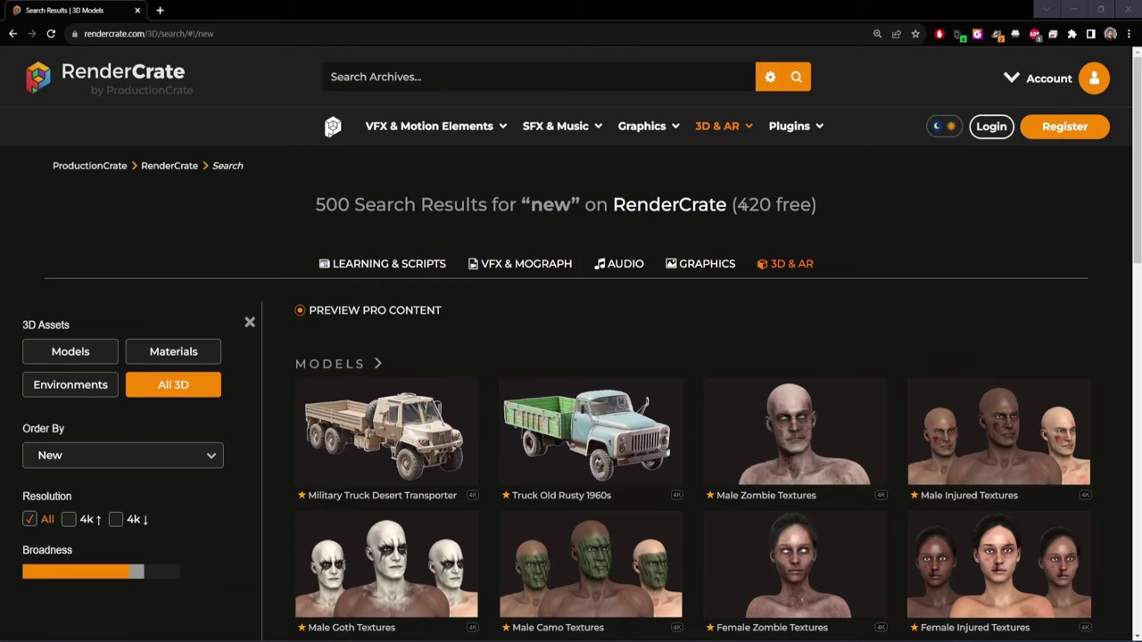
Step: Browse the new 3D assets on RenderCrate and examine the Male Zombie Textures and Mannequin Male models in their 360° previews
scroll(665, 270, down, 3)
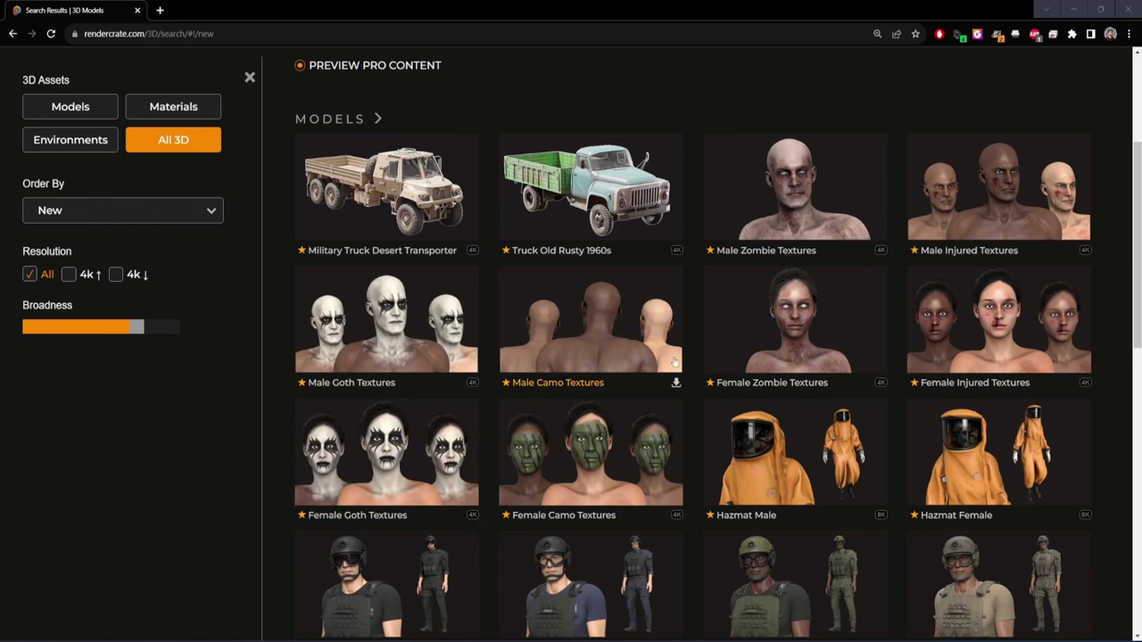
click(808, 214)
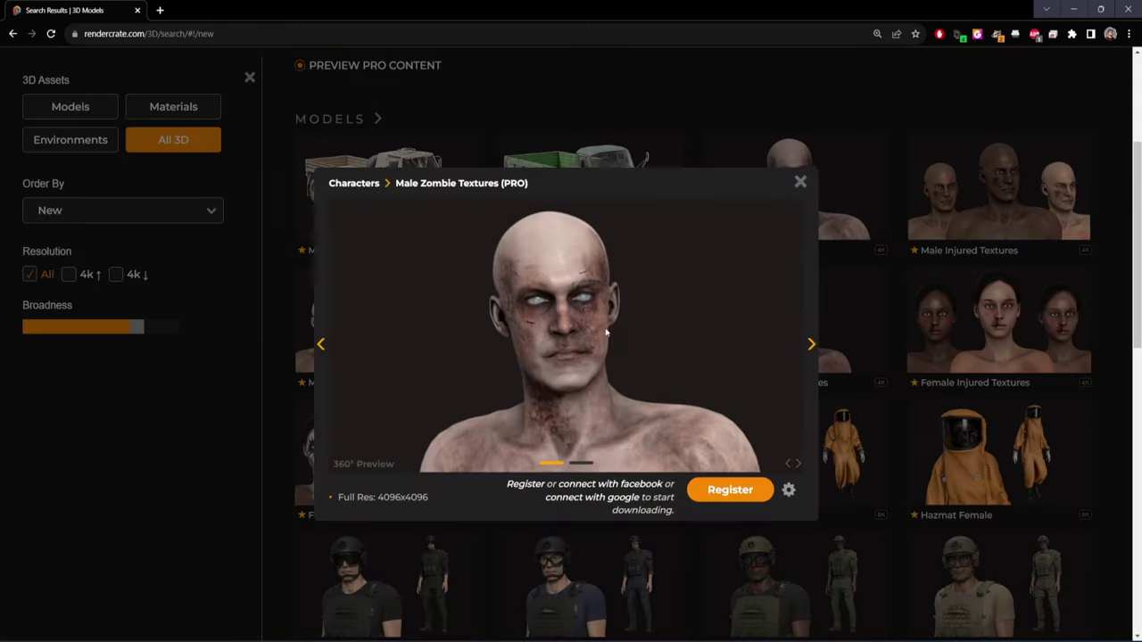
drag(697, 344, 468, 341)
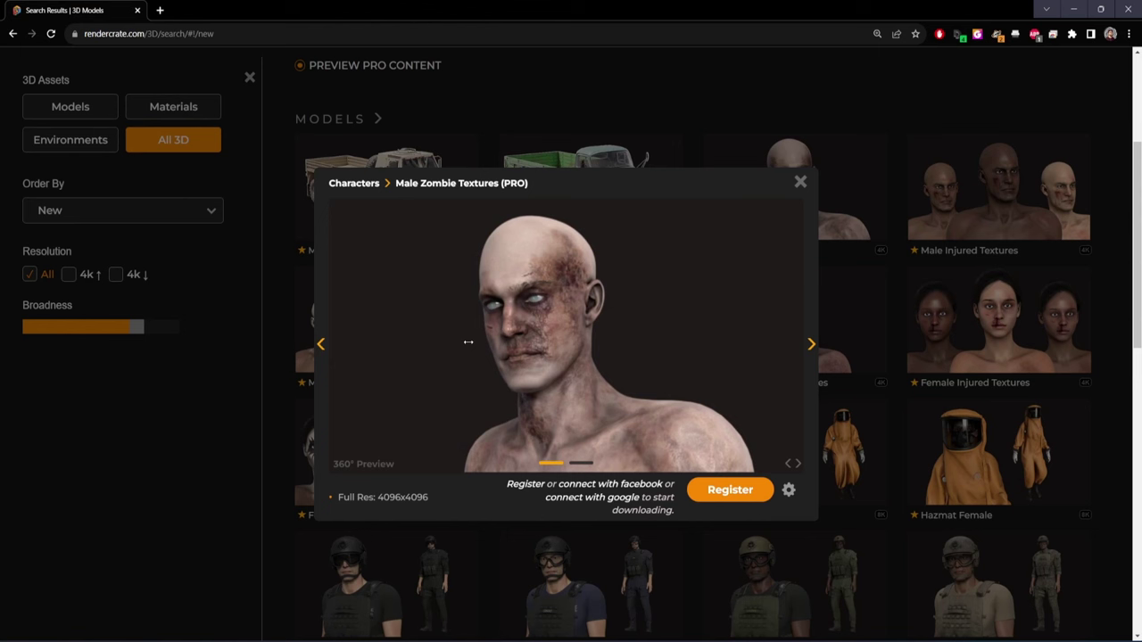
drag(468, 343, 552, 367)
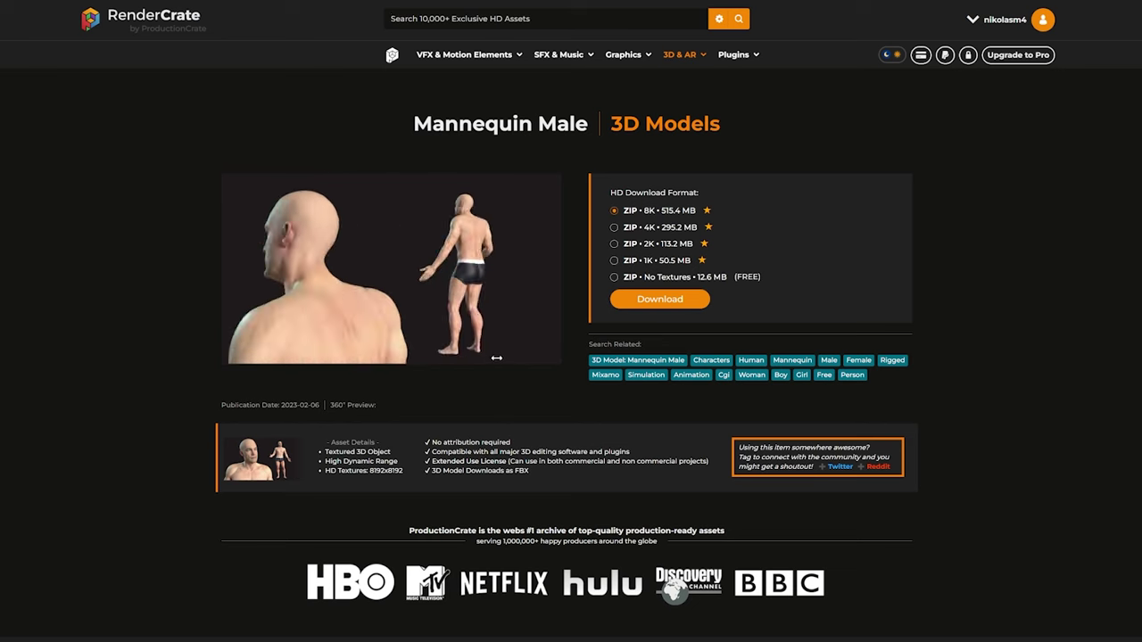
mouse_move(344, 350)
mouse_down()
mouse_move(535, 354)
mouse_move(393, 354)
mouse_up()
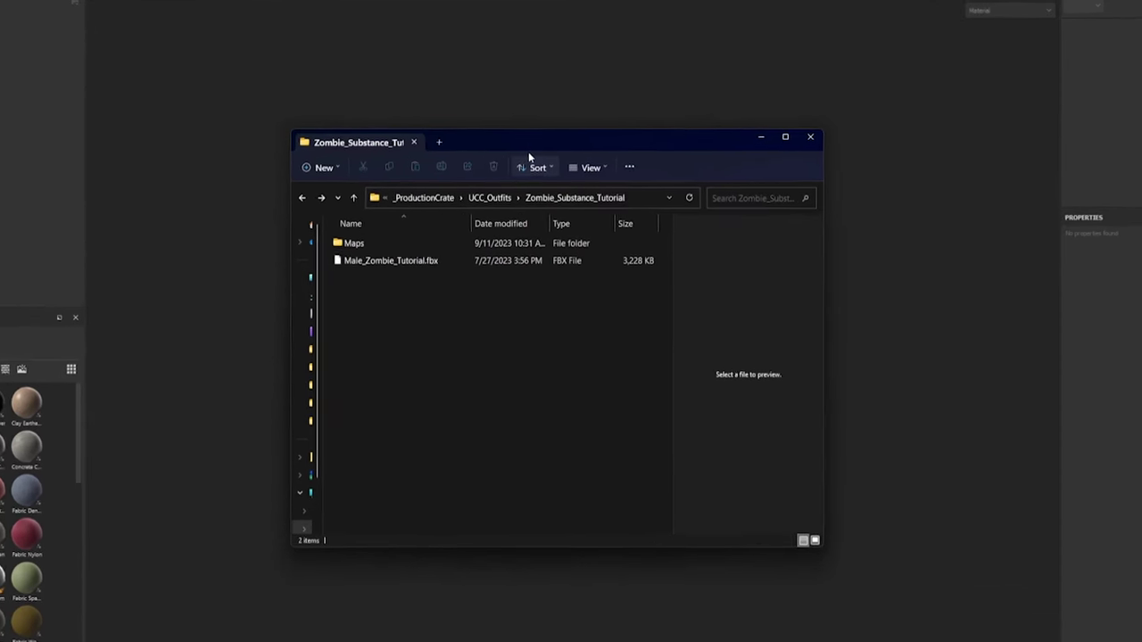
Step: Switch to File Explorer and review Male_Zombie_Tutorial.fbx and the textures inside the Maps folder of Zombie_Substance_Tutorial
click(346, 263)
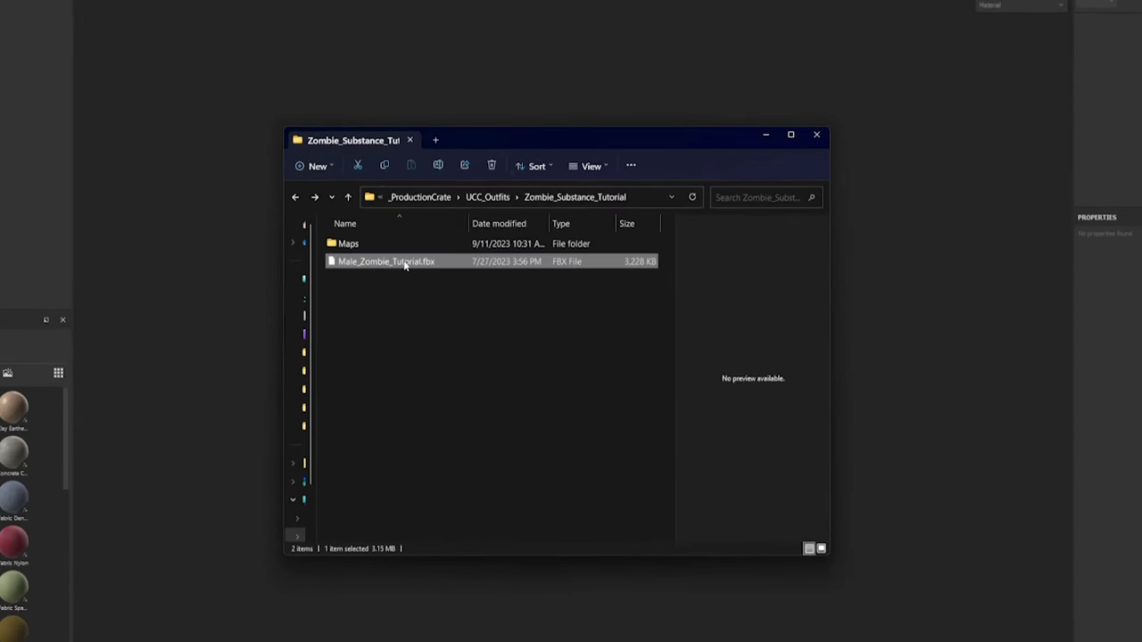
double_click(349, 244)
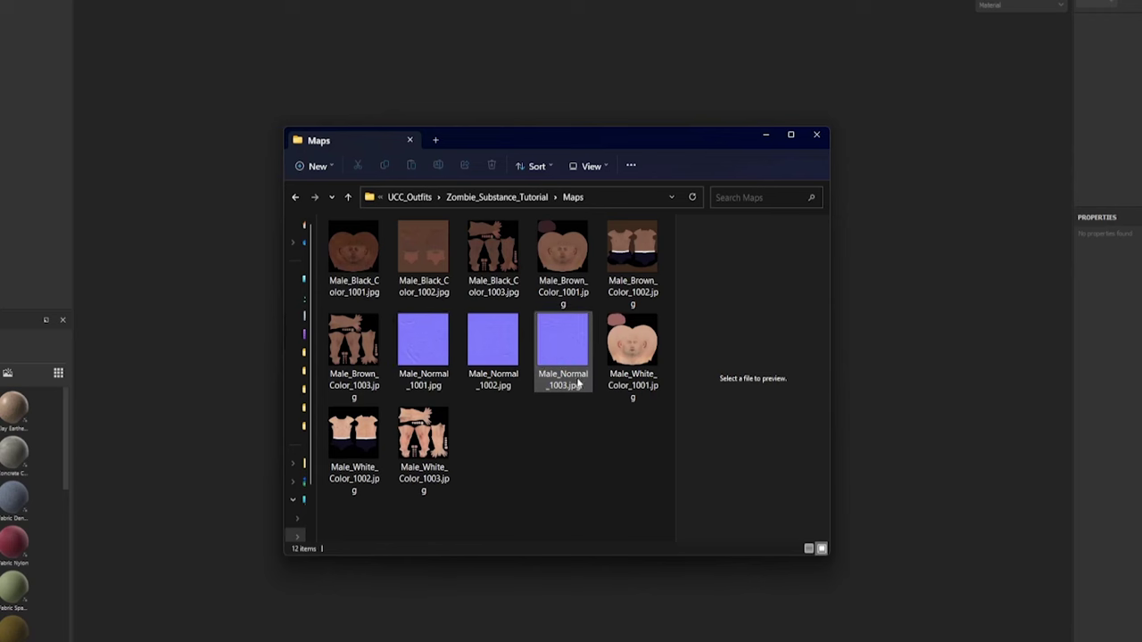
click(765, 134)
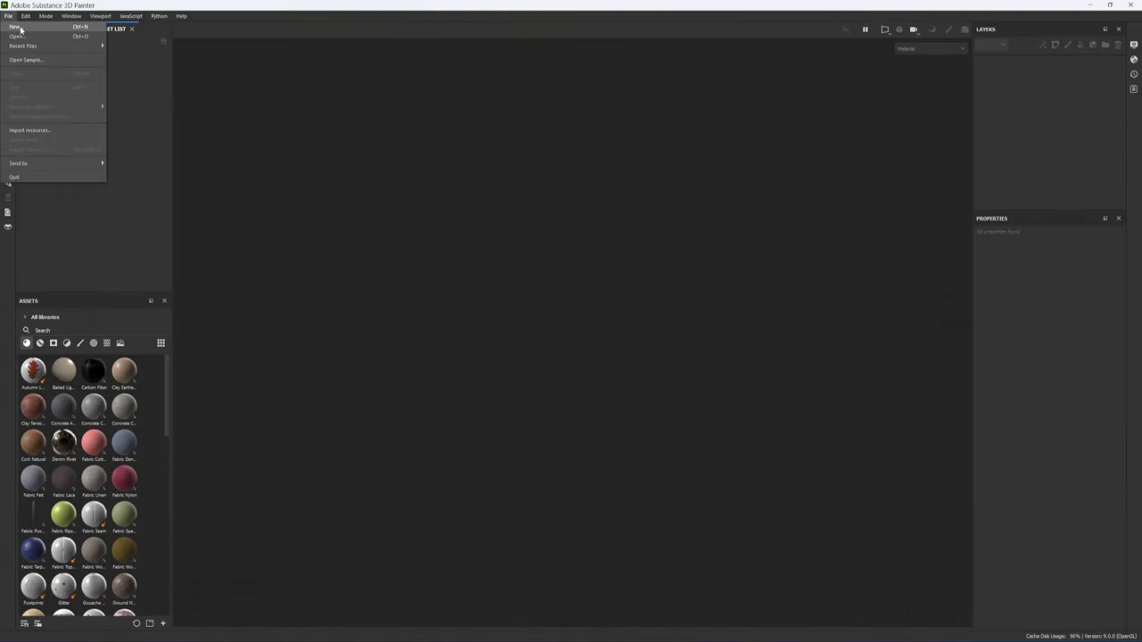
Step: In Substance 3D Painter, start a new project with Male_Zombie_Tutorial.fbx as its mesh file
click(21, 30)
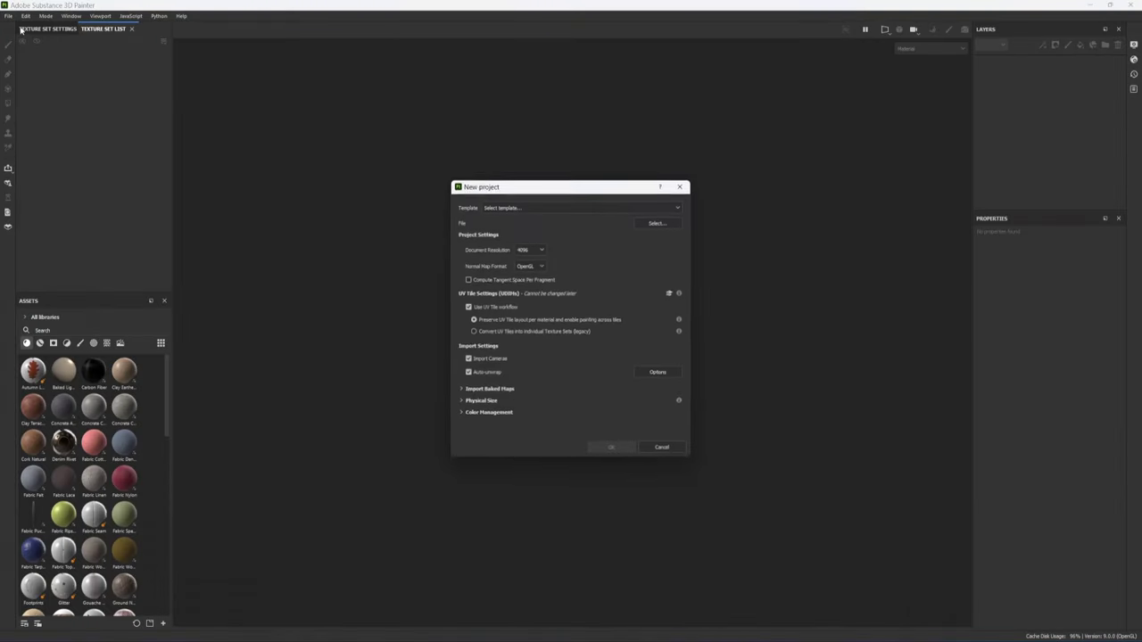
click(644, 227)
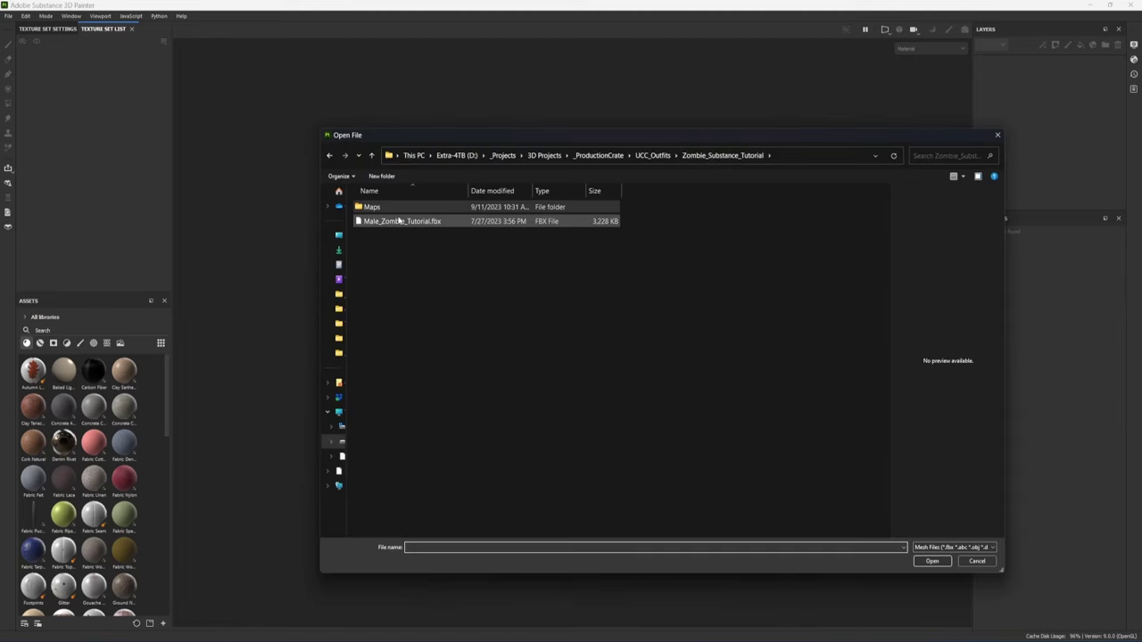
click(399, 220)
click(939, 562)
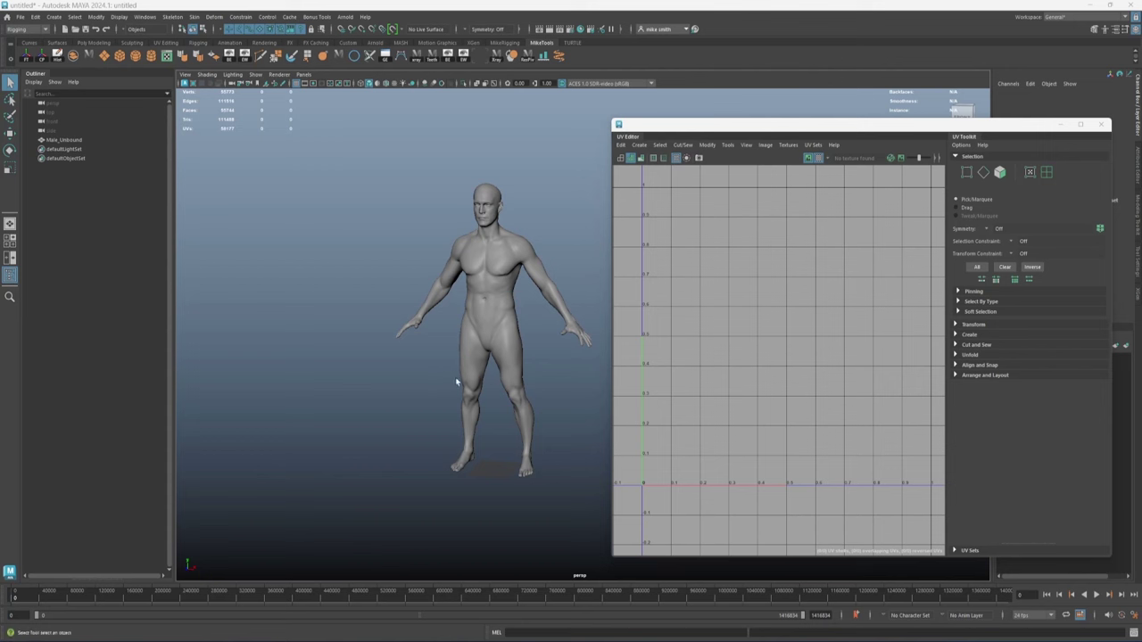
Step: Switch to Maya and examine how the male body mesh's UVs are laid out across separate tiles
alt+drag(459, 383, 510, 428)
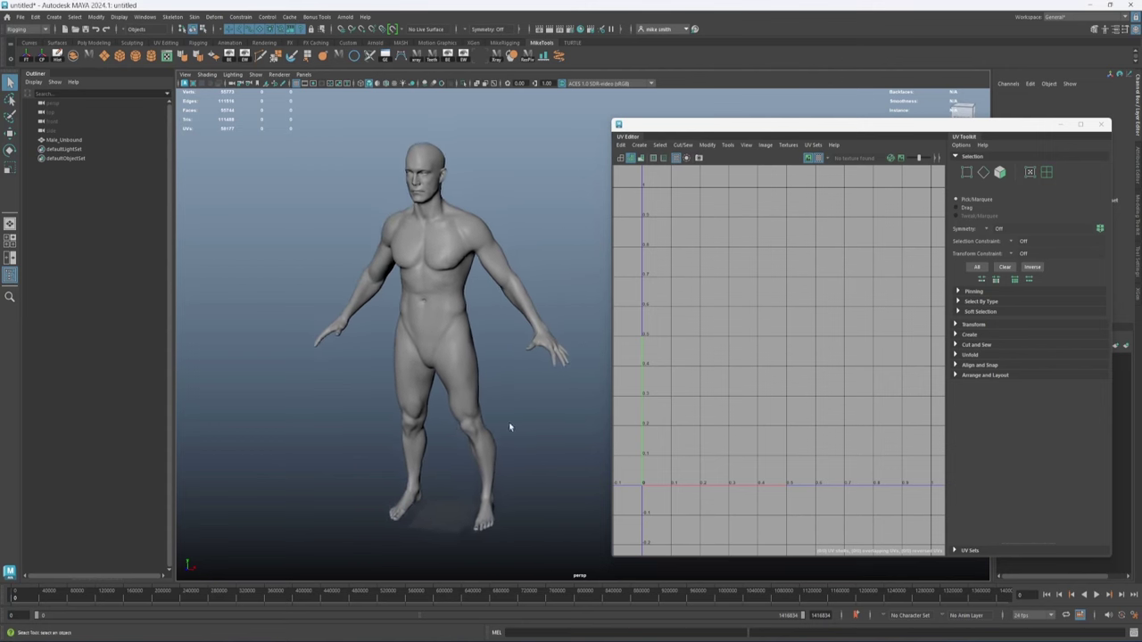
scroll(509, 427, up, 1)
click(408, 288)
alt+middle_drag(844, 339, 624, 345)
alt+middle_drag(809, 337, 588, 335)
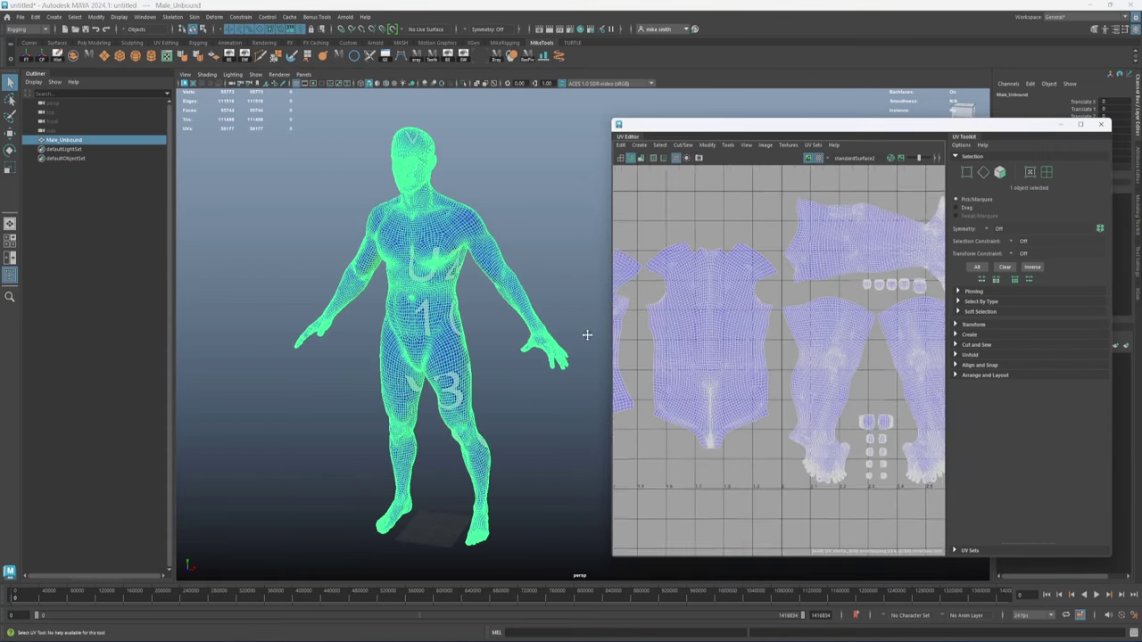
mouse_move(696, 375)
alt+middle_down()
mouse_move(732, 330)
mouse_move(720, 324)
alt+middle_up()
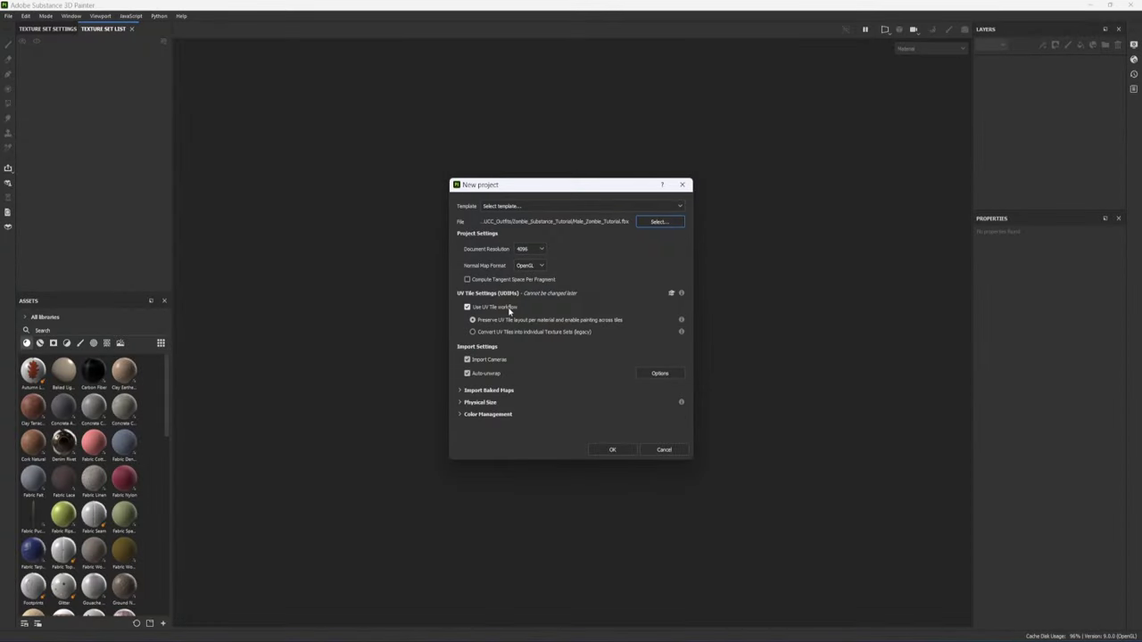
Step: Back in Substance 3D Painter, add all images from the Maps folder as baked maps and create the project
click(471, 391)
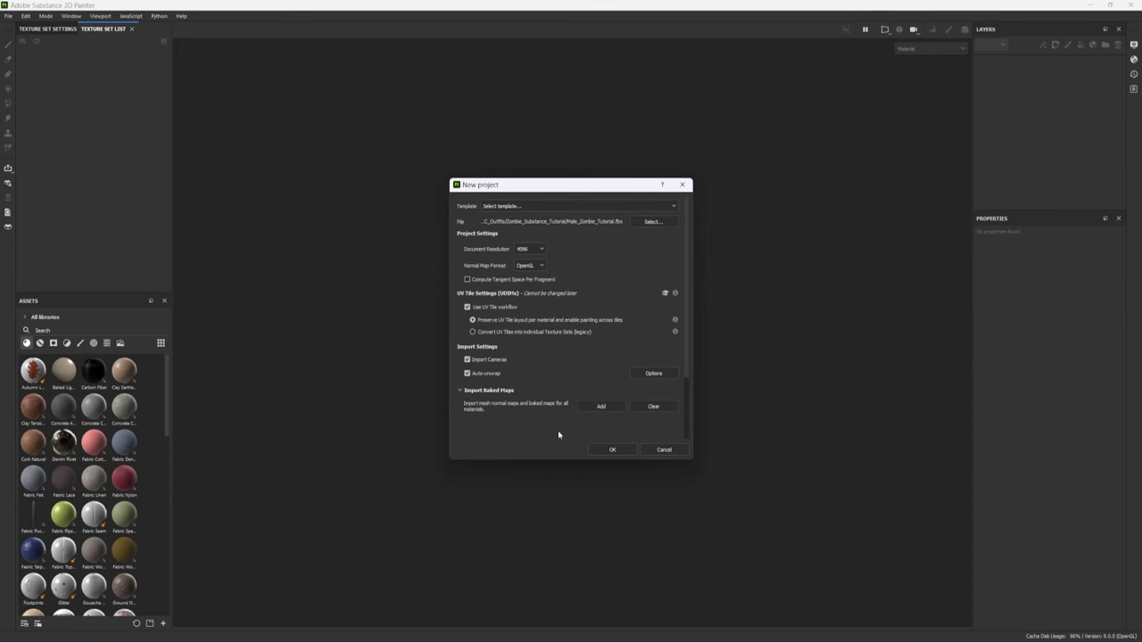
click(603, 409)
double_click(374, 207)
click(375, 219)
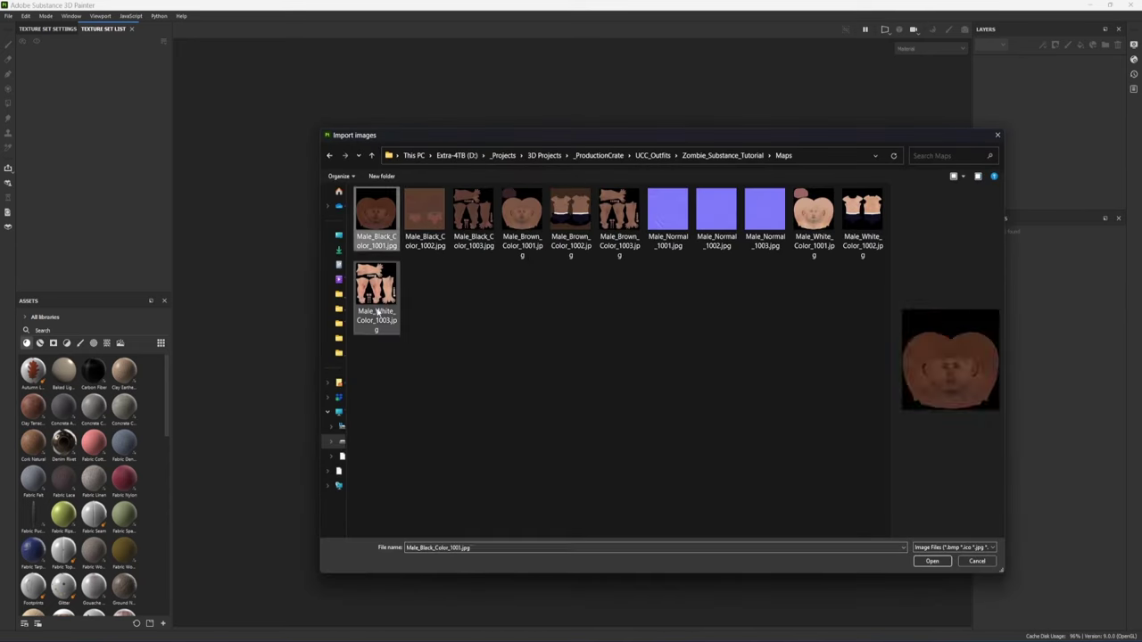
shift+click(377, 310)
key(Return)
click(610, 449)
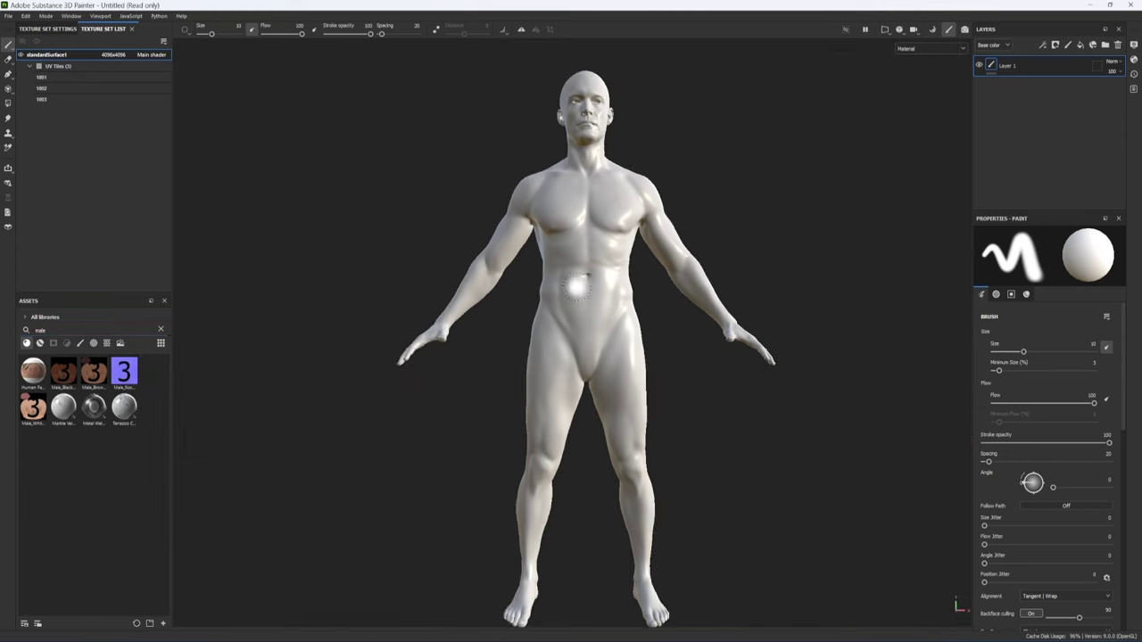
Step: Assign the imported Male_Normal texture as the normal mesh map in the texture set settings
scroll(615, 343, up, 3)
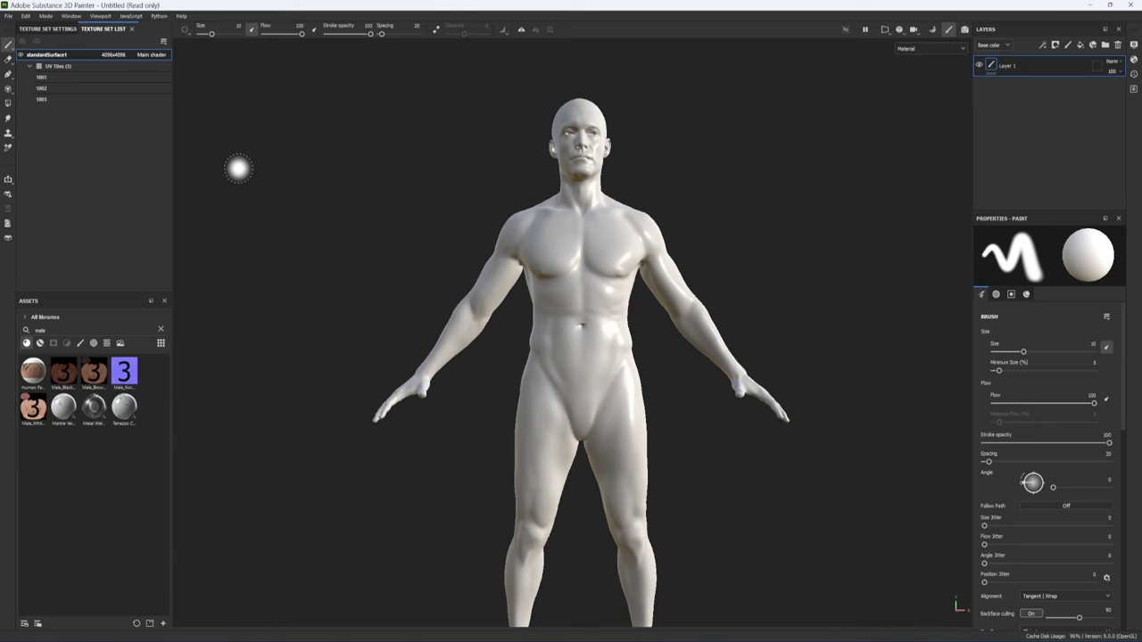
click(56, 29)
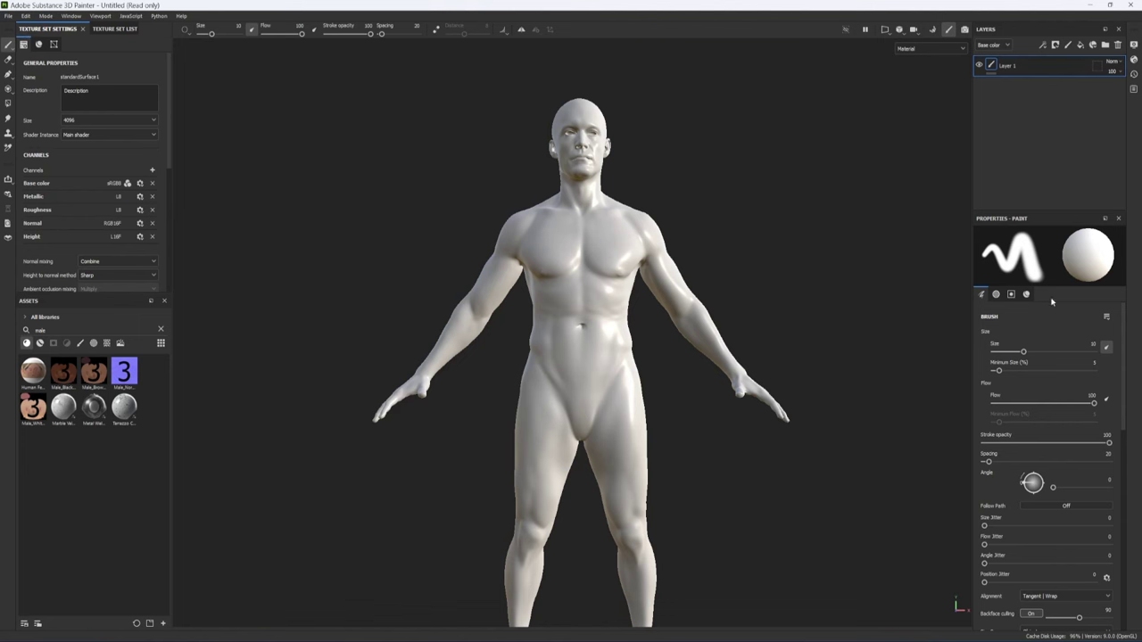
scroll(93, 182, down, 5)
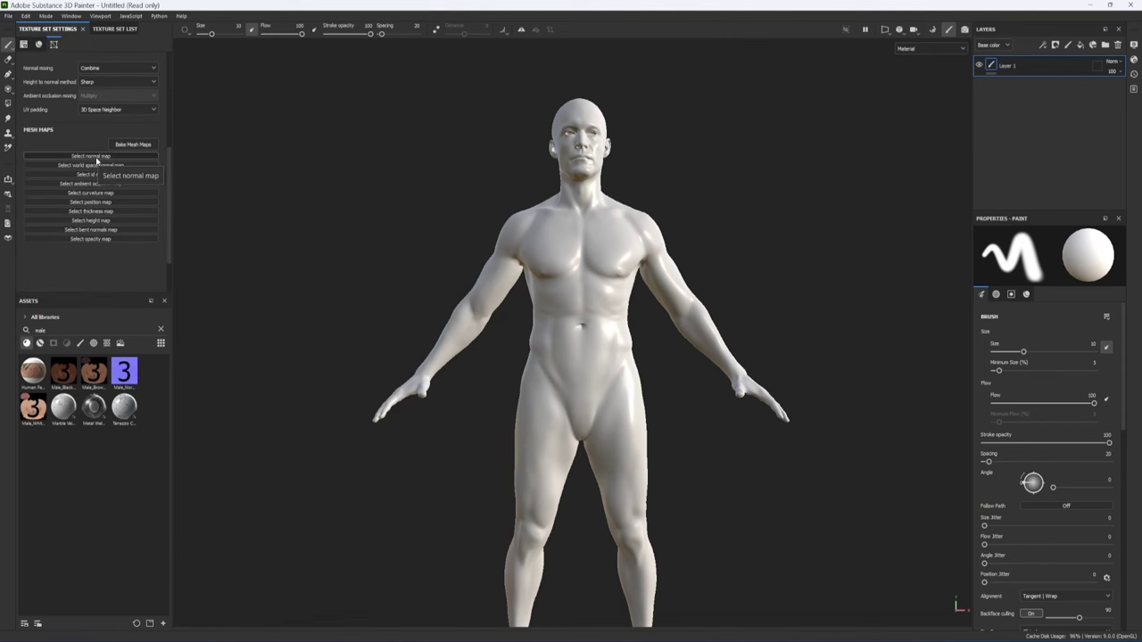
click(81, 157)
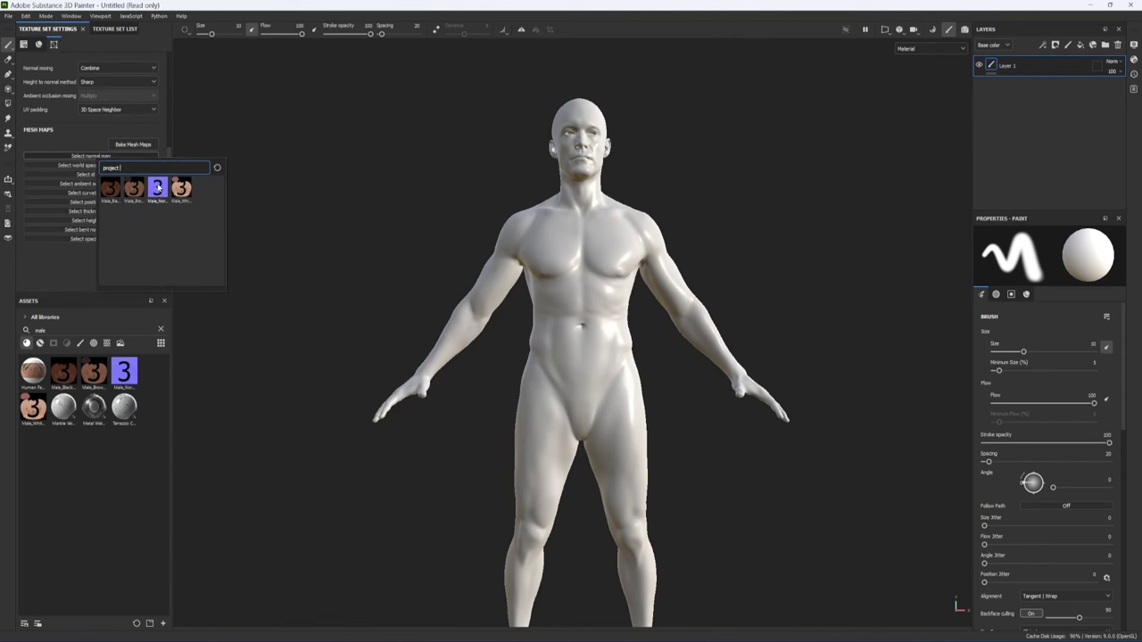
click(157, 188)
Step: Examine the normal map's skin detail on the character's torso, face and head from several angles
scroll(908, 378, up, 5)
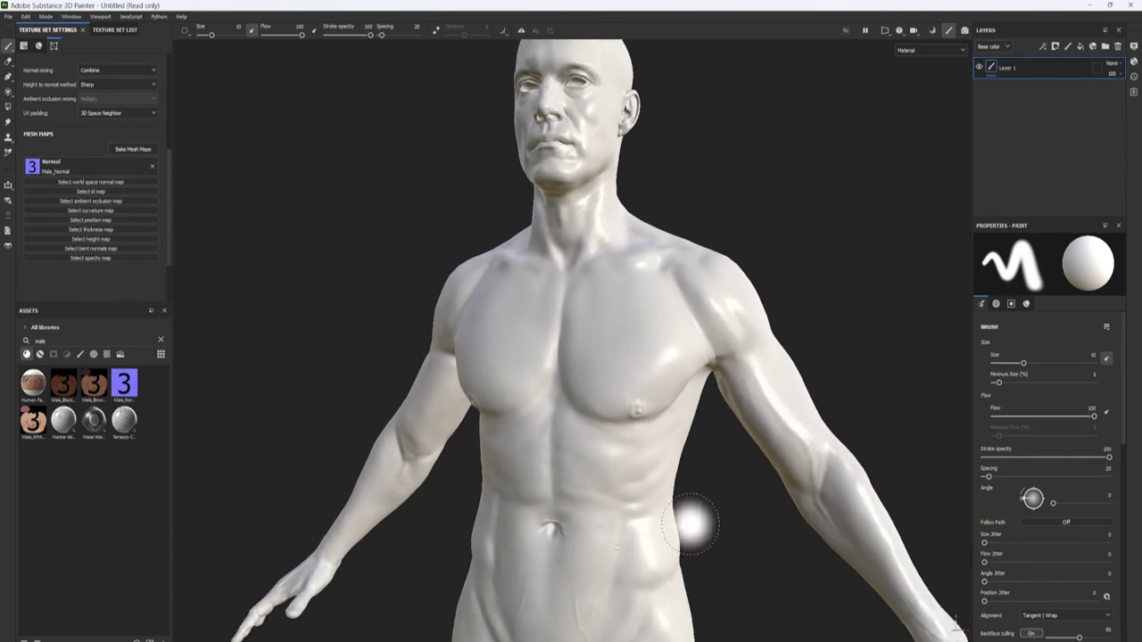
scroll(759, 440, up, 2)
alt+middle_drag(551, 80, 523, 384)
scroll(523, 383, up, 4)
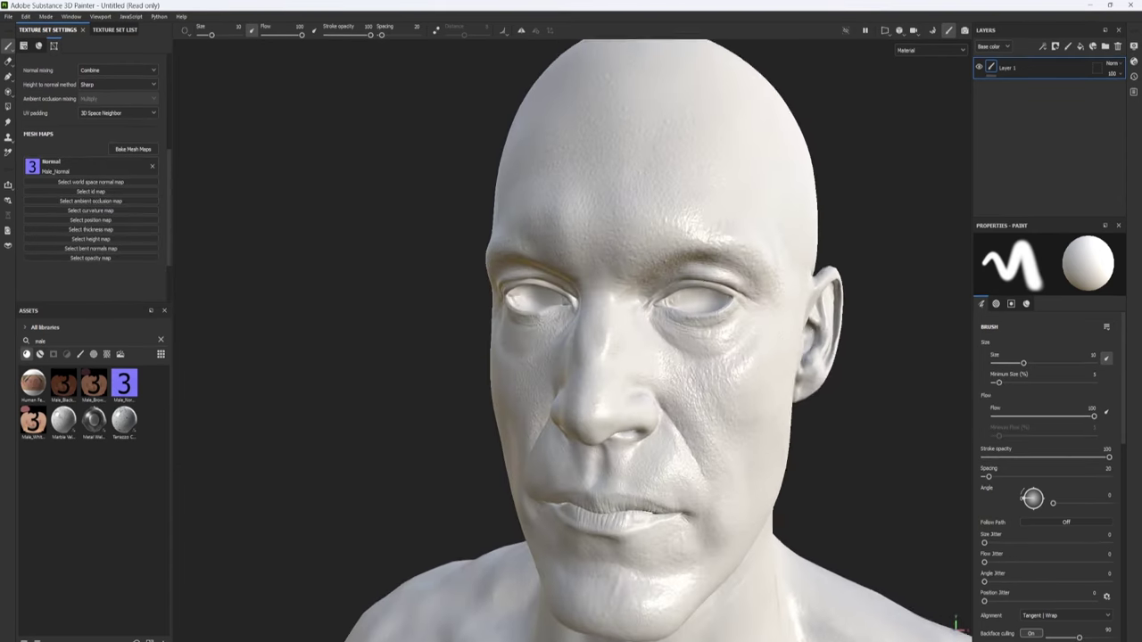
alt+drag(803, 392, 926, 416)
scroll(925, 418, down, 3)
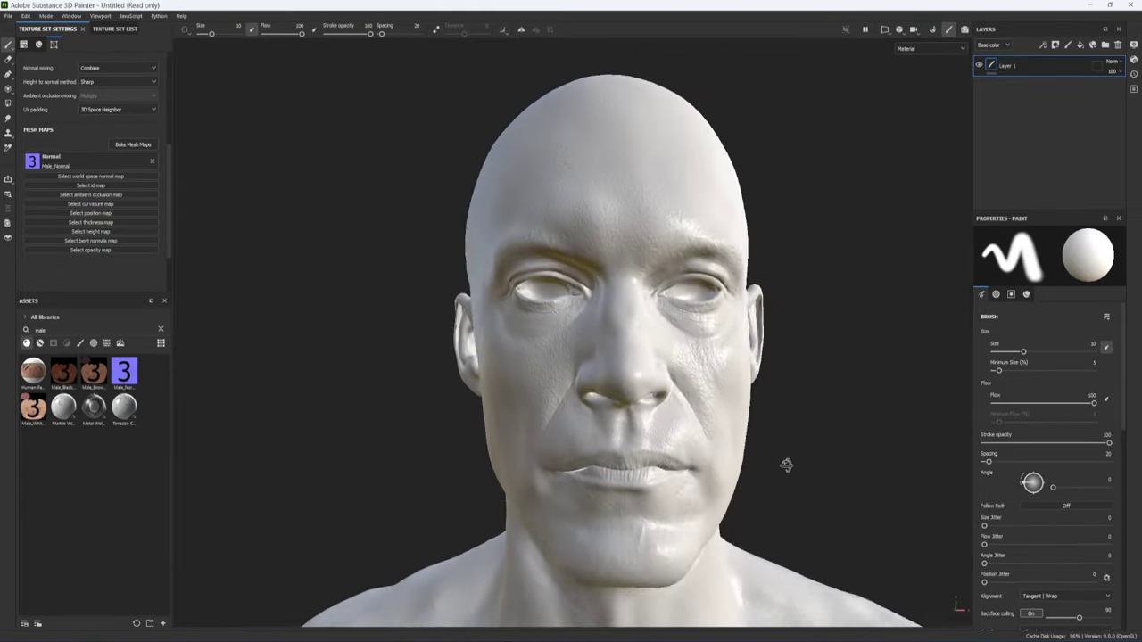
alt+drag(786, 465, 734, 474)
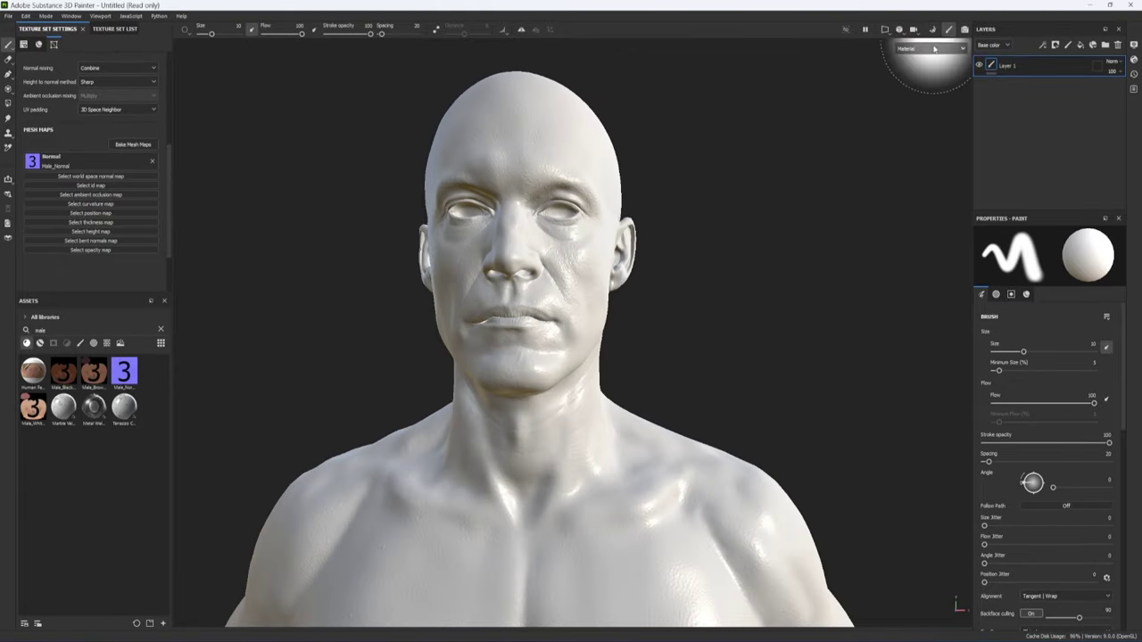
Step: Enter mesh map baking mode and set the common output size to 4096
click(933, 33)
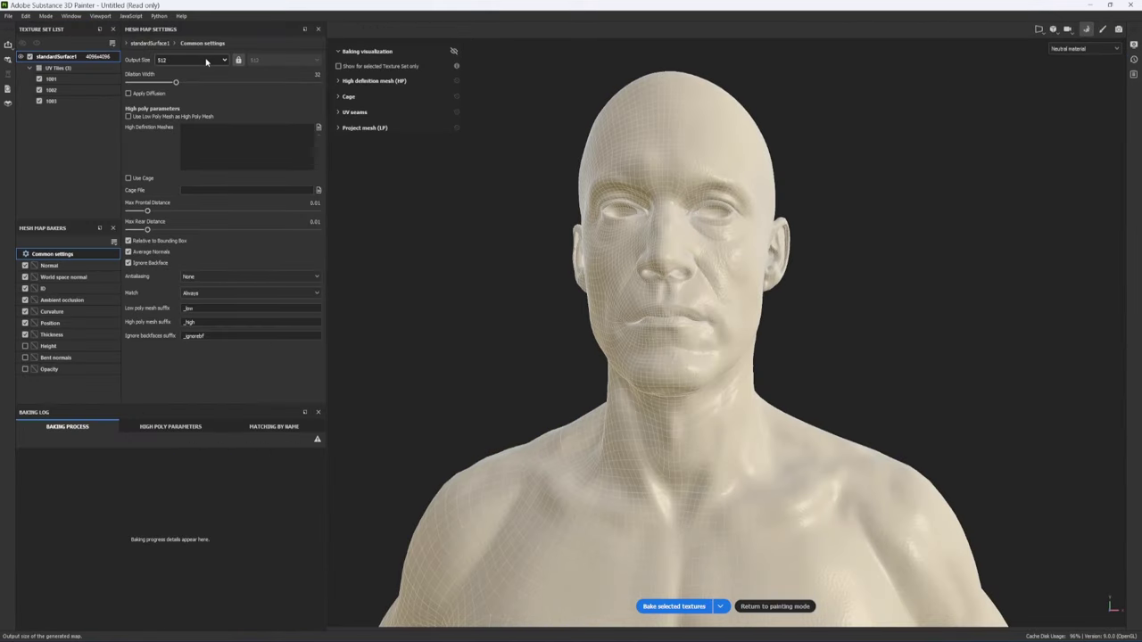
click(191, 60)
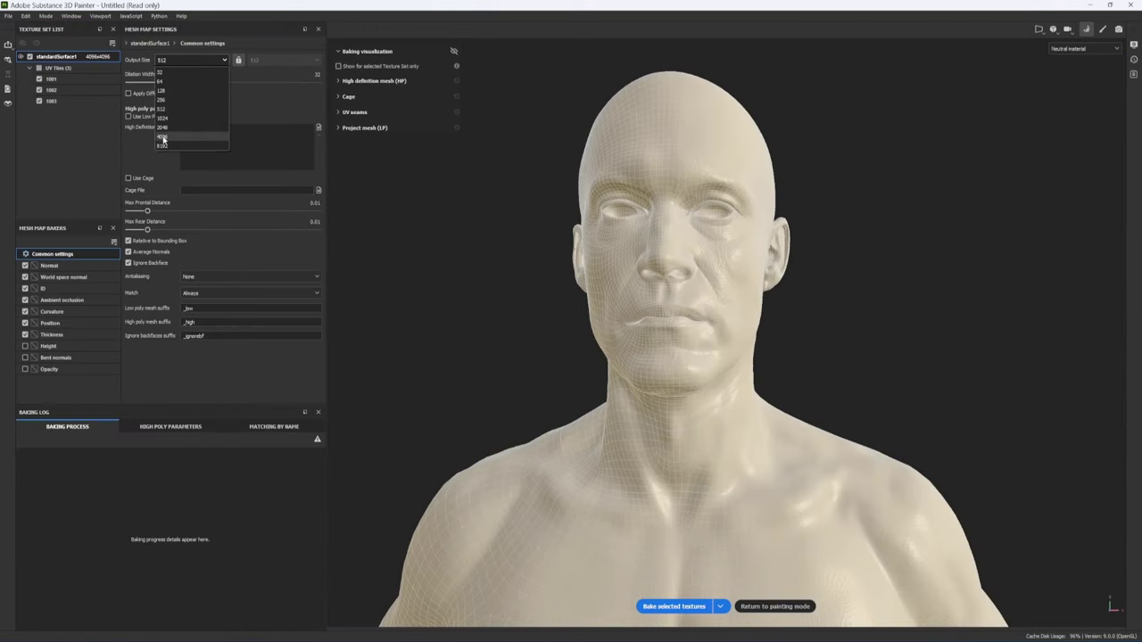
click(164, 139)
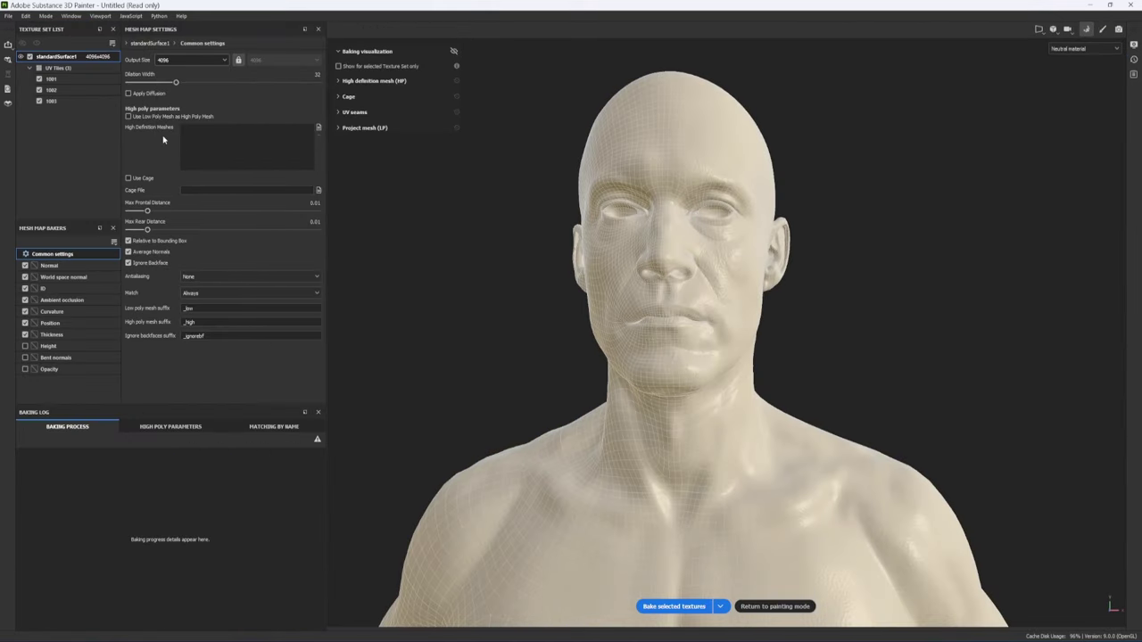
Step: Exclude the Normal and ID maps from the bake, keeping World space normal included
click(24, 266)
click(60, 277)
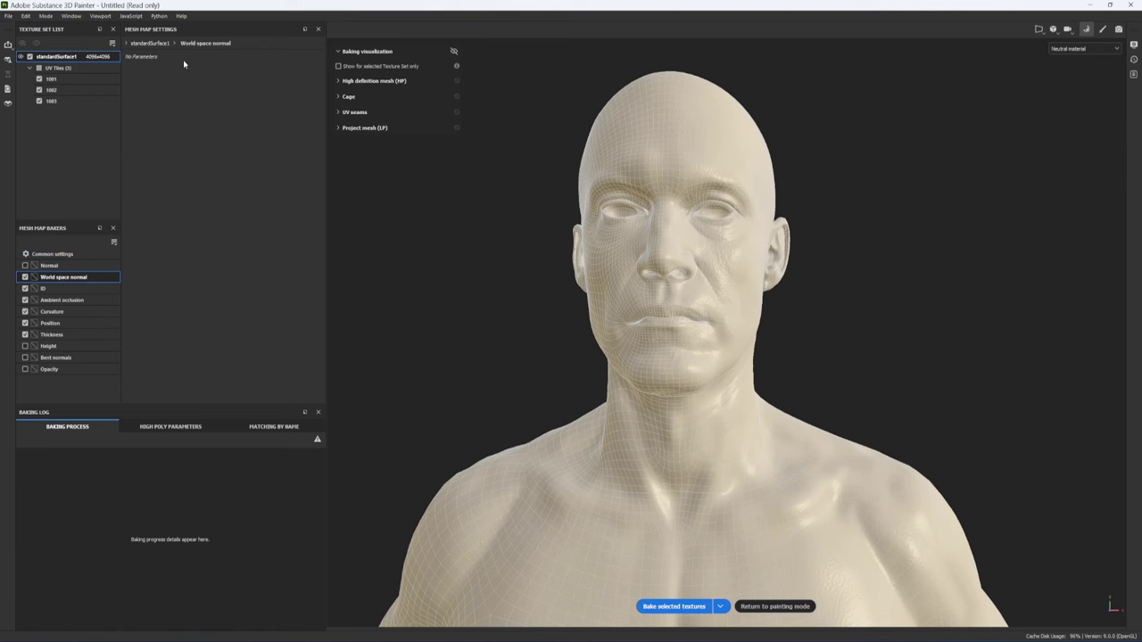
click(35, 288)
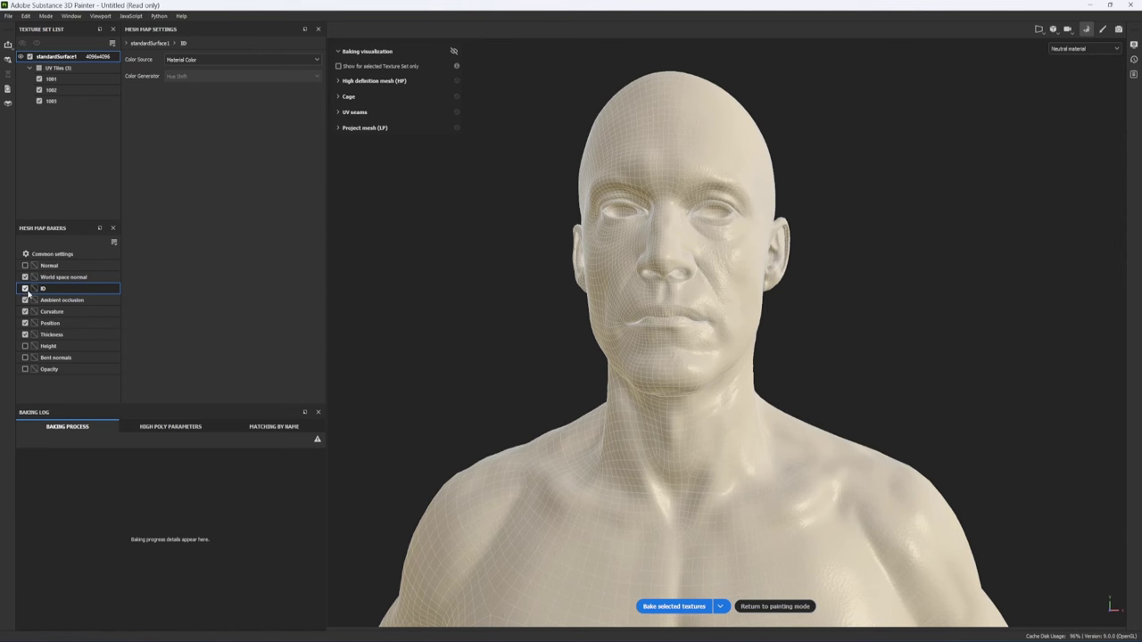
click(25, 289)
Step: Raise the secondary rays to 256 for both the ambient occlusion and curvature bakers
click(60, 300)
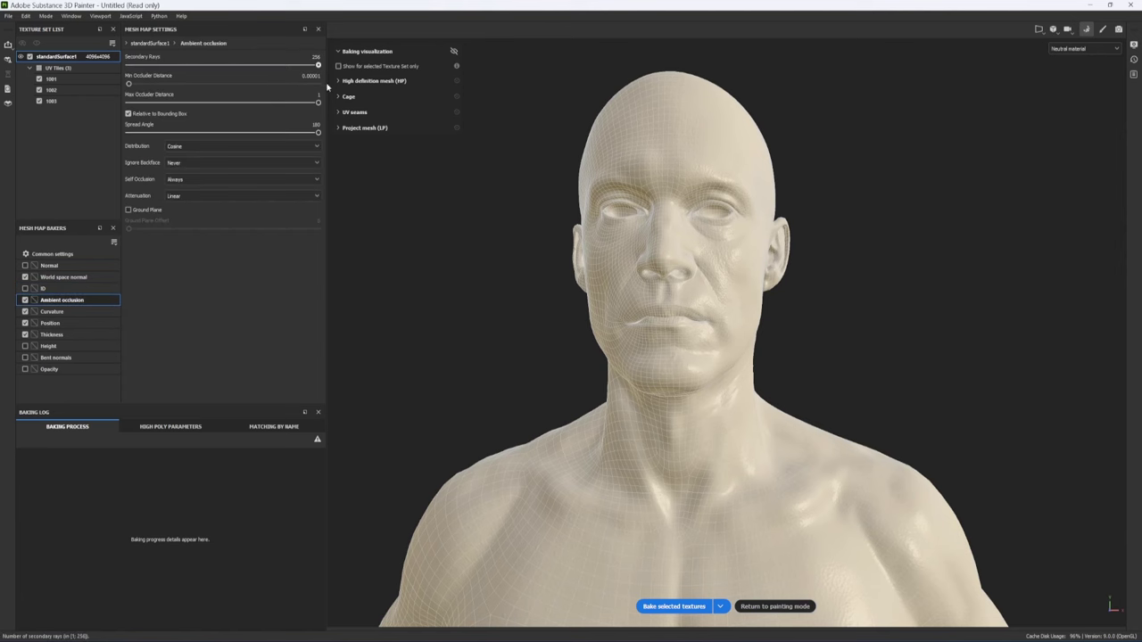
click(51, 311)
drag(154, 81, 327, 85)
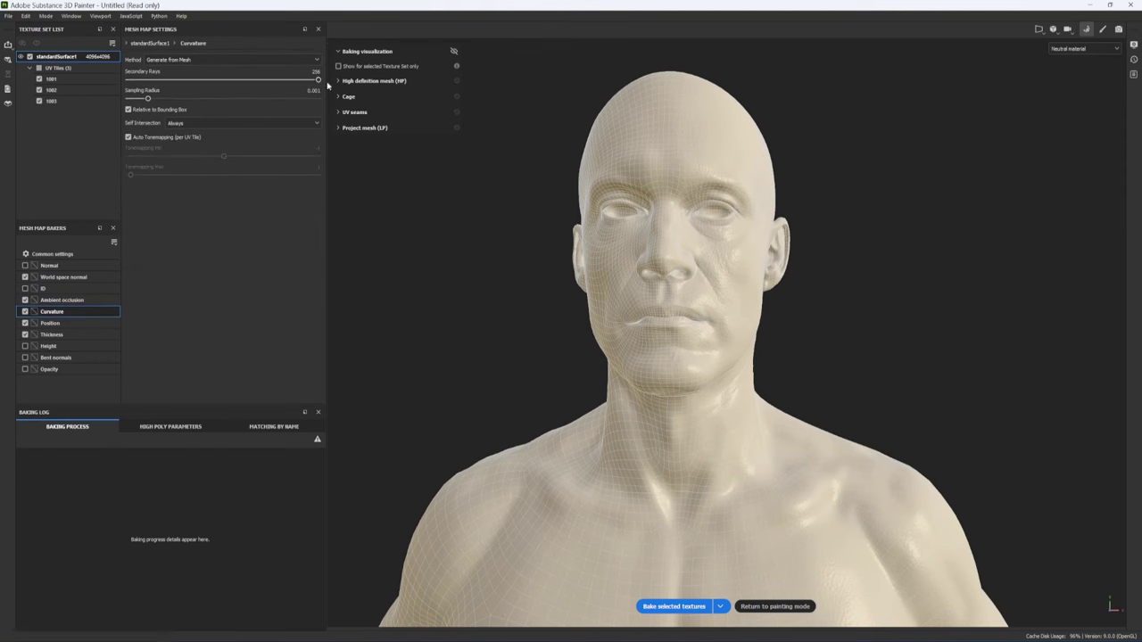
Step: Set the curvature baking method to Generate from Normal Map (Deprecated) and the thickness baker's secondary rays to 256
click(185, 60)
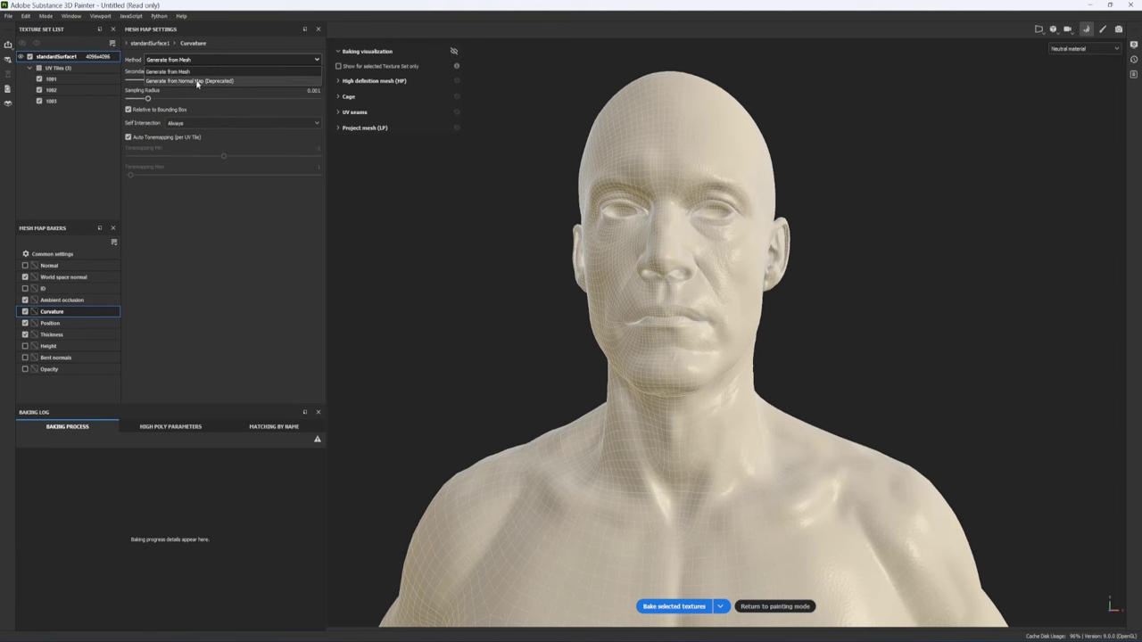
click(195, 81)
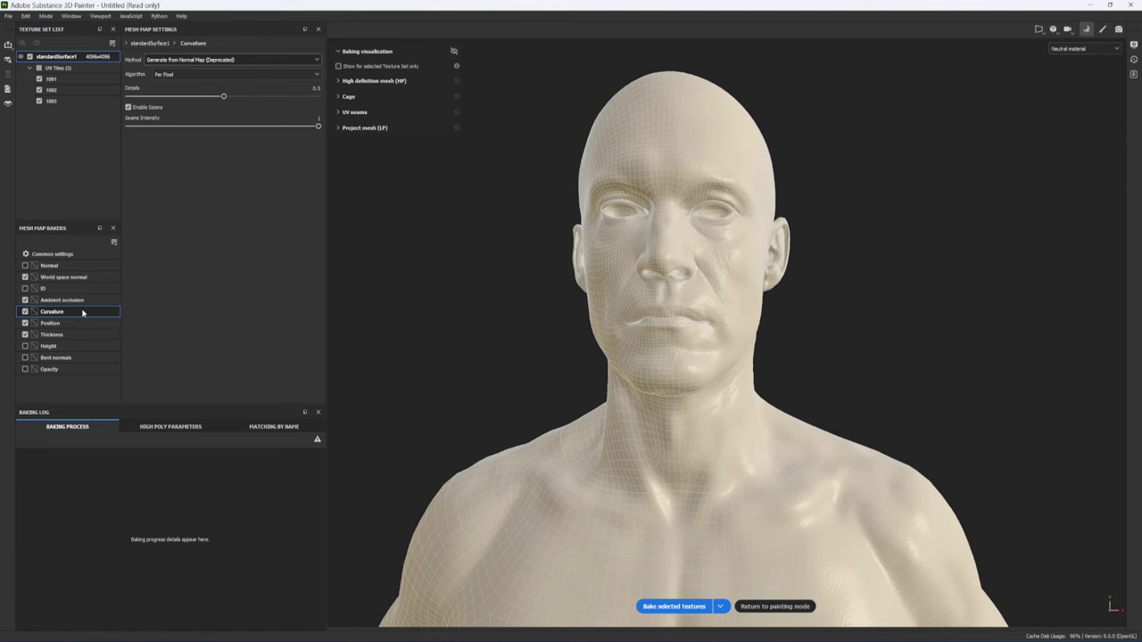
click(49, 336)
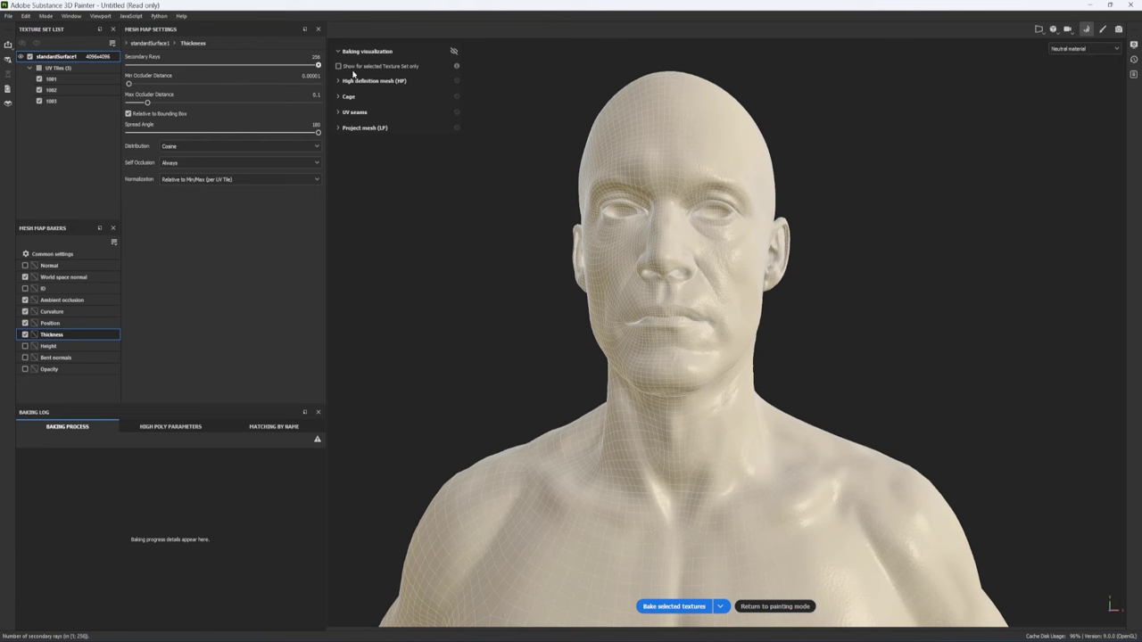
Step: Bake the selected mesh maps with the current baker settings and return to painting mode
key(f)
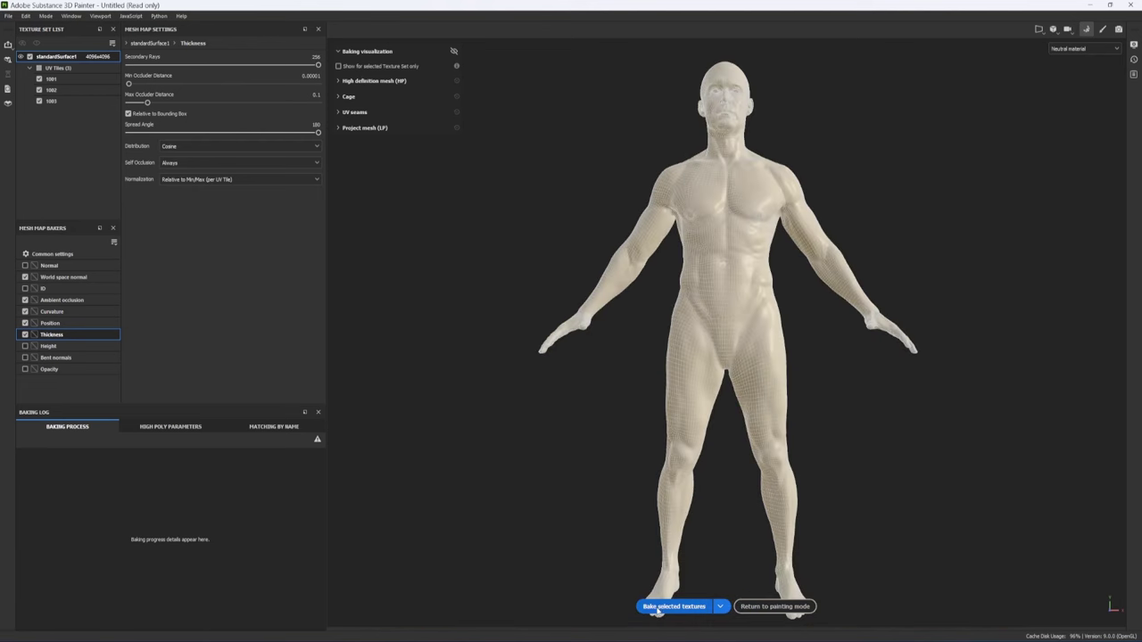
click(693, 610)
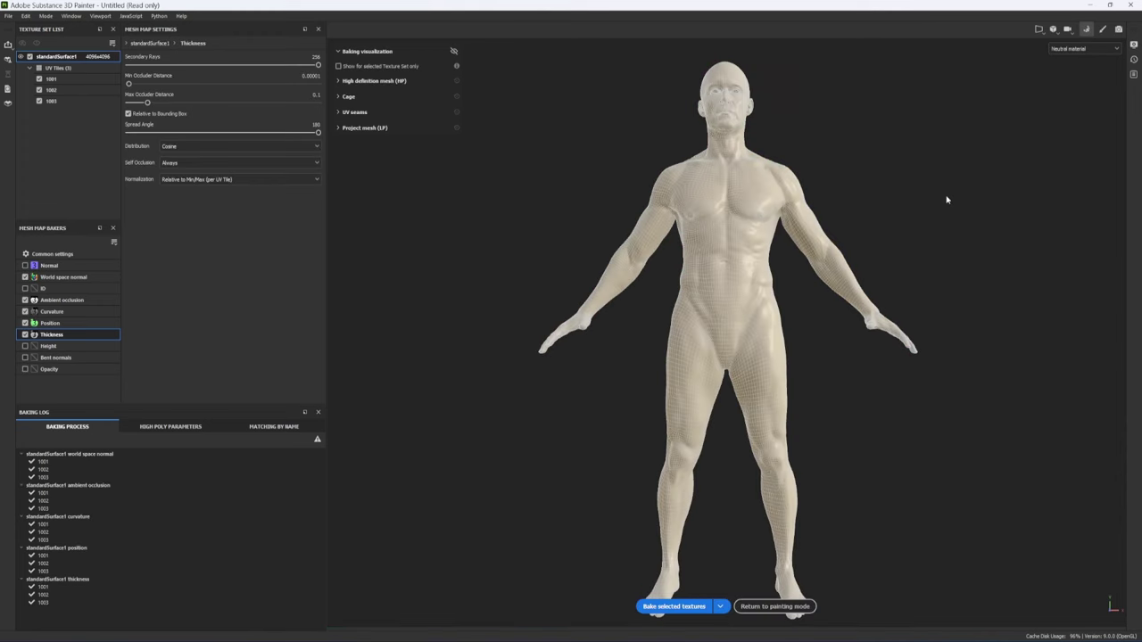
click(1103, 30)
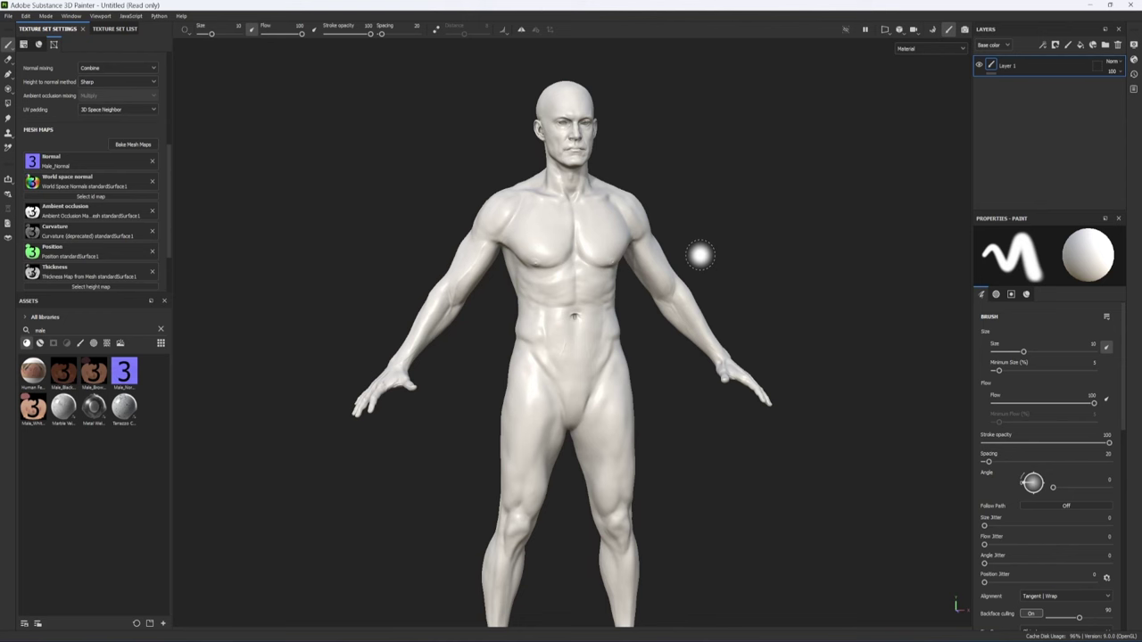
Step: Cycle the viewport to the baked ambient occlusion map and examine it on the torso and face
key(b)
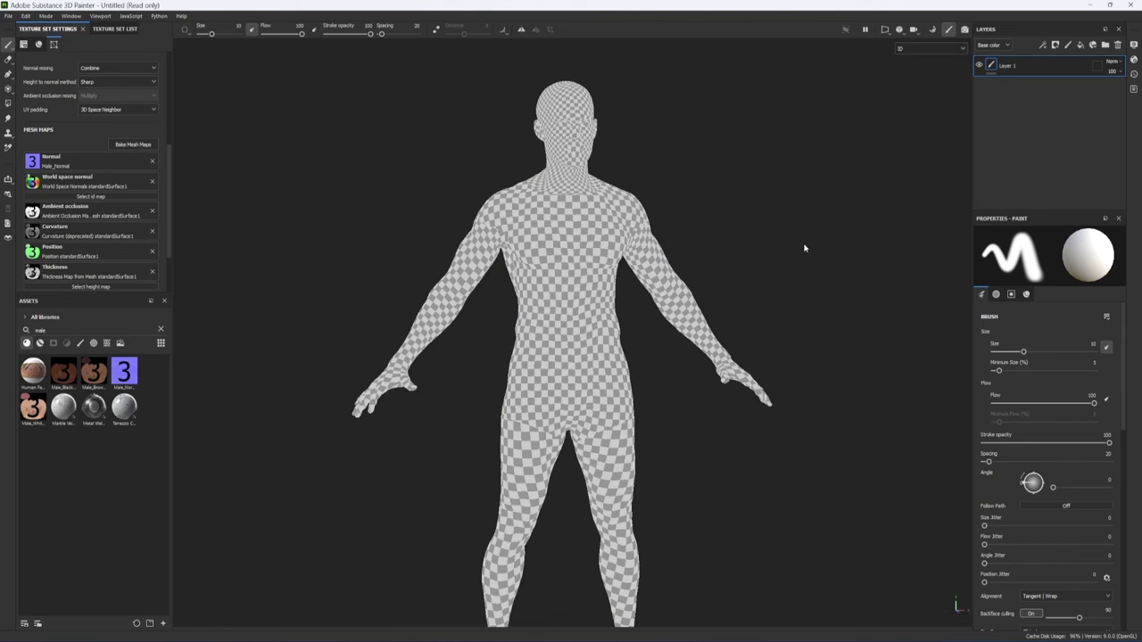
key(b)
scroll(492, 337, up, 5)
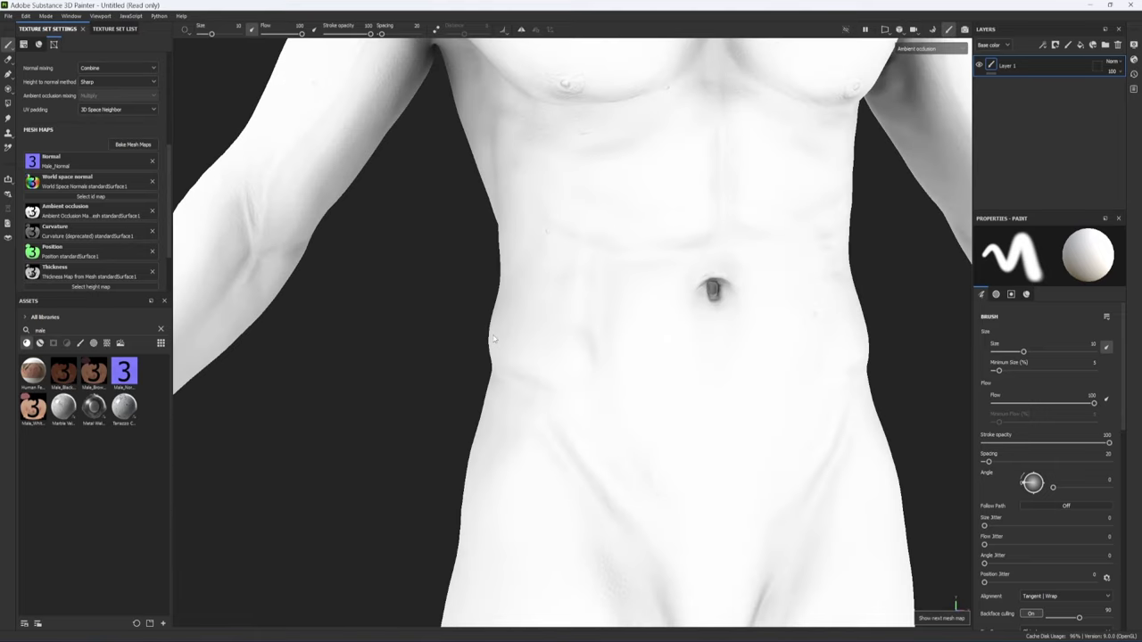
middle_drag(574, 125, 567, 483)
alt+drag(629, 351, 465, 277)
alt+right_drag(466, 277, 892, 580)
alt+middle_drag(497, 281, 607, 562)
alt+drag(502, 342, 402, 361)
alt+right_drag(406, 295, 468, 329)
alt+drag(468, 329, 393, 283)
alt+middle_drag(394, 283, 516, 241)
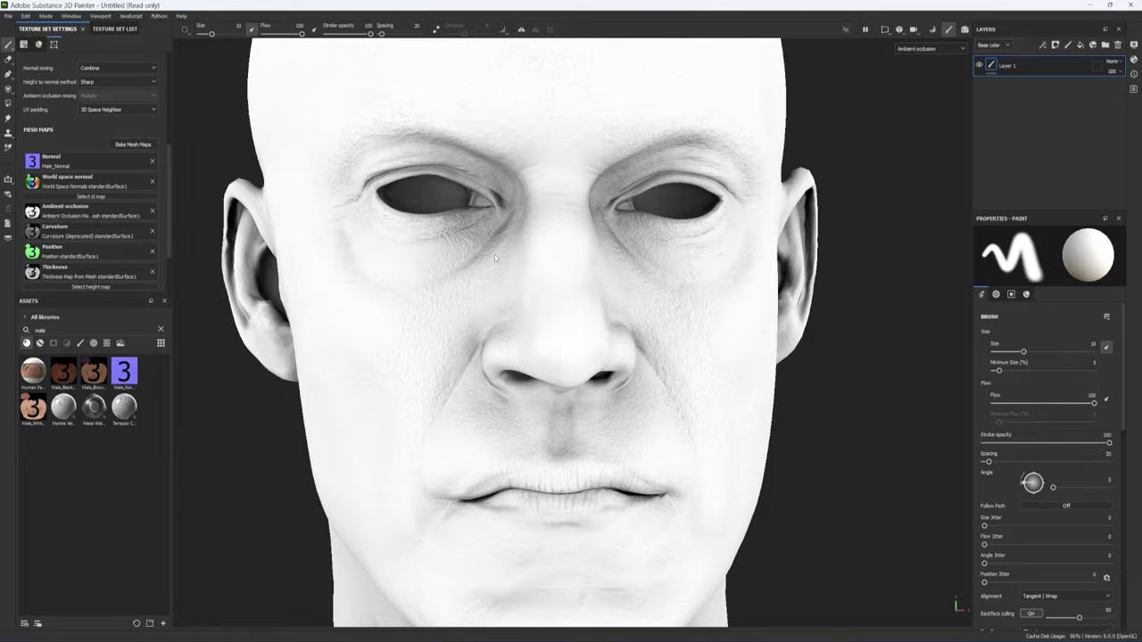
Step: Examine the baked curvature map on the face, neck and shoulders, and the world space normal map on the full figure
key(b)
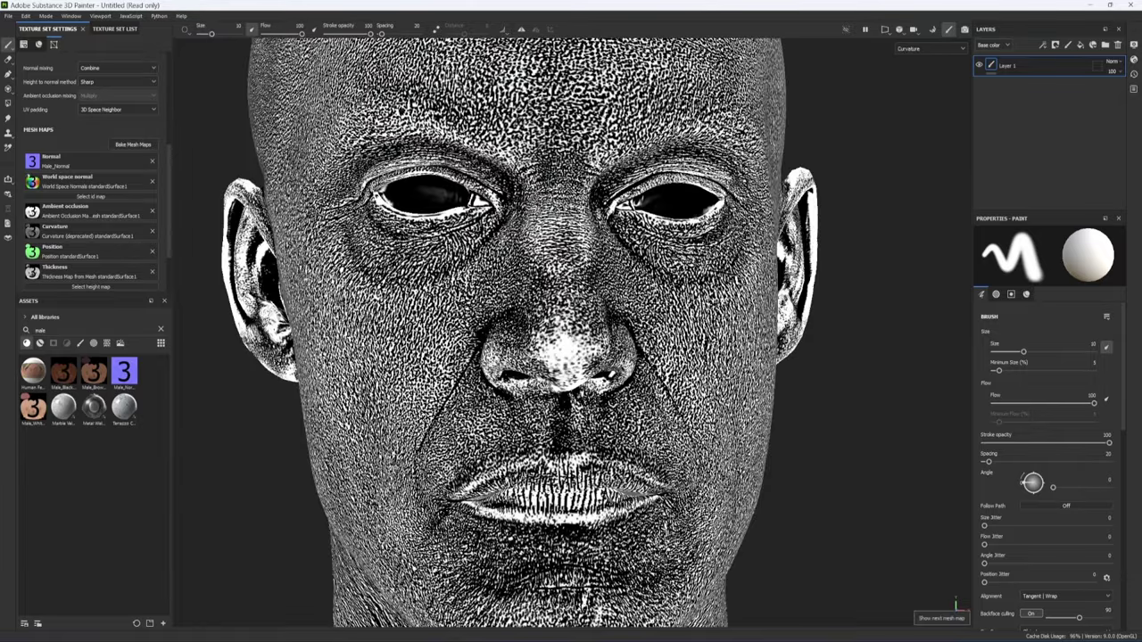
scroll(500, 349, down, 3)
alt+middle_drag(468, 430, 649, 170)
alt+drag(499, 339, 616, 339)
alt+middle_drag(615, 428, 589, 188)
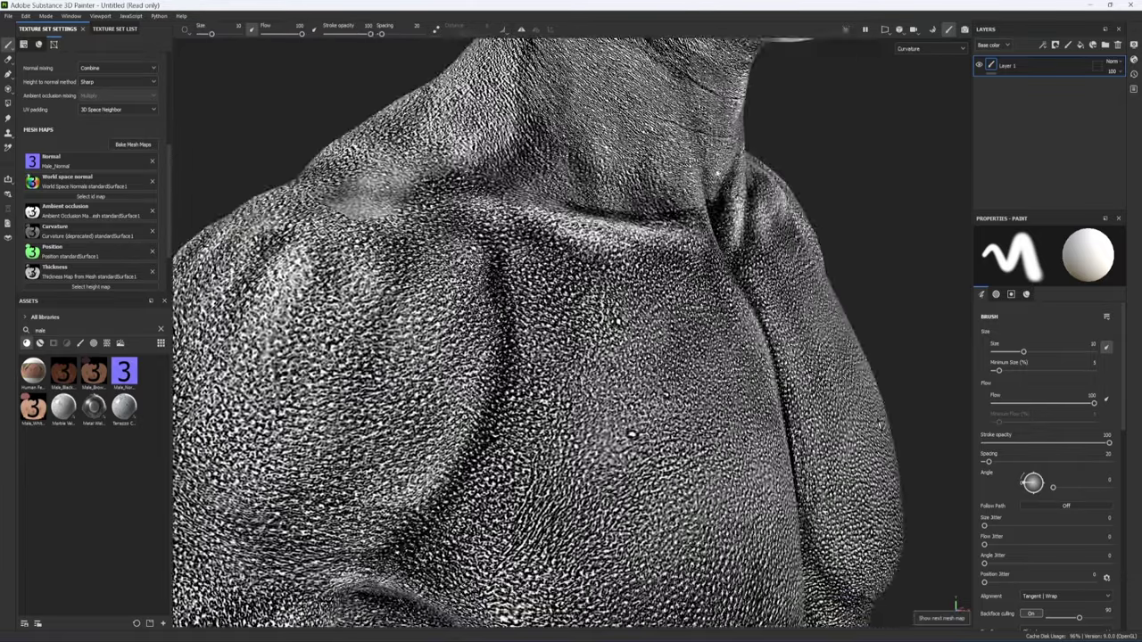
alt+middle_drag(616, 481, 642, 205)
alt+drag(571, 339, 634, 392)
alt+middle_drag(633, 393, 407, 589)
alt+middle_drag(679, 152, 547, 392)
scroll(548, 392, down, 5)
key(b)
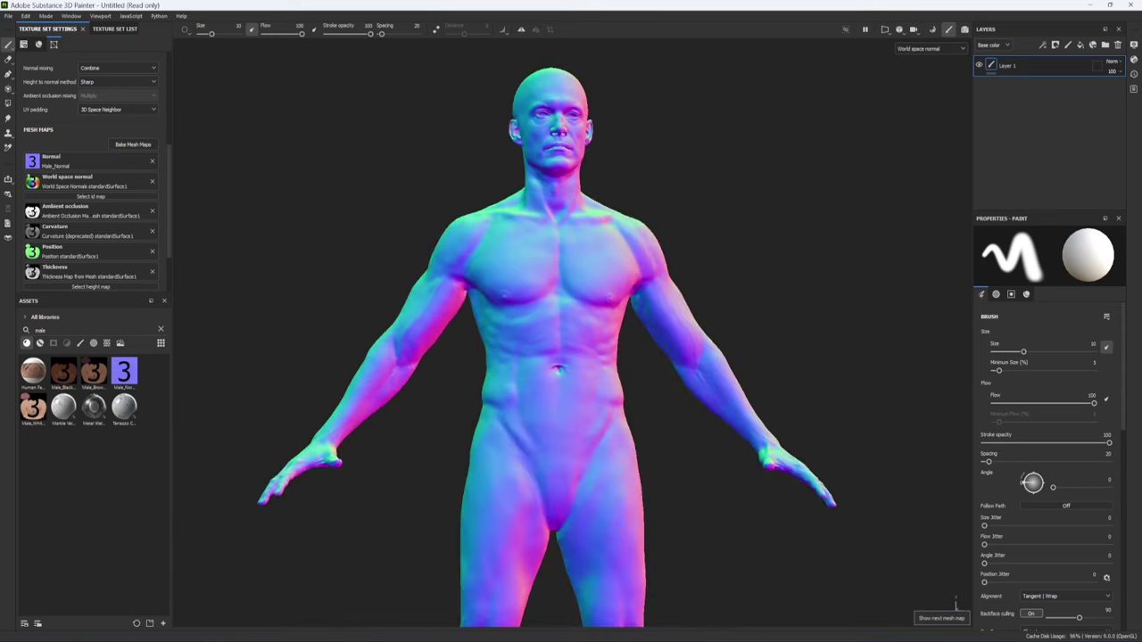
Step: Return the viewport to the material display and save the project as Male_Zombie_Tutorial
key(m)
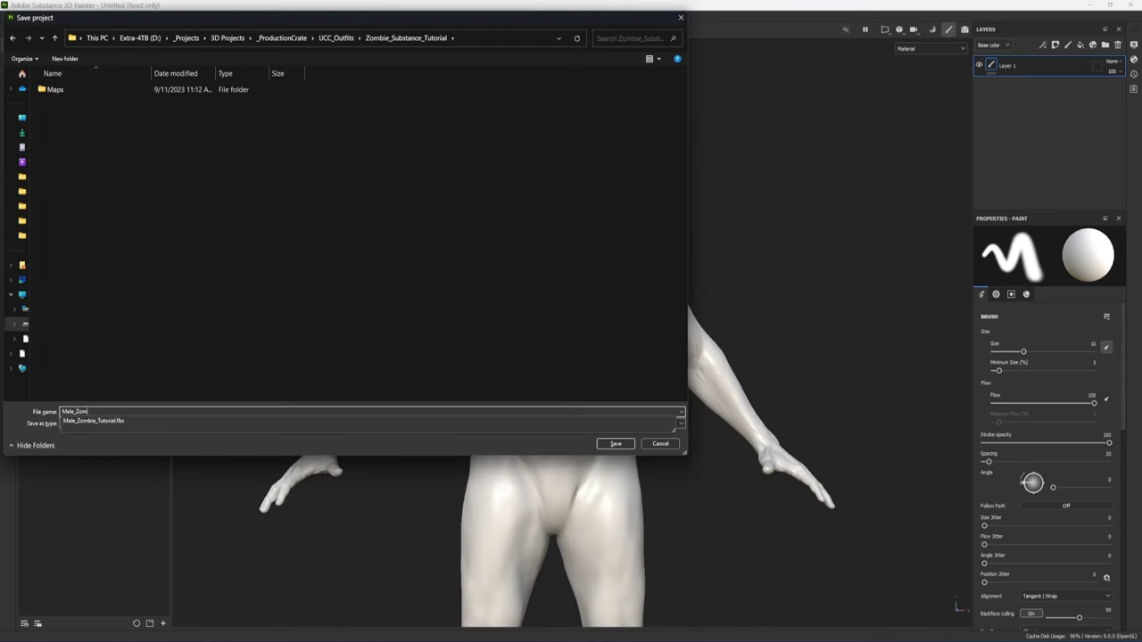
text(bie_Tutorial)
key(Return)
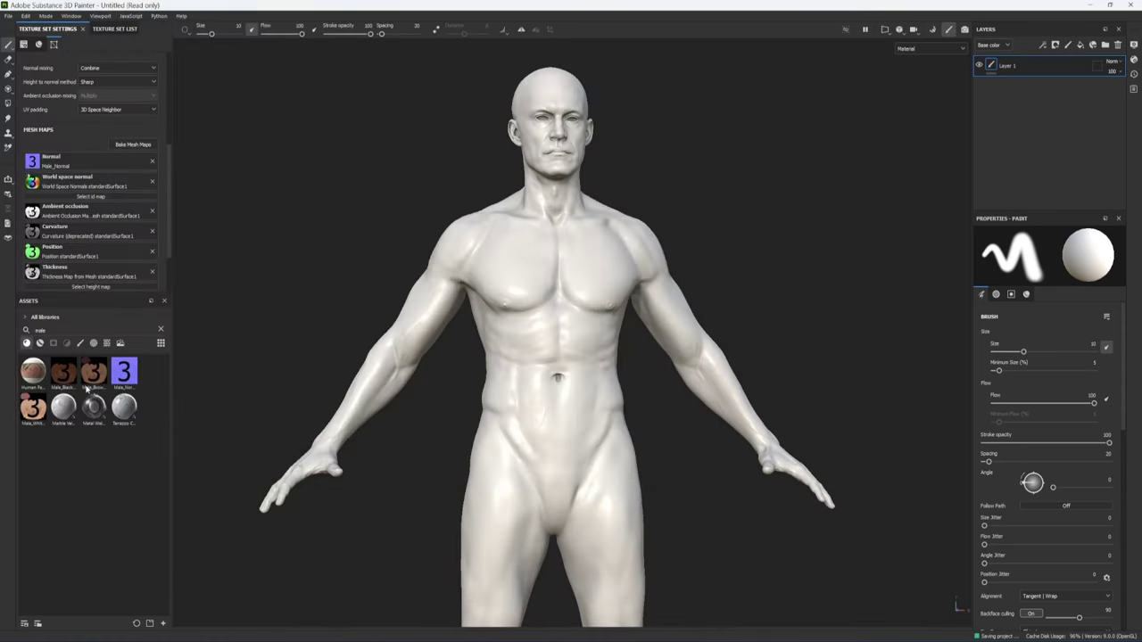
Step: Add a fill layer above Layer 1 and name it HumanSkin
scroll(395, 427, up, 2)
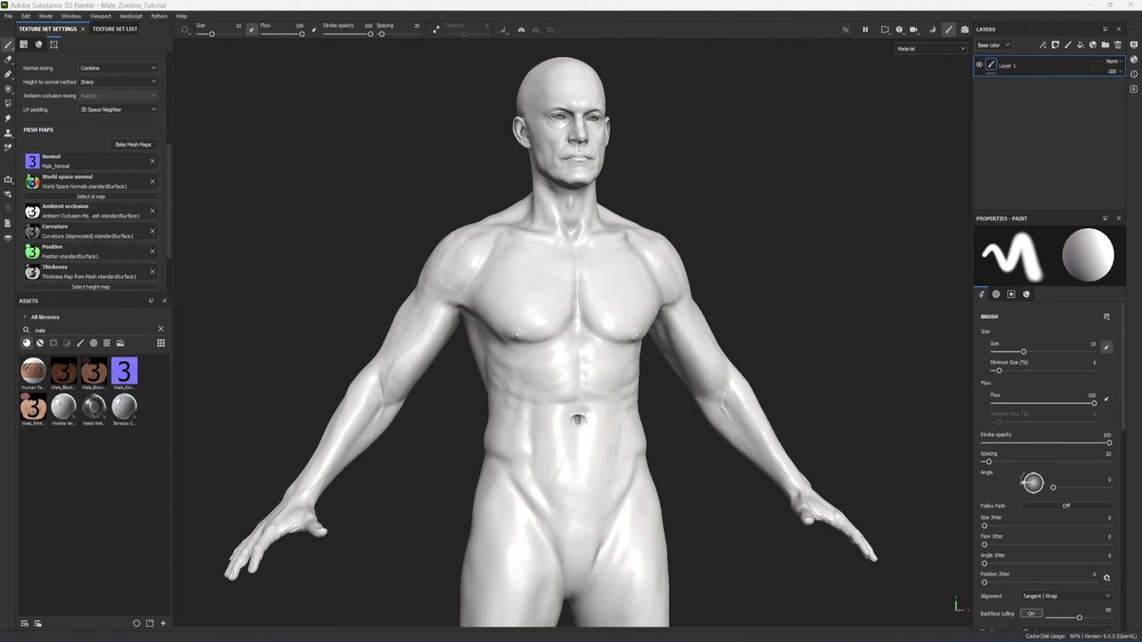
click(1081, 48)
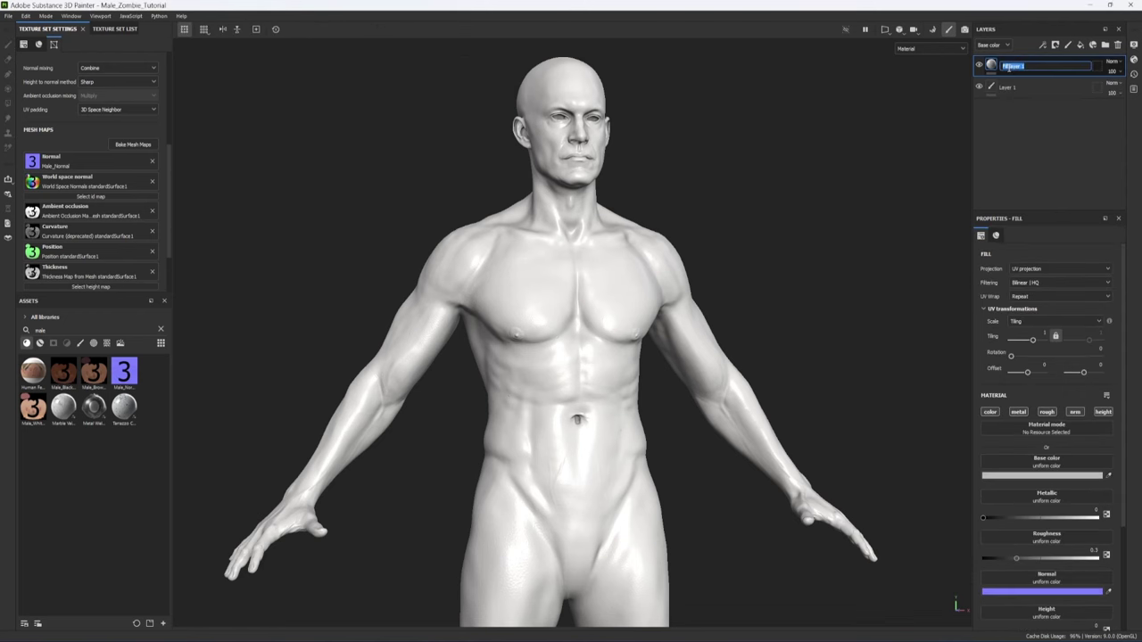
text(HumanSkin)
key(Return)
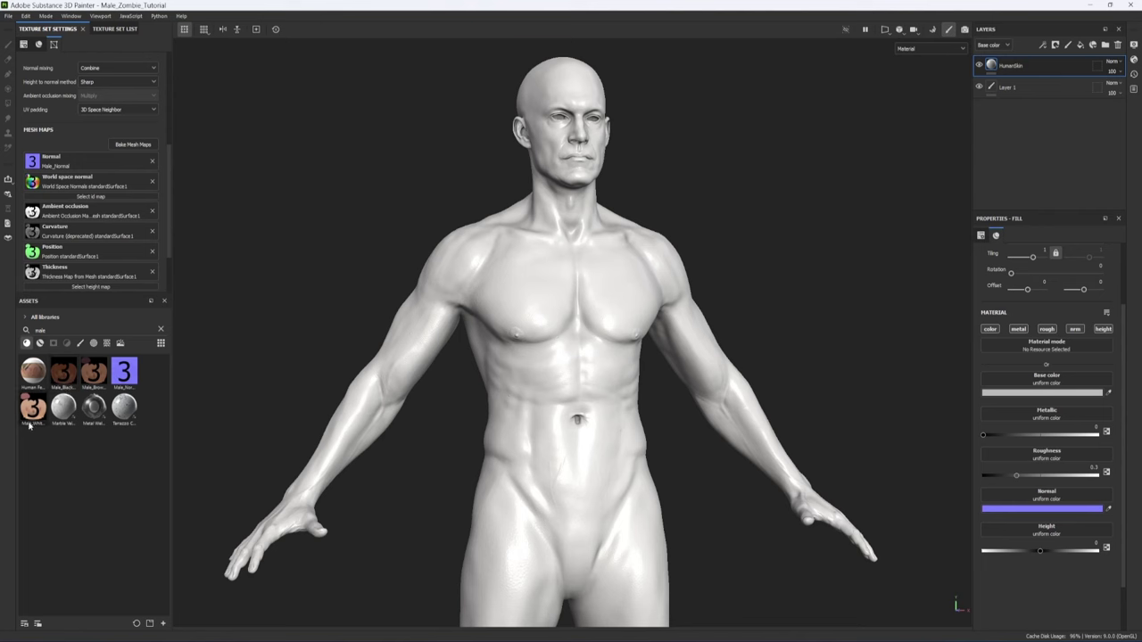
Step: Compare the male skin textures as HumanSkin's base color, trying Male_Black_Color and Male_Brown_Color, and assign Male_White_Color
drag(33, 411, 1050, 384)
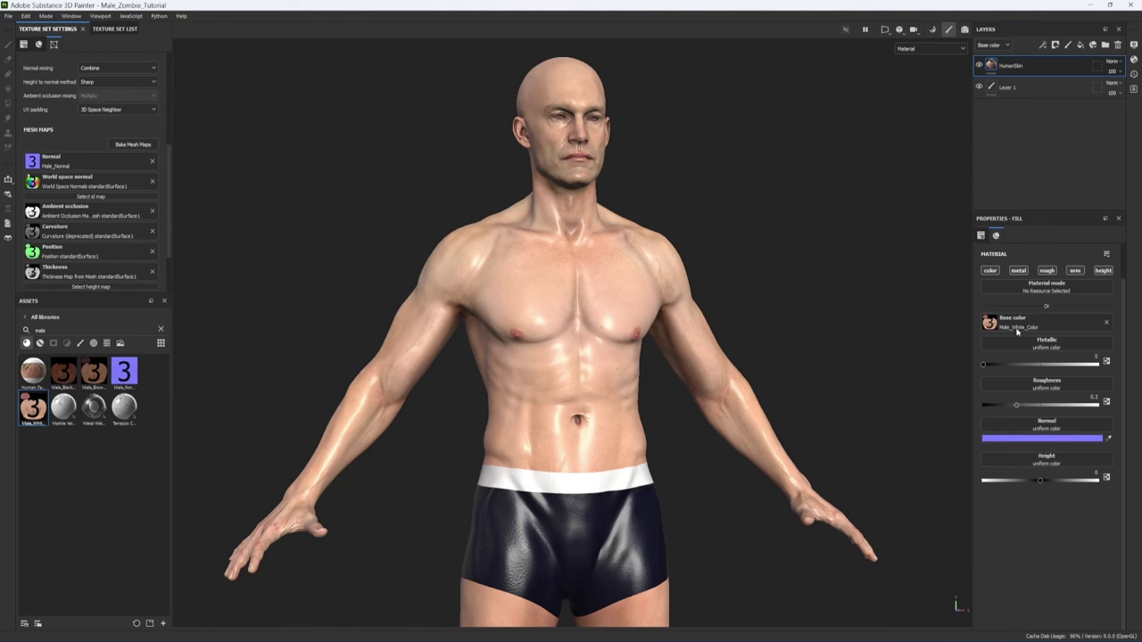
drag(59, 375, 1031, 326)
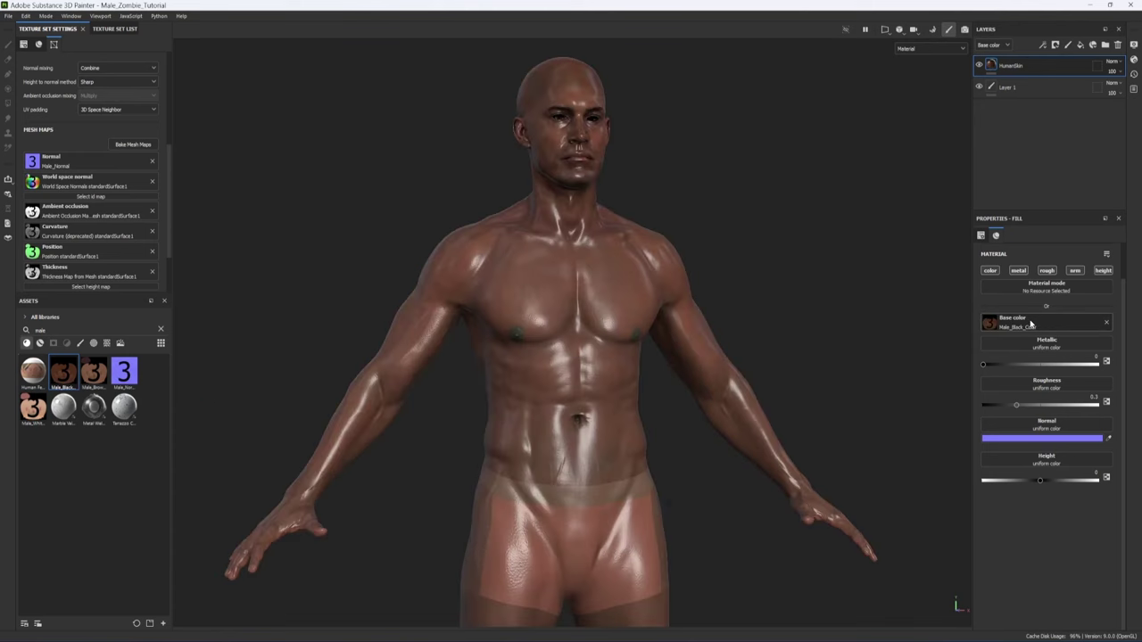
drag(93, 373, 1063, 331)
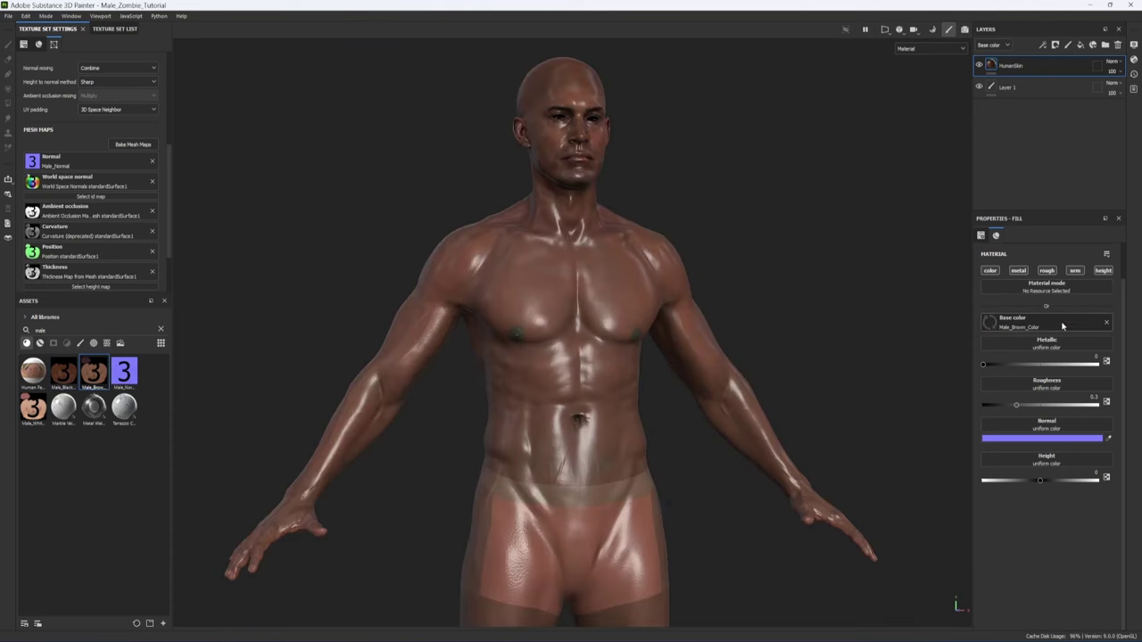
click(33, 408)
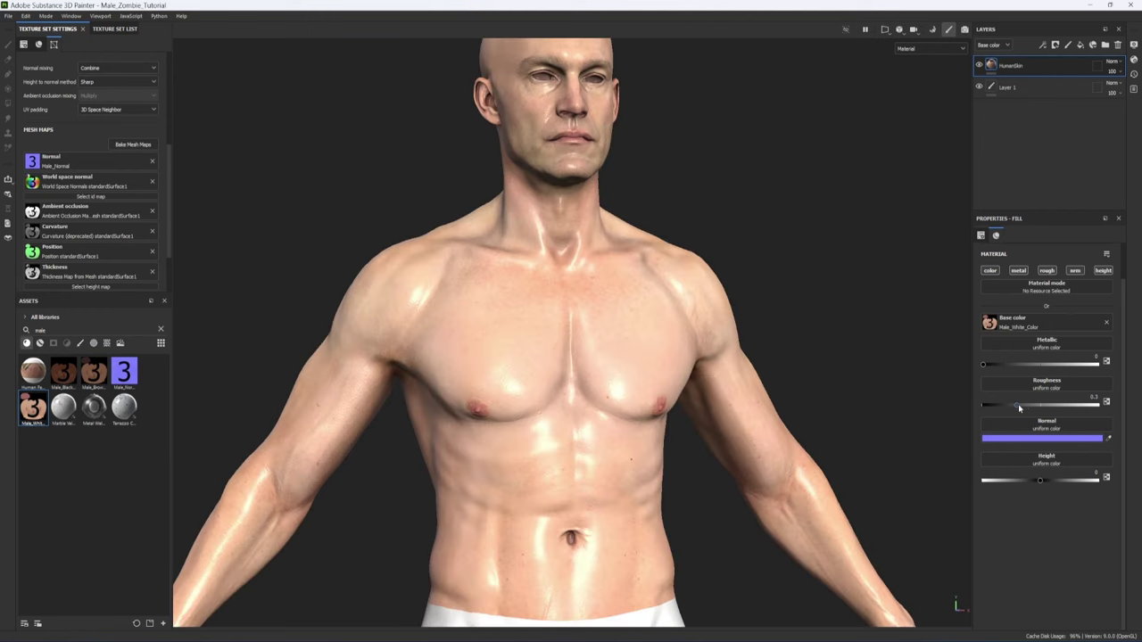
Step: Raise the HumanSkin layer's roughness to about 0.55 and rotate the environment lighting to check the skin's shine
drag(1018, 404, 1046, 408)
alt+drag(737, 276, 697, 351)
shift+right_drag(698, 351, 776, 352)
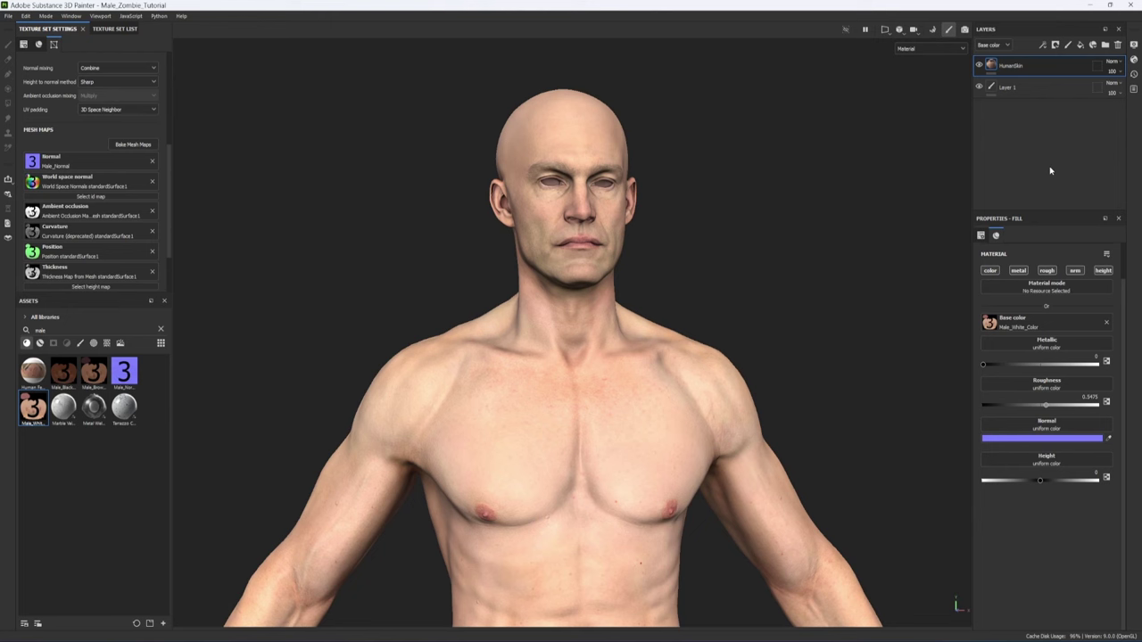
Step: Add a fill layer above HumanSkin and name it ZombieSkinTone
click(1080, 45)
double_click(1008, 66)
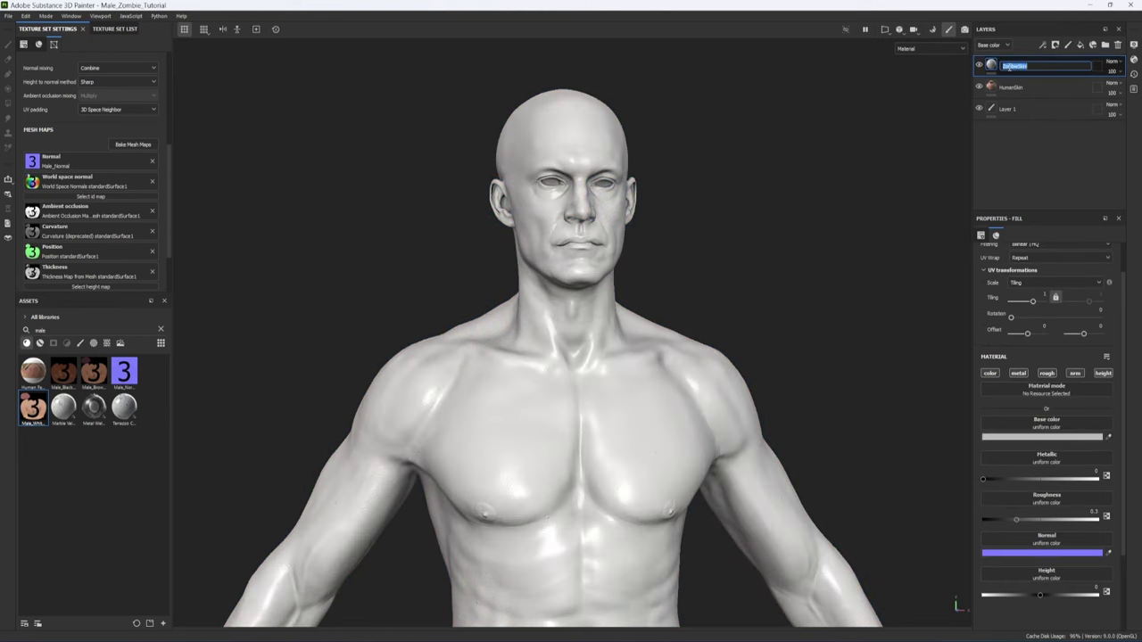
text(ZombieSkinTone)
key(Return)
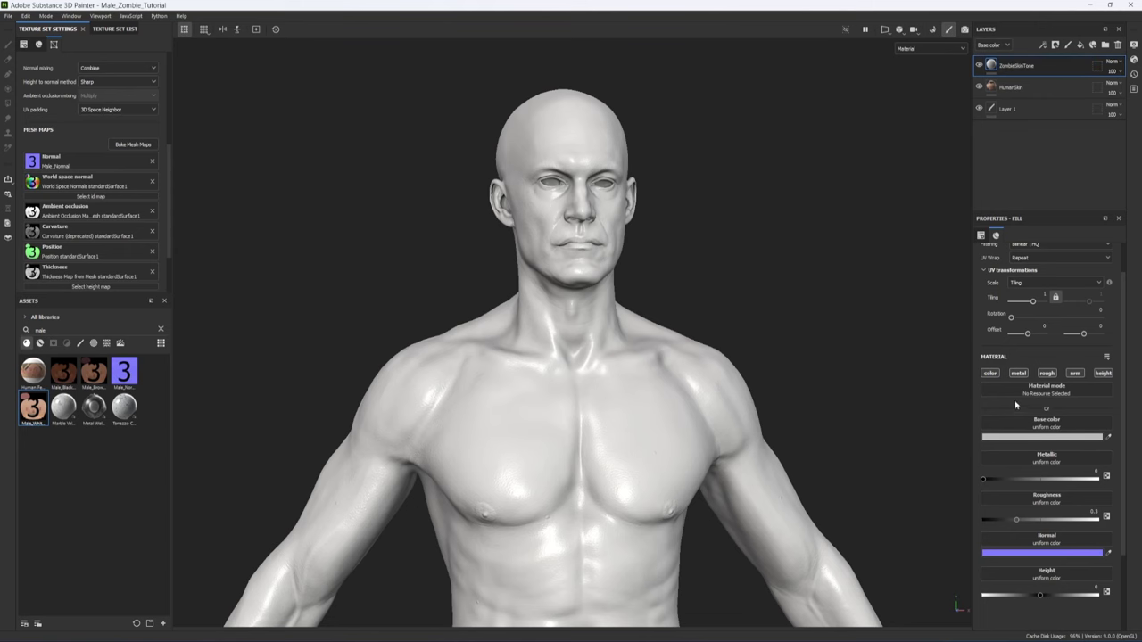
Step: Limit the ZombieSkinTone layer to the color channel by disabling its metallic, roughness, normal and height channels
click(1018, 374)
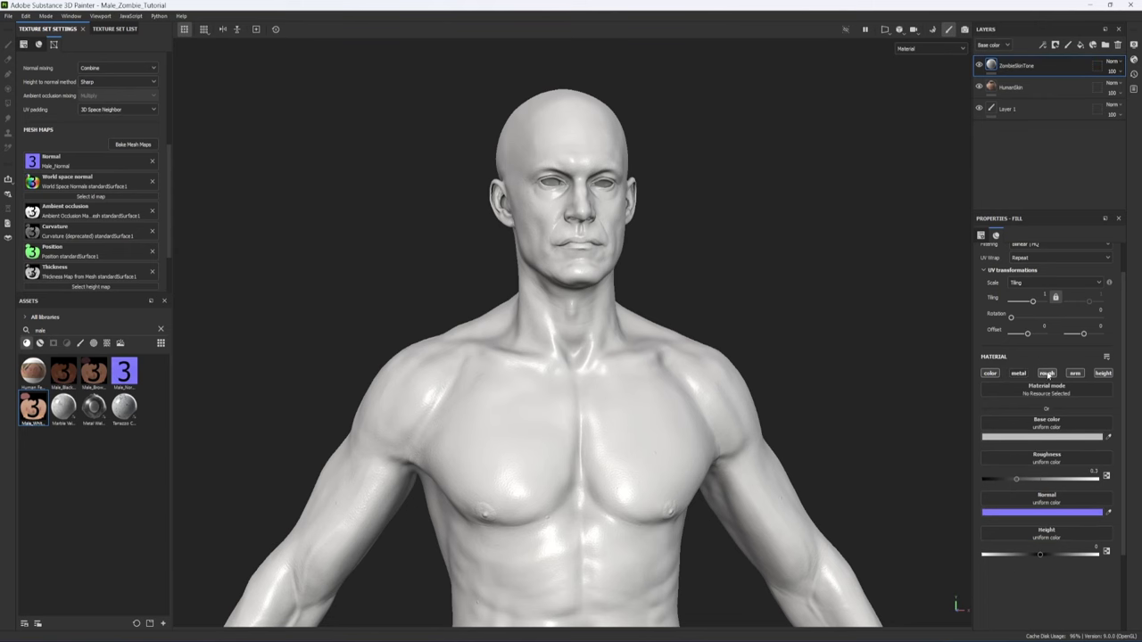
click(1046, 374)
click(1075, 374)
click(1108, 374)
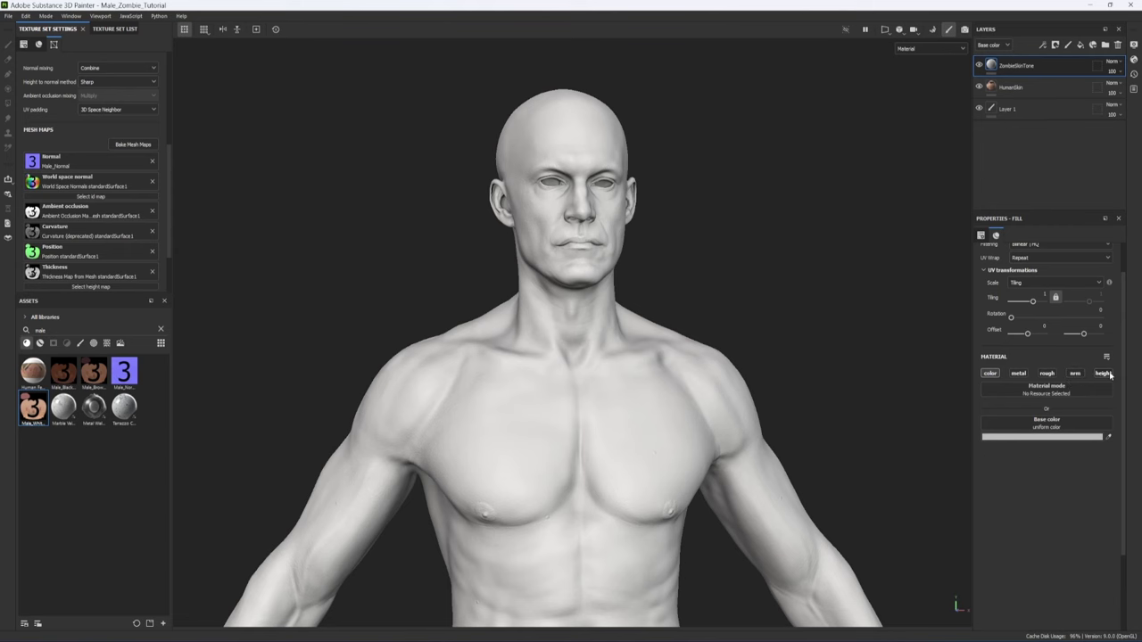
Step: Set the ZombieSkinTone layer's base color to a pale green, CCE1AC
click(1040, 437)
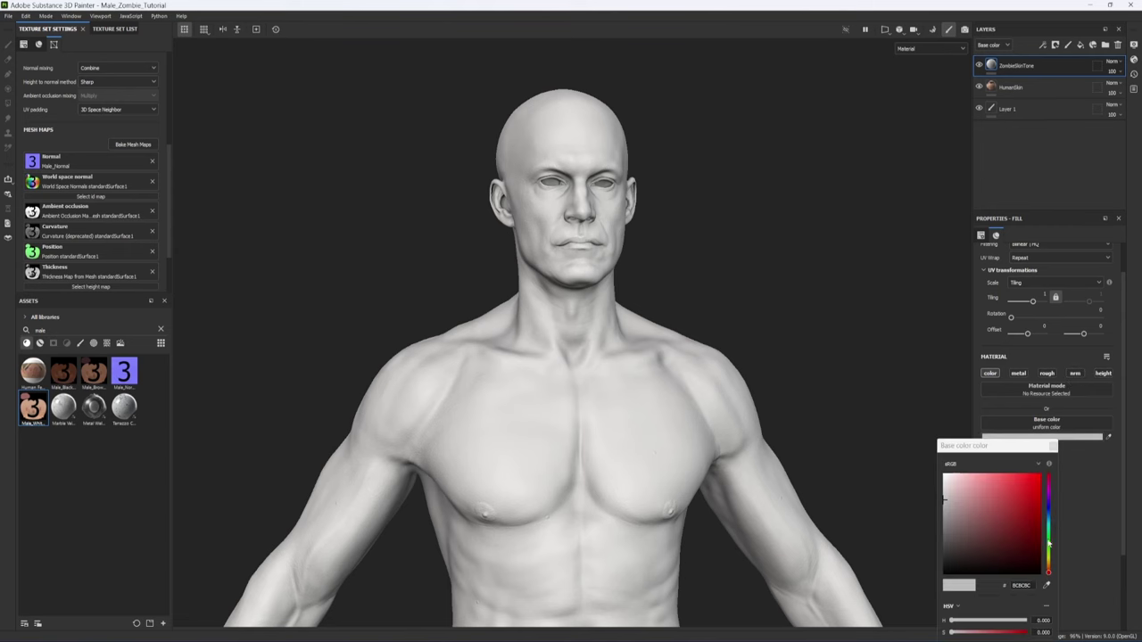
click(1049, 555)
click(966, 485)
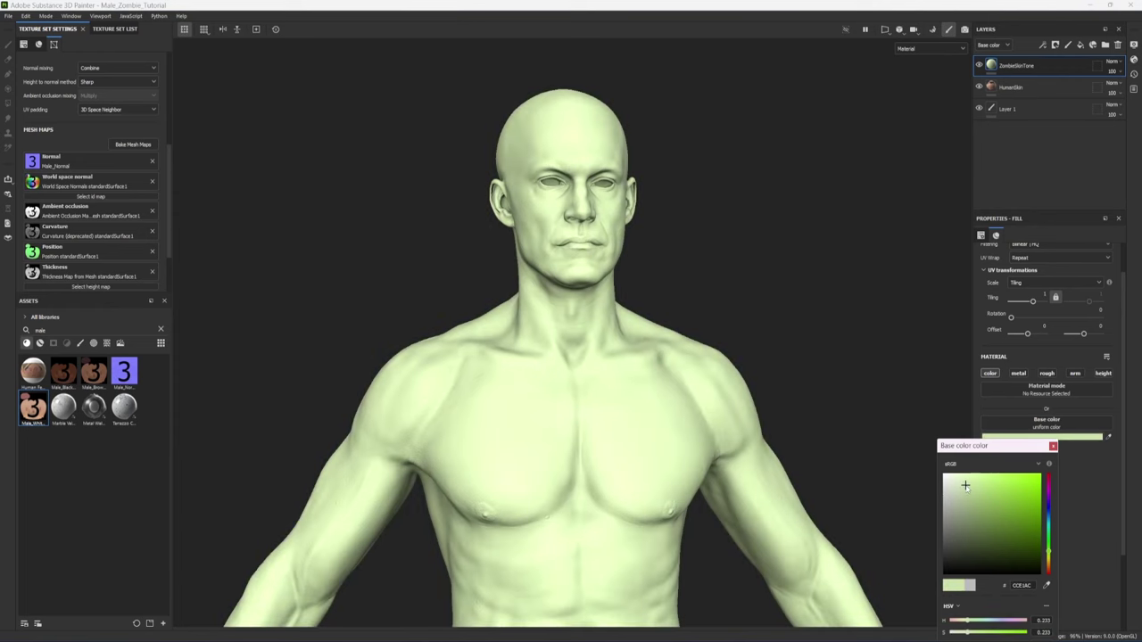
click(1053, 446)
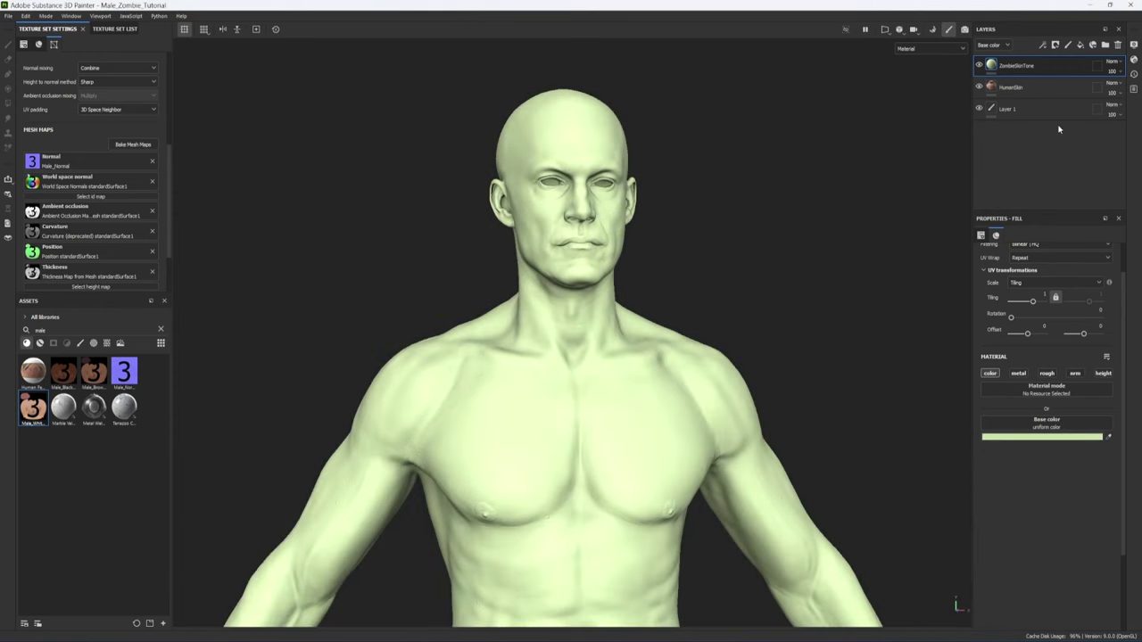
Step: Set the ZombieSkinTone layer's base color blending mode to Soft light
click(1111, 63)
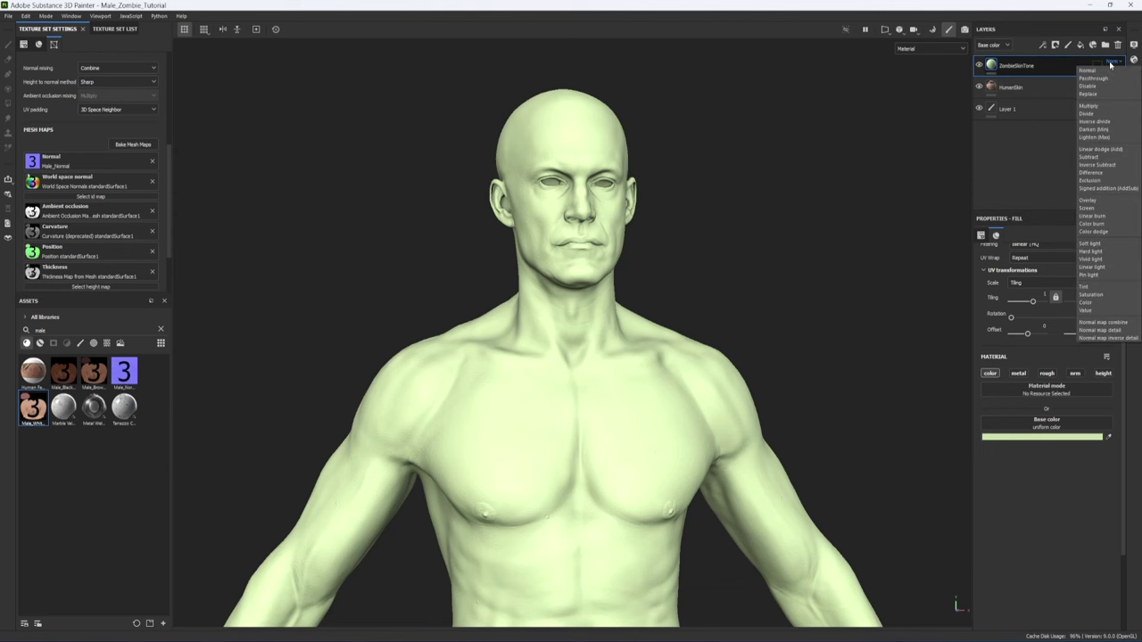
click(1090, 243)
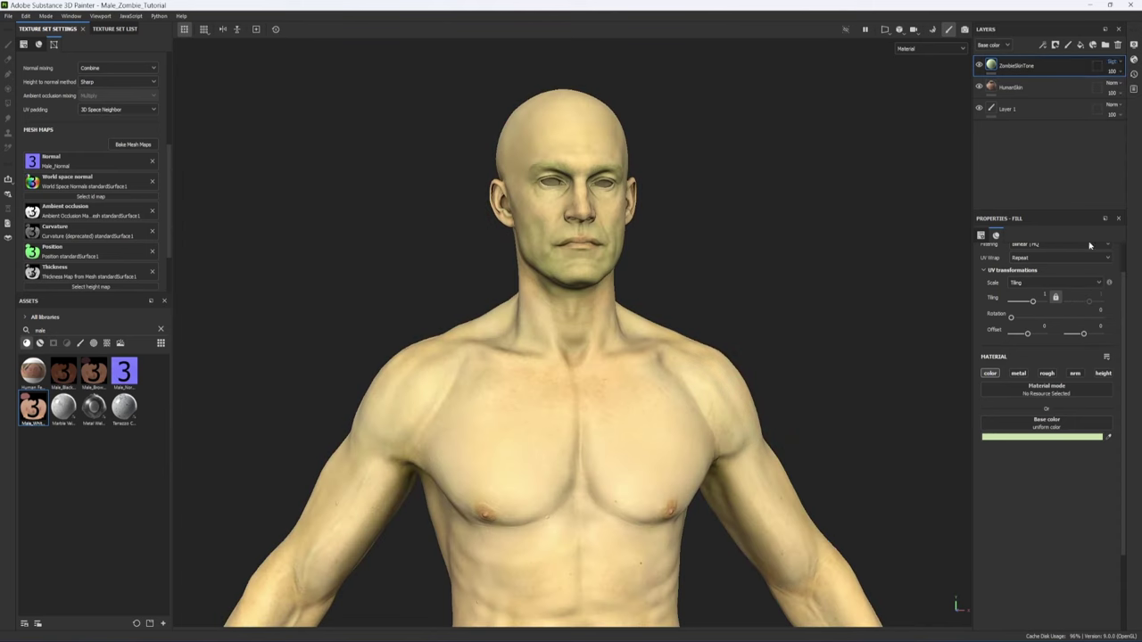
mouse_move(749, 332)
alt+mouse_down()
mouse_move(754, 316)
mouse_move(781, 323)
mouse_move(752, 322)
mouse_move(764, 354)
mouse_move(741, 352)
alt+mouse_up()
Step: Try the Overlay and Tint blending modes on the ZombieSkinTone layer
click(1111, 63)
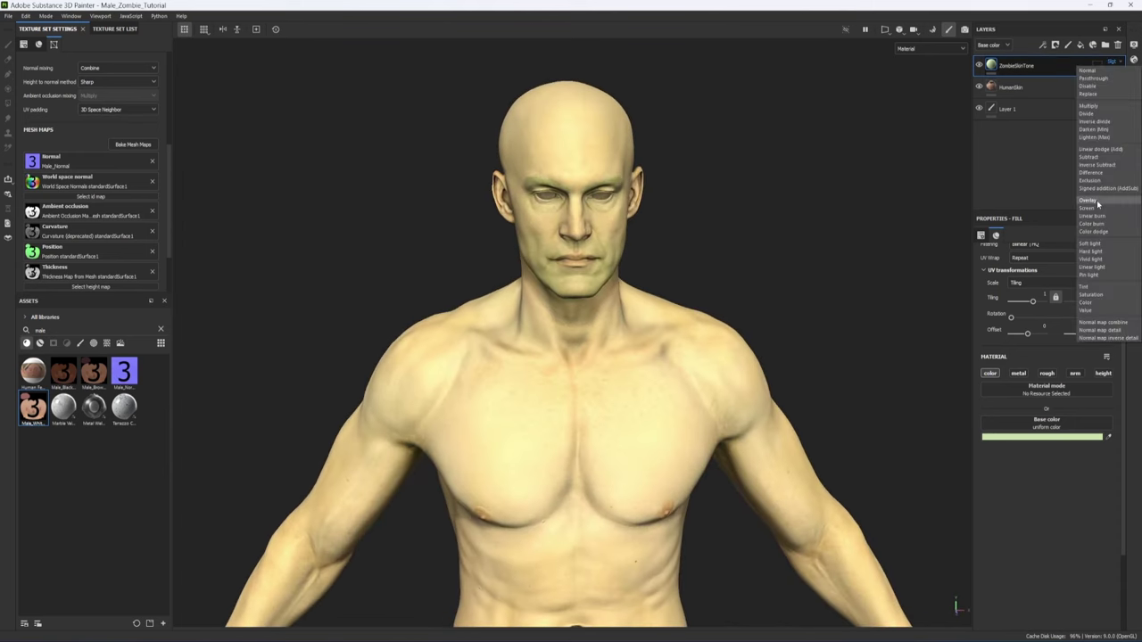
click(1098, 204)
alt+drag(740, 305, 590, 383)
click(1110, 63)
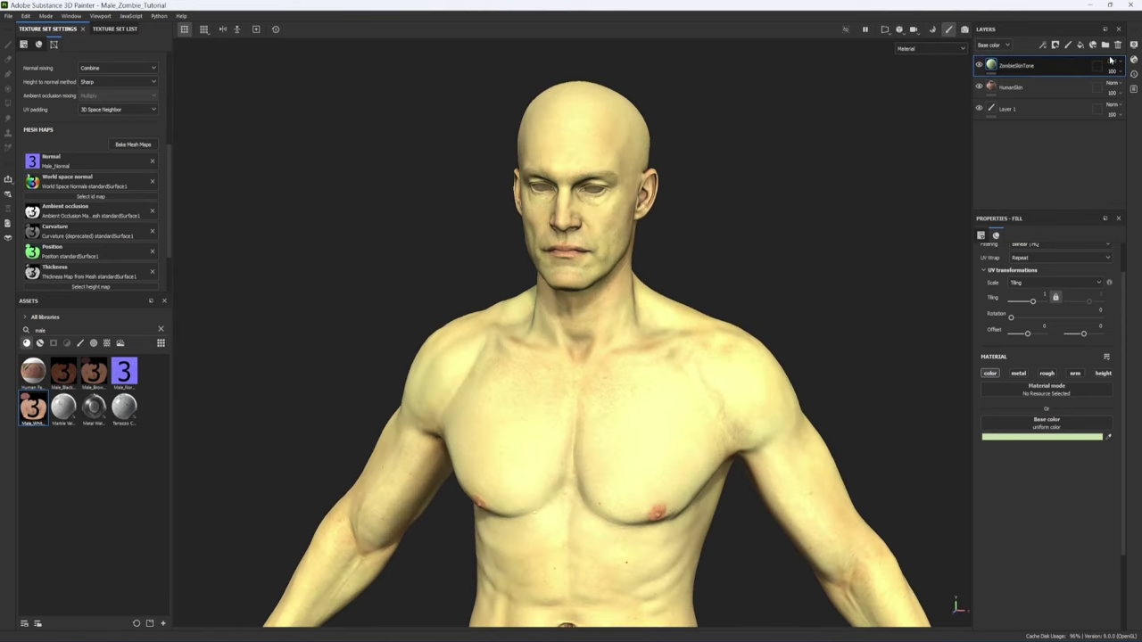
click(1097, 287)
Step: Change the ZombieSkinTone base color to a pale blue, A2B7D2, judging it in the base color display before returning to the material display
key(c)
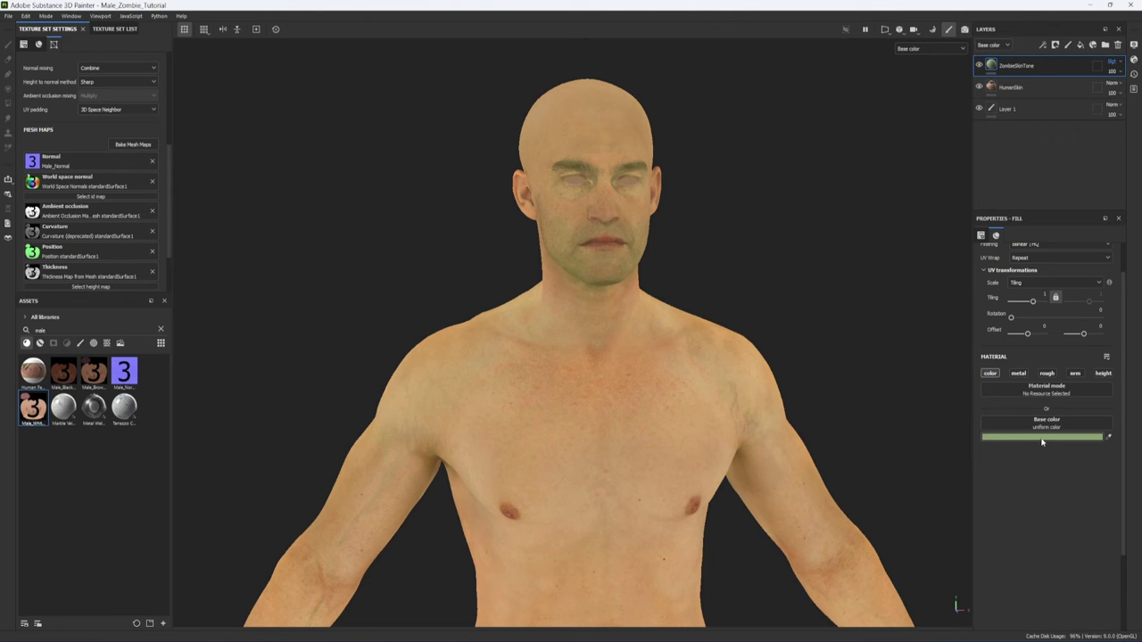
click(1042, 437)
drag(1049, 550, 1048, 517)
drag(961, 490, 965, 492)
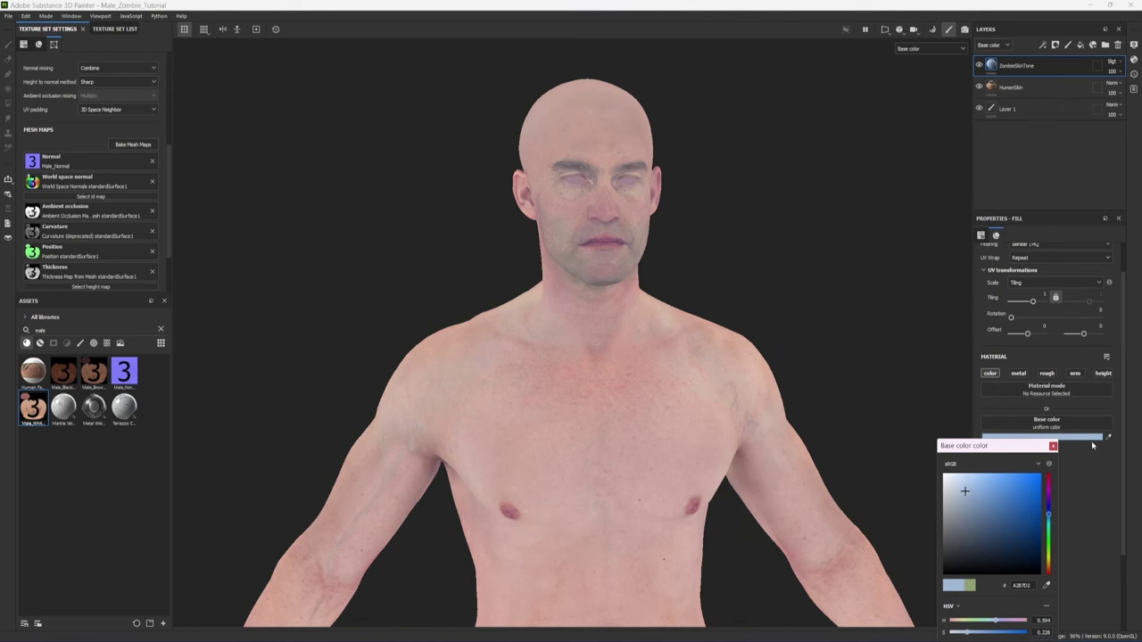
key(m)
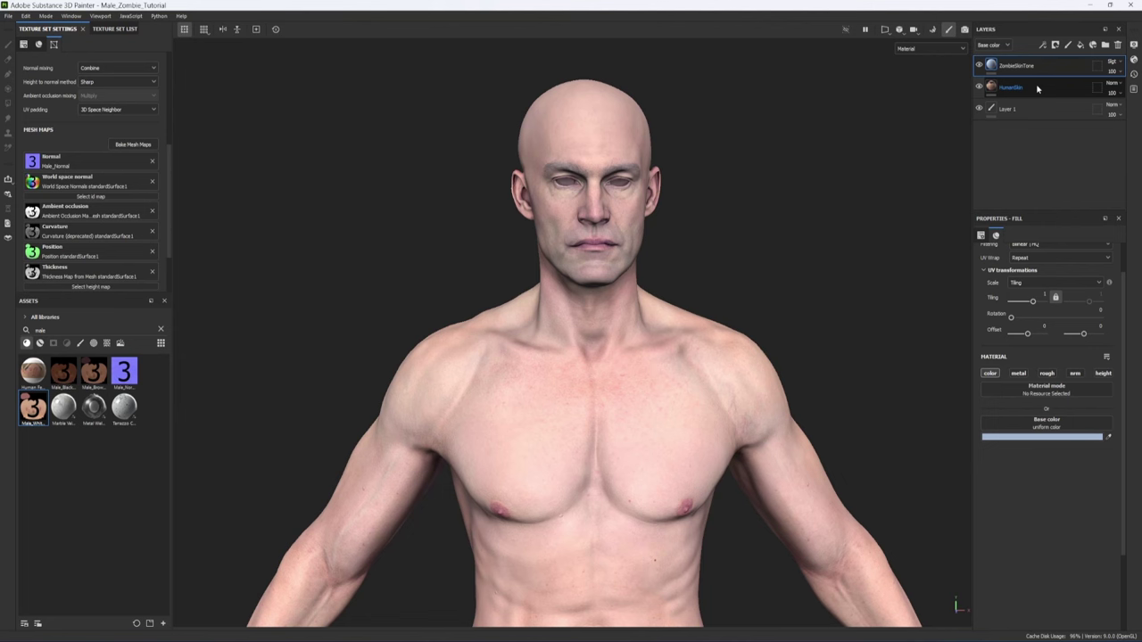
Step: Add a paint layer directly above the HumanSkin layer and set its base color blending mode to Passthrough
click(1037, 88)
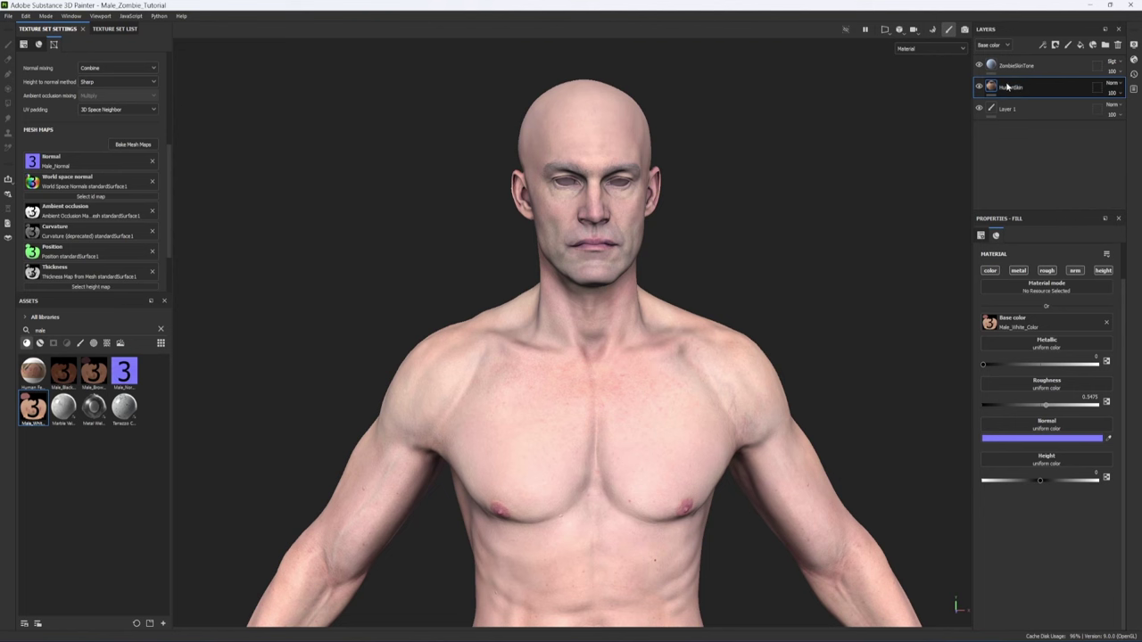
double_click(1009, 87)
key(Return)
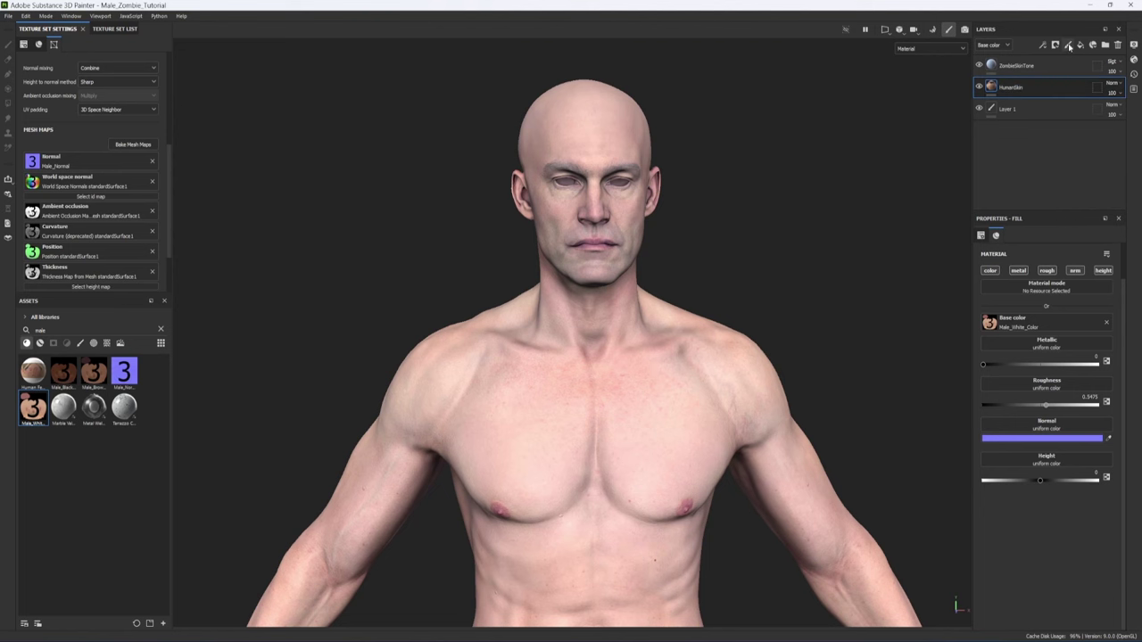
click(1069, 46)
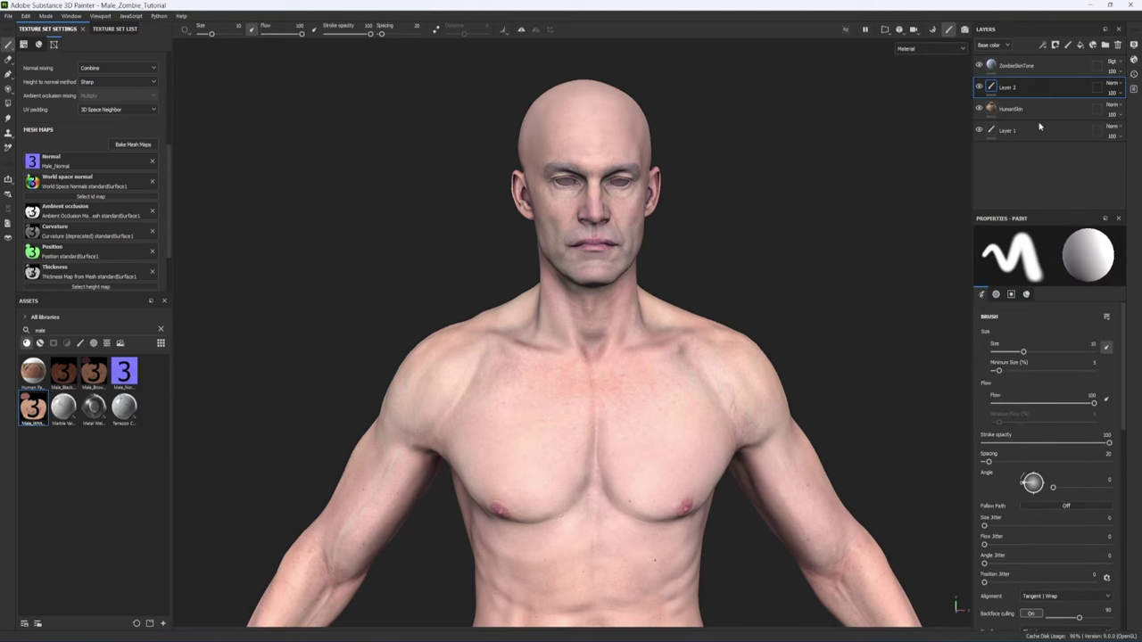
click(1110, 84)
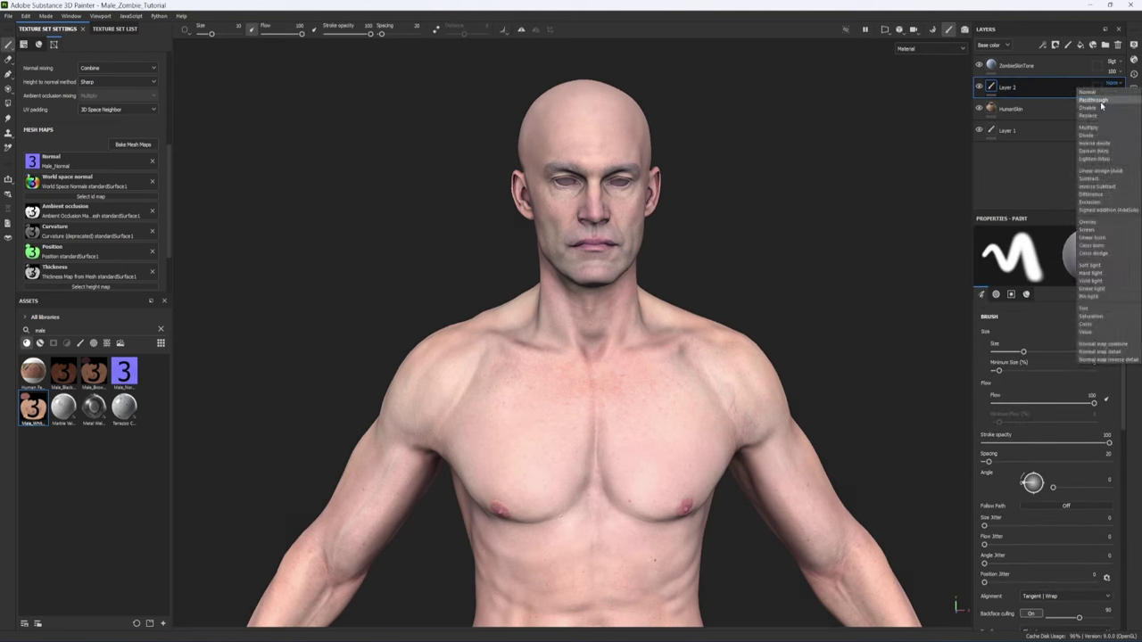
click(1101, 102)
double_click(1008, 87)
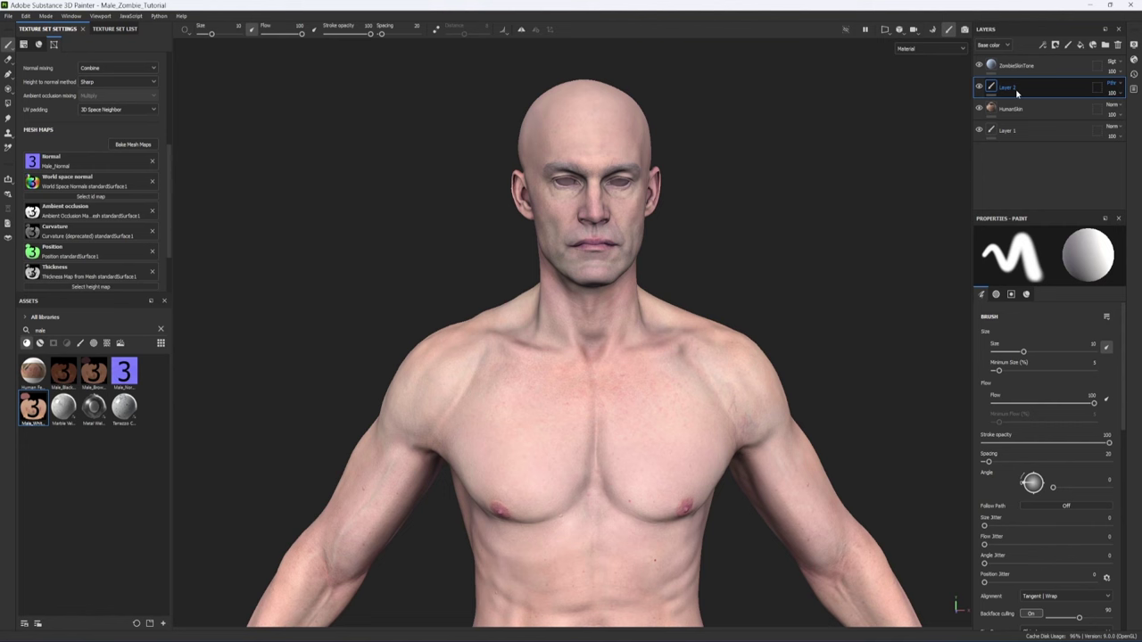
key(Return)
Step: Add an HSL Perceptive filter to the Passthrough paint layer with hue 0.475, saturation 0.207 and lightness 0.515
click(1042, 45)
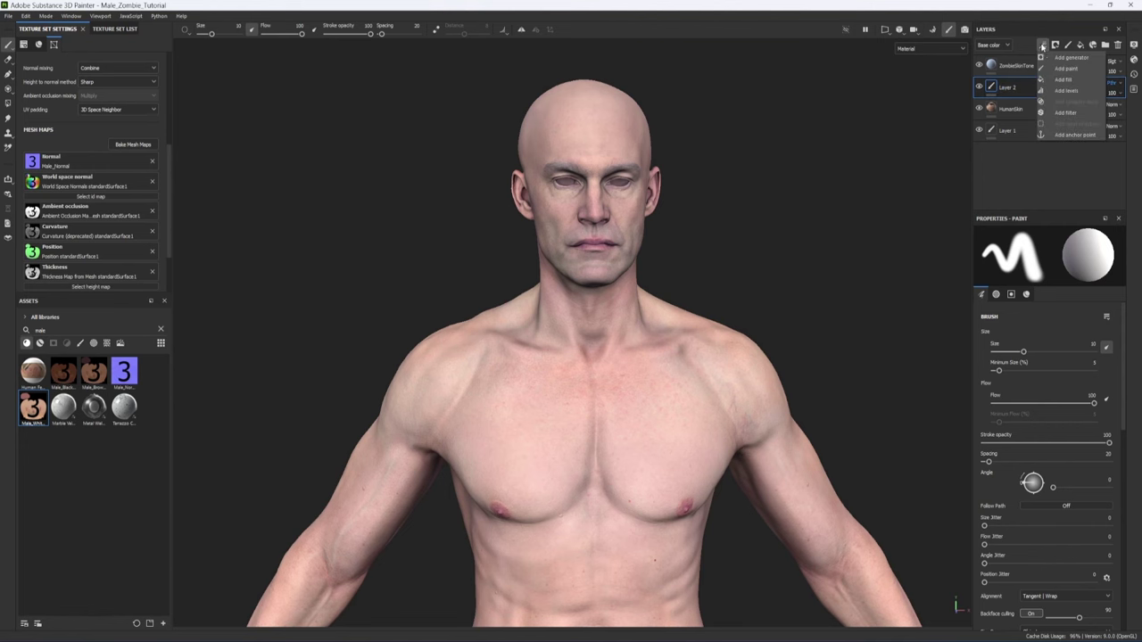
click(1066, 112)
click(1050, 268)
text(hi)
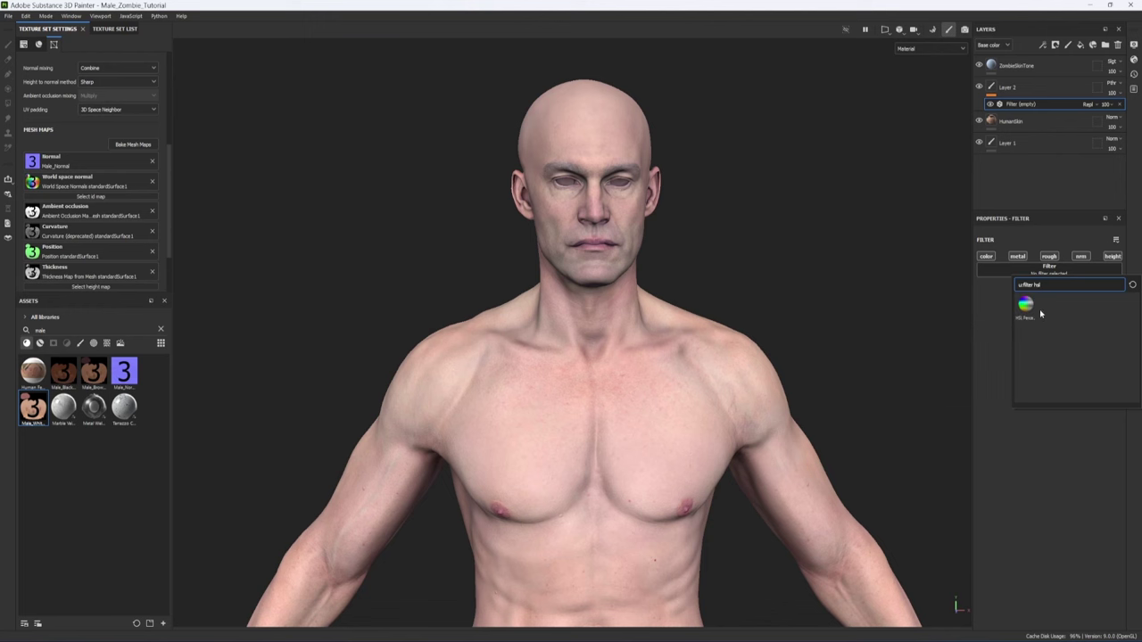
click(1030, 308)
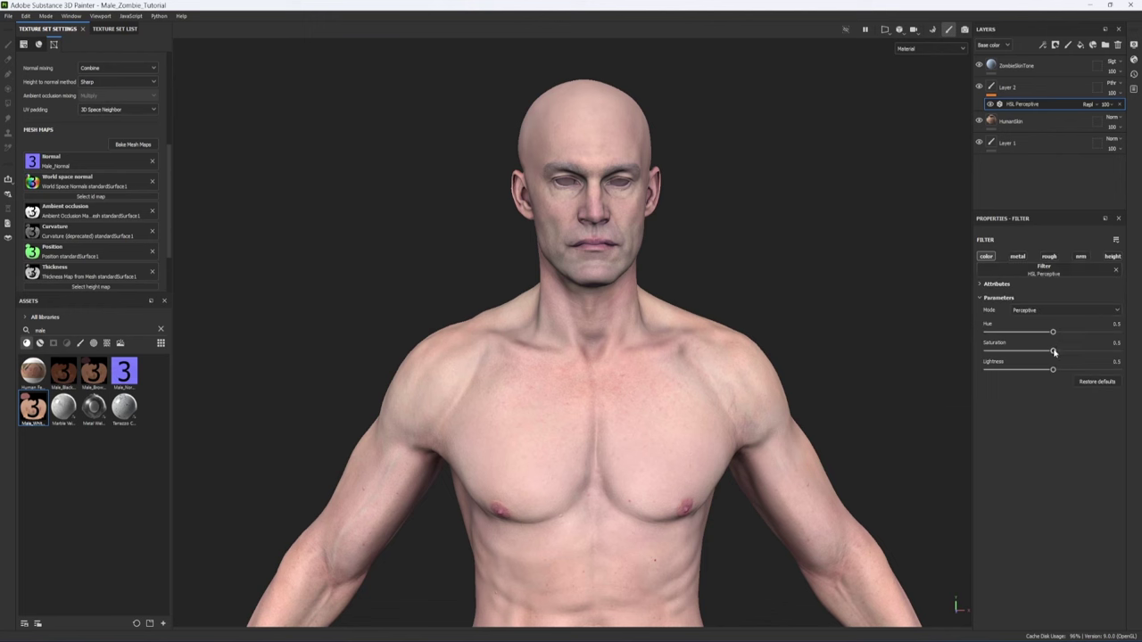
drag(1053, 352, 1014, 351)
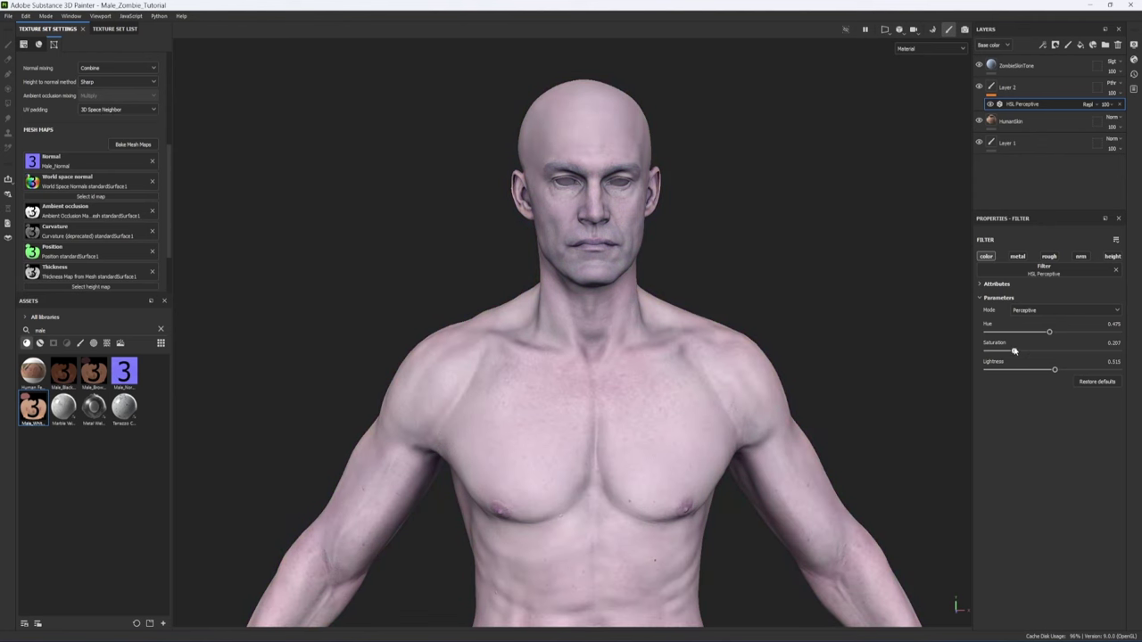
Step: Rename the HSL filter's paint layer SkinAdjustment and toggle its visibility to compare the skin before and after
double_click(1011, 87)
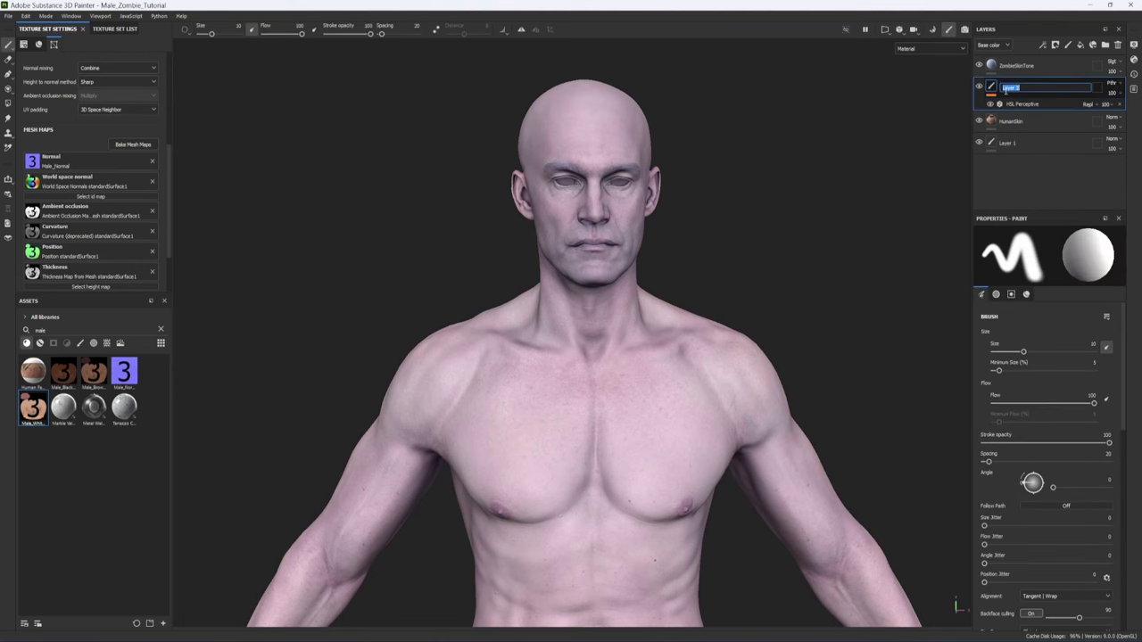
text(SkinAdjustment)
key(Return)
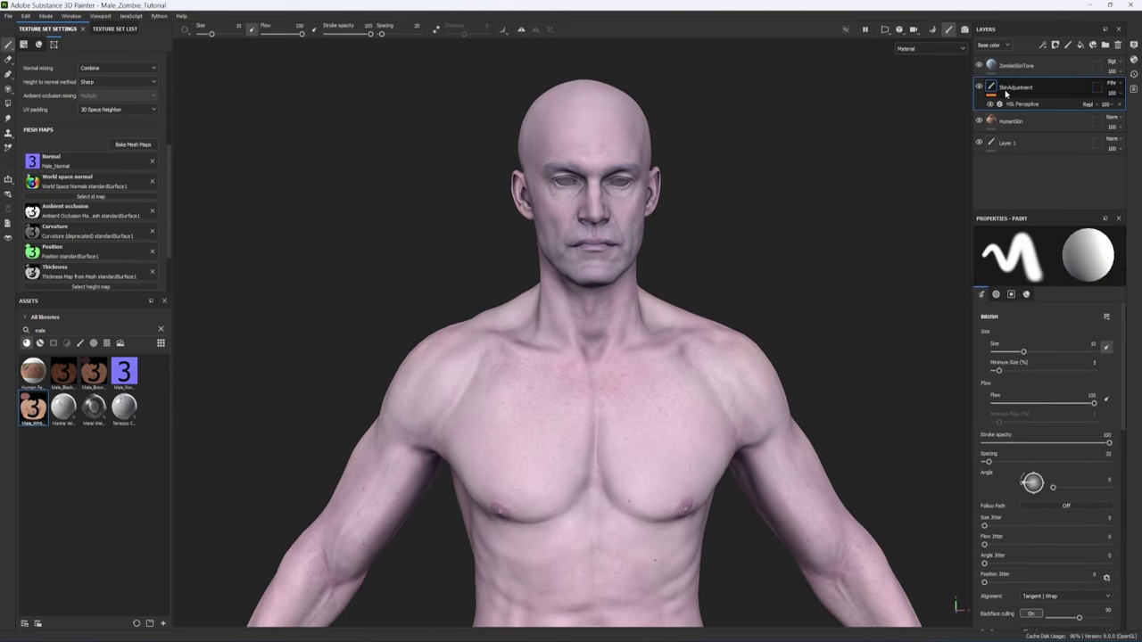
click(980, 88)
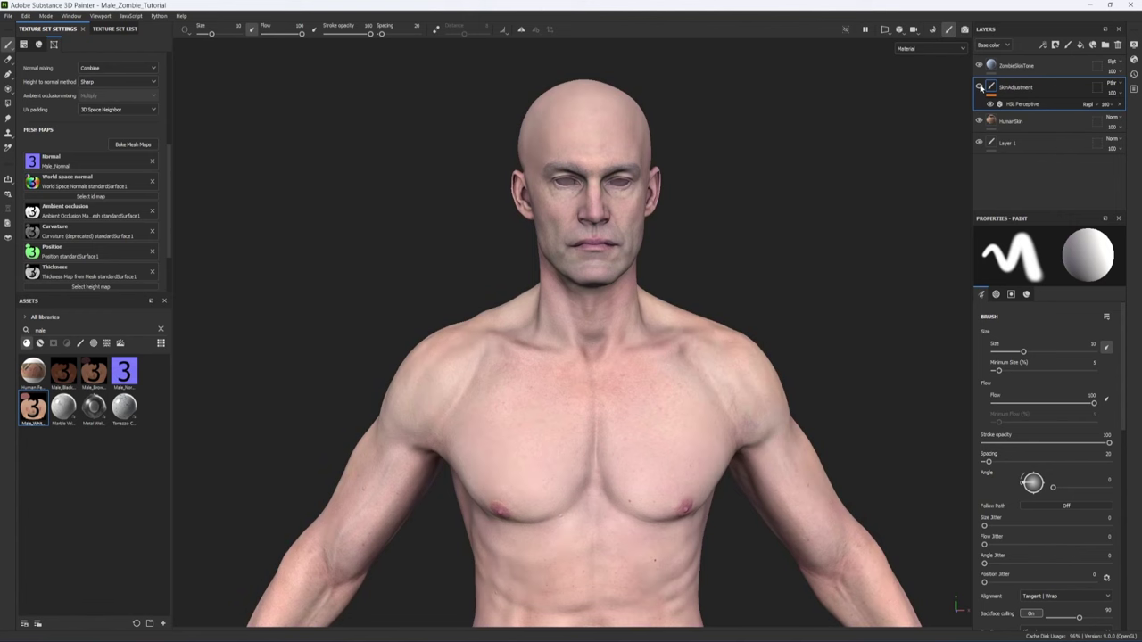
click(980, 88)
Step: Add a fill layer above ZombieSkinTone and name it DeepDarkness
click(980, 66)
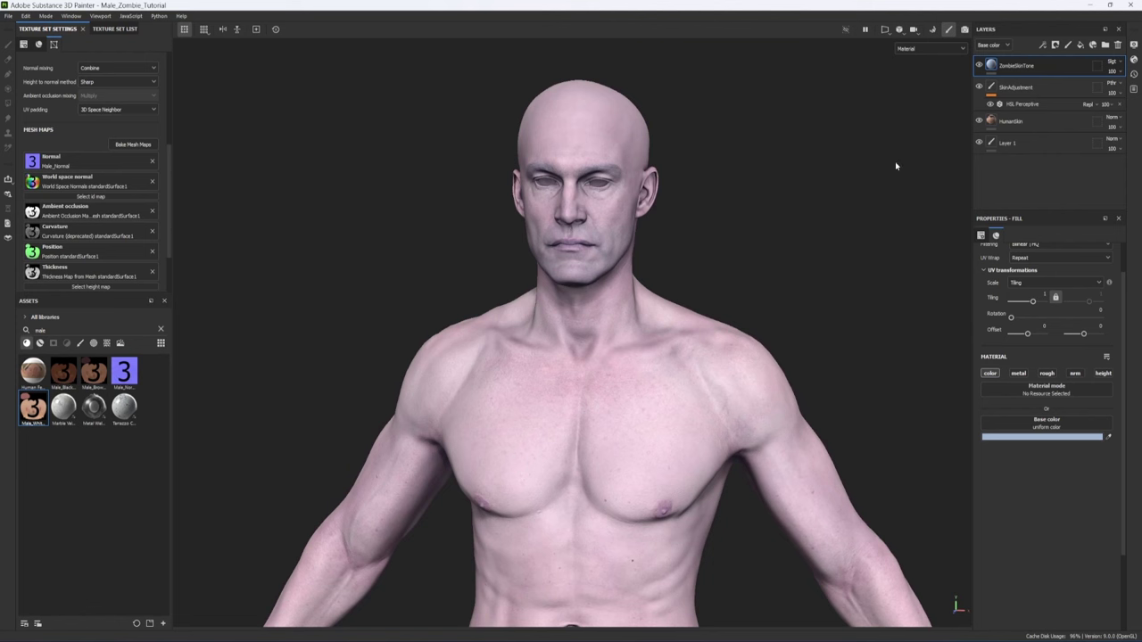
click(1080, 44)
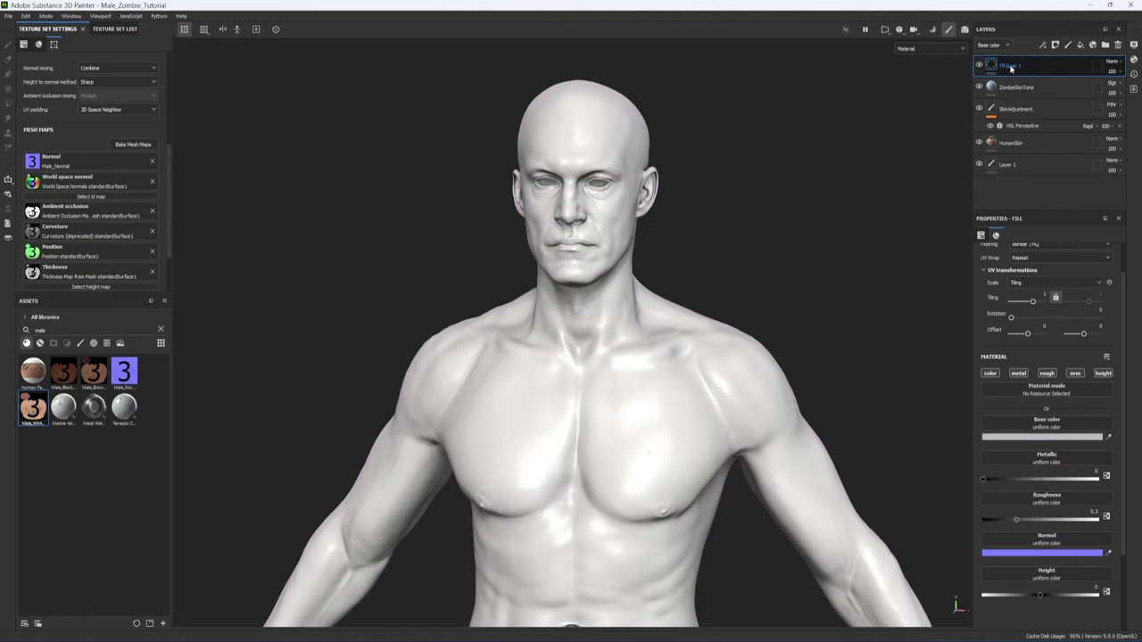
double_click(1011, 67)
text(DeepDarkness)
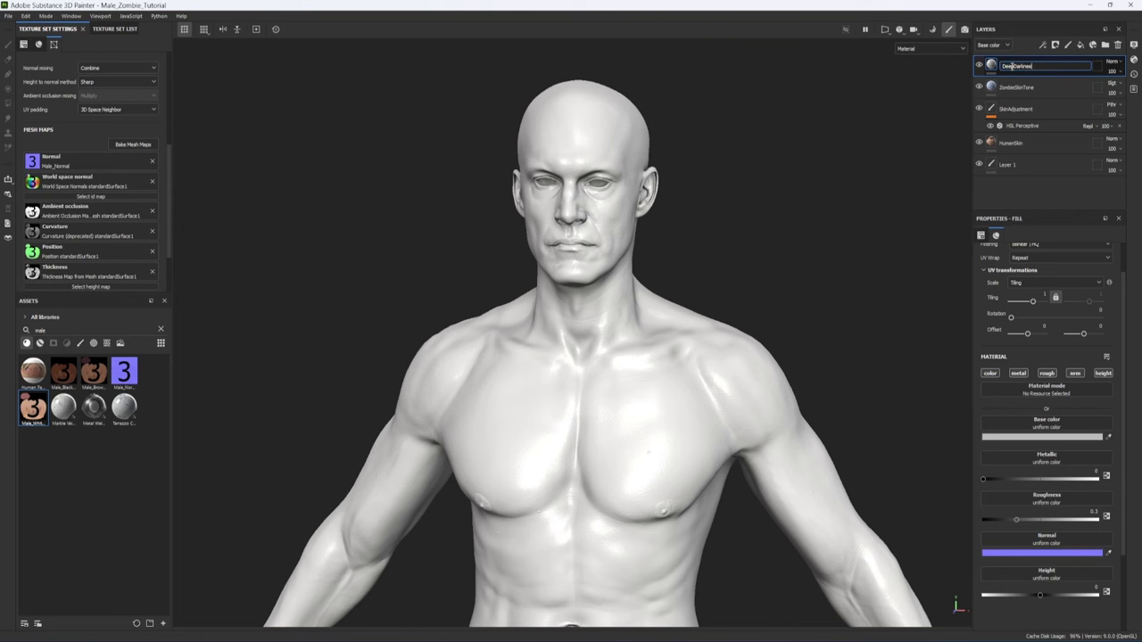
key(Return)
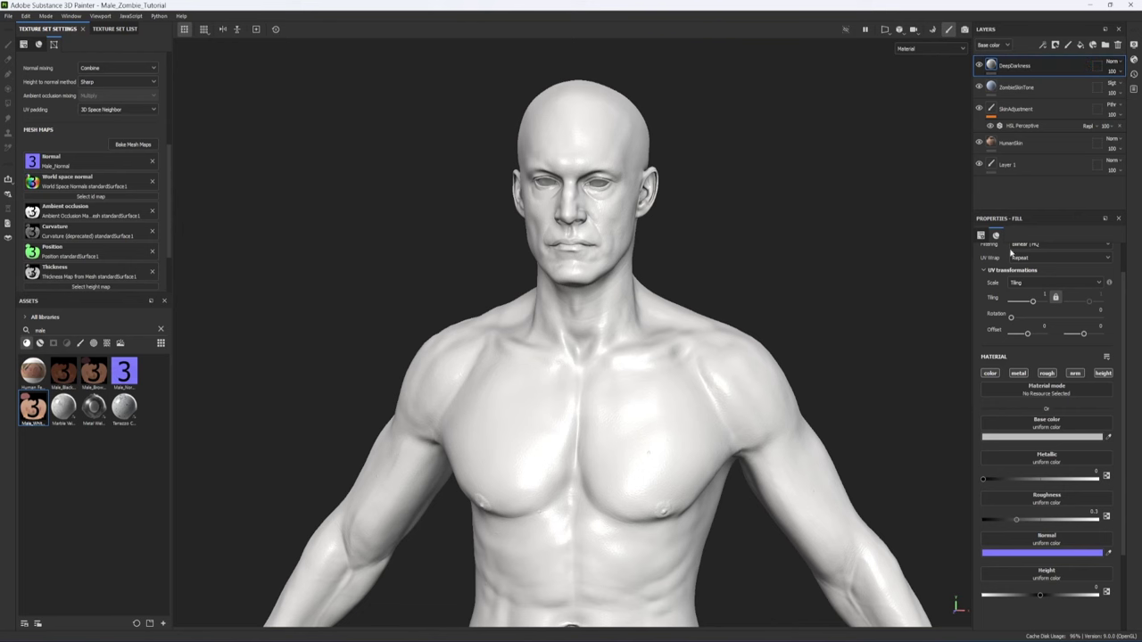
Step: Restrict the DeepDarkness layer to the color channel only and set its base color to a dark desaturated blue
click(1018, 373)
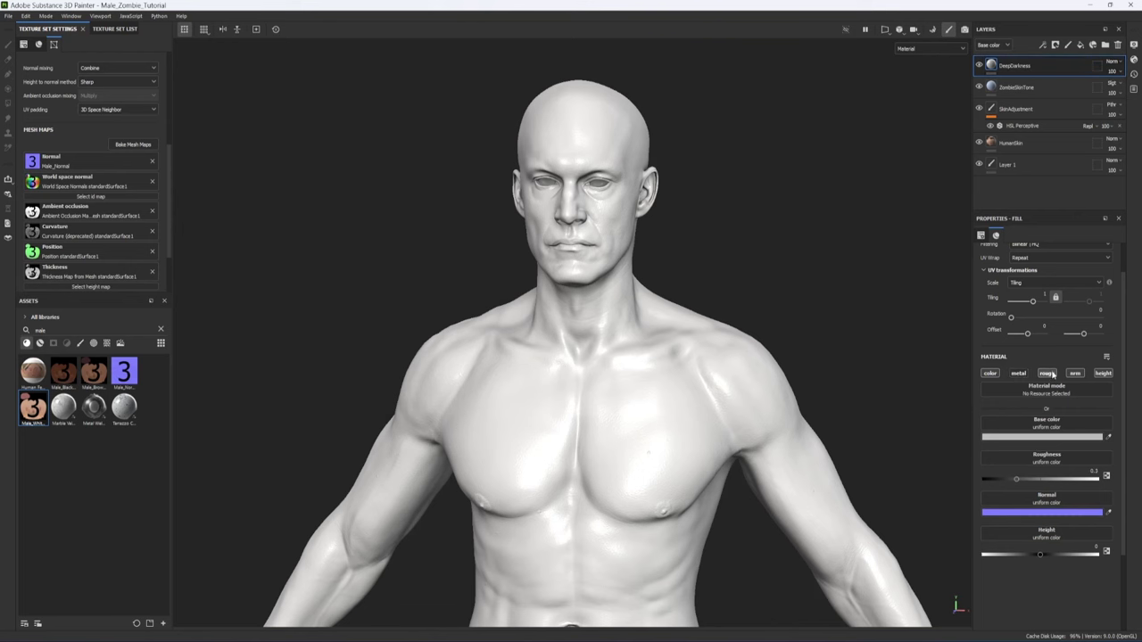
click(1046, 372)
click(1076, 373)
click(1104, 373)
click(1048, 437)
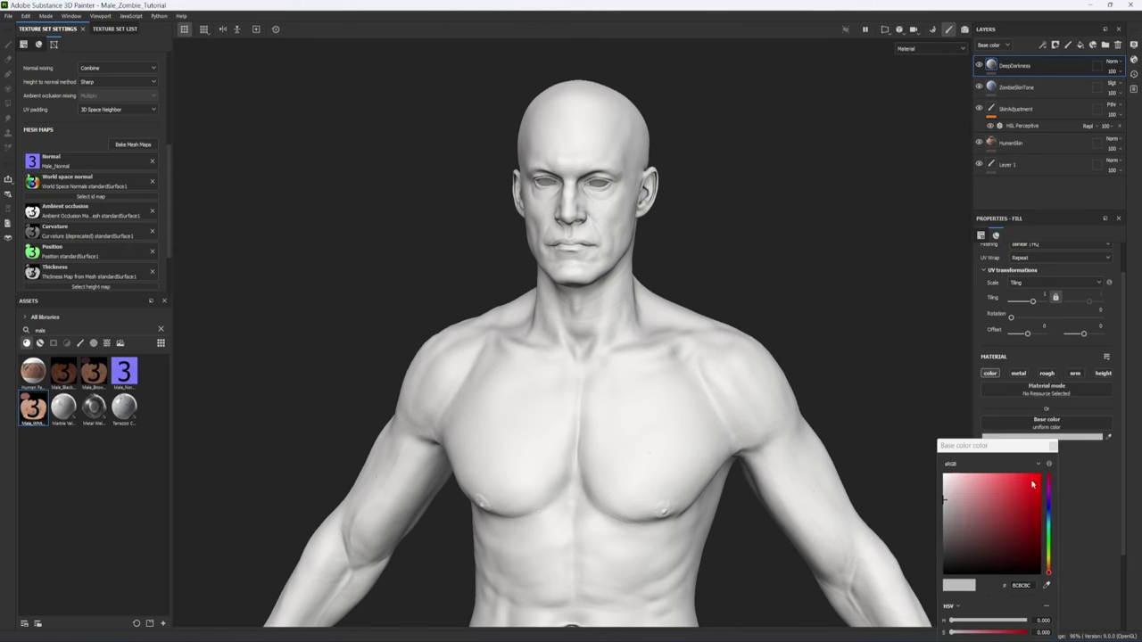
click(1048, 511)
click(970, 540)
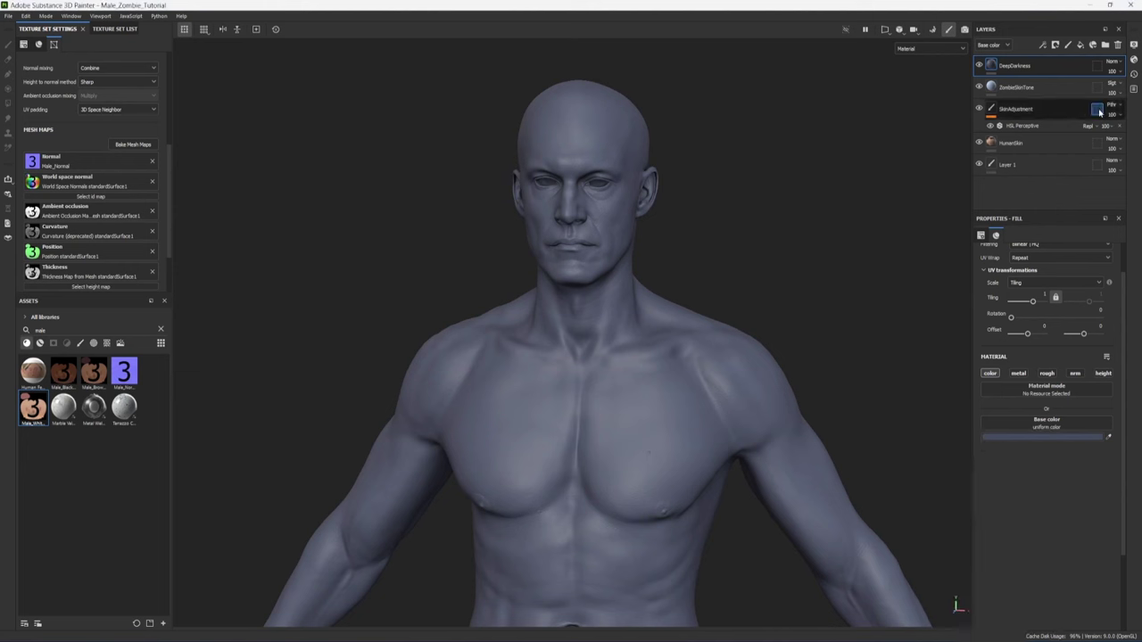
Step: Set the DeepDarkness layer's base color blending mode to Soft light and give the layer a black mask
click(1112, 60)
click(1087, 241)
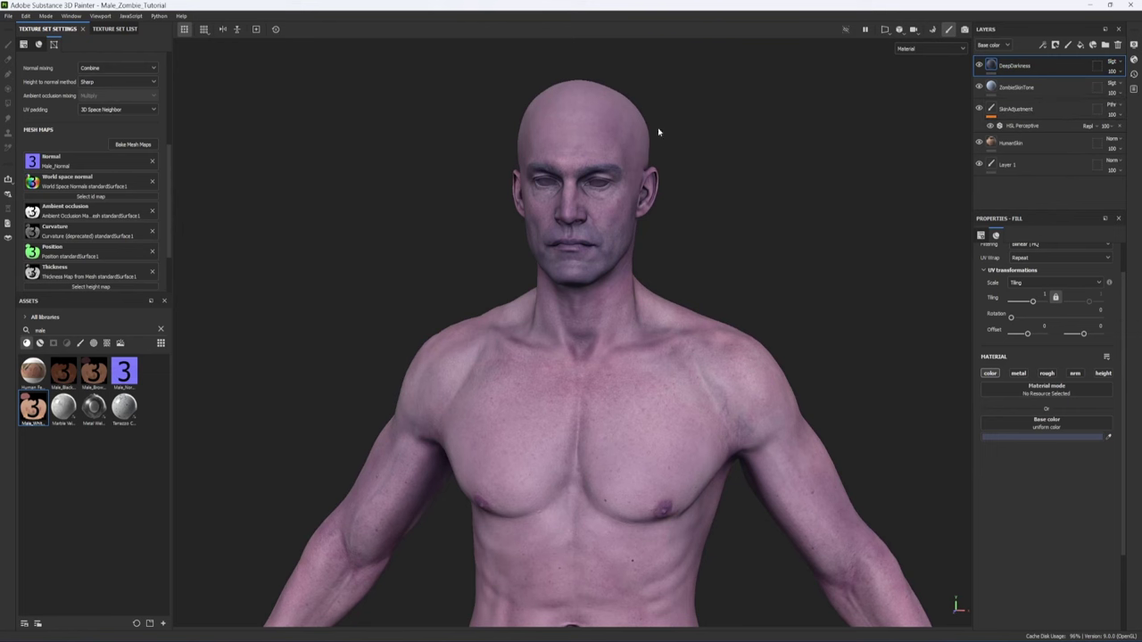
click(1055, 46)
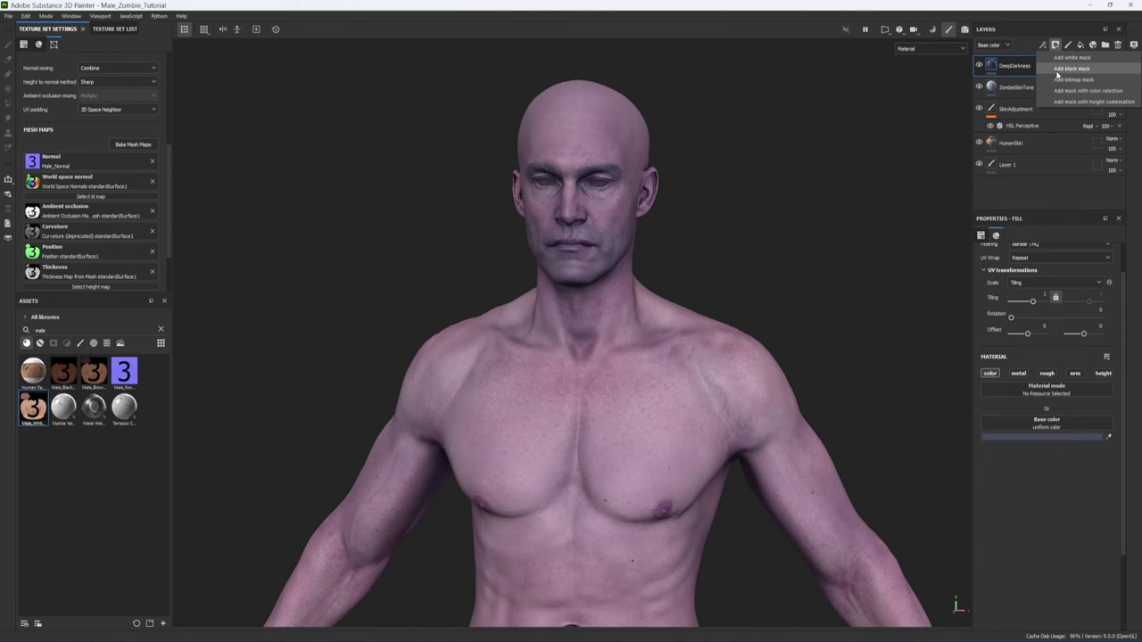
click(1057, 70)
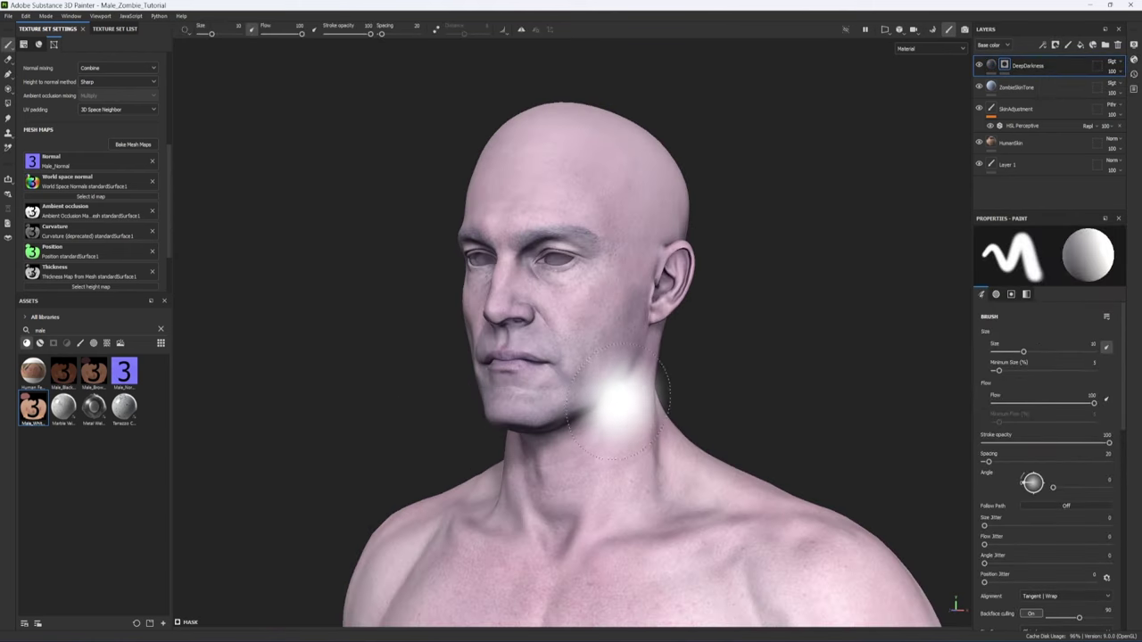
Step: Try painting with white and erasing with black on the DeepDarkness mask over the head and neck, checking the strokes in the mask display
drag(620, 412, 523, 244)
key(x)
mouse_move(592, 217)
mouse_down()
mouse_move(554, 329)
mouse_move(616, 411)
mouse_move(518, 214)
mouse_up()
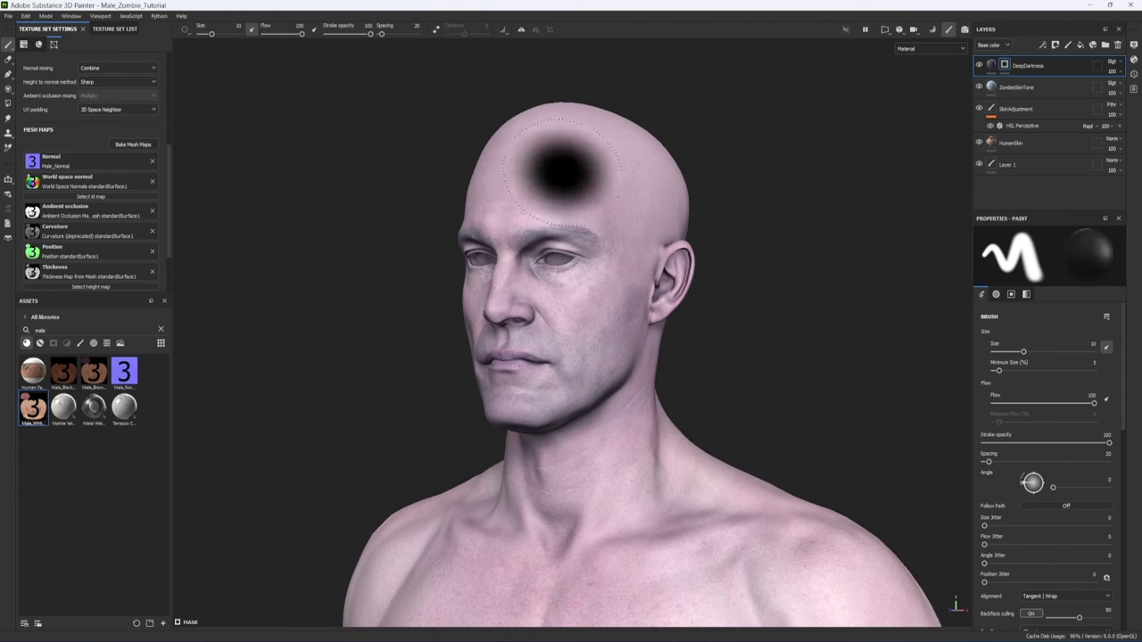
alt+click(1007, 66)
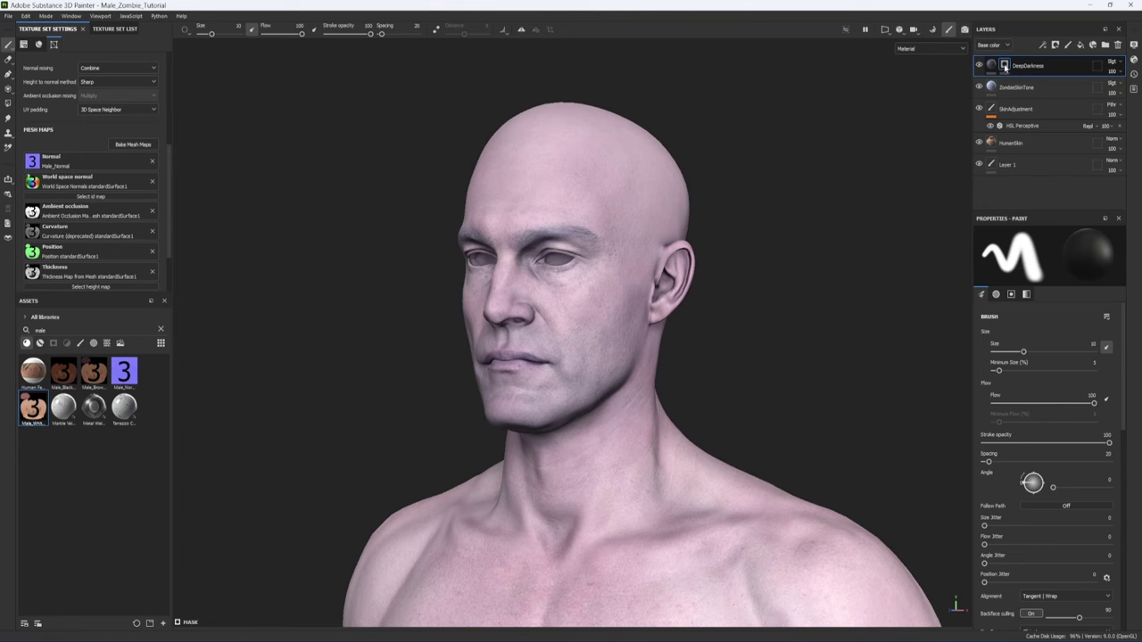
mouse_move(488, 243)
mouse_down()
mouse_move(599, 228)
mouse_move(562, 365)
mouse_move(629, 504)
mouse_up()
key(x)
drag(525, 359, 633, 217)
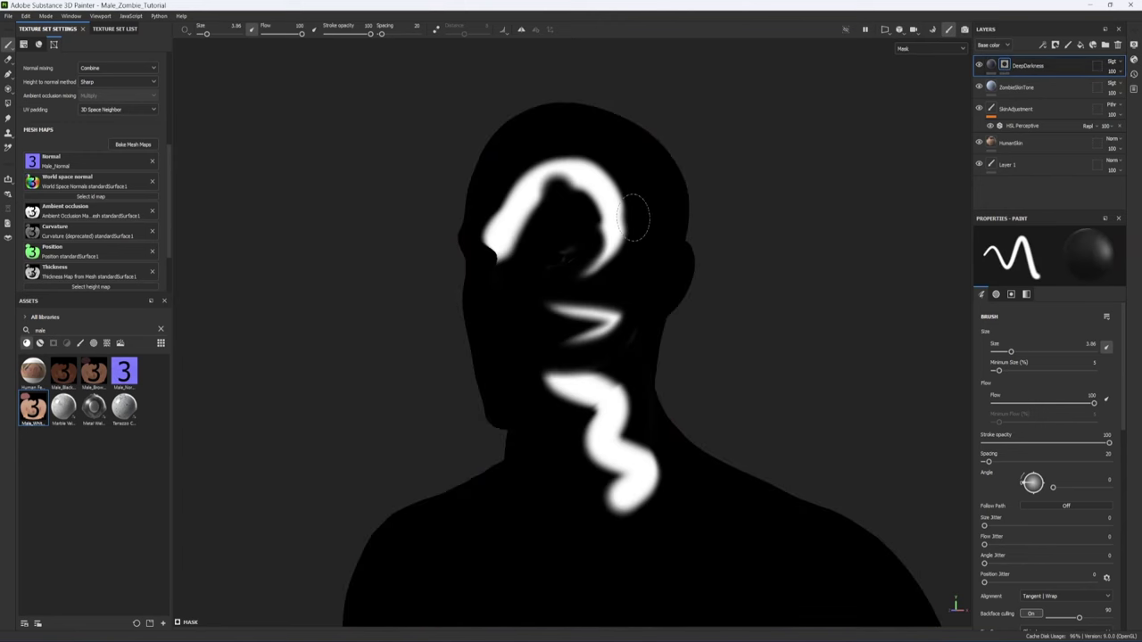
key(m)
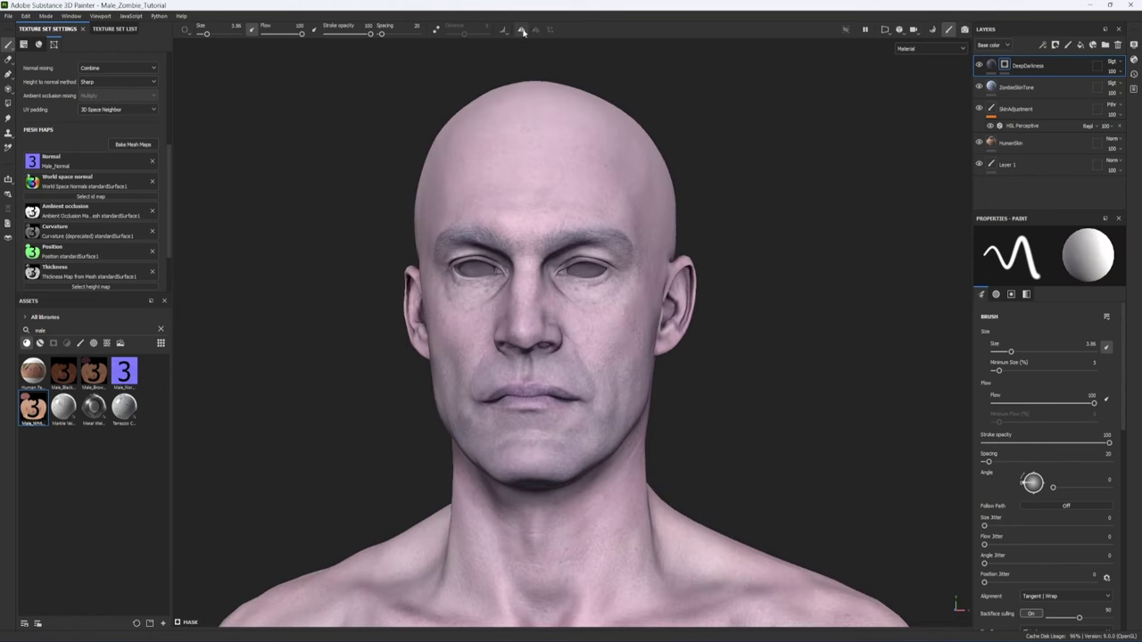
Step: Enable symmetry for painting and choose the Dirt 1 brush by searching the brush assets for dirt
click(523, 30)
click(161, 329)
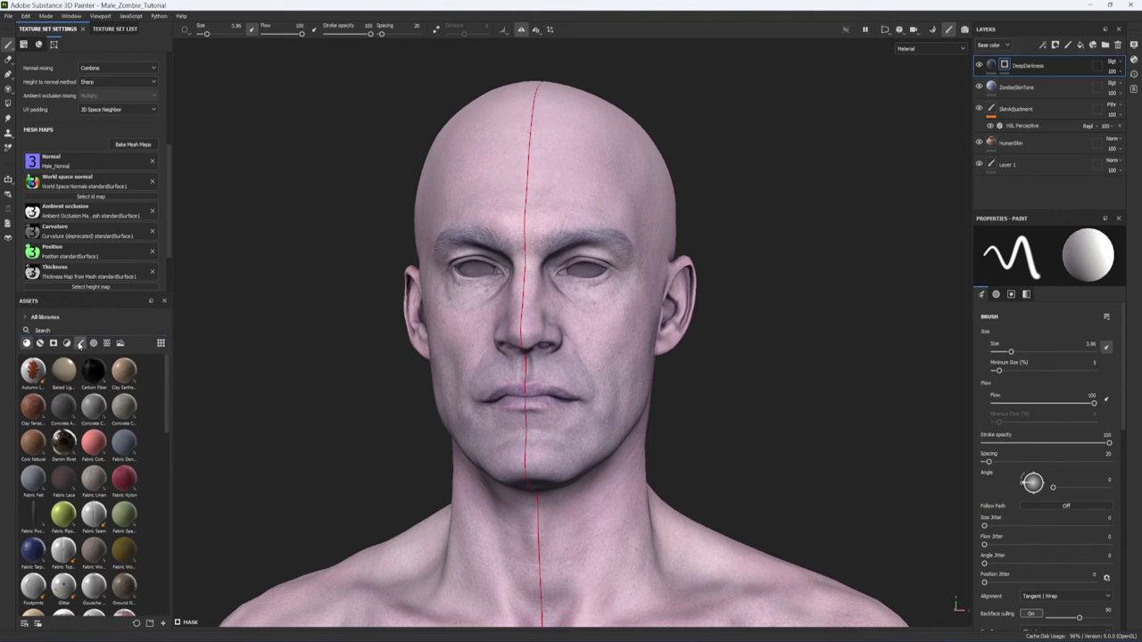
click(79, 343)
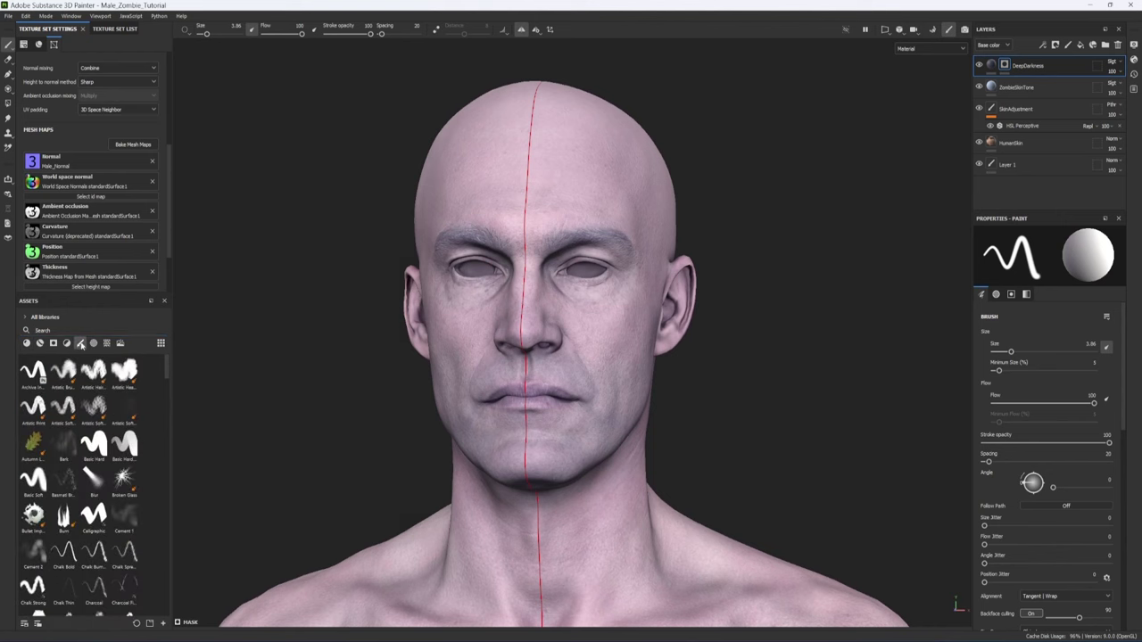
click(71, 331)
text(dri)
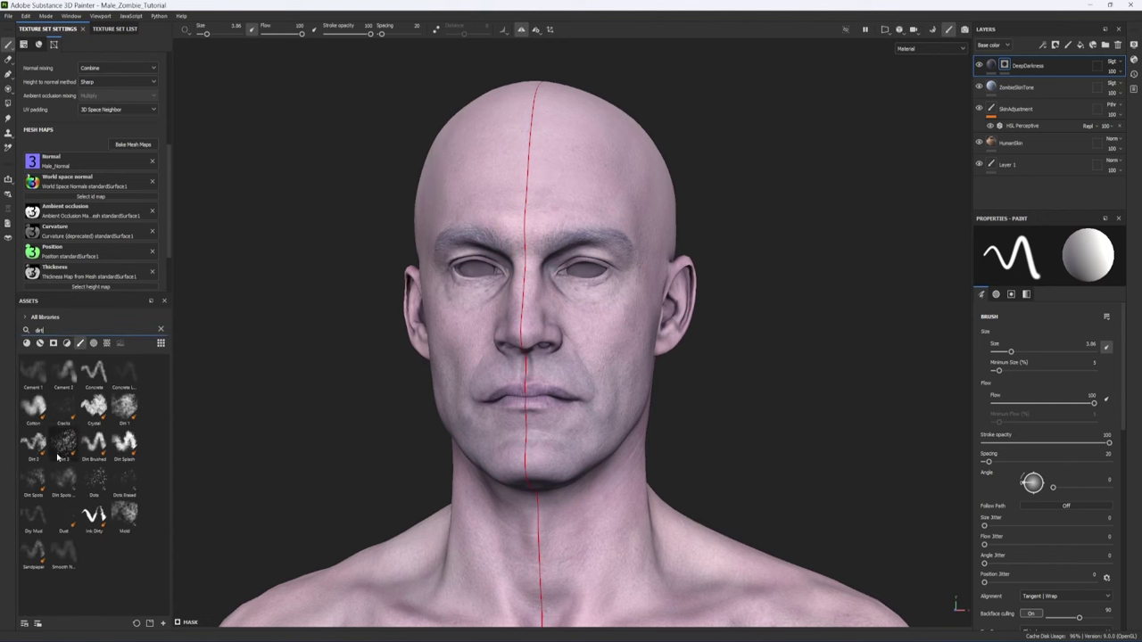
click(124, 408)
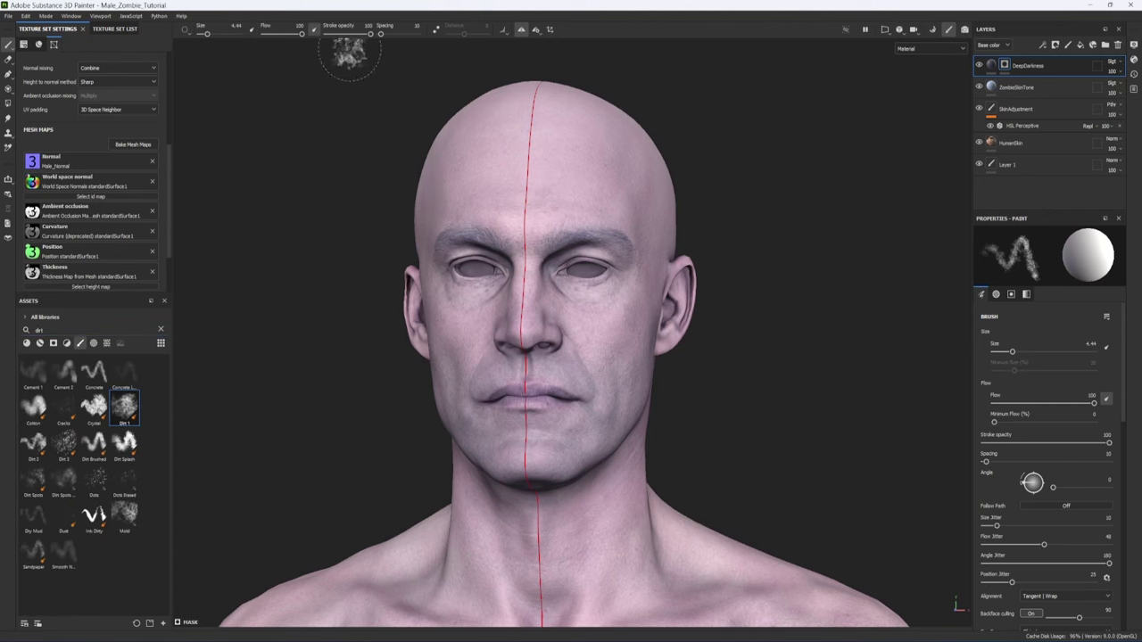
Step: Set the Dirt 1 brush's stroke opacity to 33 and paint dark tones around the eye sockets on the DeepDarkness mask
drag(369, 33, 335, 36)
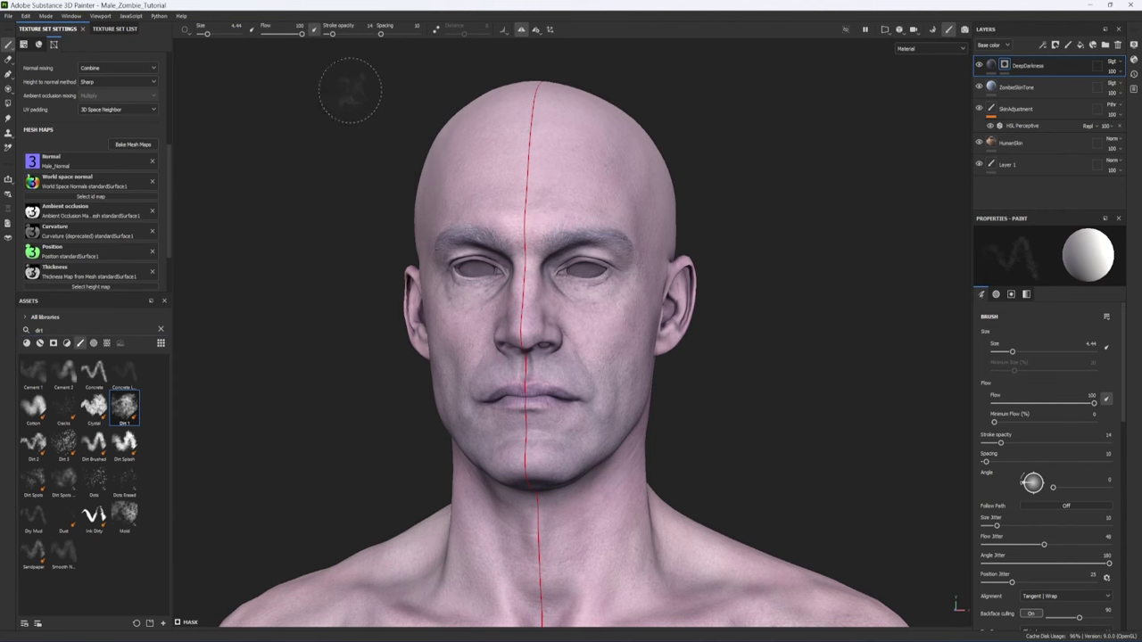
drag(332, 33, 340, 33)
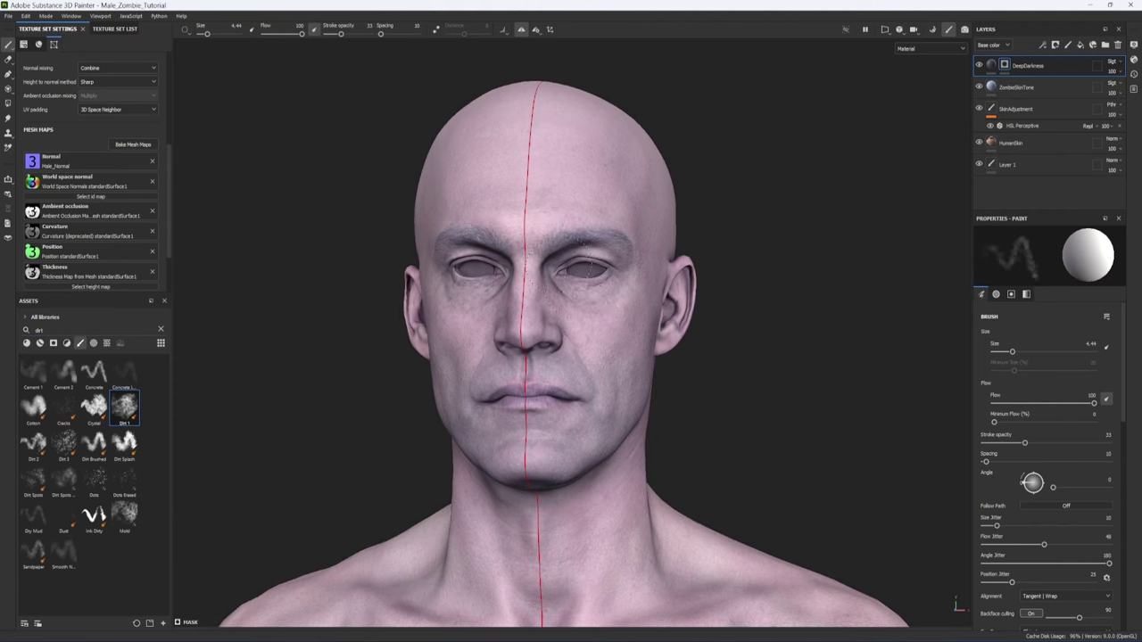
alt+drag(749, 384, 683, 398)
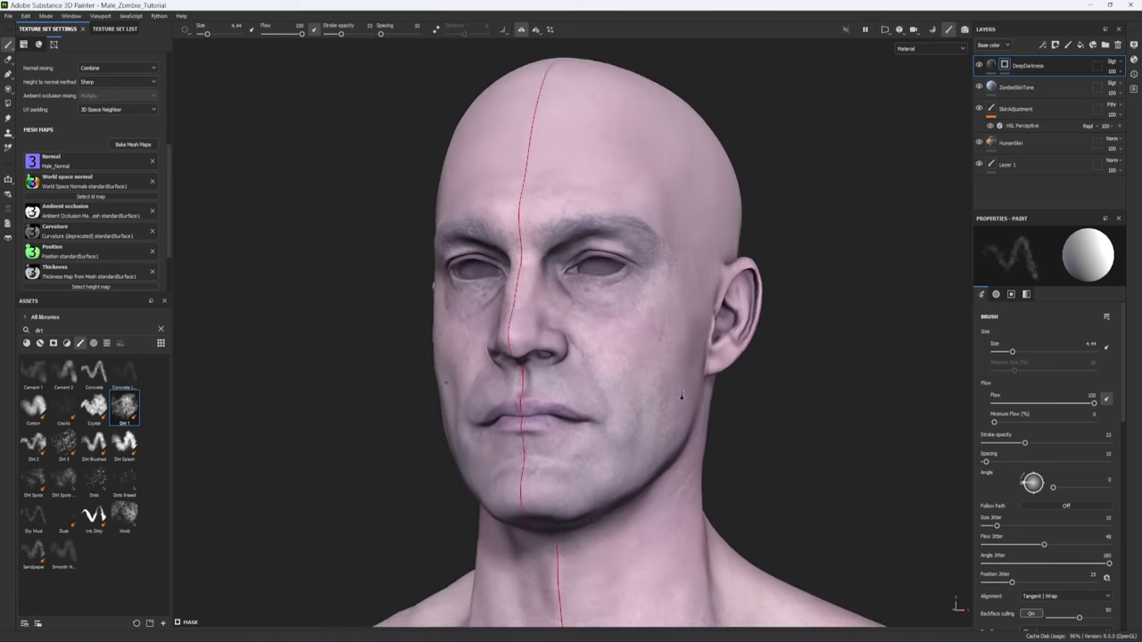
alt+right_drag(684, 398, 782, 382)
alt+middle_drag(781, 382, 727, 412)
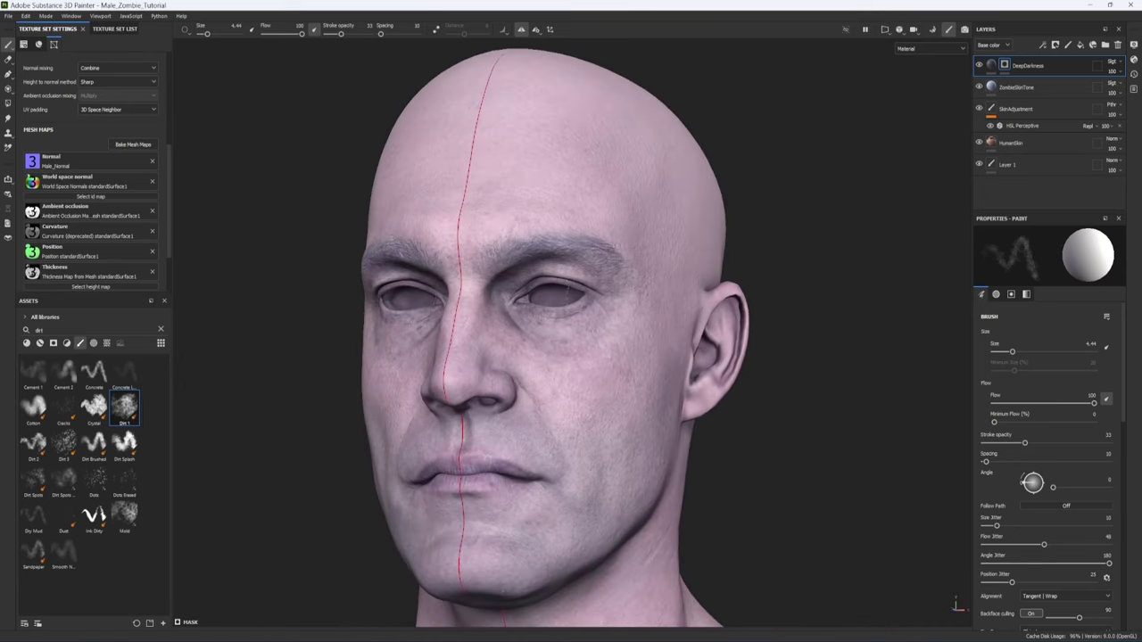
drag(571, 243, 620, 321)
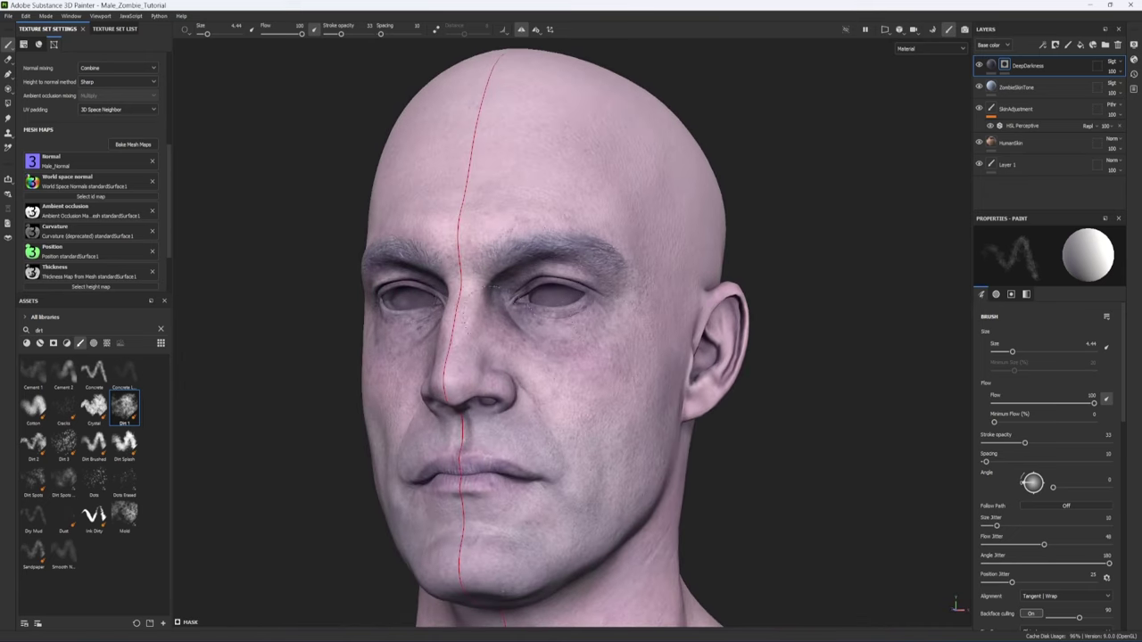
click(607, 323)
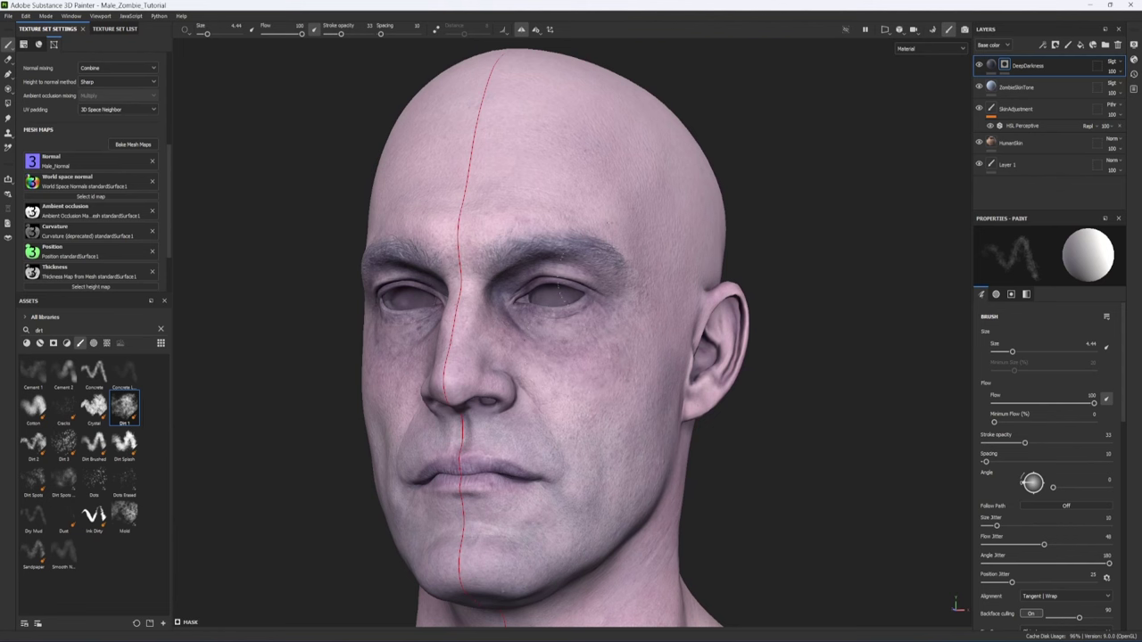
Step: Enlarge the brush and paint dark tones into the hollow of the cheeks down to the jaw on the DeepDarkness mask
key(bracketright)
alt+drag(559, 291, 513, 294)
mouse_move(599, 419)
mouse_down()
mouse_move(615, 450)
mouse_move(589, 526)
mouse_up()
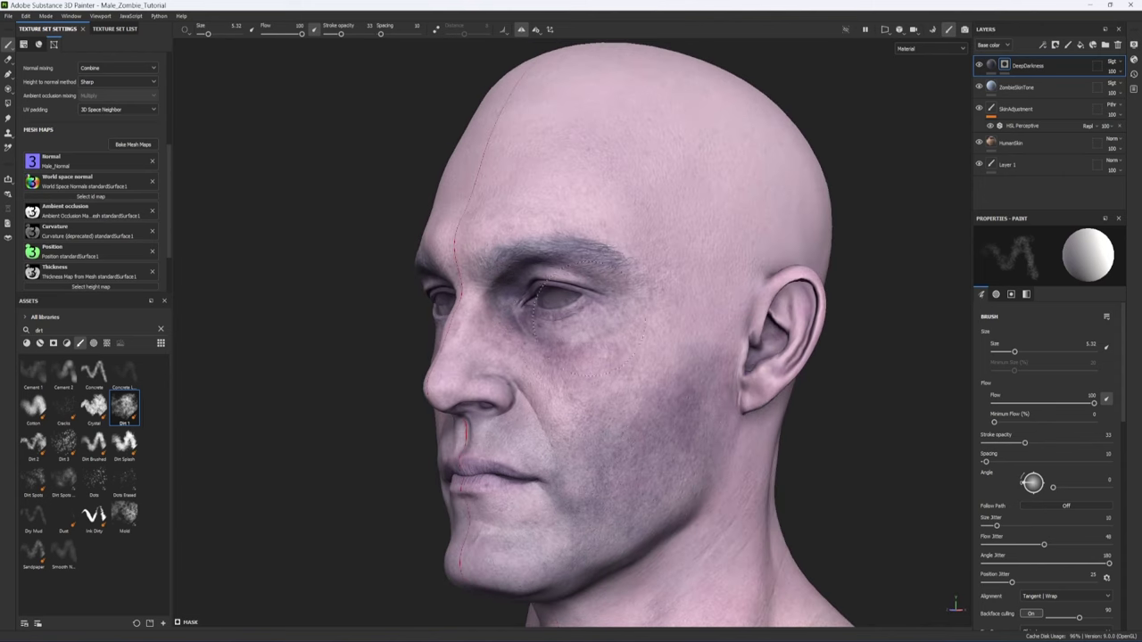
alt+drag(513, 290, 534, 273)
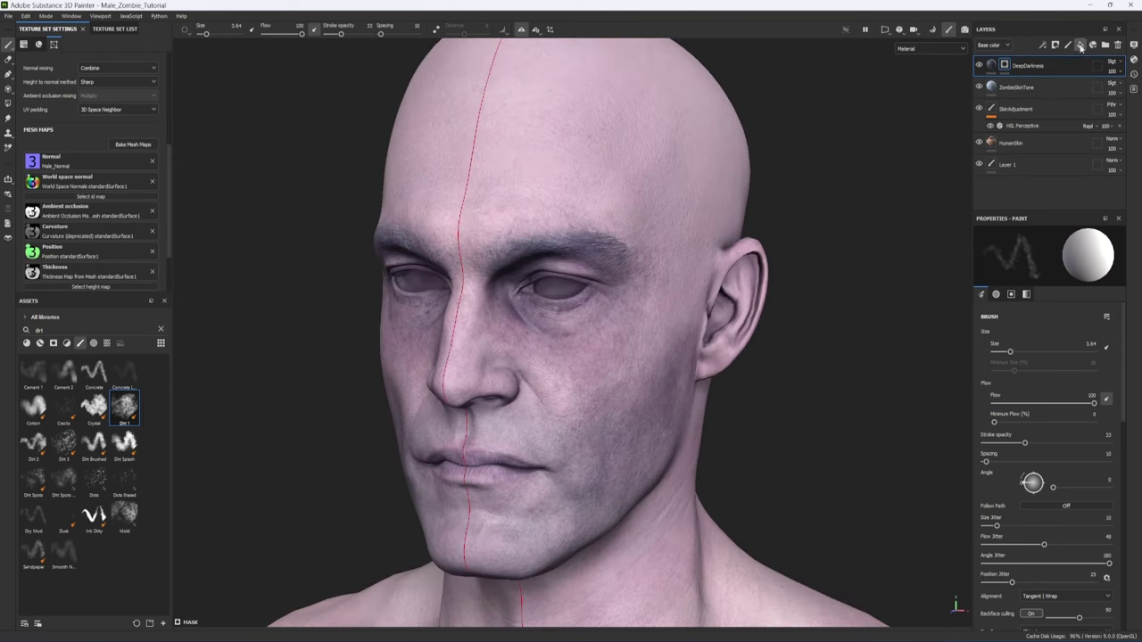
Step: Add a fill layer named BoneyLandmarks and restrict it to the color channel only
click(1081, 45)
text(BoneyLandmarks)
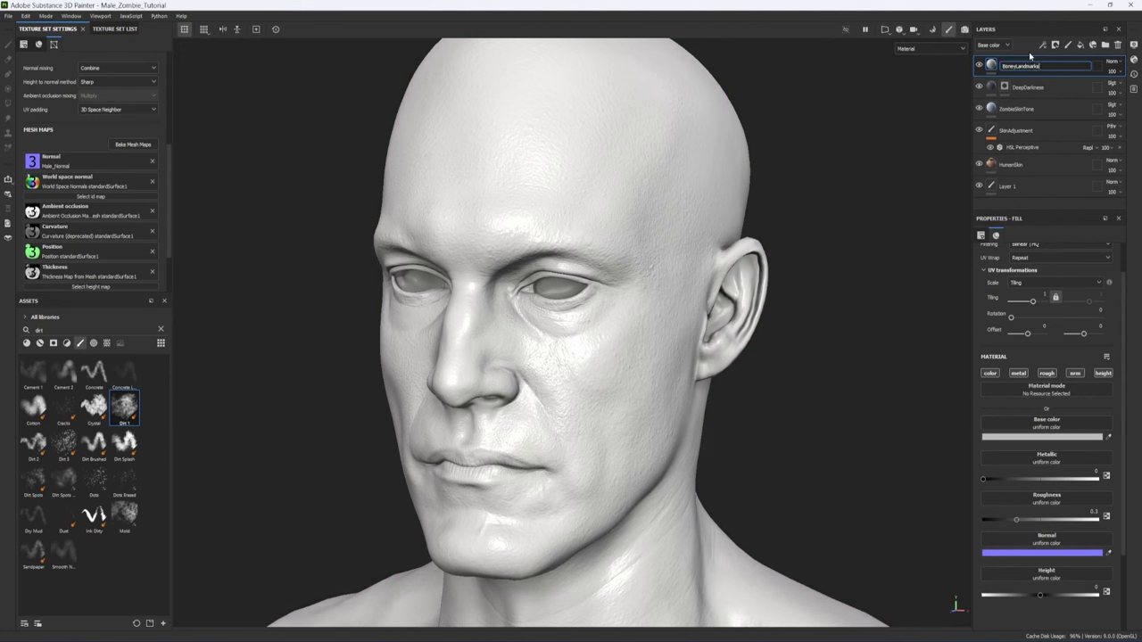
key(Return)
click(1018, 373)
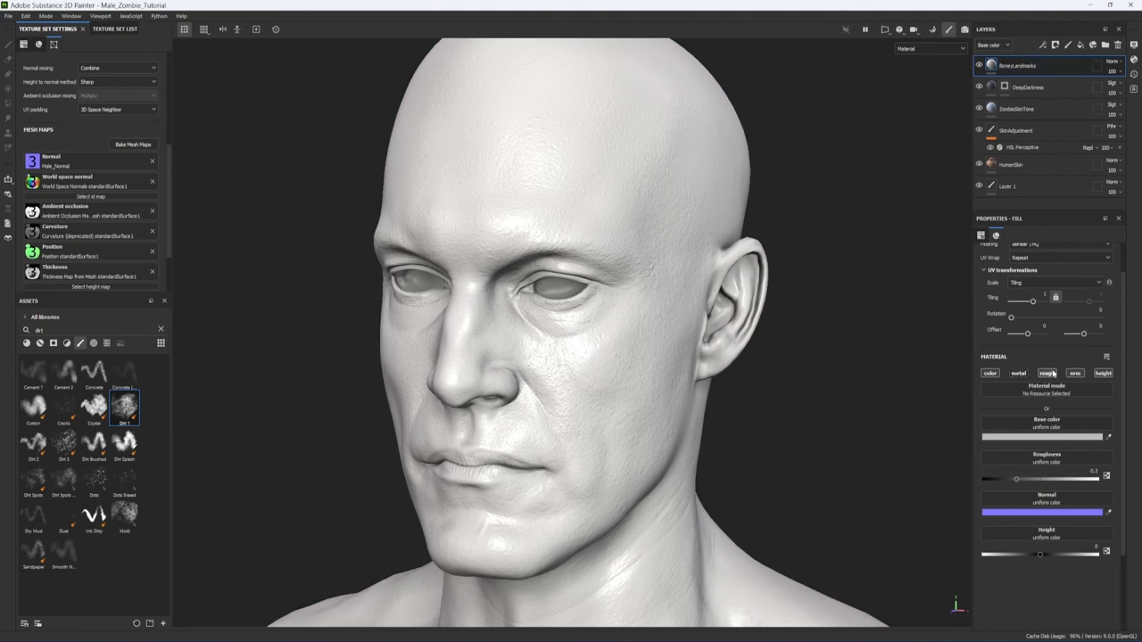
click(1047, 373)
click(1075, 373)
click(1103, 373)
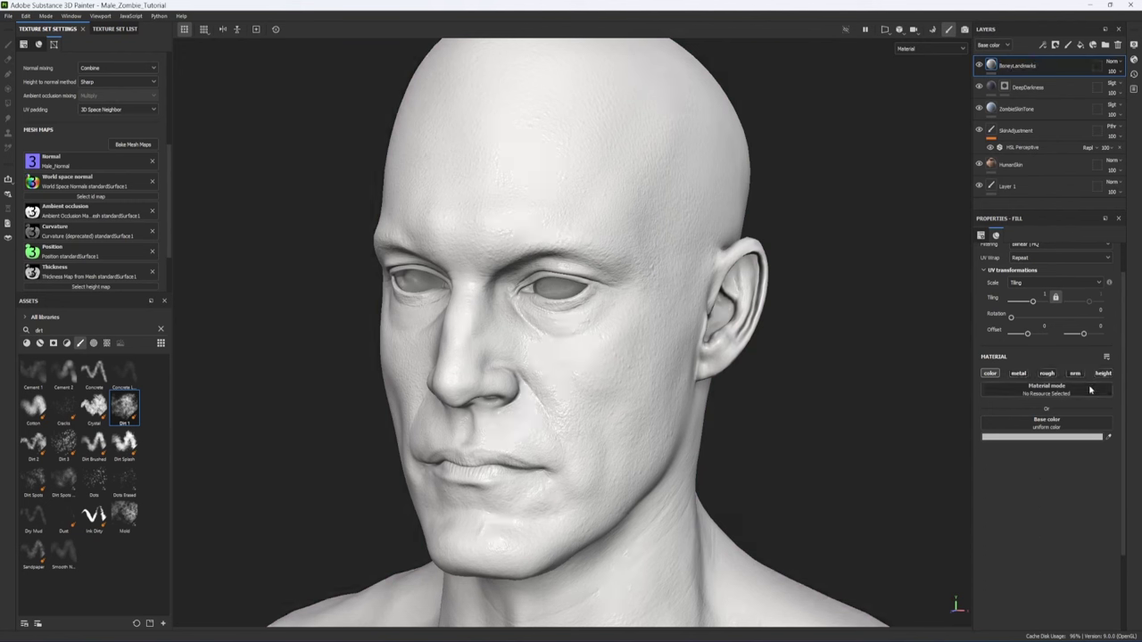
Step: Set the BoneyLandmarks layer's base color to a pale cream
click(1060, 437)
click(1049, 560)
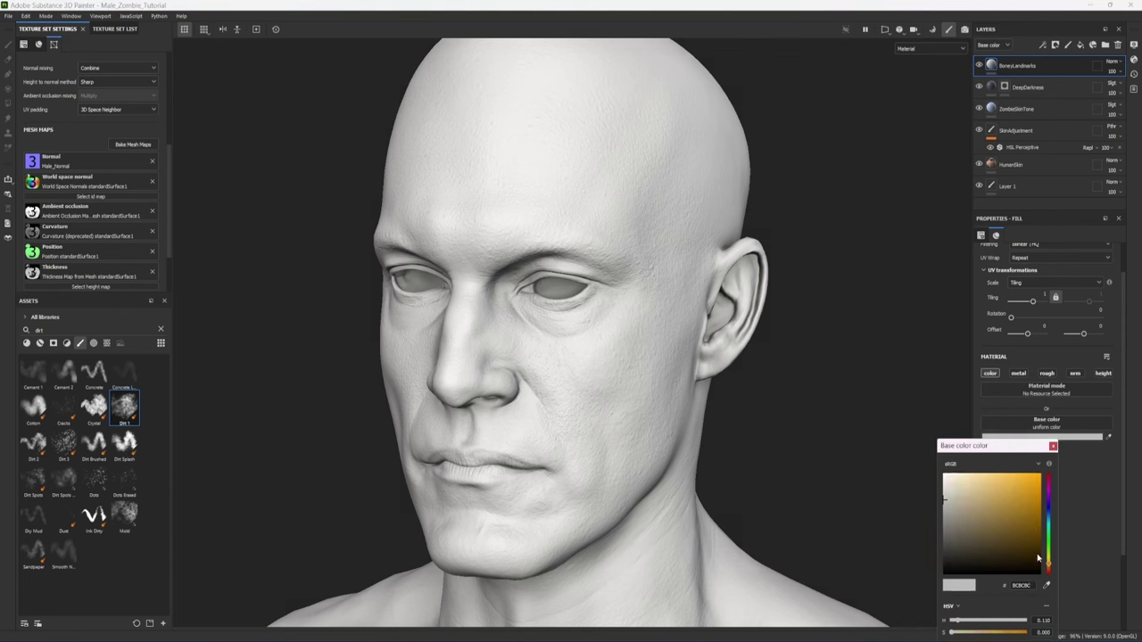
click(959, 483)
drag(957, 481, 955, 480)
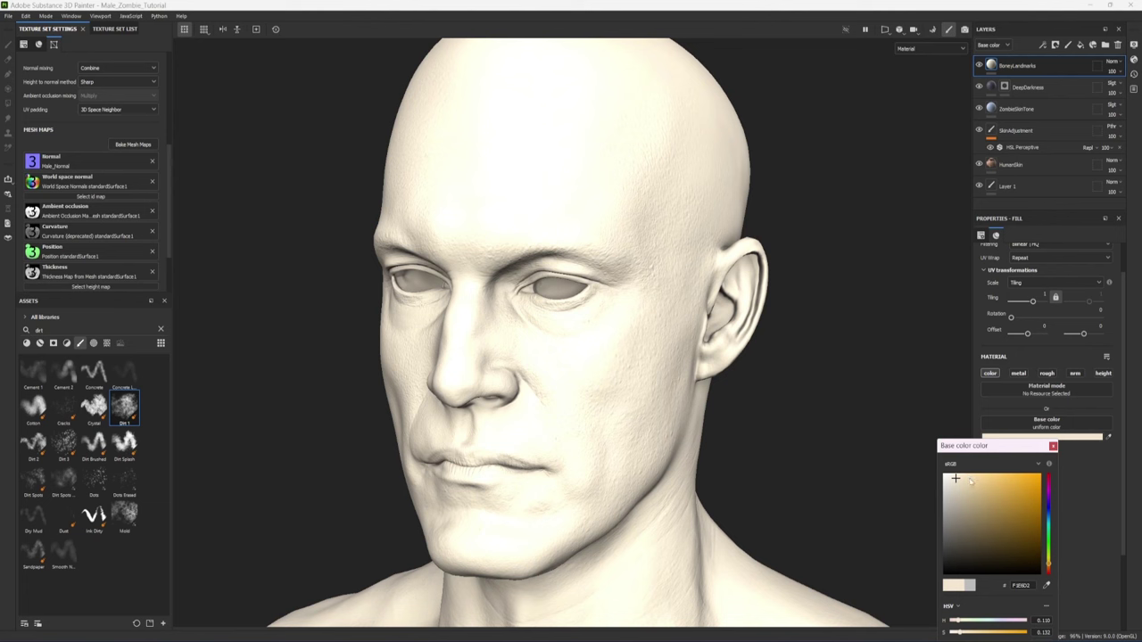
click(1053, 447)
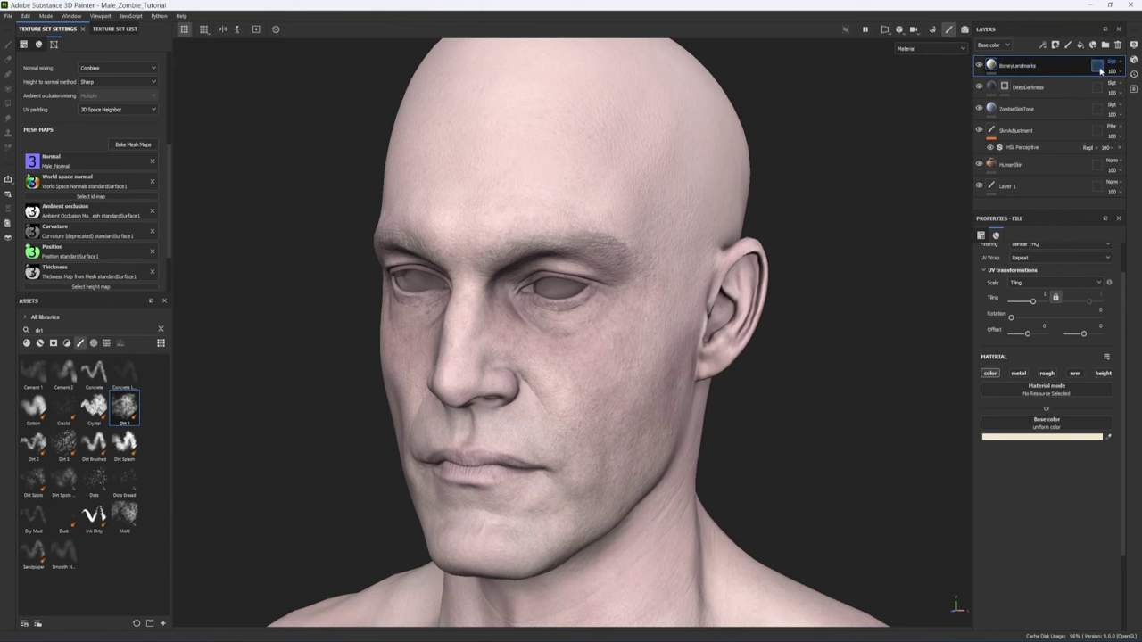
Step: Set the BoneyLandmarks layer's base color blending mode to Soft light and give the layer a black mask
click(1113, 63)
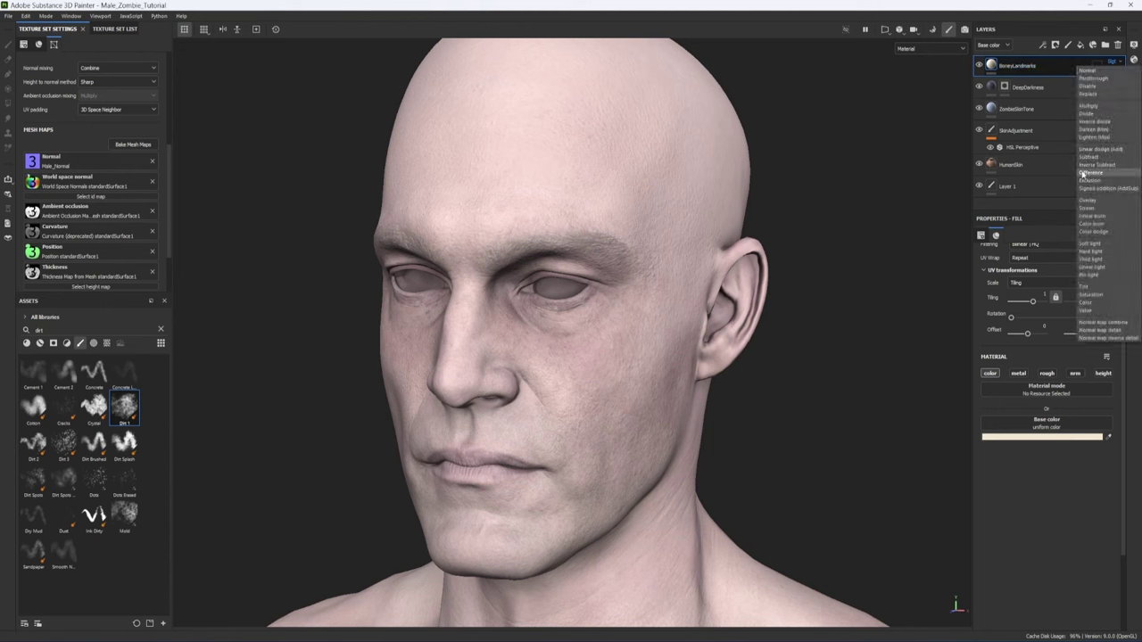
click(1097, 245)
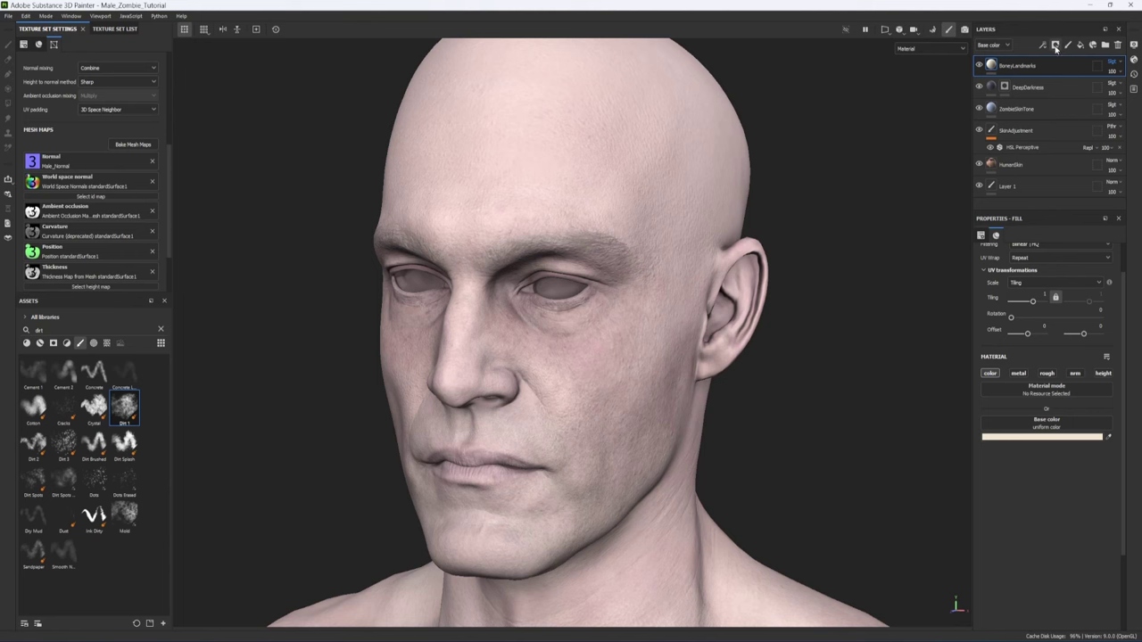
click(1055, 49)
click(1062, 75)
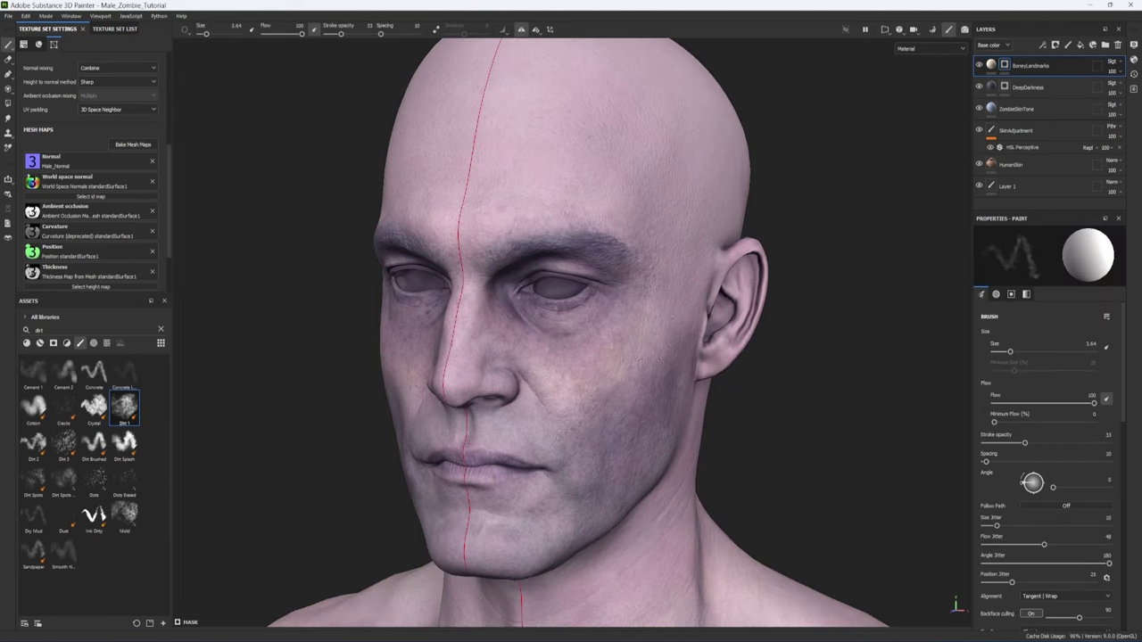
Step: Paint the BoneyLandmarks mask over the cheekbones, brow, forehead and skull, adjusting the brush size for the larger areas
alt+drag(650, 306, 634, 246)
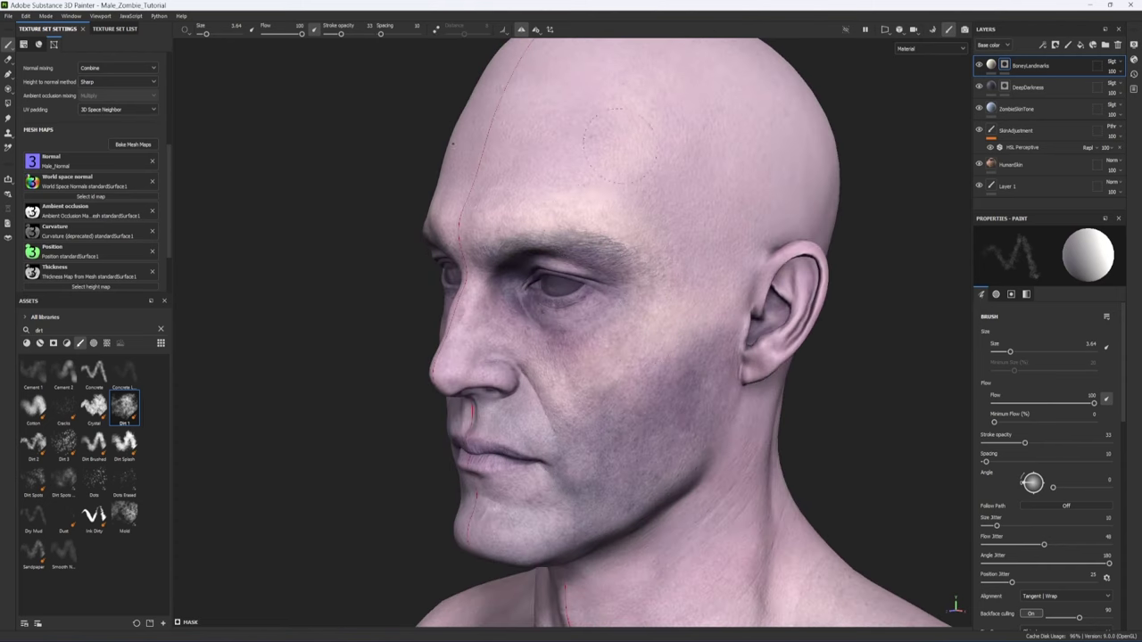
ctrl+right_drag(530, 161, 563, 160)
mouse_move(584, 167)
alt+mouse_down()
mouse_move(547, 197)
mouse_move(541, 184)
alt+mouse_up()
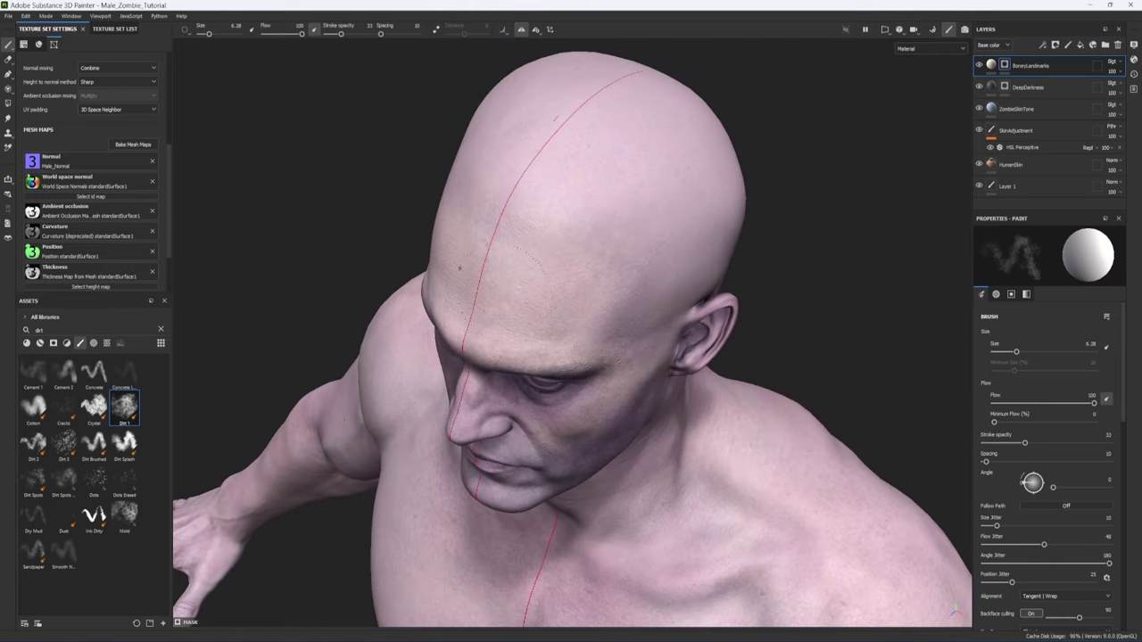
alt+drag(650, 202, 662, 183)
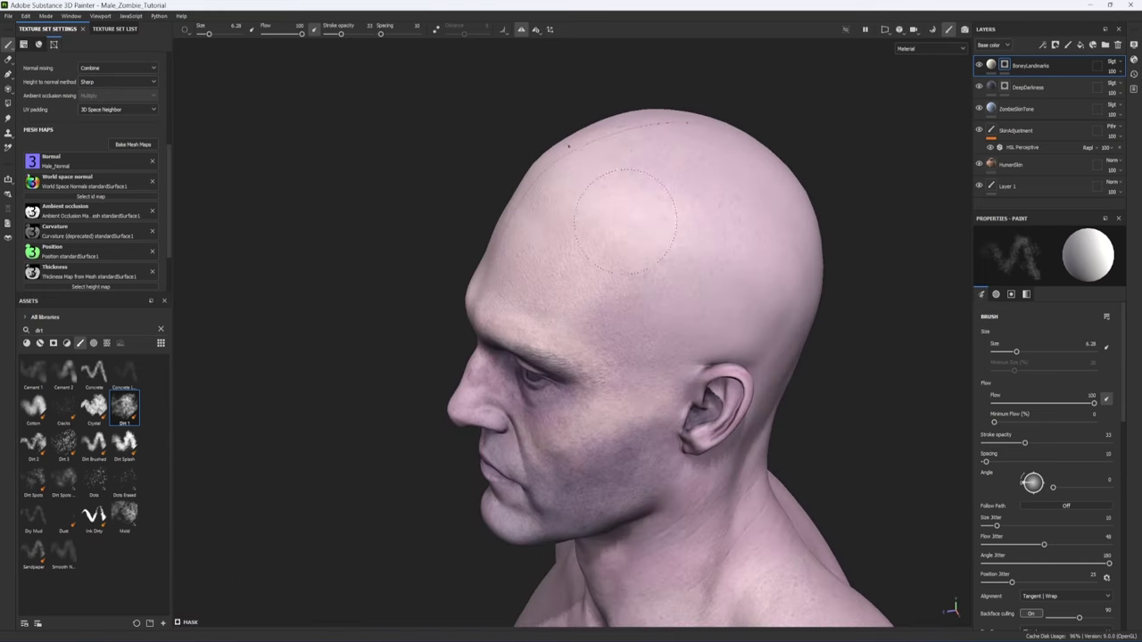
alt+drag(785, 209, 777, 229)
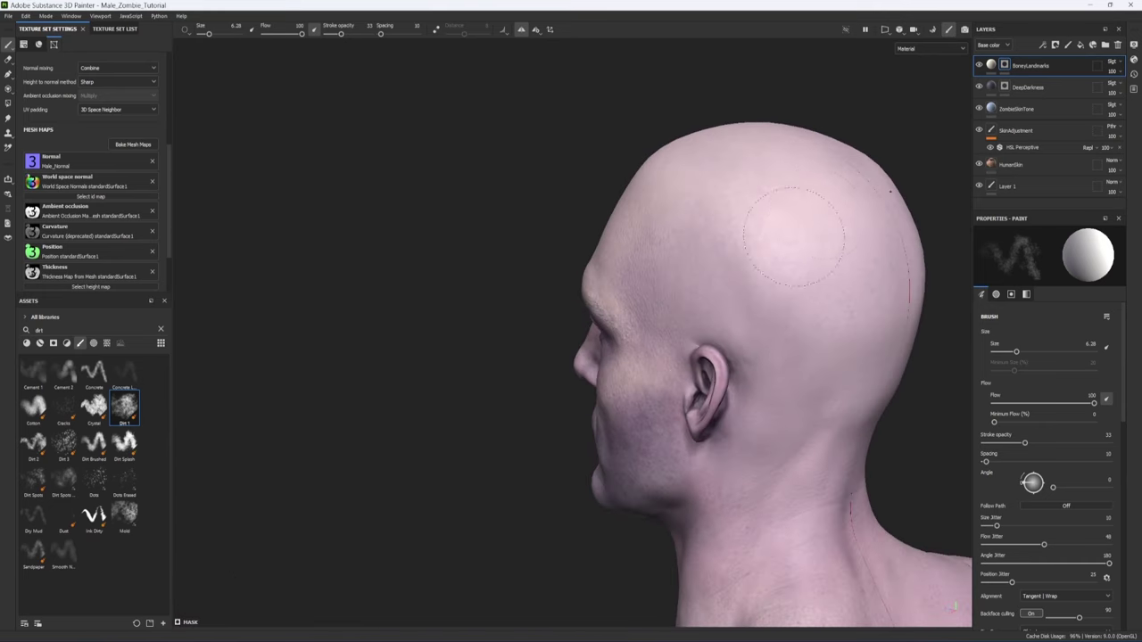
alt+drag(805, 276, 814, 292)
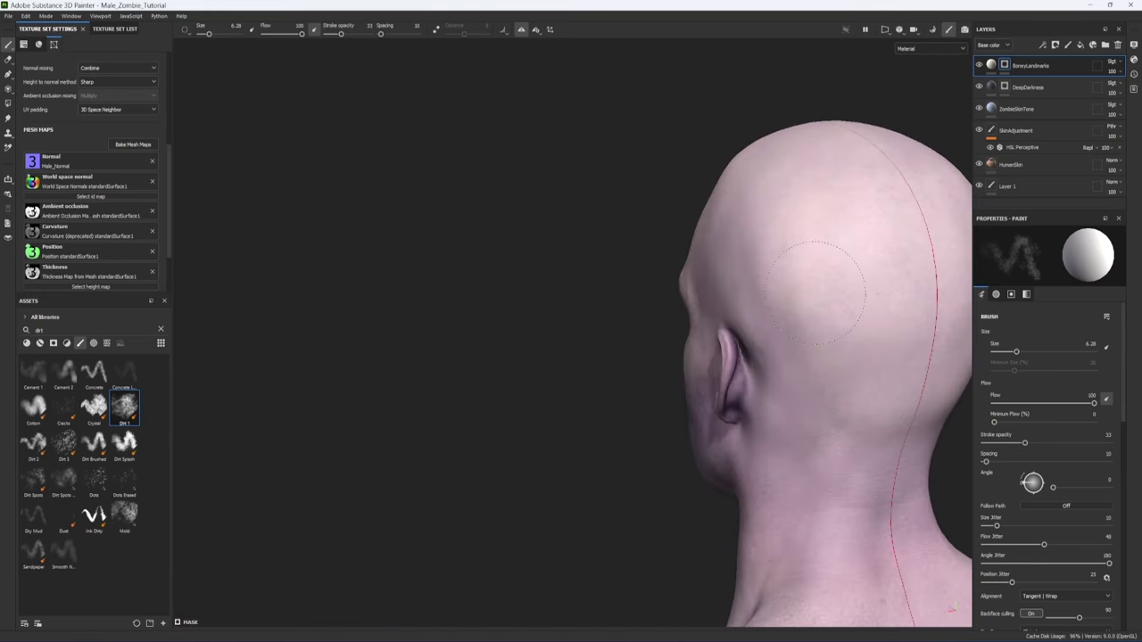
mouse_move(669, 267)
alt+mouse_down()
mouse_move(683, 256)
mouse_move(566, 379)
alt+mouse_up()
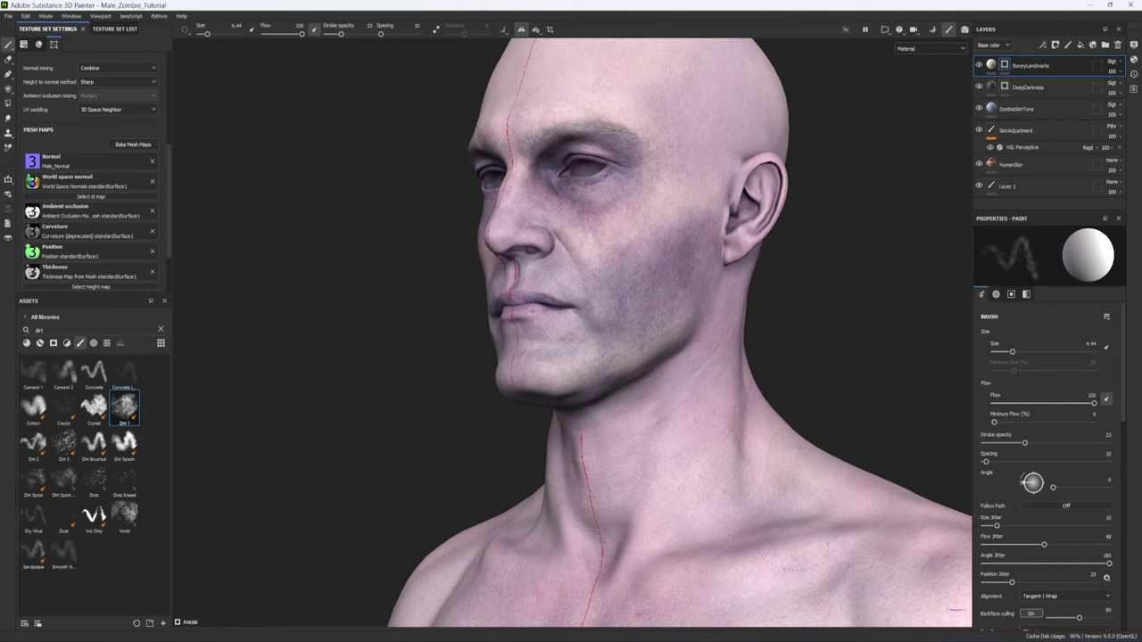
Step: Paint the BoneyLandmarks mask over the bony areas of the upper body, such as the collarbones and elbows
alt+middle_drag(687, 553, 666, 327)
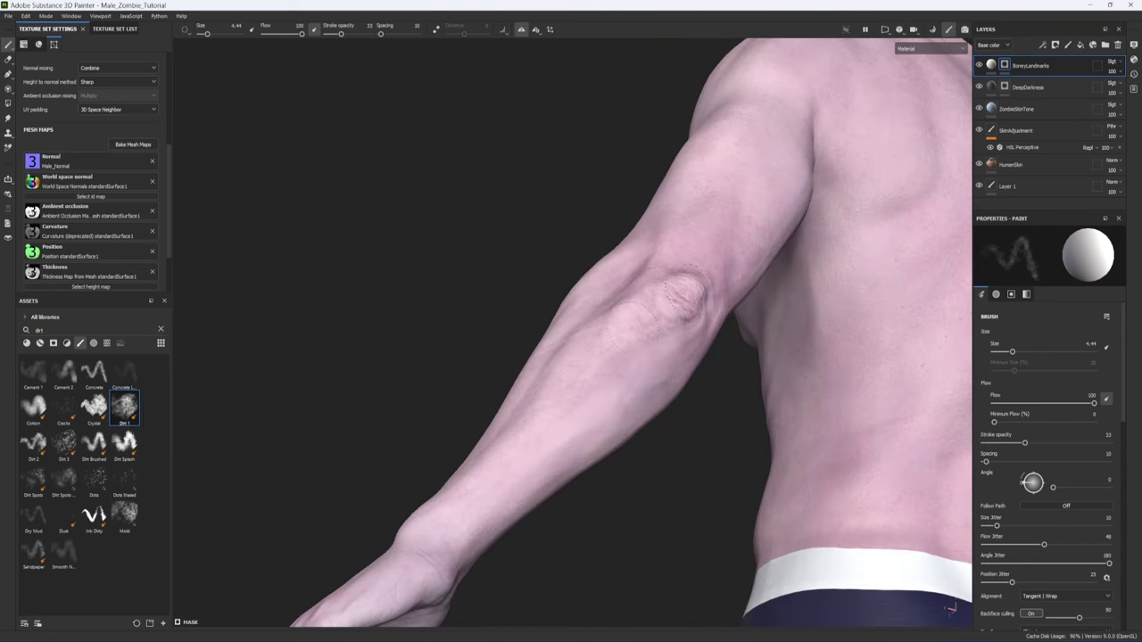
drag(652, 314, 627, 339)
alt+drag(561, 389, 499, 375)
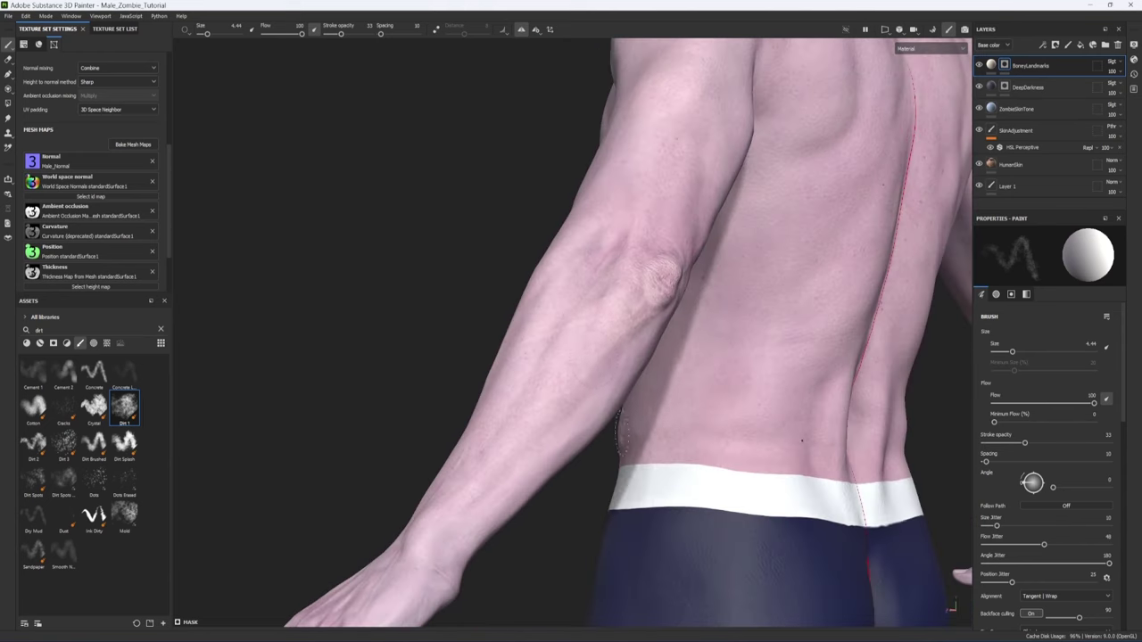
key(f)
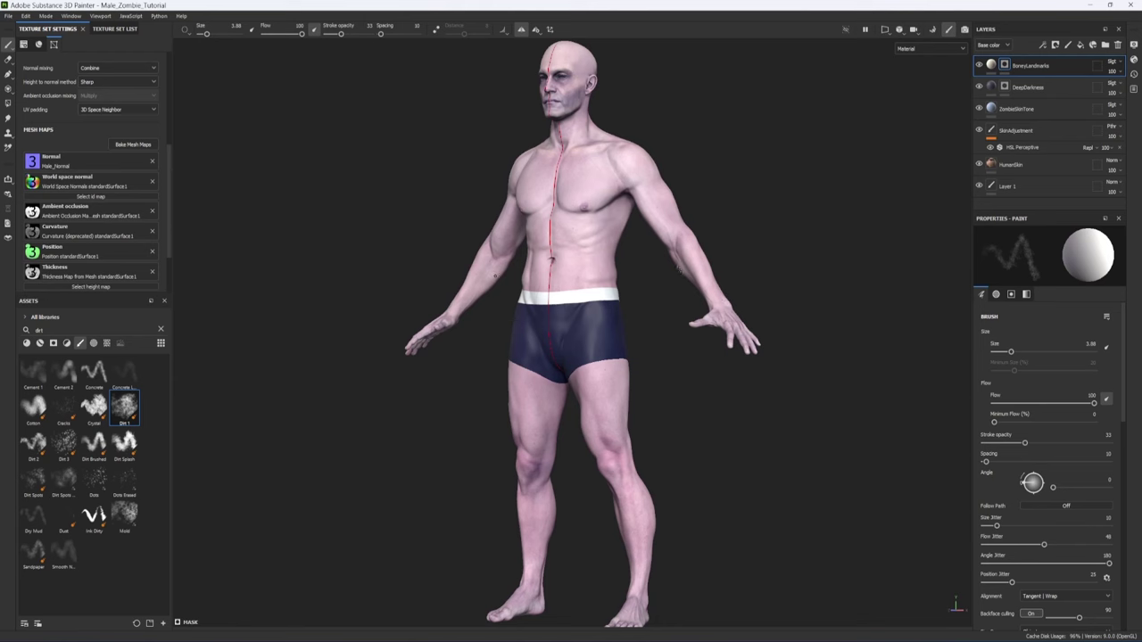
Step: Soften the dark cheek patch by painting black with a larger brush on the DeepDarkness mask
alt+right_drag(649, 206, 721, 561)
alt+middle_drag(596, 93, 512, 355)
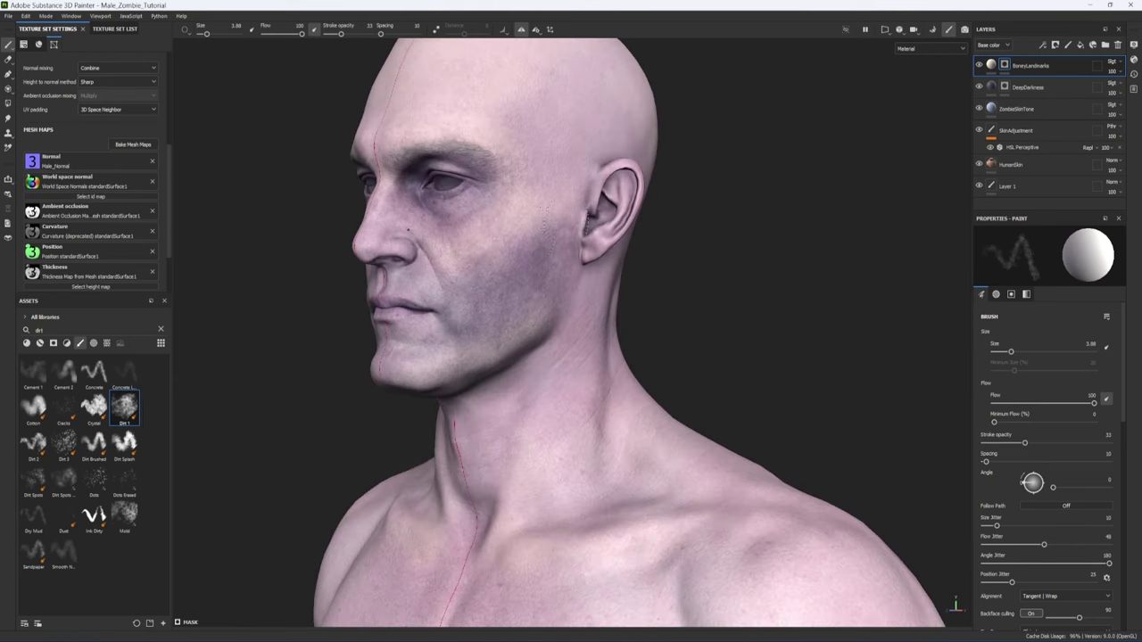
click(1006, 86)
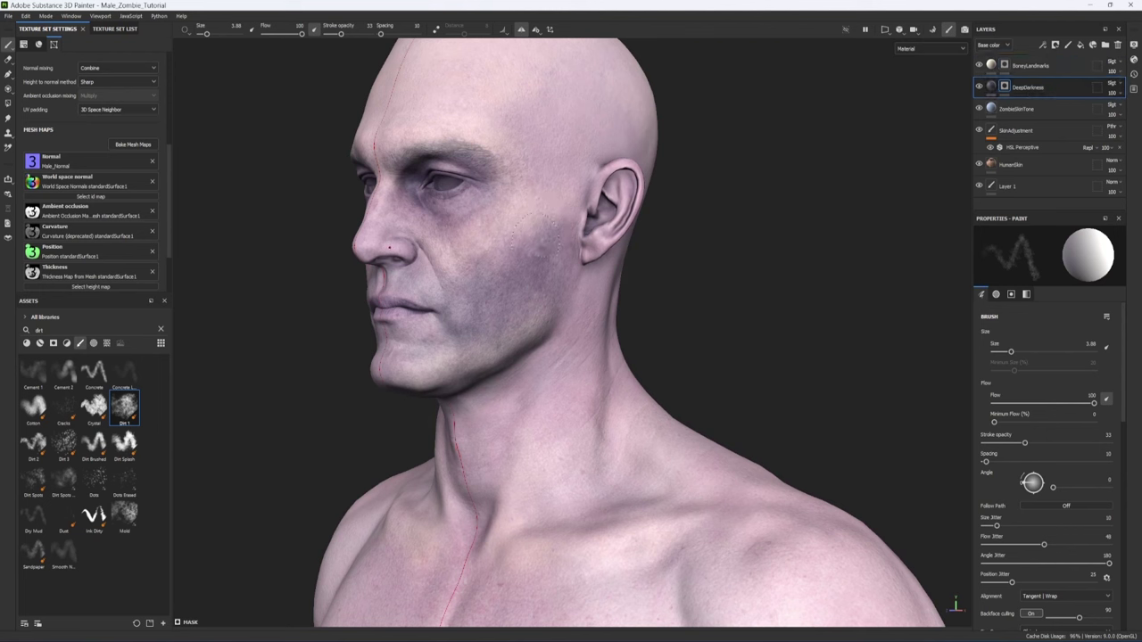
key(x)
ctrl+right_drag(544, 258, 568, 258)
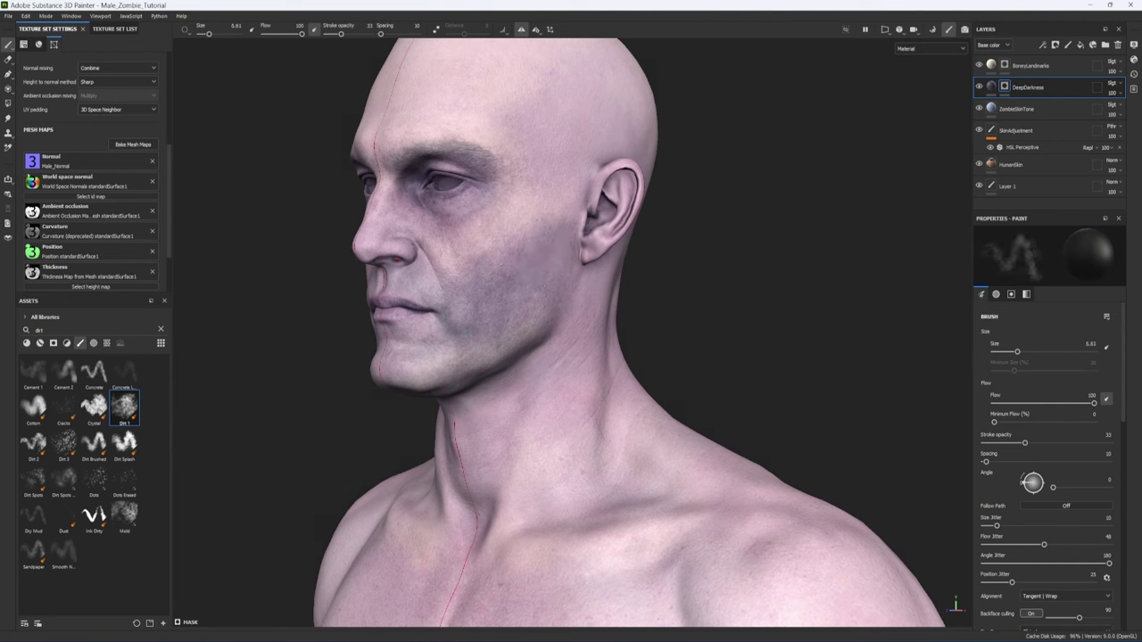
drag(546, 271, 538, 276)
Step: Inspect the DeepDarkness mask and blend it with a Blur filter, applying Blur at intensity 2.77 to the BoneyLandmarks mask as well
click(1006, 88)
alt+click(1006, 89)
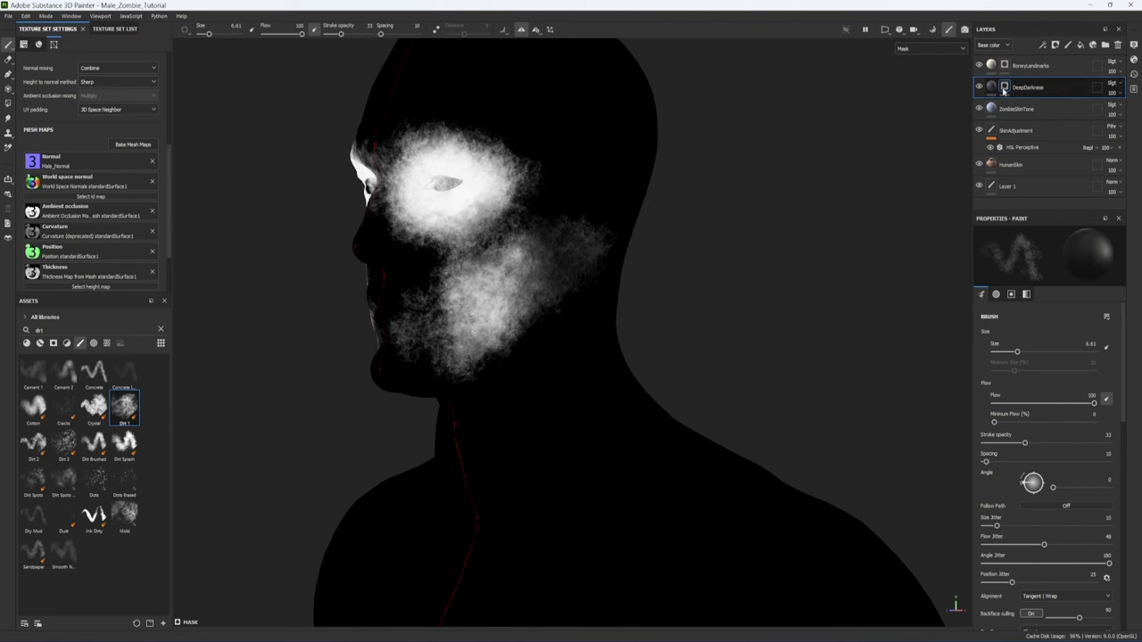
click(1042, 45)
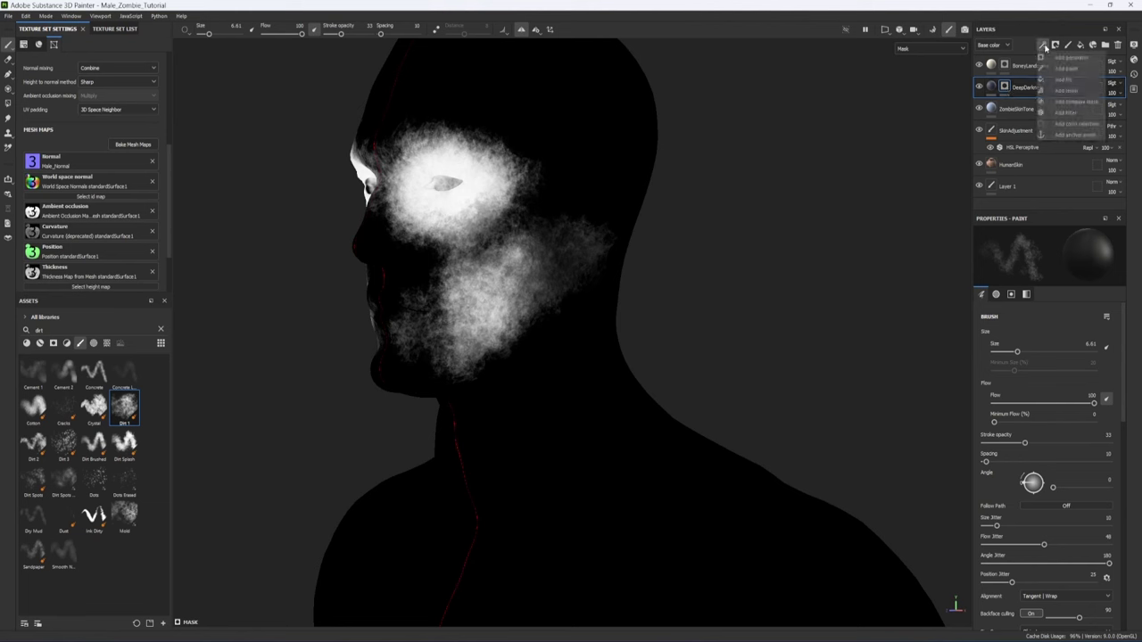
click(1065, 112)
click(1064, 258)
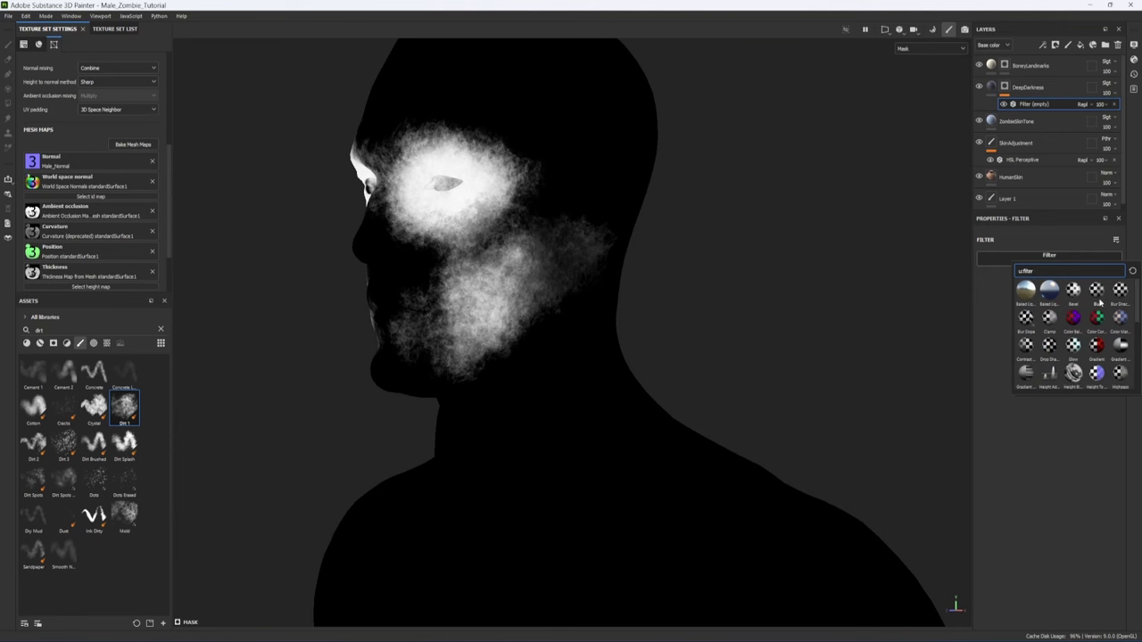
click(1097, 292)
mouse_move(999, 307)
mouse_down()
mouse_move(1055, 305)
mouse_move(1018, 308)
mouse_up()
key(m)
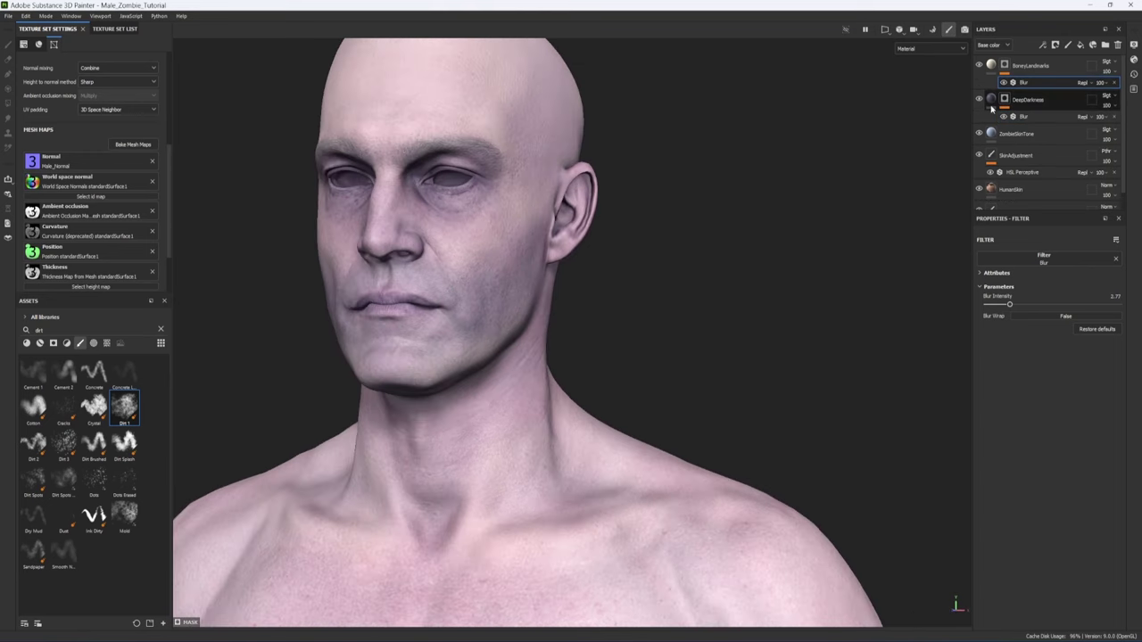
Step: Change the DeepDarkness fill layer's base color from blue-grey to a dark maroon hue
click(992, 104)
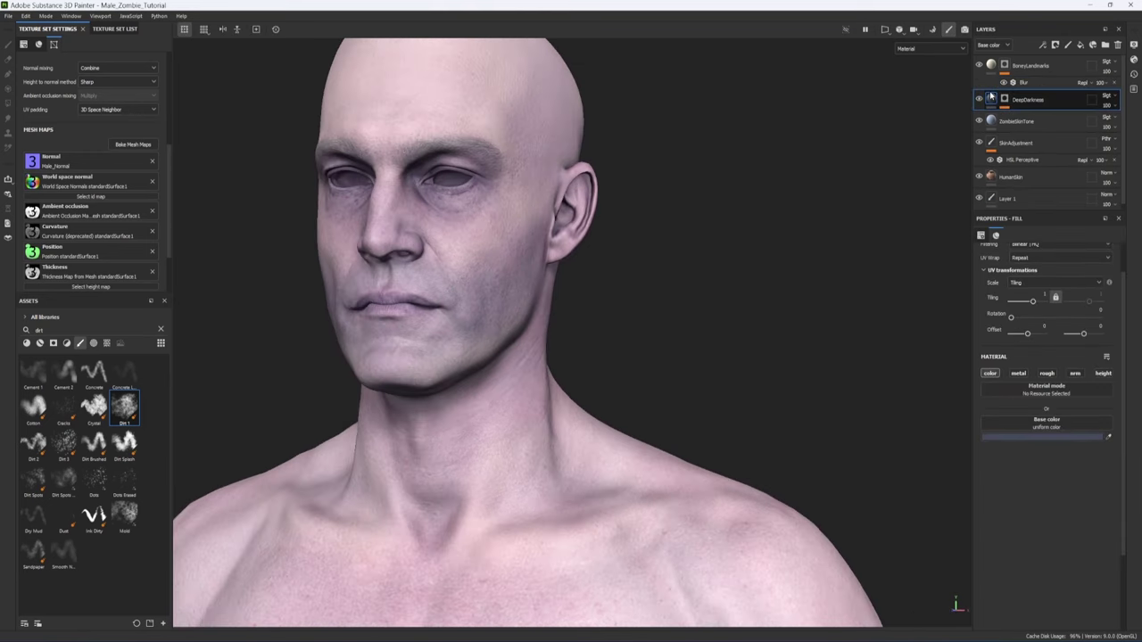
click(1044, 438)
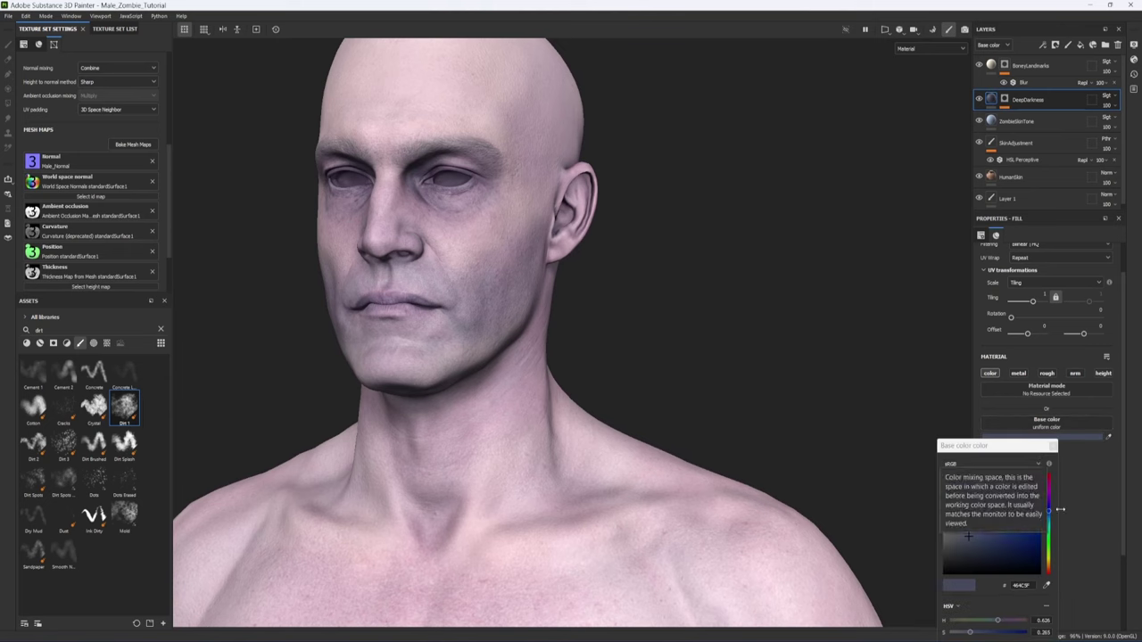
drag(1050, 509, 1049, 500)
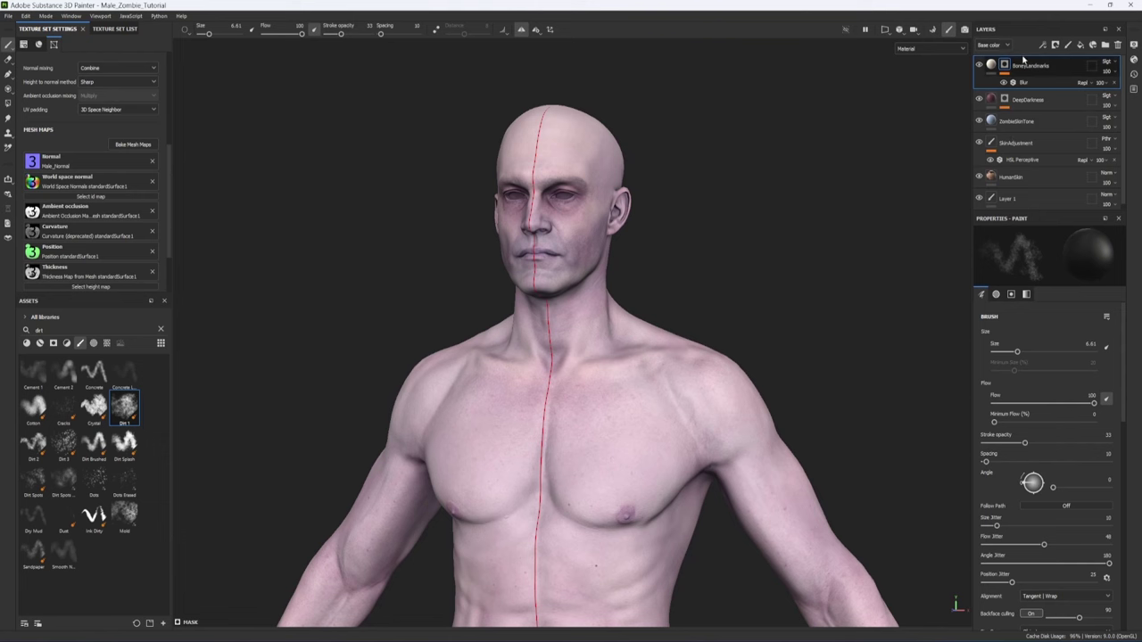
Step: Create a new layer folder above BoneyLandmarks and name it ZombieSkin
click(1106, 48)
double_click(1022, 66)
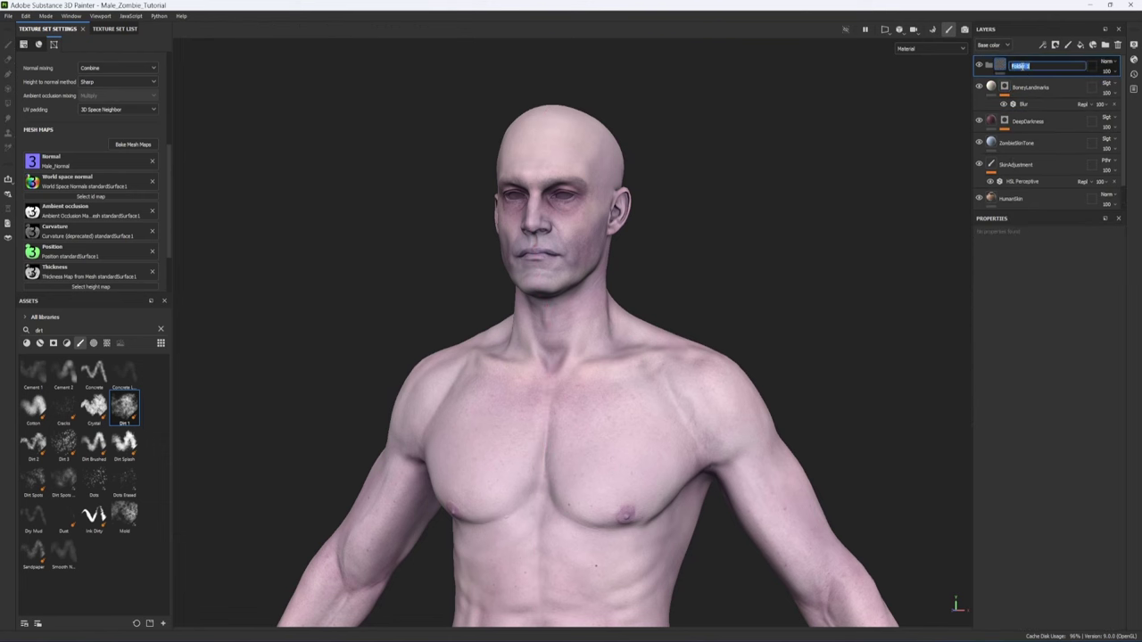
text(ZombieSkin)
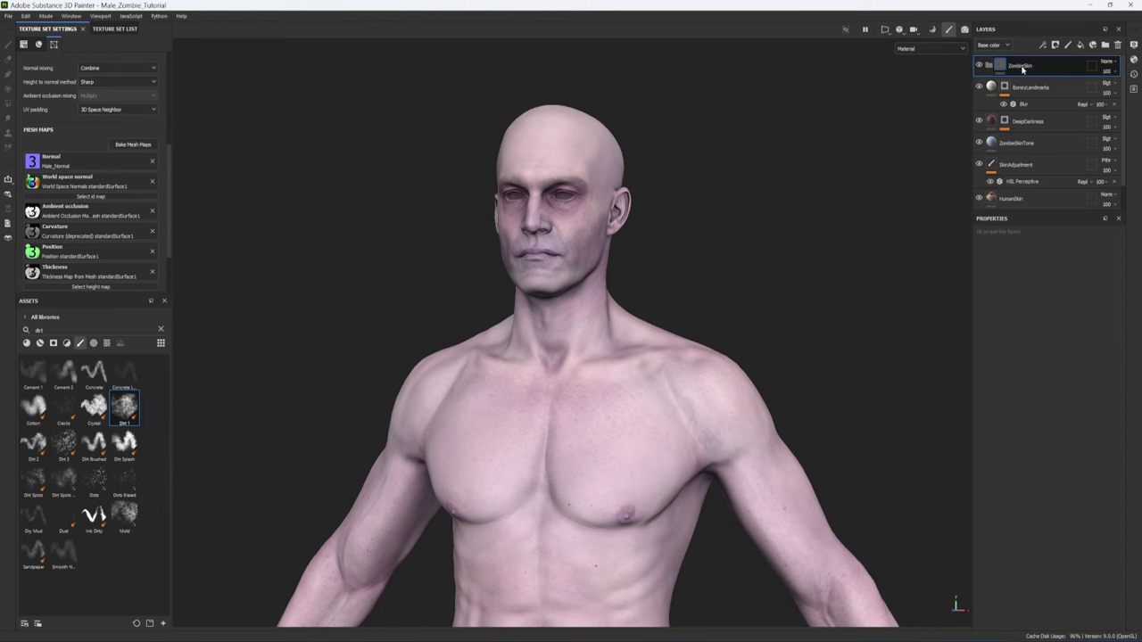
key(Return)
Step: Move BoneyLandmarks, DeepDarkness and ZombieSkinTone into the ZombieSkin folder and set the folder's blend mode to Passthrough
click(1062, 92)
ctrl+click(1064, 123)
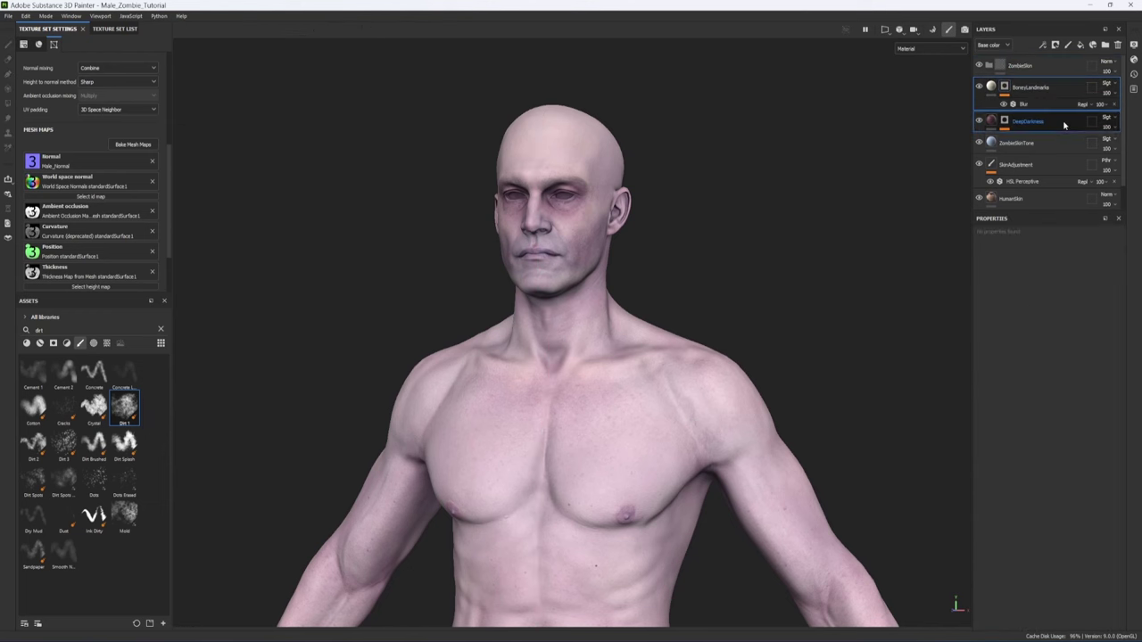
ctrl+click(1057, 147)
mouse_move(1057, 147)
mouse_down()
mouse_move(1053, 107)
mouse_move(1004, 76)
mouse_move(1037, 67)
mouse_up()
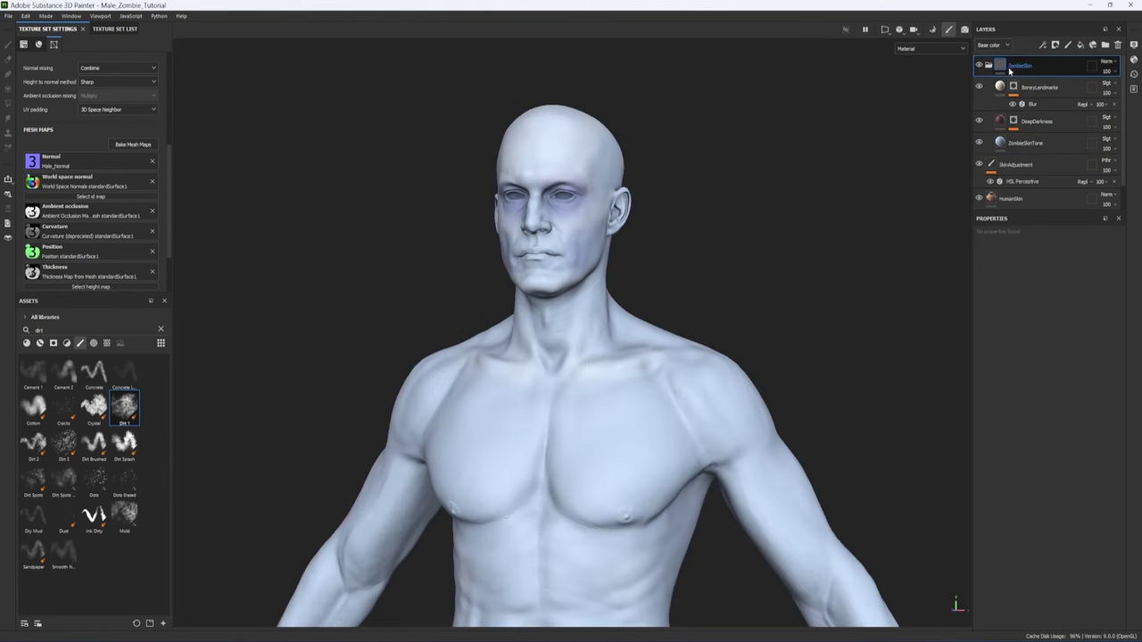
click(1108, 65)
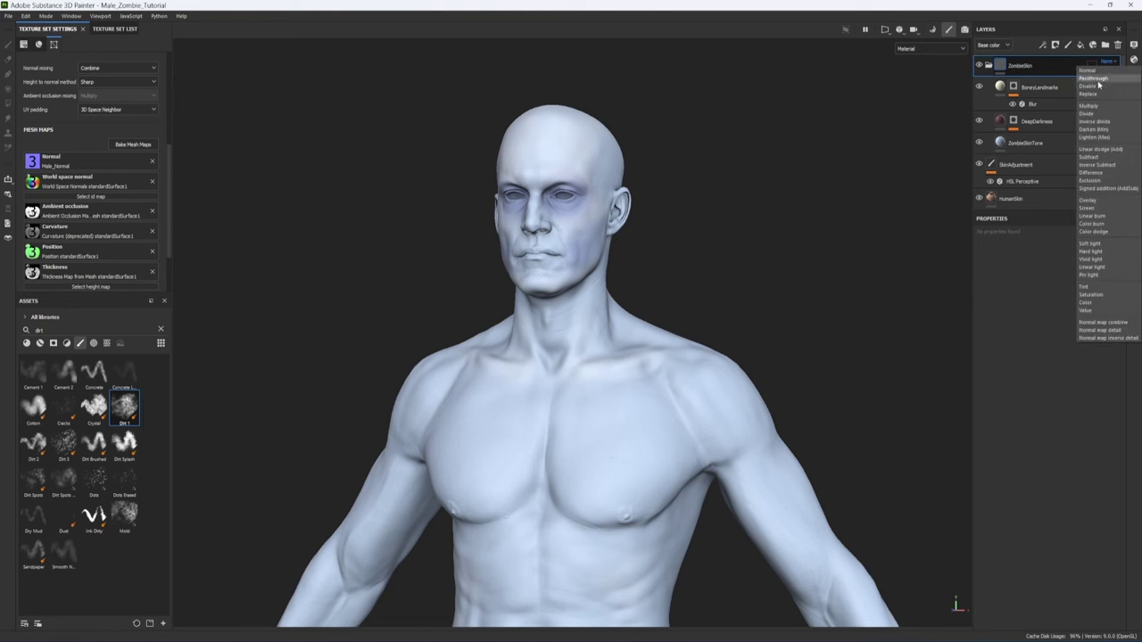
click(1109, 80)
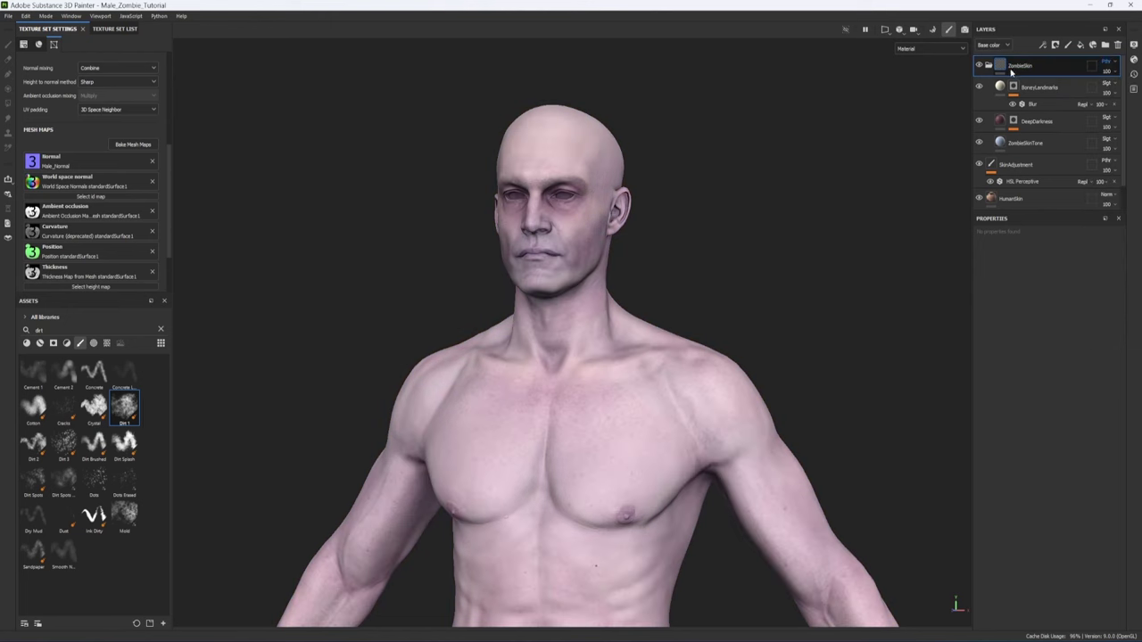
click(1064, 98)
click(1063, 123)
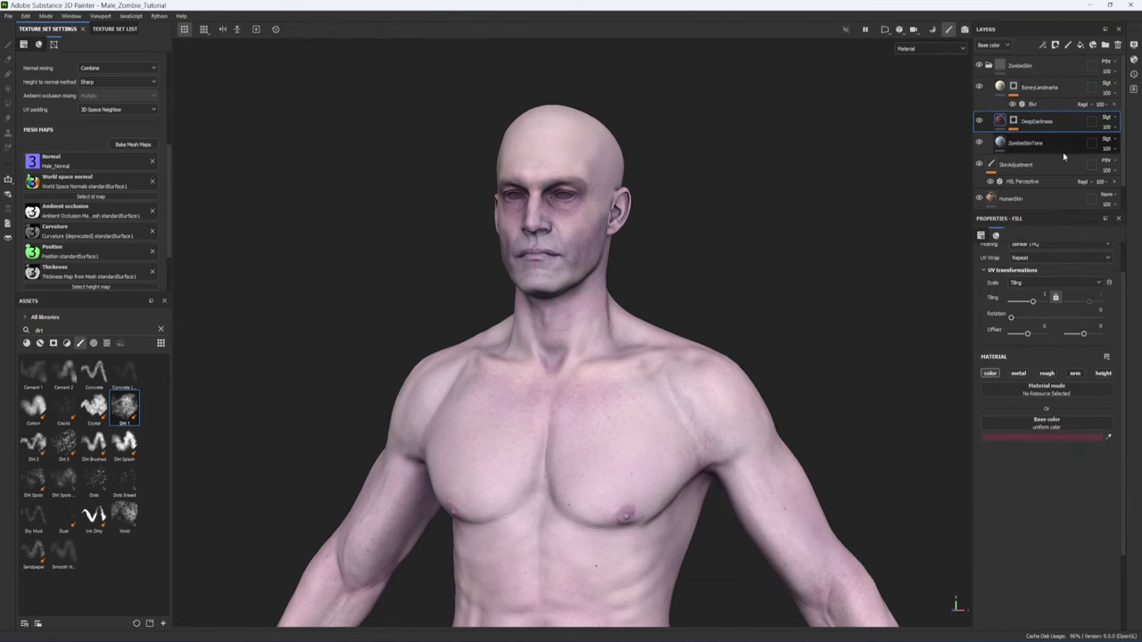
click(1063, 146)
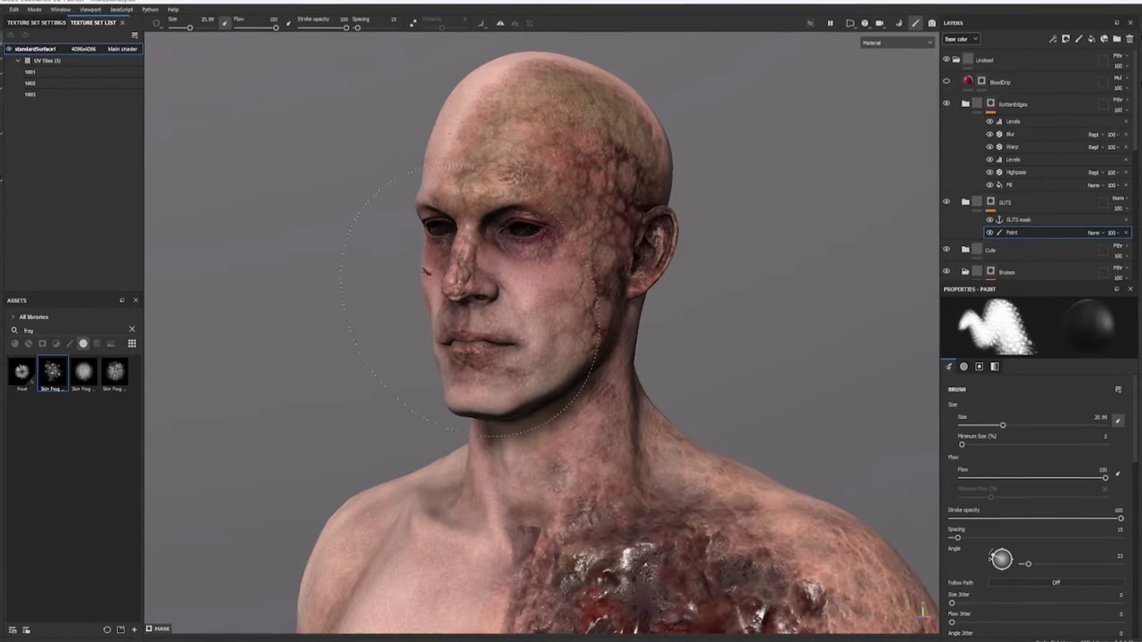
Step: Try painting the GUTS mask over the cheek and side of the face in the sample undead project
drag(562, 232, 600, 306)
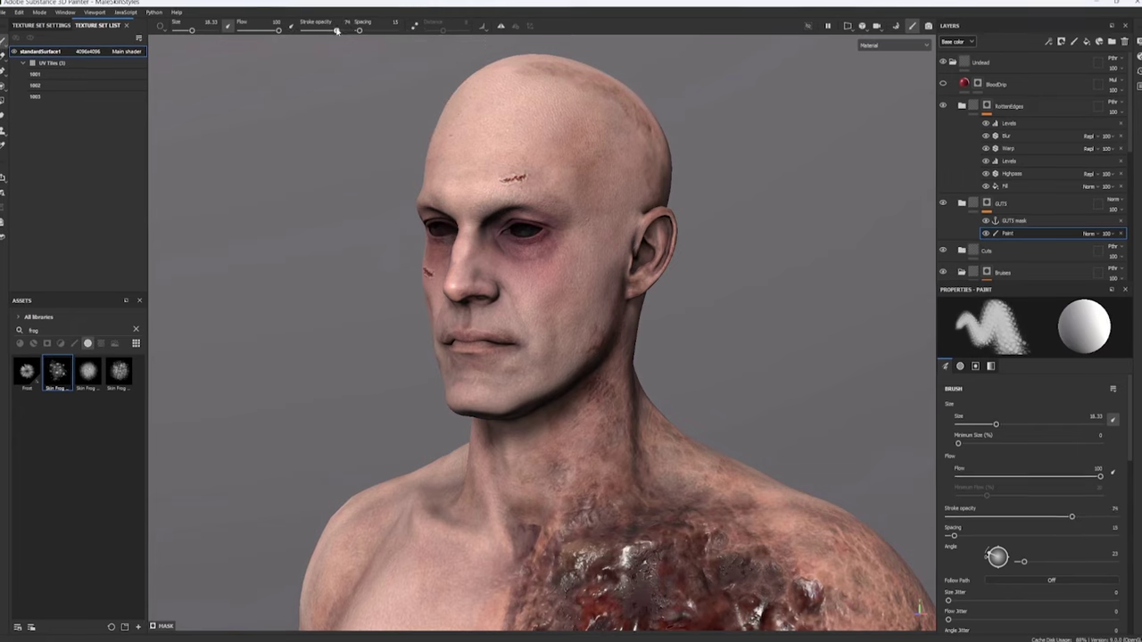
mouse_move(553, 268)
mouse_down()
mouse_move(580, 294)
mouse_move(567, 306)
mouse_up()
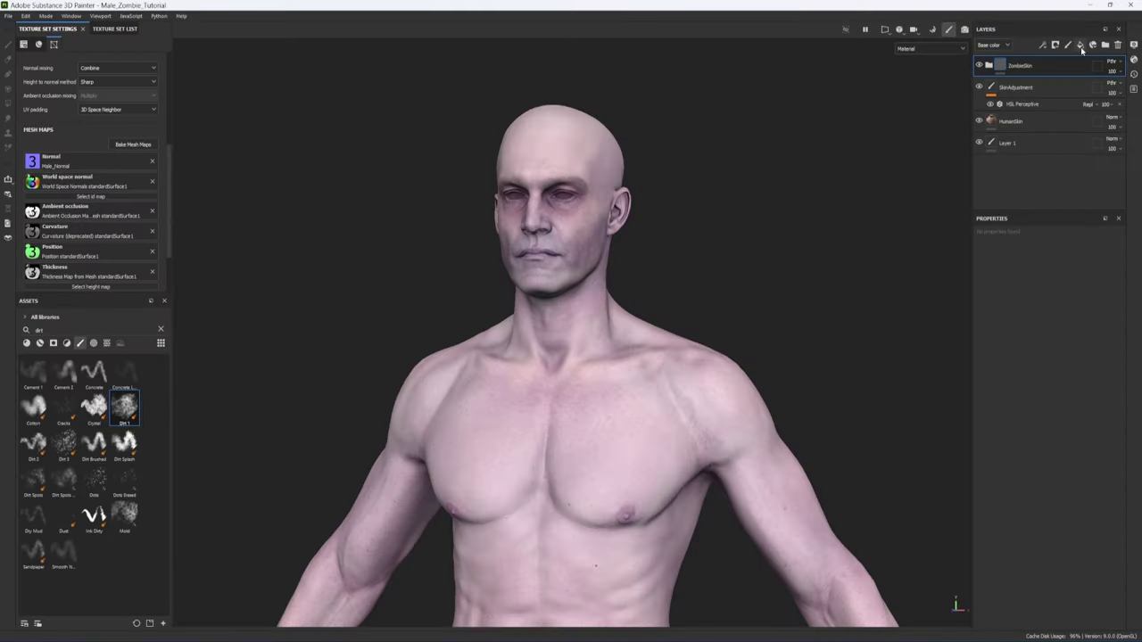
Step: Add a fill layer named BruiseYellow above the ZombieSkin folder and keep only its color channel active
click(1081, 45)
double_click(1023, 66)
text(B)
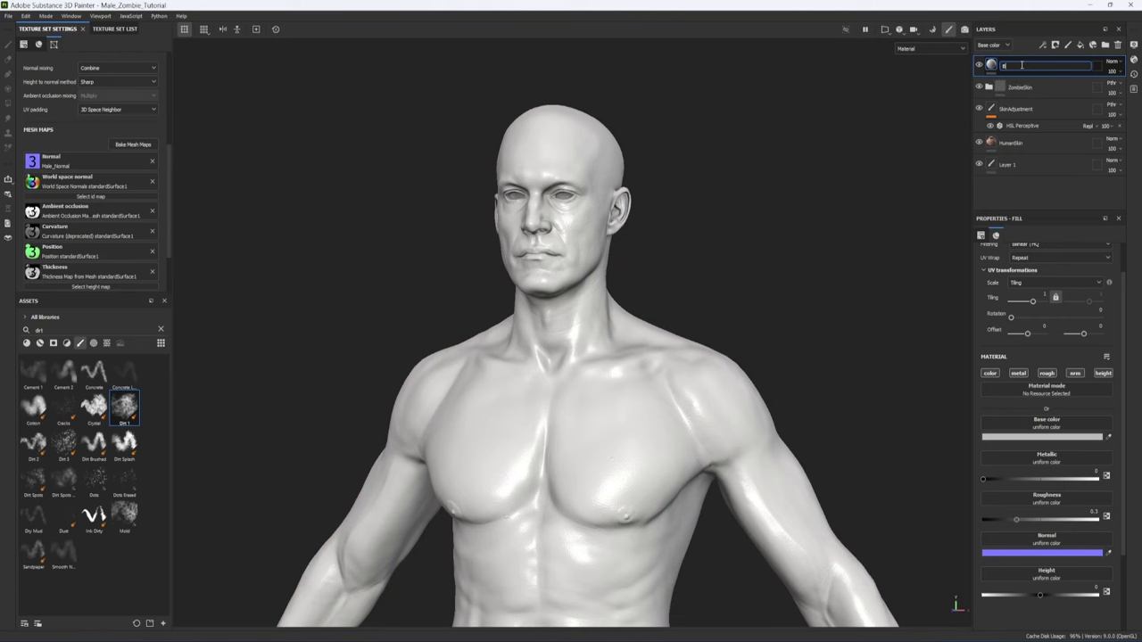
text(ruiseYellow)
key(Return)
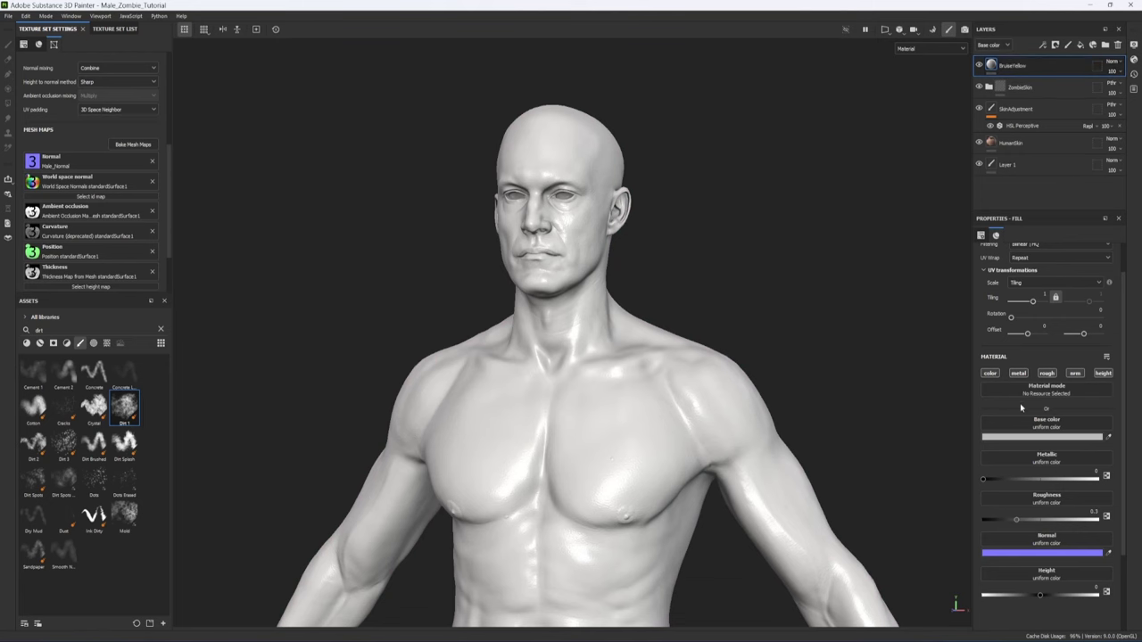
click(1018, 373)
click(1047, 373)
click(1076, 373)
click(1104, 373)
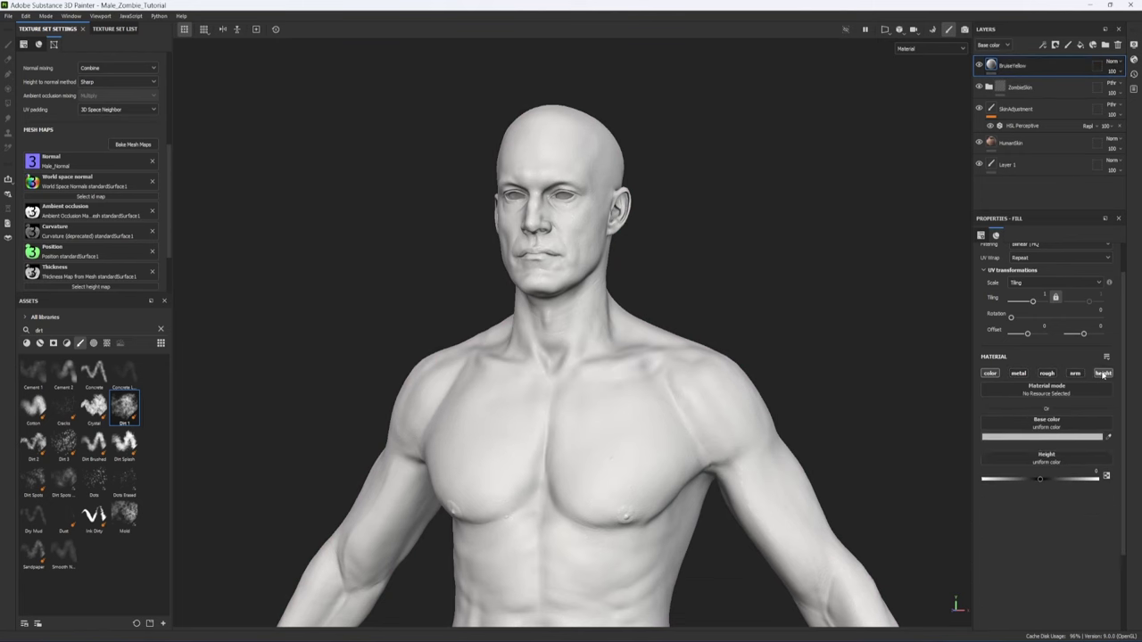
Step: Give BruiseYellow an orange-tan base color and set the layer's blend mode to Overlay
click(1042, 436)
drag(1050, 568, 1049, 564)
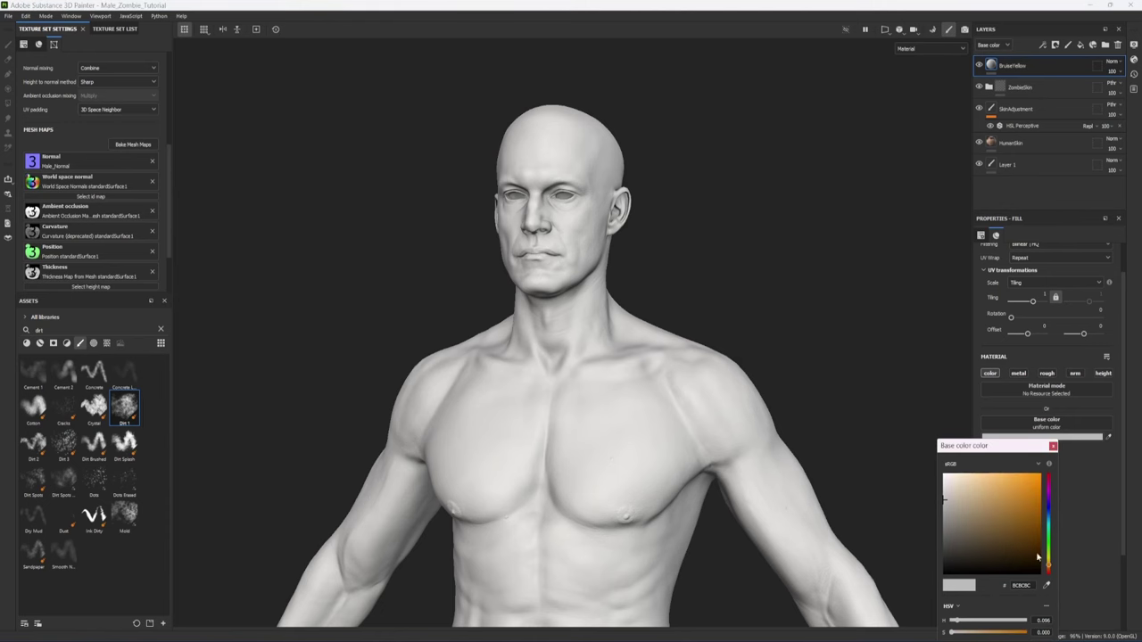
click(989, 492)
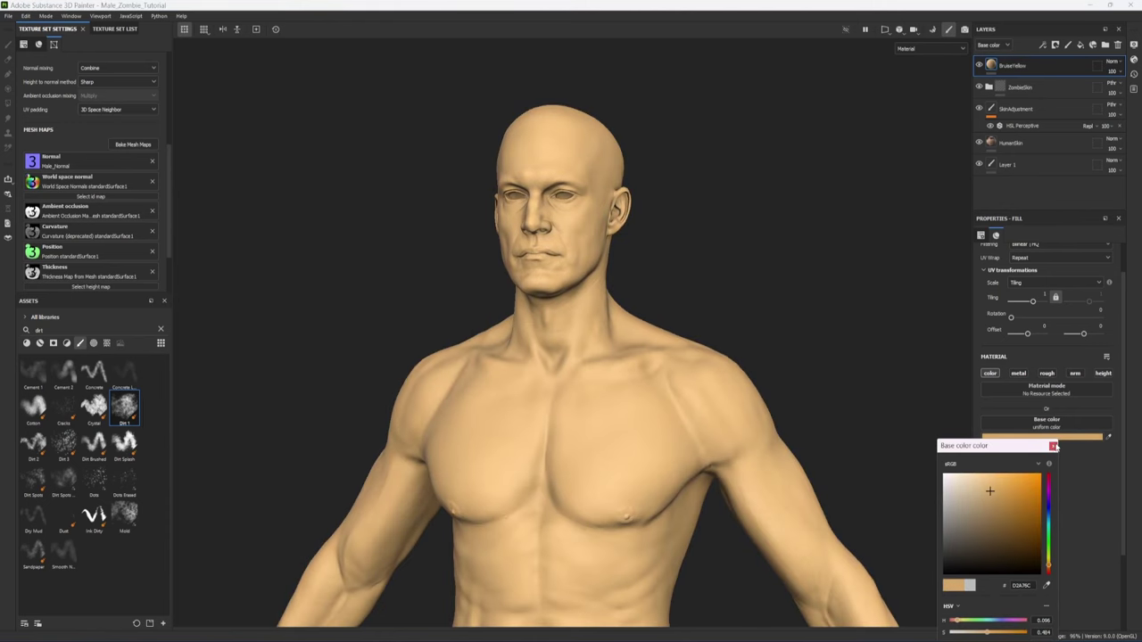
click(1053, 446)
click(1113, 61)
click(1099, 244)
Step: Brighten BruiseYellow's base color and shift its hue from orange-tan to yellow
alt+drag(692, 277, 631, 280)
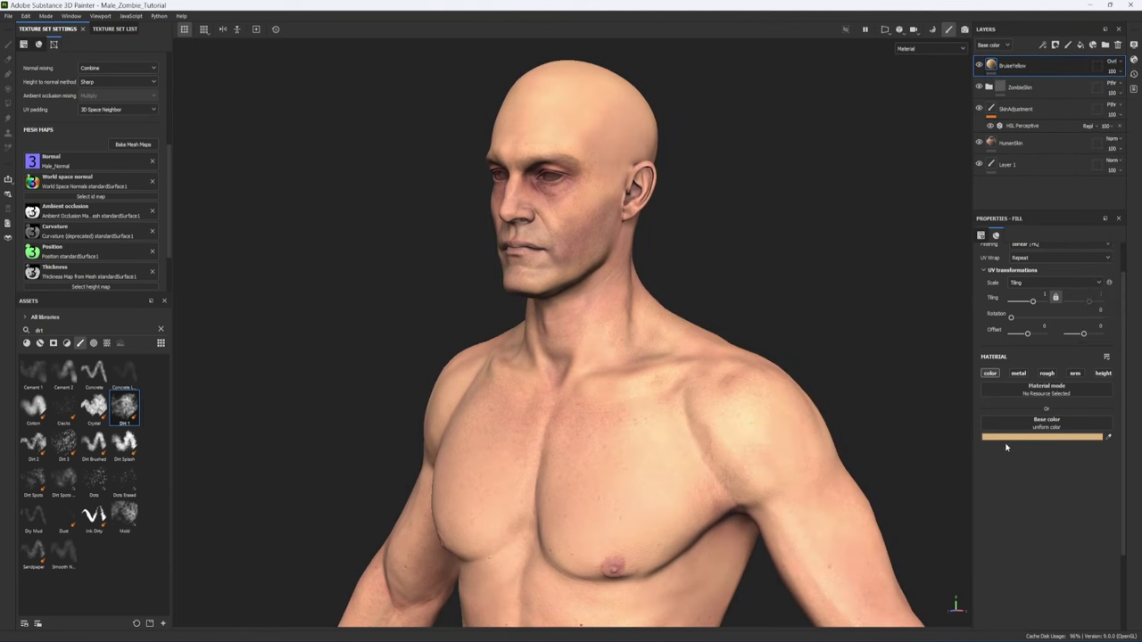
click(1003, 436)
drag(981, 487, 991, 486)
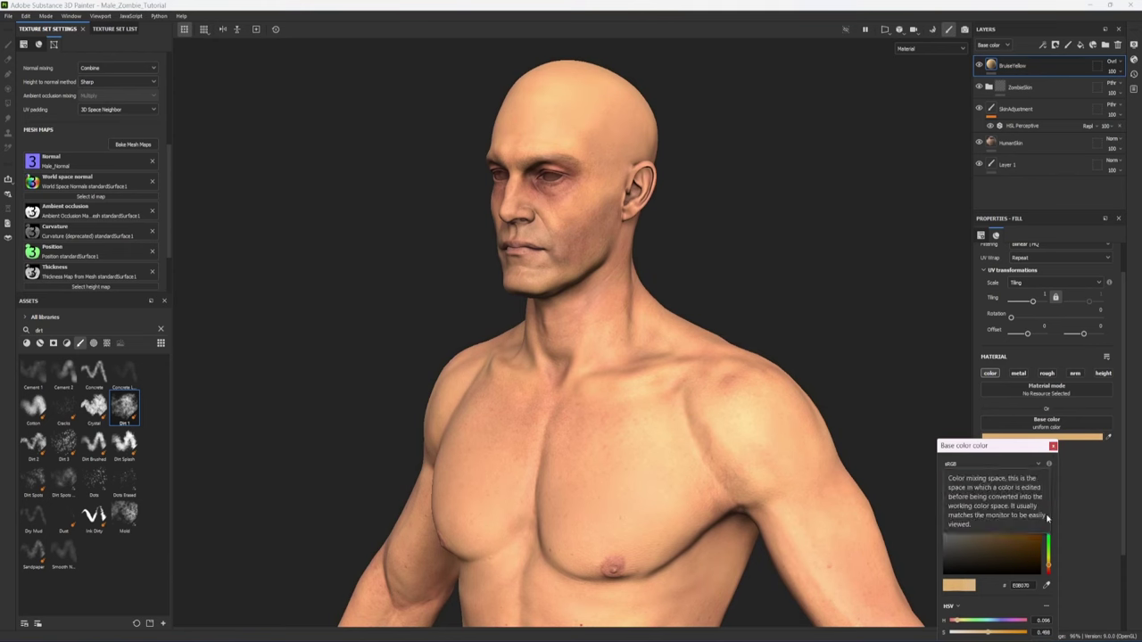
click(1048, 561)
click(998, 349)
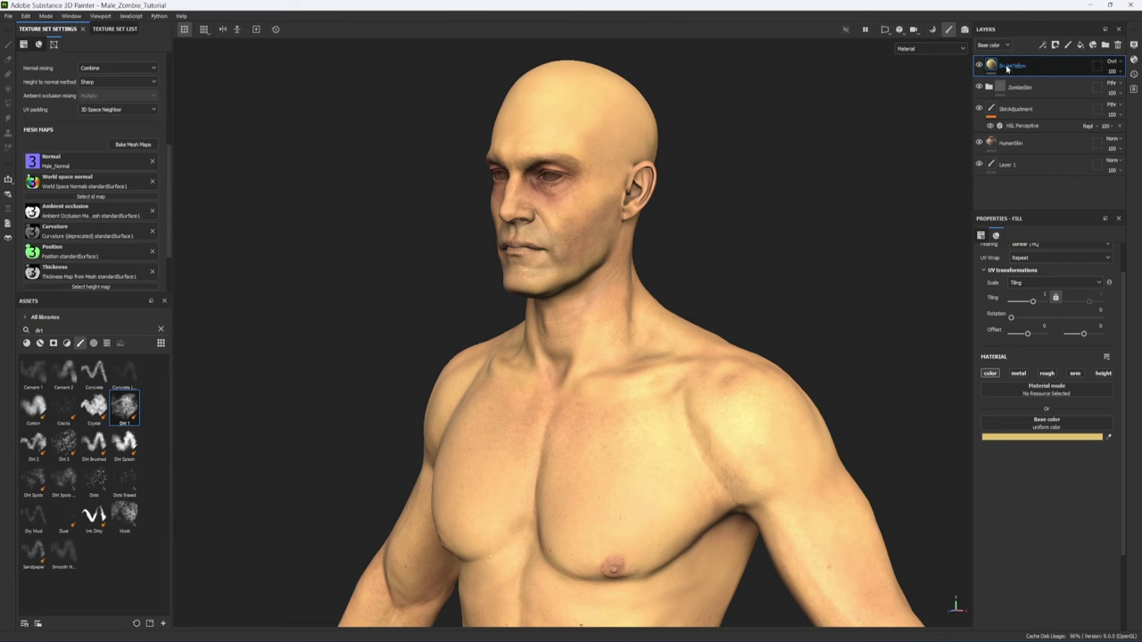
Step: Add a Fill effect to the BruiseYellow layer's content, leaving only its color channel enabled
click(1041, 47)
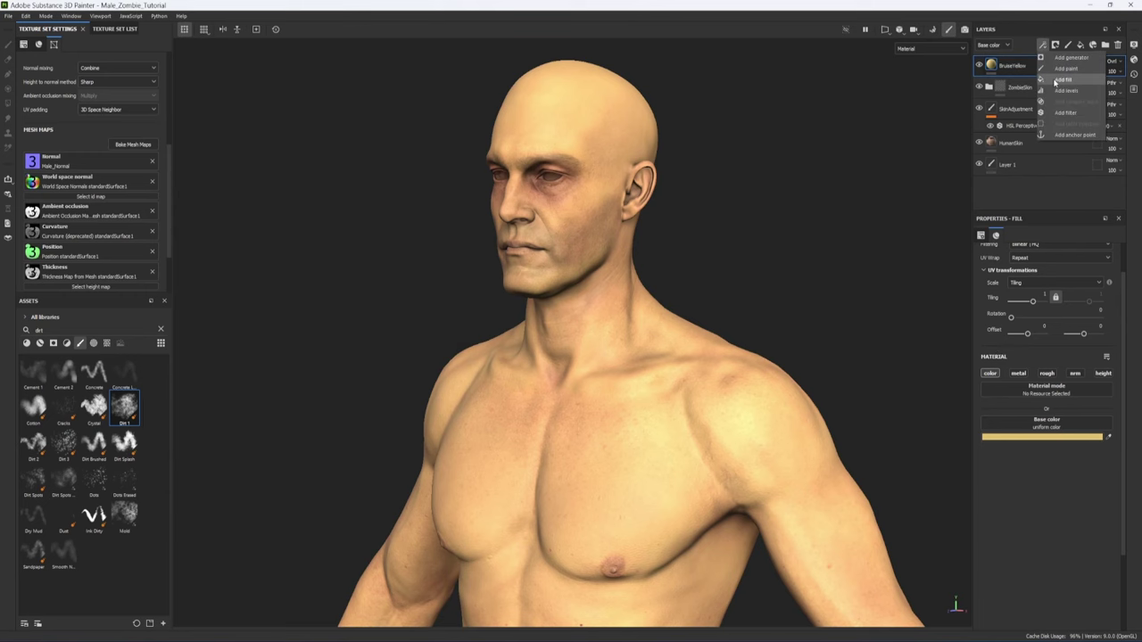
click(1061, 79)
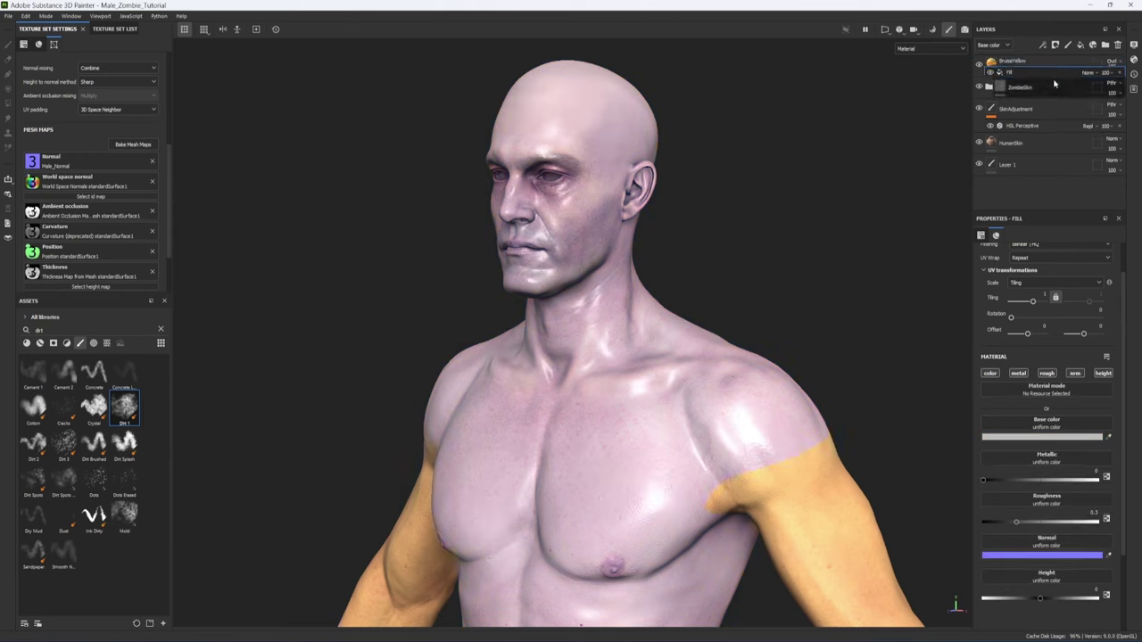
click(1018, 373)
click(1046, 373)
click(1075, 373)
click(1103, 373)
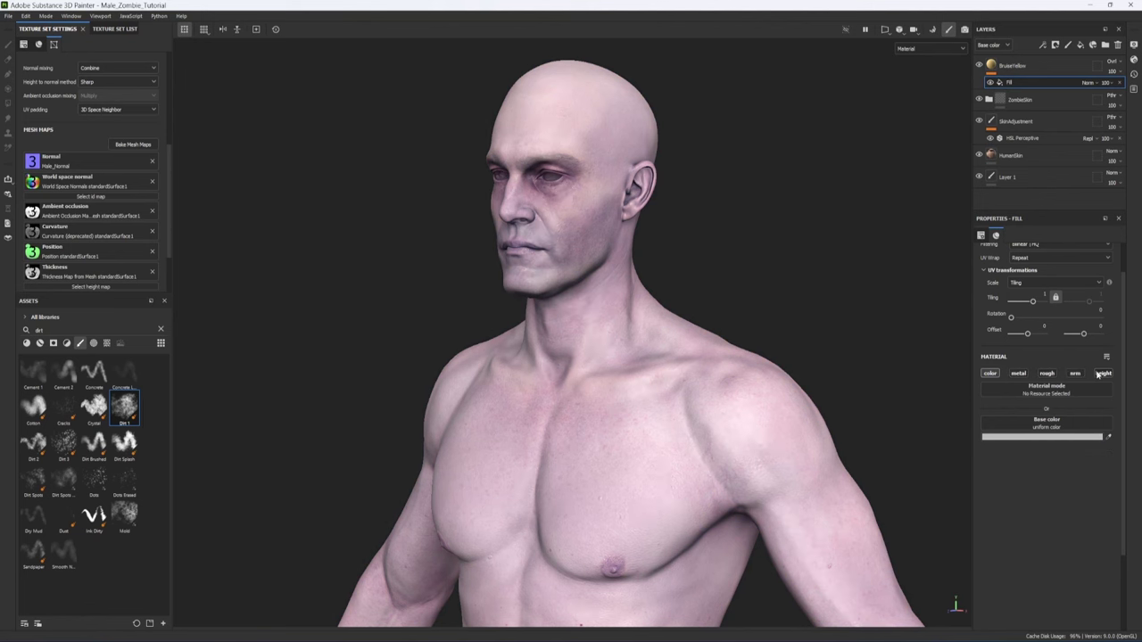
Step: Use the Clouds 3 texture as the Fill effect's base color and blend it with Overlay at 50 opacity
click(1069, 426)
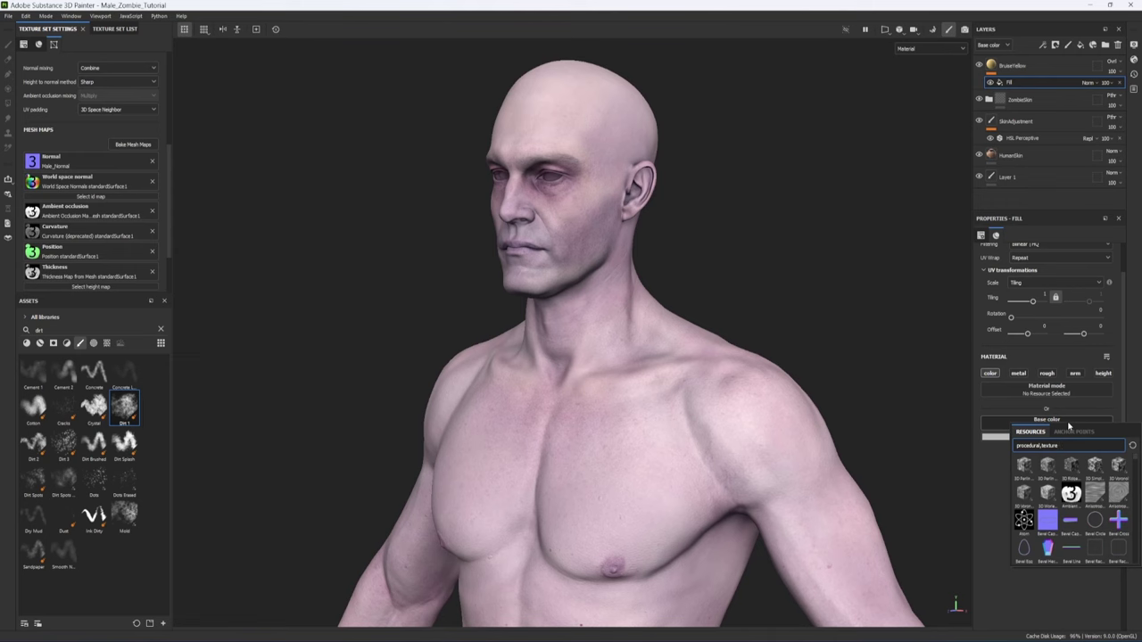
text(cloud)
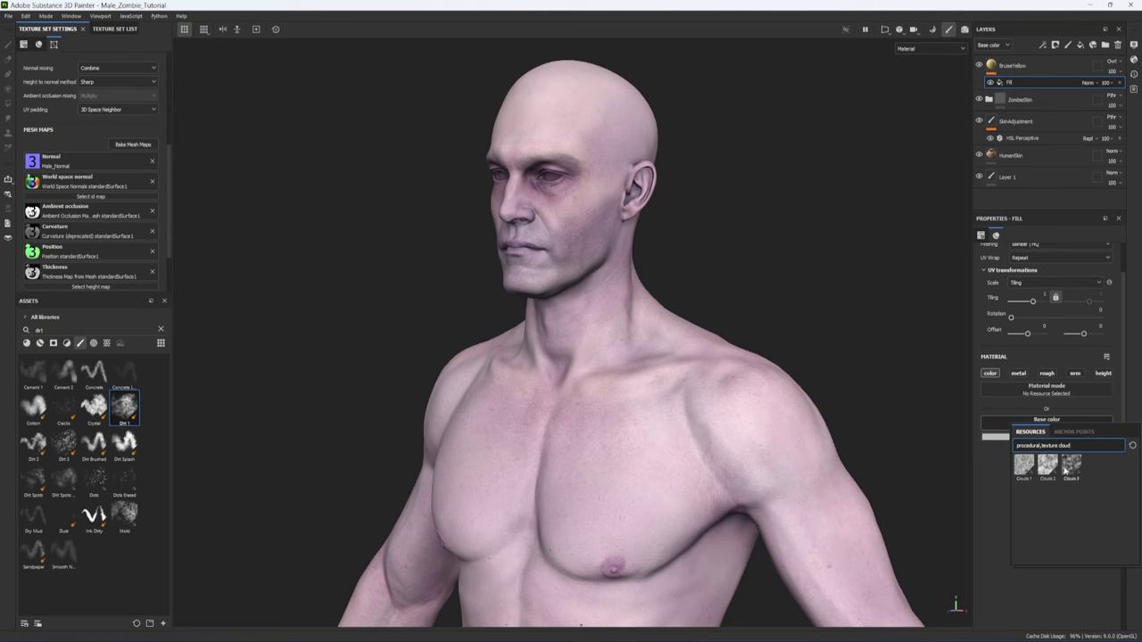
click(1072, 465)
click(1089, 82)
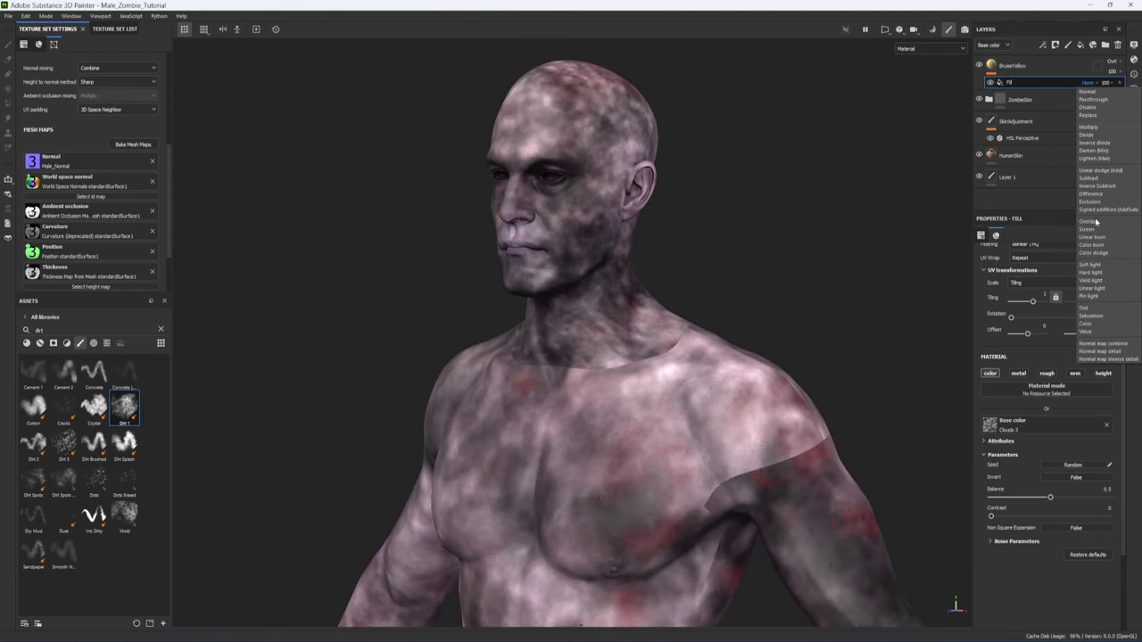
click(1096, 224)
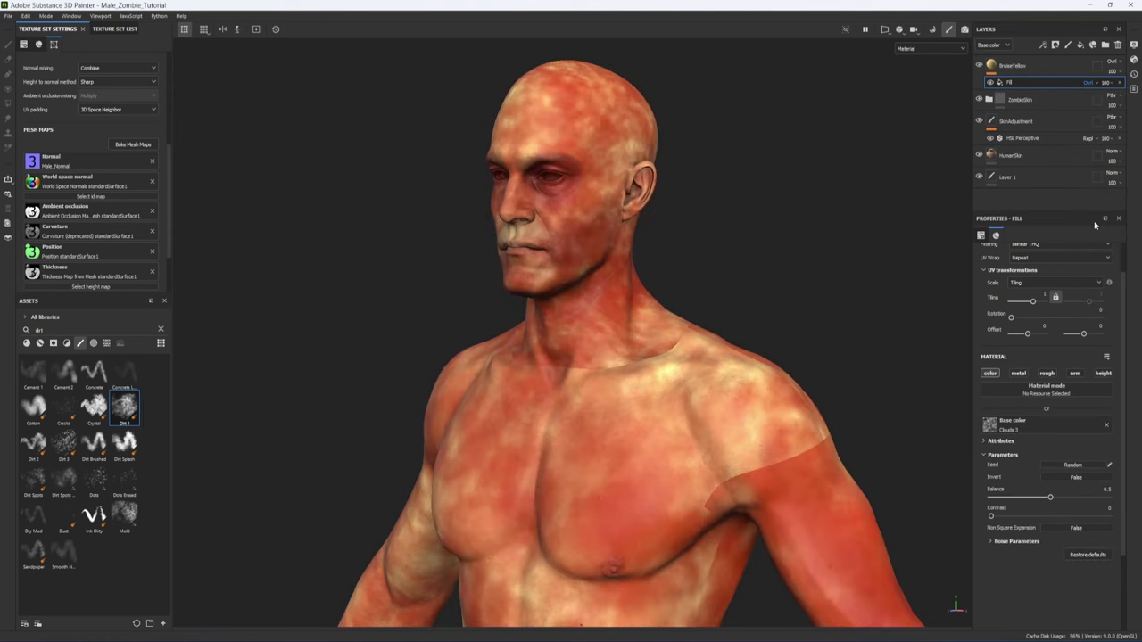
click(1110, 84)
drag(1132, 101, 1119, 101)
Step: Switch the Clouds 3 fill to Tri-planar projection to hide the shoulder seam and set its tiling to 9.87
alt+right_drag(607, 275, 930, 548)
alt+middle_drag(931, 548, 605, 291)
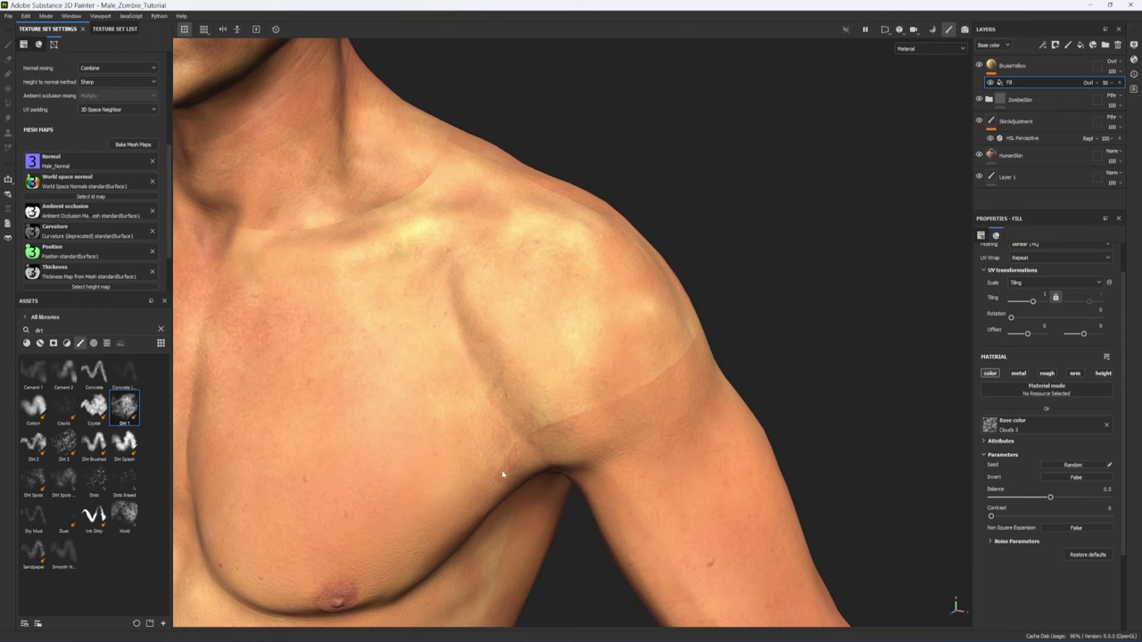
alt+middle_drag(434, 312, 569, 385)
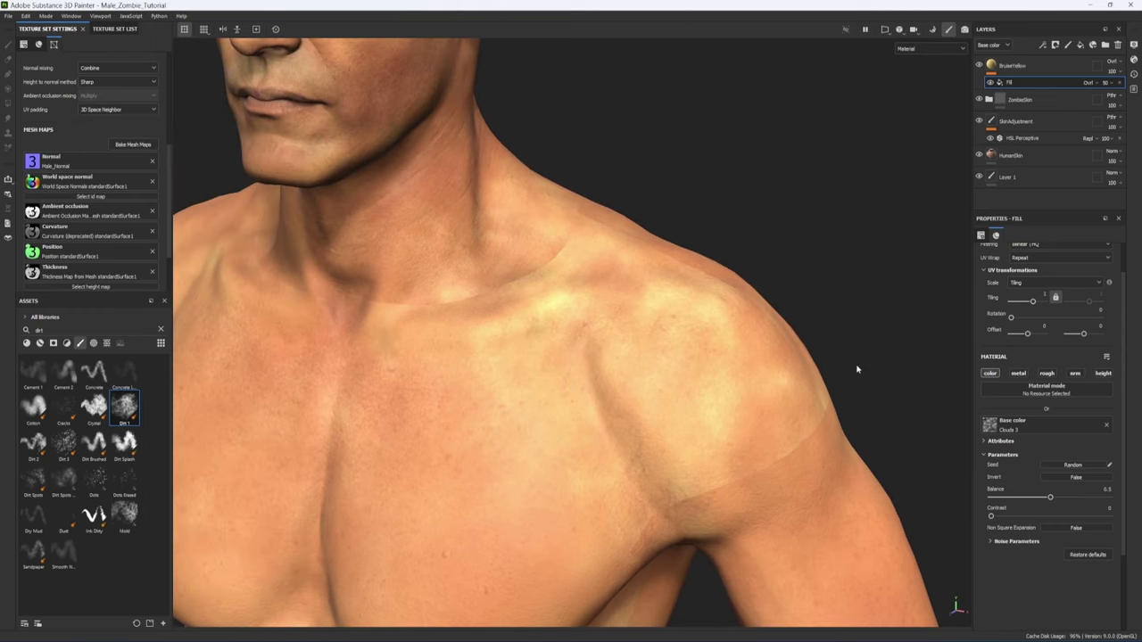
scroll(1032, 346, up, 2)
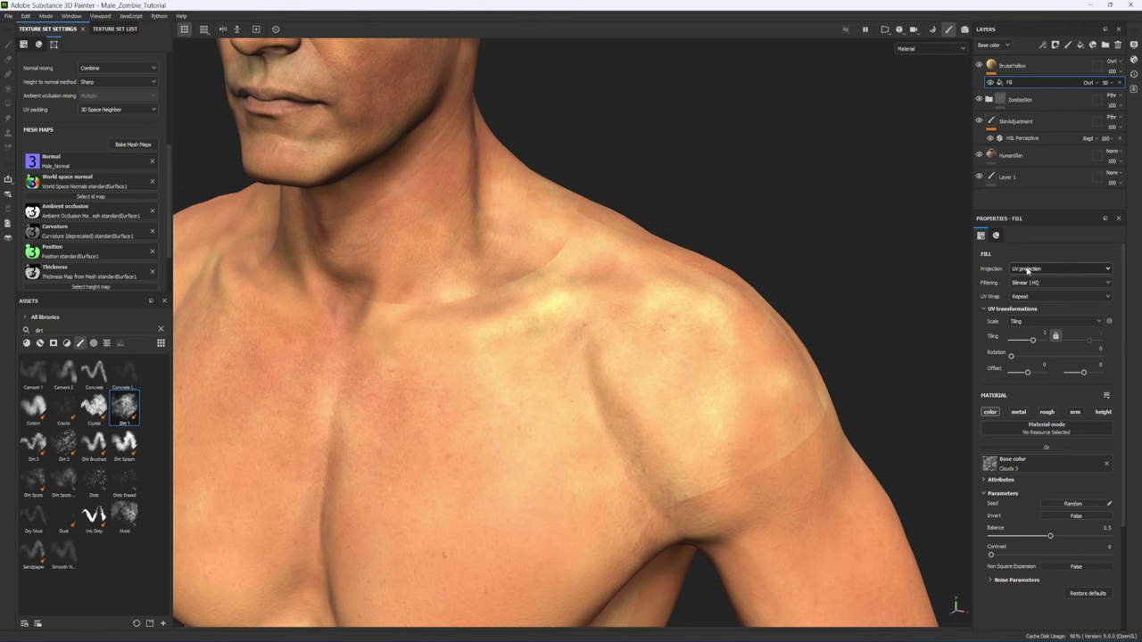
click(1027, 271)
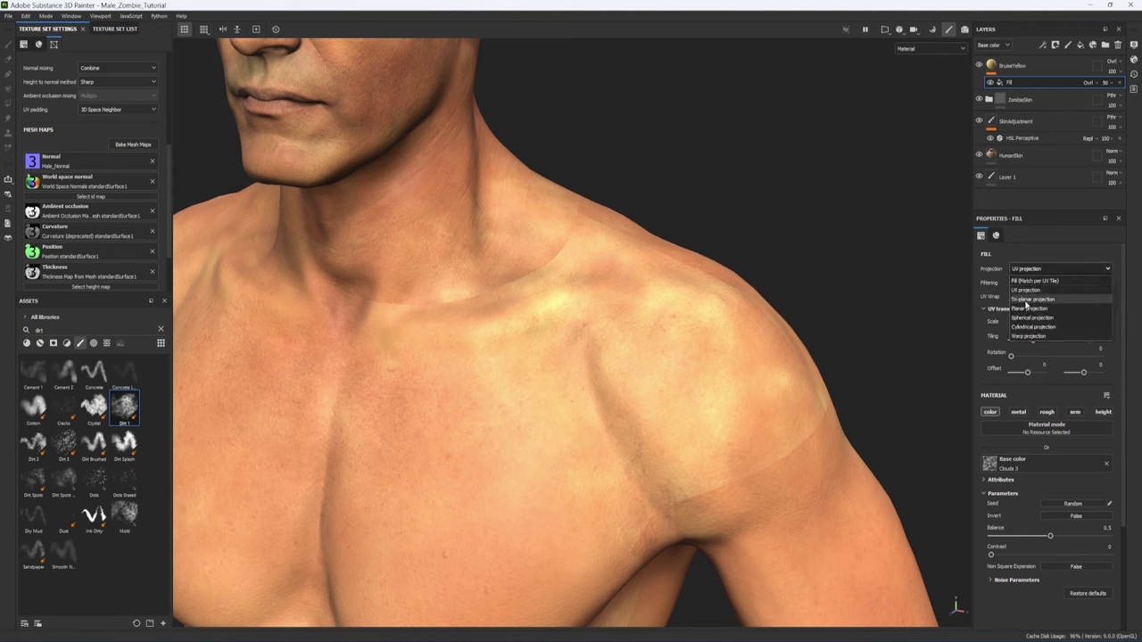
click(1027, 300)
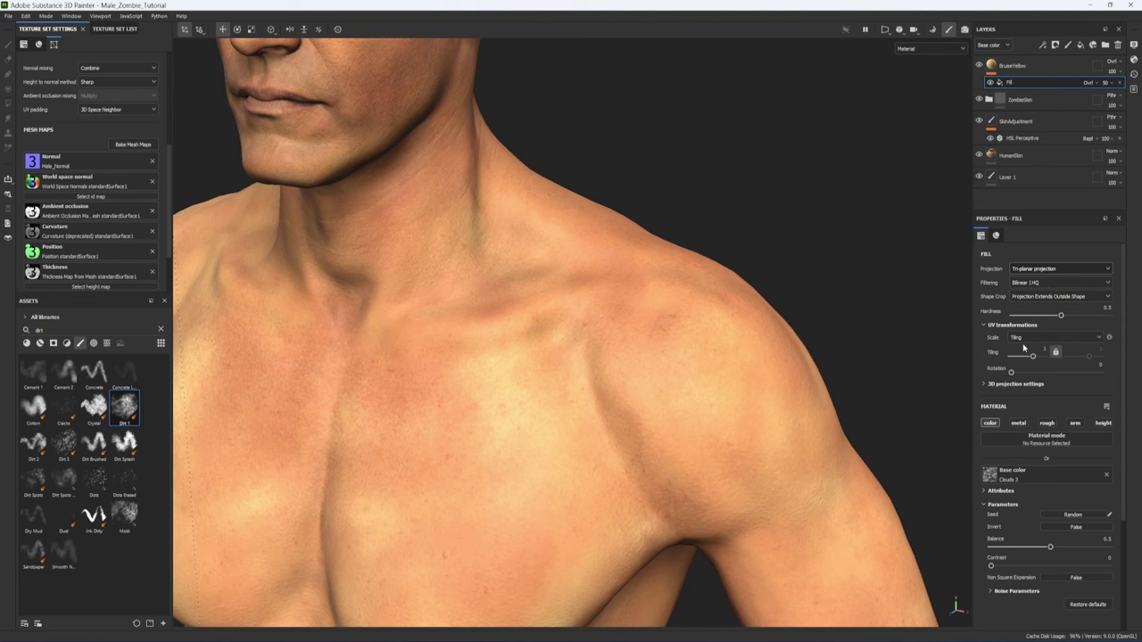
drag(1034, 360, 1039, 359)
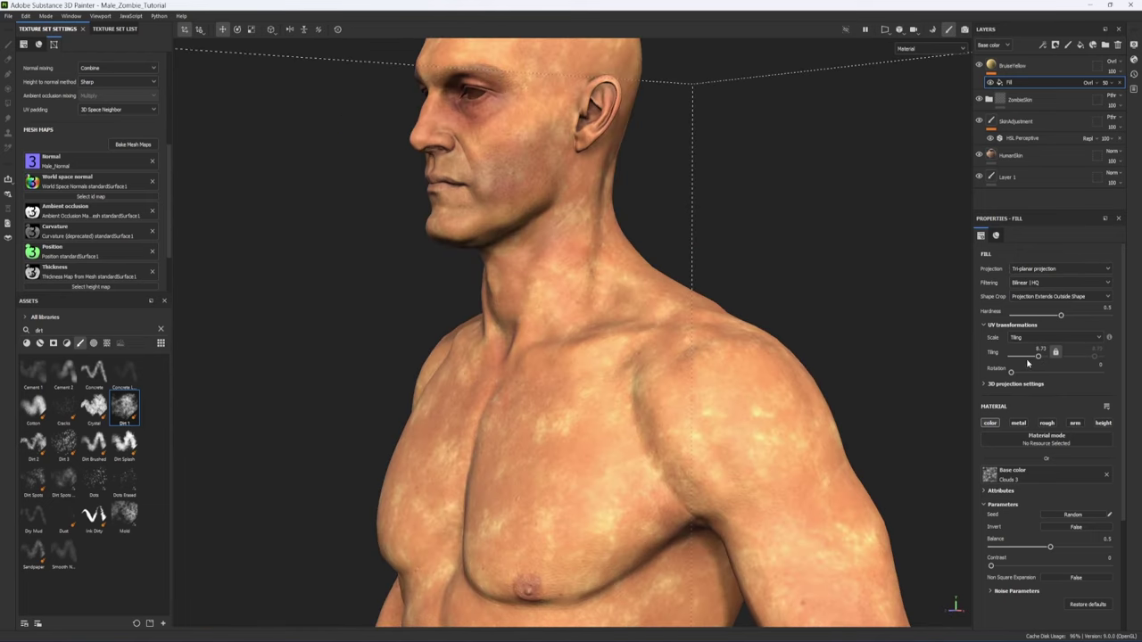
drag(1038, 360, 1039, 359)
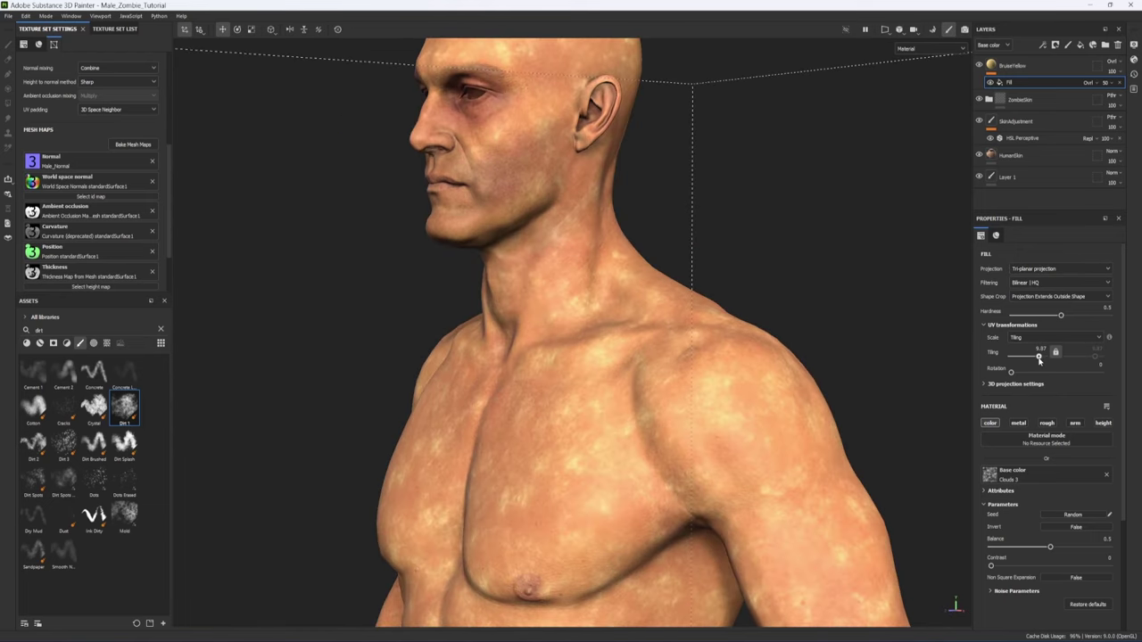
Step: Switch the blending mode of BruiseYellow's Clouds 3 fill to Soft light
alt+middle_drag(512, 82, 540, 192)
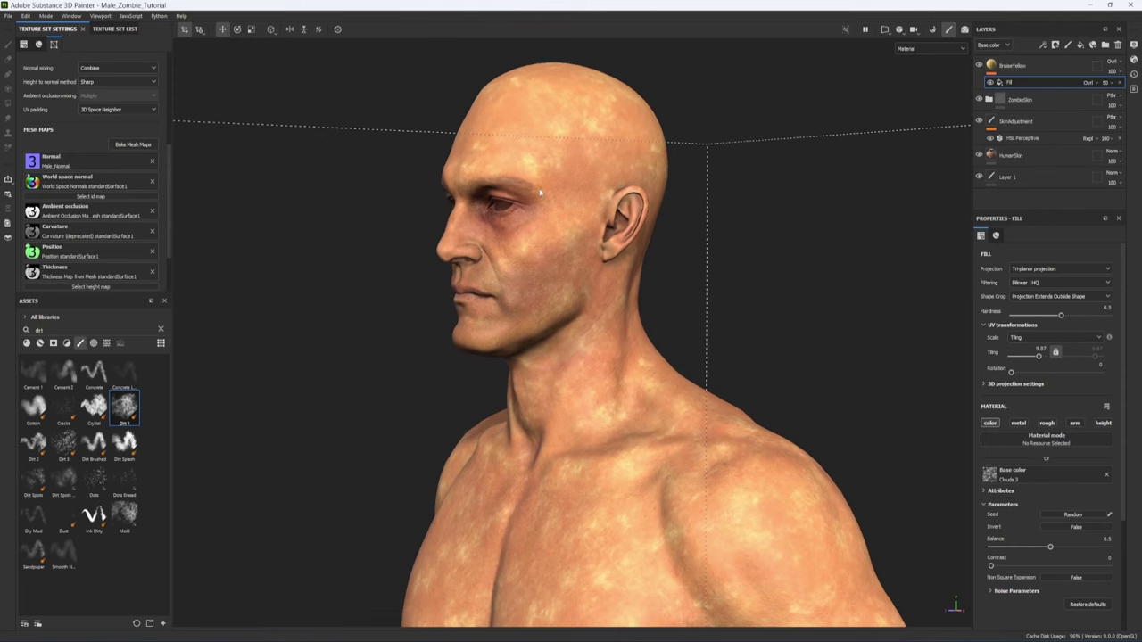
alt+middle_drag(542, 364, 541, 80)
alt+drag(510, 398, 728, 207)
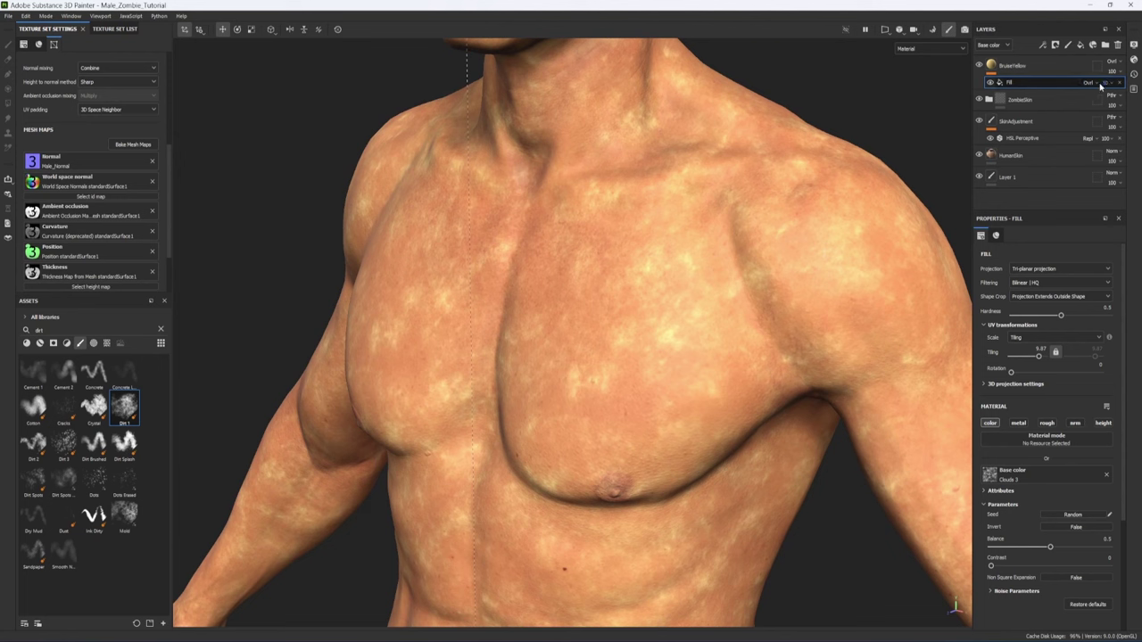
click(1092, 82)
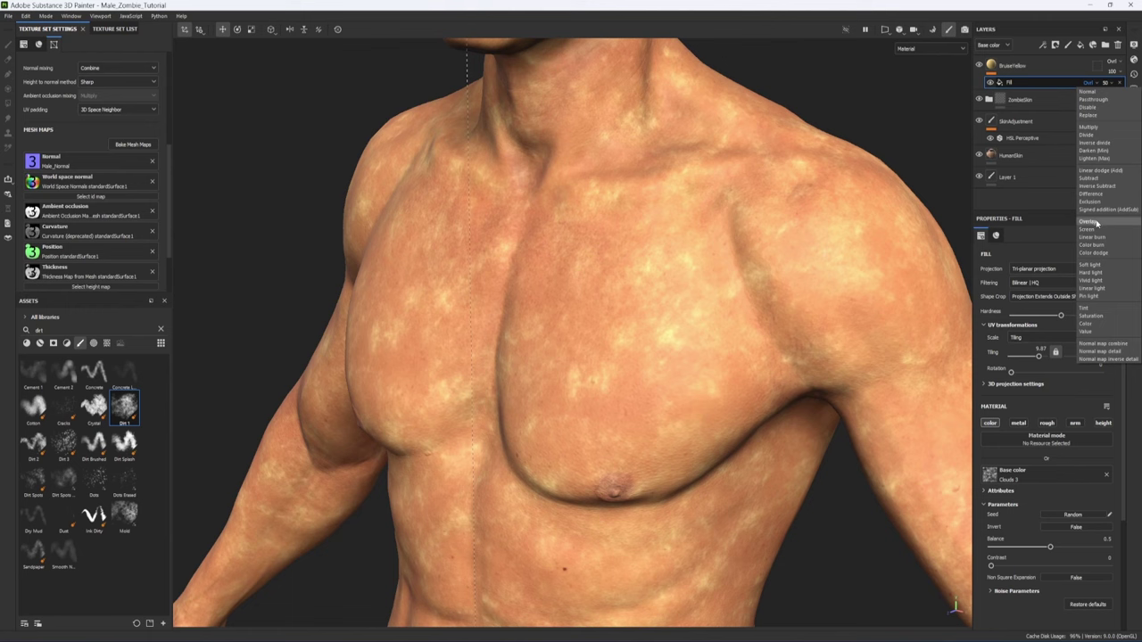
click(1086, 266)
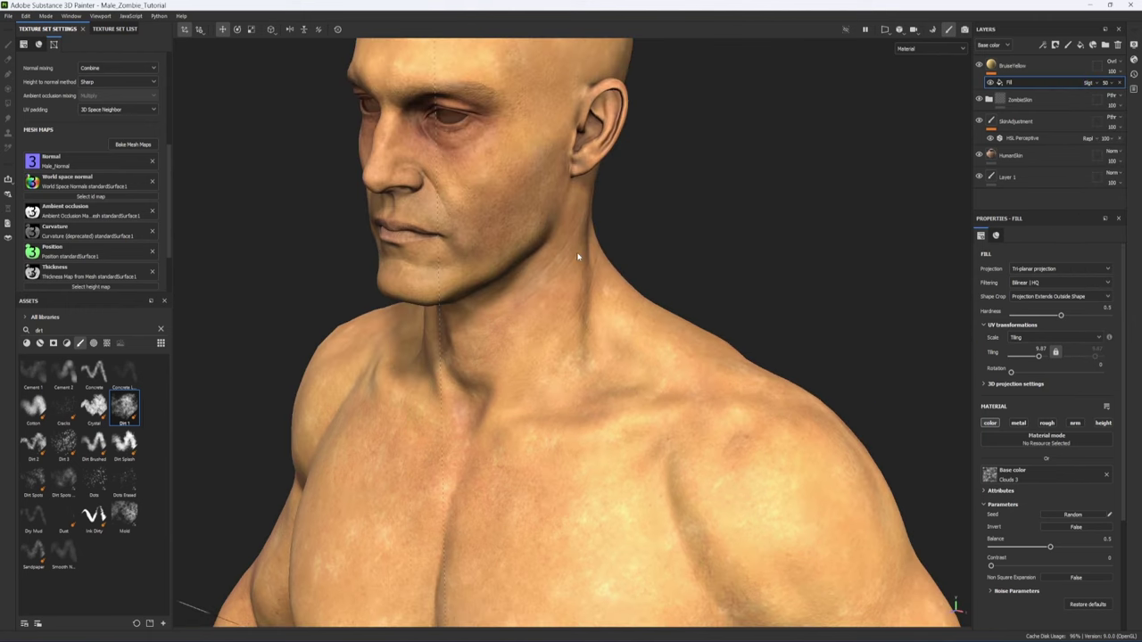
Step: Duplicate the BruiseYellow layer and rename the copy BruiseRed
click(1042, 68)
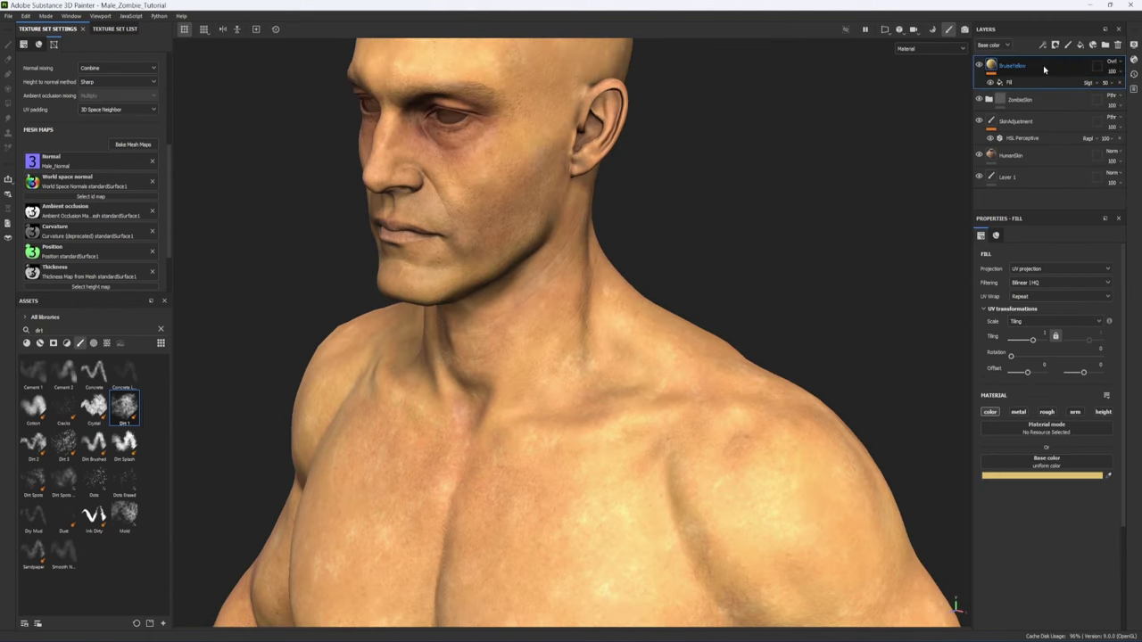
key(ctrl+d)
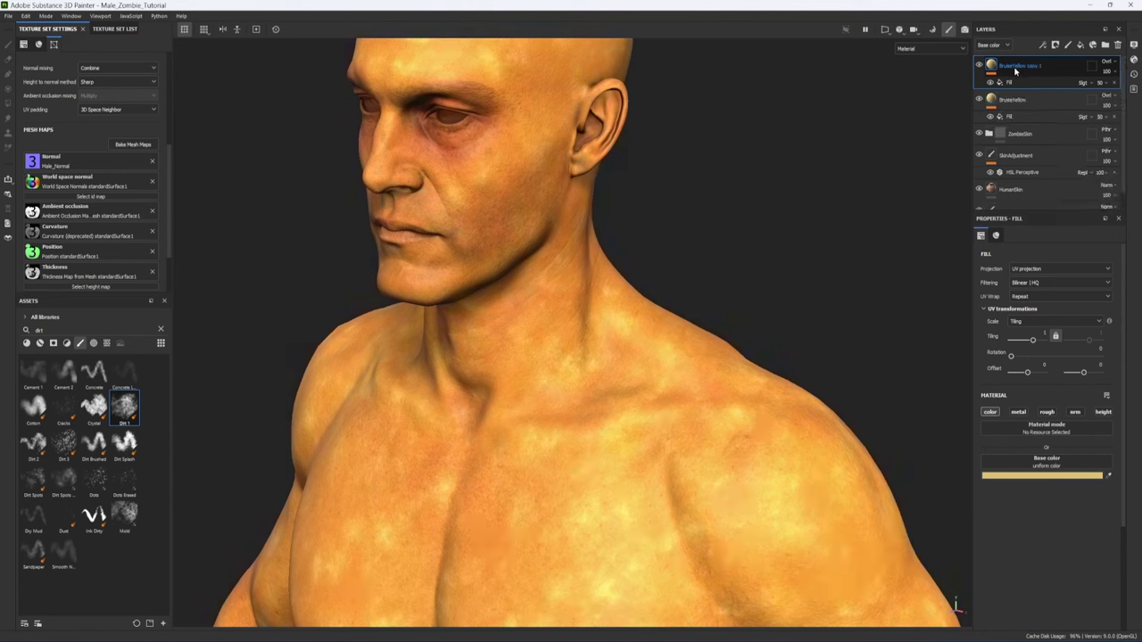
double_click(1043, 65)
text(B)
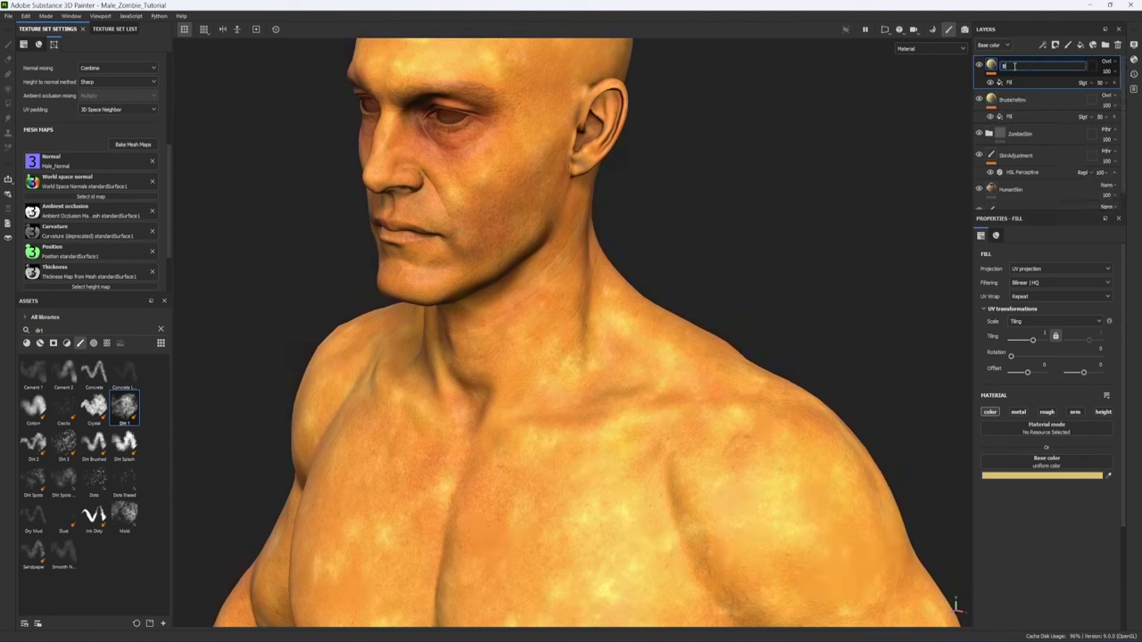
text(ruiseRed)
key(Return)
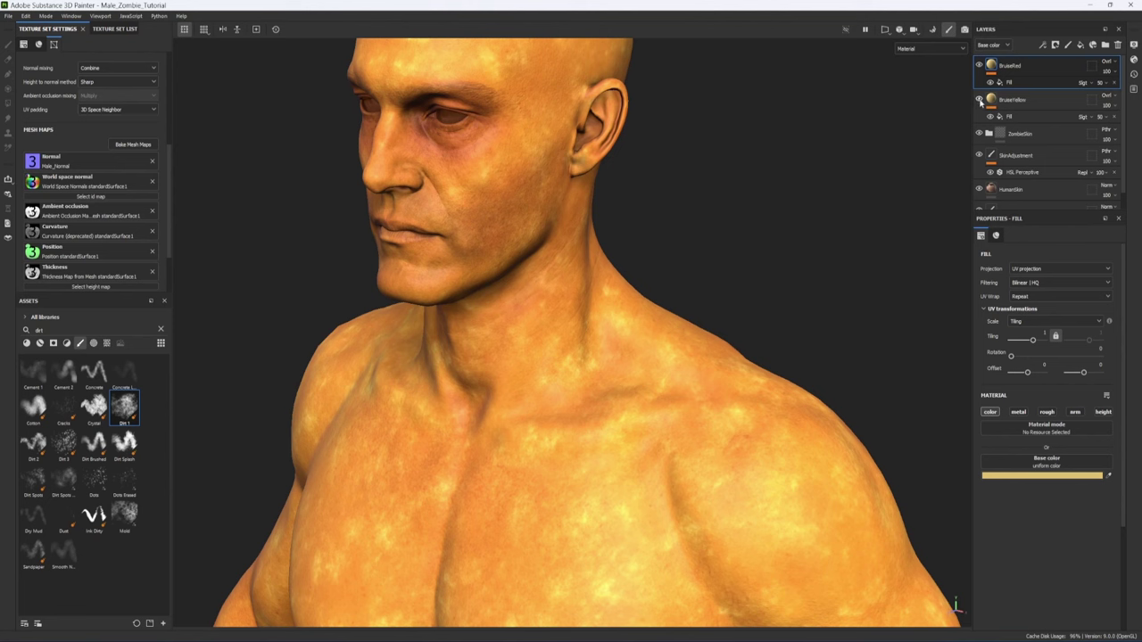
Step: Hide the BruiseYellow layer and change BruiseRed's base color to a pinkish red
click(980, 100)
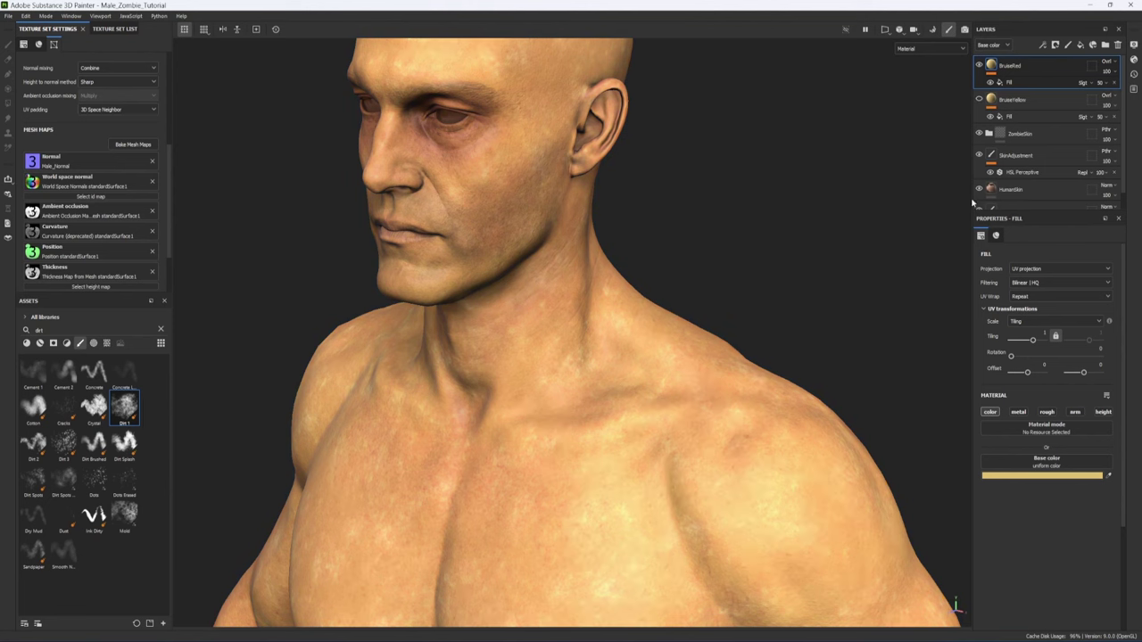
click(1032, 476)
drag(1046, 566, 1048, 572)
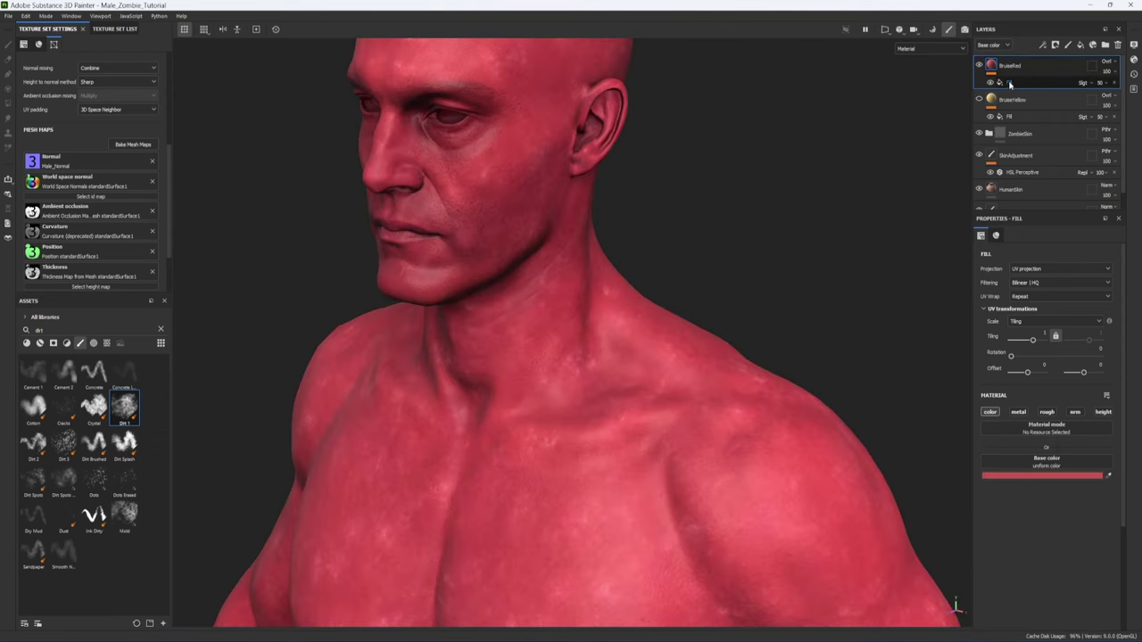
Step: Blend BruiseRed's Clouds 3 content fill with Overlay and raise its tiling to 11.1
click(1010, 82)
click(1082, 82)
click(1085, 233)
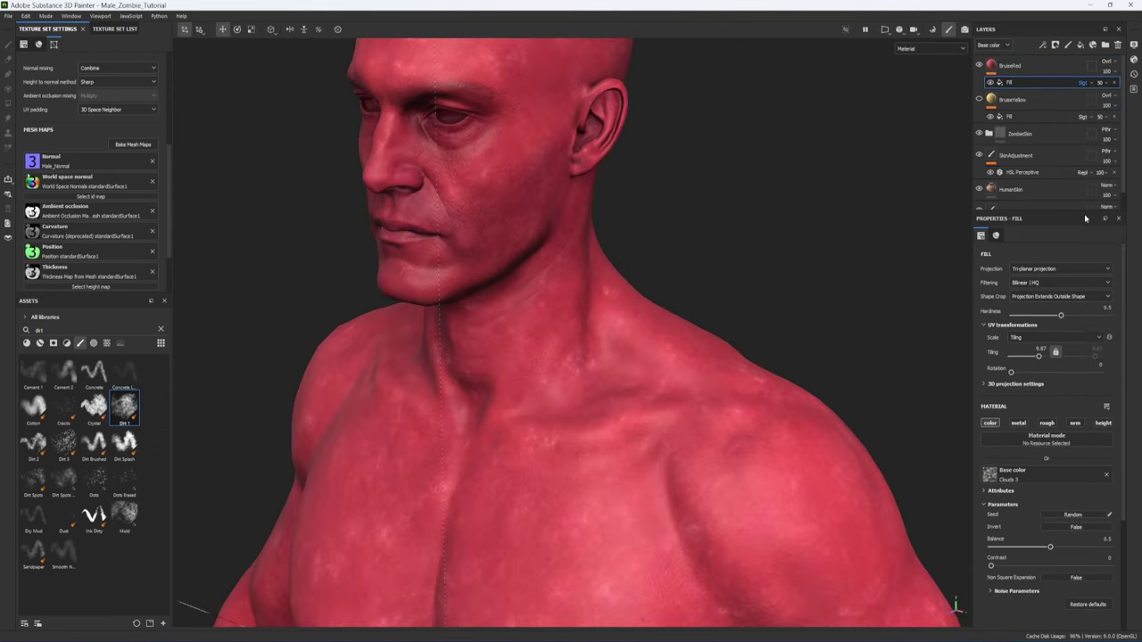
click(1082, 82)
click(1085, 222)
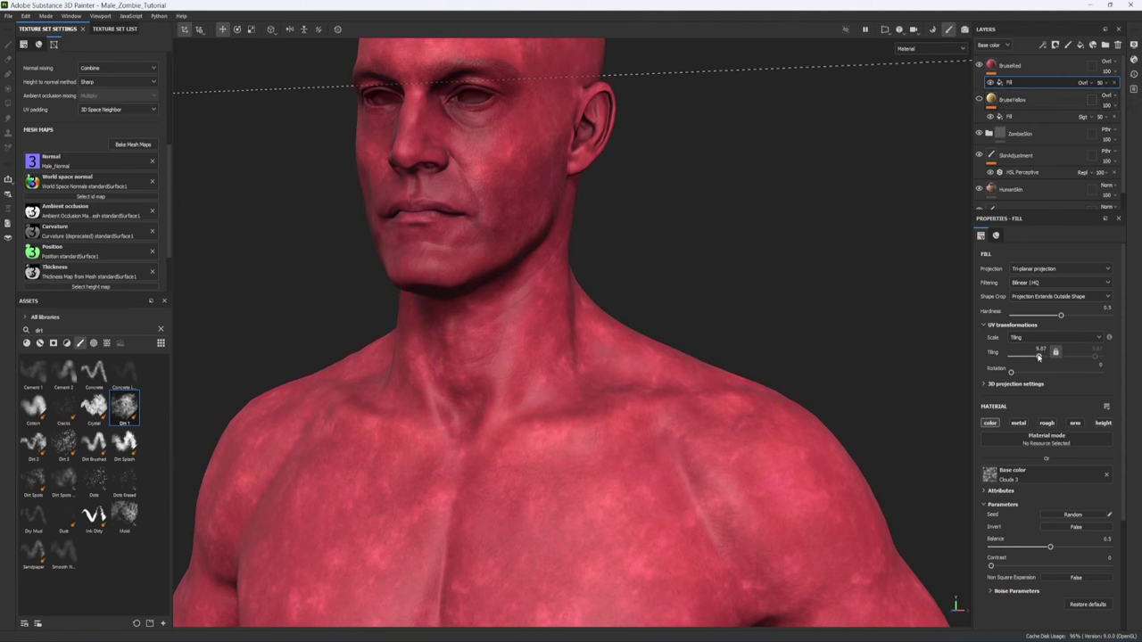
drag(1037, 356, 1040, 357)
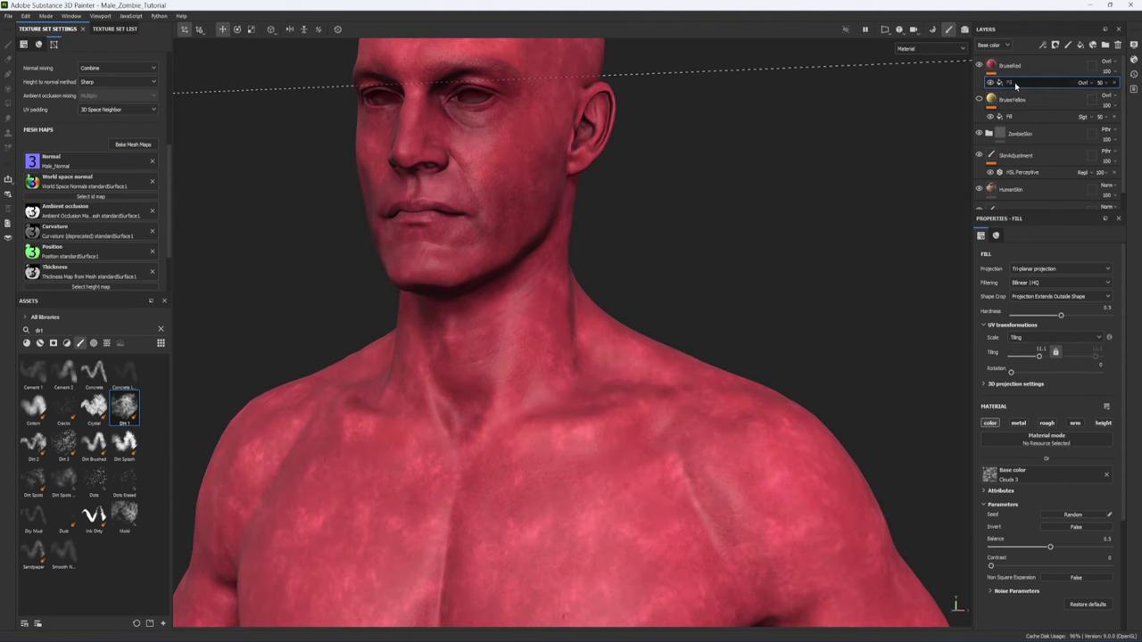
Step: Show the BruiseYellow layer again and add a black mask to BruiseRed
click(979, 100)
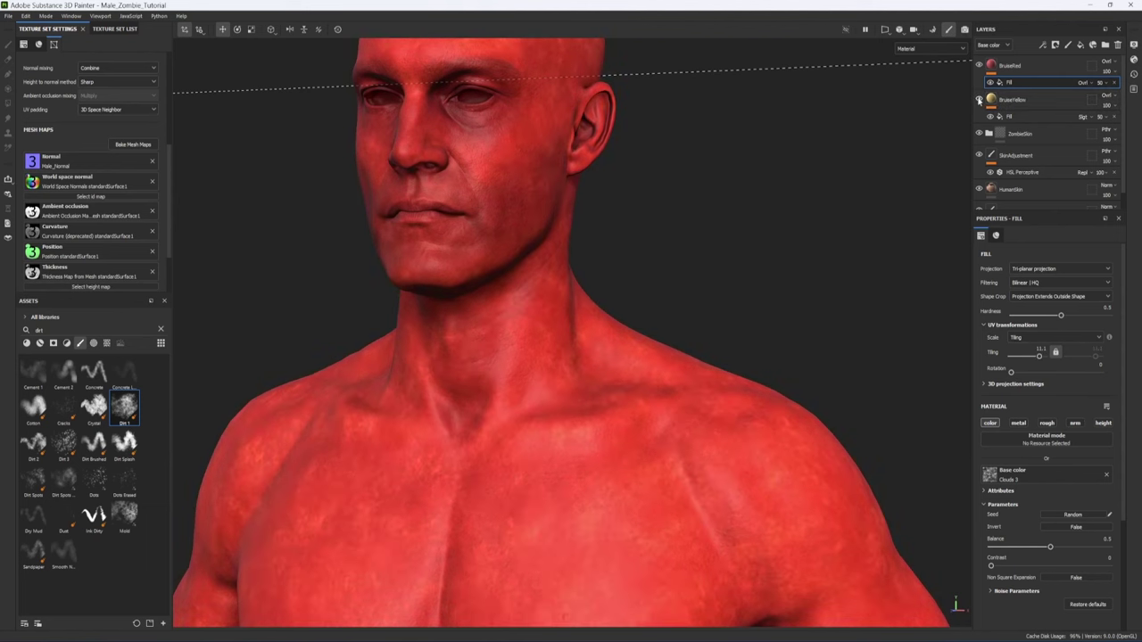
click(997, 67)
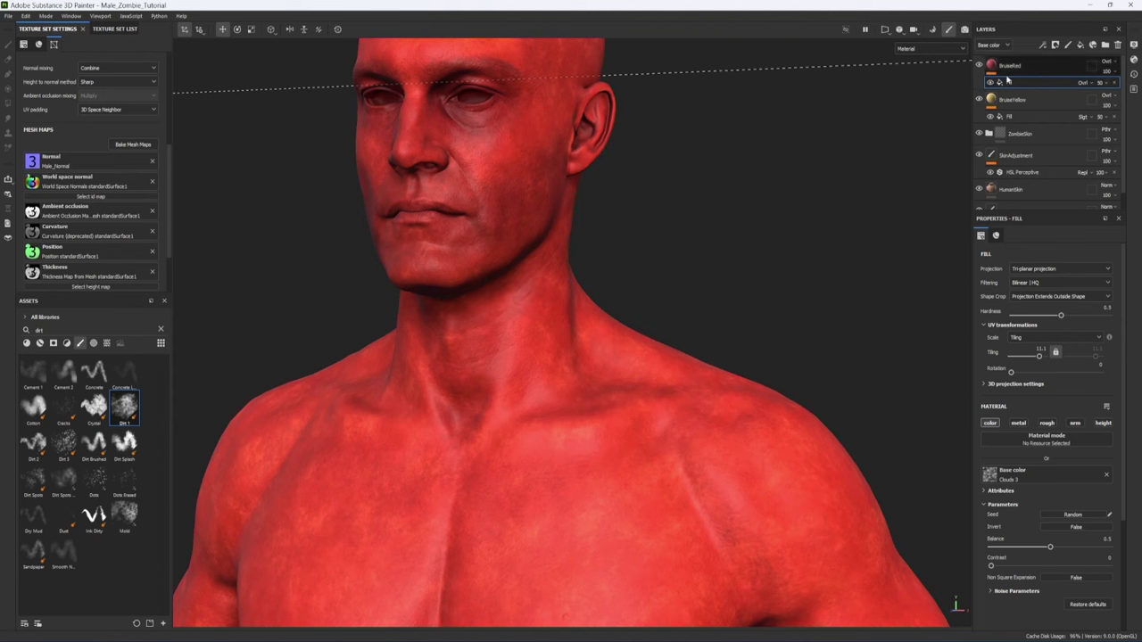
click(1057, 46)
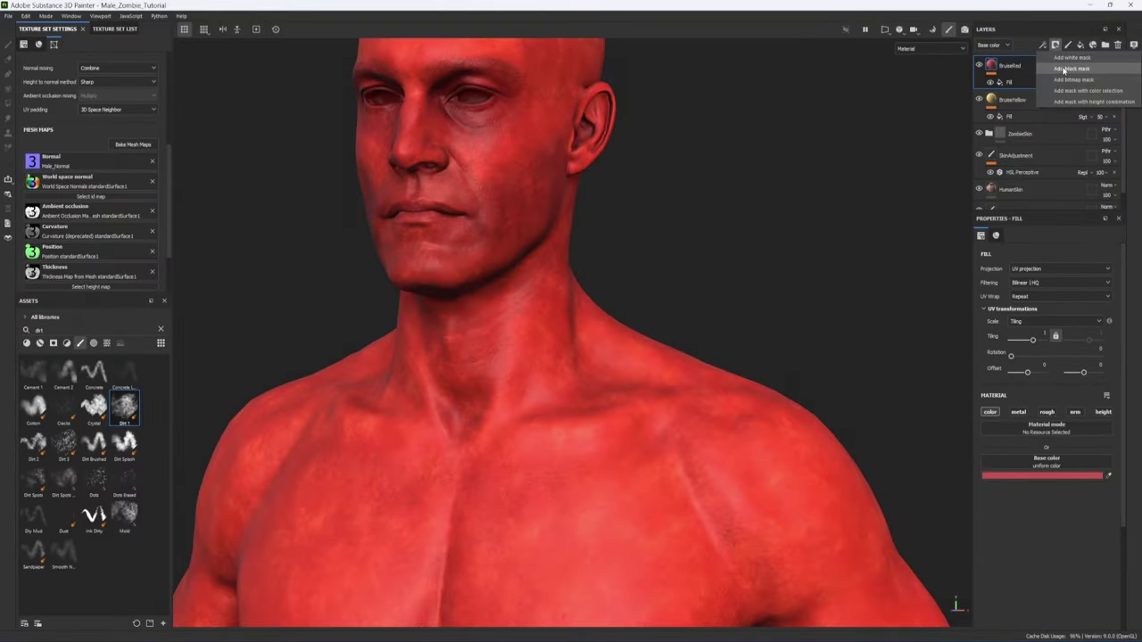
click(1031, 71)
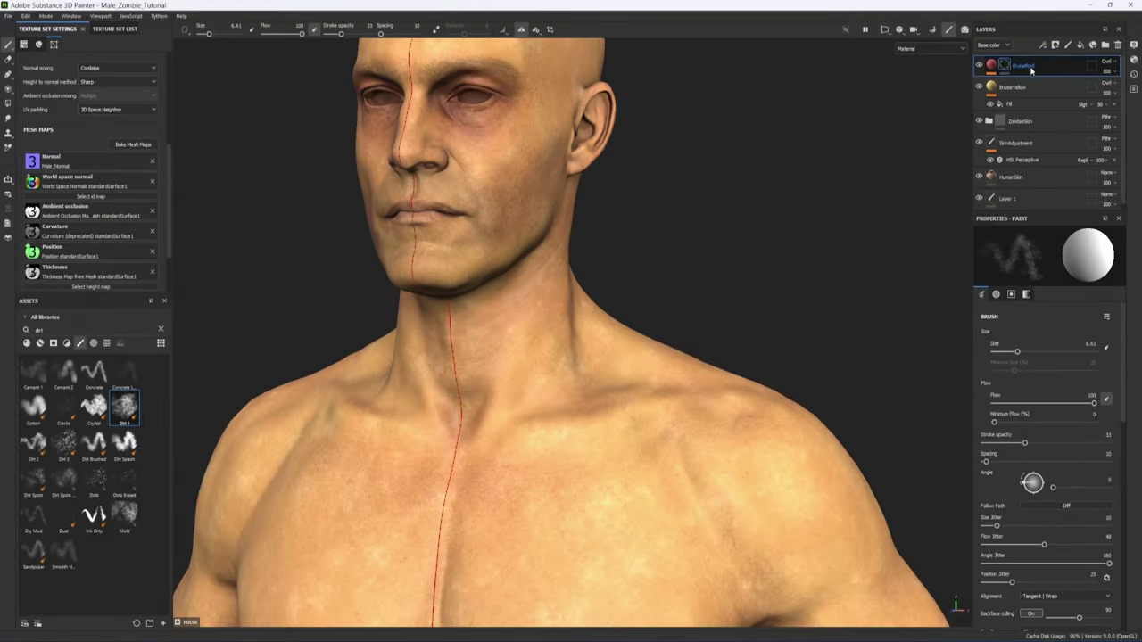
Step: Add a Fill effect to BruiseRed's mask and use the Clouds 3 texture as its grayscale
click(1004, 66)
click(1044, 45)
click(1063, 79)
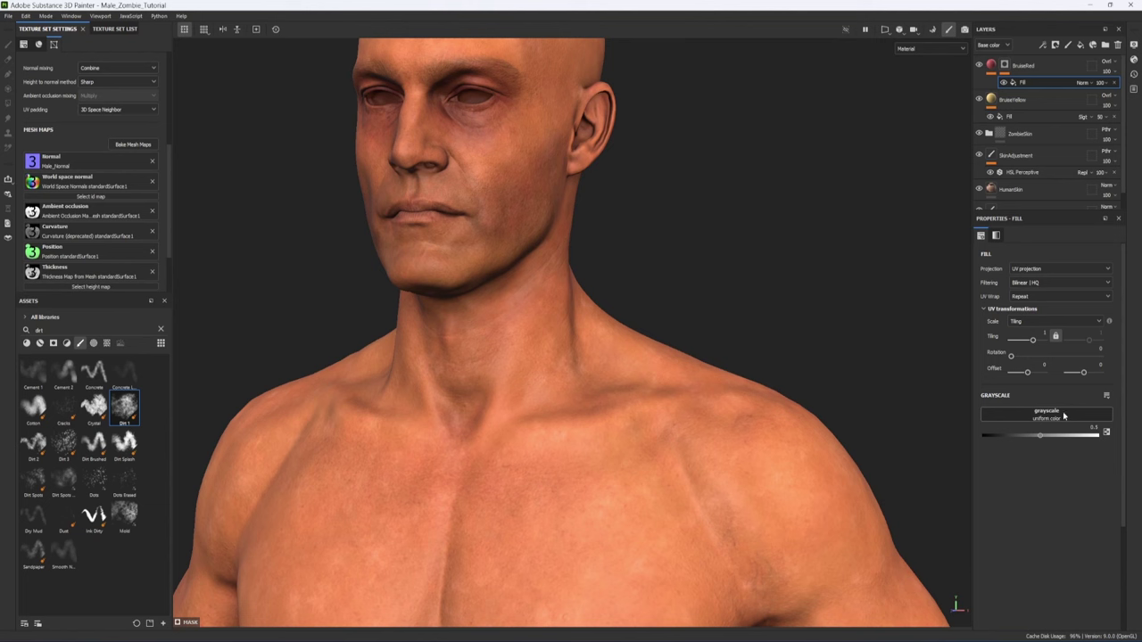
click(1039, 419)
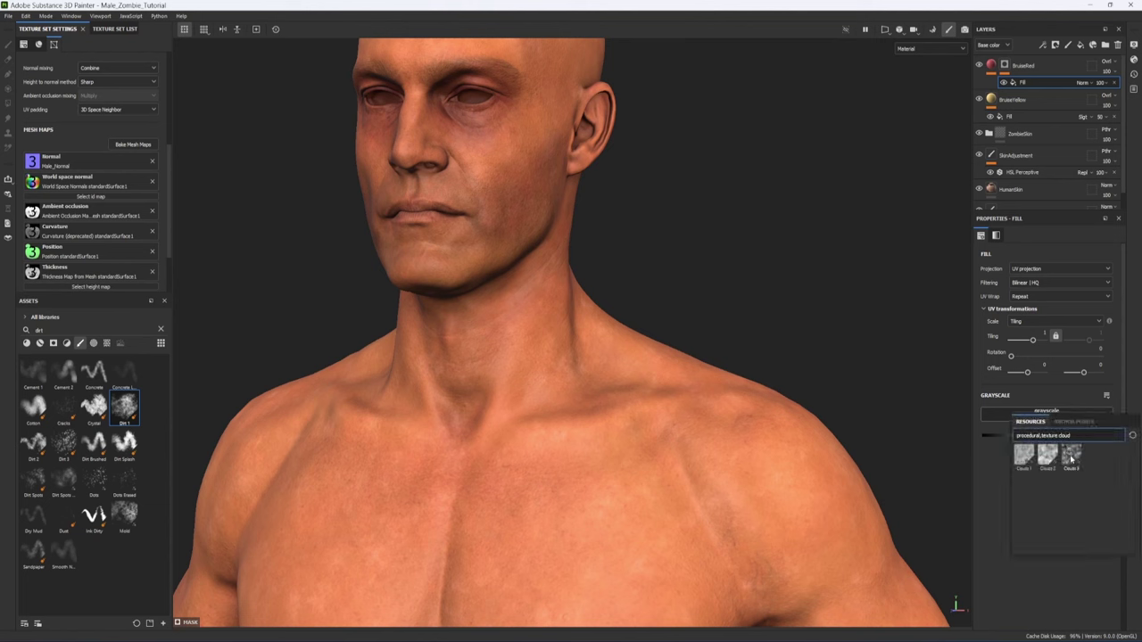
click(1071, 457)
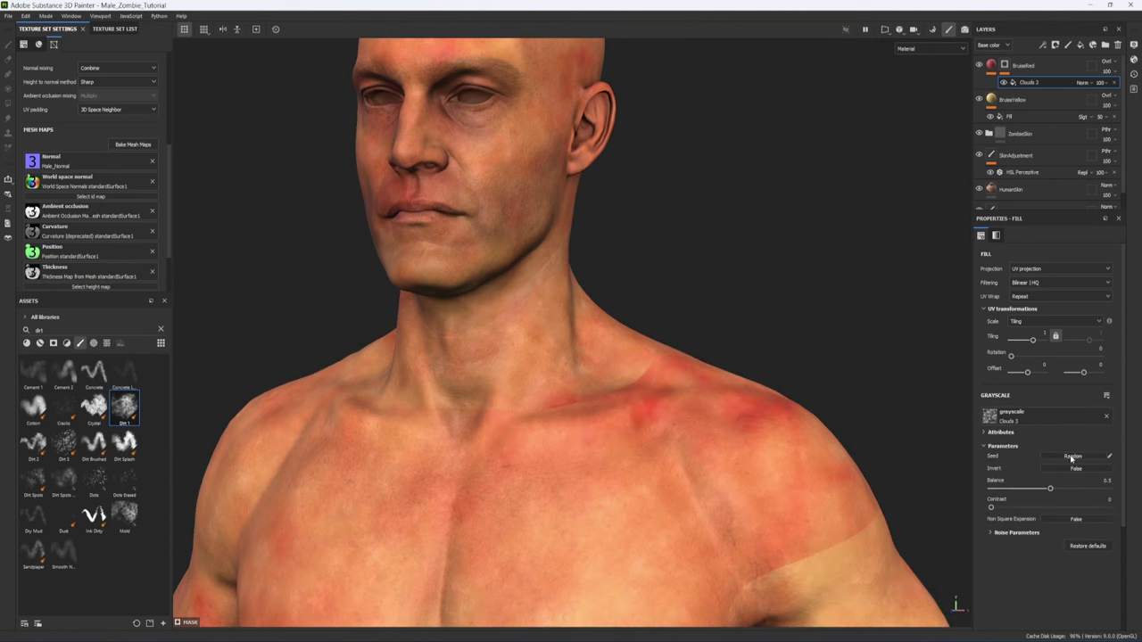
Step: Set the Clouds 3 mask fill to Tri-planar projection with tiling 13.87, and raise its contrast and balance to 0.58
click(1026, 270)
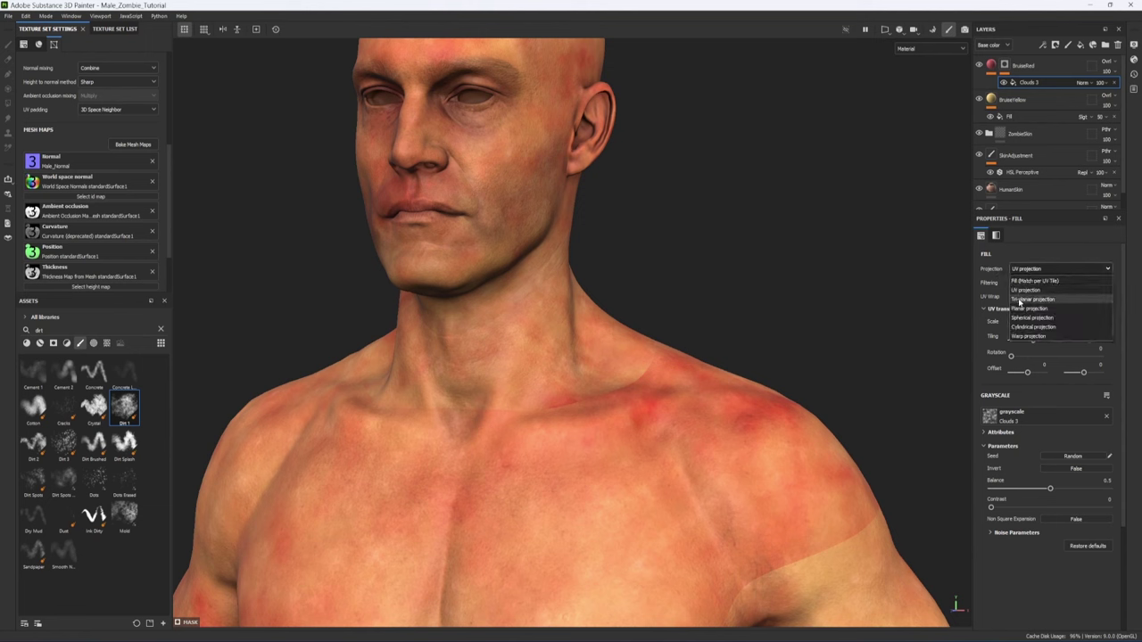
click(1019, 301)
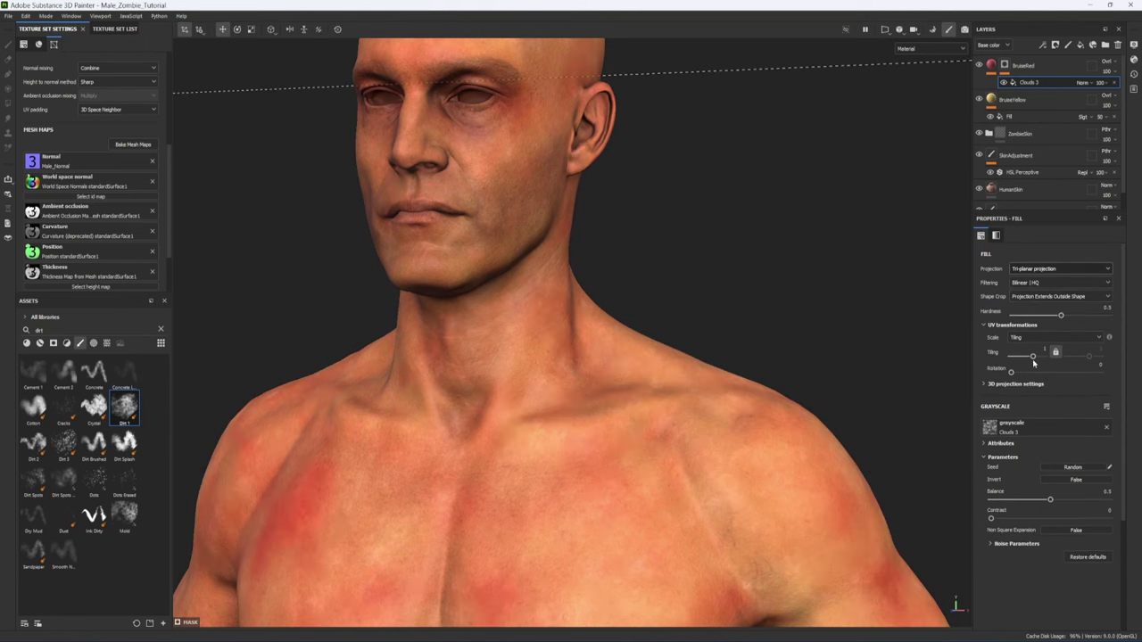
drag(1033, 356, 1040, 360)
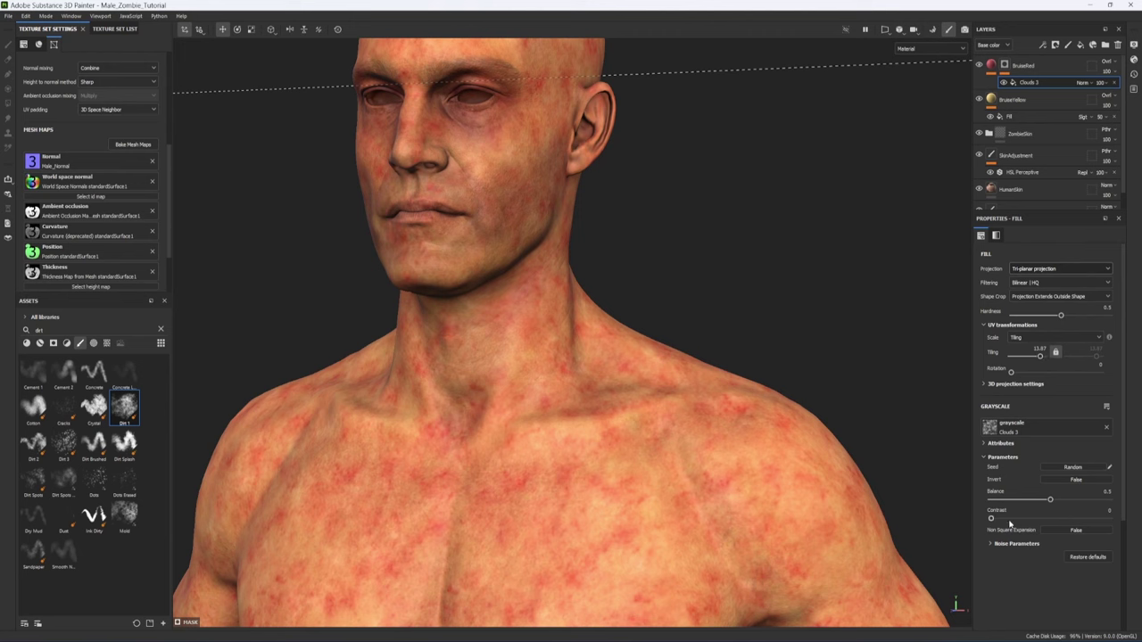
drag(992, 518, 1059, 499)
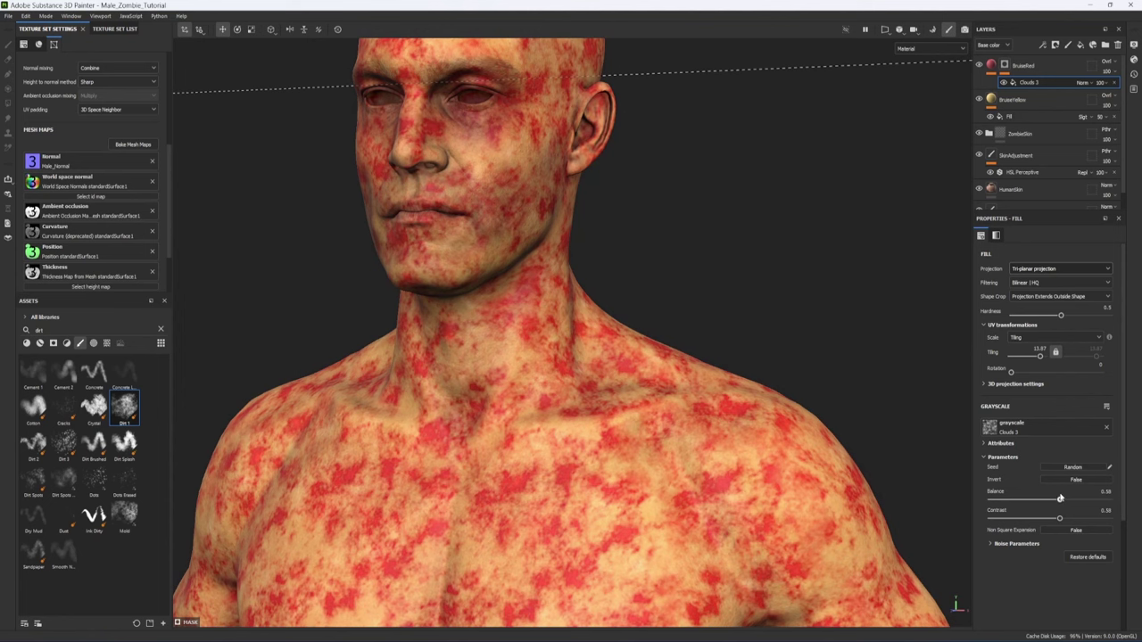
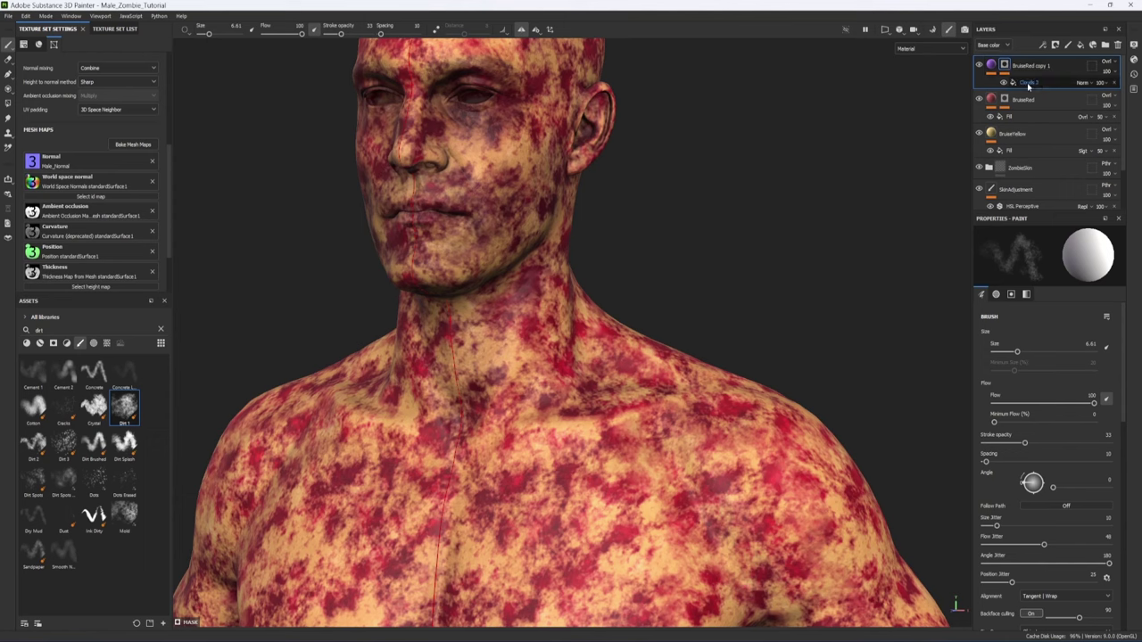
Step: Lower the tiling of the purple bruise copy's Clouds 3 mask fill and rename that layer BruisePurple
click(1024, 82)
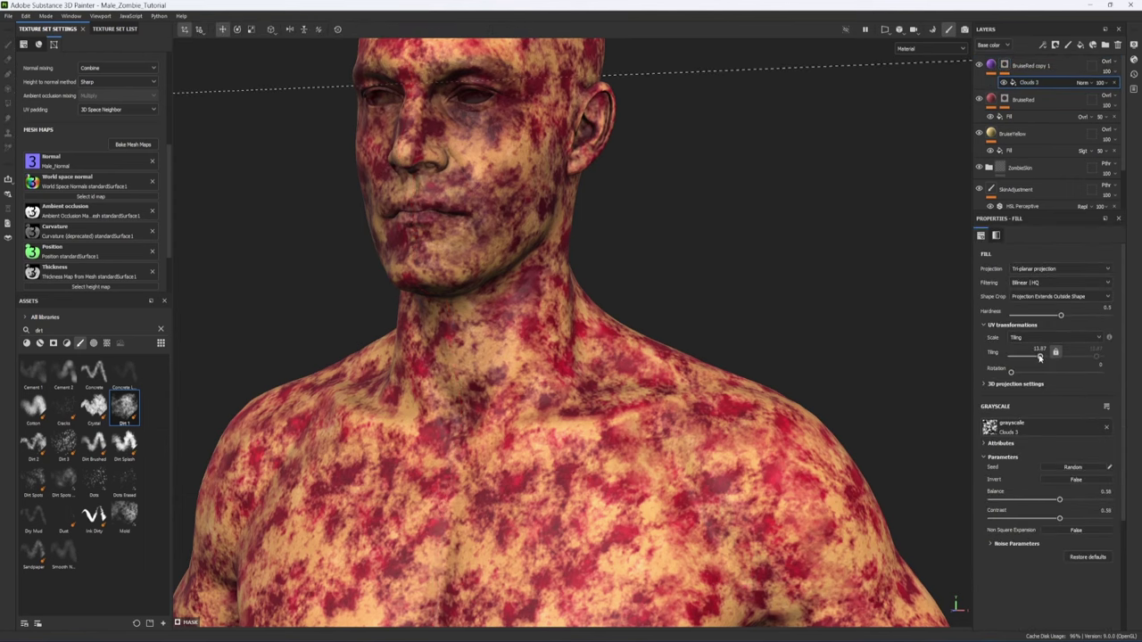
drag(1039, 357, 1038, 357)
double_click(1035, 66)
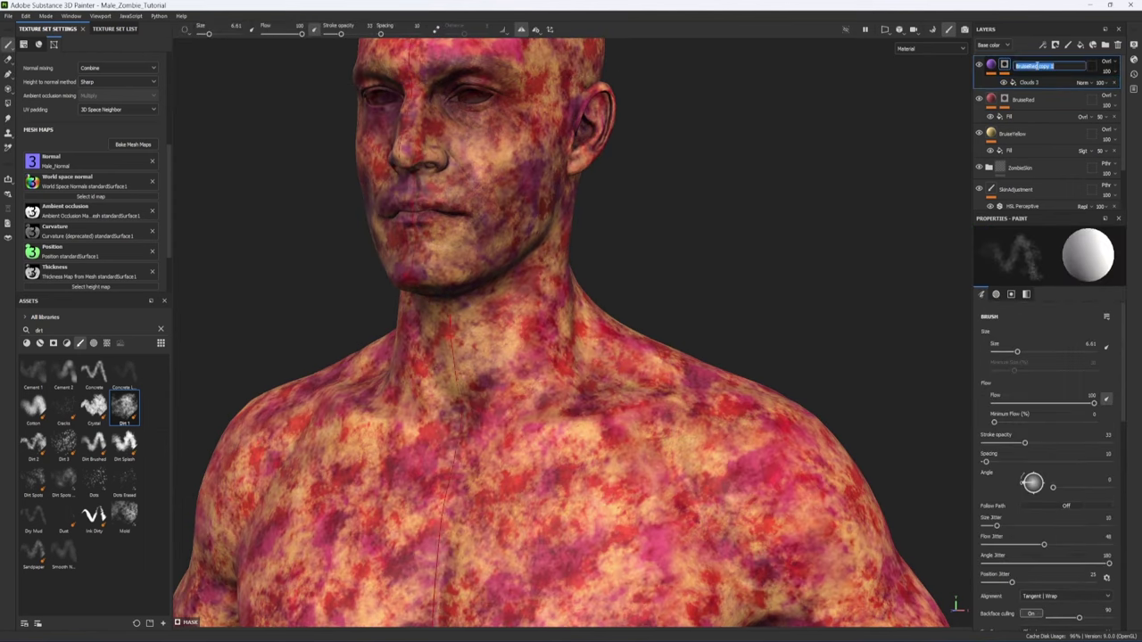
text(BruisePurple)
key(Return)
Step: Duplicate the BruiseRed layer, move the copy above BruisePurple and rename it RedVeins
alt+drag(628, 330, 606, 473)
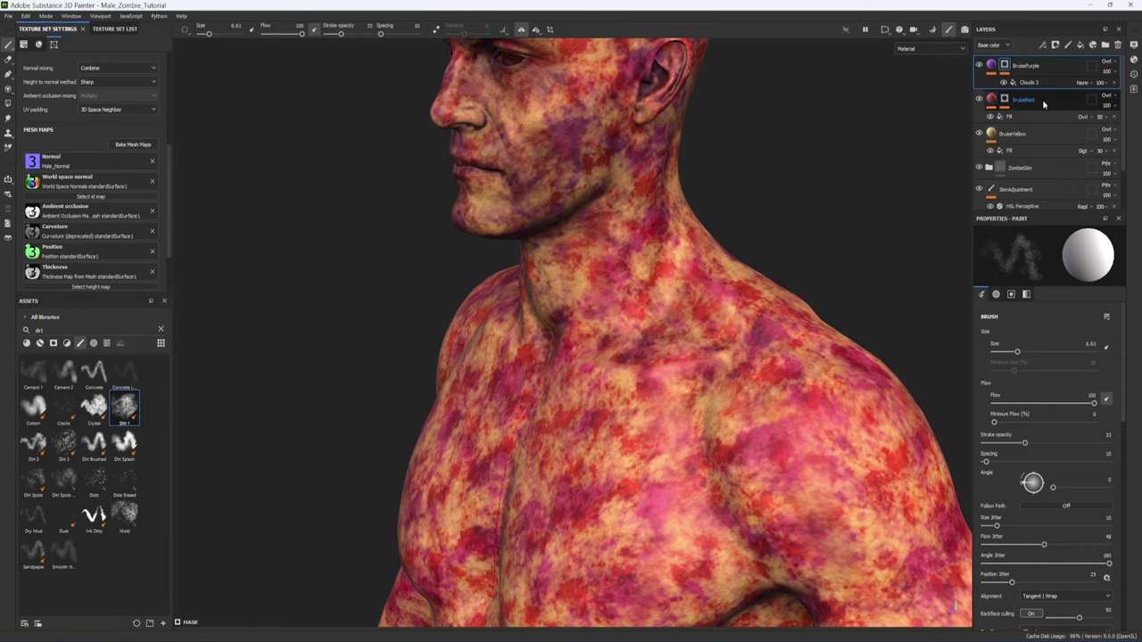
alt+middle_drag(718, 243, 776, 455)
scroll(816, 444, up, 3)
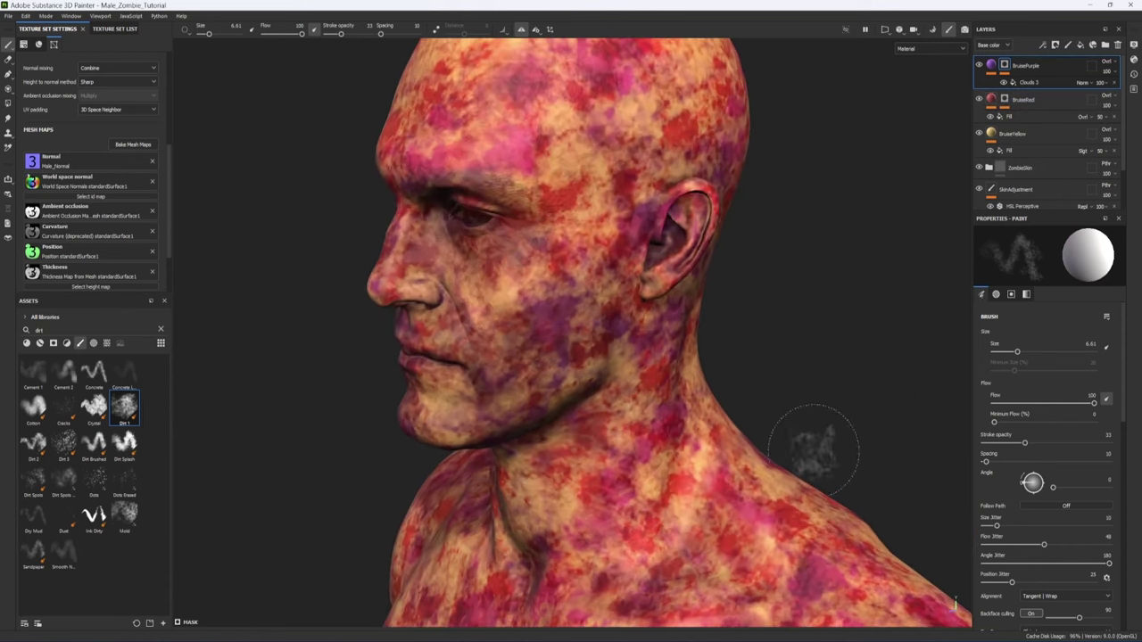
click(1060, 105)
key(ctrl+d)
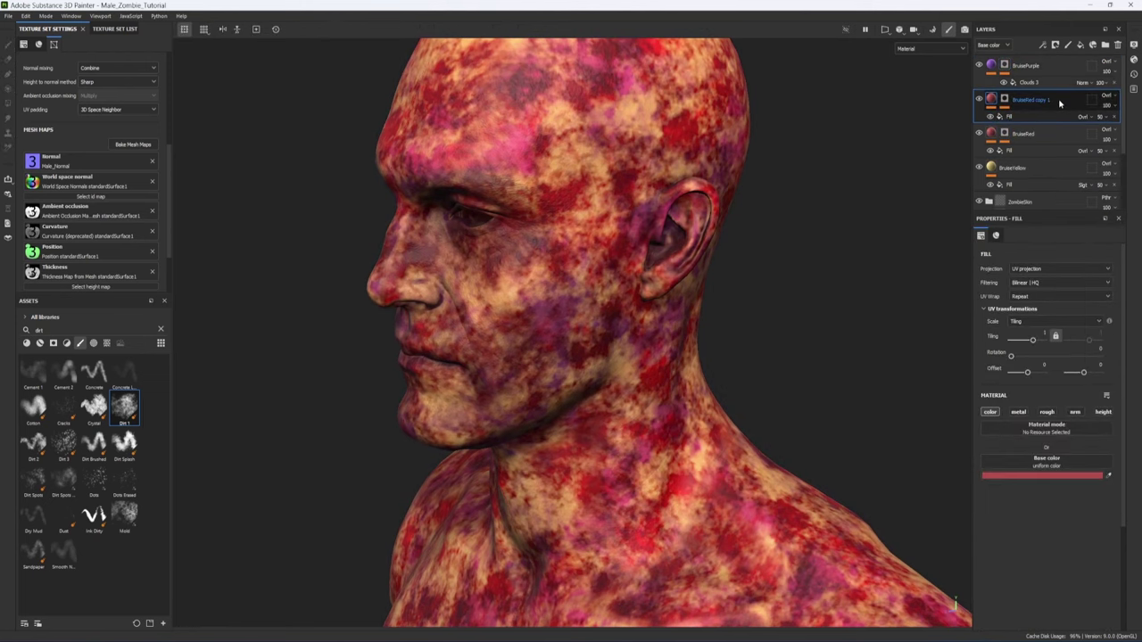
drag(1058, 99, 1035, 64)
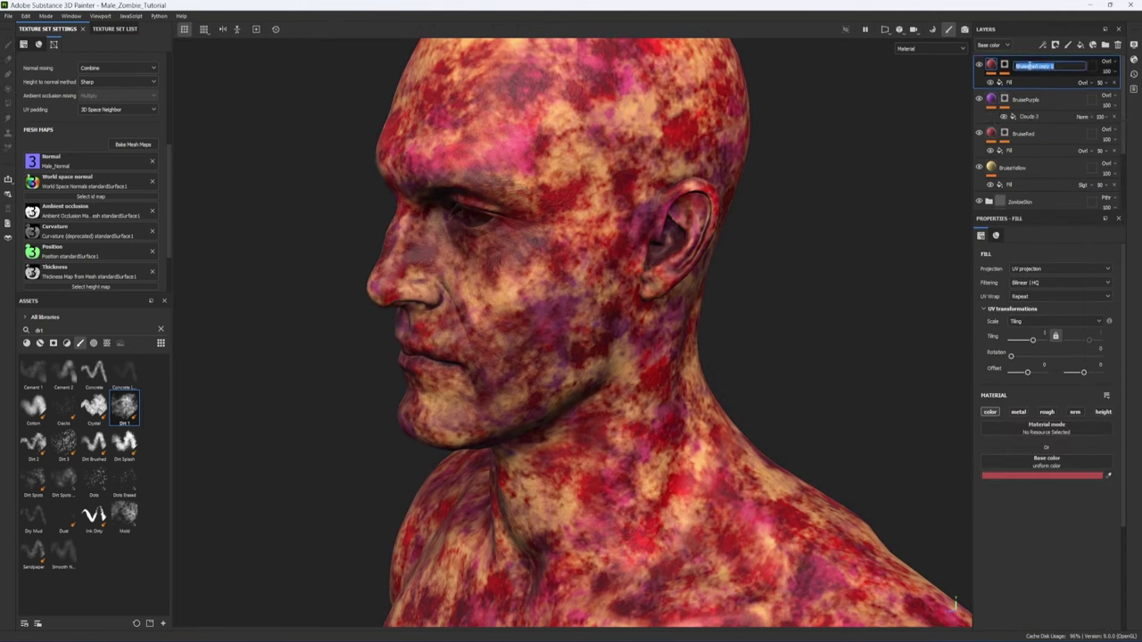
double_click(1026, 65)
text(RedVeins)
key(Return)
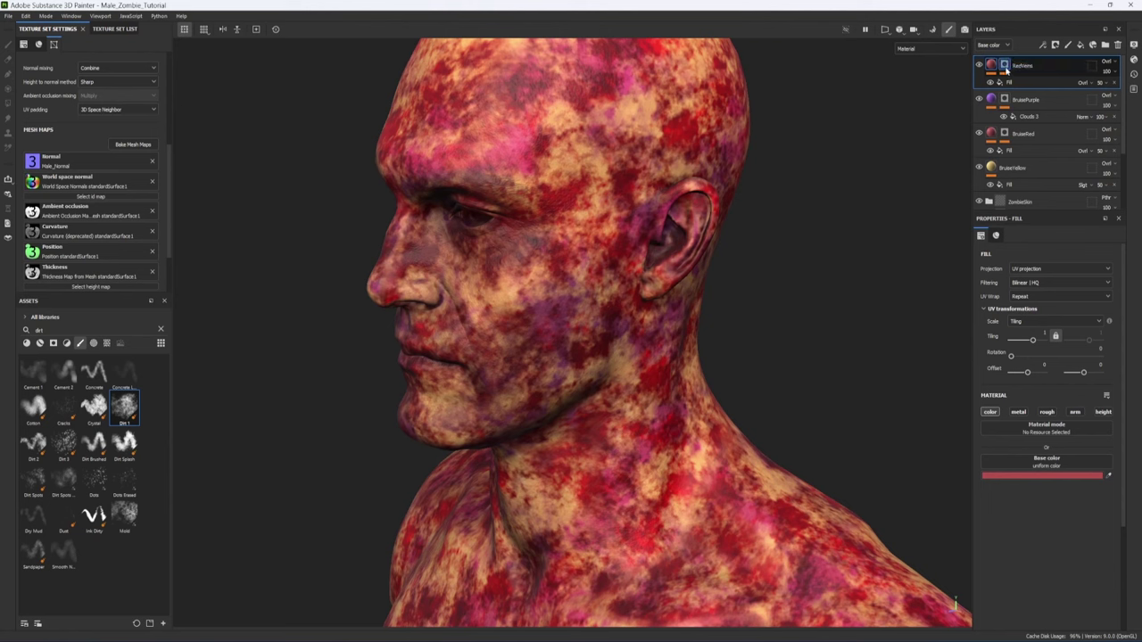
Step: Replace the Clouds 3 texture in the RedVeins layer's mask fill with the Plasma texture
click(1005, 68)
click(1023, 84)
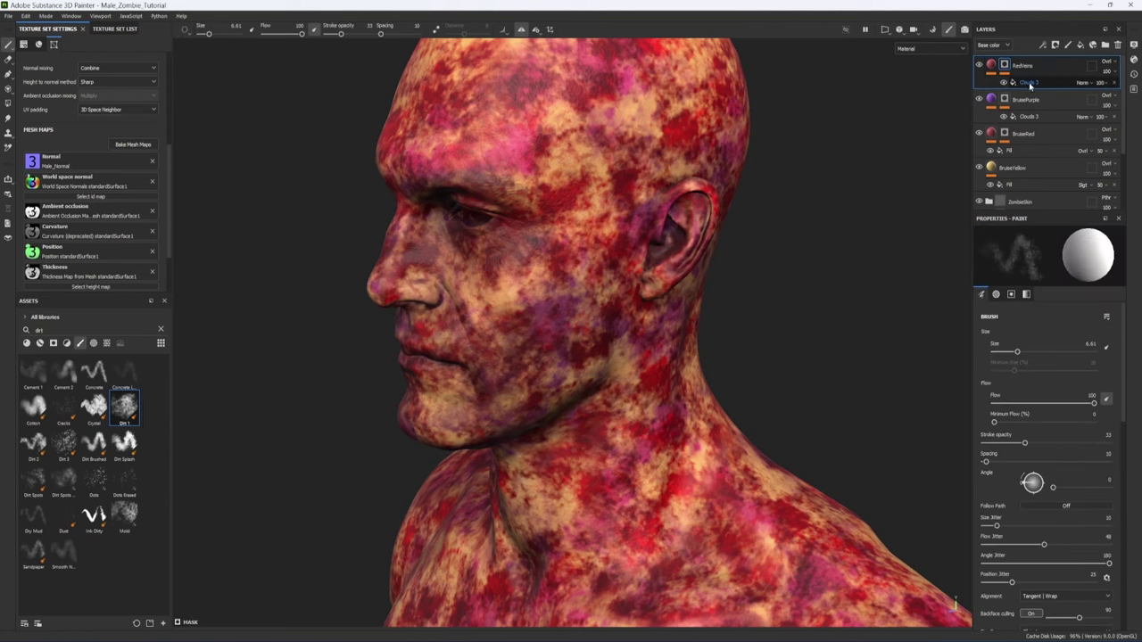
click(1030, 83)
click(1035, 431)
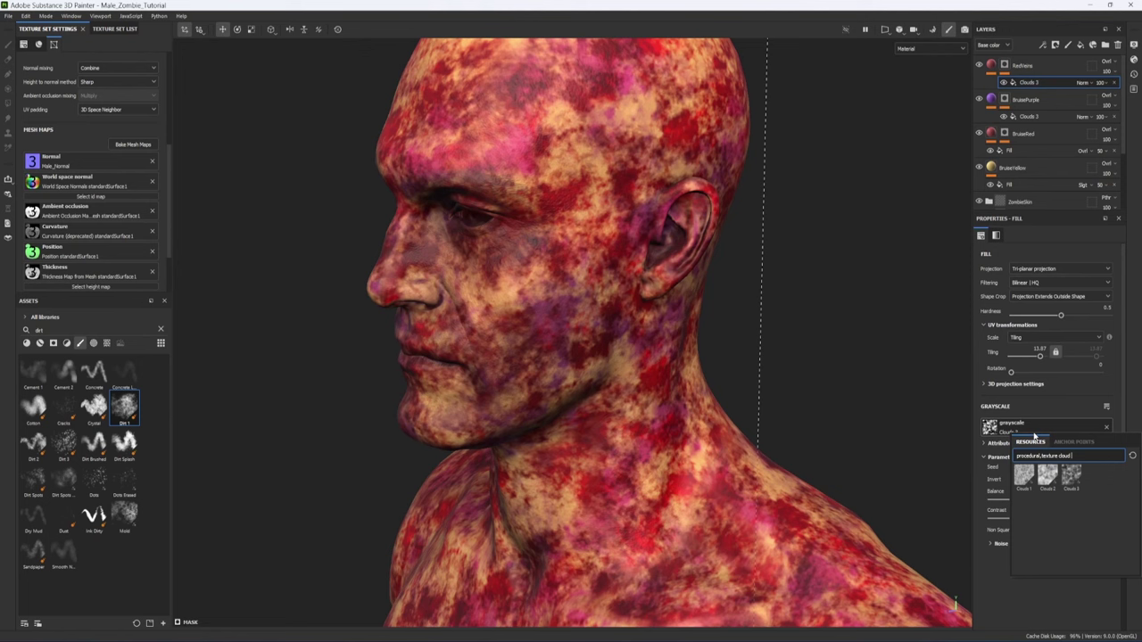
double_click(1064, 456)
text(plasma)
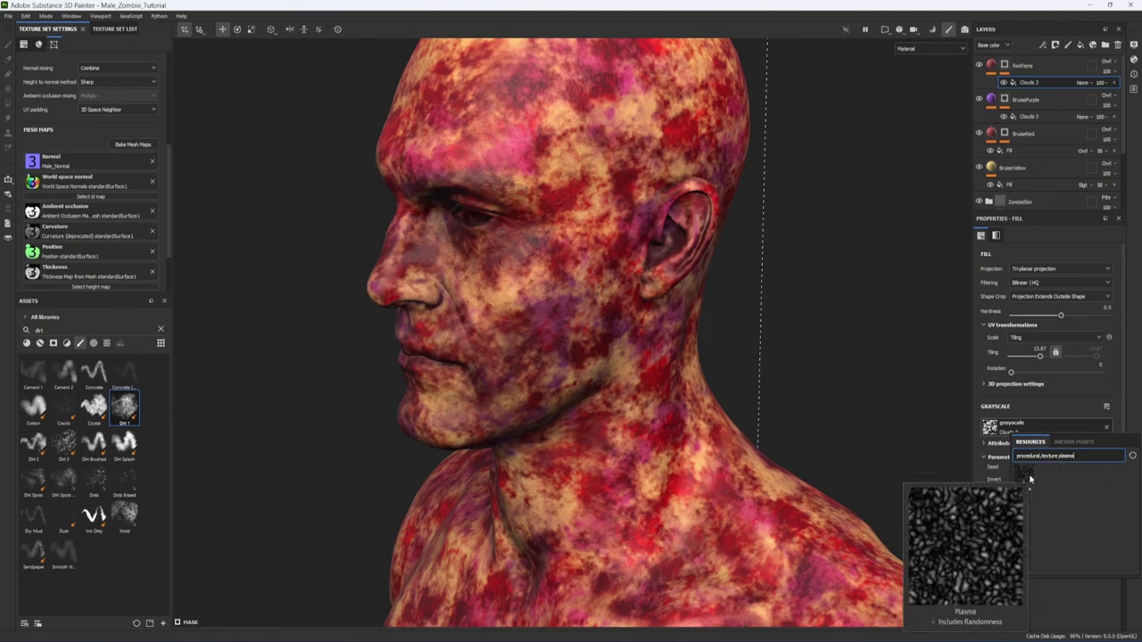
click(1030, 479)
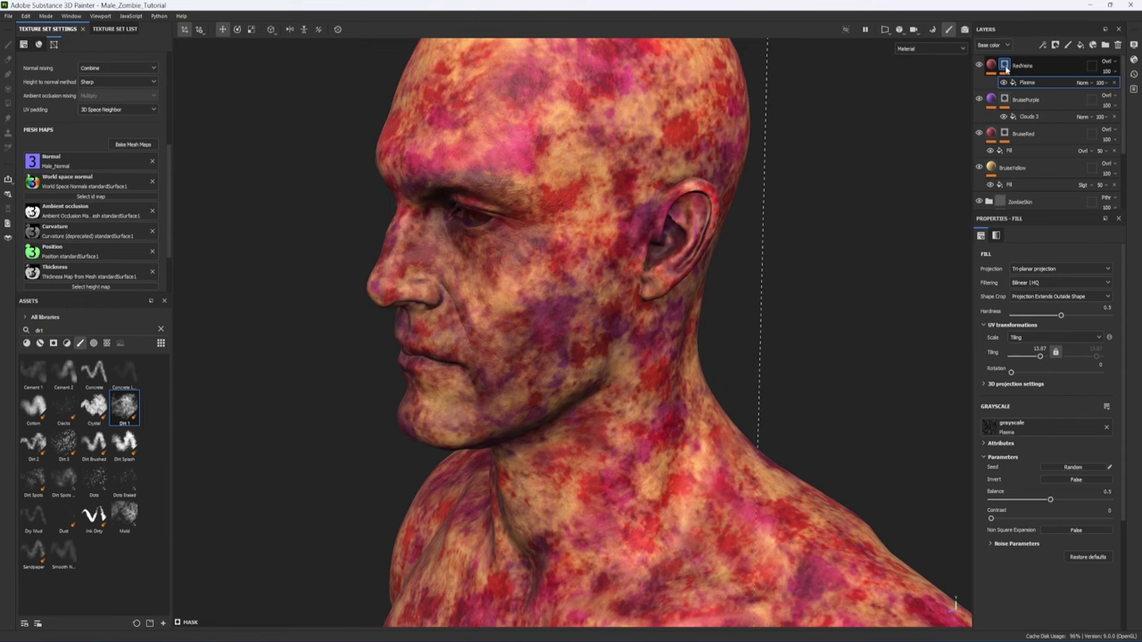
Step: Invert the RedVeins mask's Plasma fill and set its balance to 0.95 and contrast to 0.31 to form thin vein lines
alt+click(1005, 65)
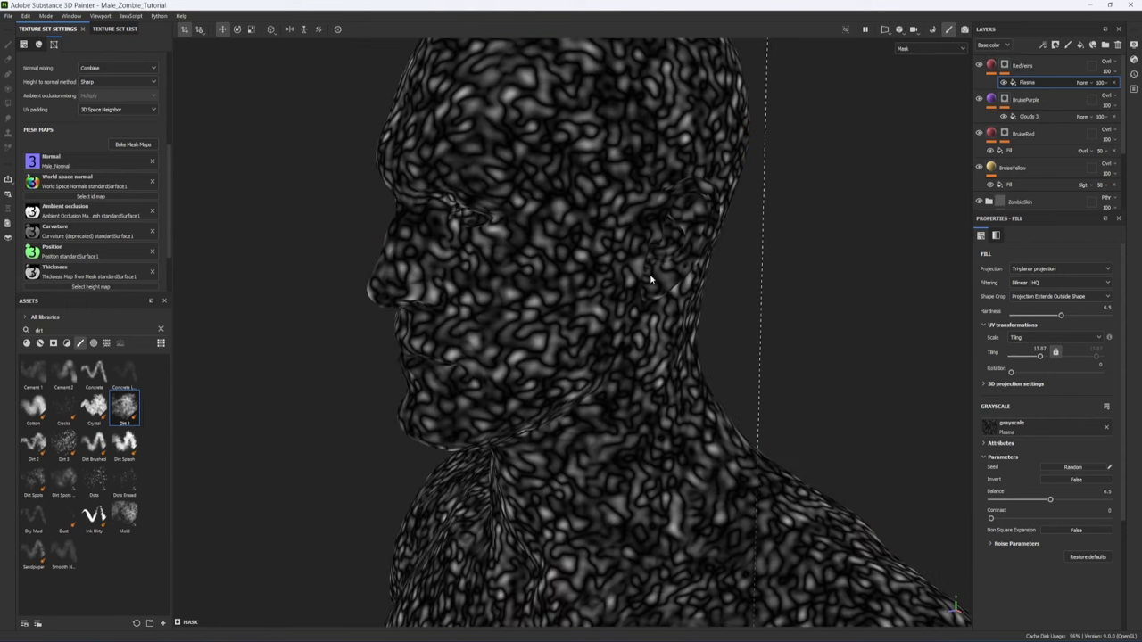
scroll(650, 279, up, 5)
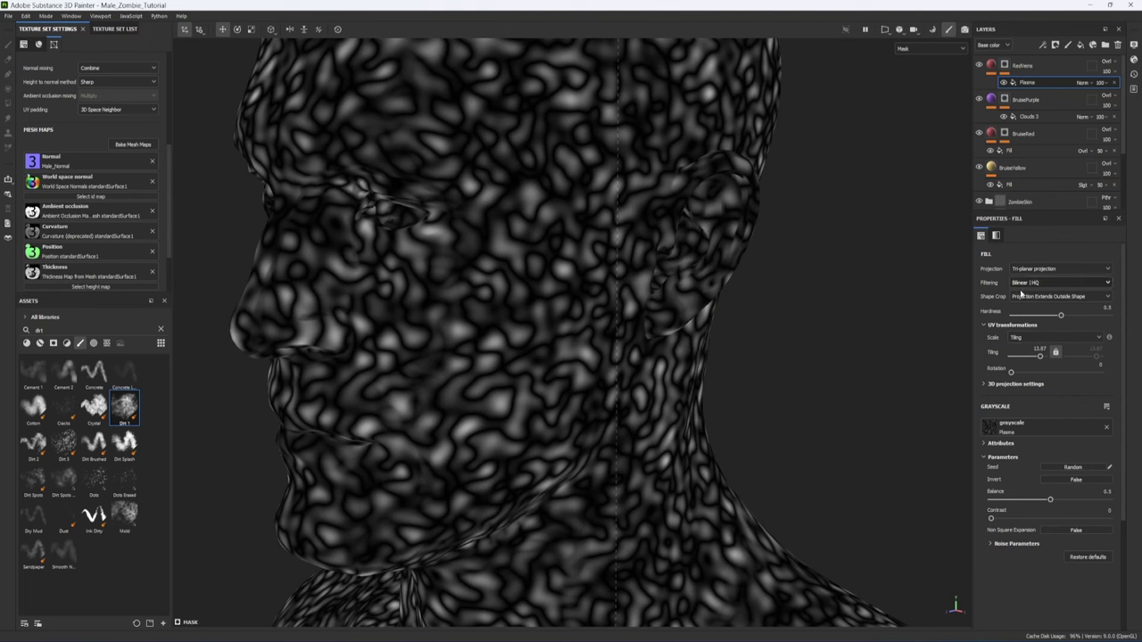
click(1078, 480)
drag(1050, 500, 1038, 500)
drag(990, 519, 1104, 504)
drag(1018, 522, 1027, 519)
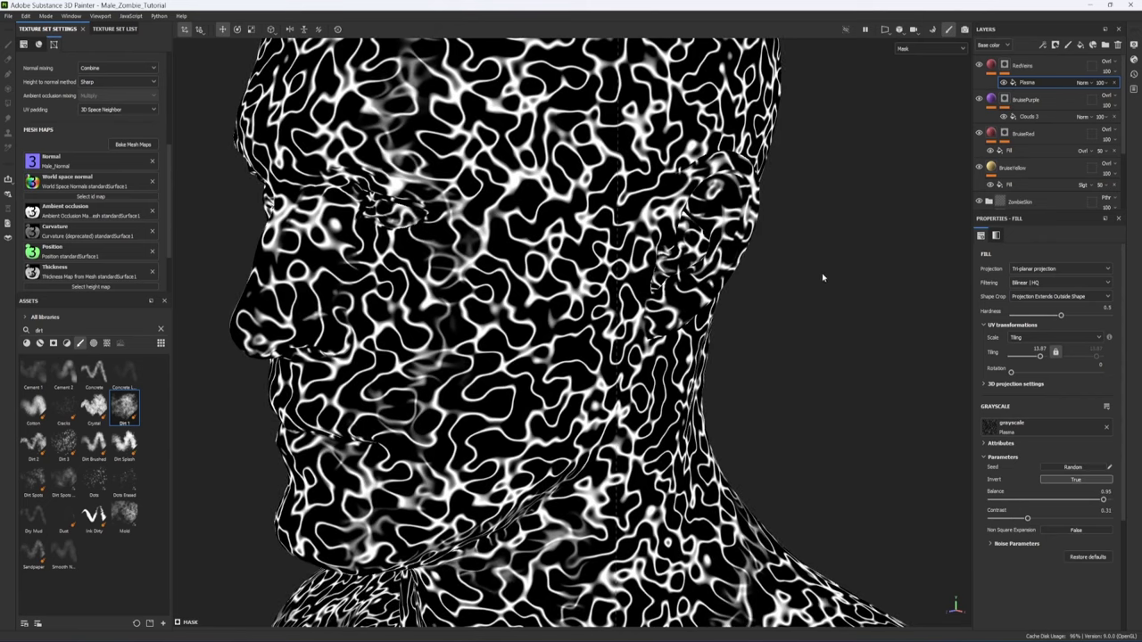
key(m)
alt+middle_drag(630, 355, 633, 386)
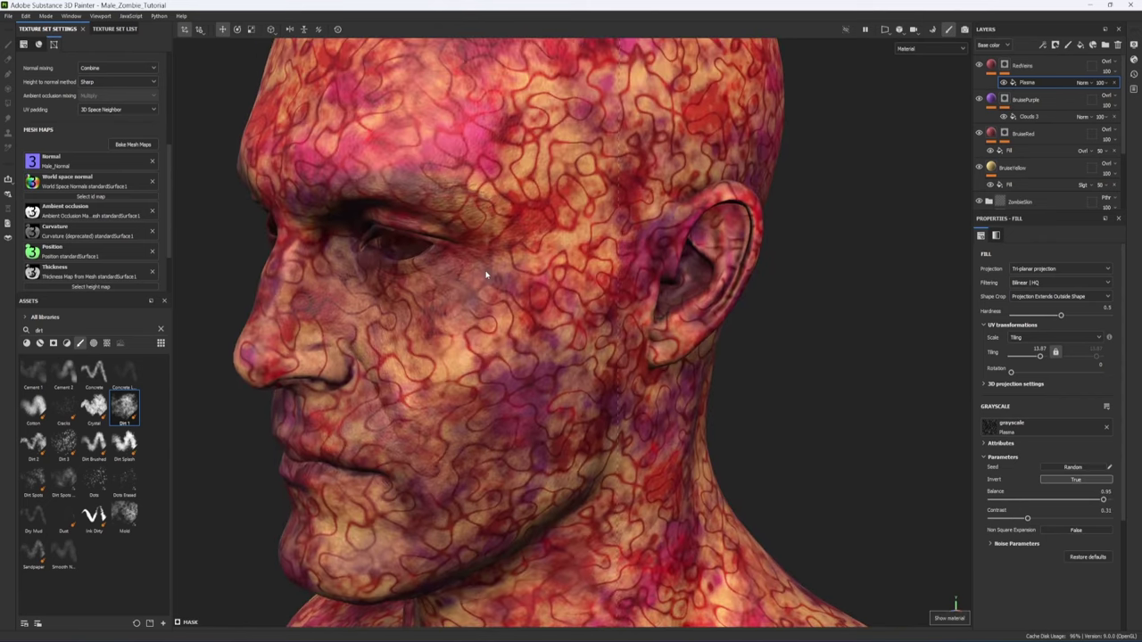
Step: Set the tiling of the RedVeins mask's Plasma fill to 40
click(1040, 348)
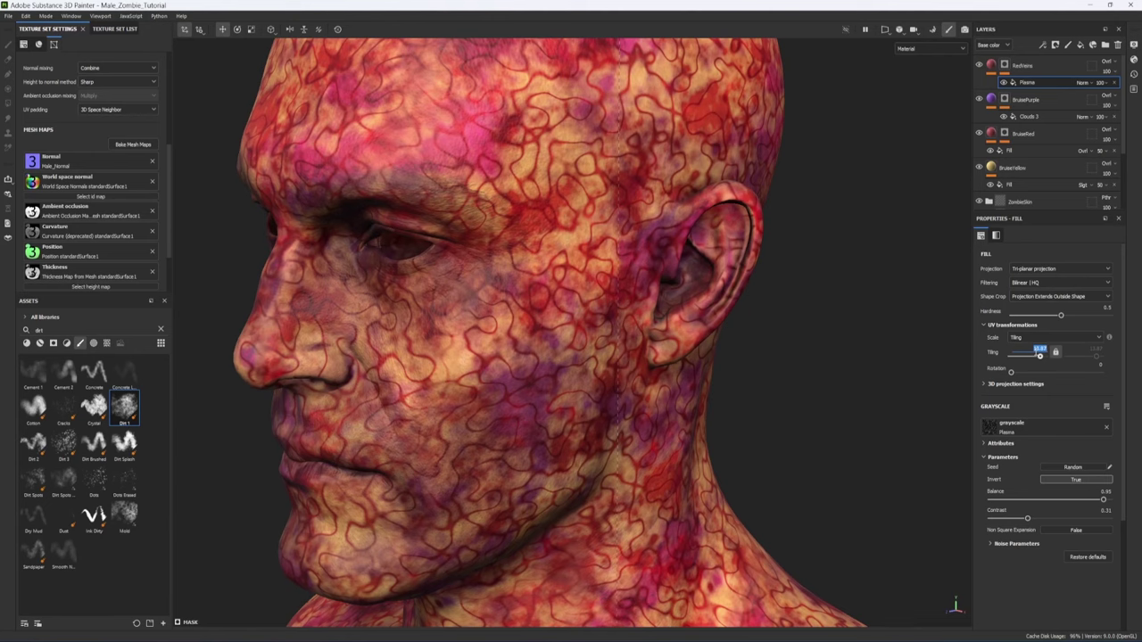
text(30)
key(Return)
alt+right_drag(563, 388, 912, 478)
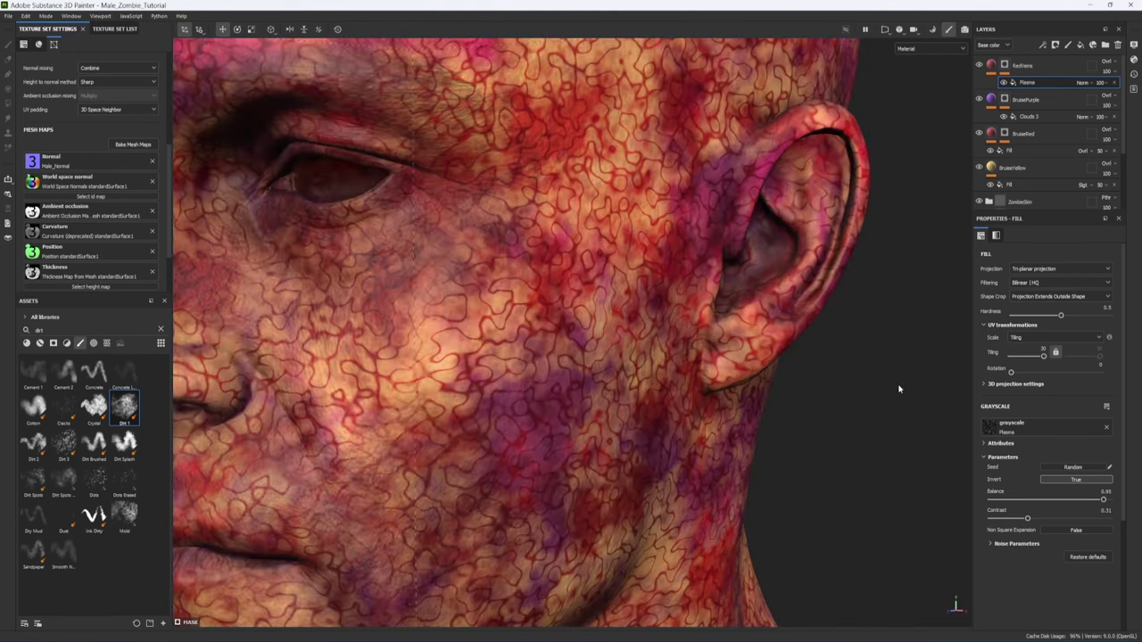
click(1042, 350)
text(40)
key(Return)
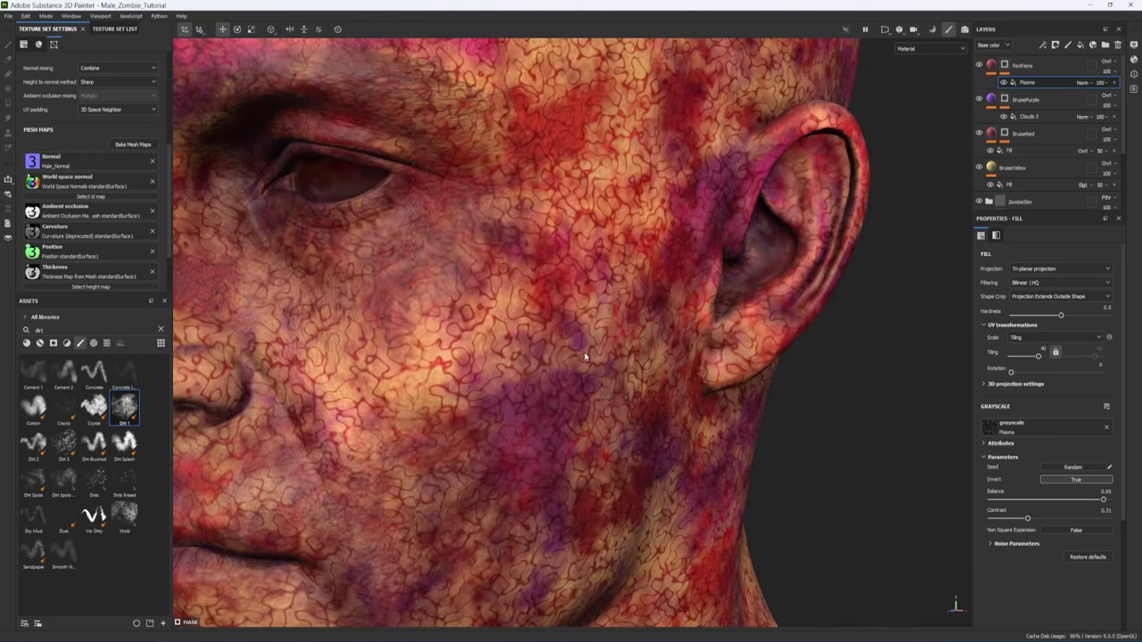
alt+drag(931, 364, 538, 363)
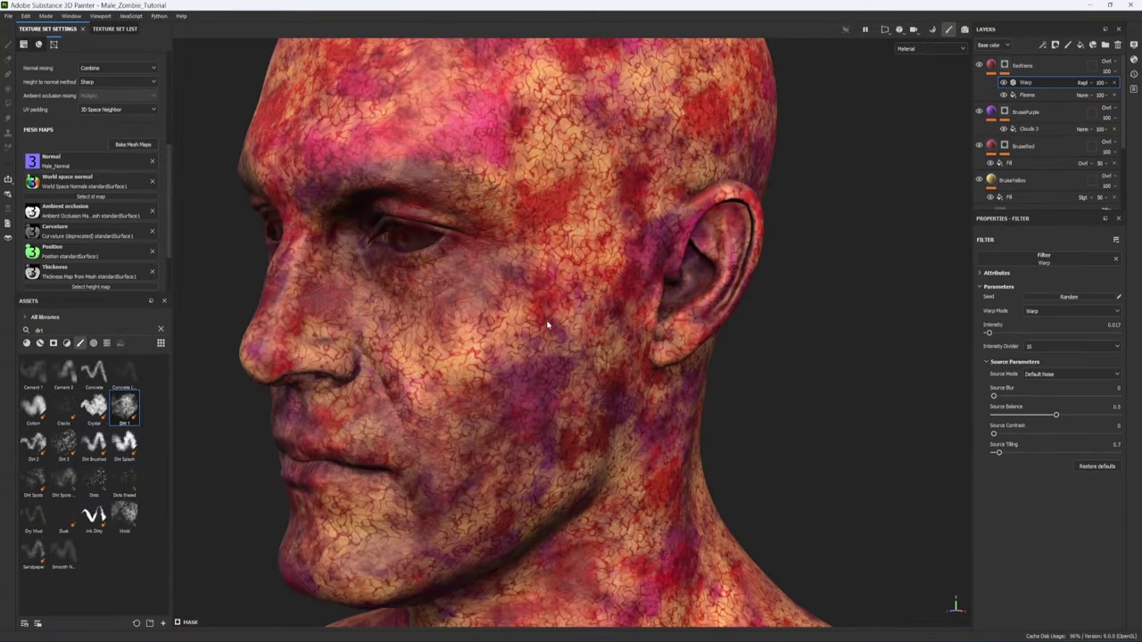
Step: Add a Fill effect above the Warp filter in the RedVeins mask and use Moisture Noise as its grayscale
click(1033, 67)
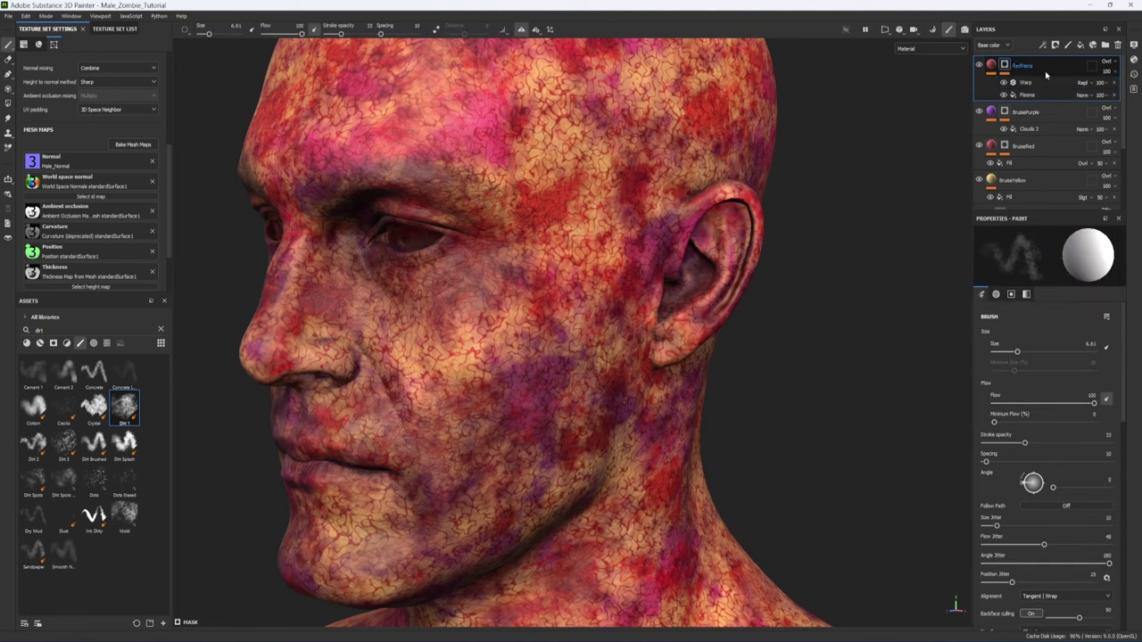
click(1036, 84)
click(1042, 44)
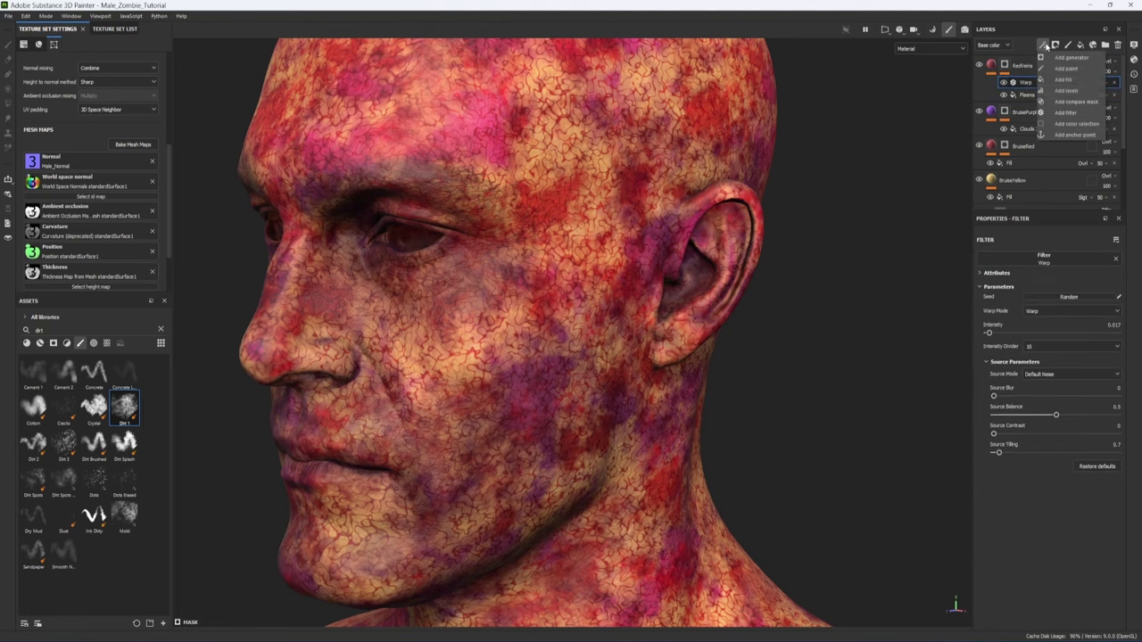
click(1059, 80)
click(1044, 386)
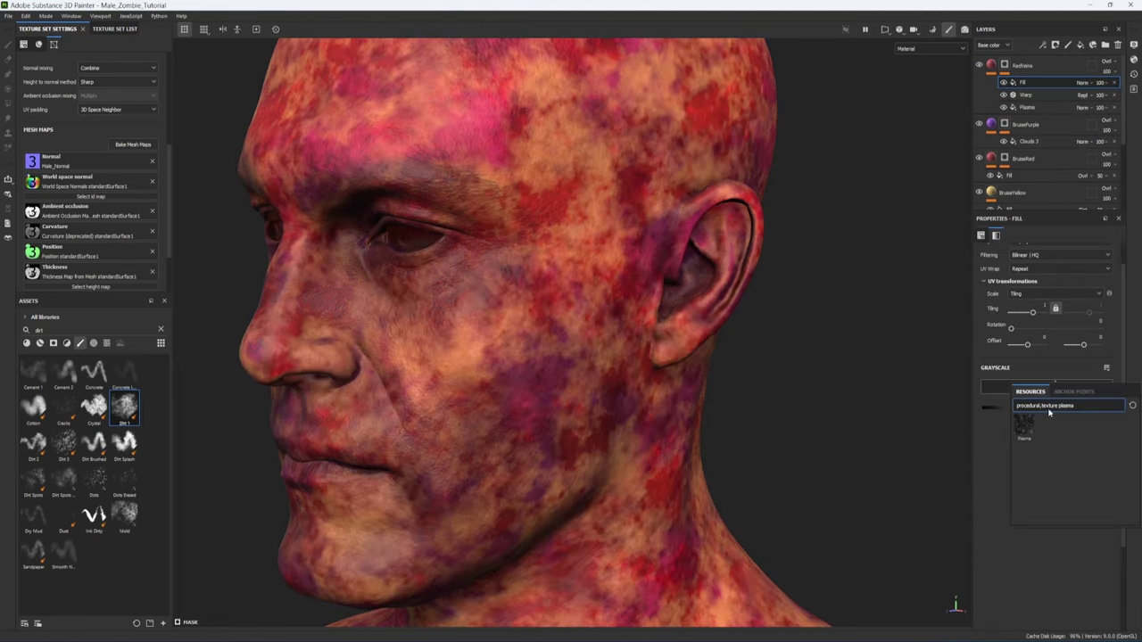
double_click(1069, 406)
text(moisture)
click(1023, 427)
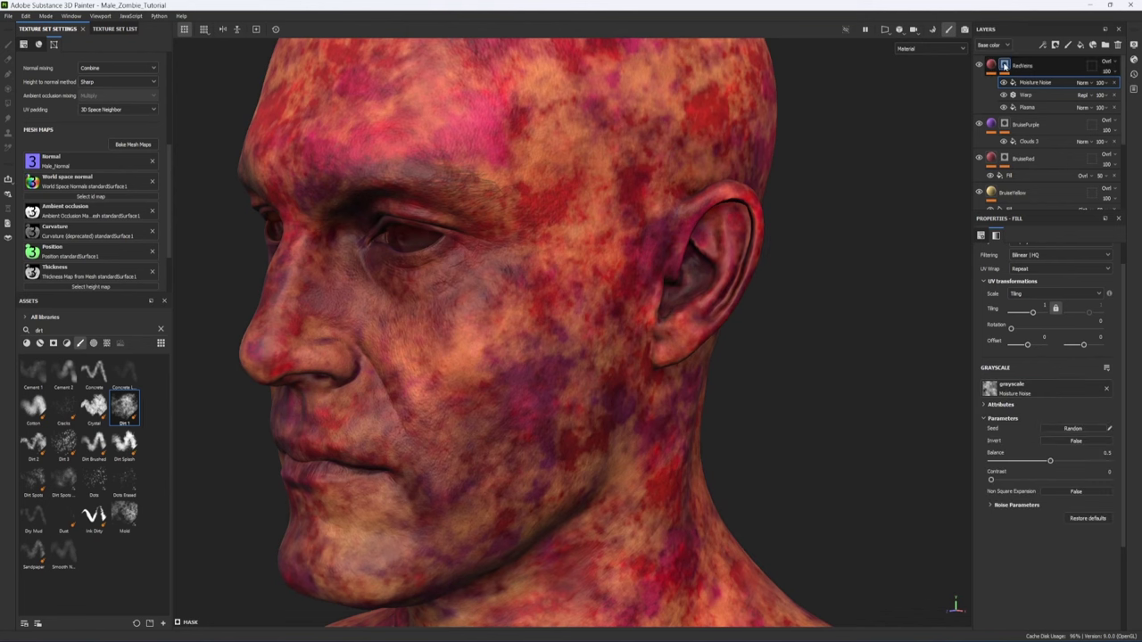
Step: Preview the RedVeins mask and set the Moisture Noise fill's blending mode to Multiply
alt+click(1004, 65)
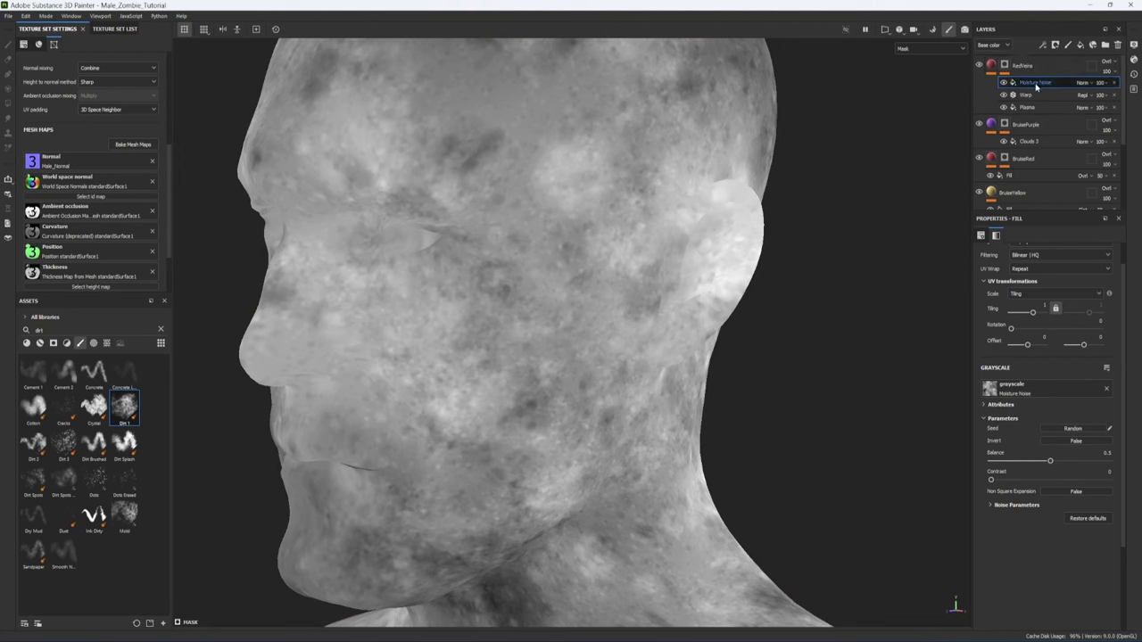
click(1082, 83)
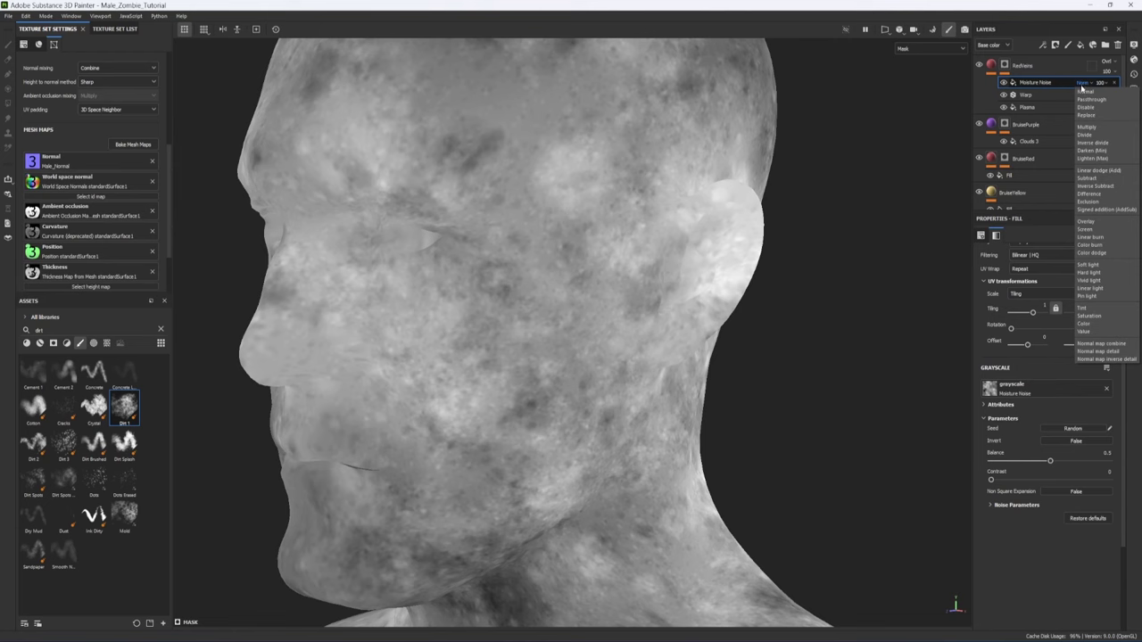
click(1104, 128)
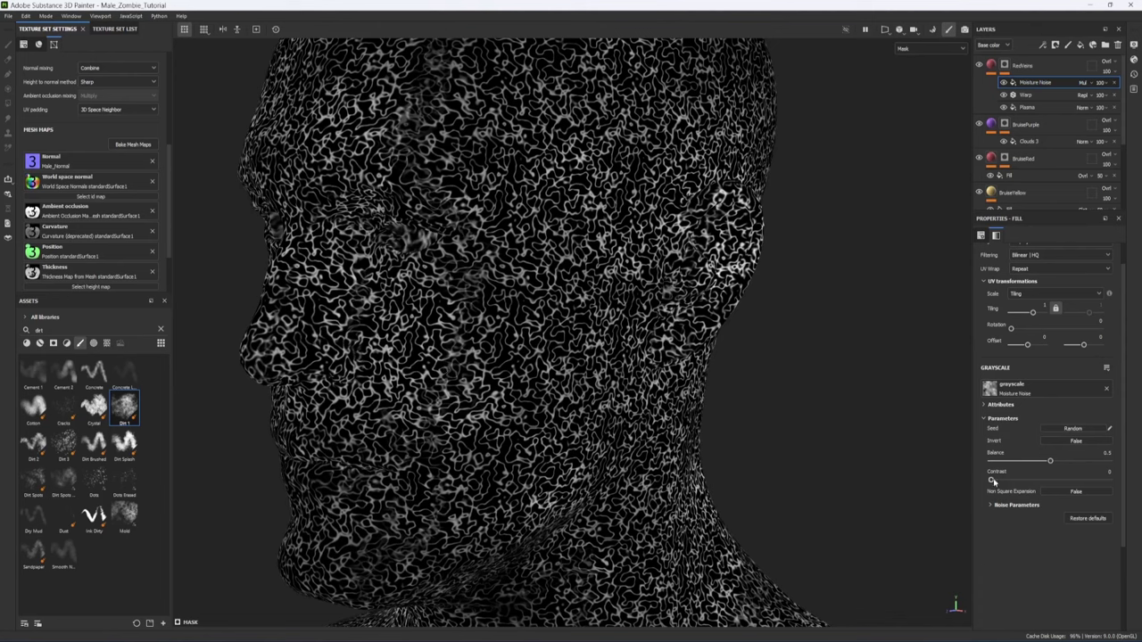
Step: Set the Moisture Noise fill's contrast to 0.77, balance to 0.25 and tiling to 9.87, and check the veins on the material
drag(992, 482, 1081, 480)
drag(1049, 461, 1025, 467)
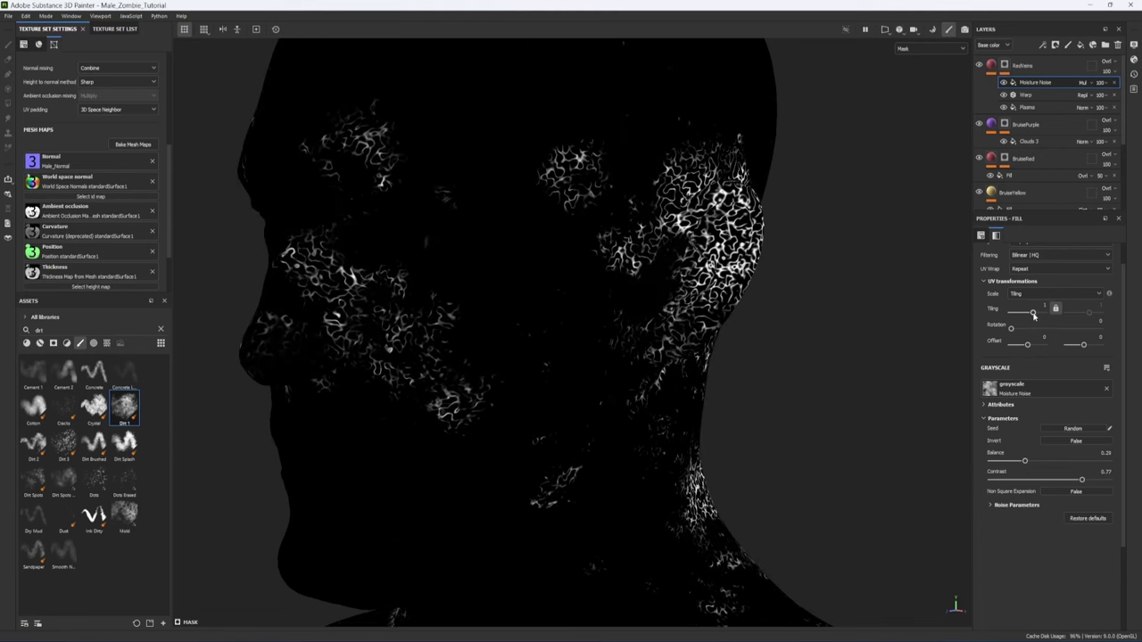
drag(1033, 312, 1039, 314)
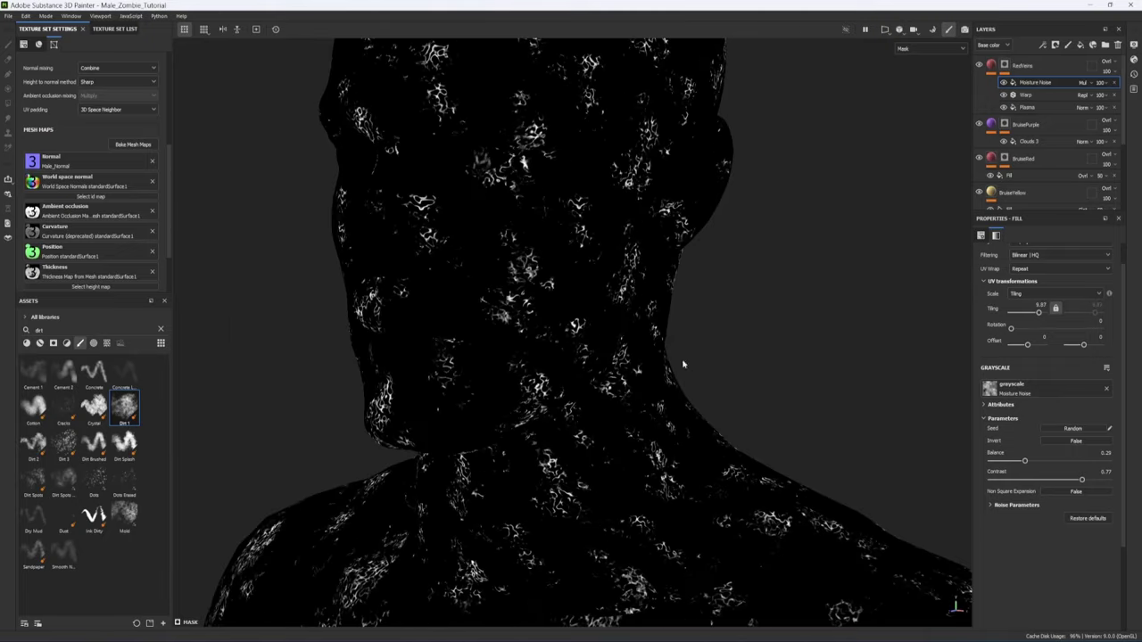
alt+middle_drag(684, 363, 687, 382)
alt+drag(686, 382, 784, 424)
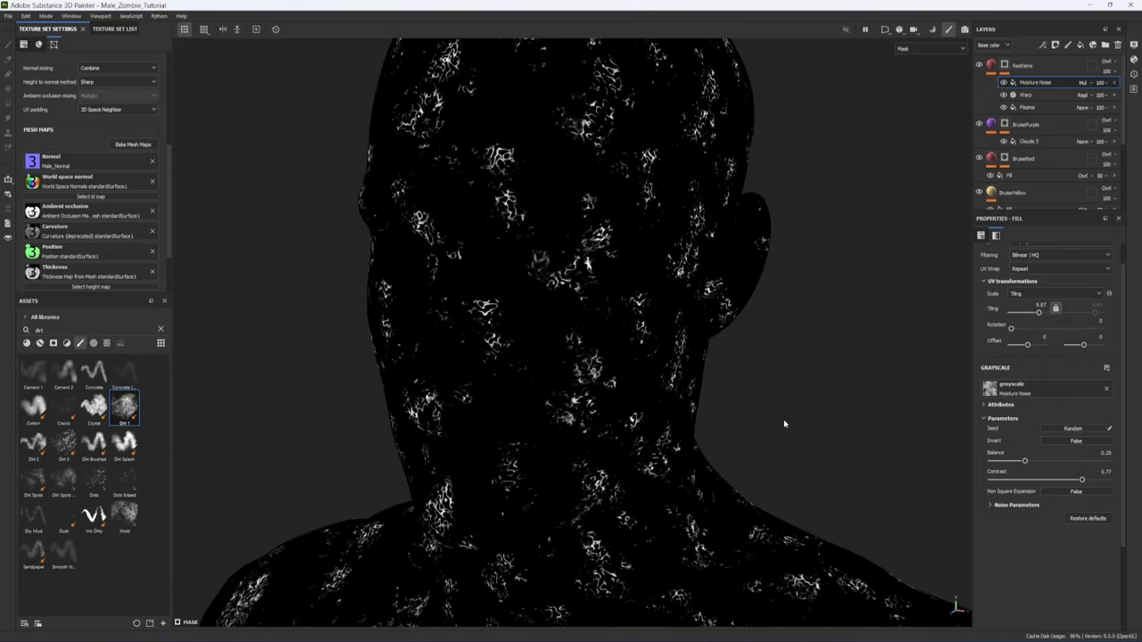
key(m)
scroll(534, 433, up, 6)
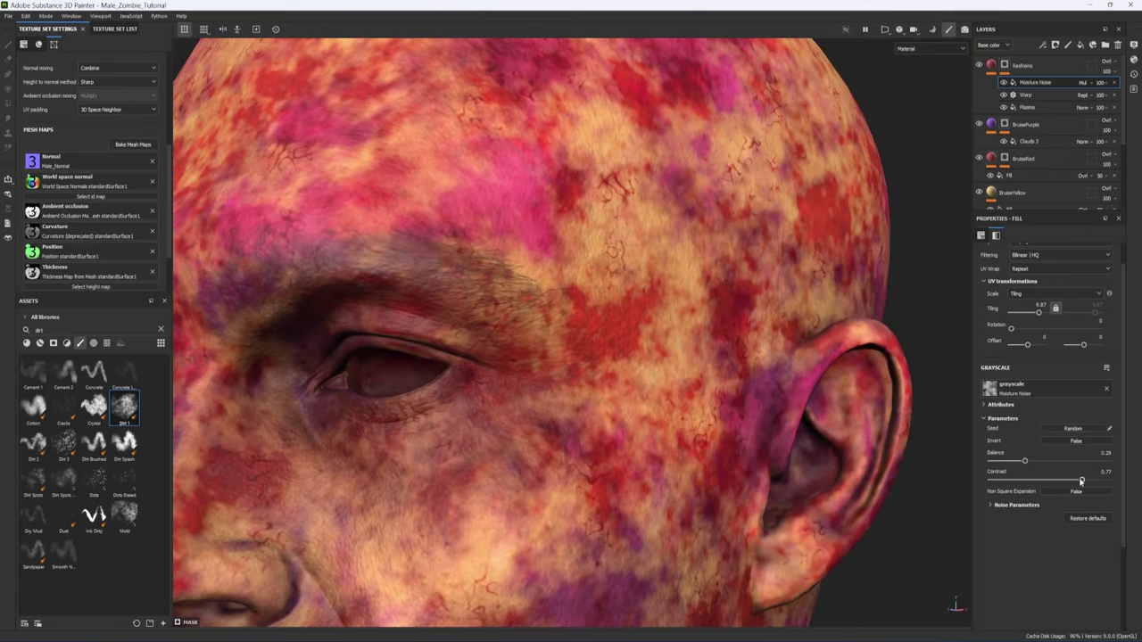
Step: Soften the Moisture Noise fill to contrast 0.22 and balance 0.34, and use Tri-planar projection for it
drag(1081, 481, 1017, 482)
drag(1025, 462, 1033, 462)
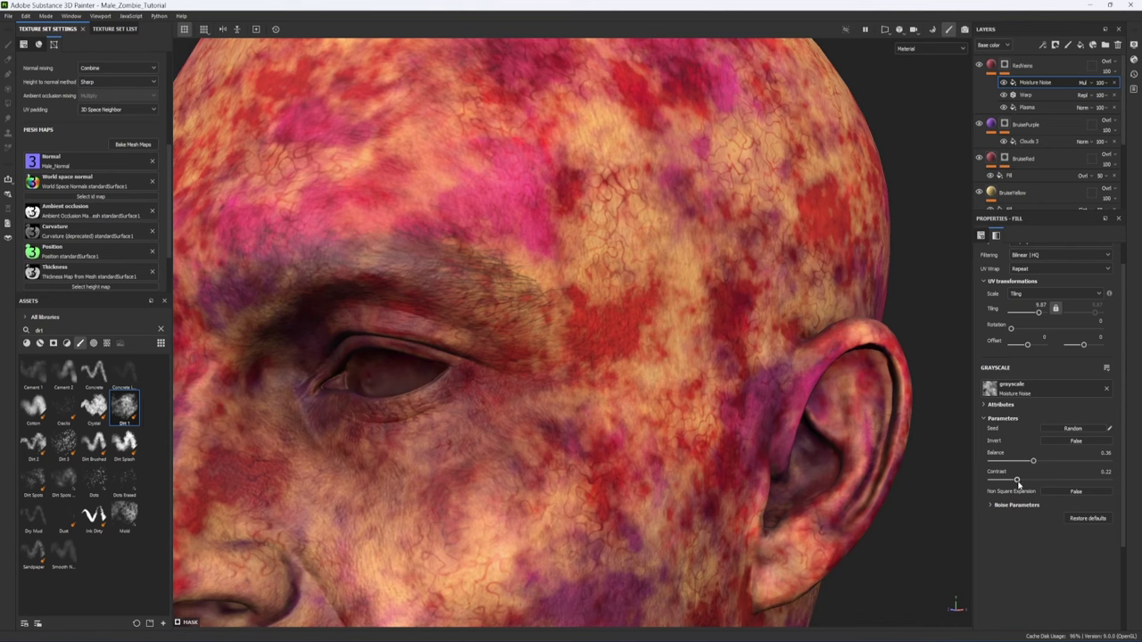
mouse_move(1033, 461)
mouse_down()
mouse_move(1049, 463)
mouse_move(1031, 461)
mouse_up()
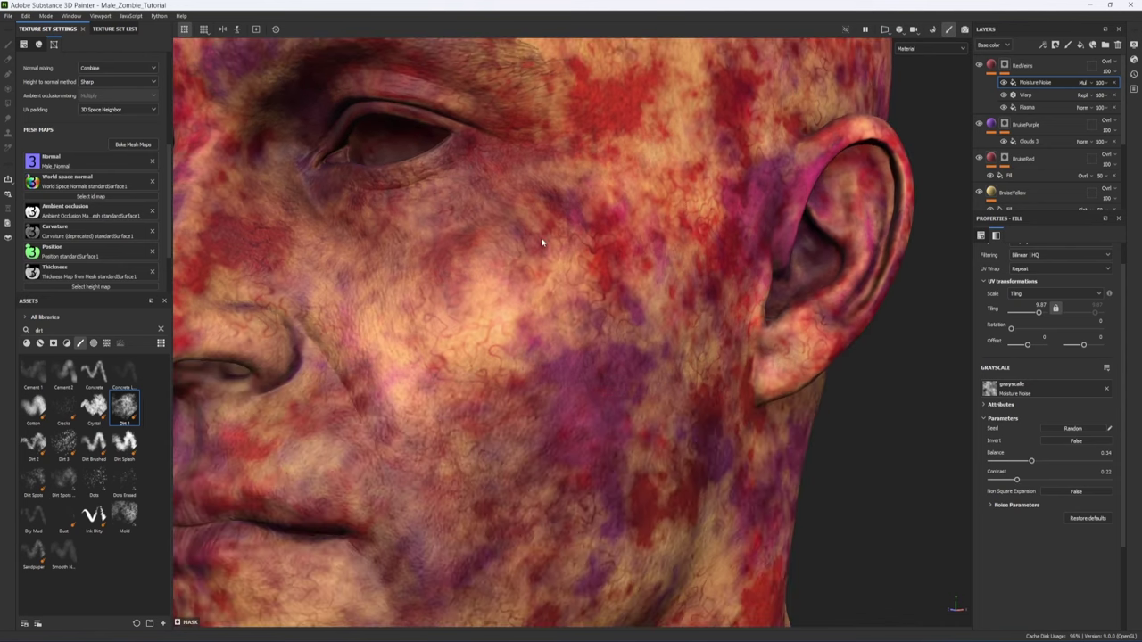
scroll(664, 389, down, 3)
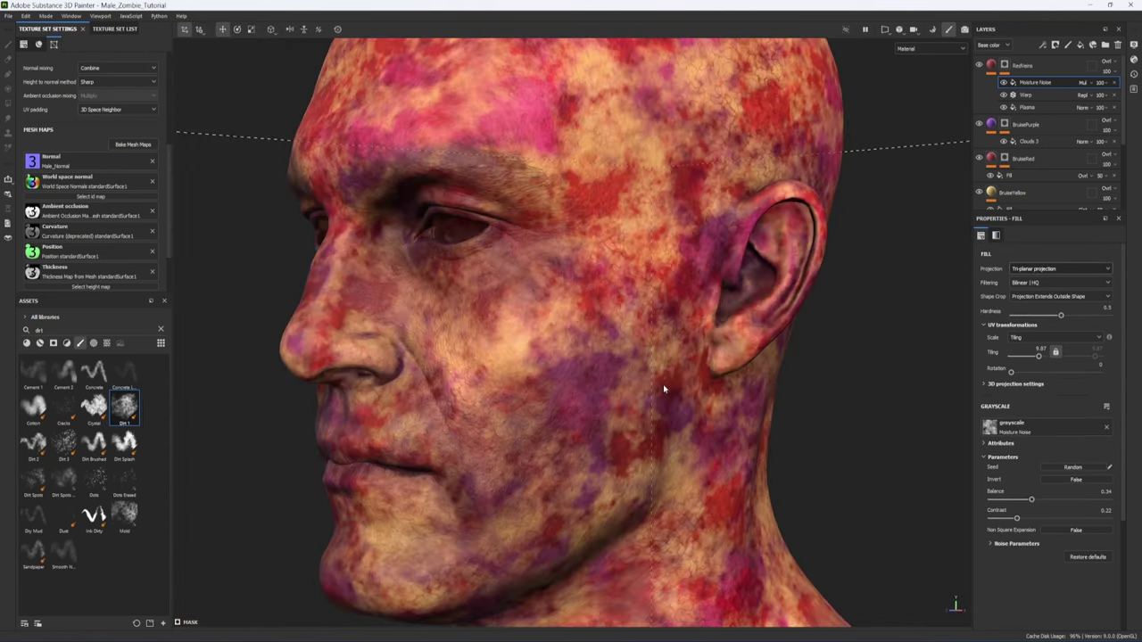
scroll(626, 384, down, 3)
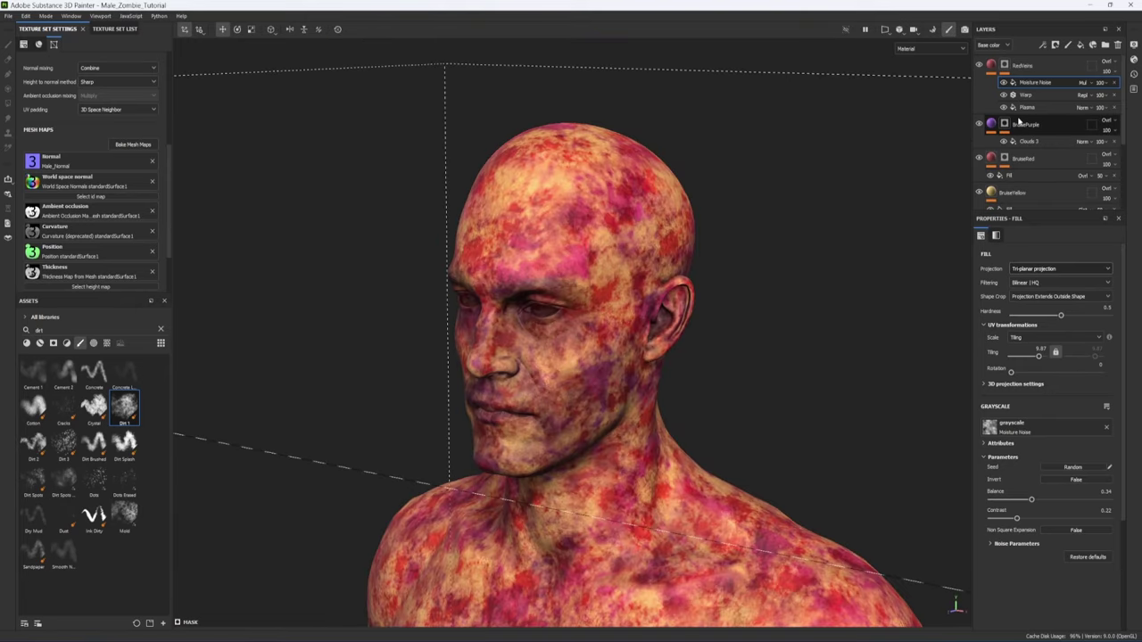
Step: Create a folder above the RedVeins layer and name it Bruises
click(1049, 63)
click(1106, 44)
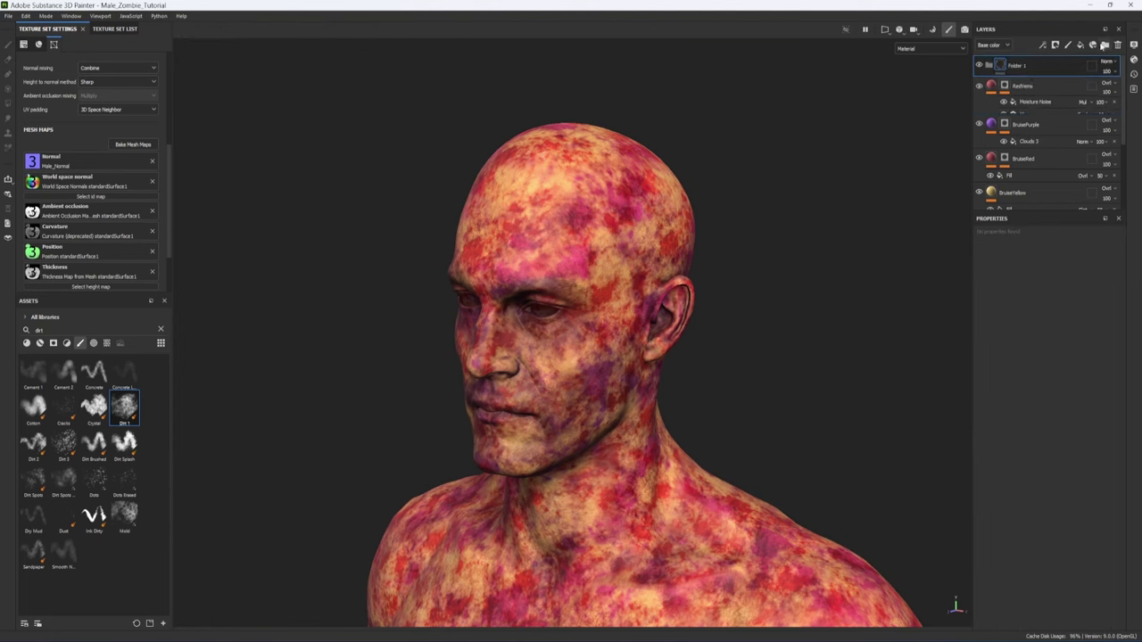
double_click(1018, 66)
text(B)
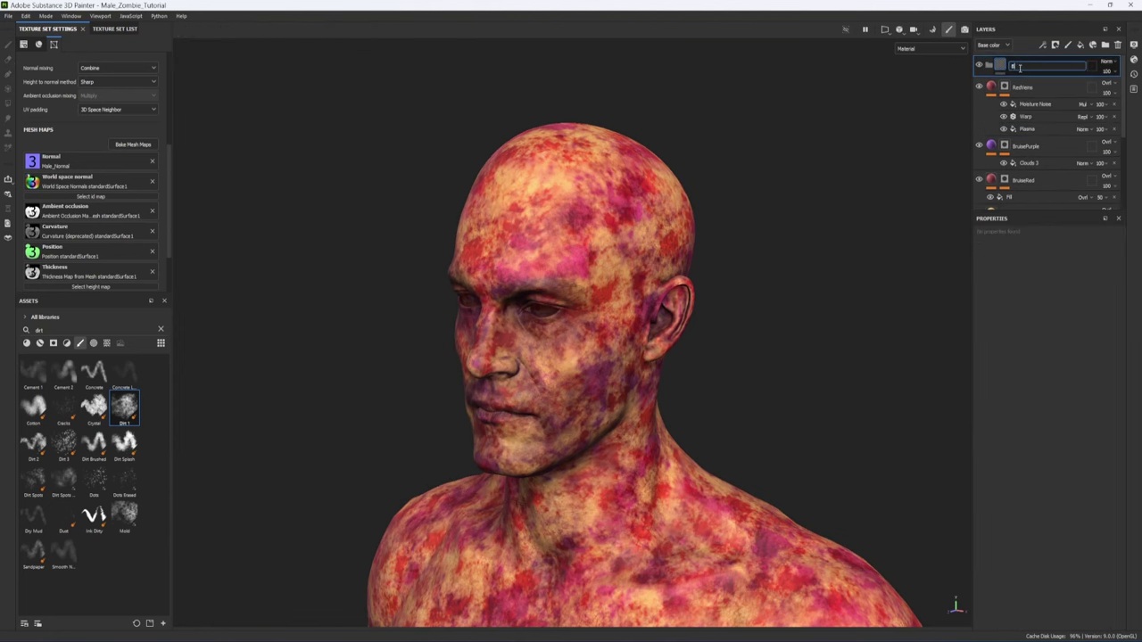
text(r)
text(uises)
key(Return)
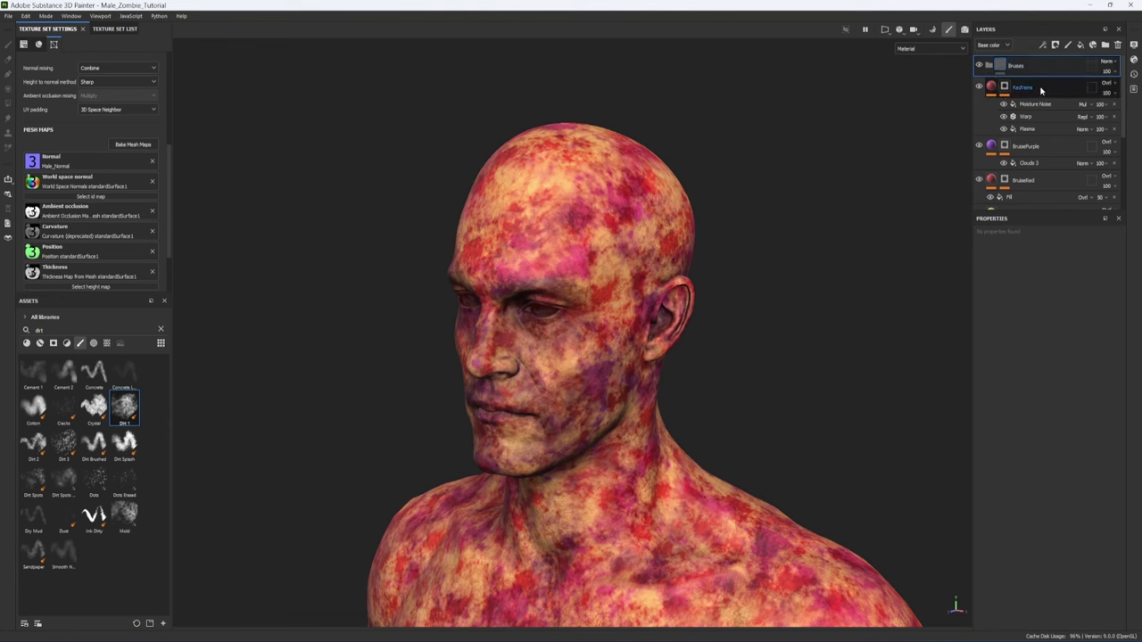
Step: Move all layers from RedVeins down to BruiseYellow into the Bruises folder
click(1041, 89)
scroll(1038, 145, down, 1)
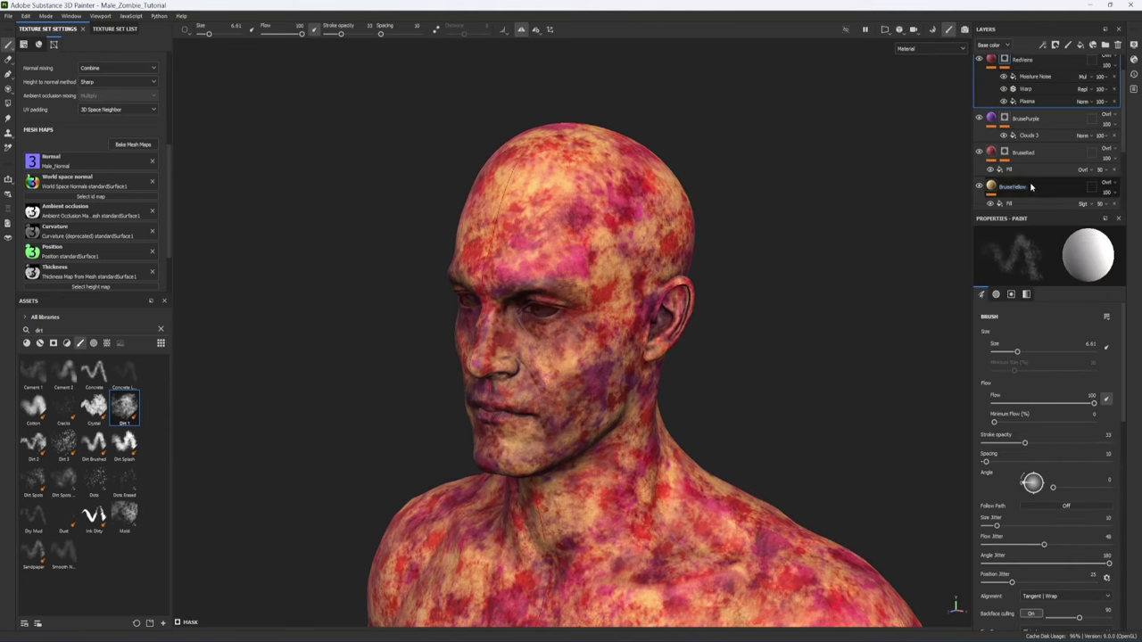
shift+click(1031, 186)
drag(1030, 186, 1028, 69)
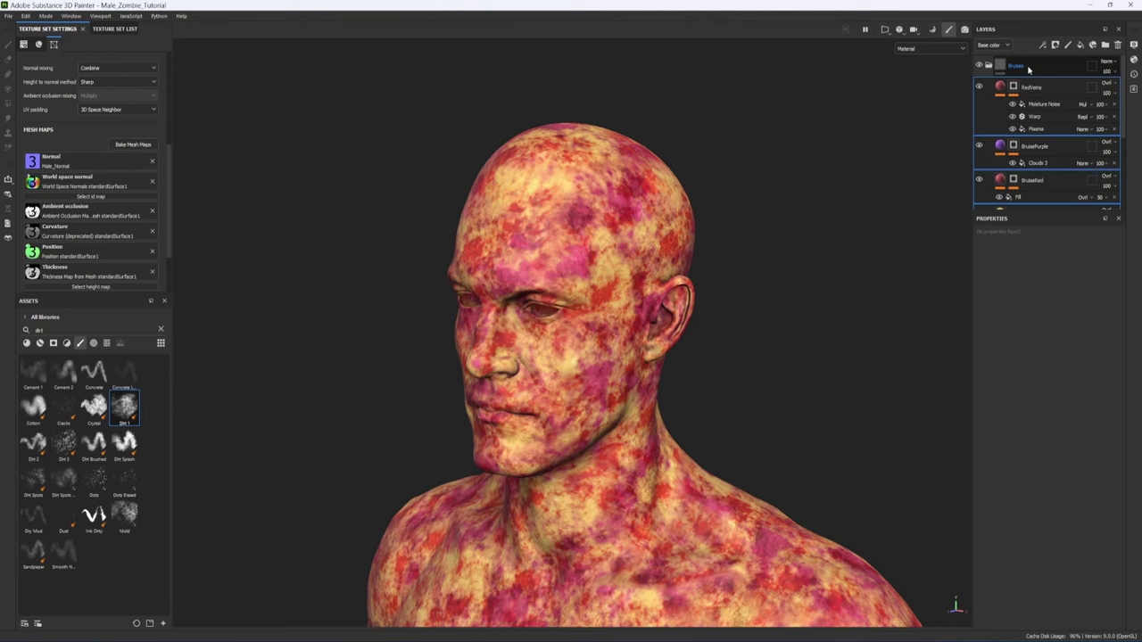
Step: Set the Bruises folder's base color blending mode to Passthrough
click(1028, 69)
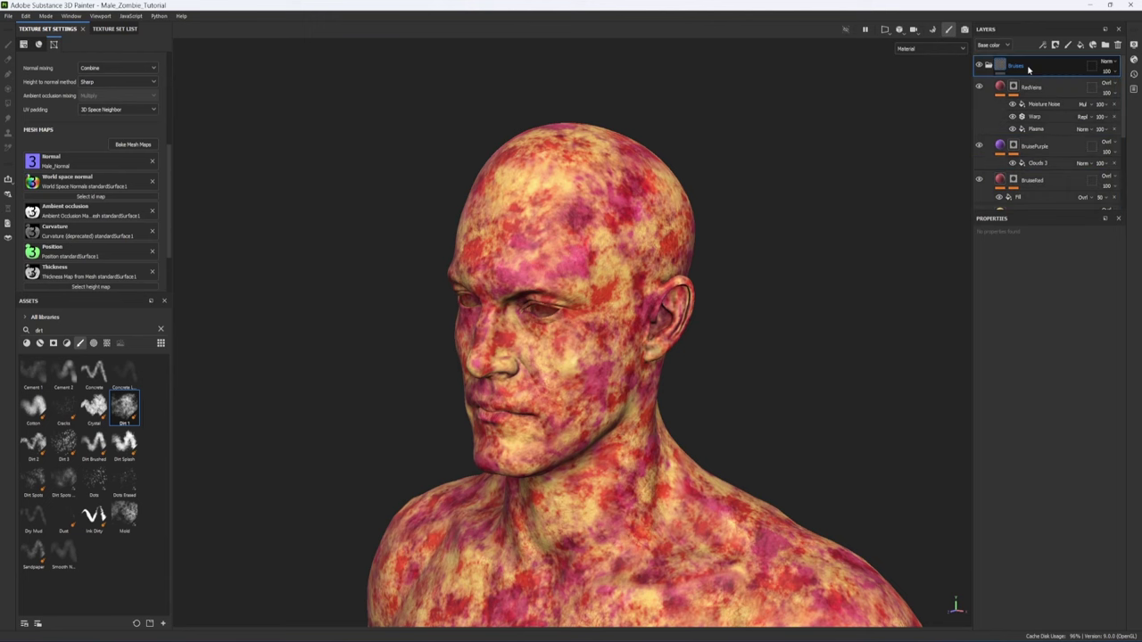
click(1110, 62)
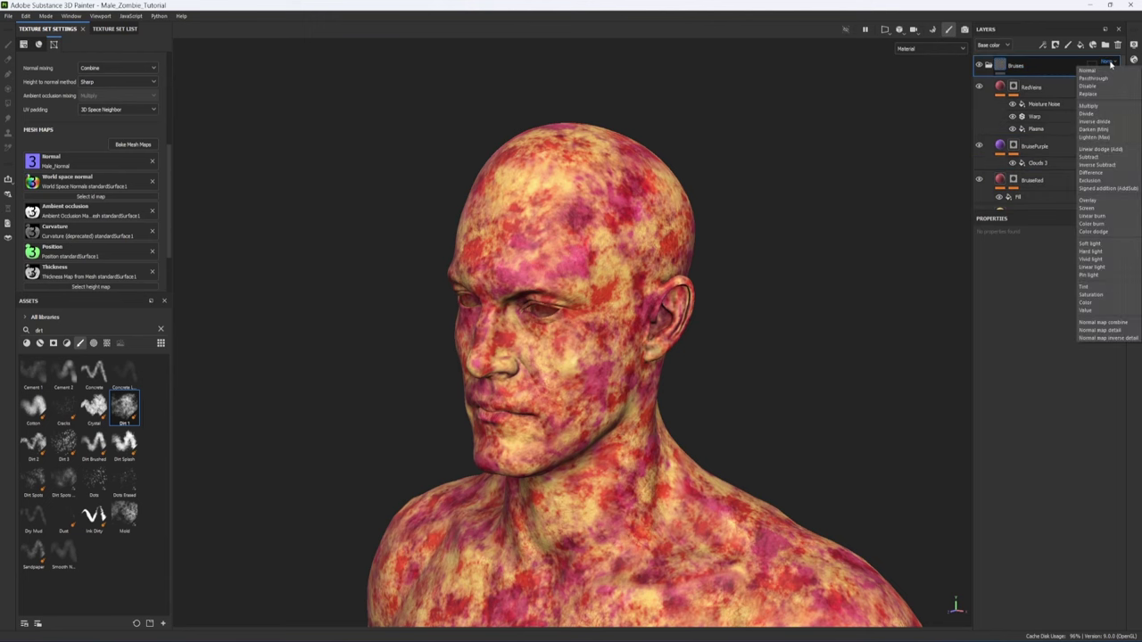
click(1093, 157)
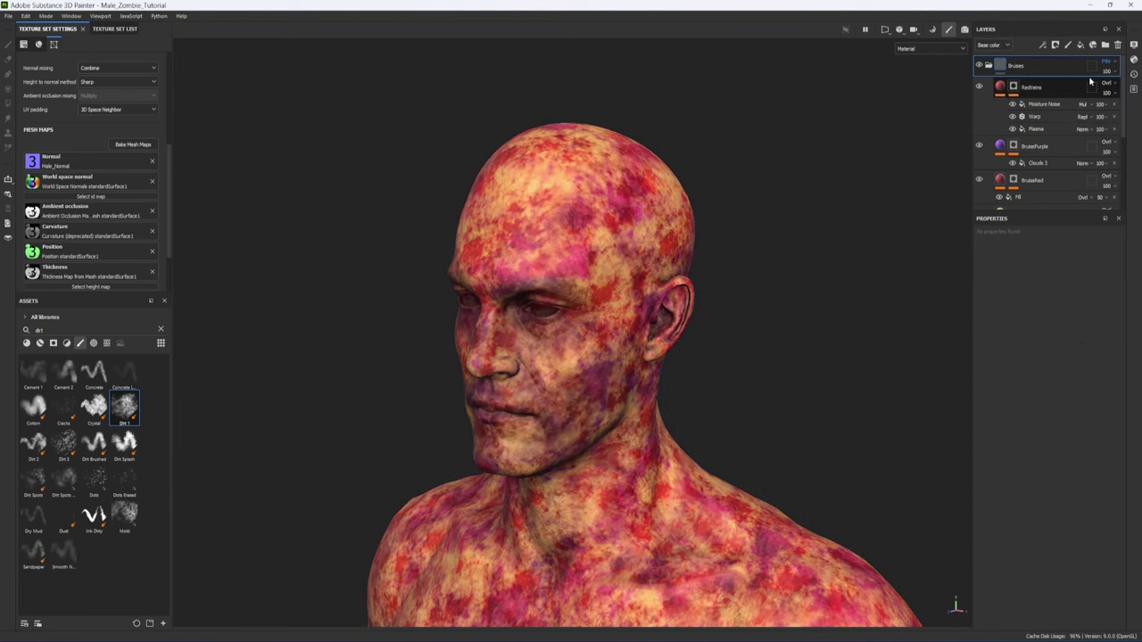
Step: Collapse the Bruises folder and give it a black mask
click(989, 66)
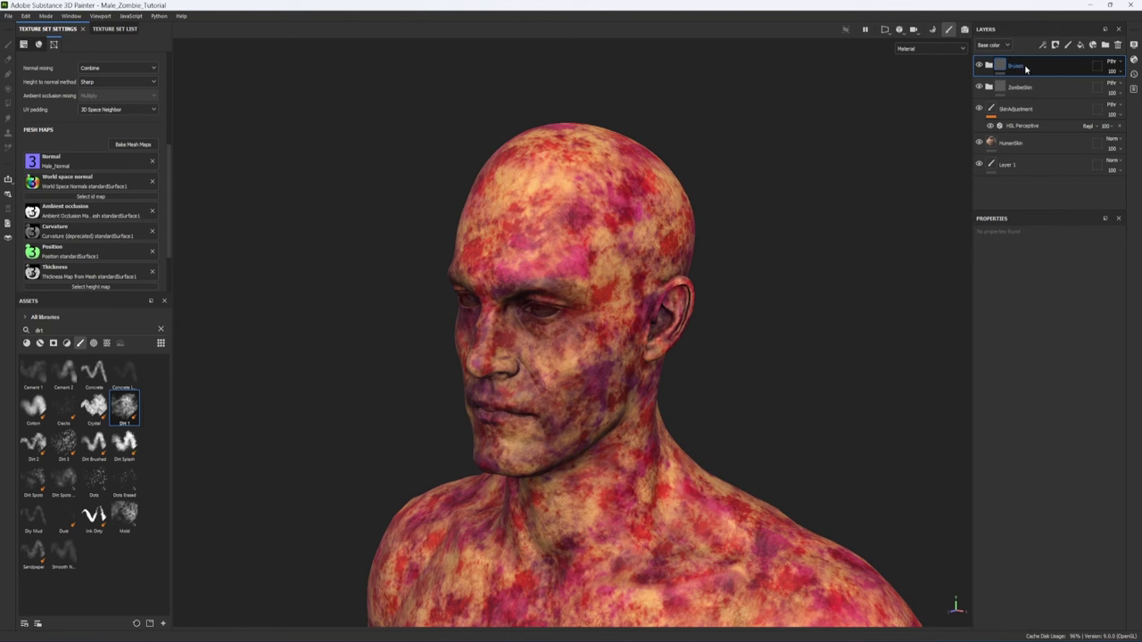
click(1056, 46)
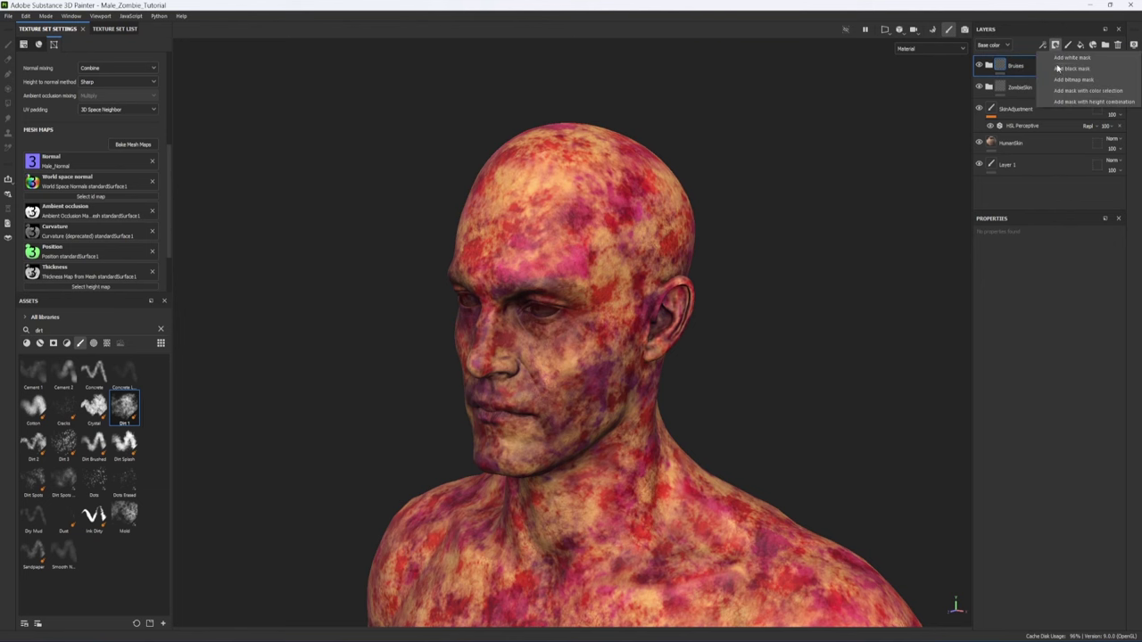
click(1071, 69)
Step: Paint trial bruising under the eye and on the side of the neck in the Bruises mask, undoing the last unwanted stroke
scroll(527, 314, up, 3)
mouse_move(629, 357)
mouse_down()
mouse_move(585, 339)
mouse_move(549, 299)
mouse_up()
alt+middle_drag(638, 545, 555, 275)
drag(580, 268, 558, 356)
alt+right_drag(596, 399, 407, 331)
key(ctrl+z)
mouse_move(705, 534)
alt+middle_down()
mouse_move(705, 367)
mouse_move(666, 388)
mouse_move(646, 463)
alt+middle_up()
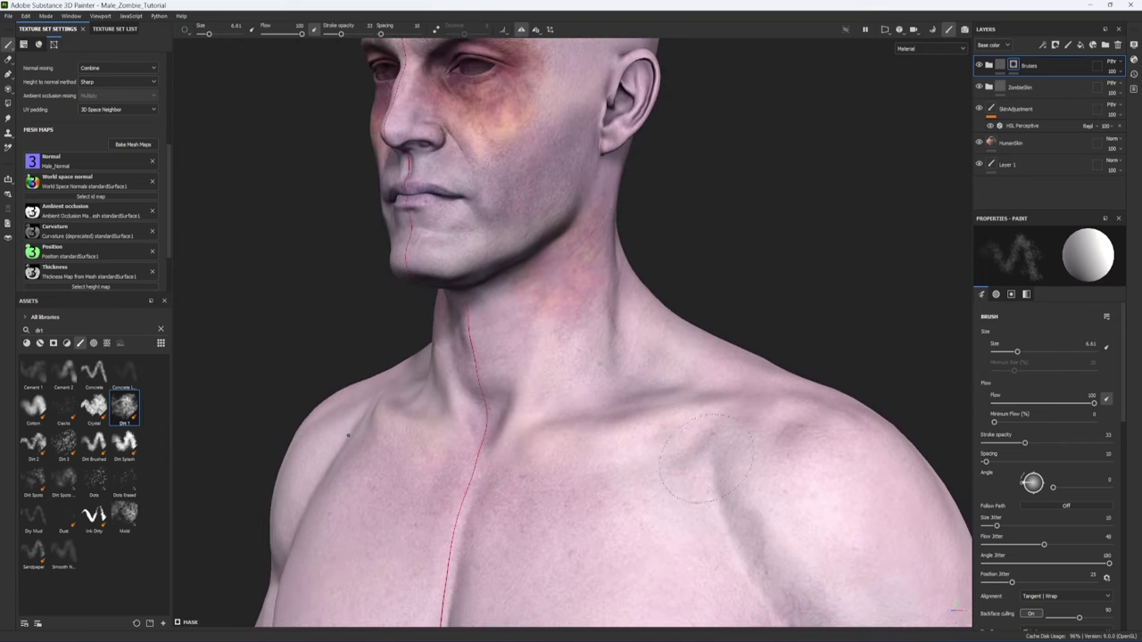
Step: Brush trial bruising symmetrically over the upper chest and the front of the shoulders in the Bruises mask
mouse_move(719, 428)
mouse_down()
mouse_move(705, 446)
mouse_move(719, 481)
mouse_move(717, 531)
mouse_move(754, 567)
mouse_move(749, 580)
mouse_up()
alt+right_drag(764, 541, 718, 457)
alt+middle_drag(696, 446, 671, 290)
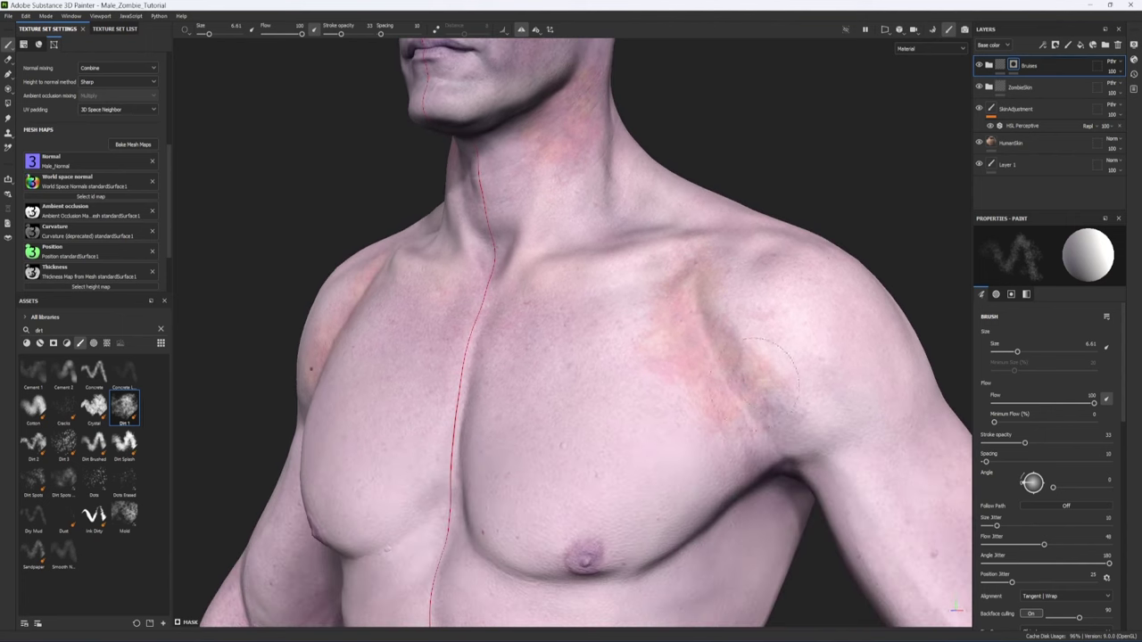
mouse_move(762, 366)
mouse_down()
mouse_move(756, 419)
mouse_move(693, 398)
mouse_move(721, 323)
mouse_move(785, 335)
mouse_up()
drag(616, 310, 662, 439)
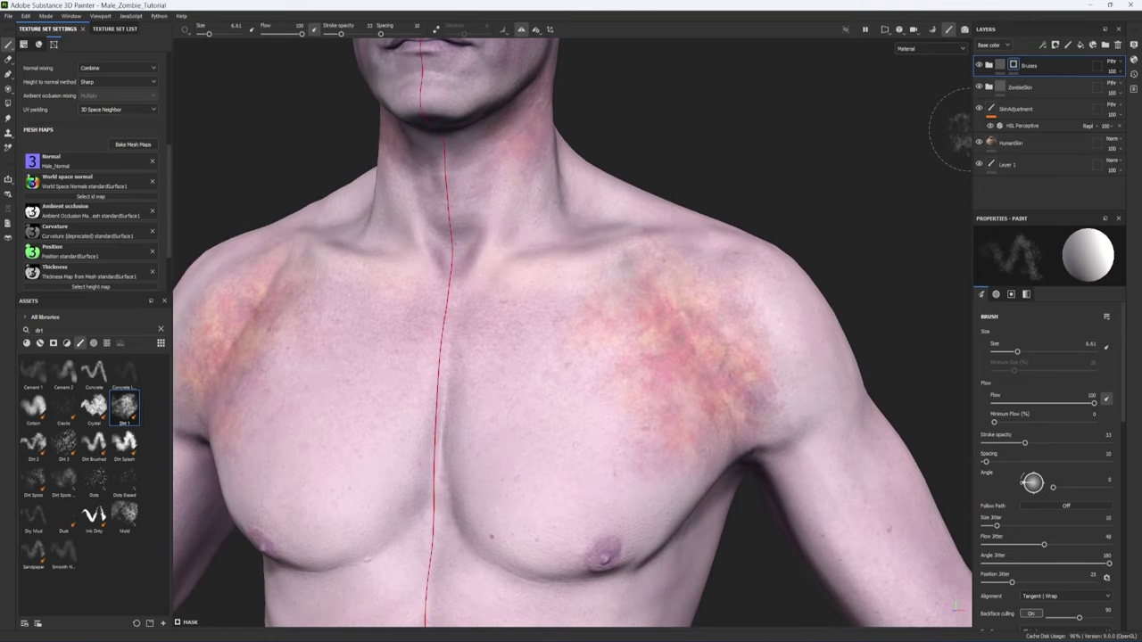
Step: Change the BruiseYellow layer's base color inside the Bruises folder to a darker, more saturated yellow
click(988, 65)
scroll(1005, 143, down, 2)
click(1001, 159)
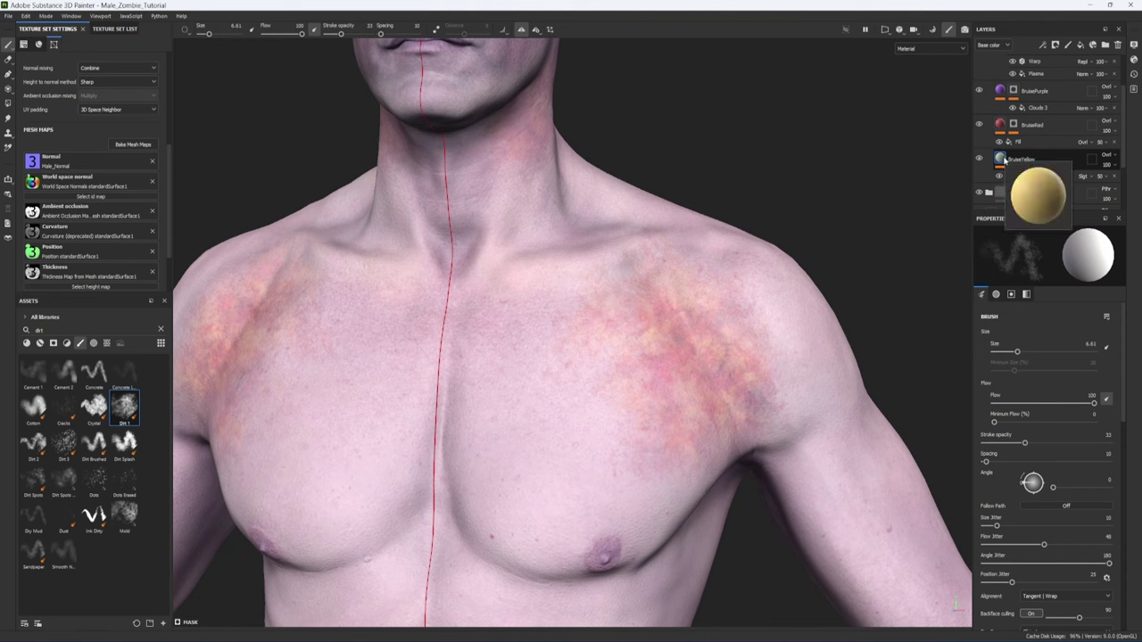
click(1005, 159)
click(1052, 477)
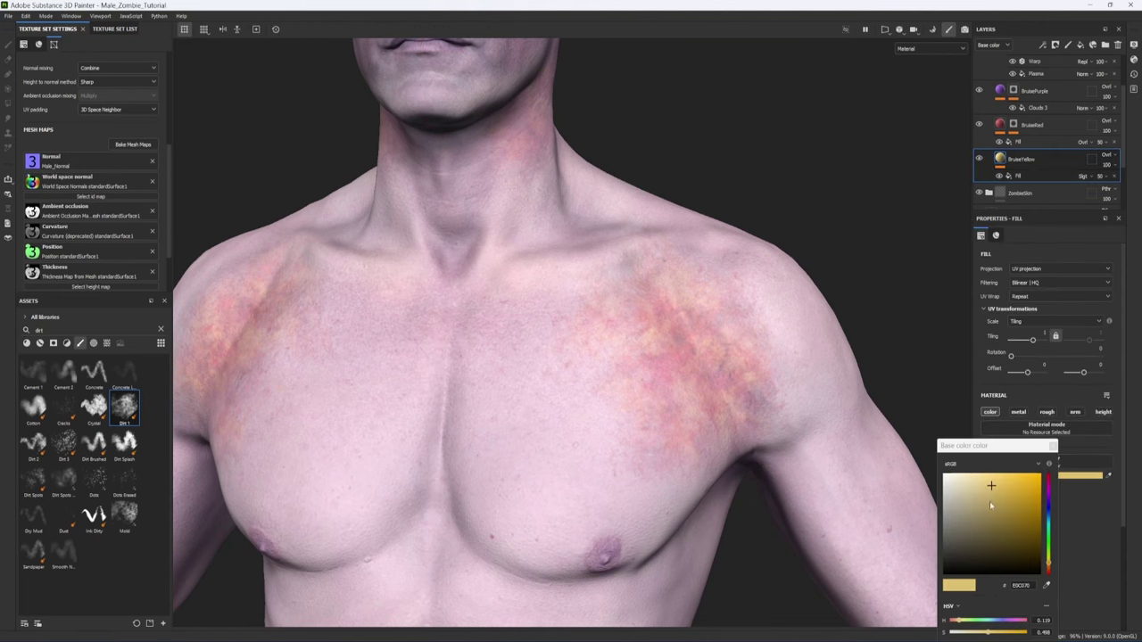
mouse_move(989, 501)
mouse_down()
mouse_move(986, 516)
mouse_move(1000, 497)
mouse_up()
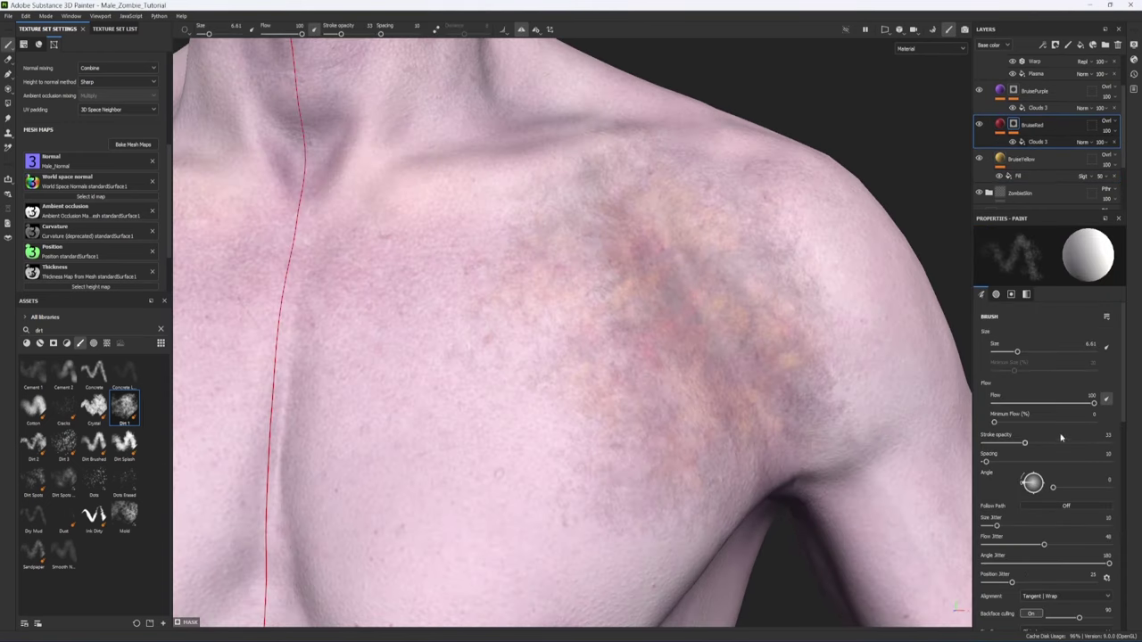
Step: Raise the balance of the Clouds 3 fill in the BruiseRed mask slightly
click(1037, 141)
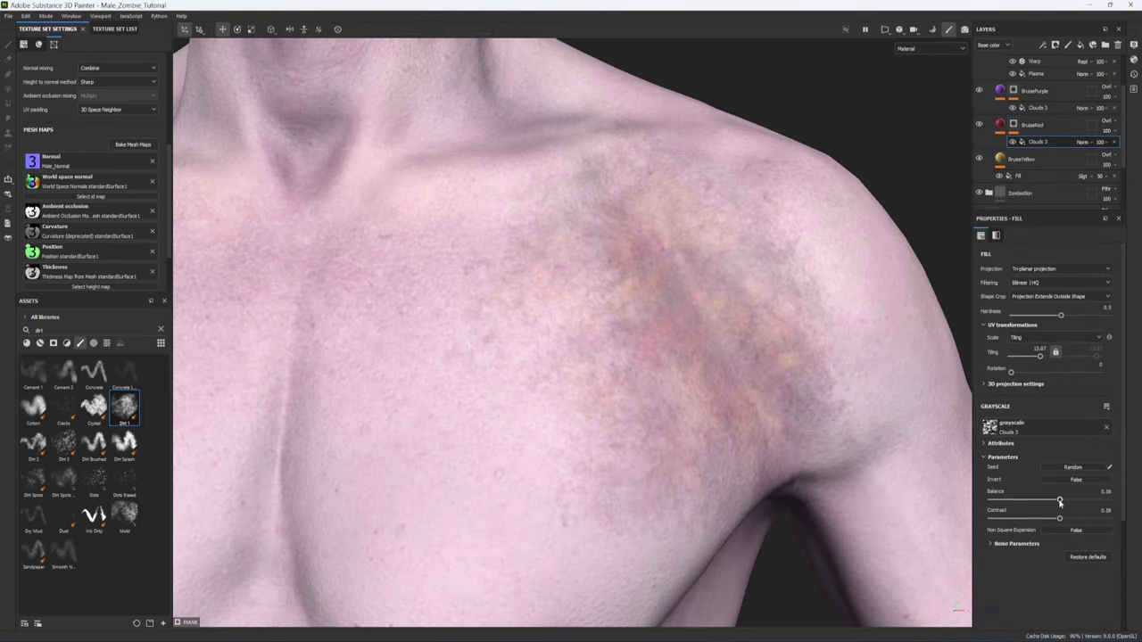
drag(1060, 503, 1066, 503)
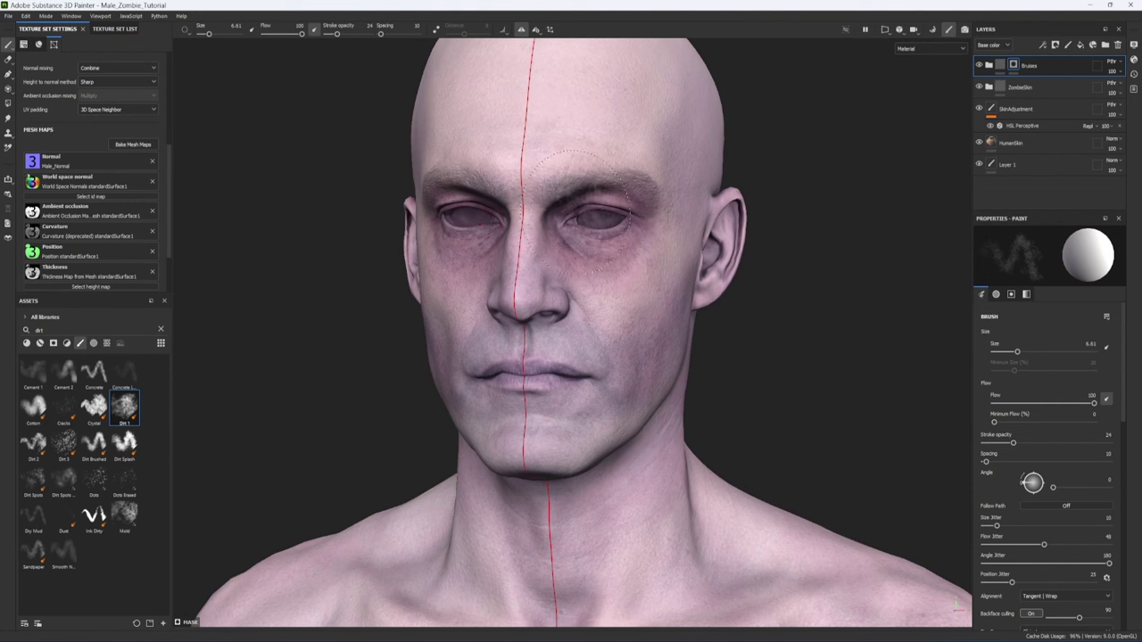
Step: Paint subtle bruising below the eye and down the cheek at brush size 4.71, and raise the stroke opacity to 41 for the body
ctrl+right_drag(585, 212, 568, 212)
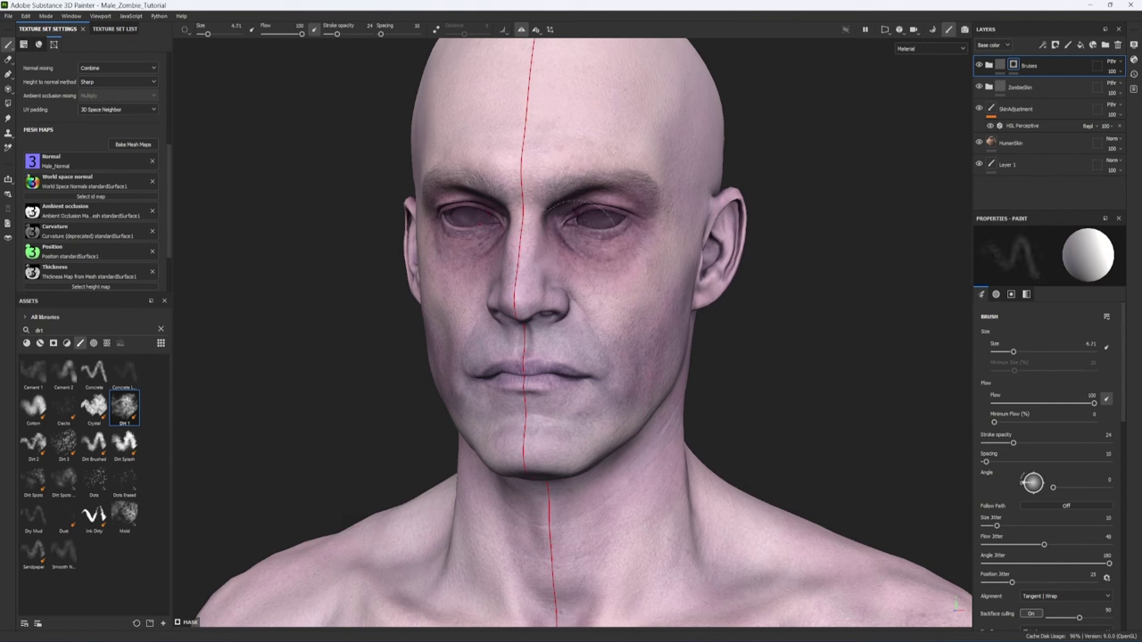
mouse_move(625, 250)
mouse_down()
mouse_move(589, 326)
mouse_move(616, 355)
mouse_move(678, 314)
mouse_up()
alt+drag(657, 365, 542, 357)
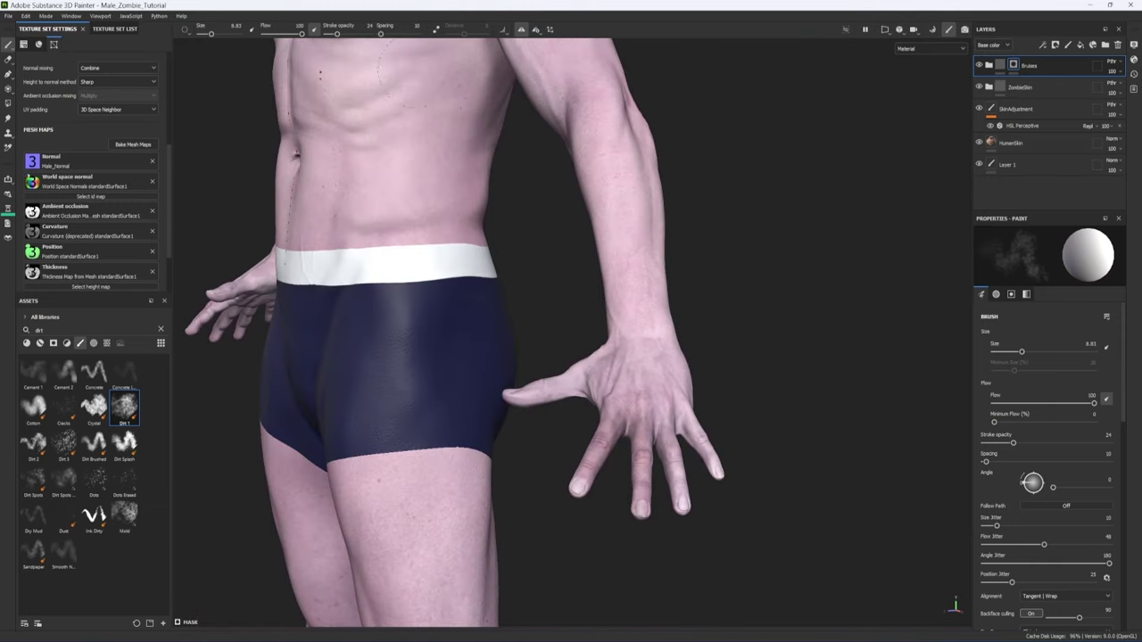
drag(338, 34, 344, 40)
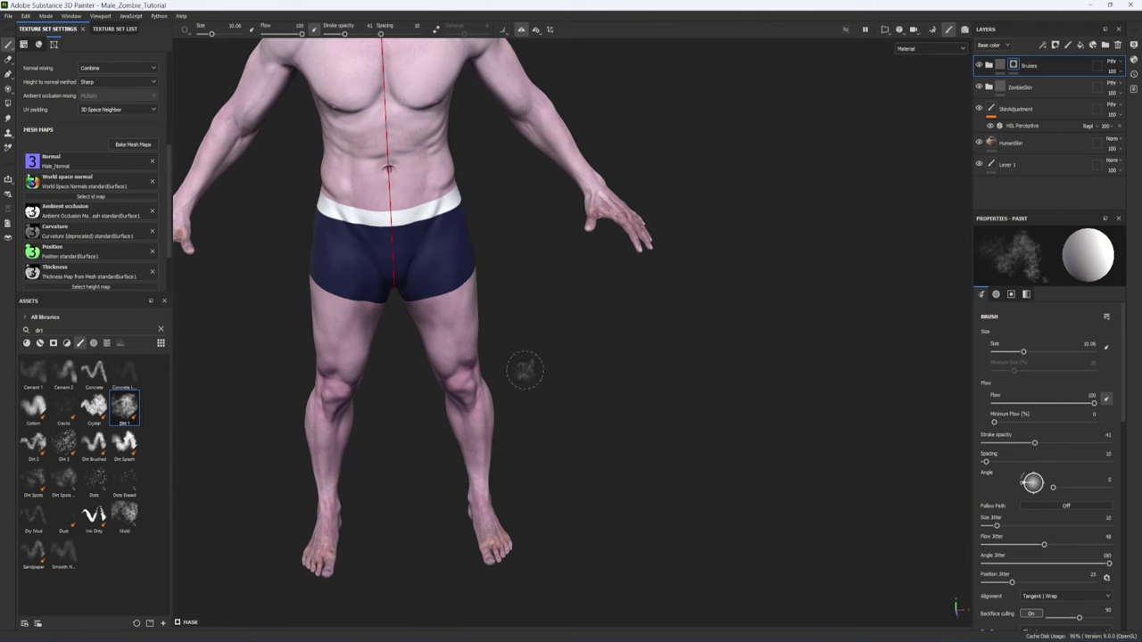
mouse_move(524, 250)
alt+middle_down()
mouse_move(652, 548)
mouse_move(643, 507)
alt+middle_up()
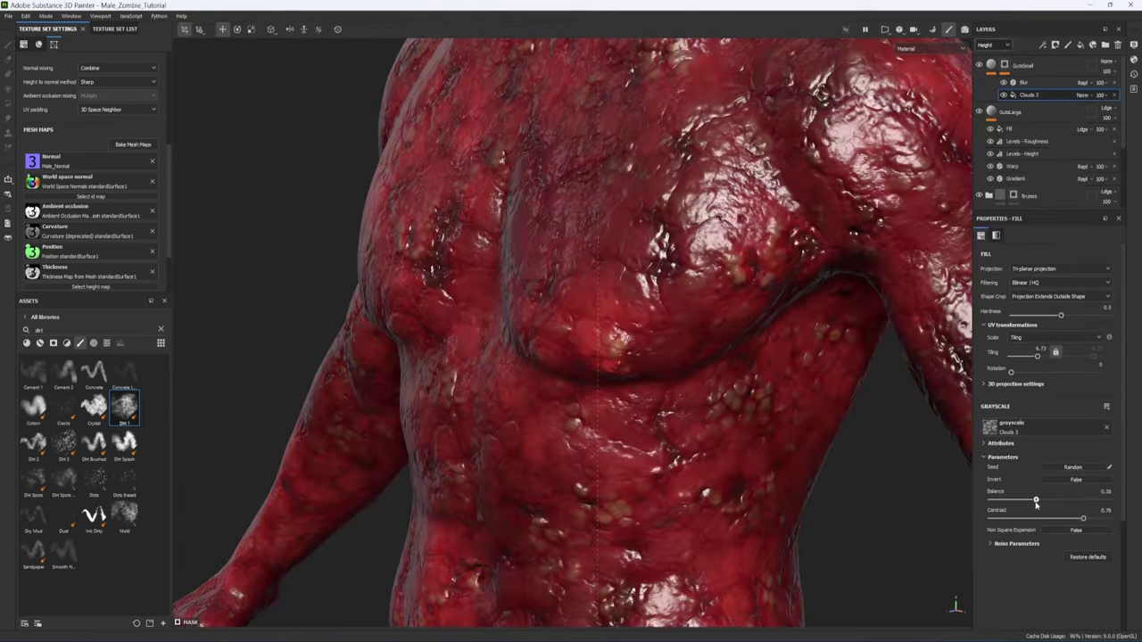
Step: Set the contrast of the Clouds 3 fill in the GutsSmall mask to 0.86 and select the GutsLarge Levels - Height effect
drag(1085, 522, 1092, 519)
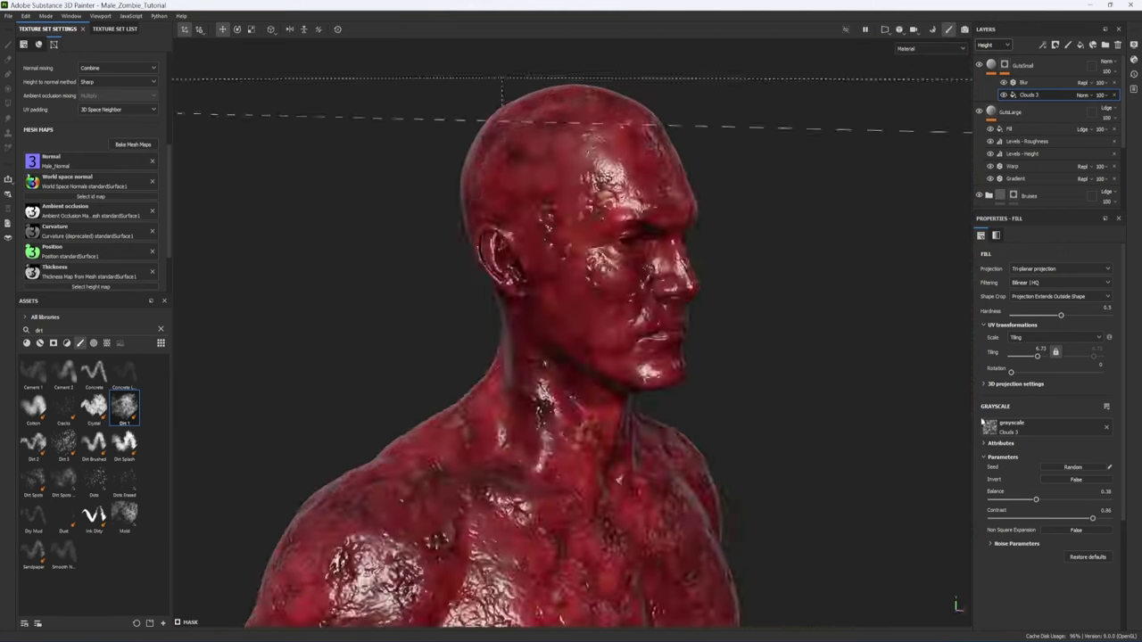
click(1021, 154)
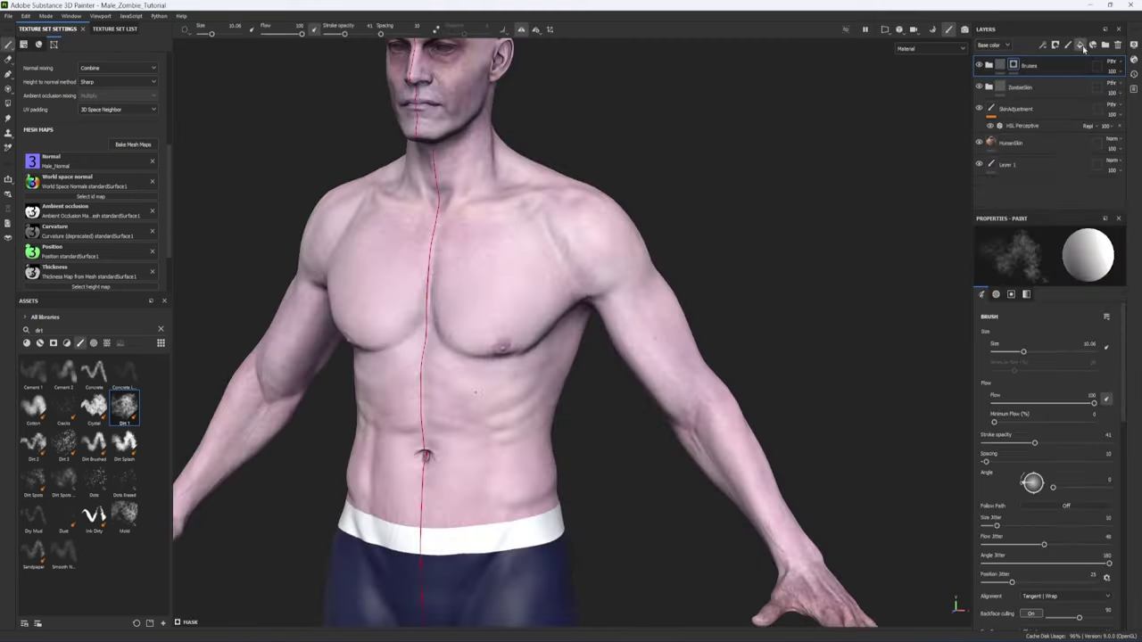
Step: Add a fill layer above the Bruises folder and name it GutsLarge
click(1051, 72)
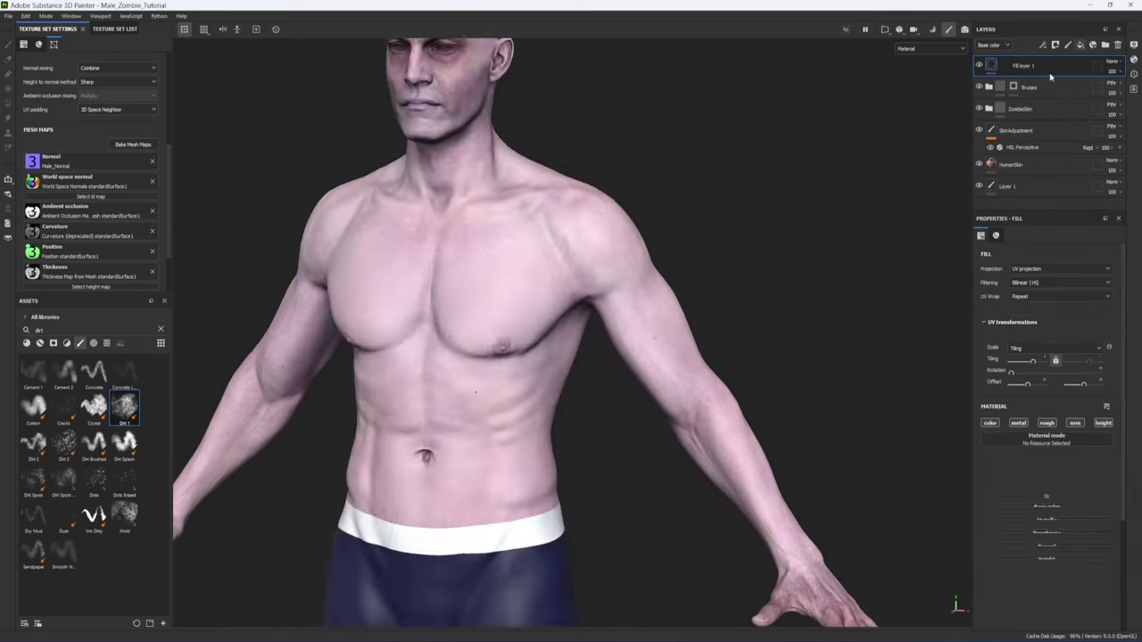
double_click(1023, 66)
text(d)
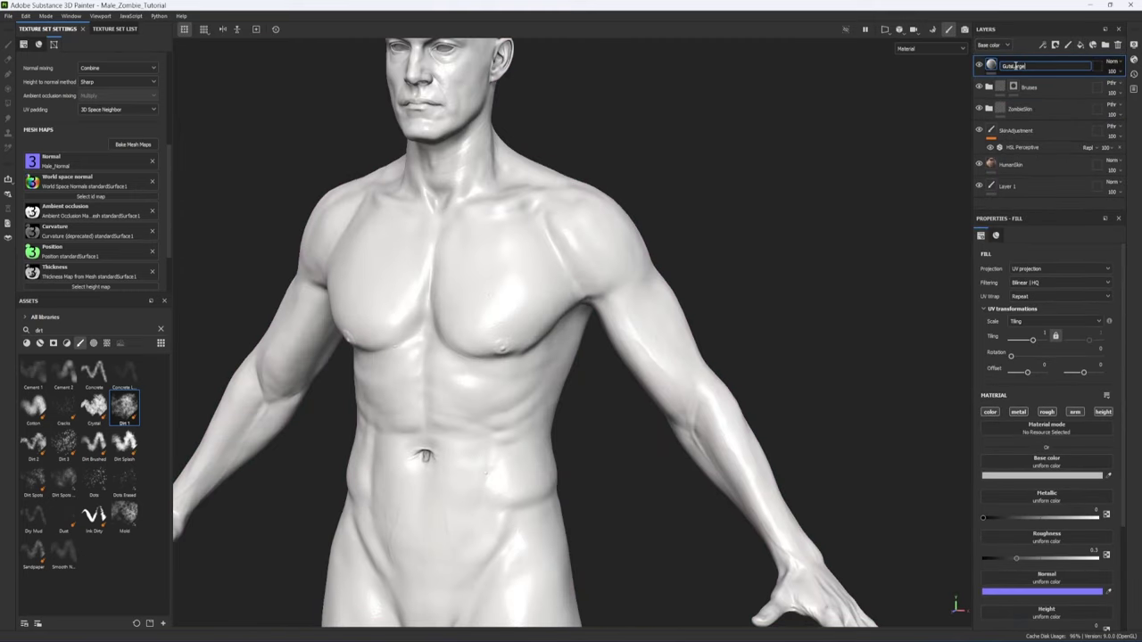
key(Return)
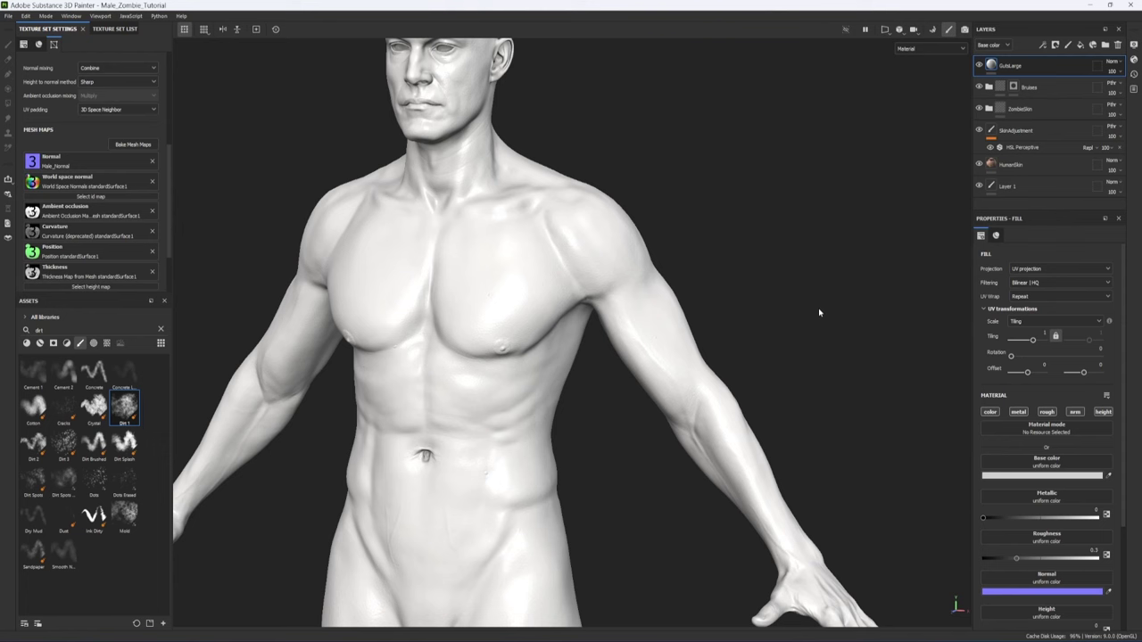
Step: Search the procedural textures for "cell" and assign Cells 1 as the base color of GutsLarge
click(1048, 464)
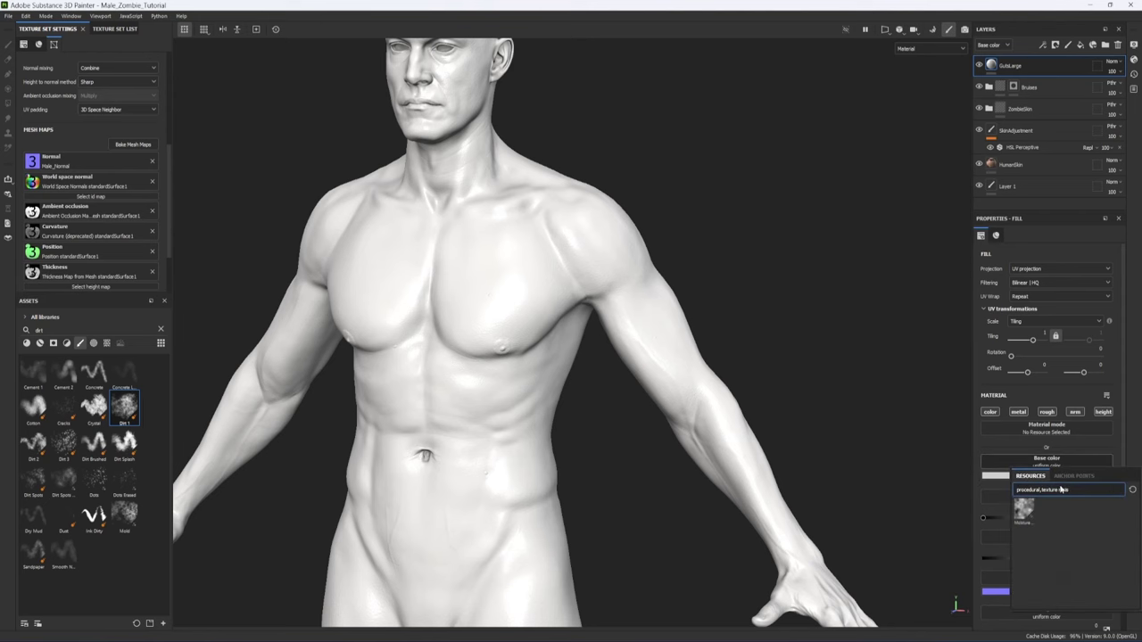
double_click(1063, 489)
text(cell)
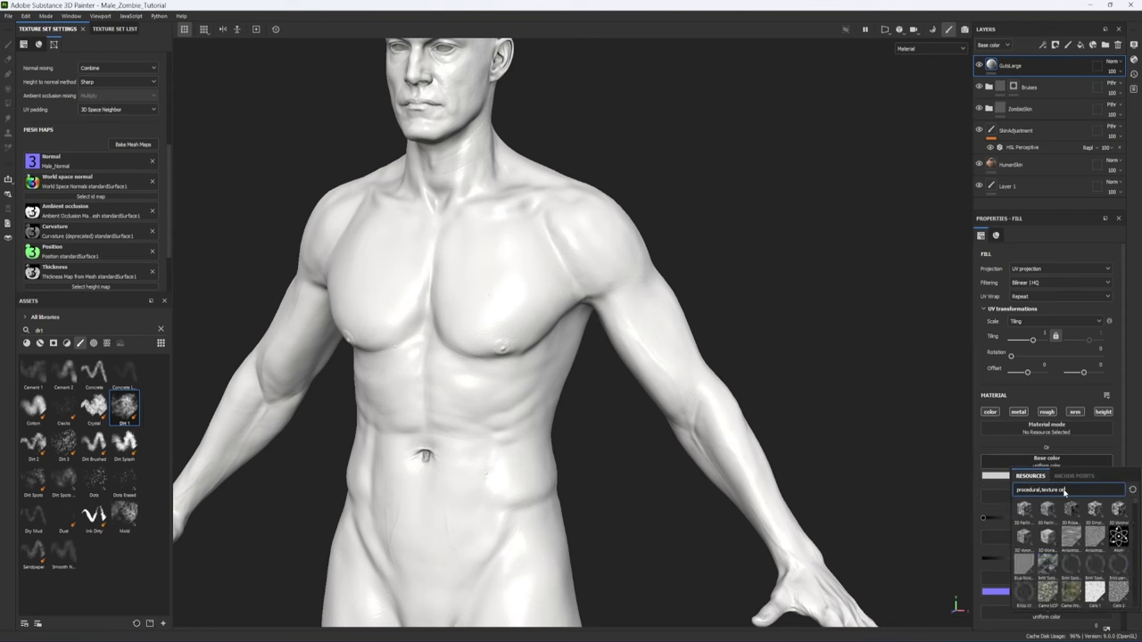
mouse_move(1023, 509)
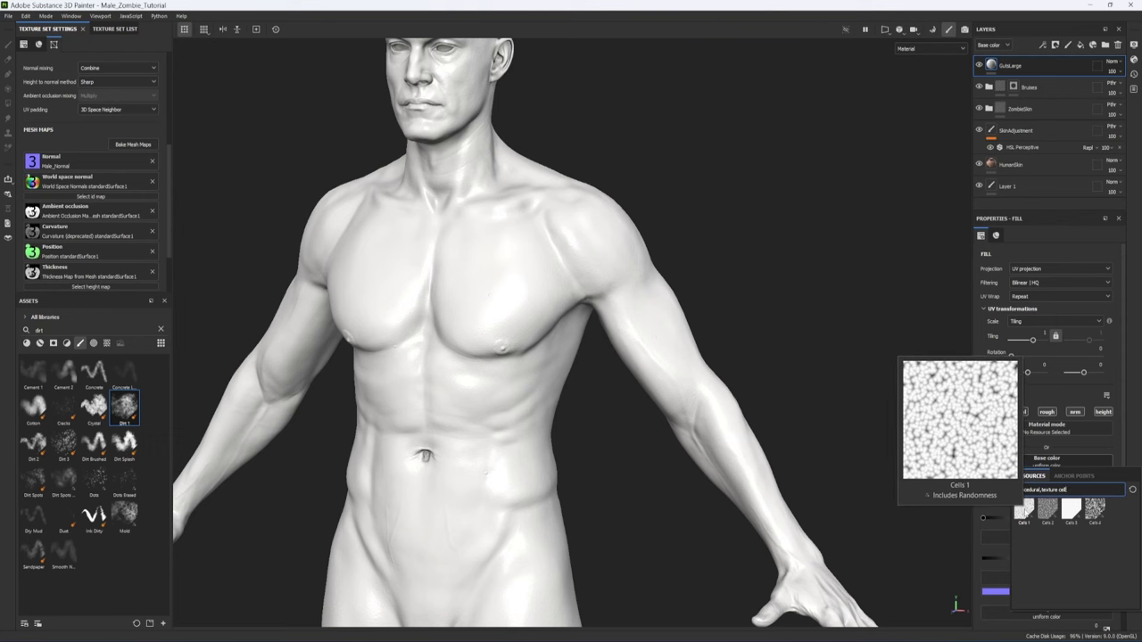
click(1023, 509)
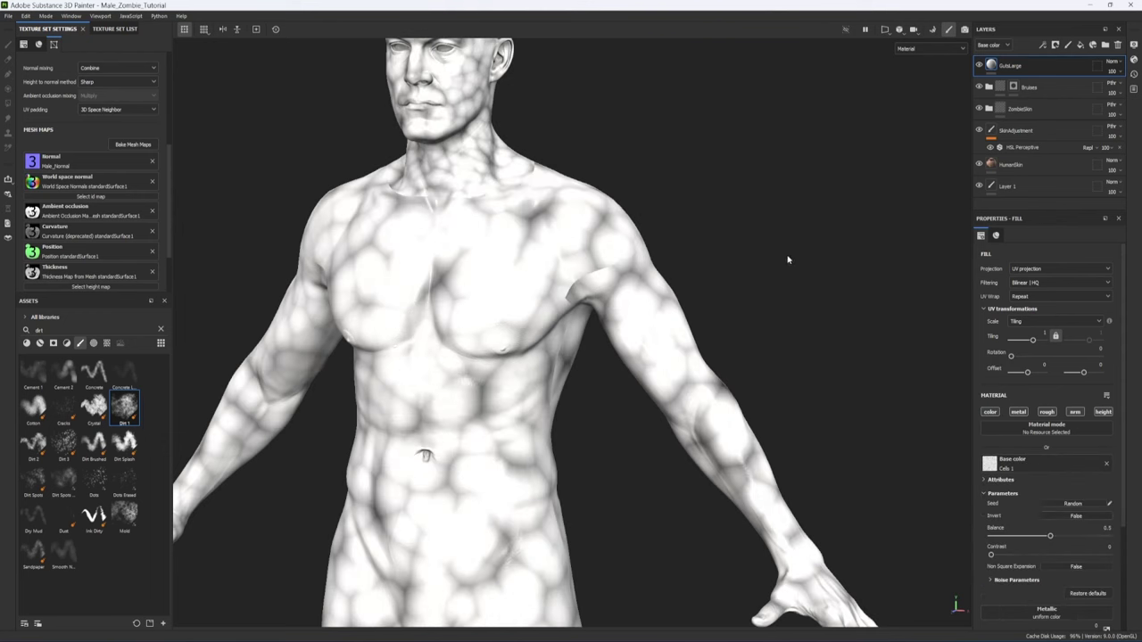
Step: Expand the Cells 1 noise parameters and switch the GutsLarge fill to Tri-planar projection
click(1006, 442)
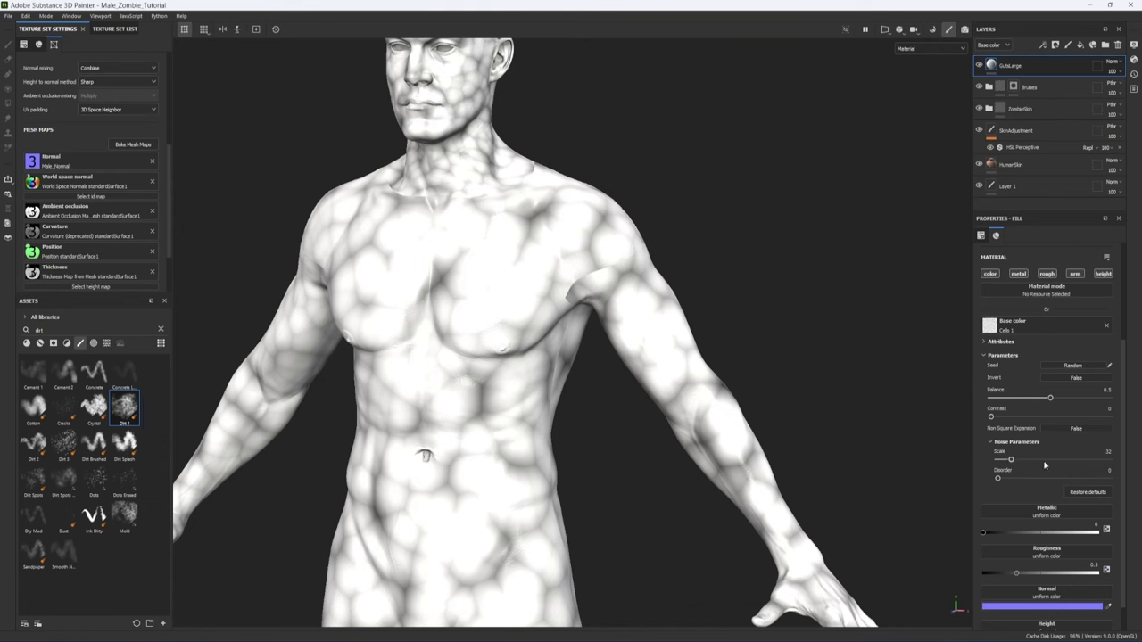
scroll(1047, 466, up, 5)
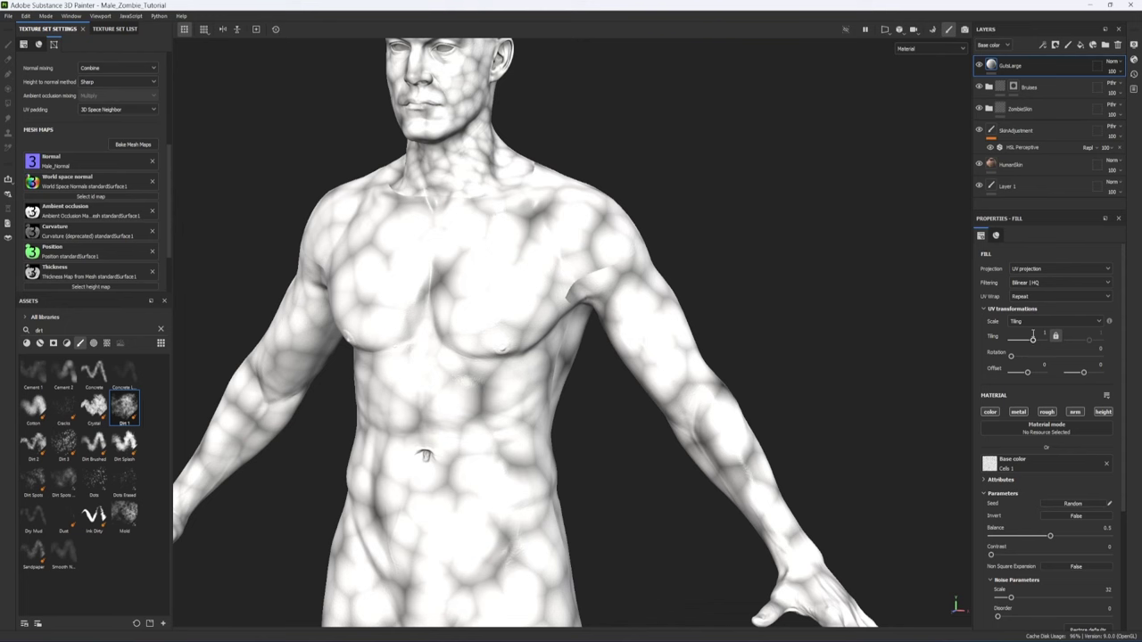
scroll(1030, 363, down, 3)
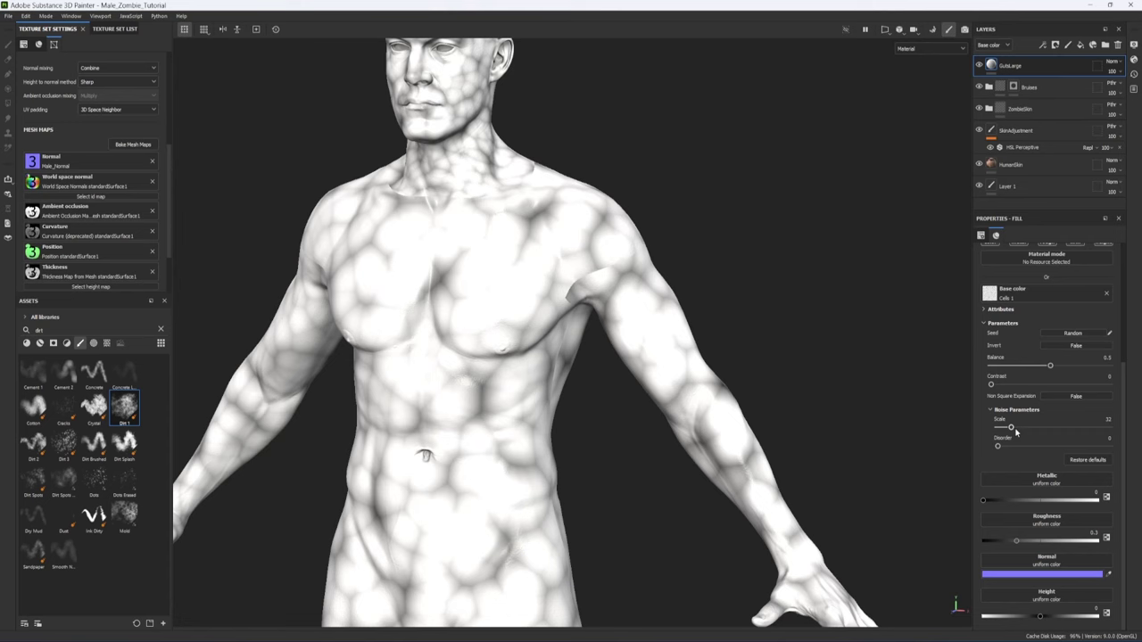
scroll(1014, 430, up, 3)
scroll(408, 255, up, 6)
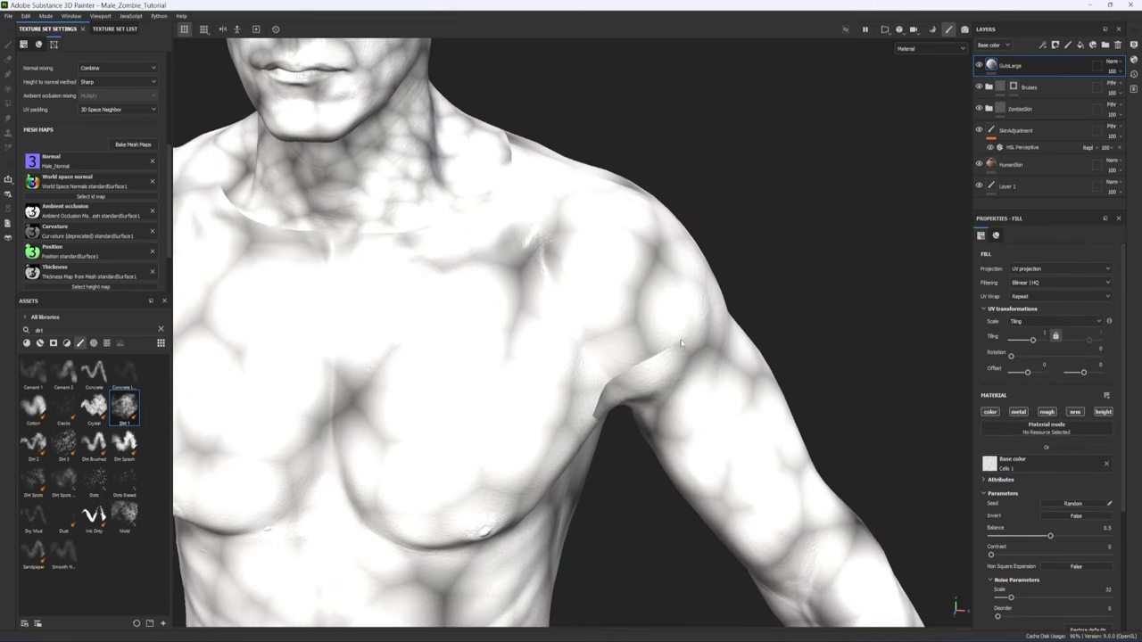
click(1023, 272)
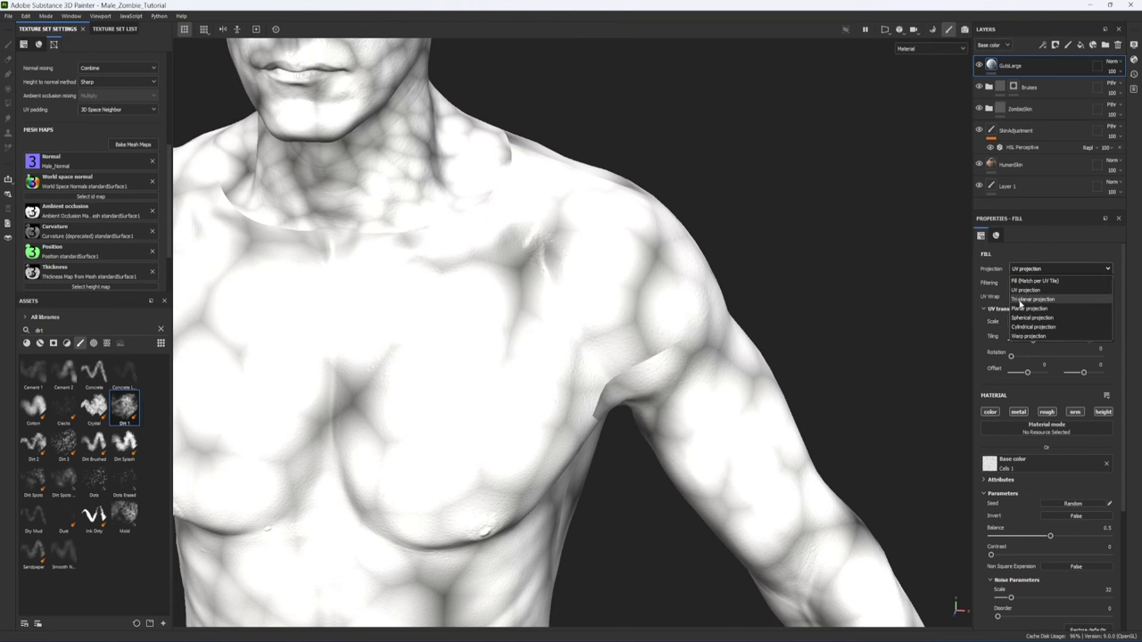
click(1040, 284)
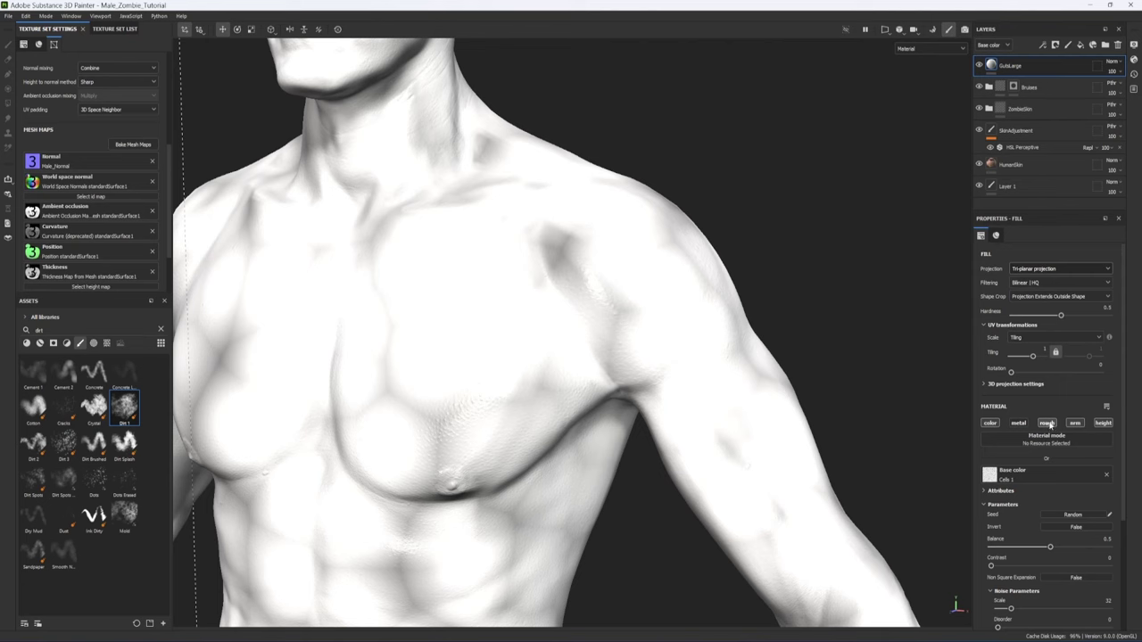
Step: Keep only the color channel enabled on the GutsLarge fill and display just the base color channel on the model
alt+middle_drag(518, 223, 615, 349)
key(c)
key(c)
key(c)
key(c)
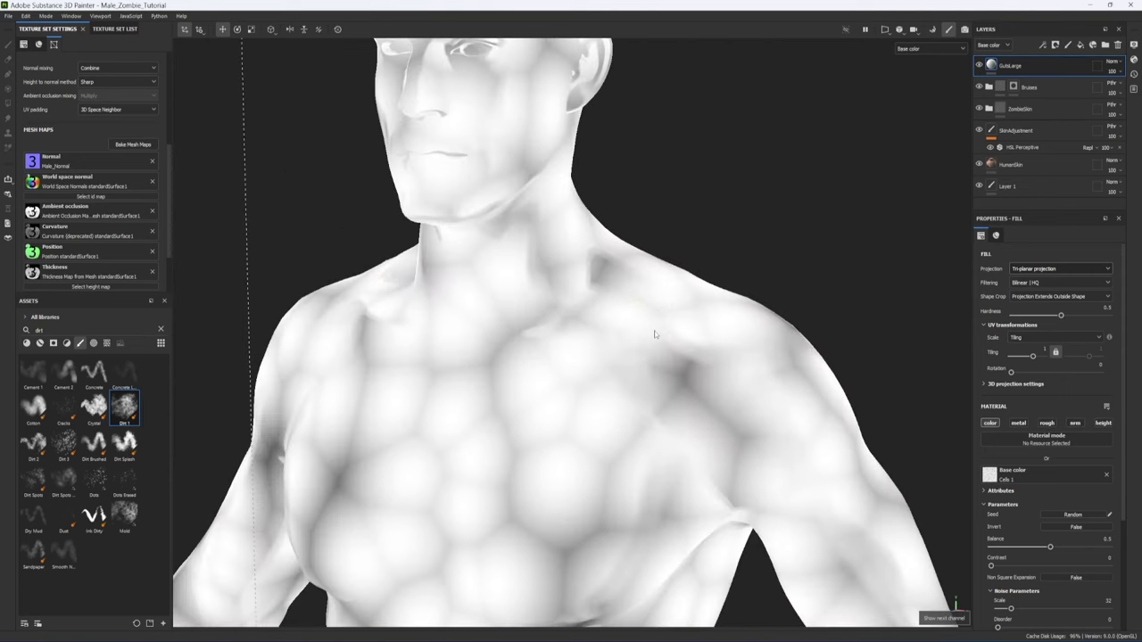
key(c)
Step: Increase the tiling of the GutsLarge fill to 3 so the cells become smaller on the body
scroll(666, 369, down, 4)
alt+drag(666, 369, 617, 398)
scroll(614, 400, up, 4)
alt+middle_drag(610, 403, 598, 282)
scroll(597, 282, down, 3)
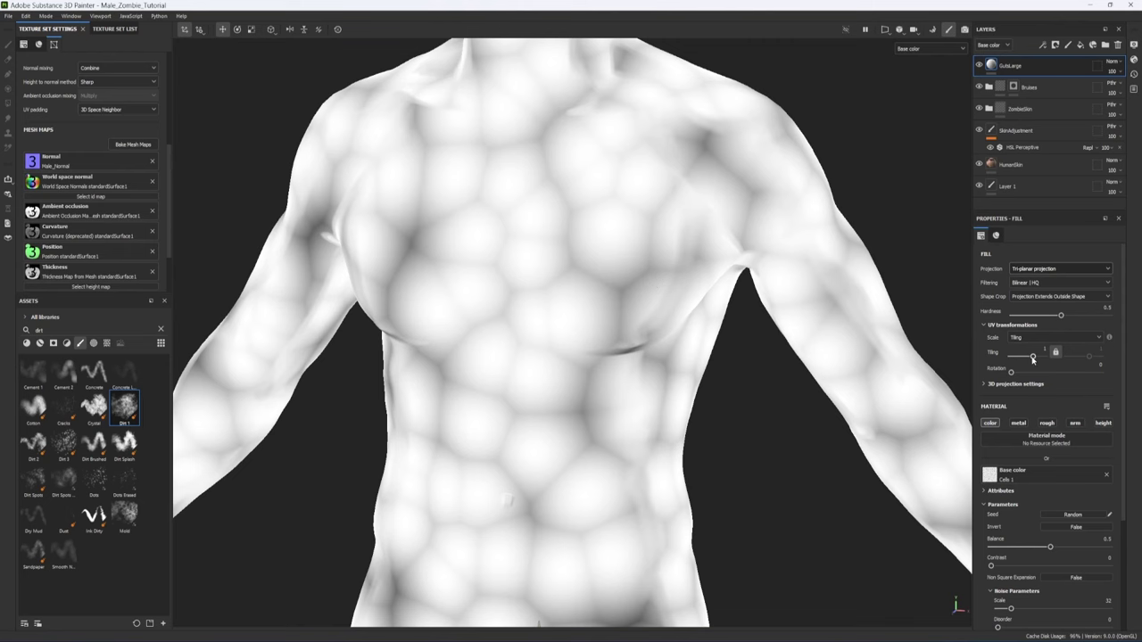
drag(1032, 357, 1037, 359)
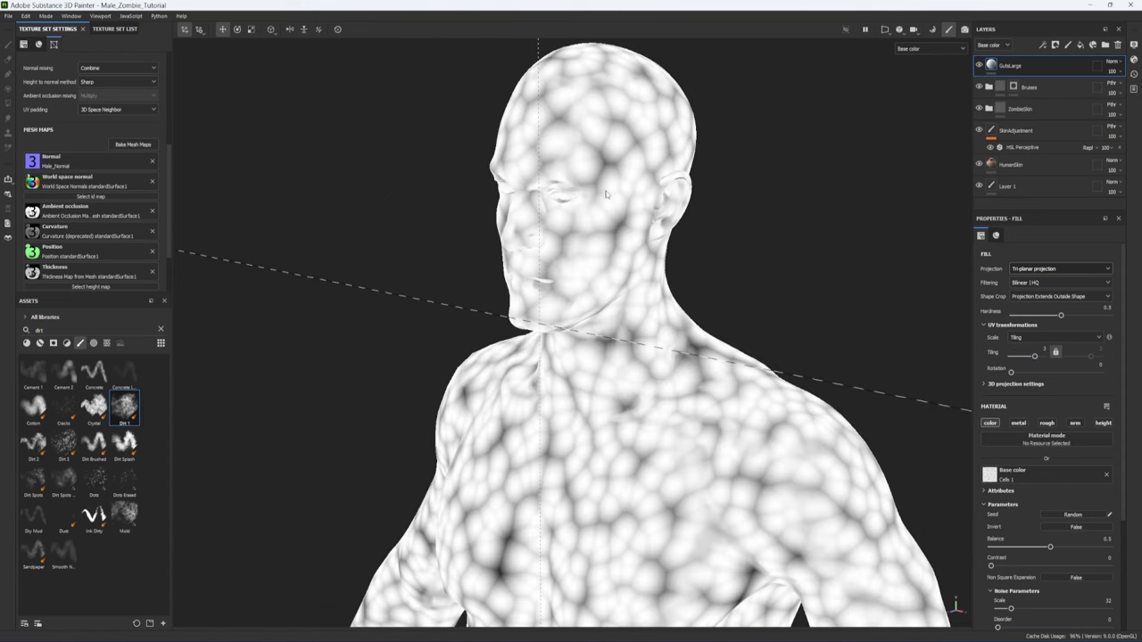
Step: Add a Gradient filter to the GutsLarge layer
click(1043, 46)
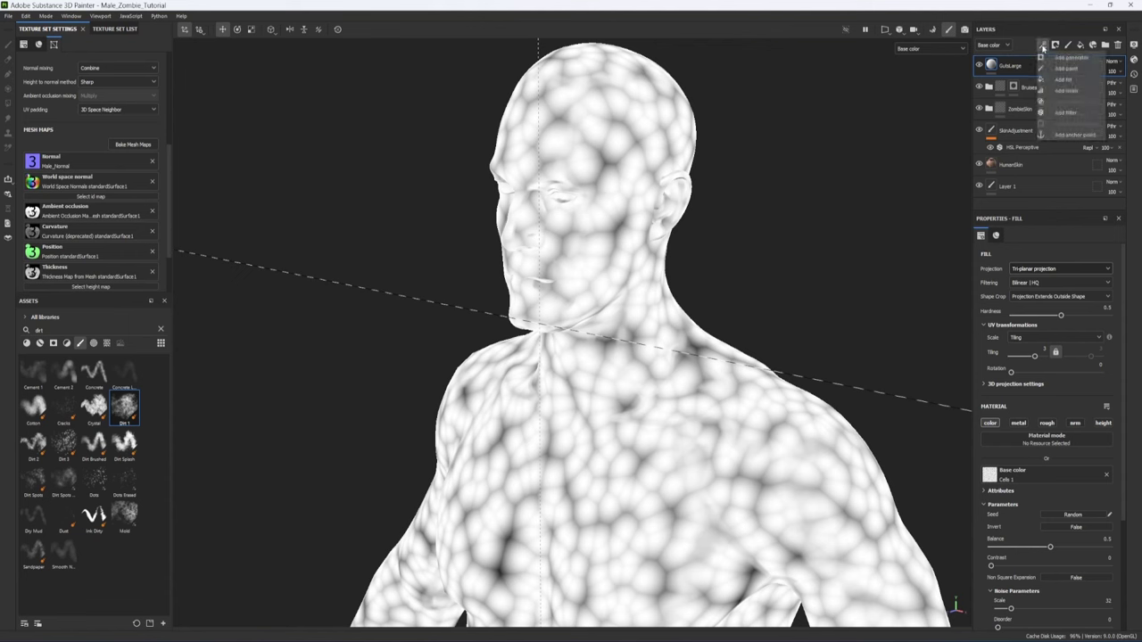
click(1066, 112)
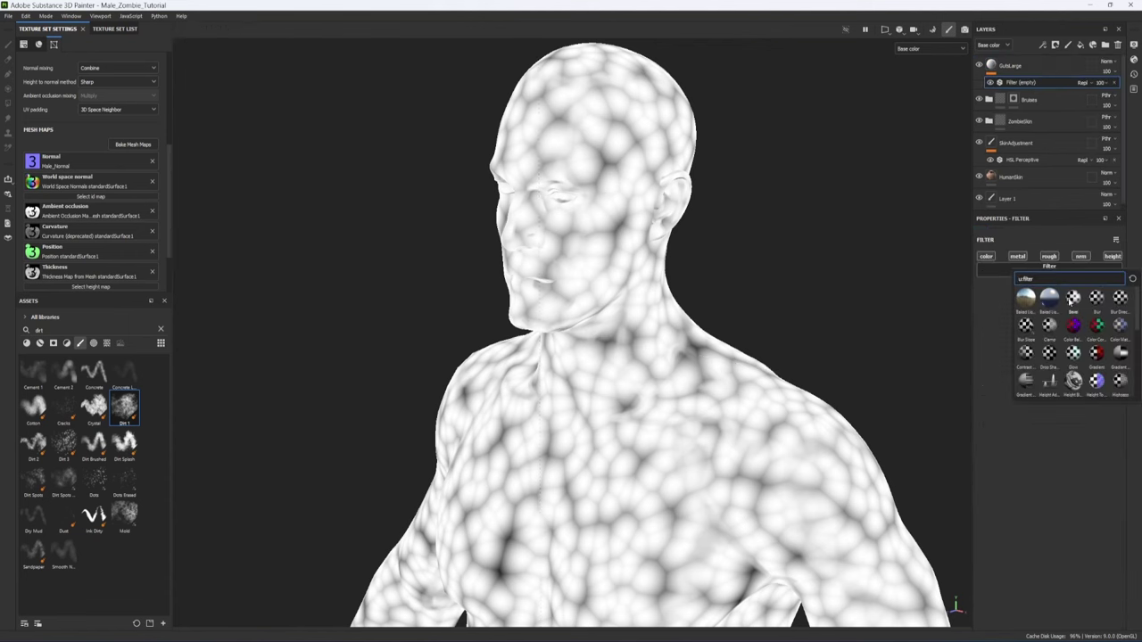
click(1097, 355)
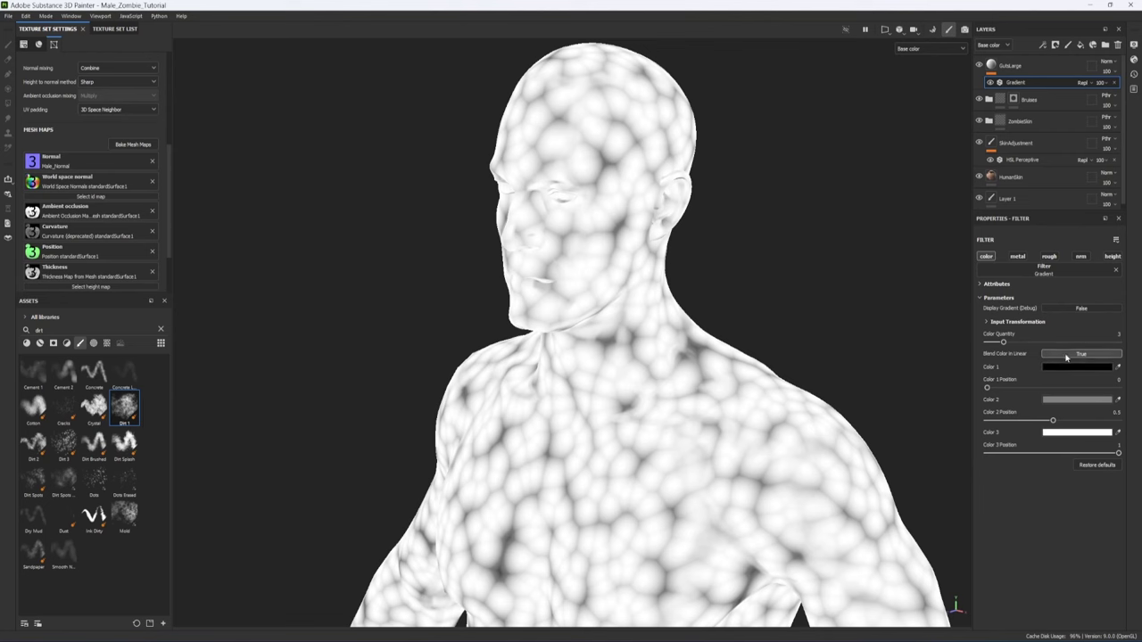
Step: Set the Gradient filter's Color 1 to bright green, Color 2 to blue and Color 3 to magenta to test the color mapping
click(1067, 369)
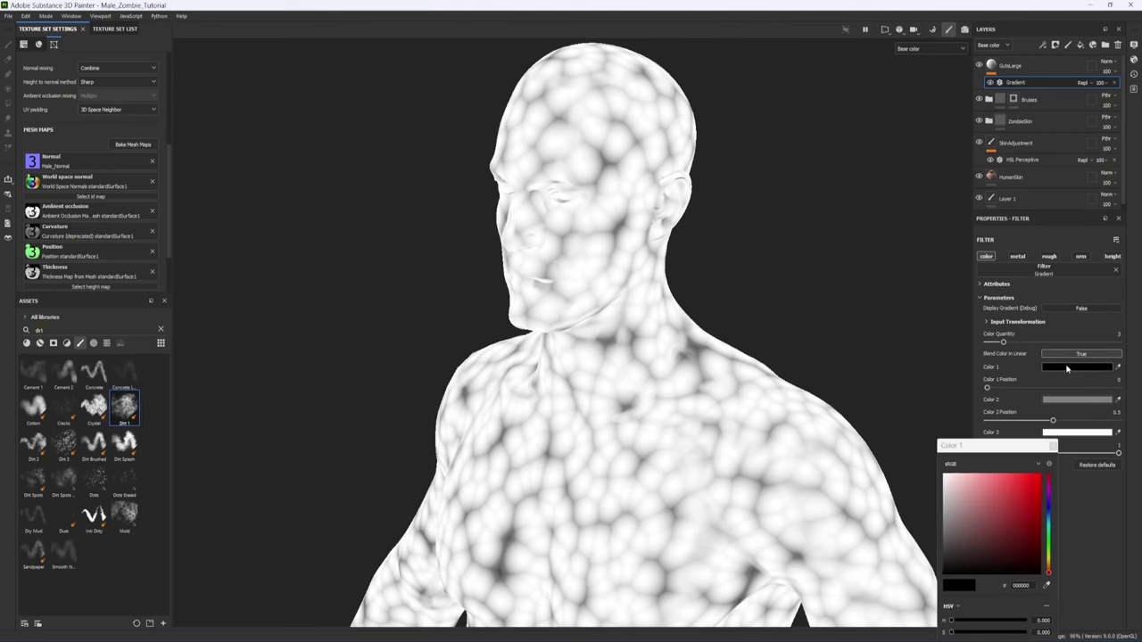
click(1048, 542)
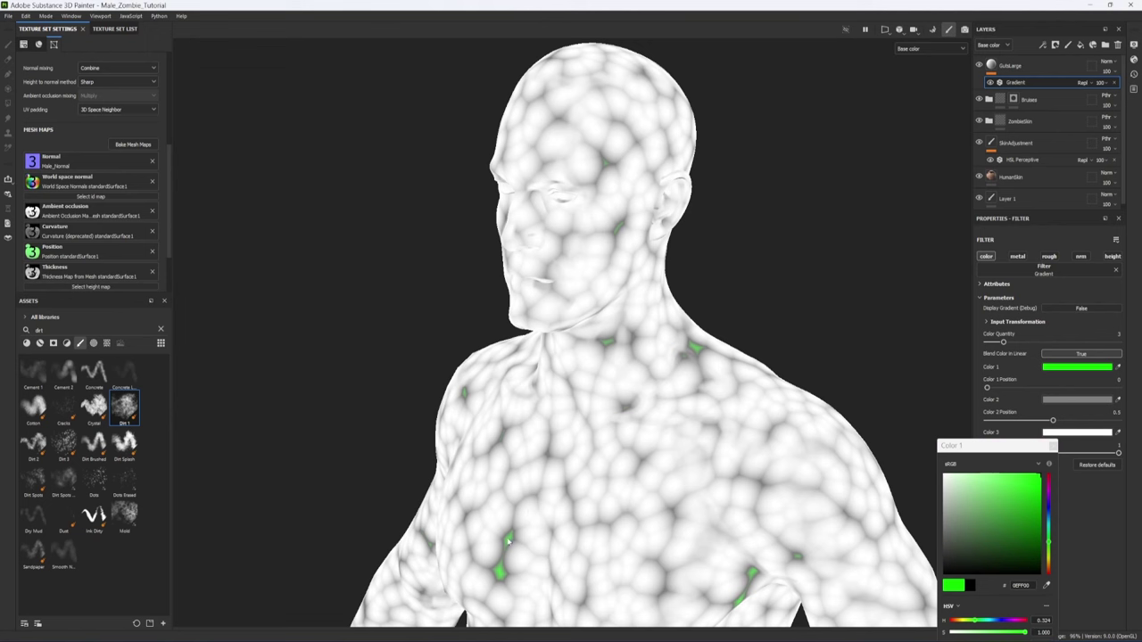
click(1053, 445)
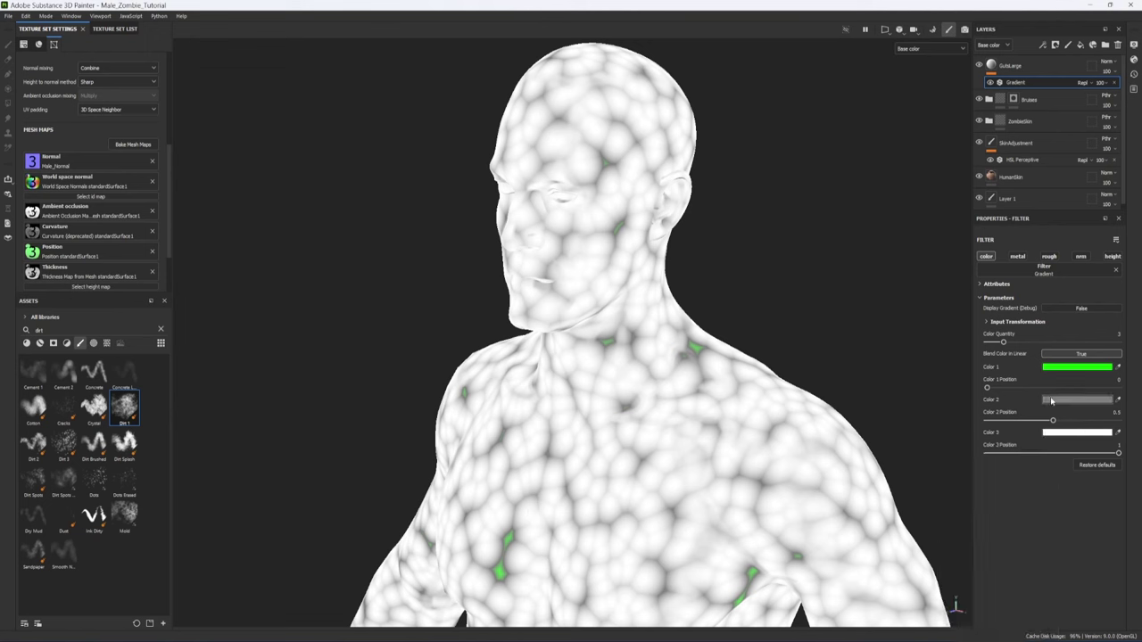
click(1052, 400)
click(1048, 510)
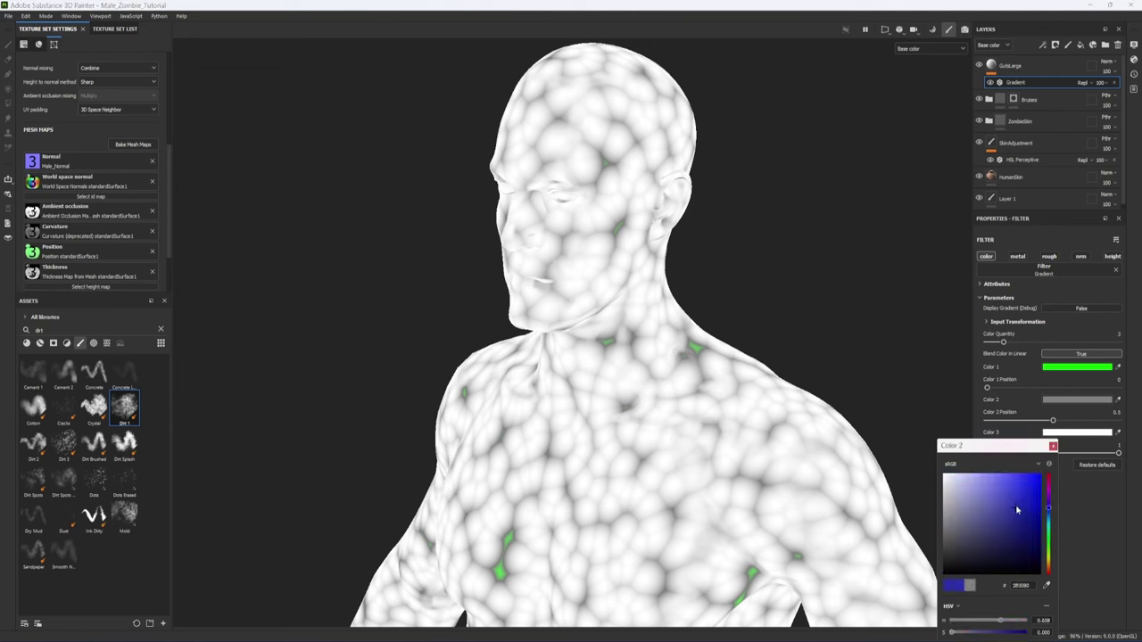
click(1017, 507)
click(1053, 445)
click(1052, 433)
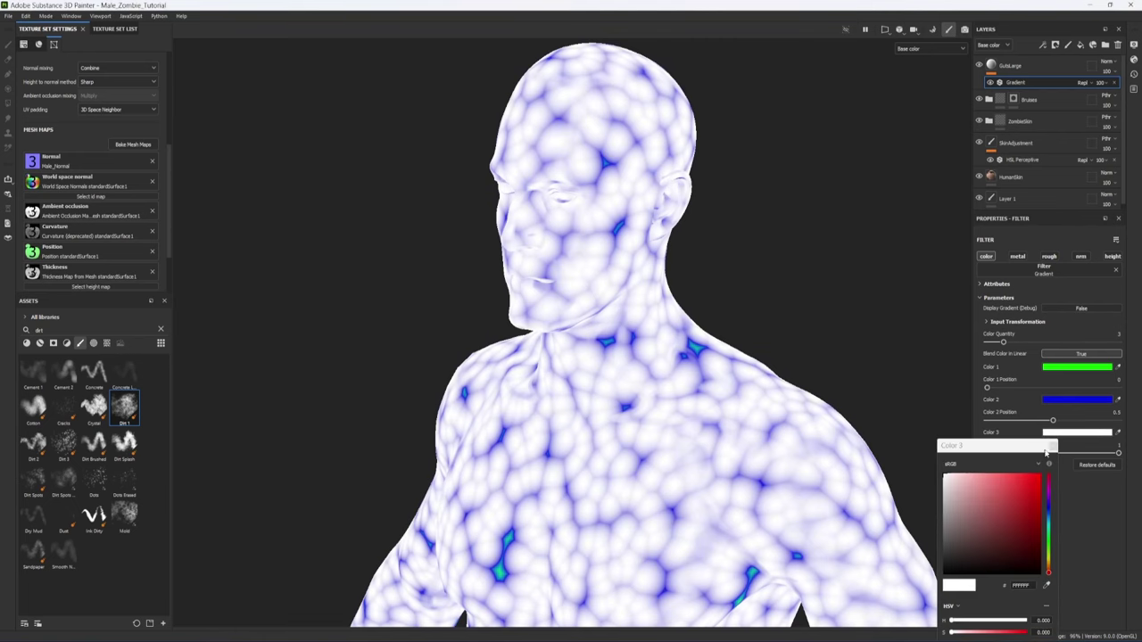
click(1048, 489)
click(1038, 474)
alt+drag(709, 423, 740, 398)
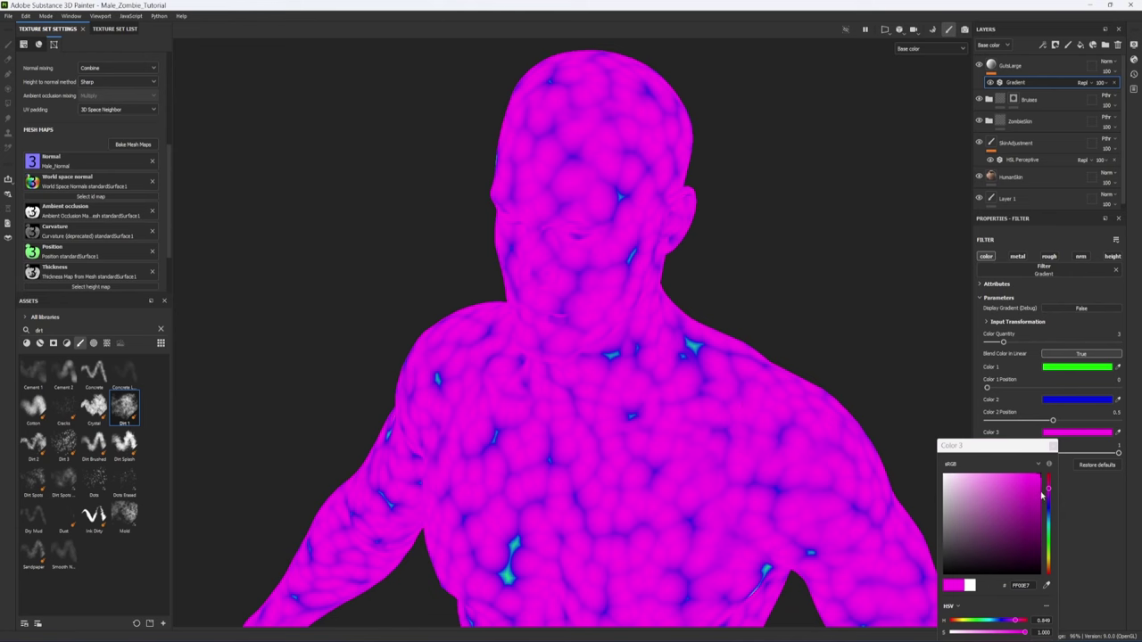
Step: Recolor the Gradient filter for flesh, with a bright crimson Color 3, a dark red Color 2 and a very dark red Color 1
click(1048, 477)
click(1024, 499)
click(1077, 400)
click(1048, 475)
click(1027, 508)
click(1077, 367)
click(1048, 572)
click(1031, 553)
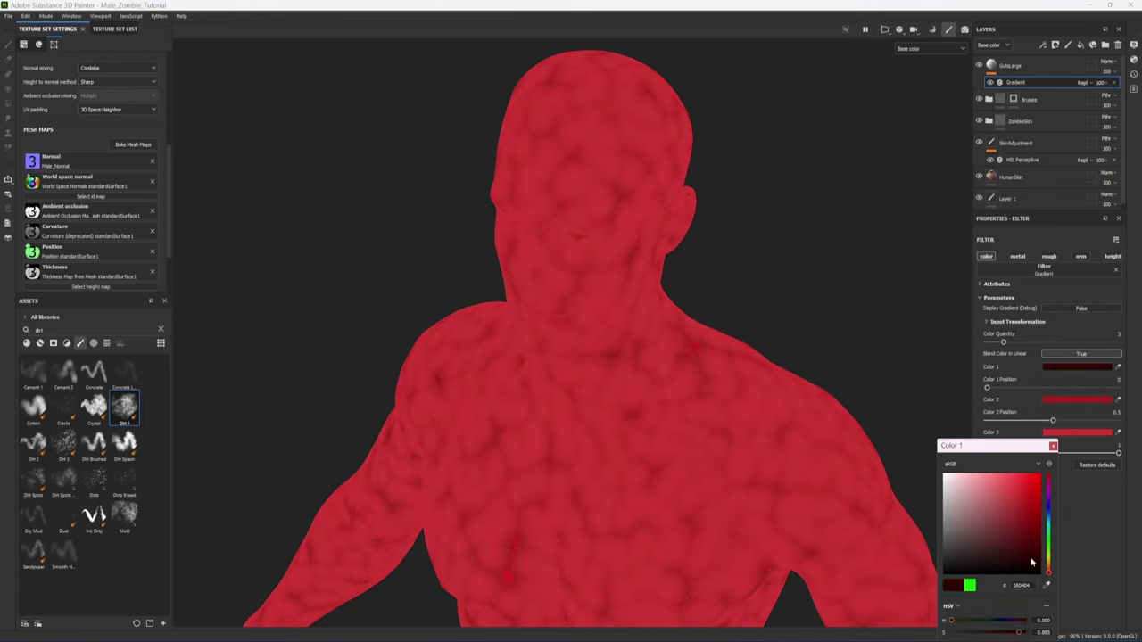
click(1053, 423)
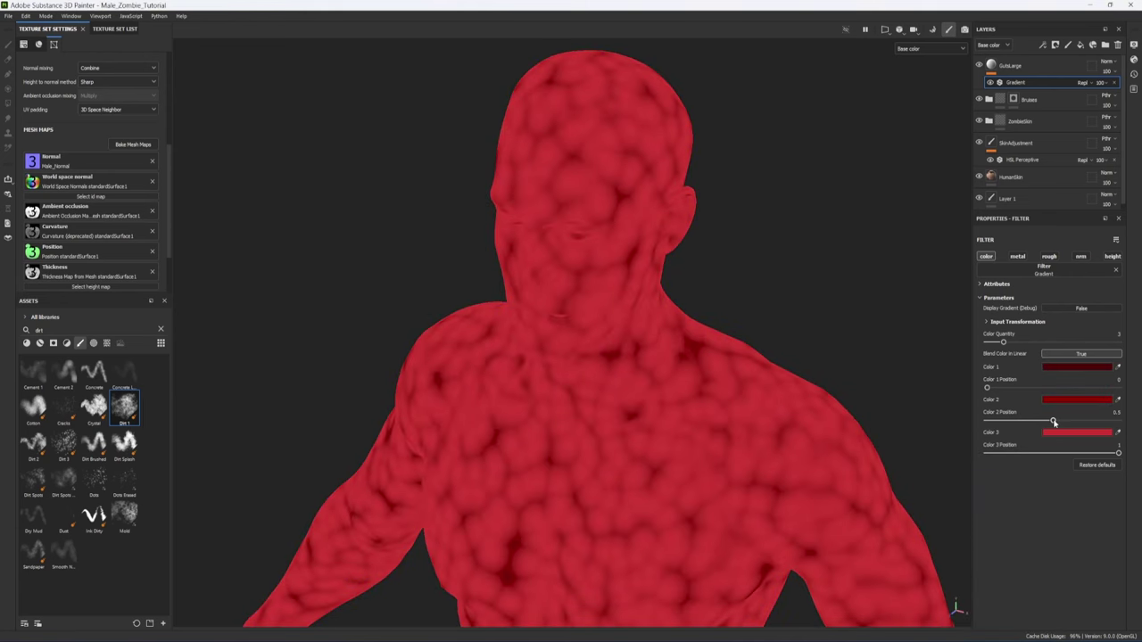
Step: Move the Gradient's Color 2 Position to about 0.59 and display the full material on the model
mouse_move(1053, 423)
mouse_down()
mouse_move(1084, 424)
mouse_move(1065, 433)
mouse_up()
key(m)
alt+drag(688, 375, 752, 377)
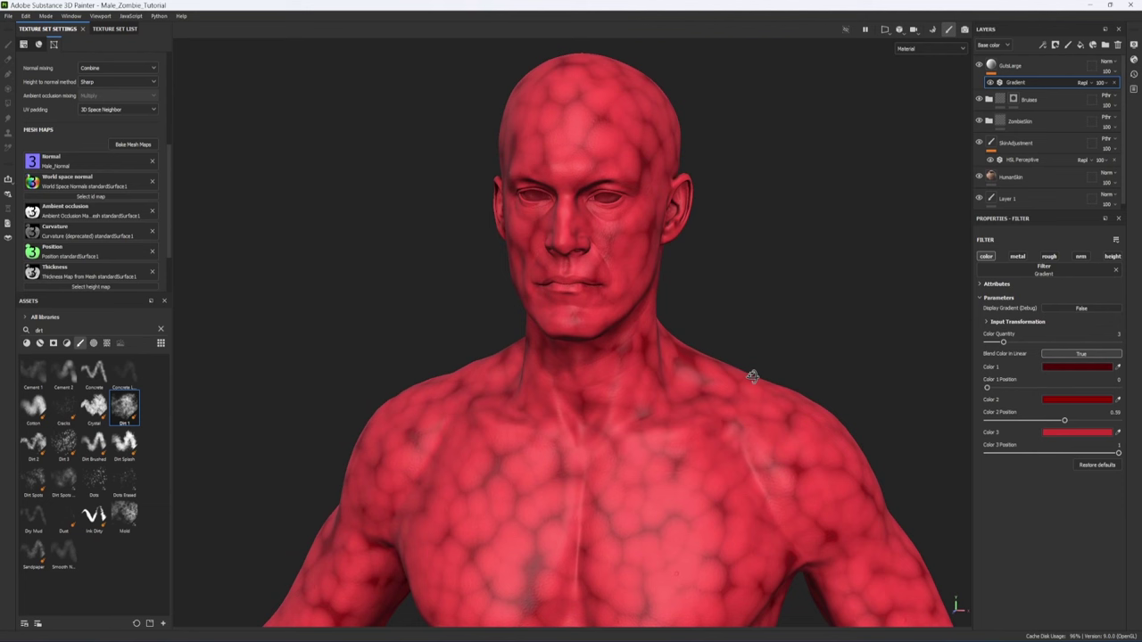
Step: Enable the height channel on the GutsLarge fill and assign the Cells 1 texture to it
click(996, 67)
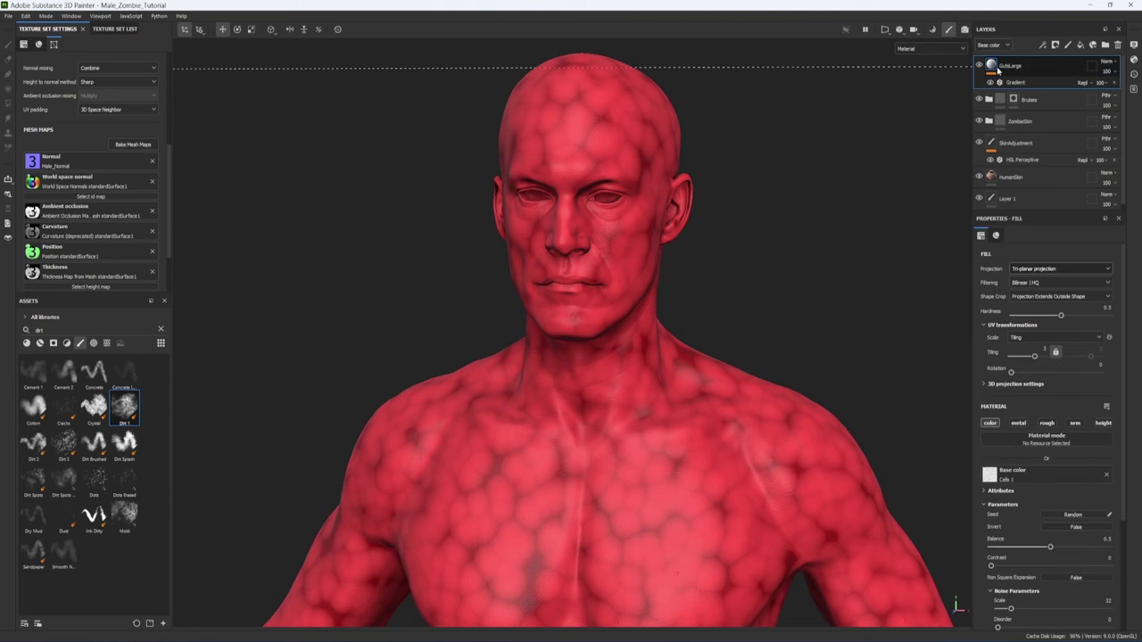
click(1104, 425)
scroll(1054, 499, down, 3)
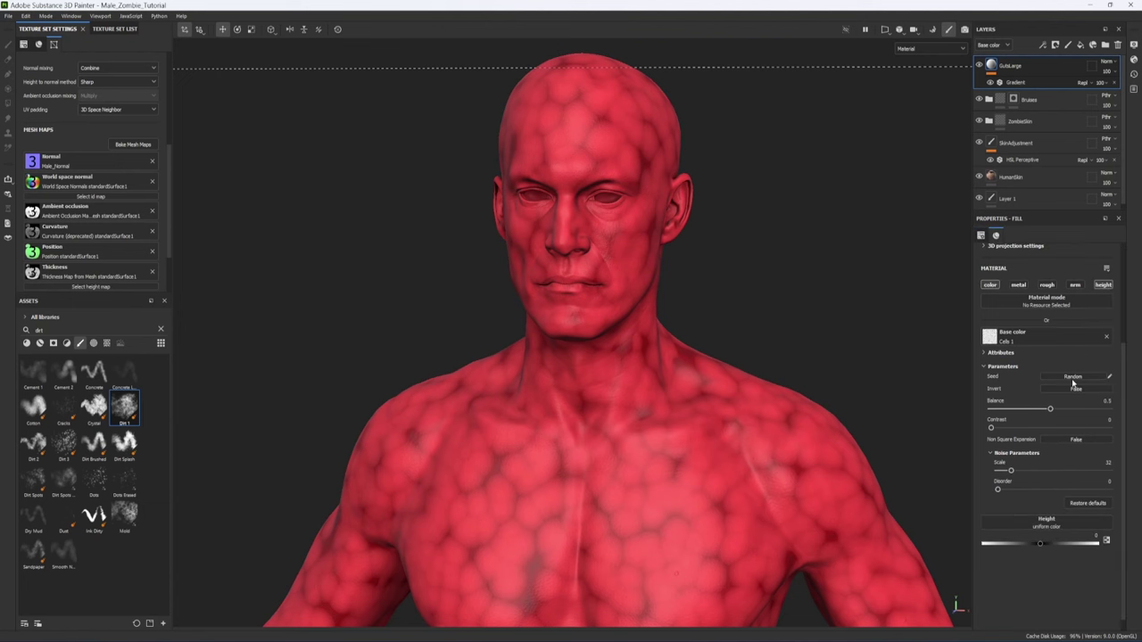
click(1043, 507)
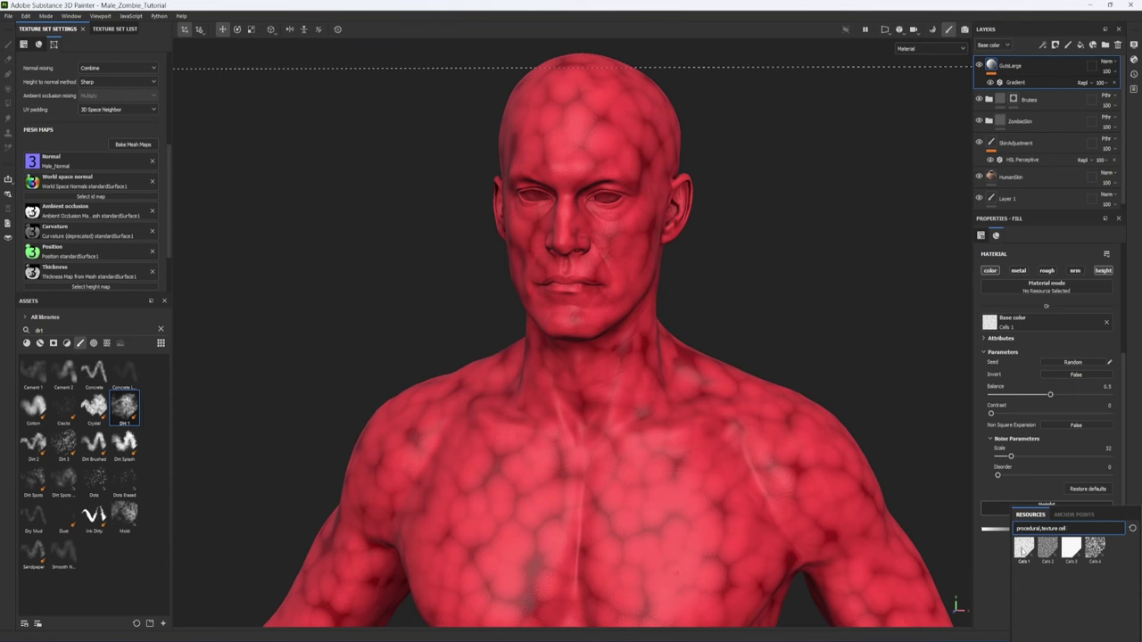
click(1023, 549)
alt+drag(721, 377, 600, 426)
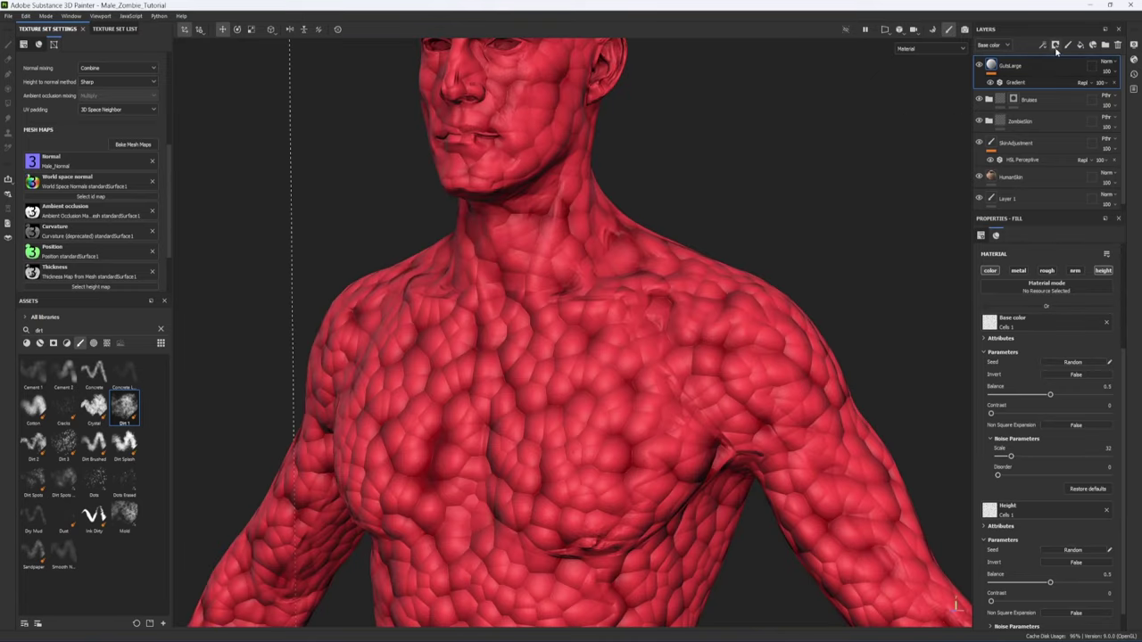
Step: Add a Levels effect to the GutsLarge layer and set its affected channel to Height
click(1043, 45)
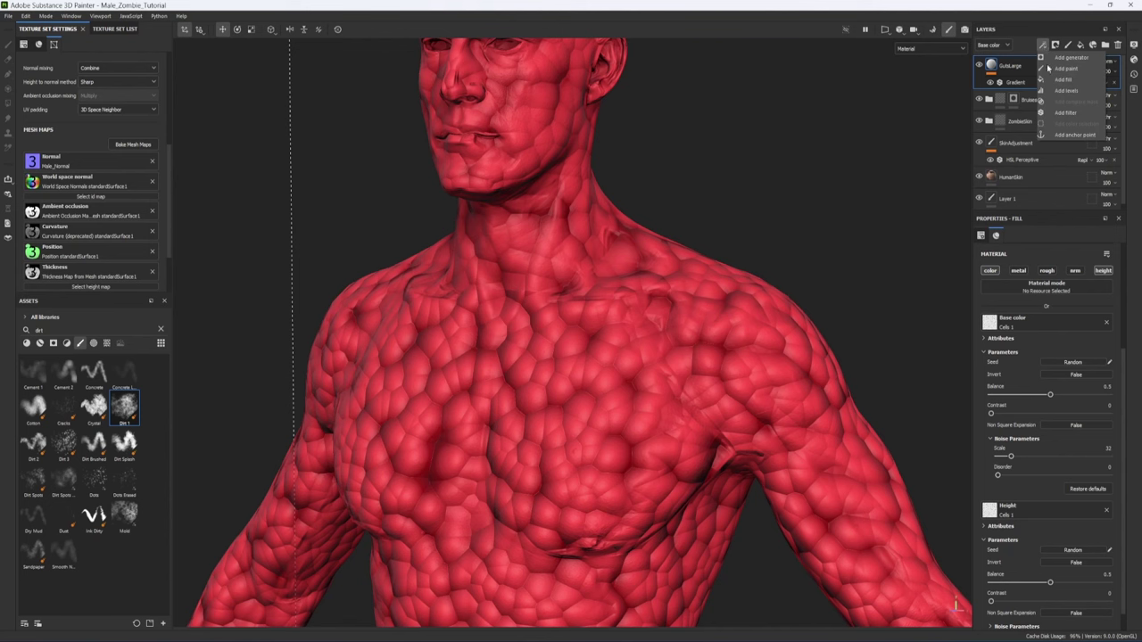
click(1063, 93)
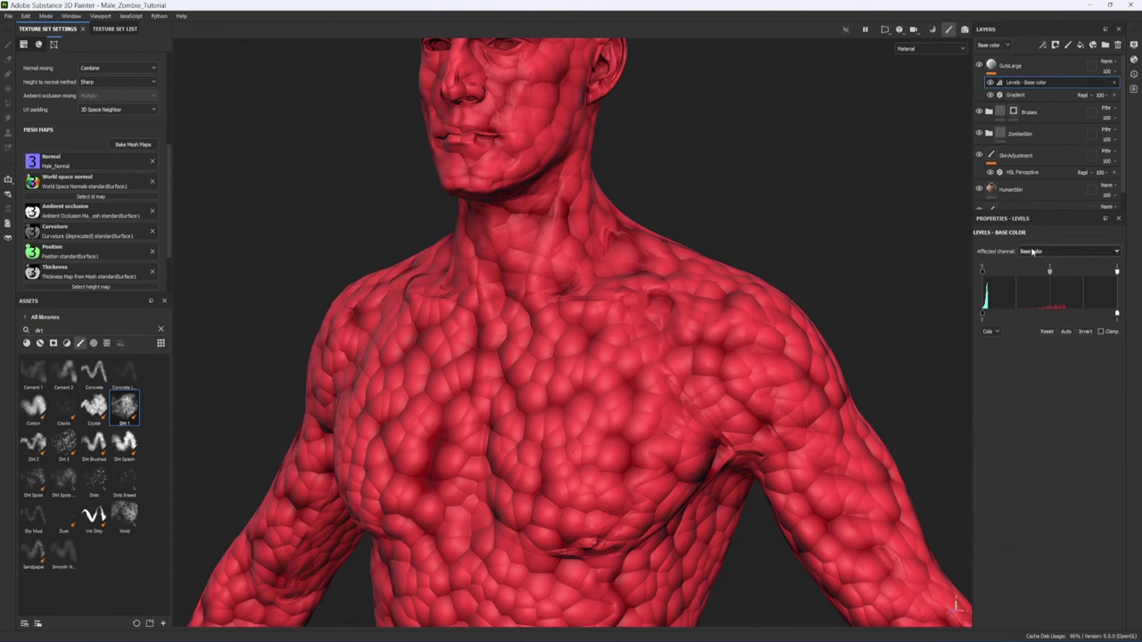
click(1030, 253)
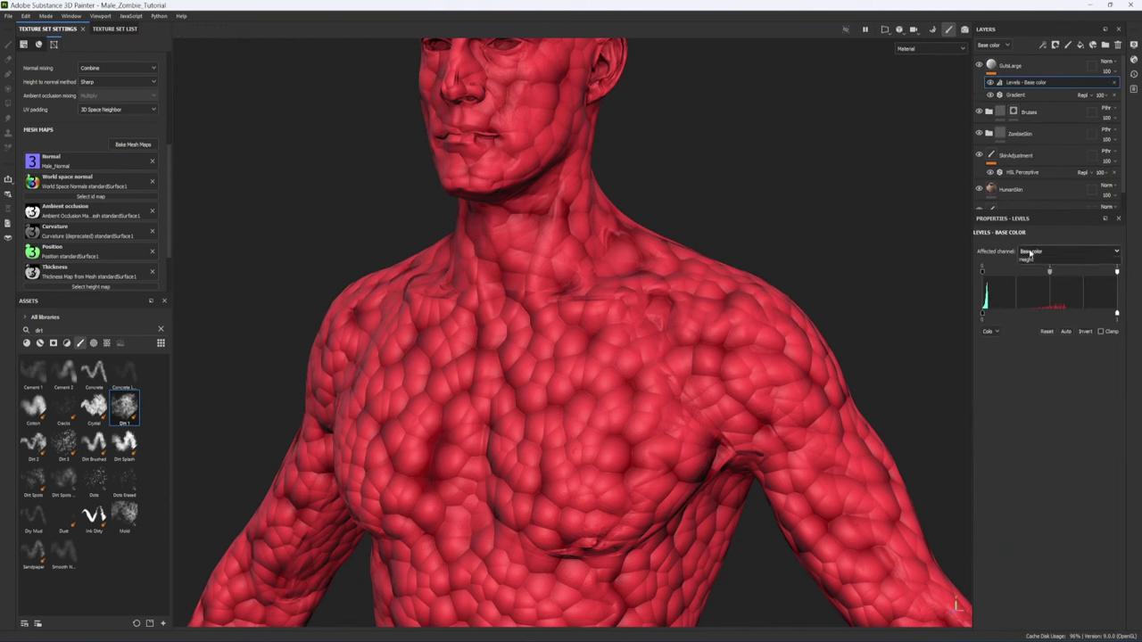
click(1026, 304)
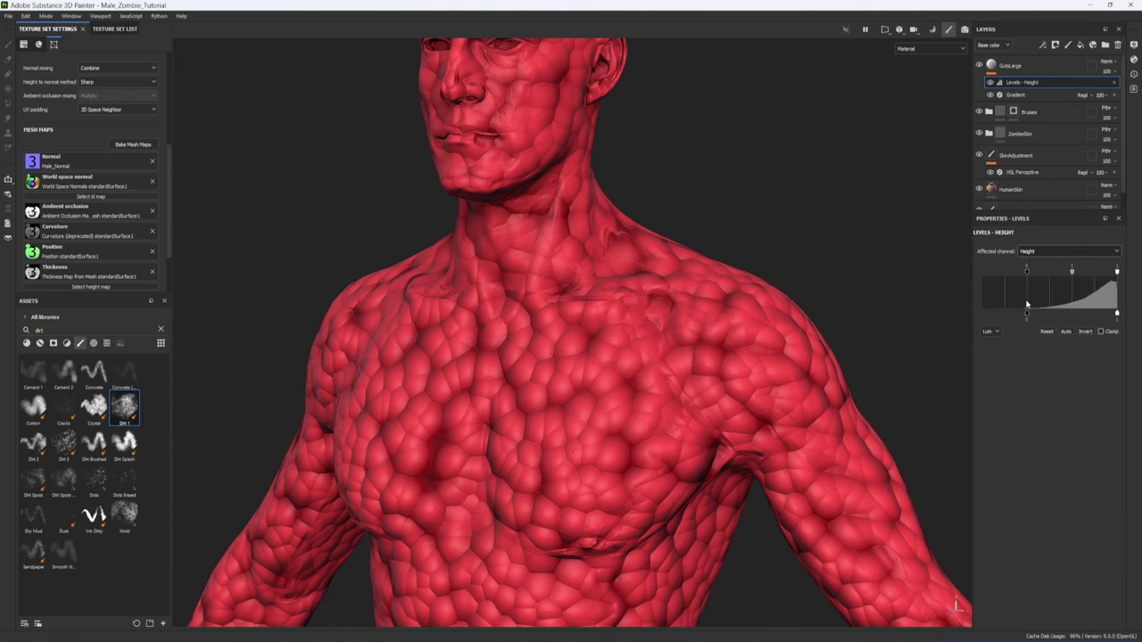
Step: Lower the maximum output of the height Levels to about 0.21 and check the cell relief on the chest
drag(1117, 316, 1024, 319)
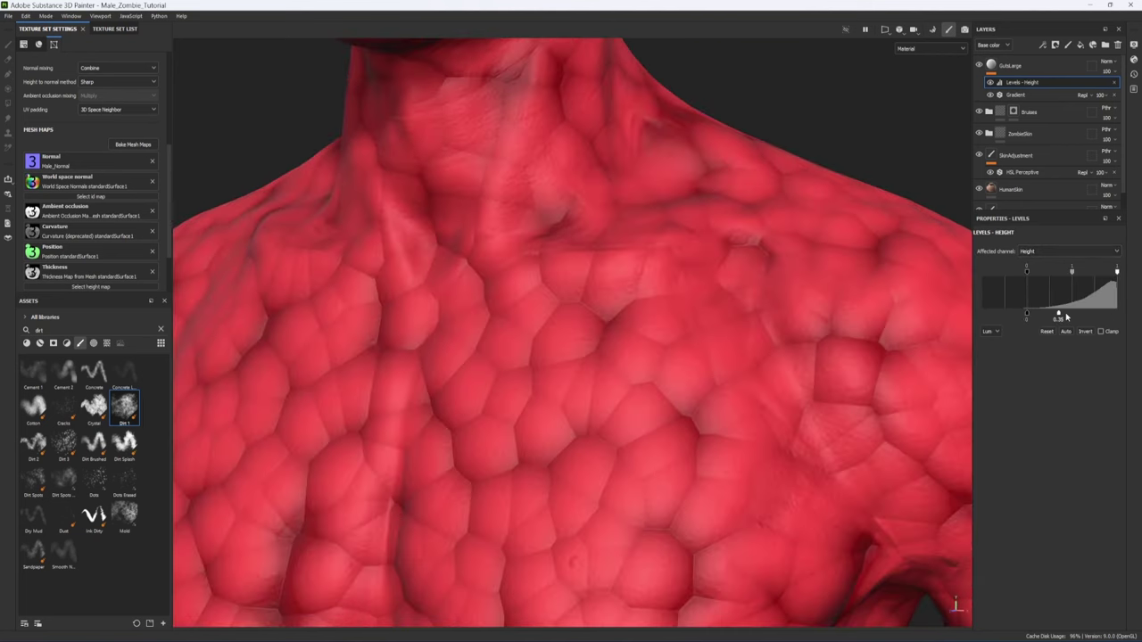
drag(1024, 319, 1046, 318)
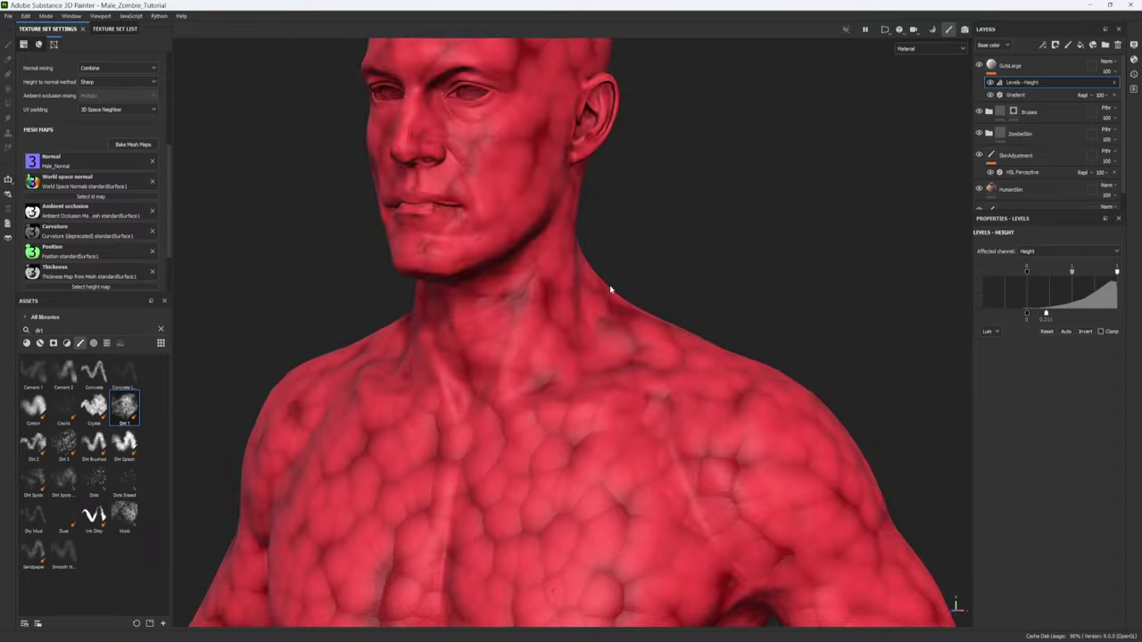
alt+drag(609, 284, 645, 323)
alt+middle_drag(645, 323, 599, 136)
scroll(542, 207, up, 3)
alt+middle_drag(542, 211, 614, 352)
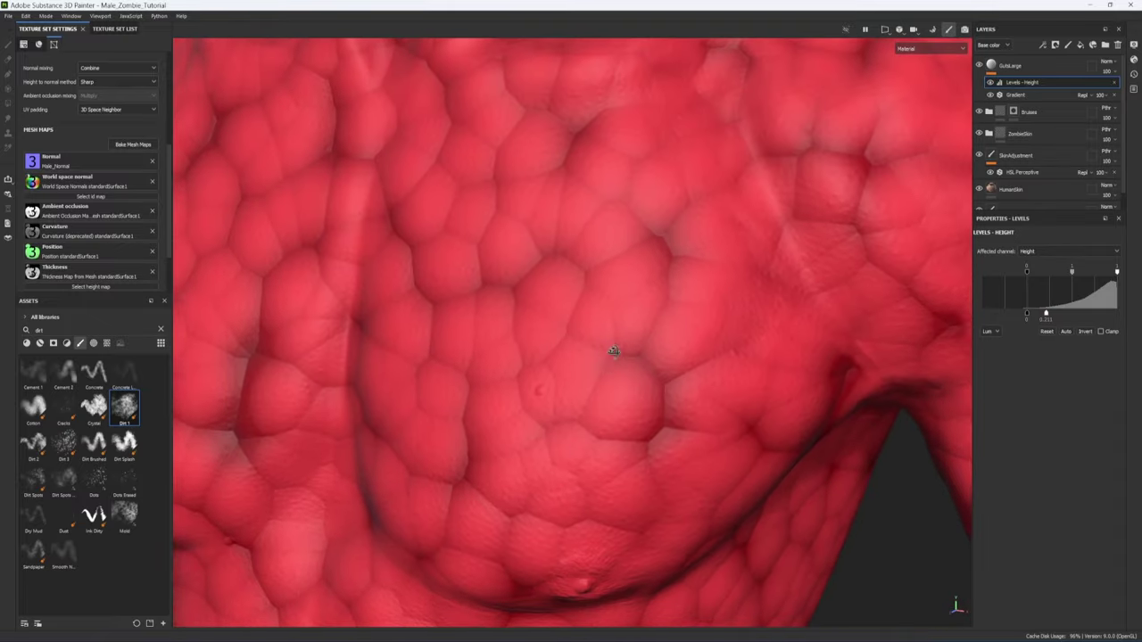
mouse_move(614, 351)
alt+mouse_down()
mouse_move(685, 377)
mouse_move(640, 364)
mouse_move(616, 337)
alt+mouse_up()
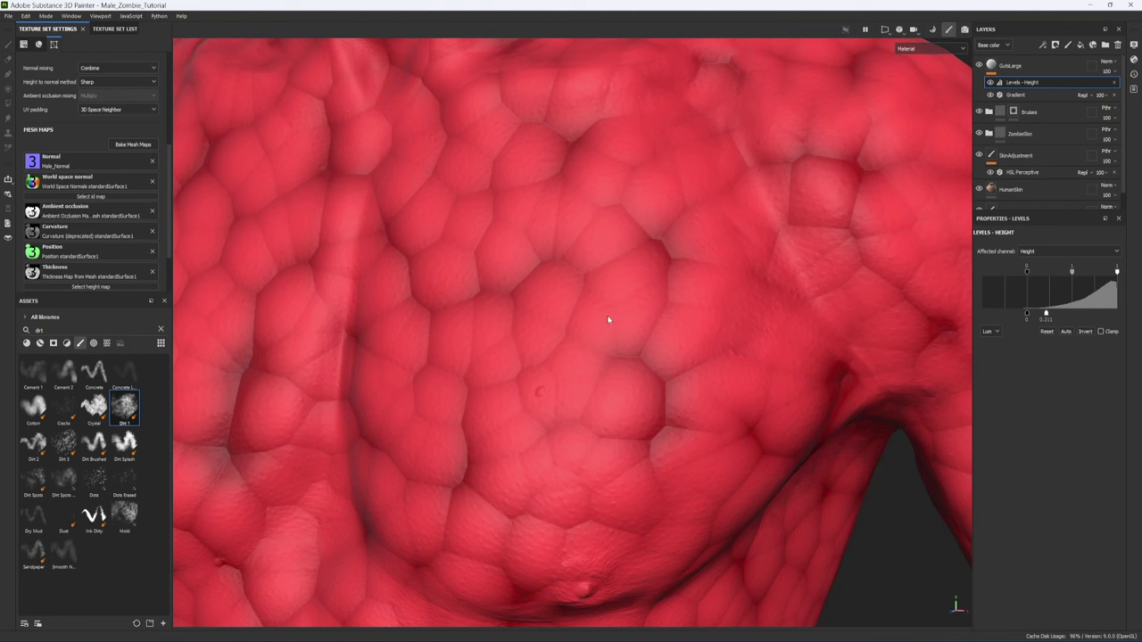
Step: Add a Warp filter directly above the Gradient filter in the GutsLarge layer
click(1014, 96)
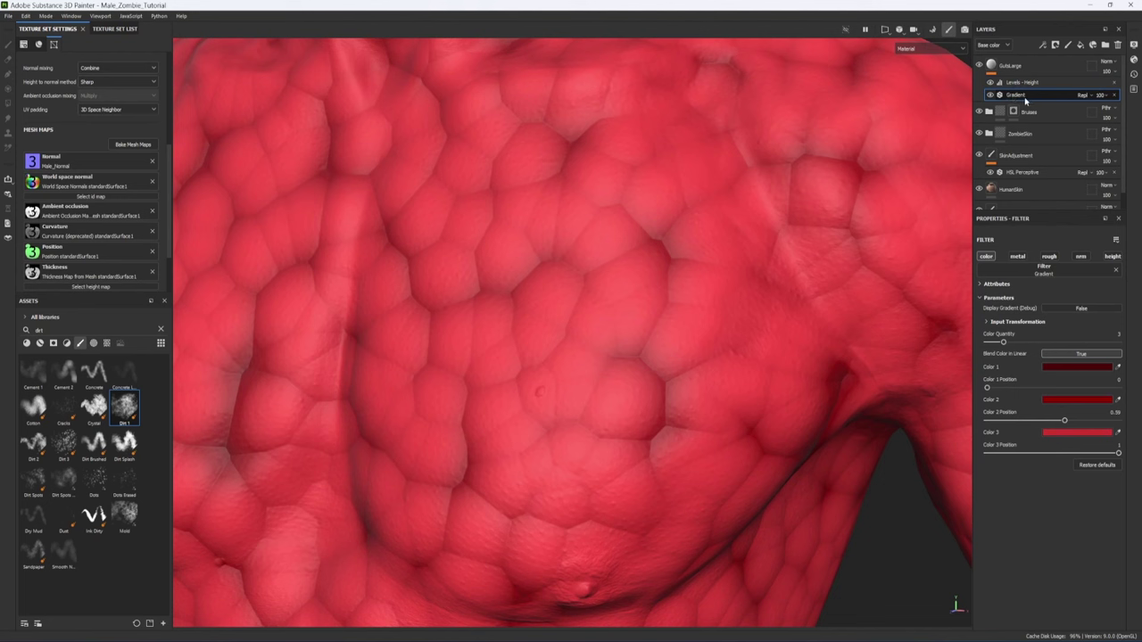
click(1042, 44)
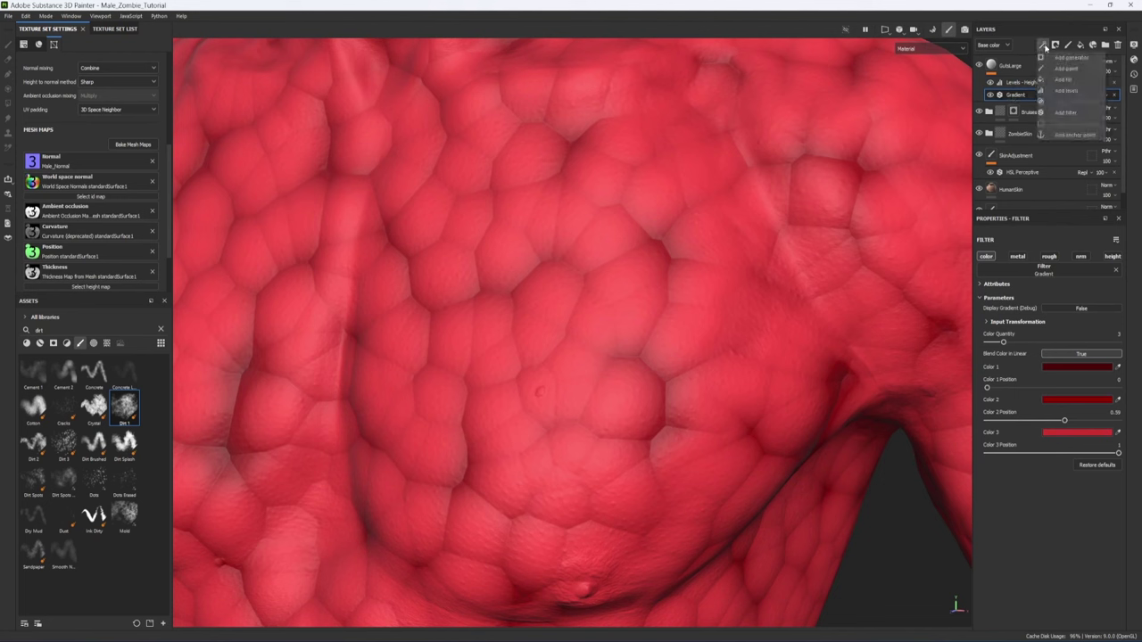
click(1063, 112)
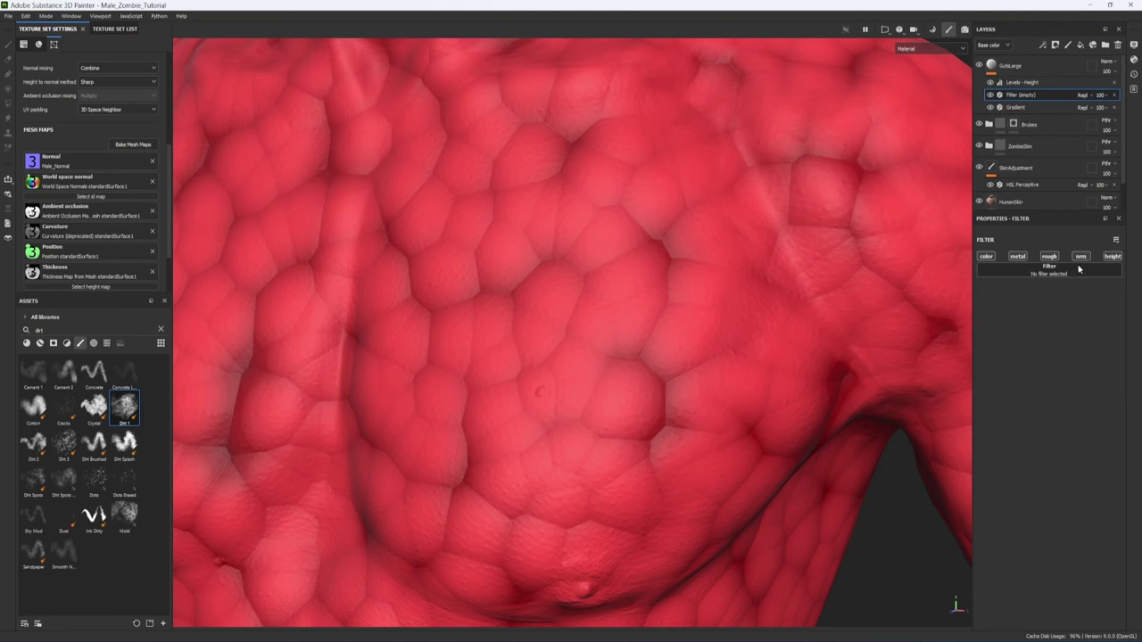
click(1078, 269)
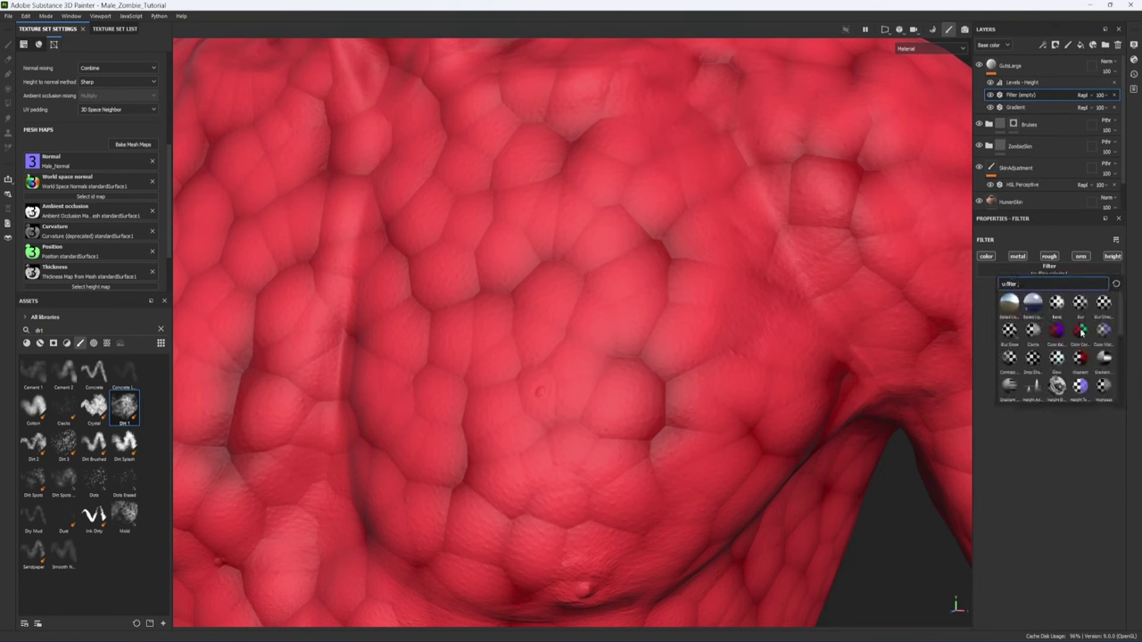
scroll(1084, 333, down, 3)
click(1105, 398)
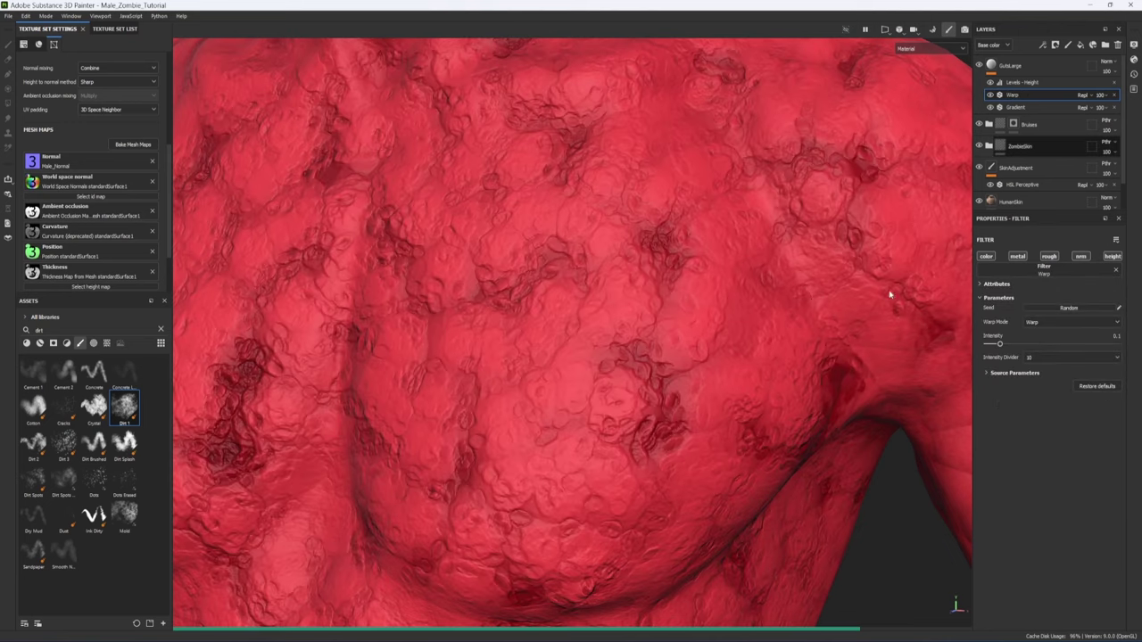
Step: Reduce the Warp filter's intensity to about 0.03 and check the distorted cells across the body
alt+drag(718, 303, 681, 324)
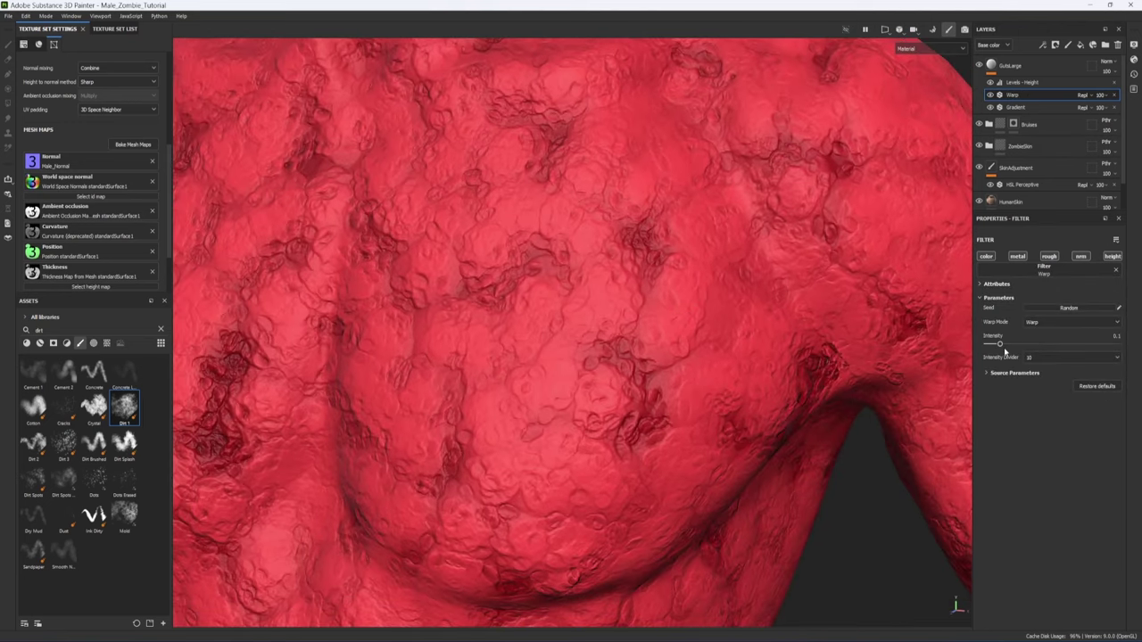
drag(999, 345, 992, 345)
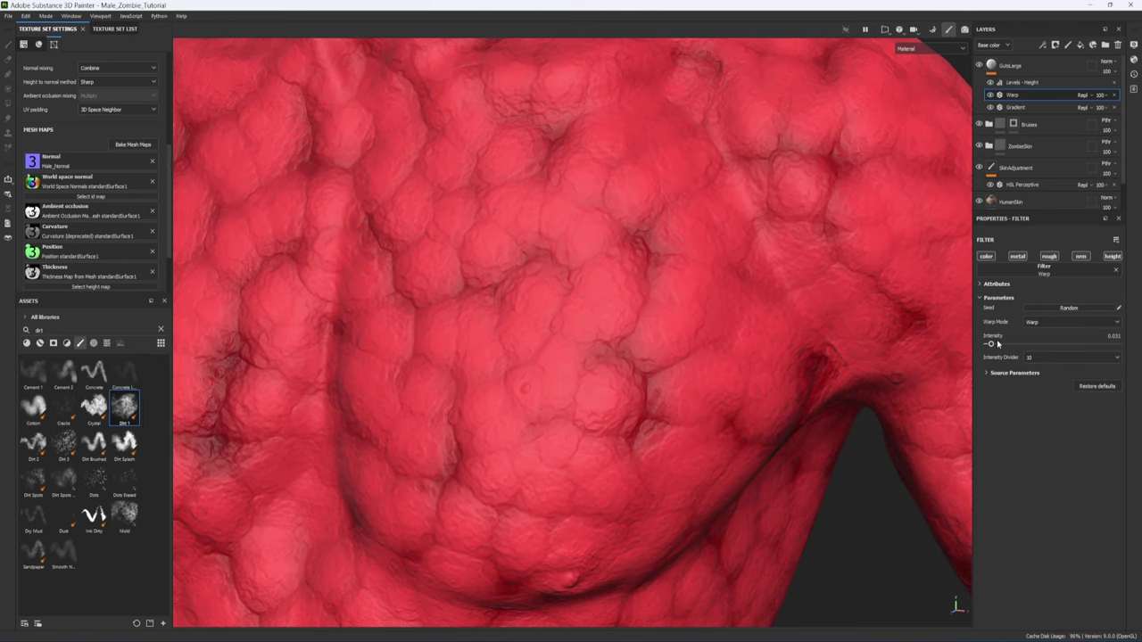
alt+right_drag(776, 371, 604, 357)
alt+middle_drag(604, 356, 572, 165)
alt+right_drag(572, 165, 898, 411)
alt+drag(616, 366, 643, 370)
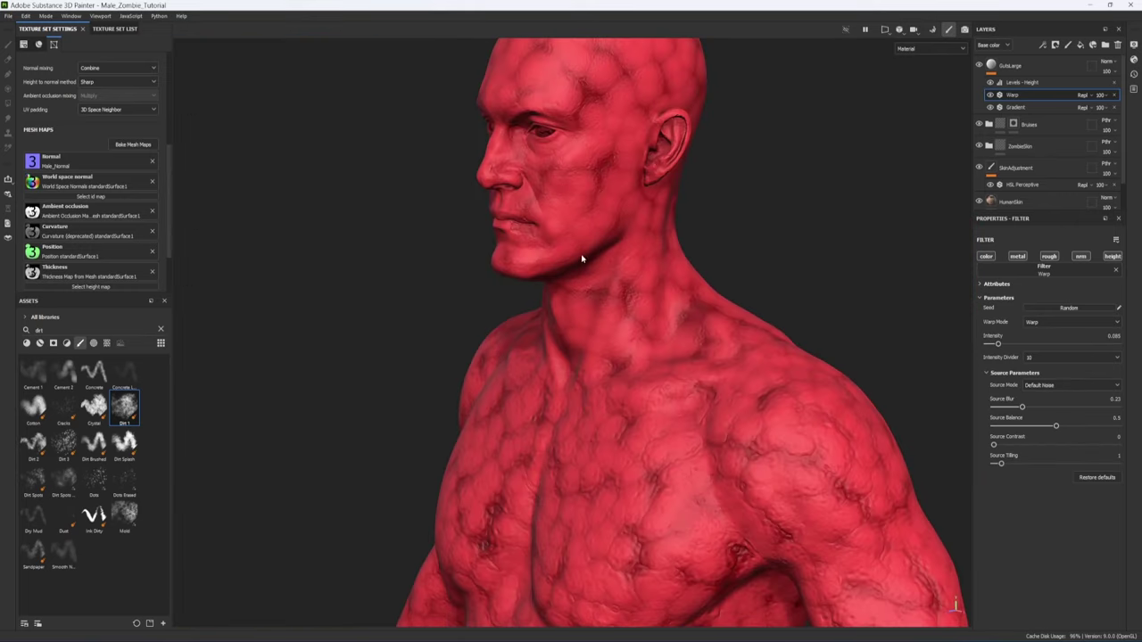
Step: Enable the roughness channel on the GutsLarge fill and set its uniform roughness to about 0.3 after trying a rougher value
click(992, 67)
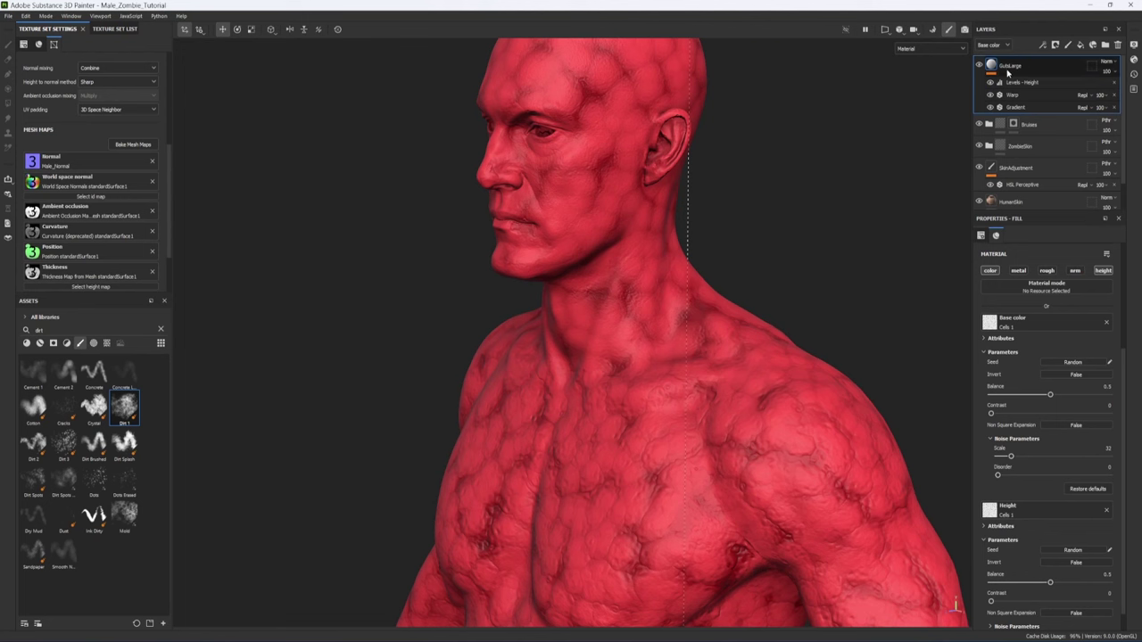
click(1049, 273)
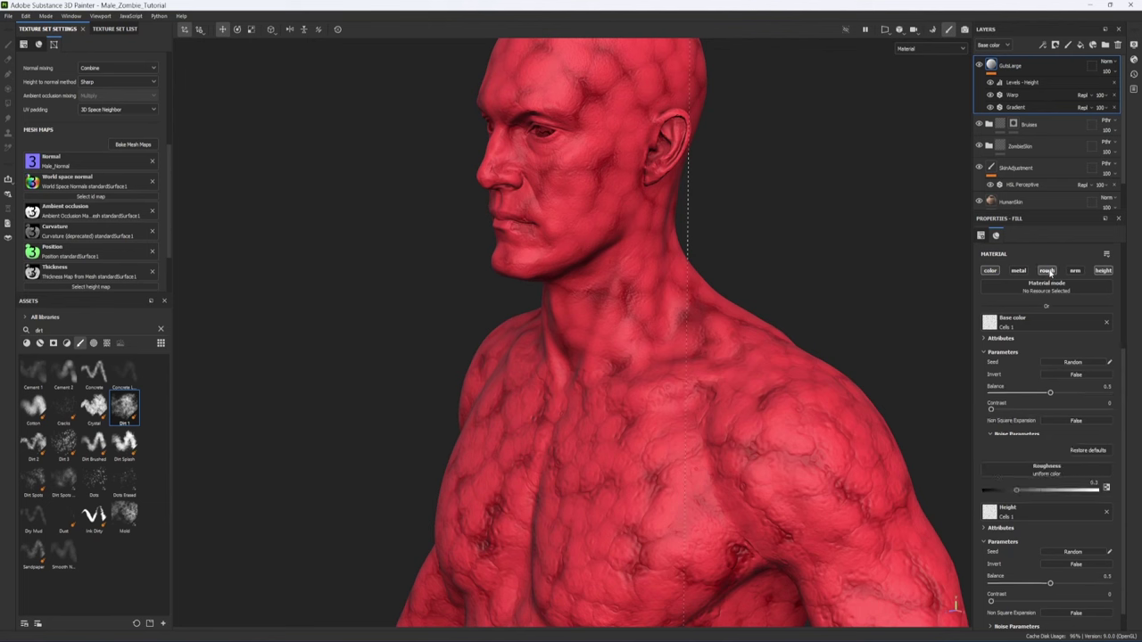
scroll(1040, 401, down, 1)
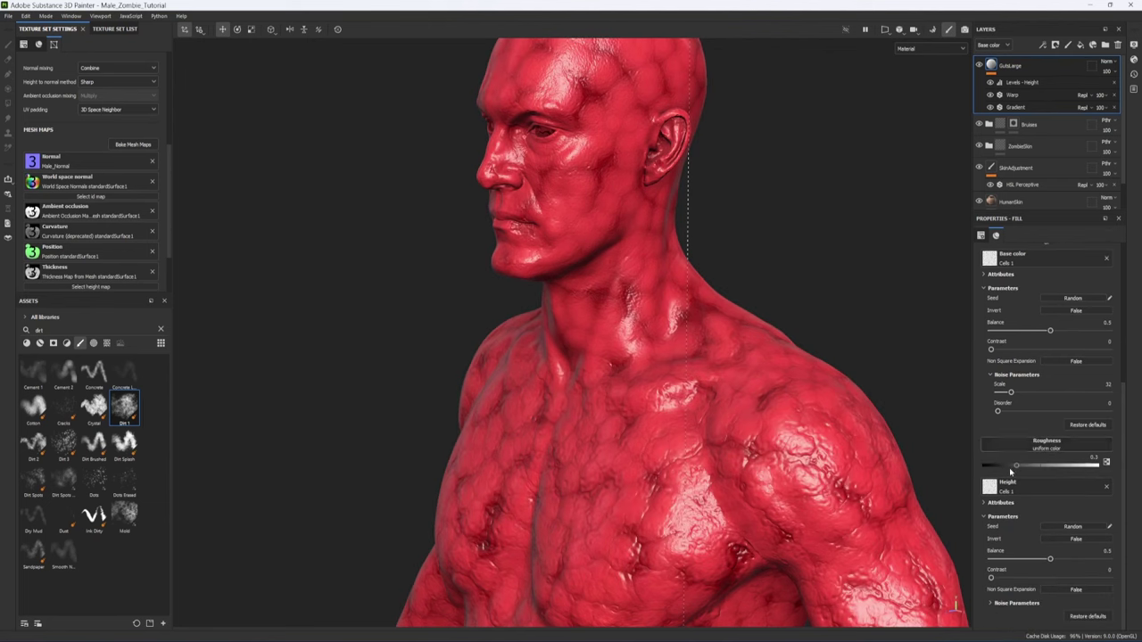
drag(1015, 465, 1072, 468)
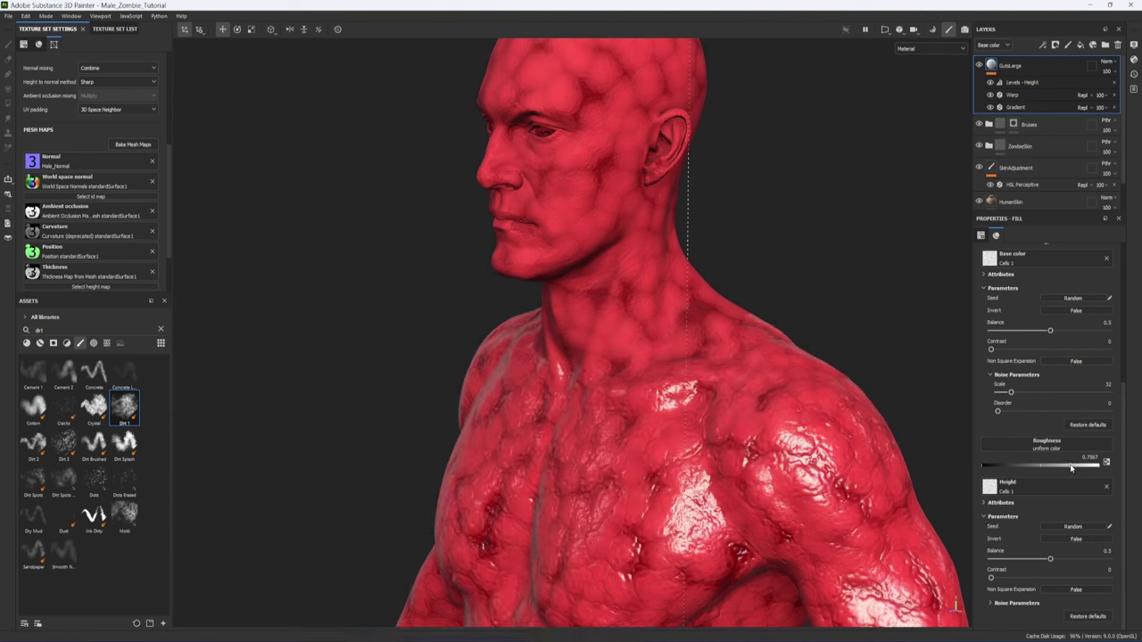
drag(1049, 469, 1016, 466)
Step: Assign the Cells 1 texture to the roughness channel of the GutsLarge fill
click(1023, 445)
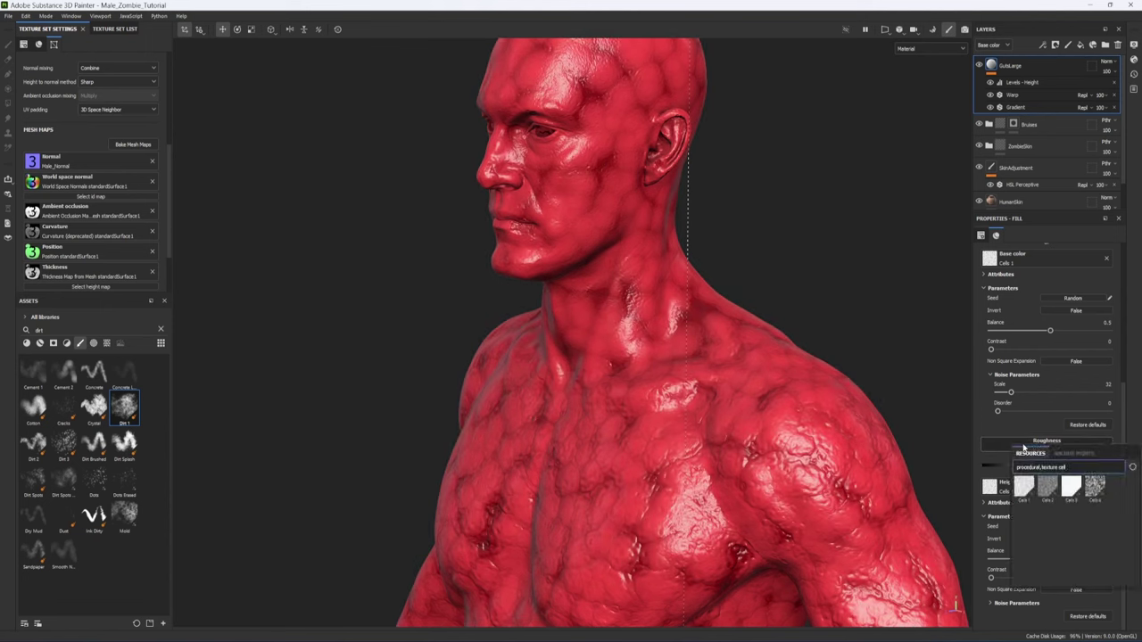
alt+drag(632, 475, 703, 481)
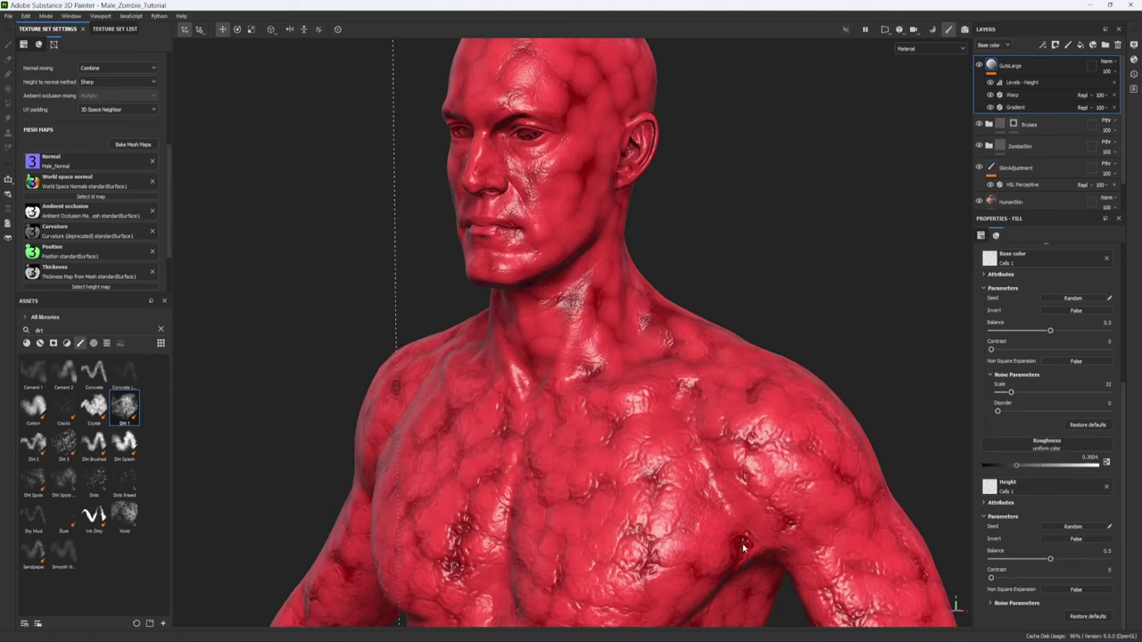
click(1055, 454)
click(1024, 483)
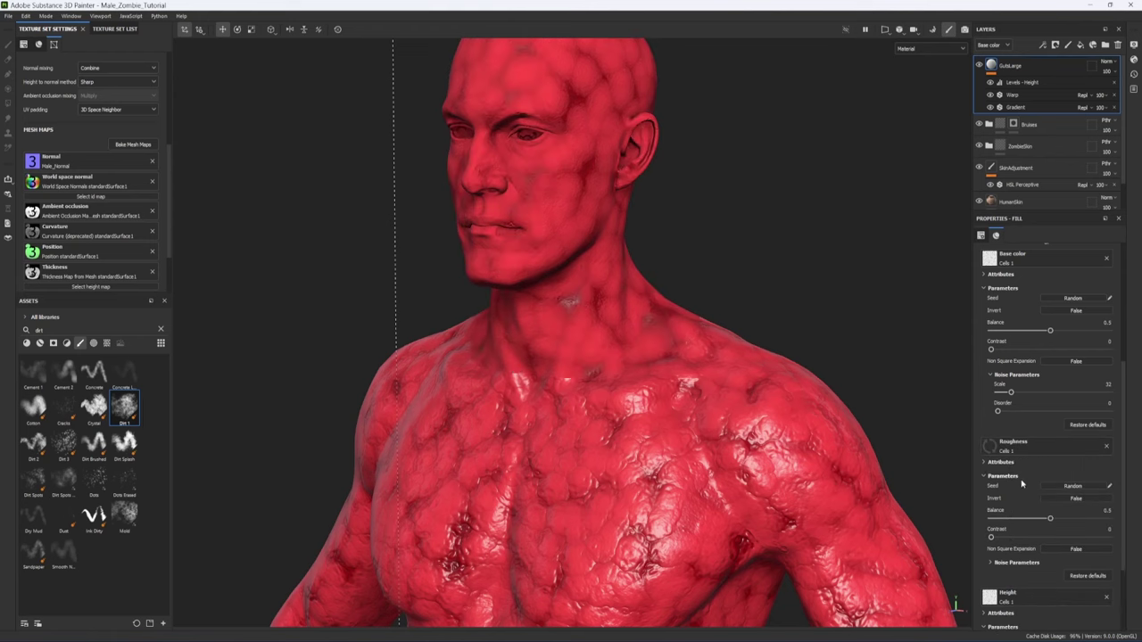
Step: Examine the cell pattern on the chest up close in the material view, base color channel and roughness channel
alt+middle_drag(627, 390, 520, 235)
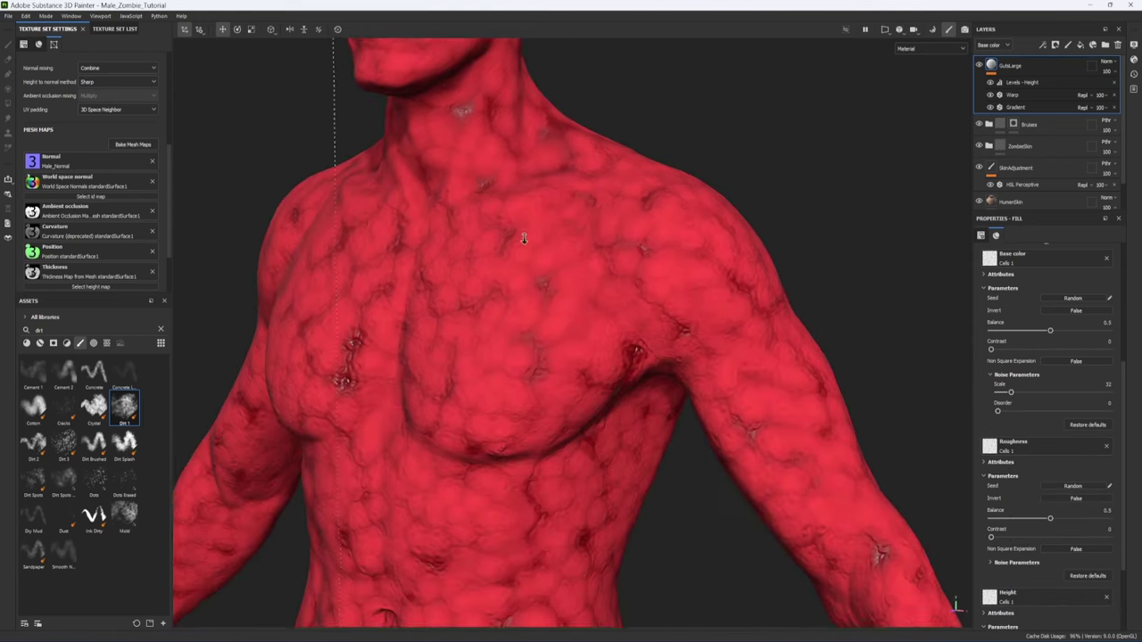
alt+right_drag(520, 235, 740, 402)
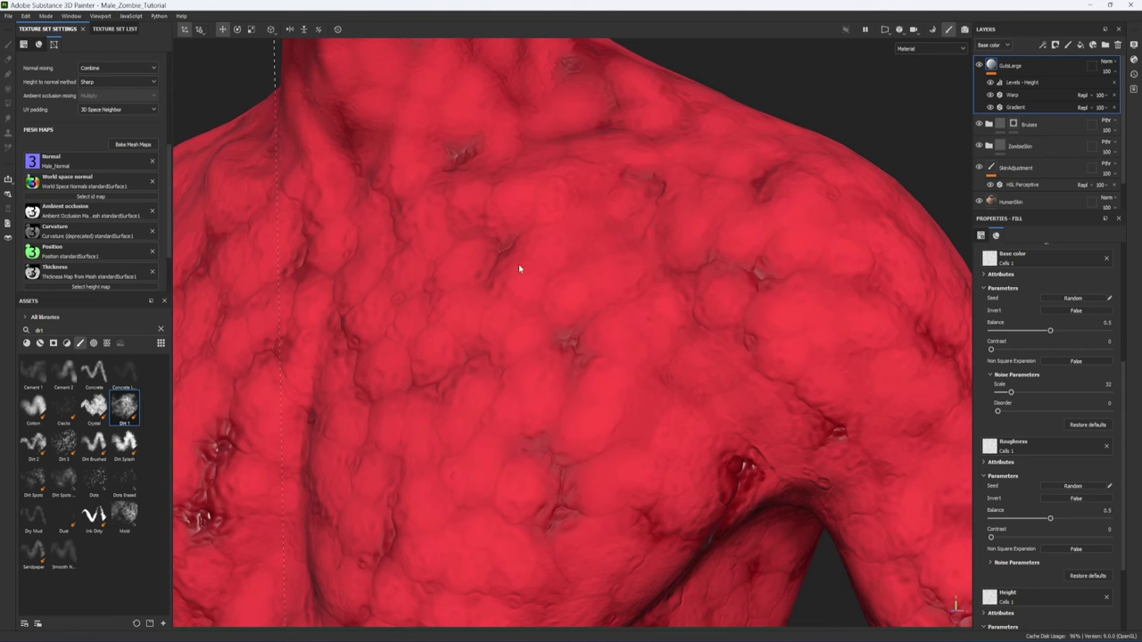
alt+drag(550, 384, 935, 332)
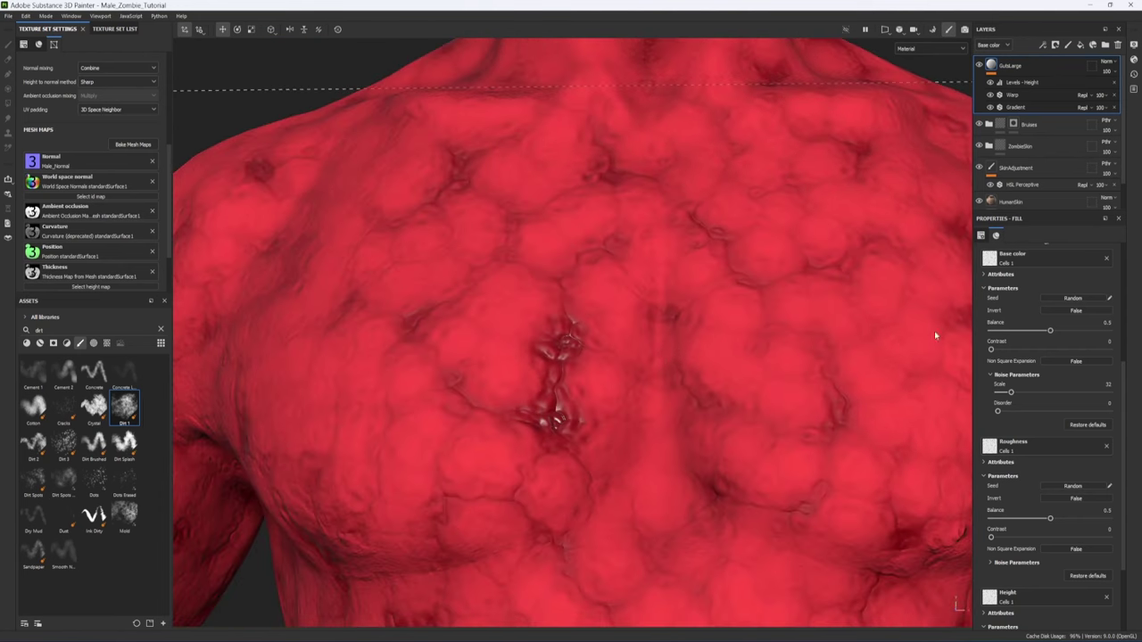
scroll(576, 424, up, 2)
alt+drag(607, 433, 695, 447)
alt+middle_drag(695, 447, 596, 462)
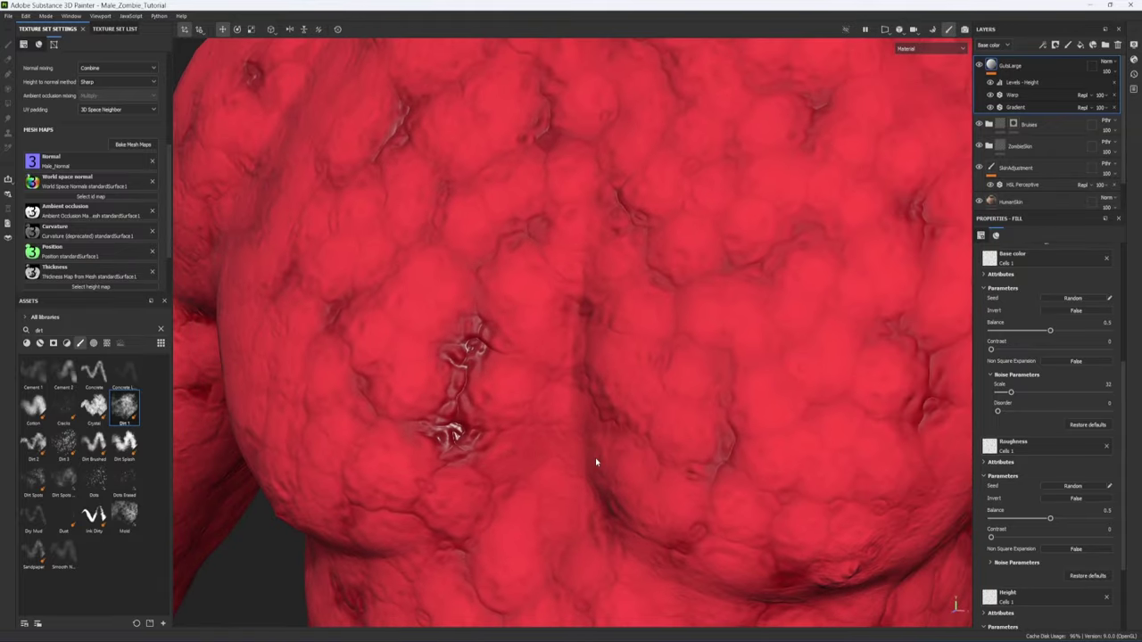
key(c)
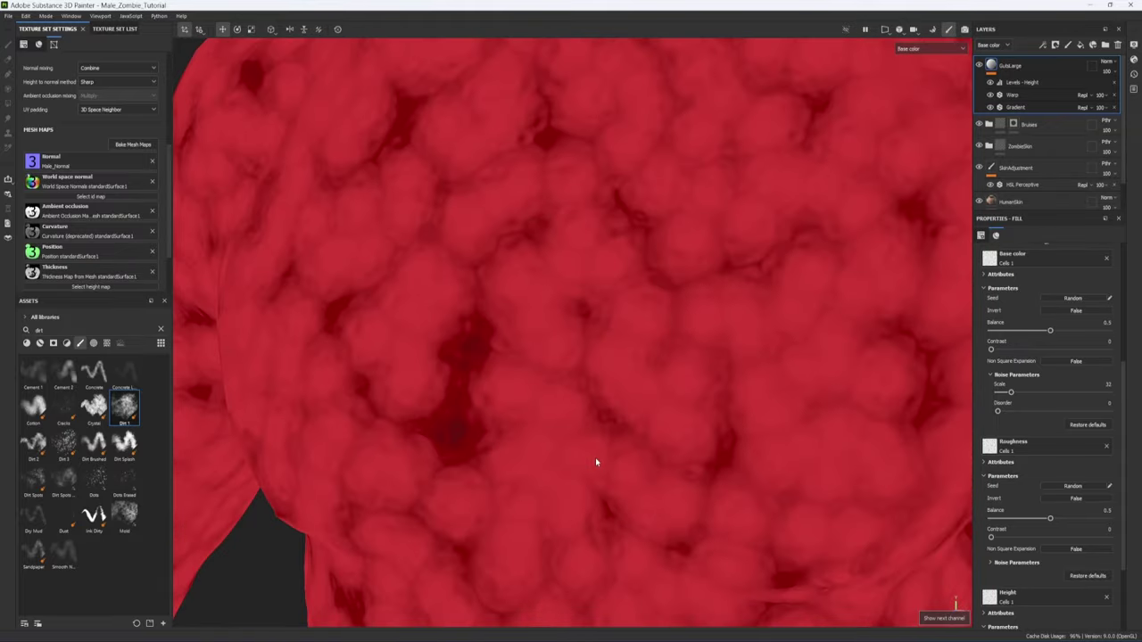
key(c)
key(c)
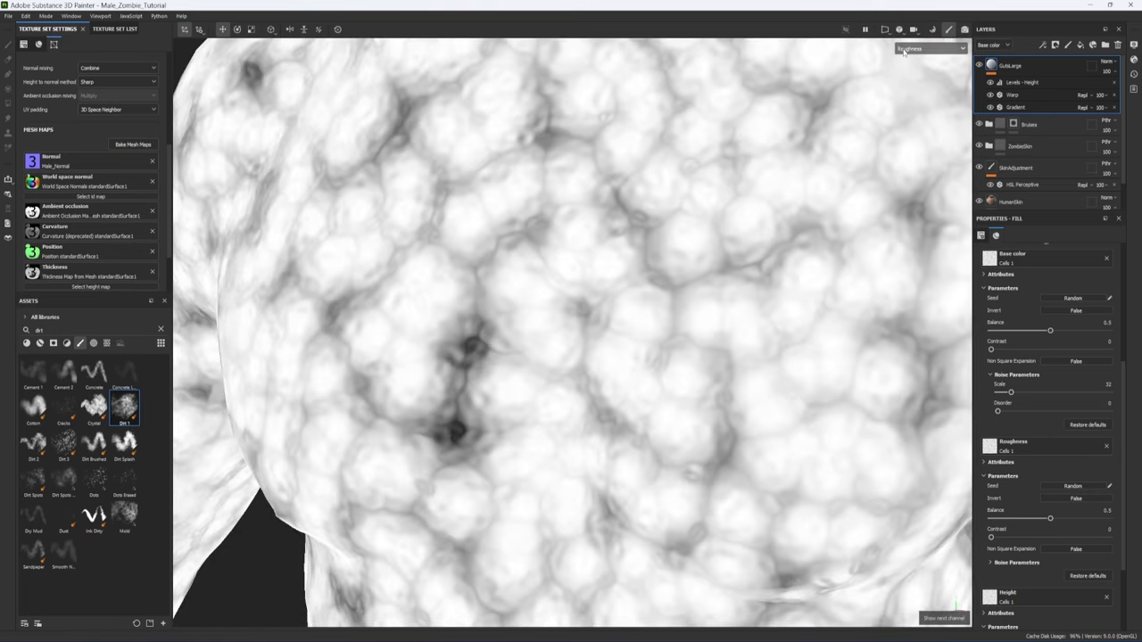
Step: Add a Levels effect above Levels - Height on the GutsLarge layer and have it affect the Roughness channel
click(1018, 82)
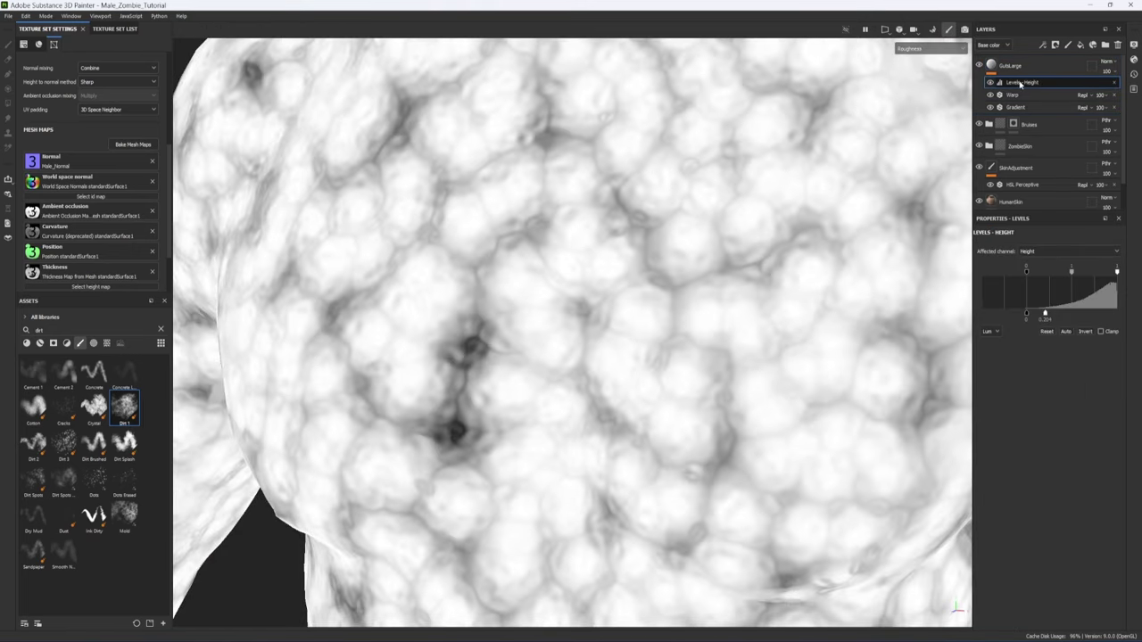
click(1043, 45)
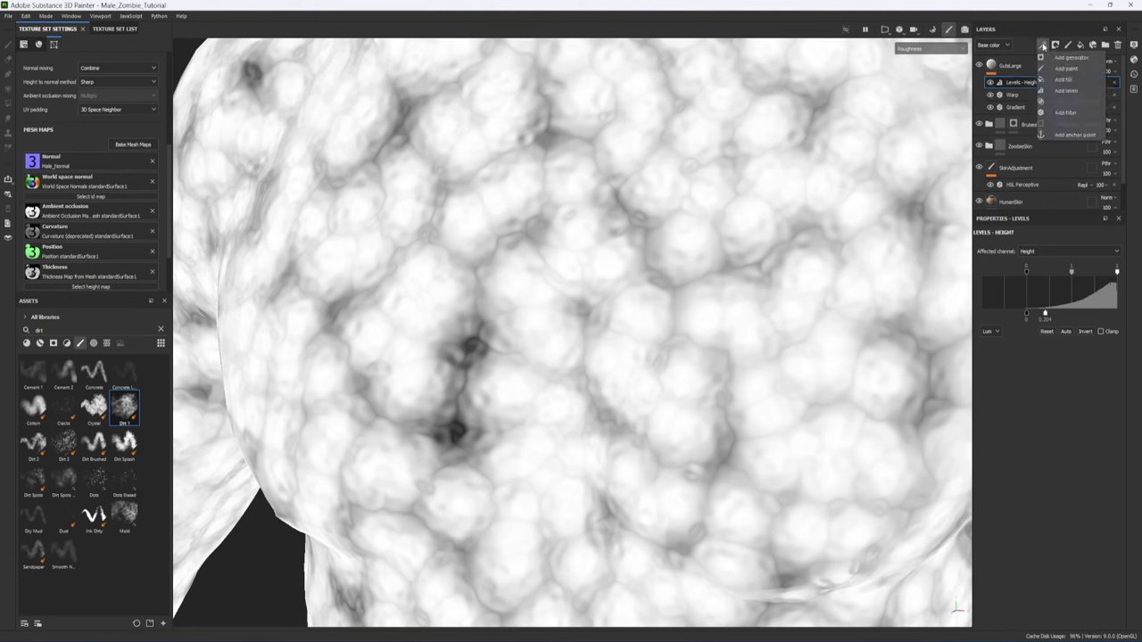
click(1065, 90)
click(1043, 252)
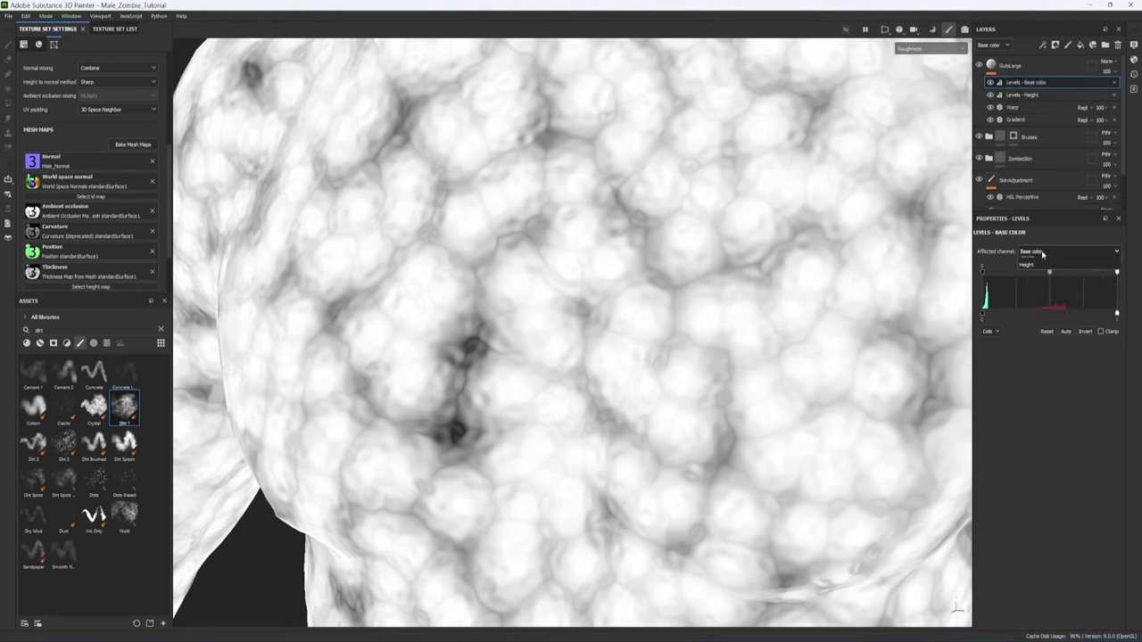
click(1043, 289)
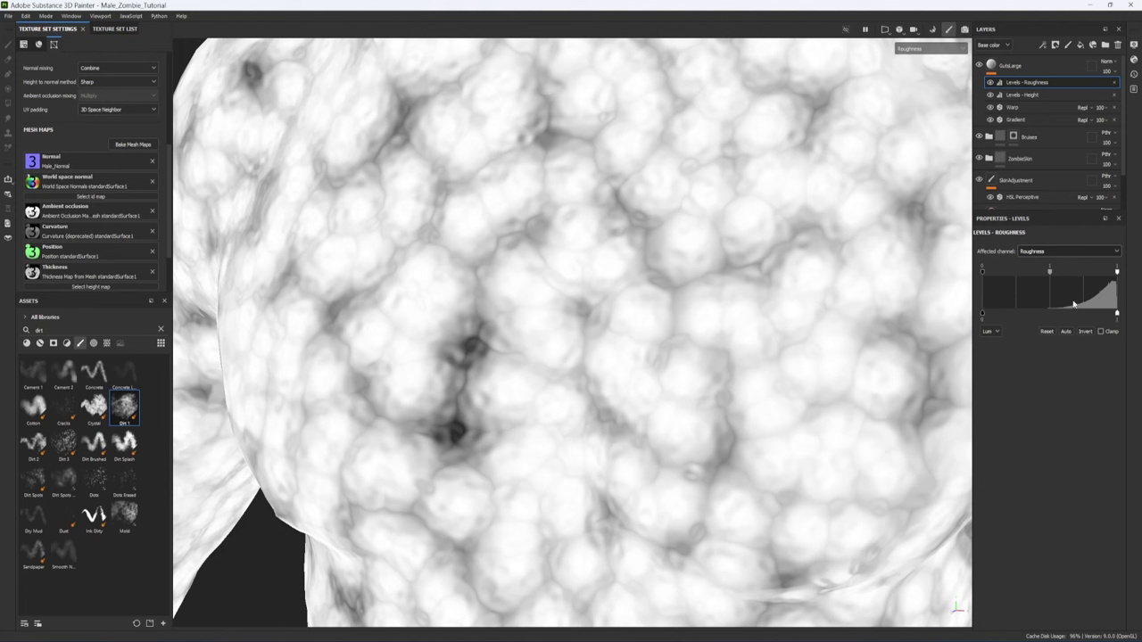
Step: Lower the roughness levels' maximum output to about 0.26 and check the wet shine on the torso in material view
drag(1119, 315, 998, 309)
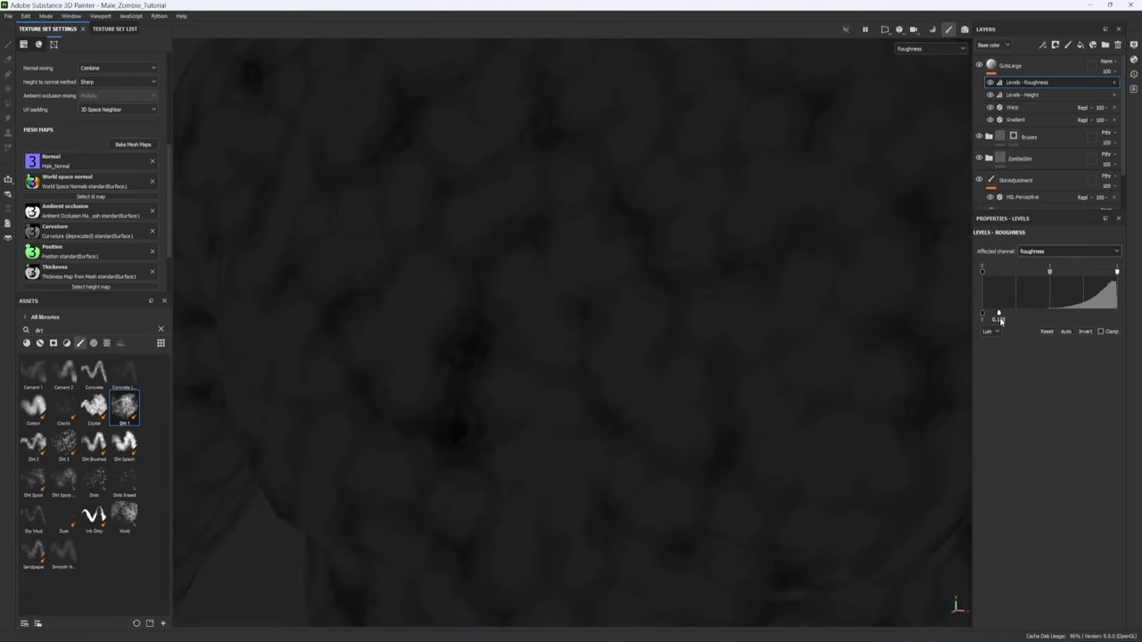
key(m)
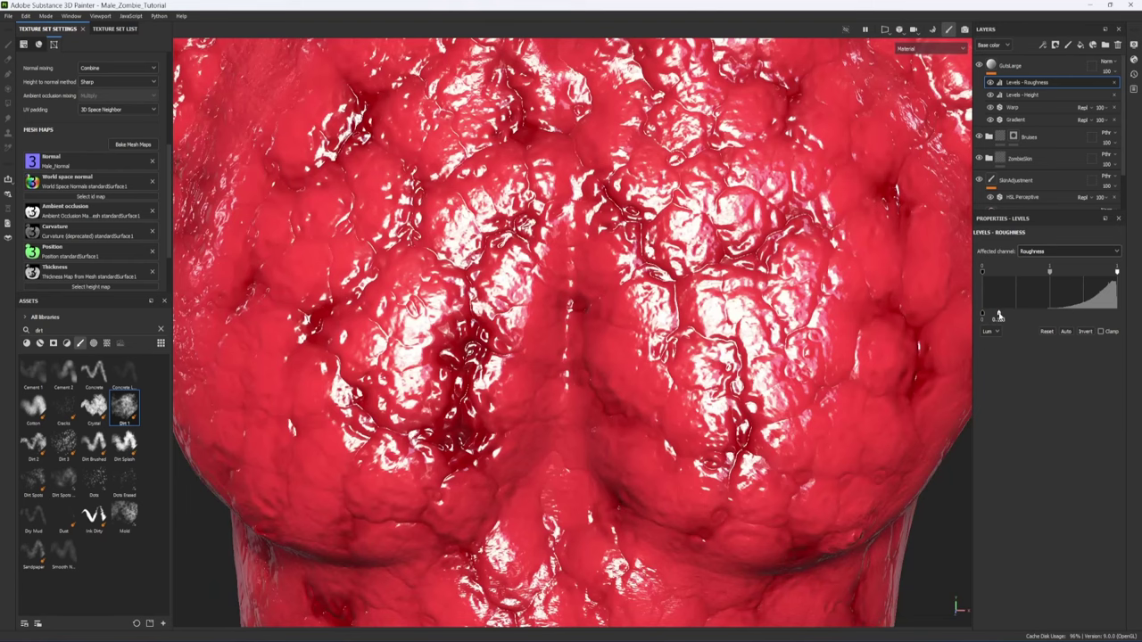
mouse_move(998, 316)
mouse_down()
mouse_move(1028, 316)
mouse_move(991, 326)
mouse_move(1018, 327)
mouse_up()
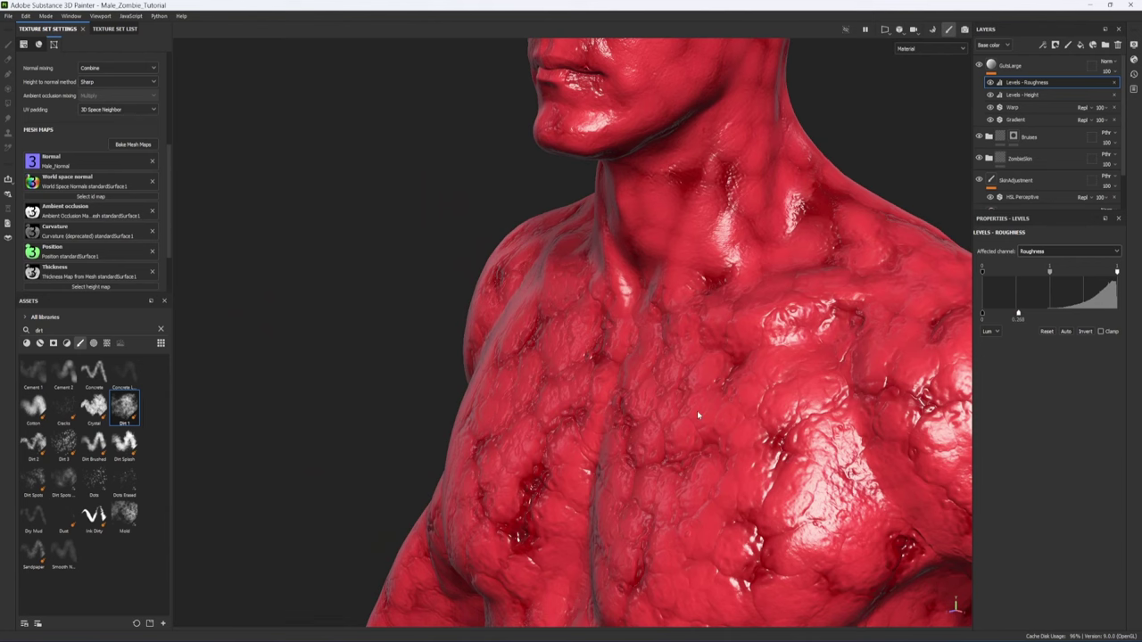
alt+drag(698, 415, 684, 465)
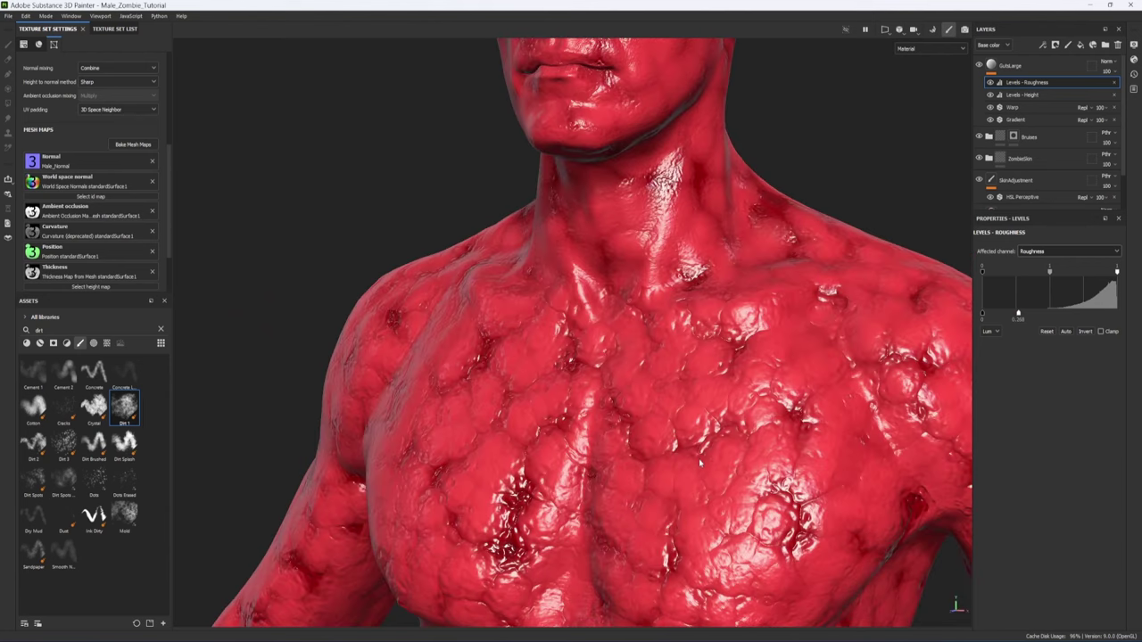
Step: Adjust Color 1, Color 2 and Color 3 of the GutsLarge layer's Gradient filter to deep, saturated blood reds
click(1015, 120)
click(1077, 431)
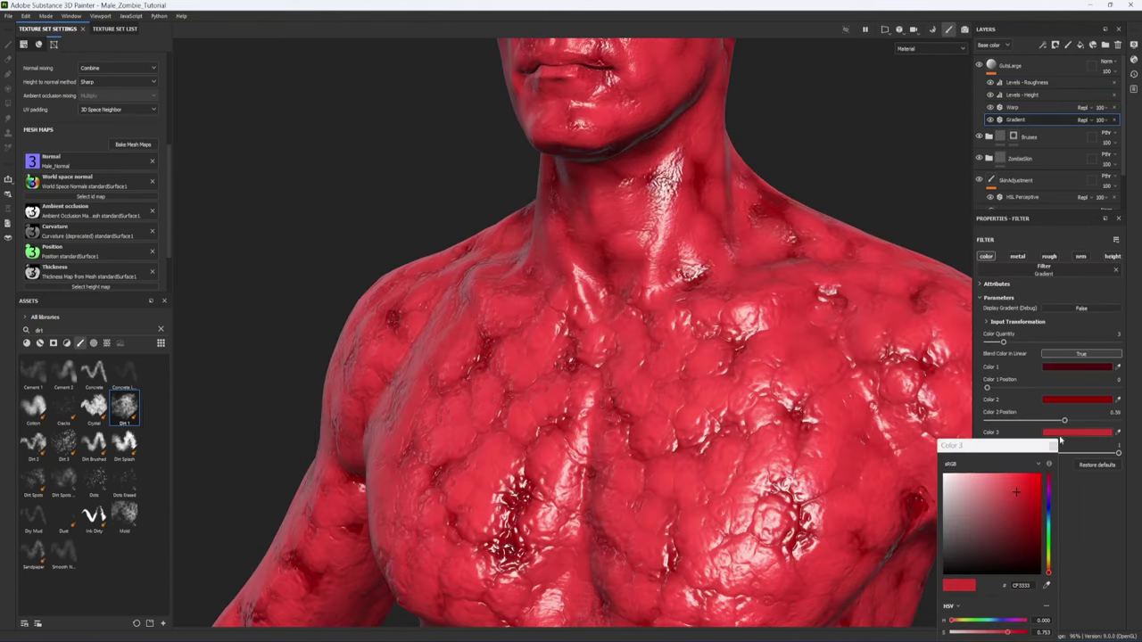
drag(1008, 486, 1037, 506)
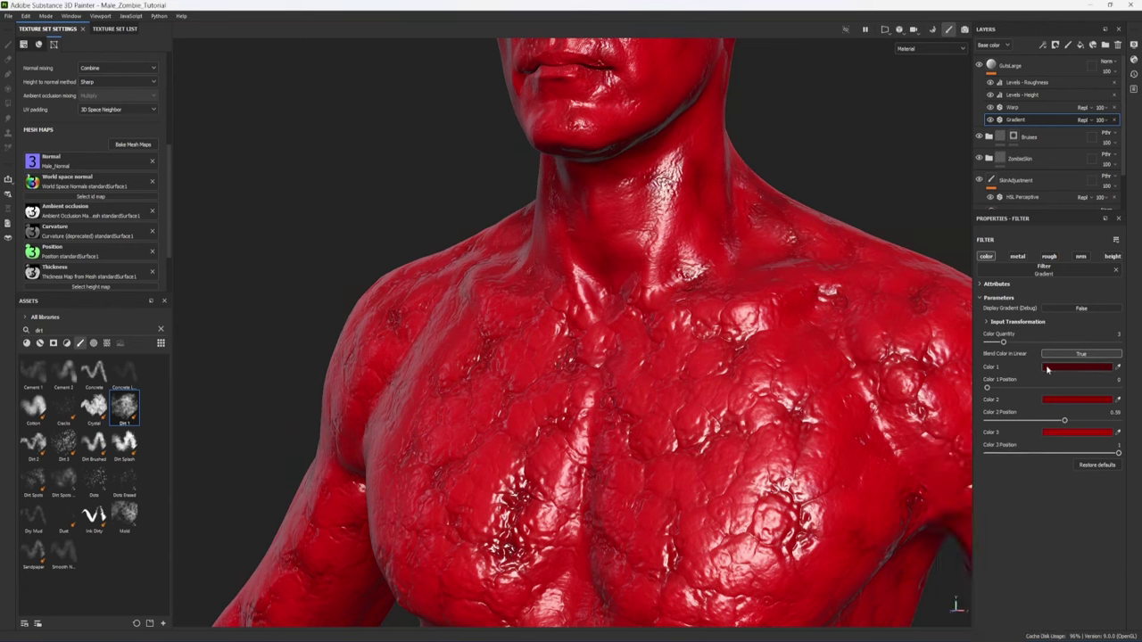
click(1048, 368)
drag(1028, 546, 1032, 508)
click(1053, 401)
click(1032, 533)
click(1058, 433)
click(1052, 445)
Step: Keep three gradient colors and set Color 2 Position to 0.52
drag(1003, 344, 1005, 344)
drag(1065, 421, 1055, 421)
alt+drag(586, 235, 547, 301)
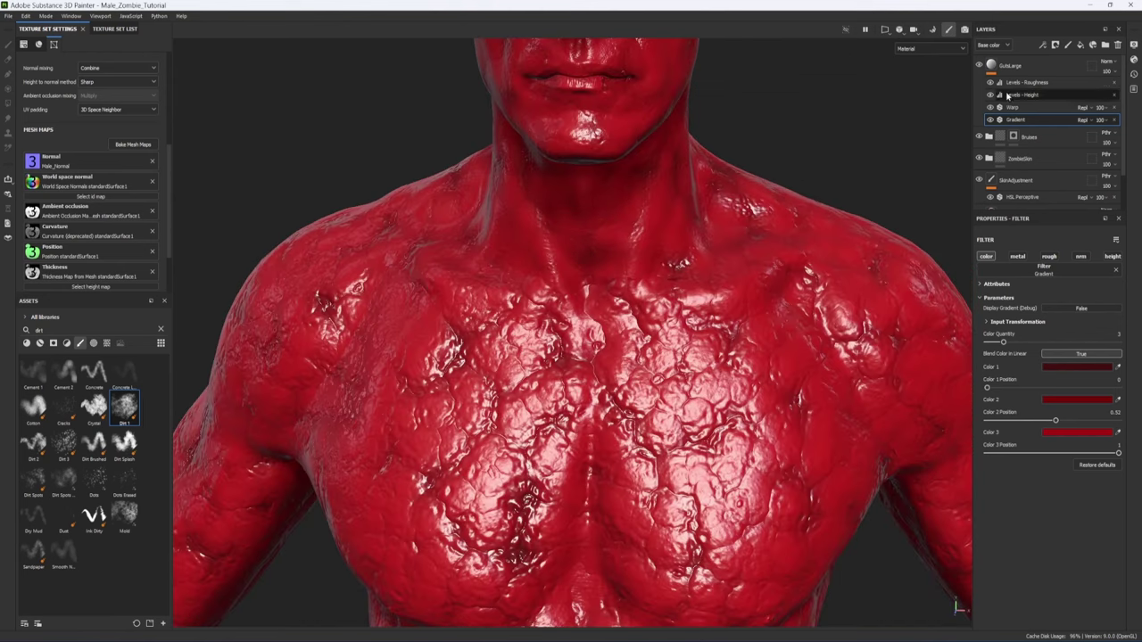
Step: Set the Balance of the GutsLarge layer's base color Cells 1 texture to 0.22
click(1013, 65)
key(Return)
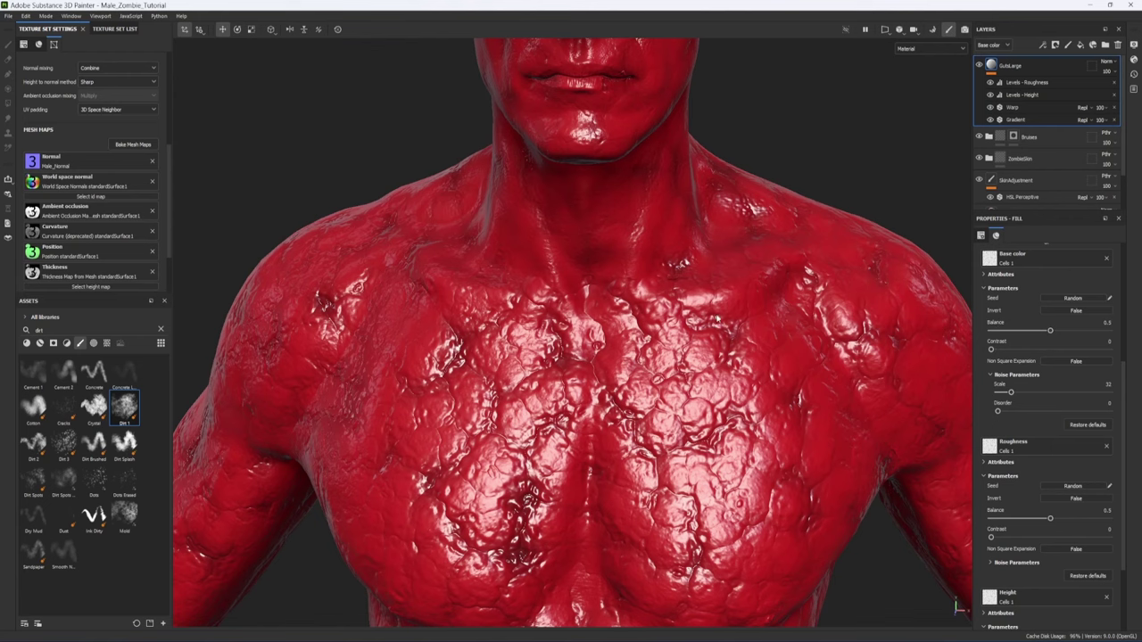
alt+drag(716, 318, 606, 386)
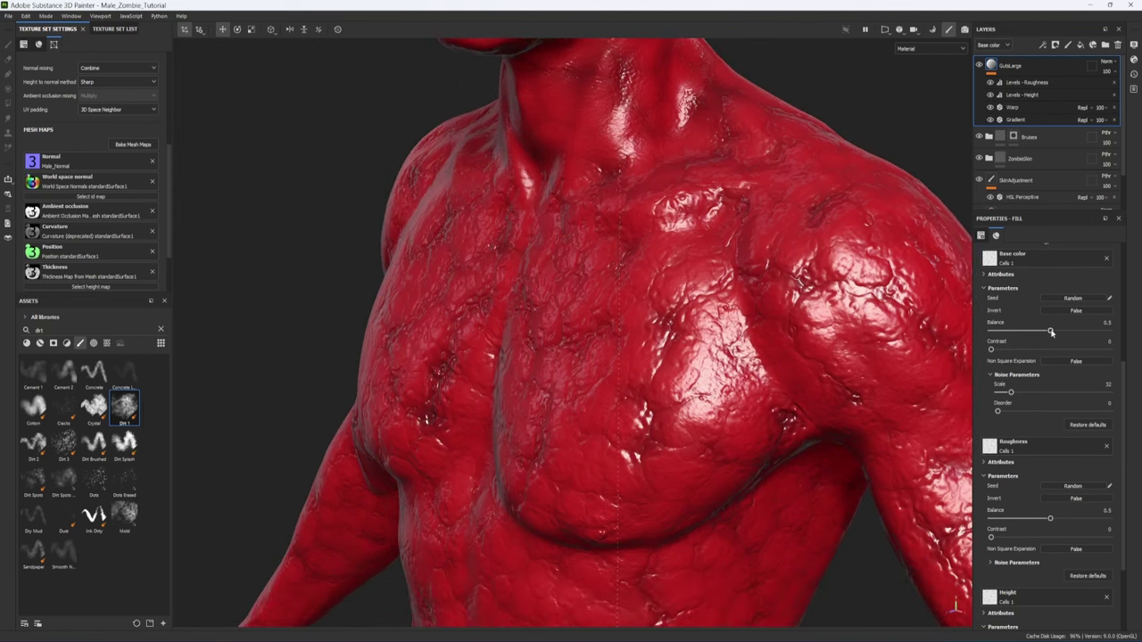
drag(1051, 332, 1016, 331)
alt+drag(678, 428, 446, 375)
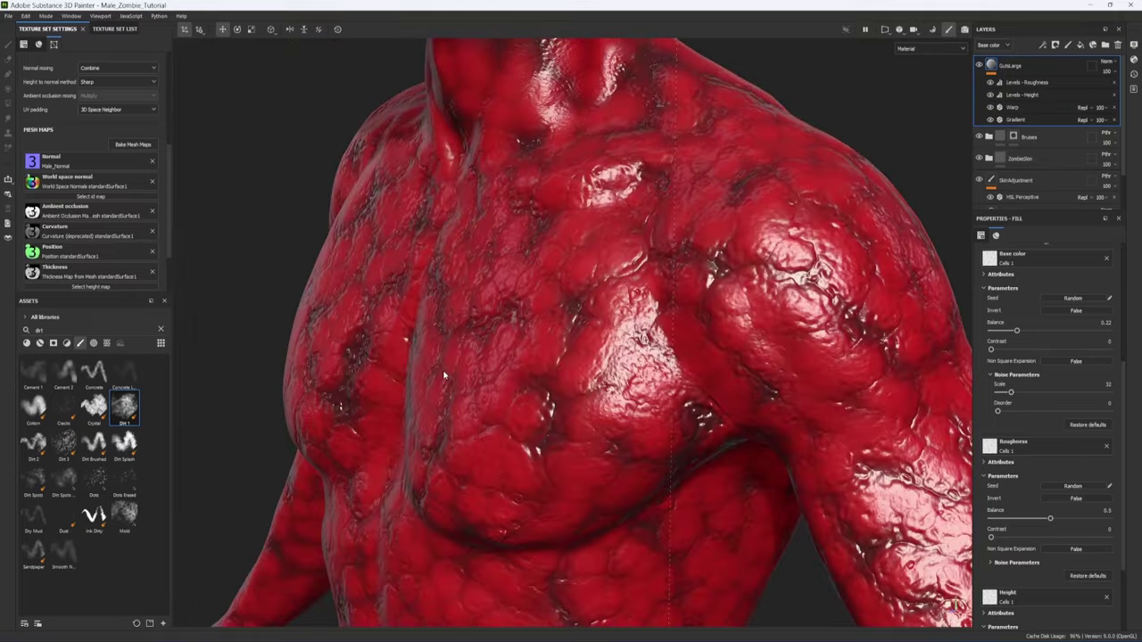
Step: Set the Gradient filter's Color 3 to the dark red 921A1A and check it on the whole upper body
click(1017, 120)
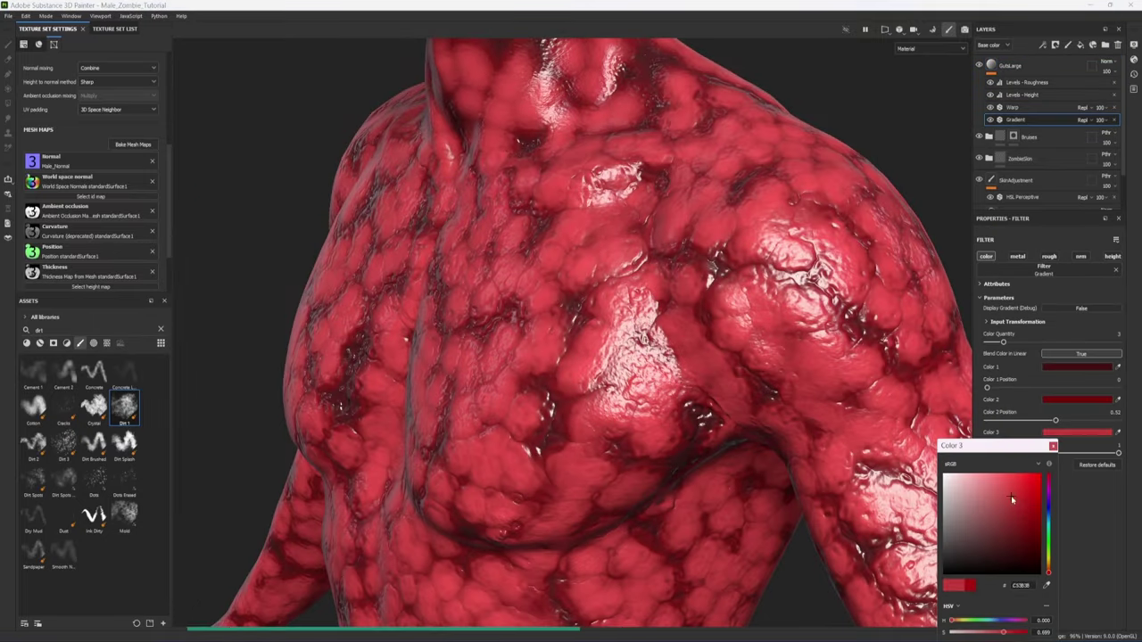
drag(1018, 507, 1021, 515)
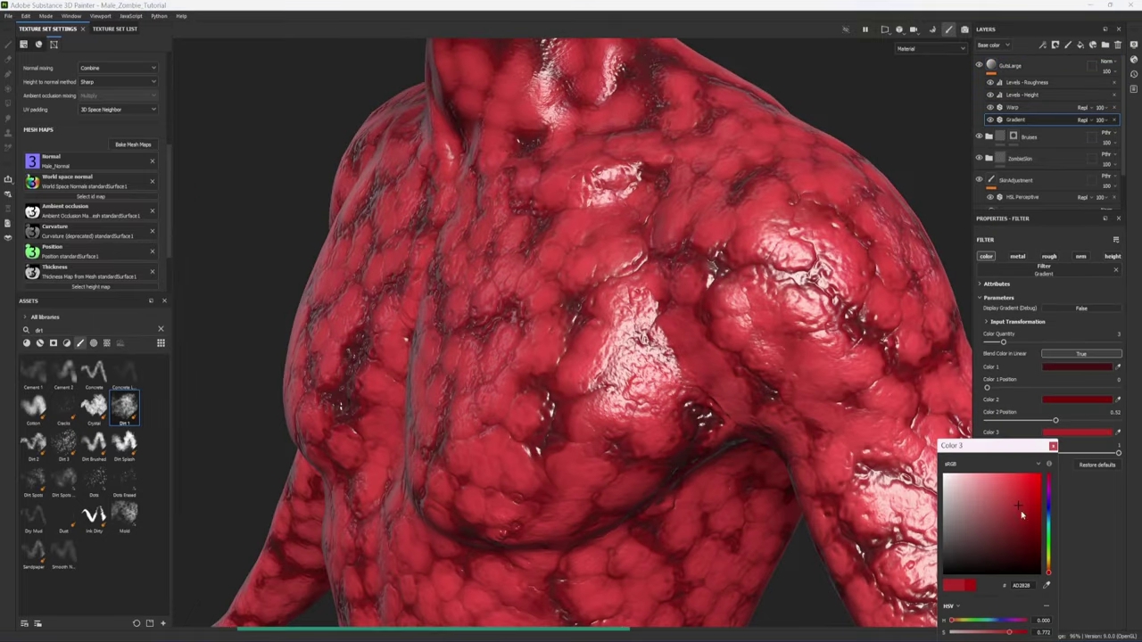
drag(1049, 572, 1049, 580)
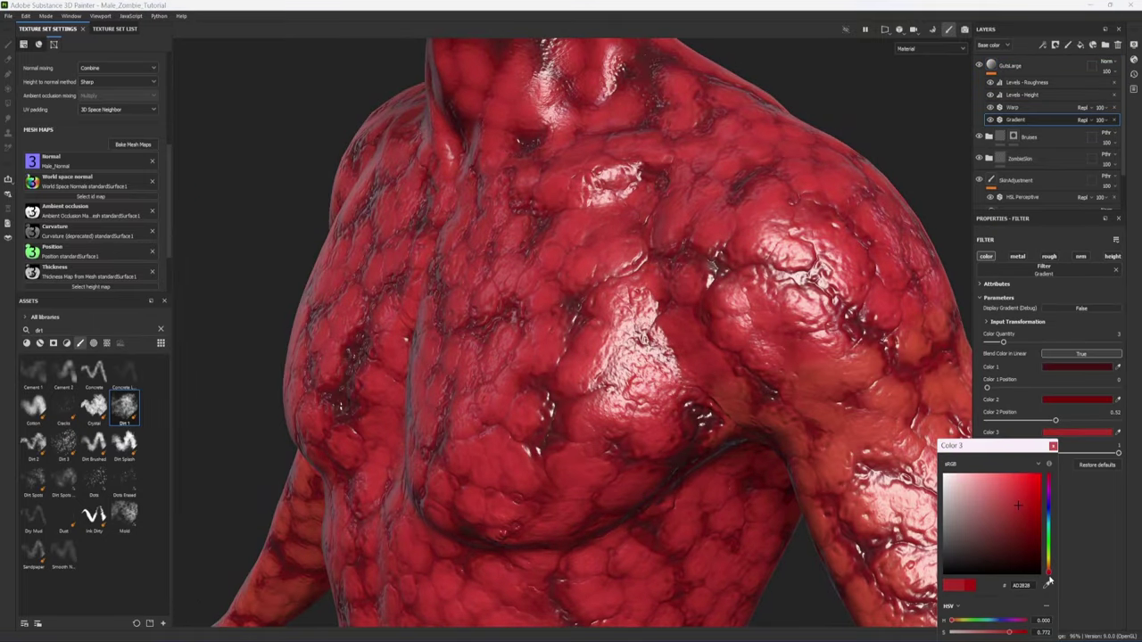
drag(1018, 520, 1024, 517)
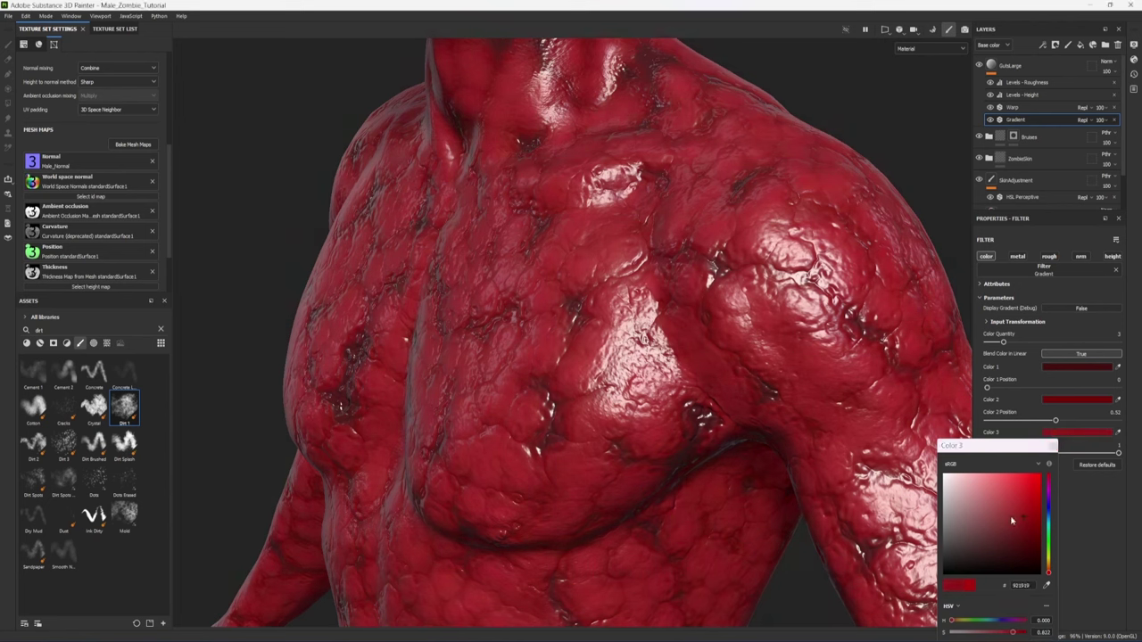
click(1048, 576)
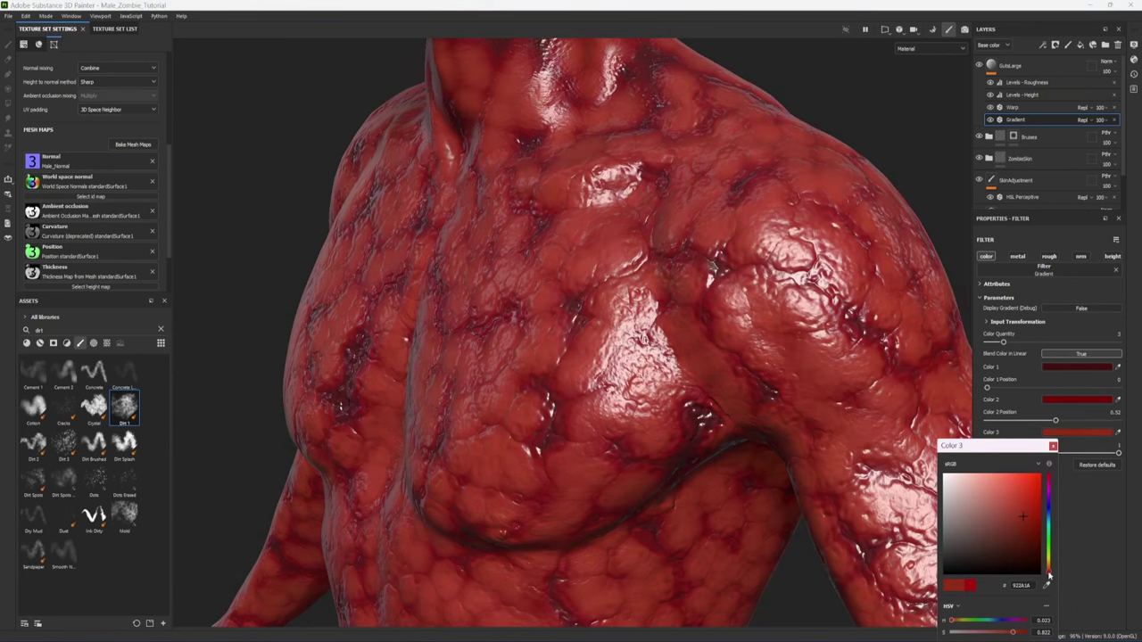
drag(1048, 576, 1049, 586)
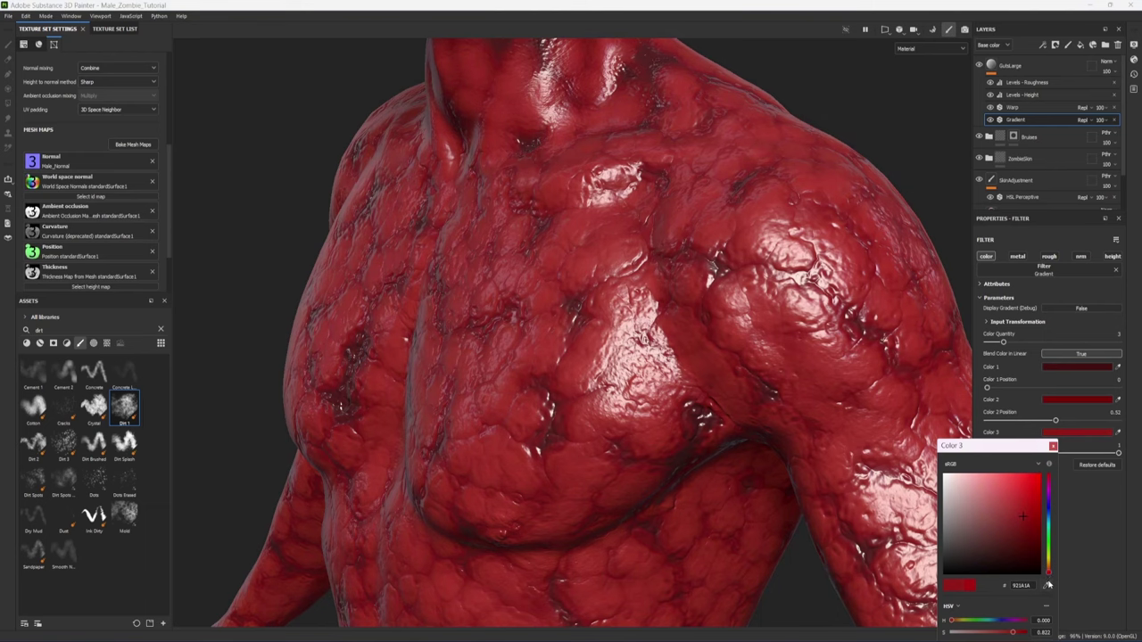
click(1052, 447)
scroll(553, 323, down, 4)
alt+drag(500, 323, 553, 323)
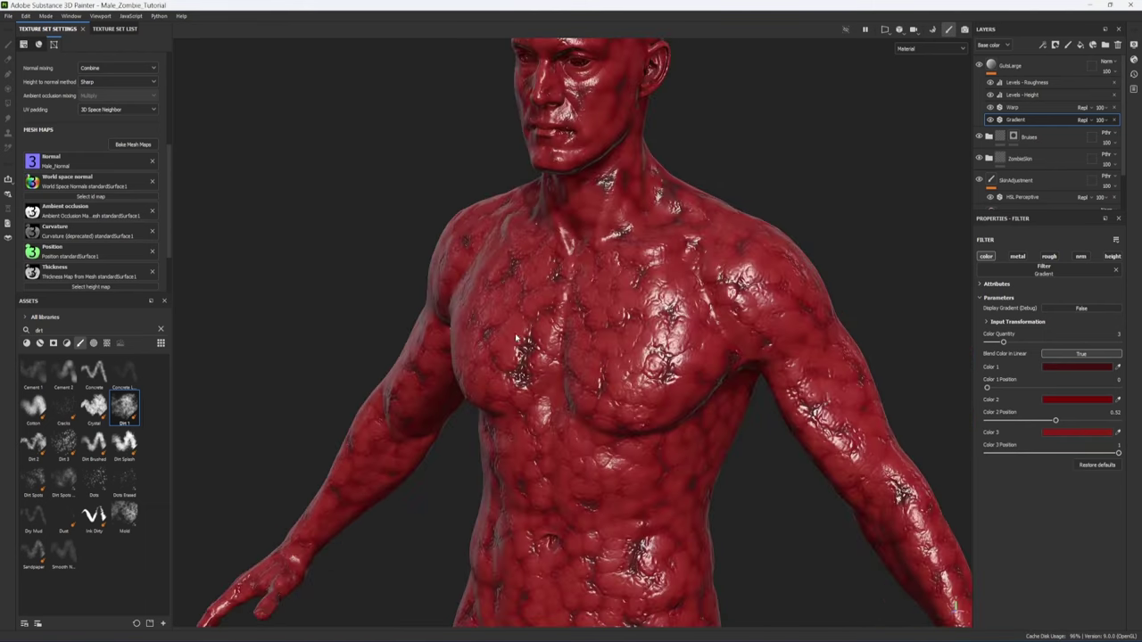
scroll(553, 323, up, 3)
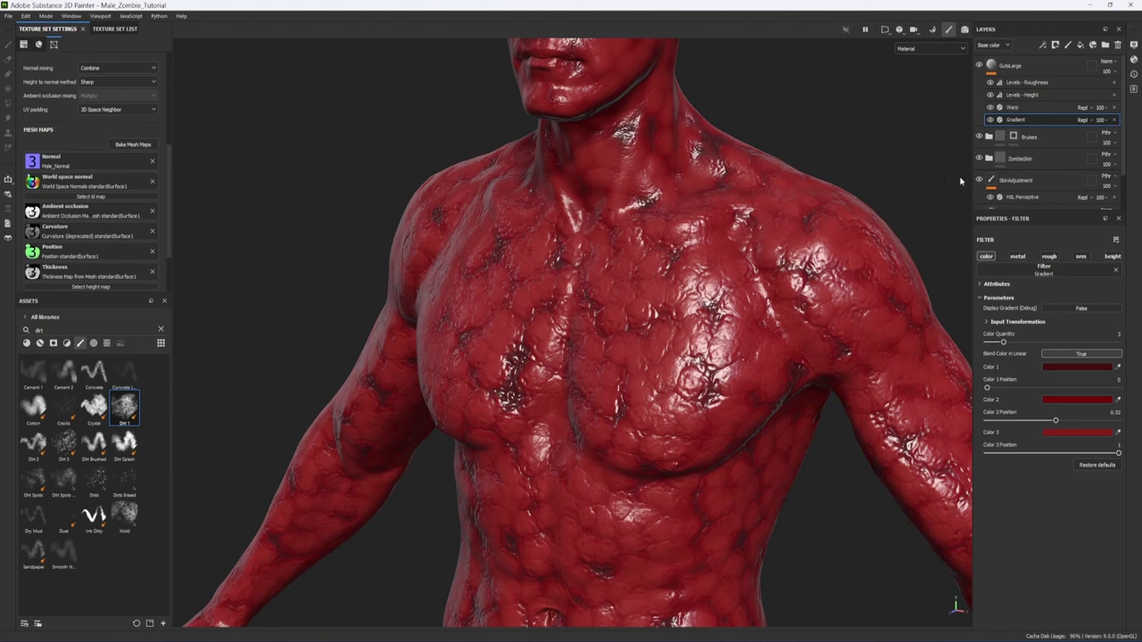
Step: Add a fill effect above Levels - Roughness on the GutsLarge layer and leave only its color channel enabled
click(1065, 86)
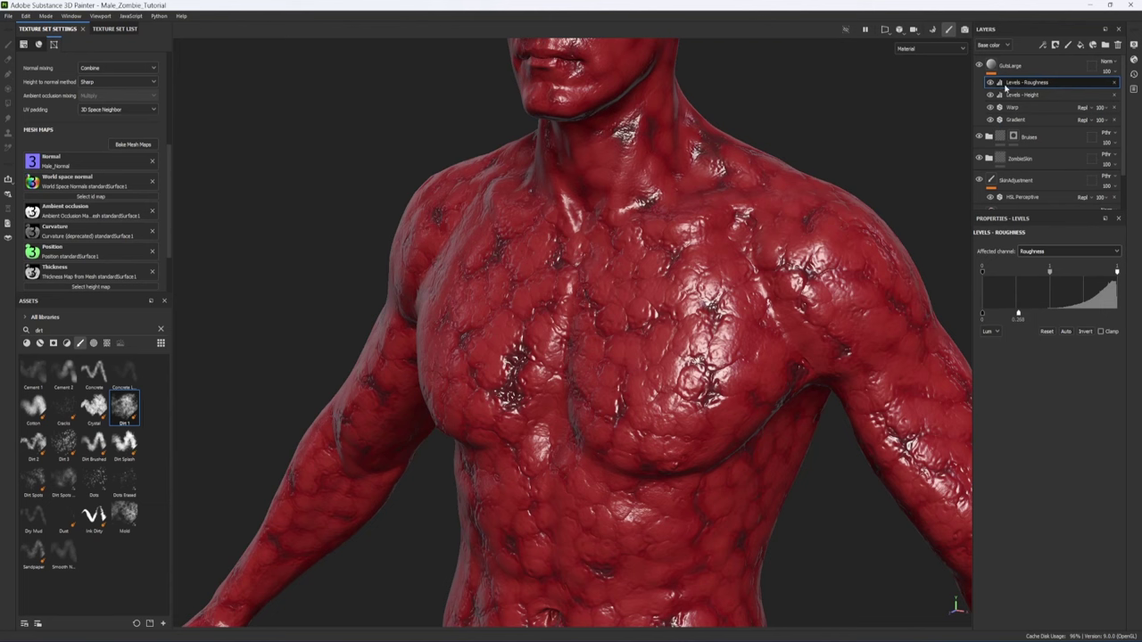
click(1043, 44)
click(1060, 94)
click(1019, 270)
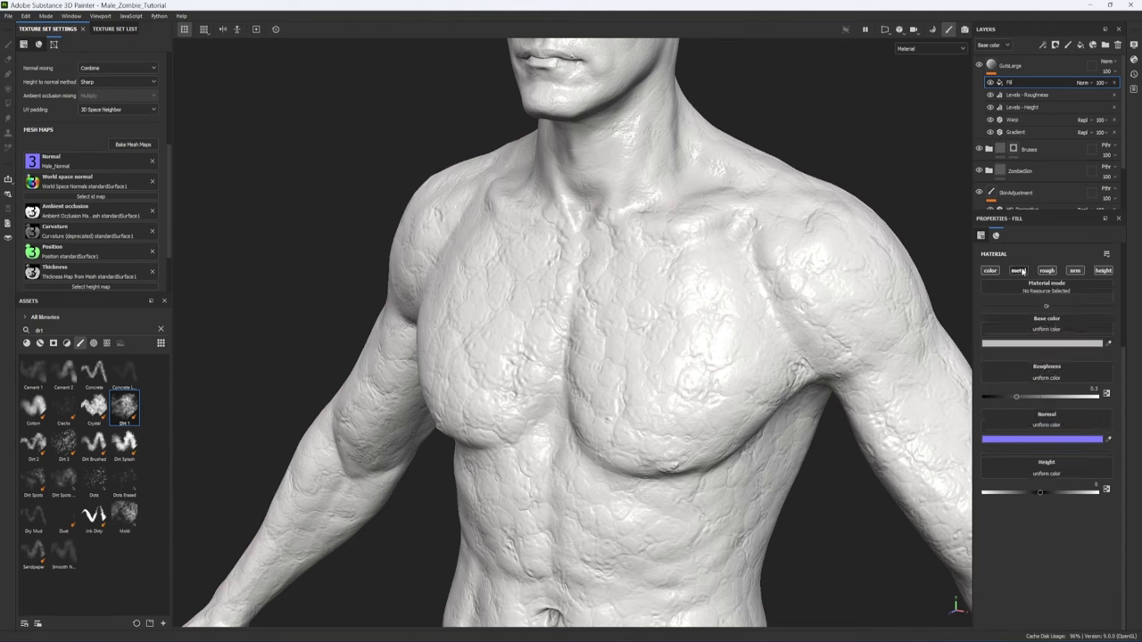
click(1046, 270)
click(1103, 270)
click(1076, 270)
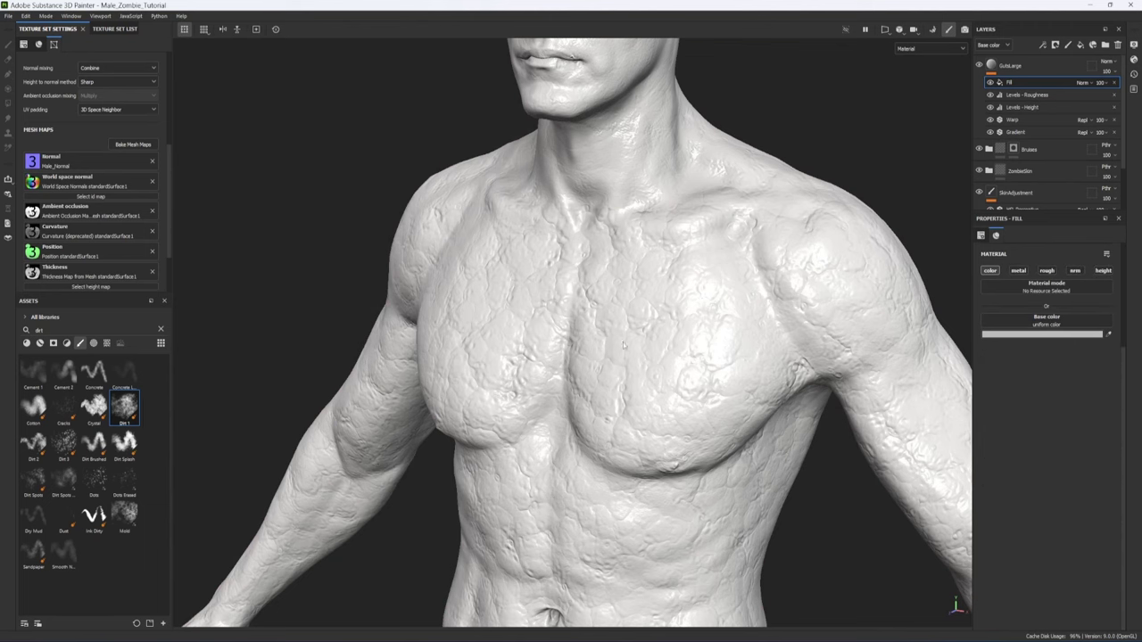
Step: Assign the Moisture Noise texture to the fill effect's base color and set its projection to Tri-planar
click(1046, 326)
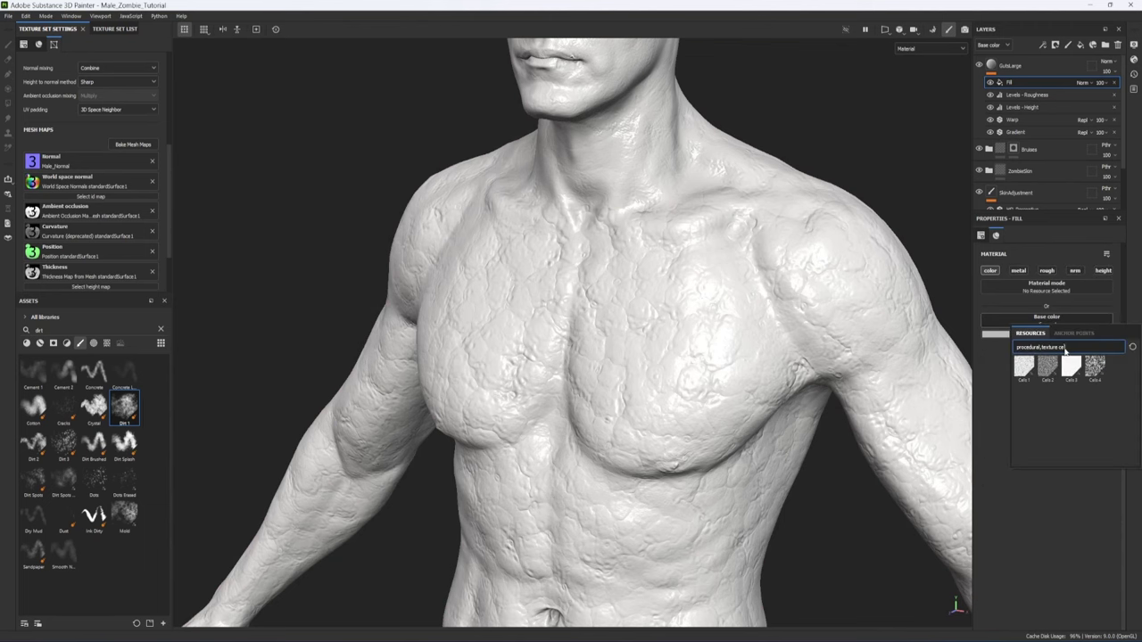
text(mold)
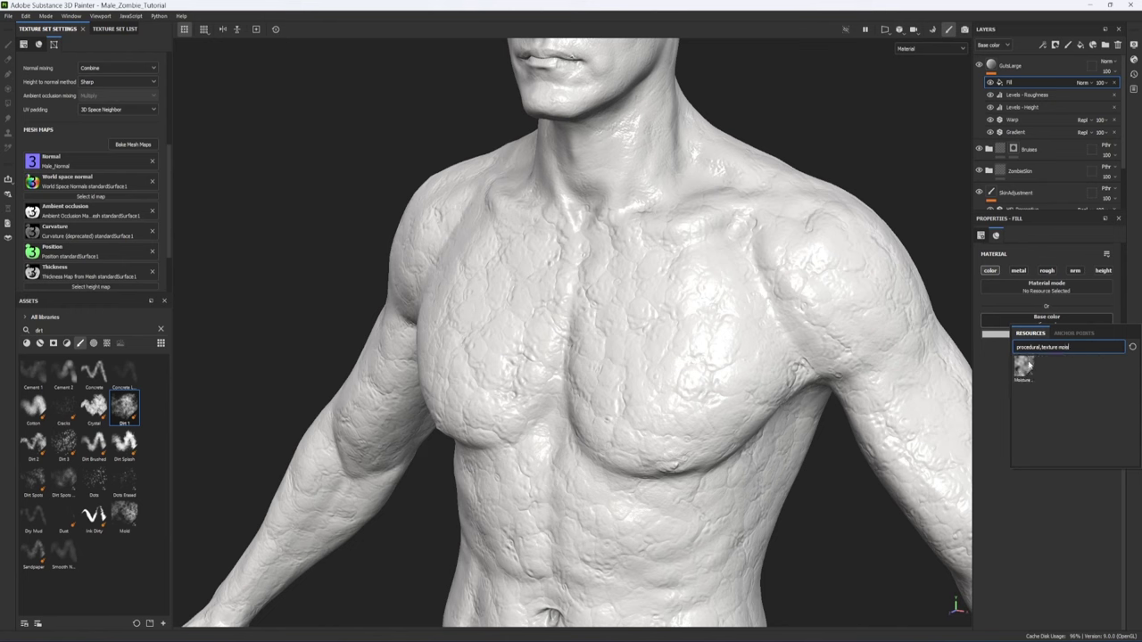
click(1027, 366)
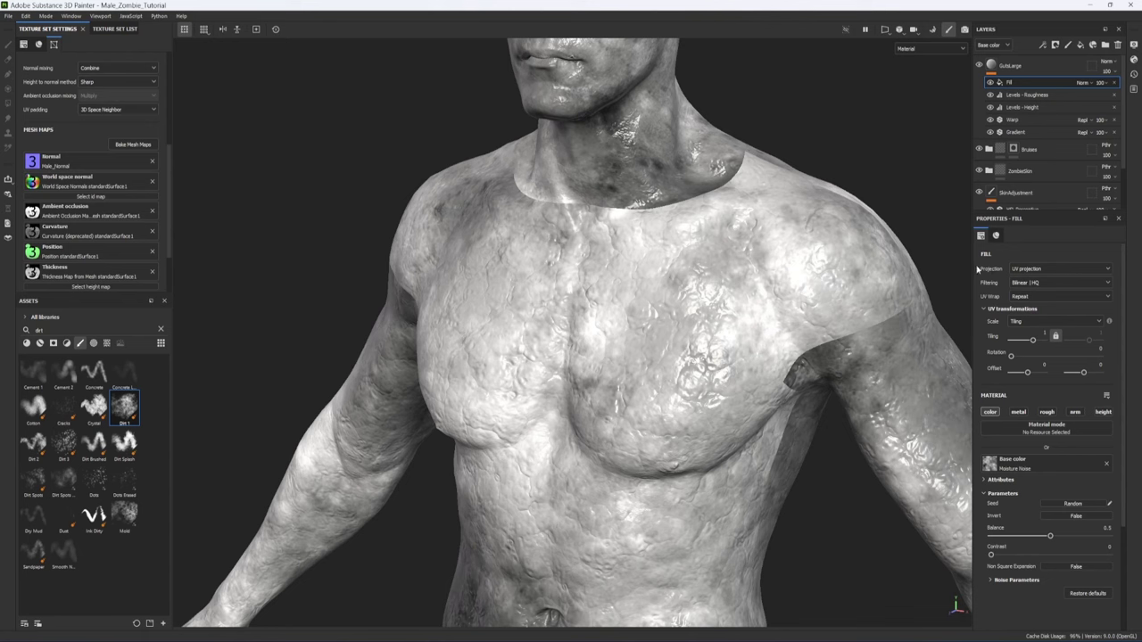
click(1026, 272)
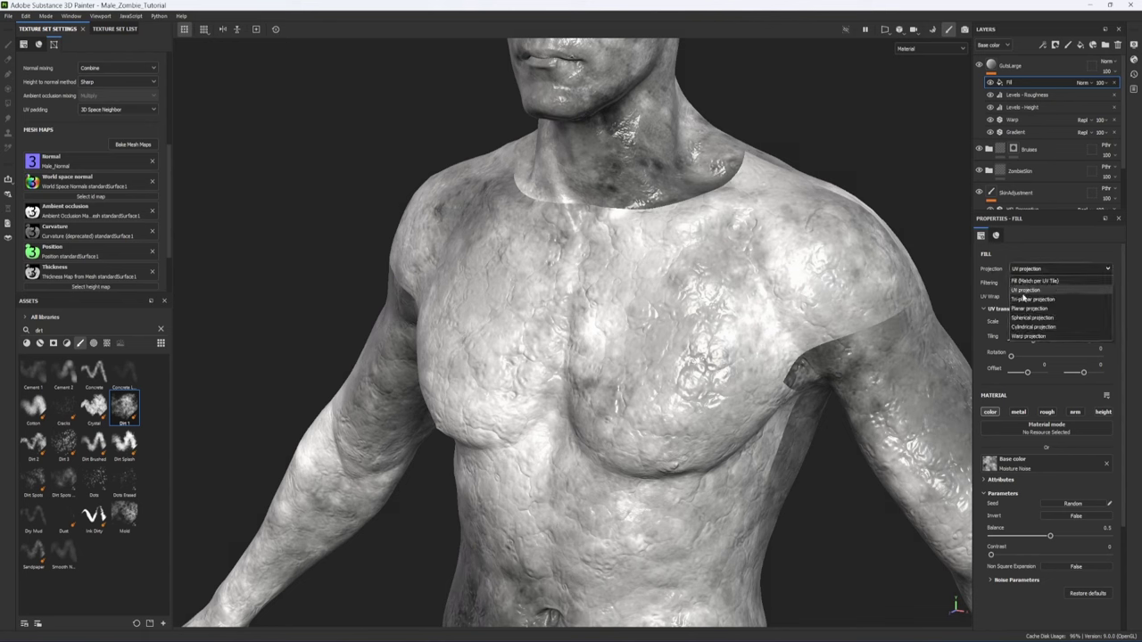
click(1025, 299)
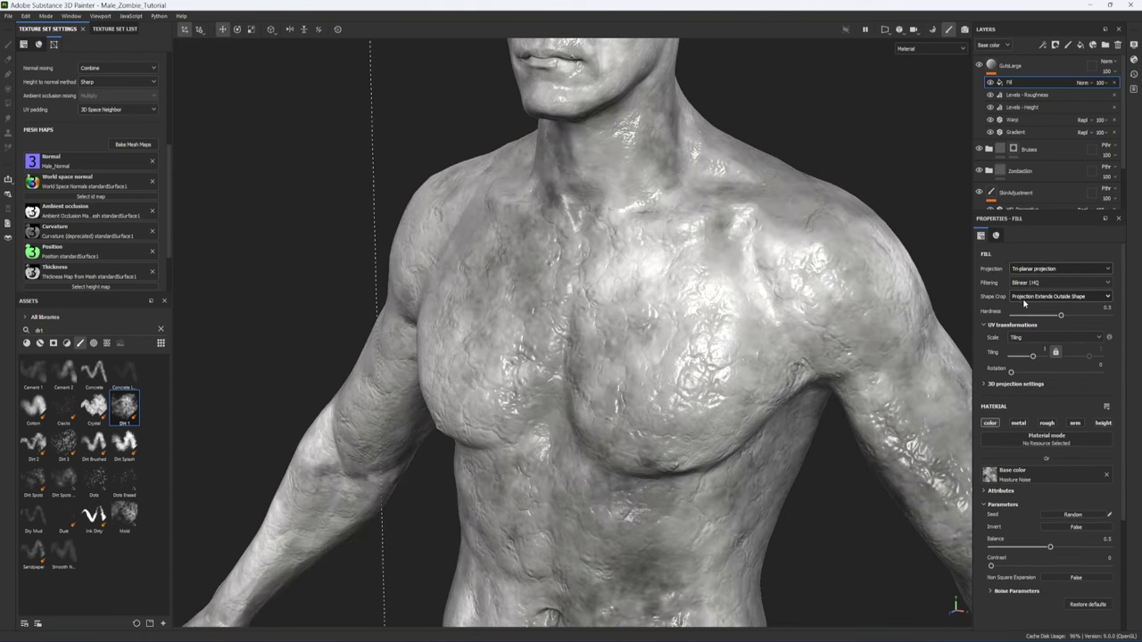
Step: Set the Moisture Noise fill effect to Overlay blending with a tiling of 4.33 and an opacity of 76
click(1082, 83)
click(1088, 224)
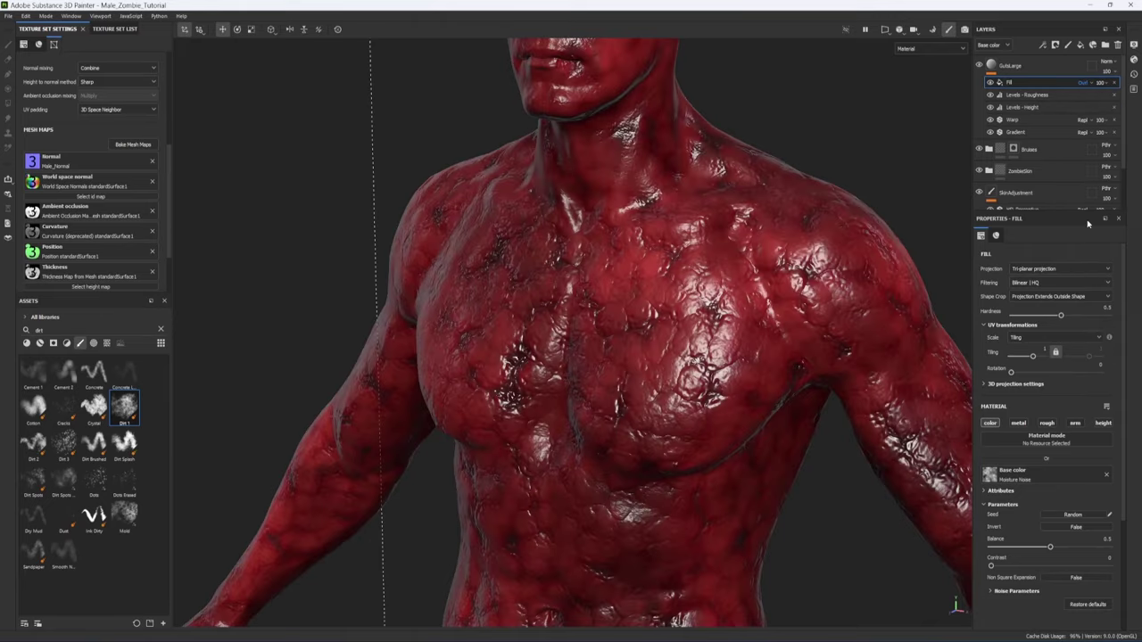
alt+drag(656, 366, 741, 332)
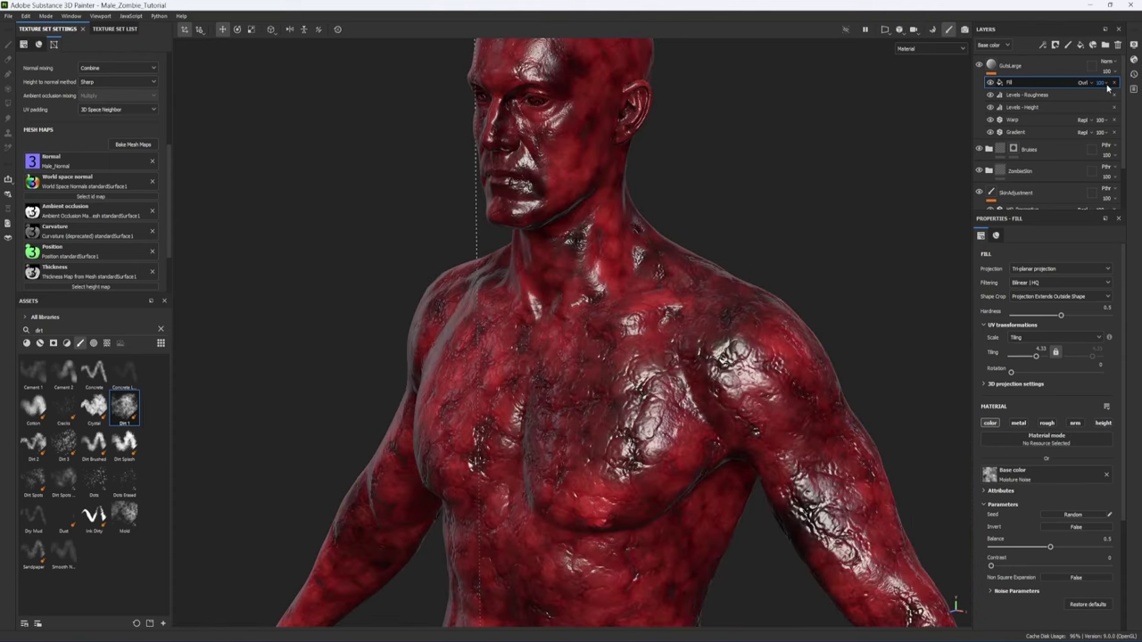
click(1106, 83)
mouse_move(1133, 101)
mouse_down()
mouse_move(1115, 101)
mouse_move(1134, 100)
mouse_up()
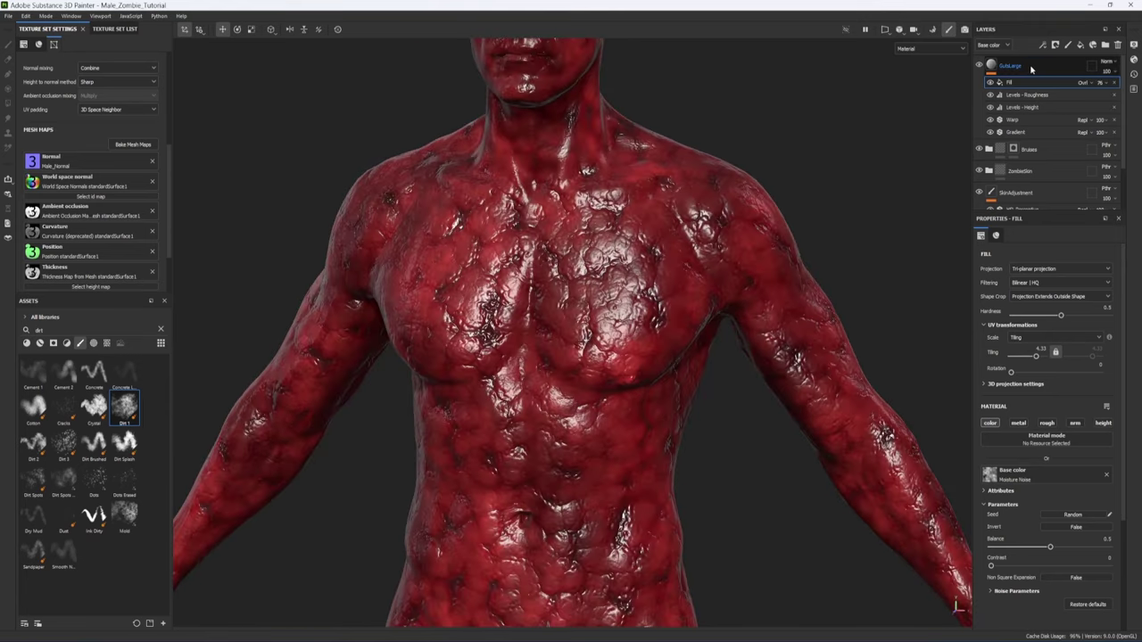
Step: Duplicate the GutsLarge layer and rename the copy GutsSmall
click(1033, 68)
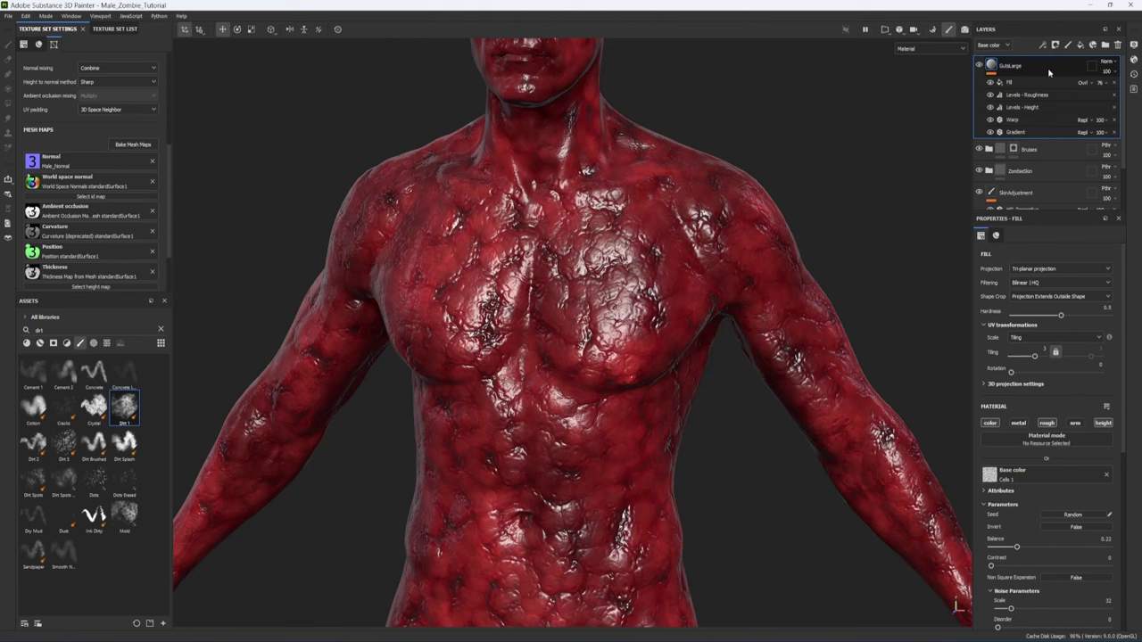
key(ctrl+d)
double_click(1024, 67)
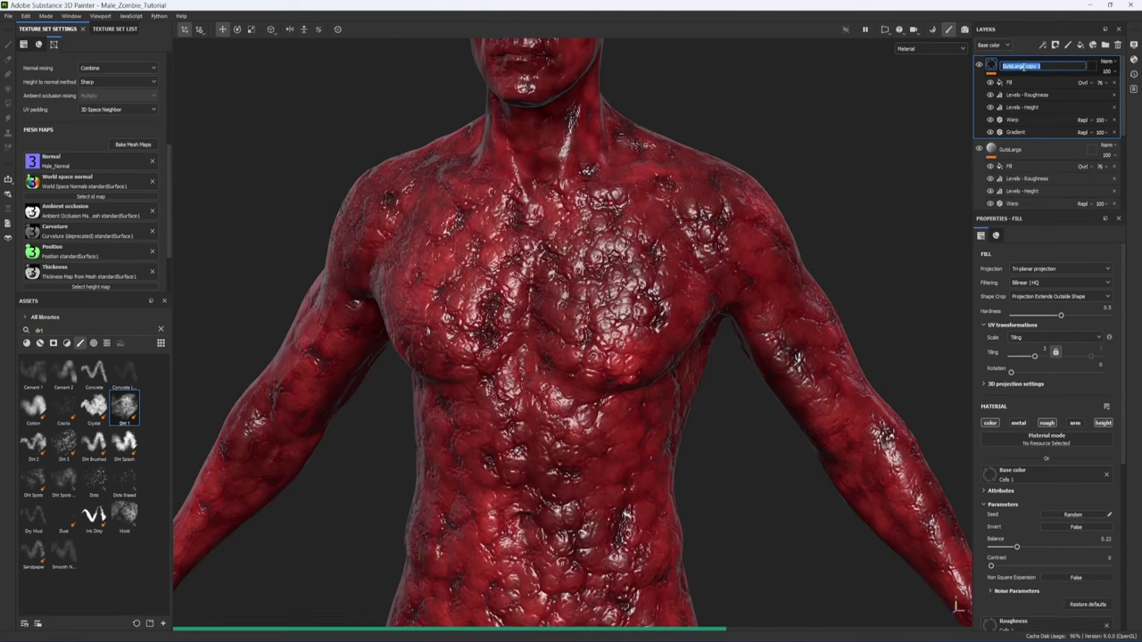
text(GutsSmall)
key(Return)
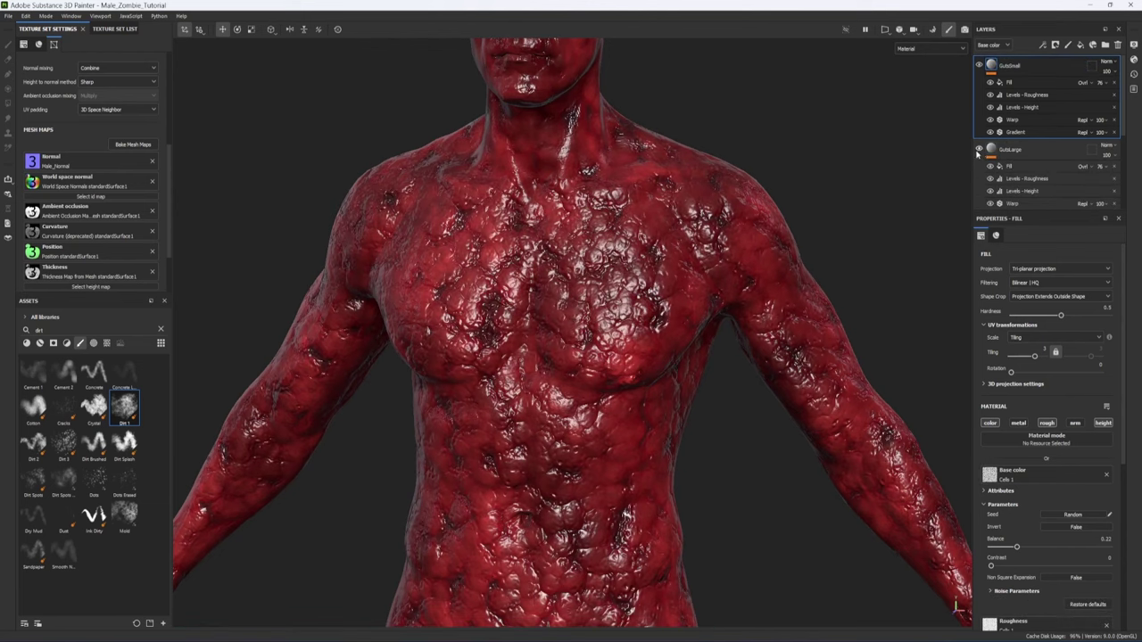
Step: Hide the GutsLarge layer so that only GutsSmall affects the model
click(979, 150)
click(980, 150)
click(980, 152)
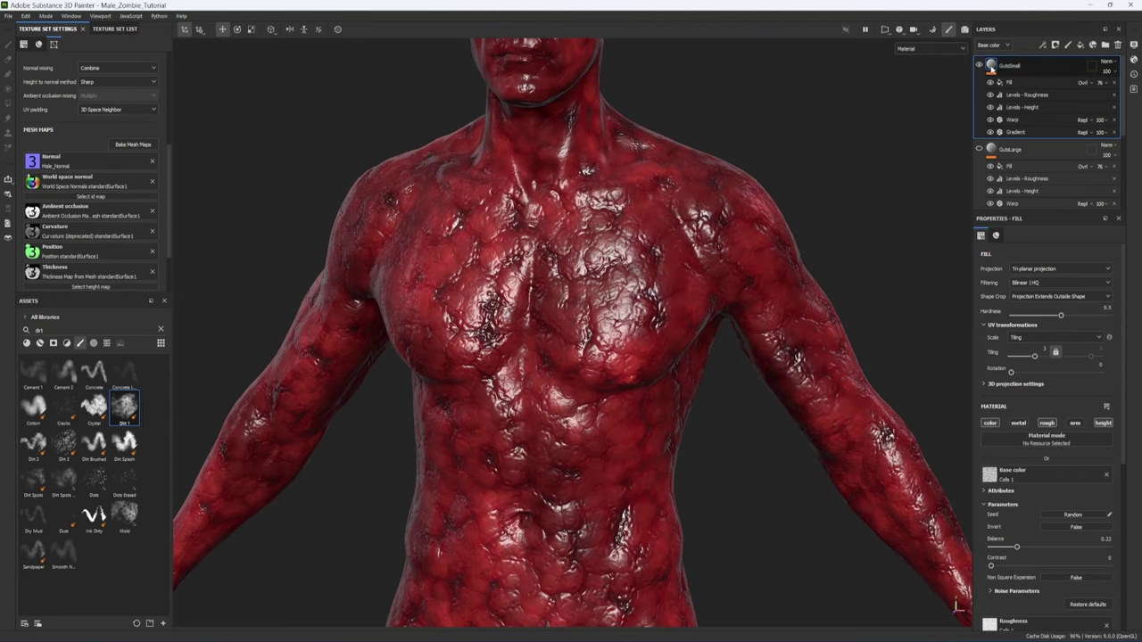
Step: Set the GutsSmall layer's tiling to 6 and check the smaller cells on the shoulder, chest and arm
scroll(1031, 393, down, 3)
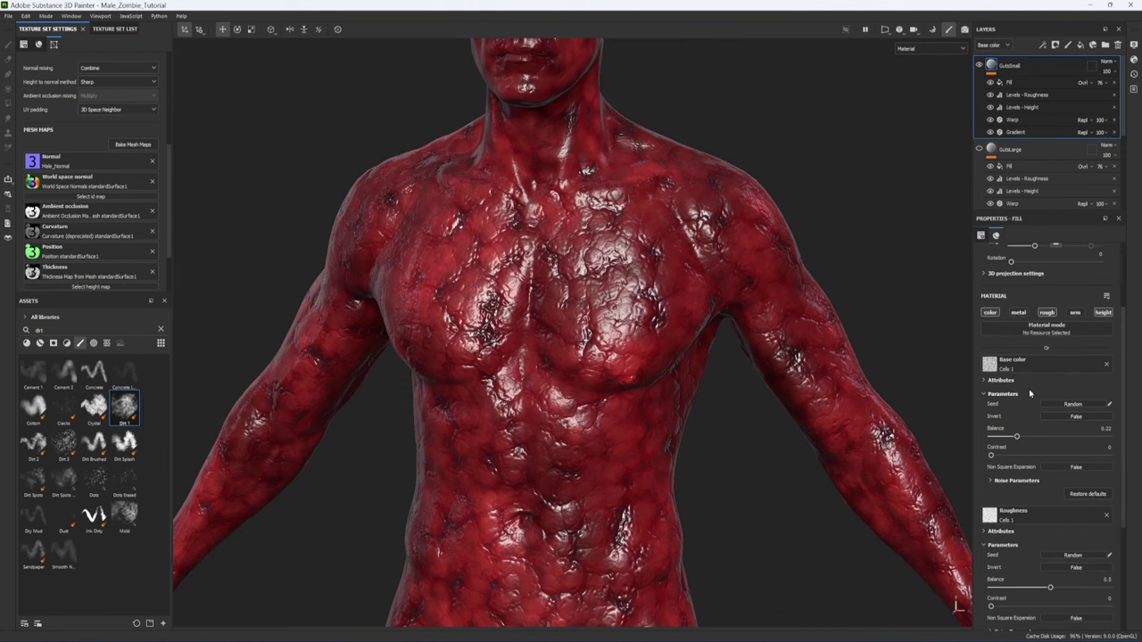
scroll(1009, 542, up, 3)
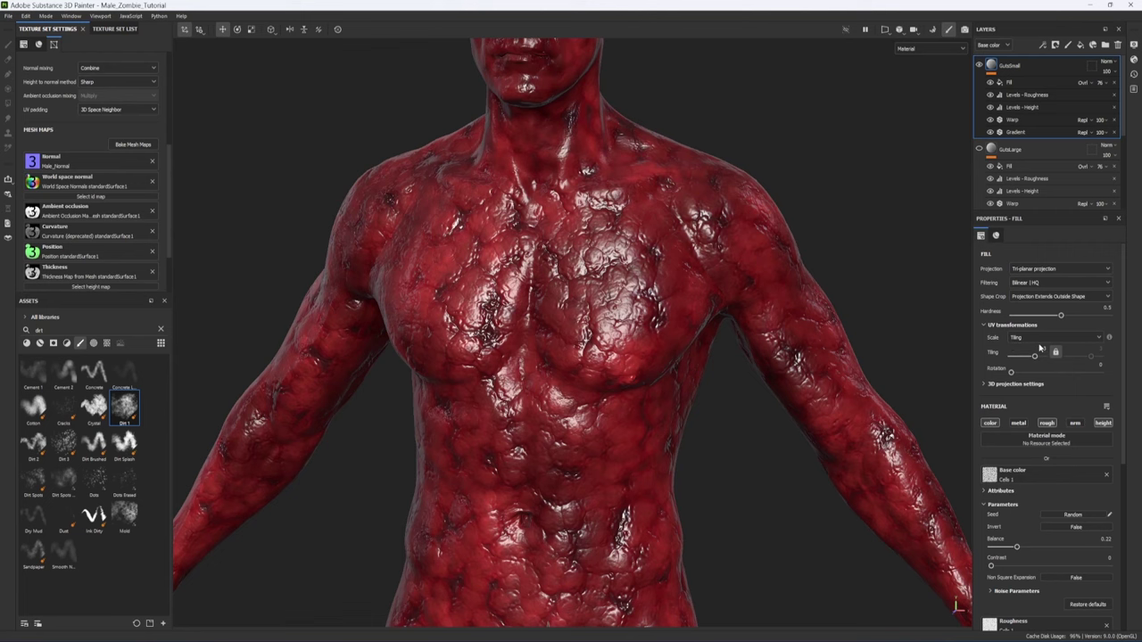
click(1040, 349)
key(Return)
alt+drag(803, 375, 678, 401)
alt+right_drag(678, 401, 797, 479)
alt+drag(797, 479, 713, 294)
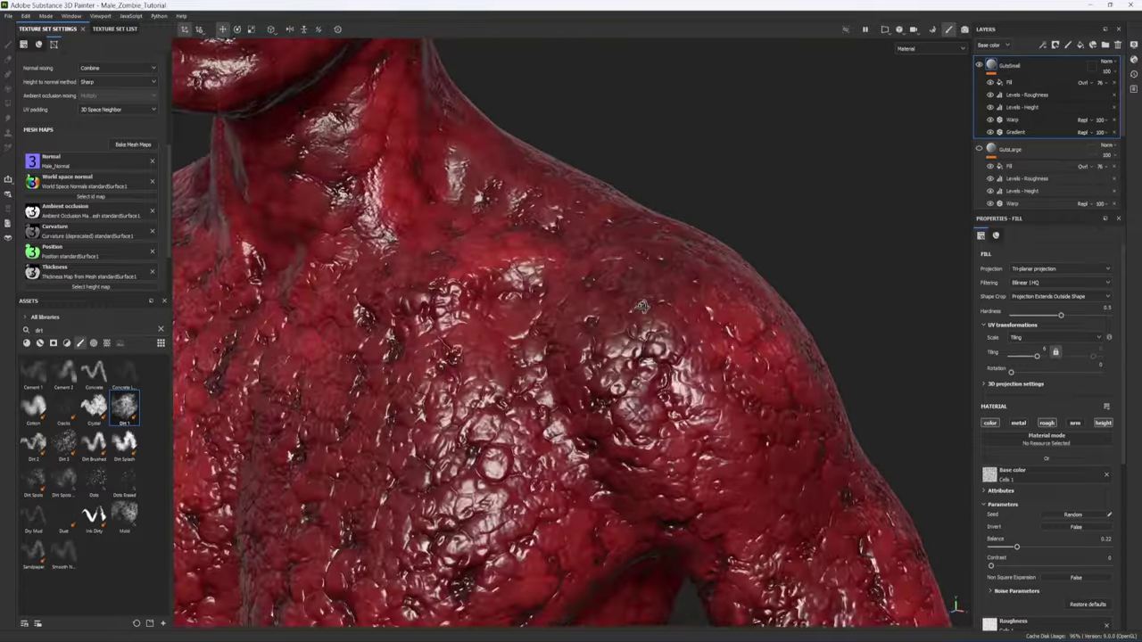
alt+middle_drag(713, 294, 682, 65)
alt+drag(777, 428, 732, 329)
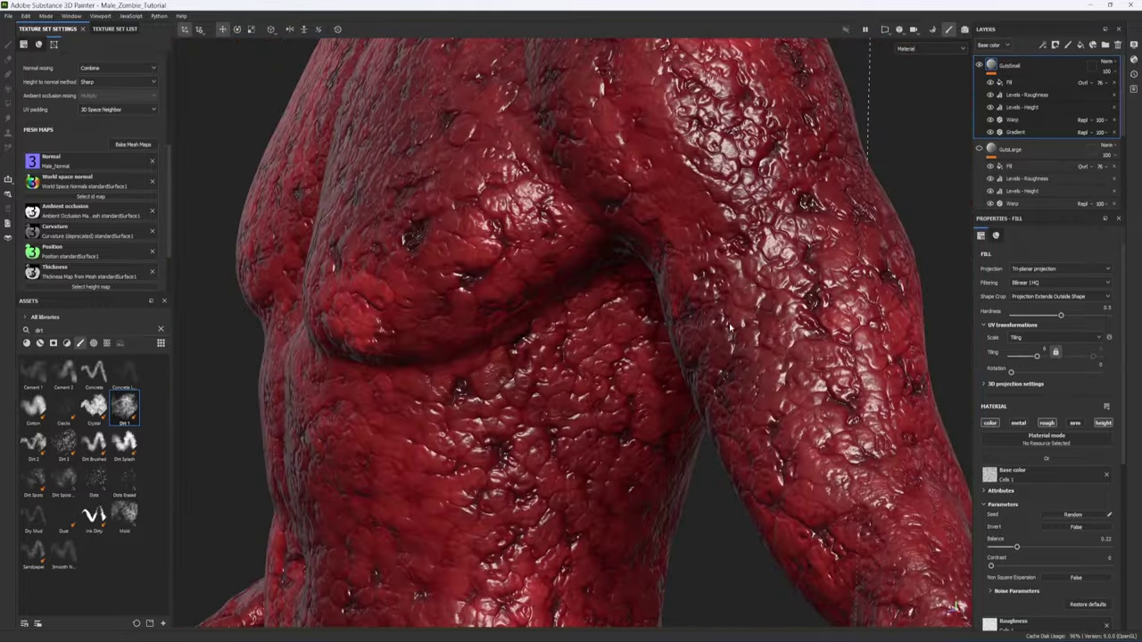
Step: Lower the Warp intensity on the GutsSmall layer and raise the upper output of Levels - Height to 0.312
click(1019, 122)
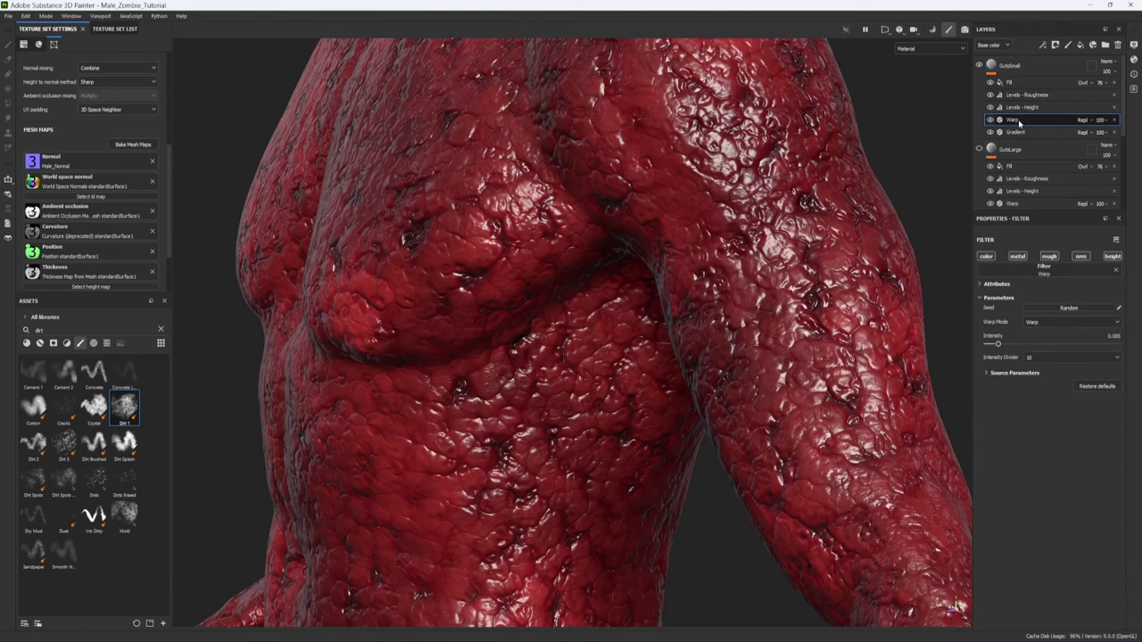
click(994, 346)
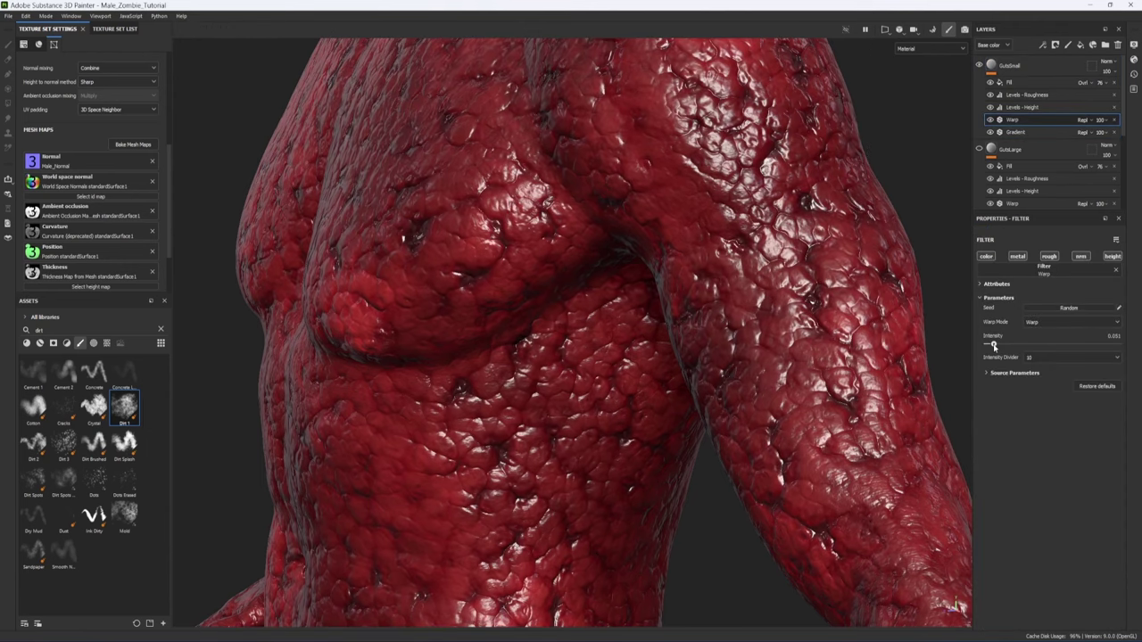
drag(994, 345, 988, 345)
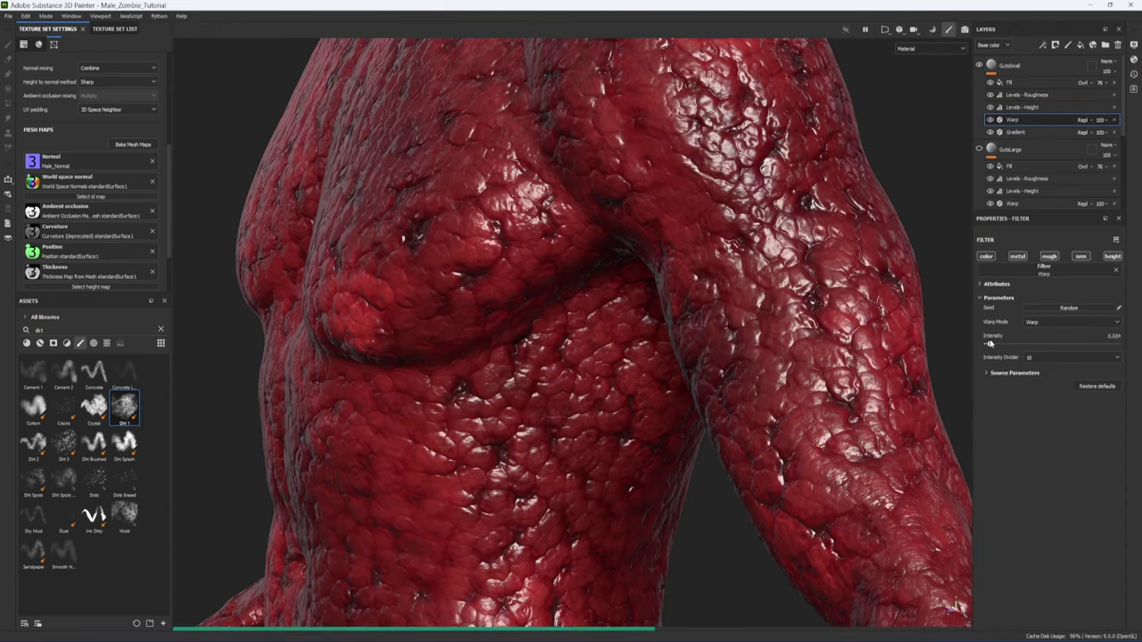
click(1019, 108)
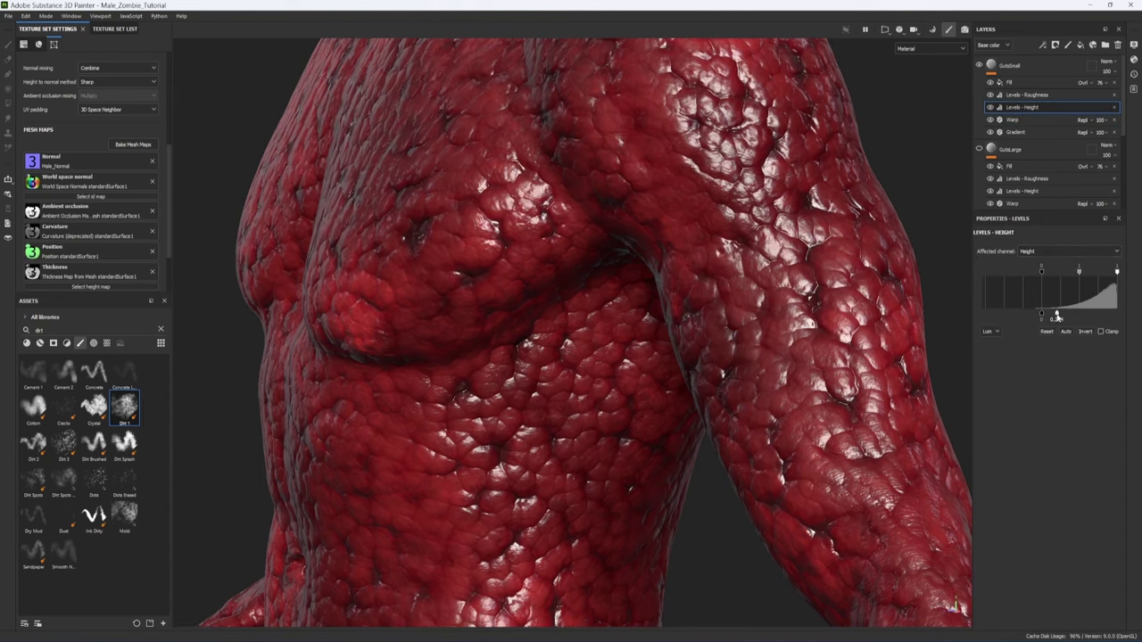
drag(1057, 315, 1064, 315)
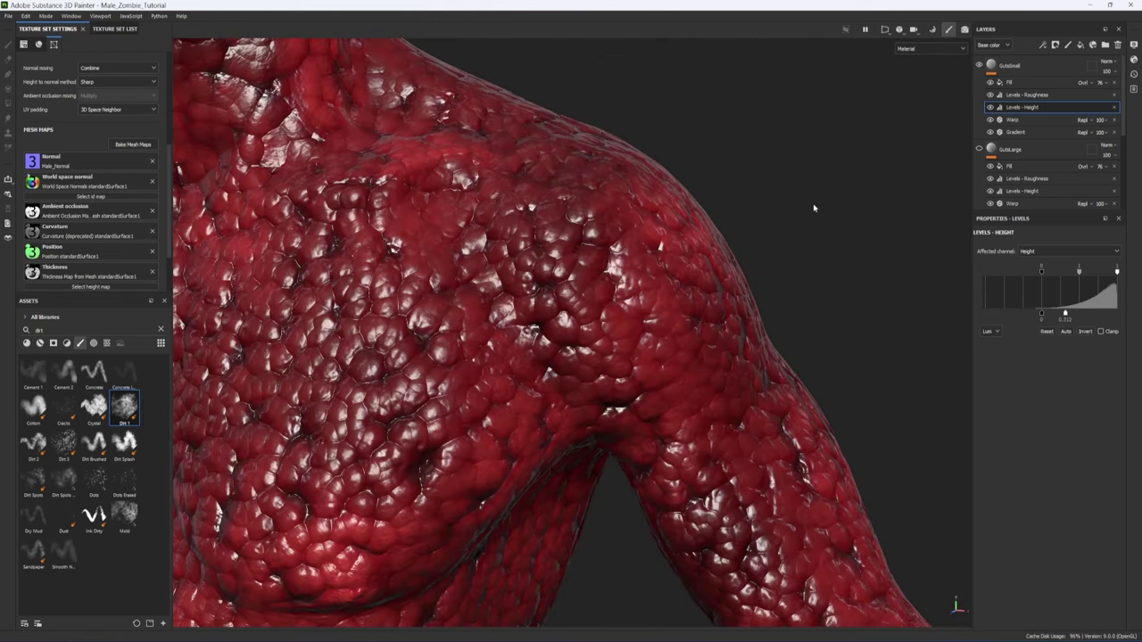
Step: Change Color 3 of the GutsSmall layer's Gradient filter to a fleshy orange-brown
click(1020, 133)
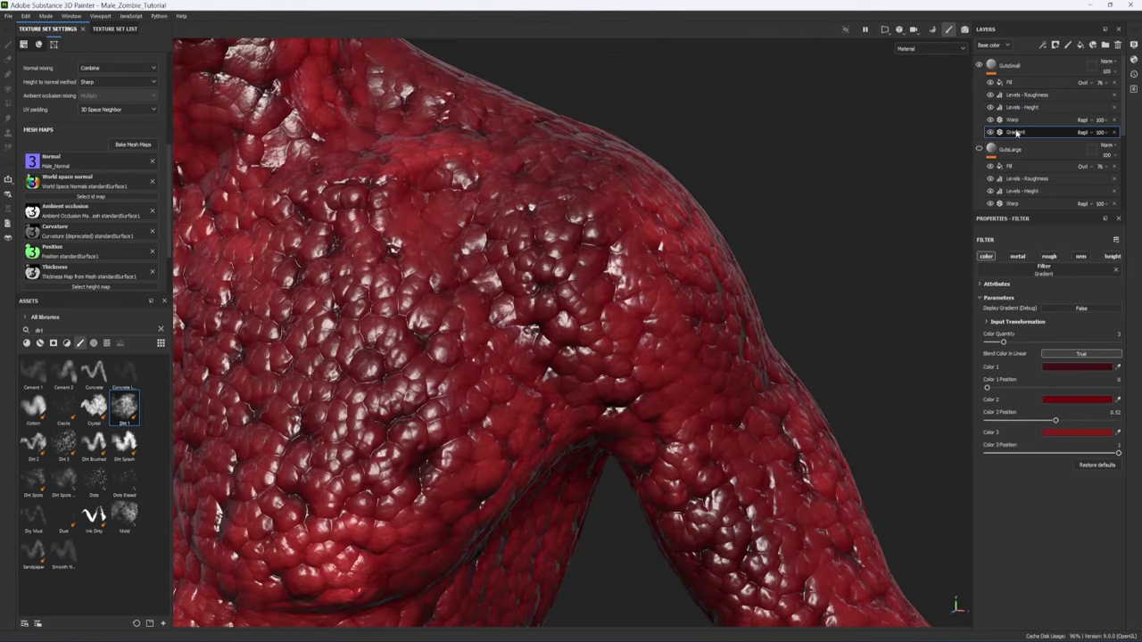
click(1060, 433)
drag(1048, 573, 1050, 559)
drag(994, 524, 1023, 528)
click(1050, 565)
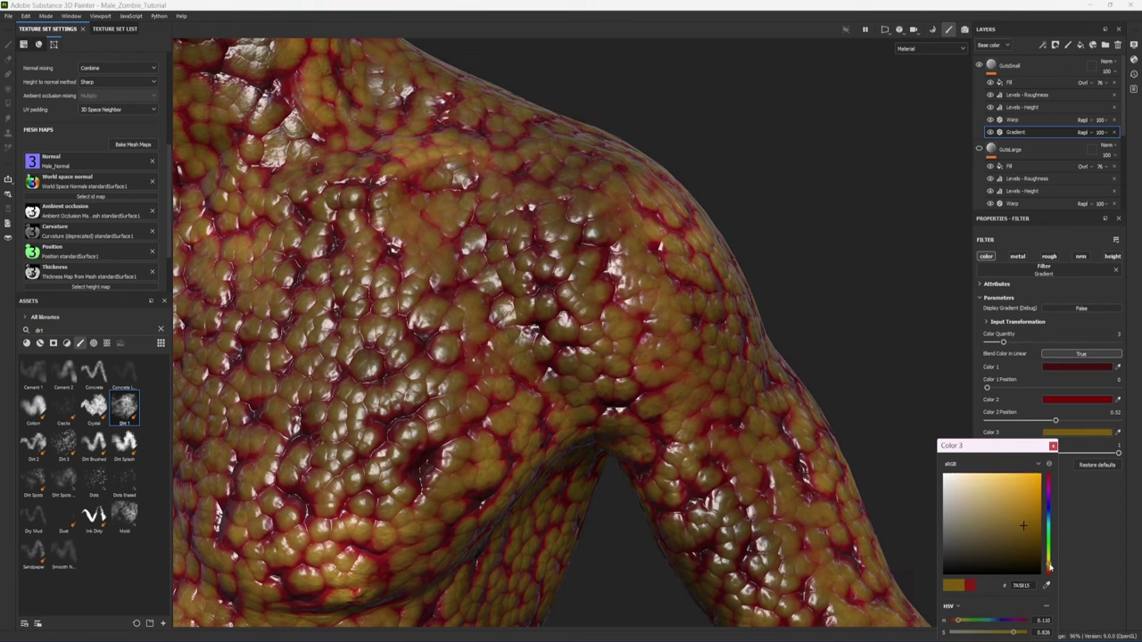
drag(1049, 567, 1048, 564)
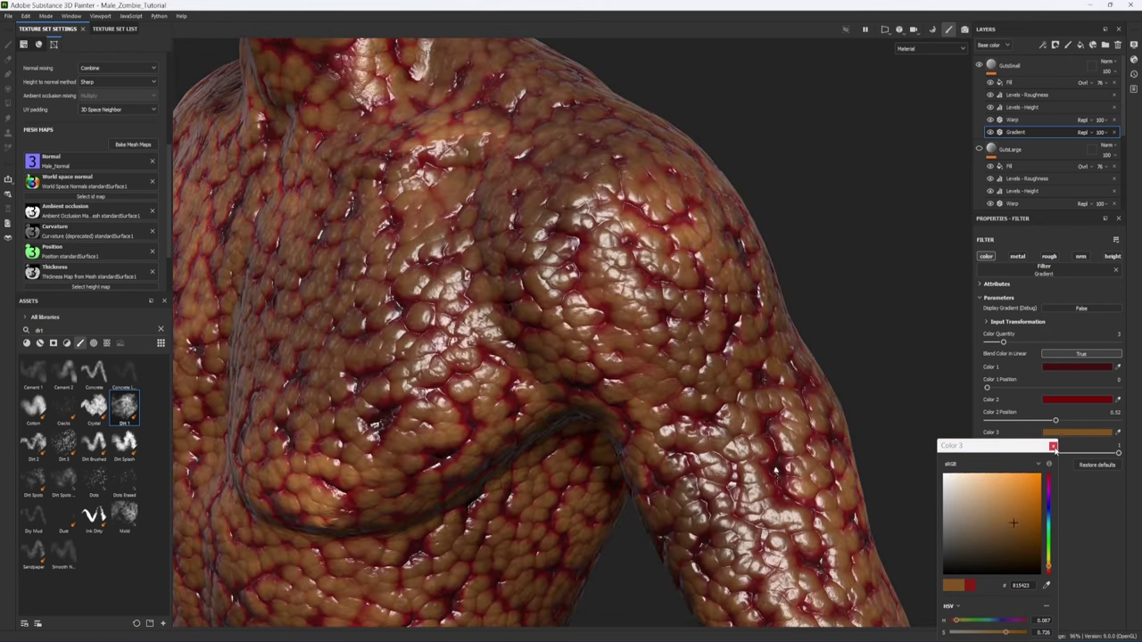
click(1020, 532)
click(1048, 568)
drag(1017, 529, 1004, 524)
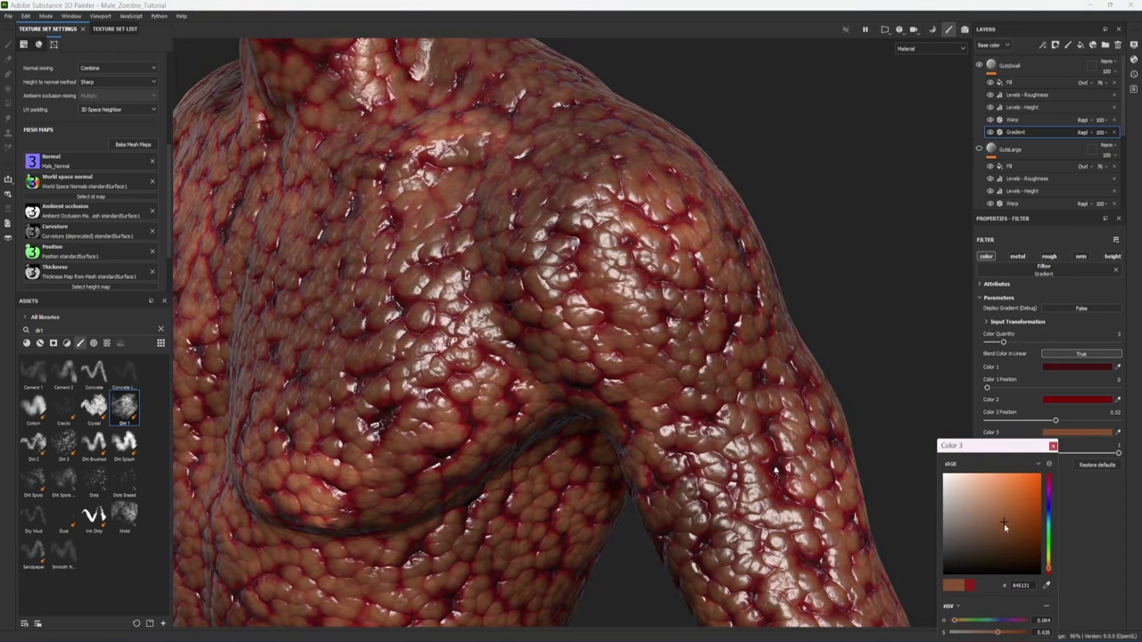
drag(1049, 568, 1050, 573)
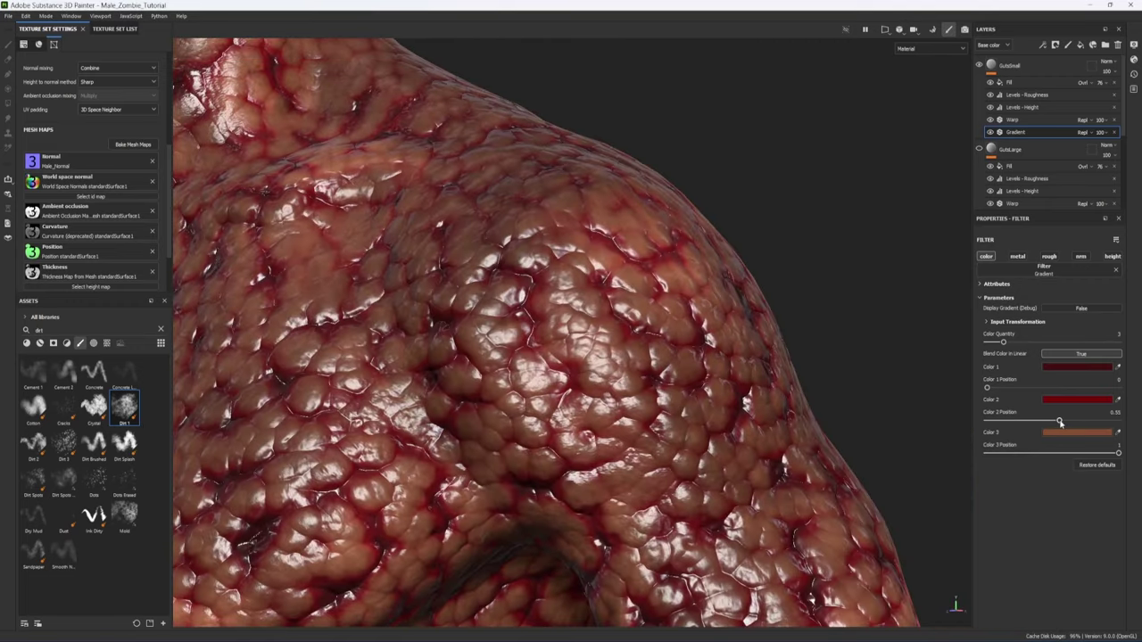
Step: Set the GutsSmall gradient's Color 2 Position to 0.77 and check the result on the head and shoulders
drag(1059, 422, 1080, 422)
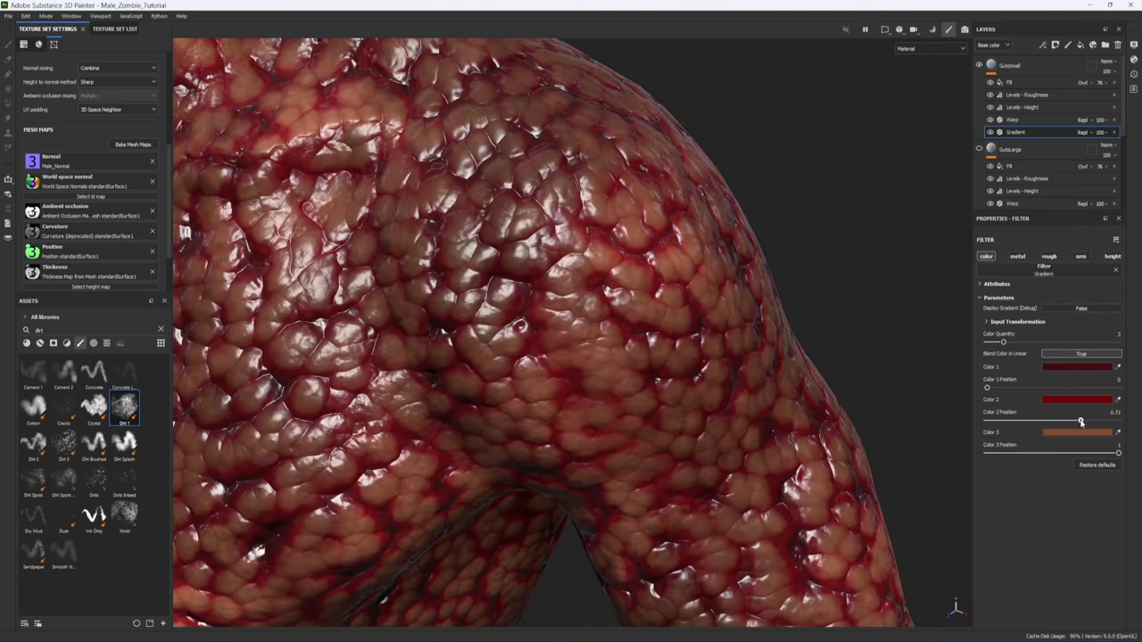
drag(1081, 422, 1087, 422)
alt+drag(780, 382, 777, 328)
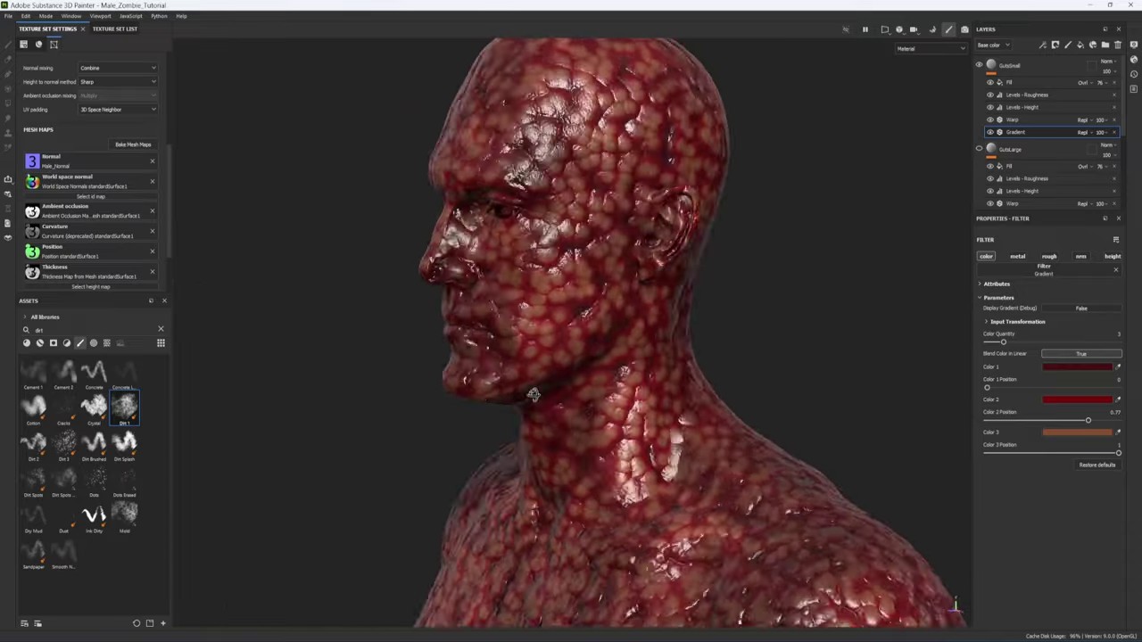
alt+drag(533, 395, 686, 360)
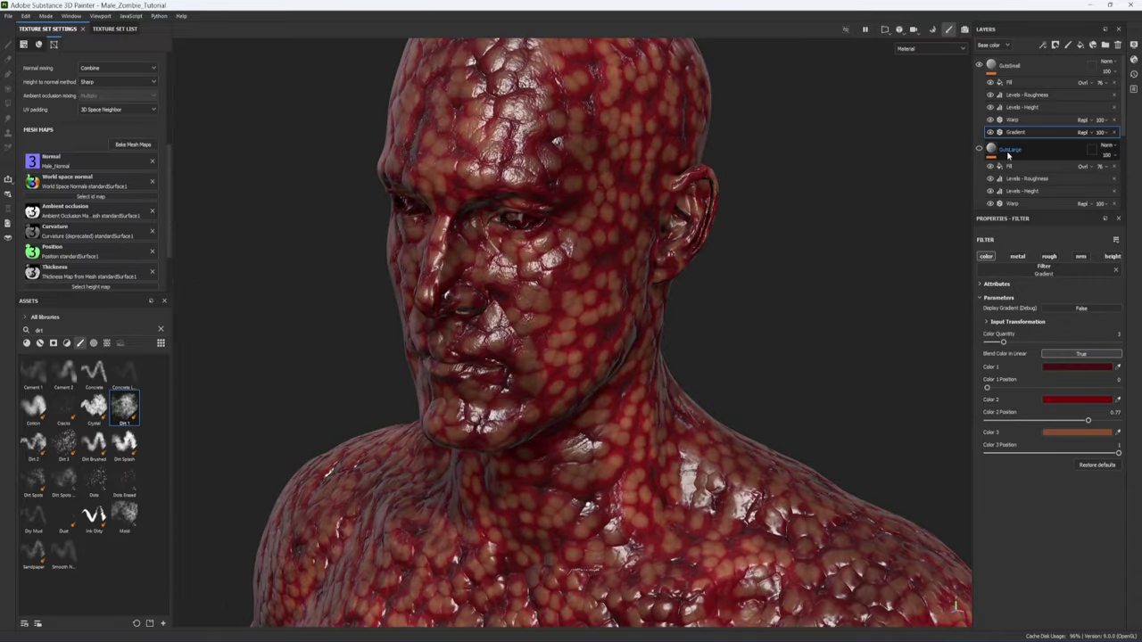
Step: Show the GutsLarge layer again, comparing the torso with and without it beneath GutsSmall
click(979, 150)
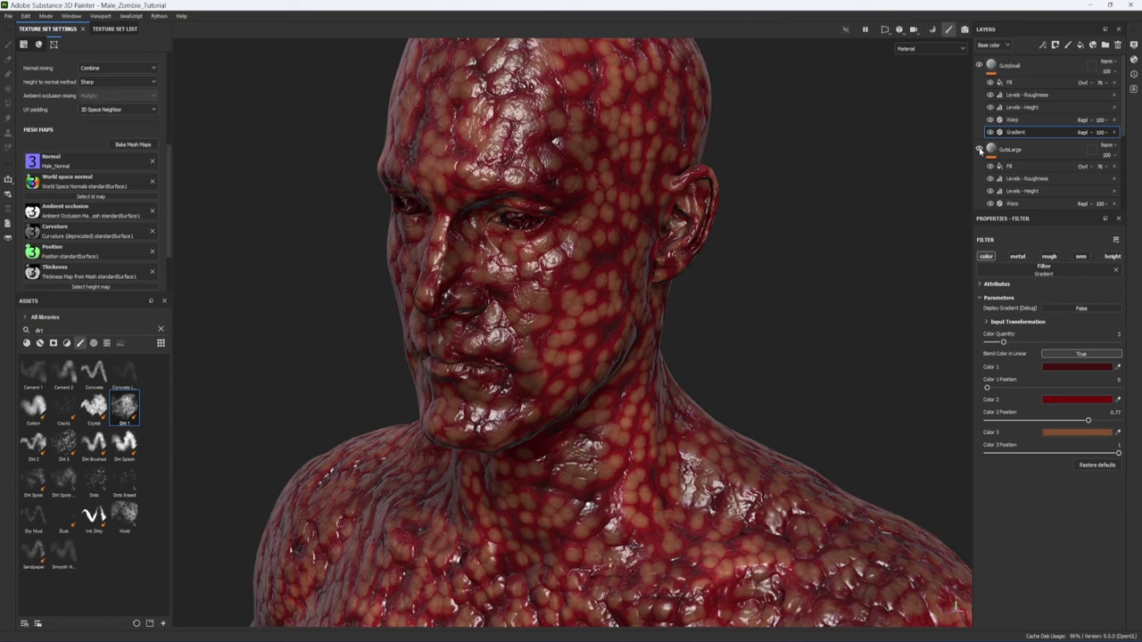
click(980, 150)
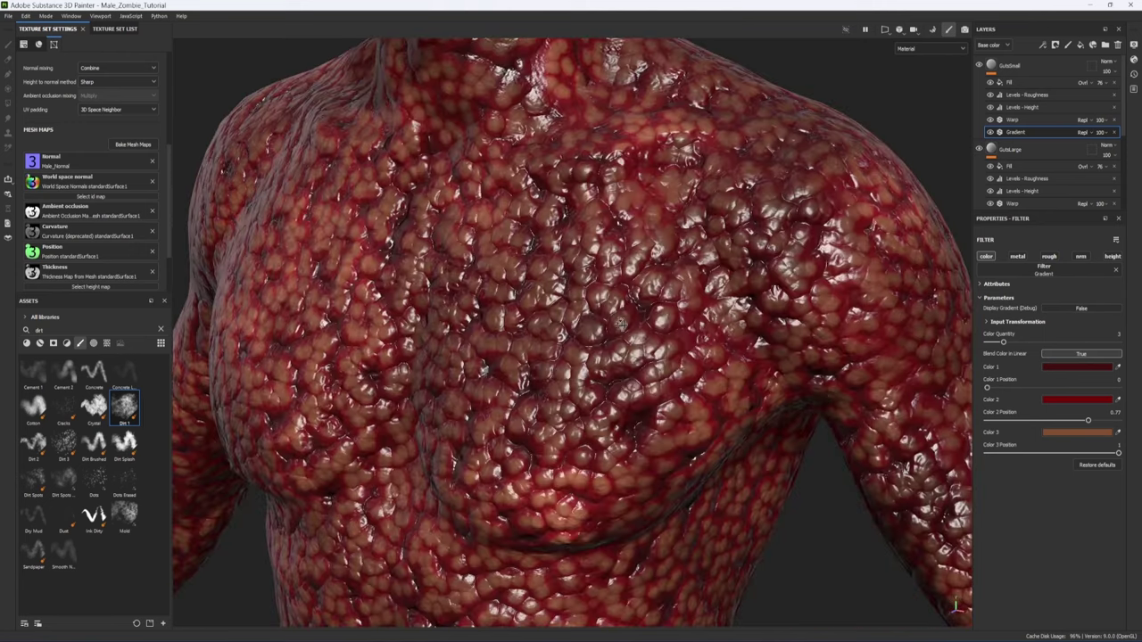
alt+drag(620, 324, 714, 308)
click(980, 149)
click(980, 149)
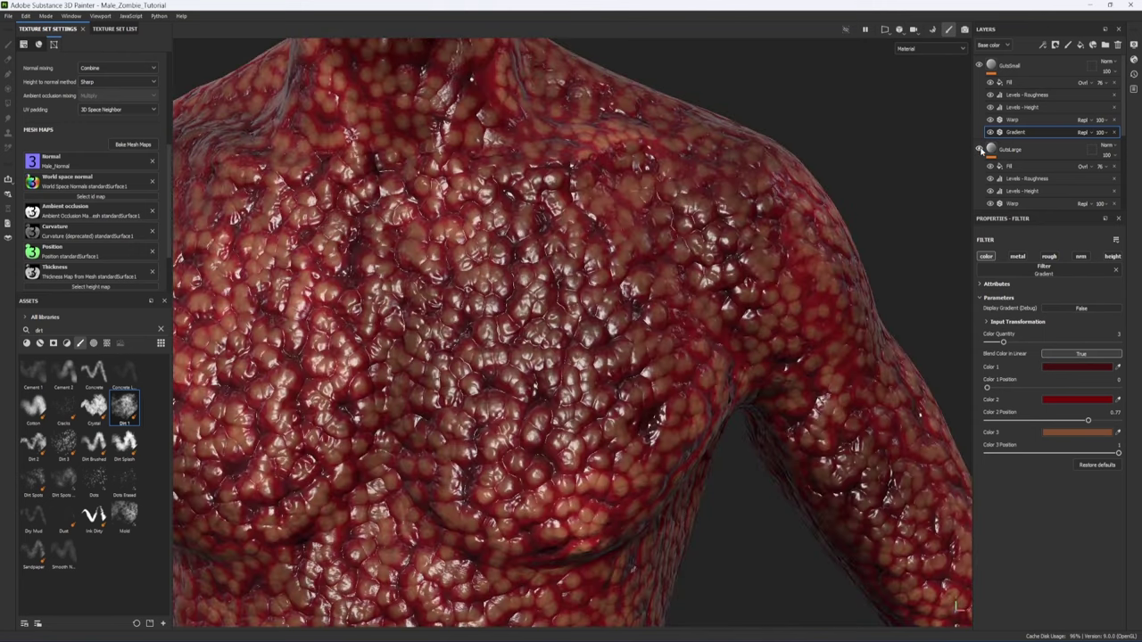
click(980, 149)
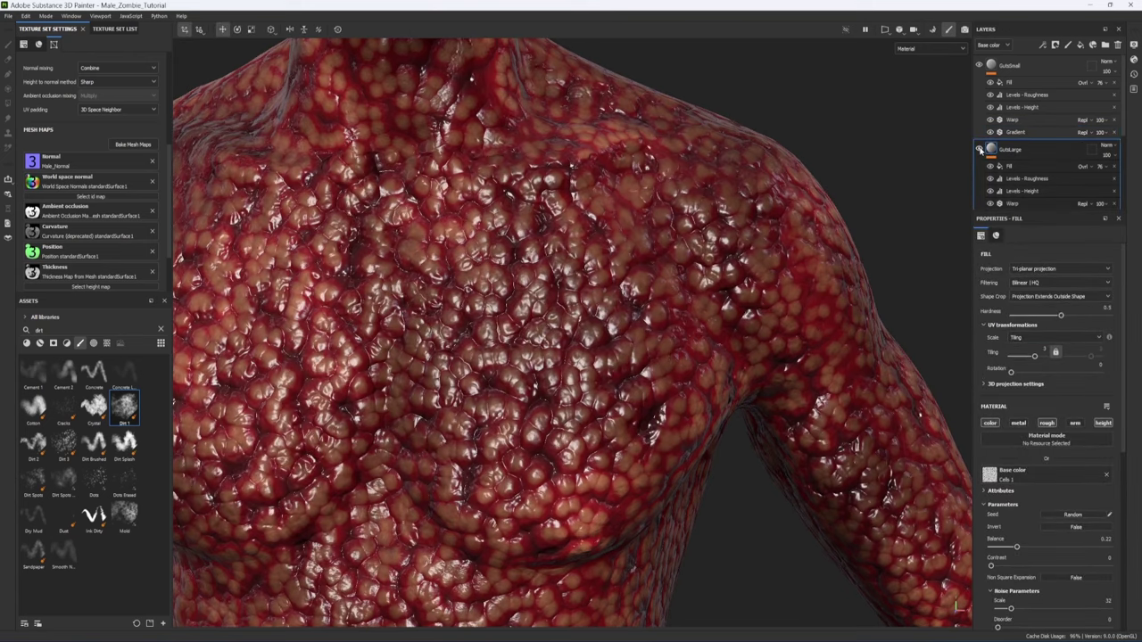
Step: Set the GutsSmall layer's blend mode to Normal for the Height channel and check the result on the head and neck
click(991, 66)
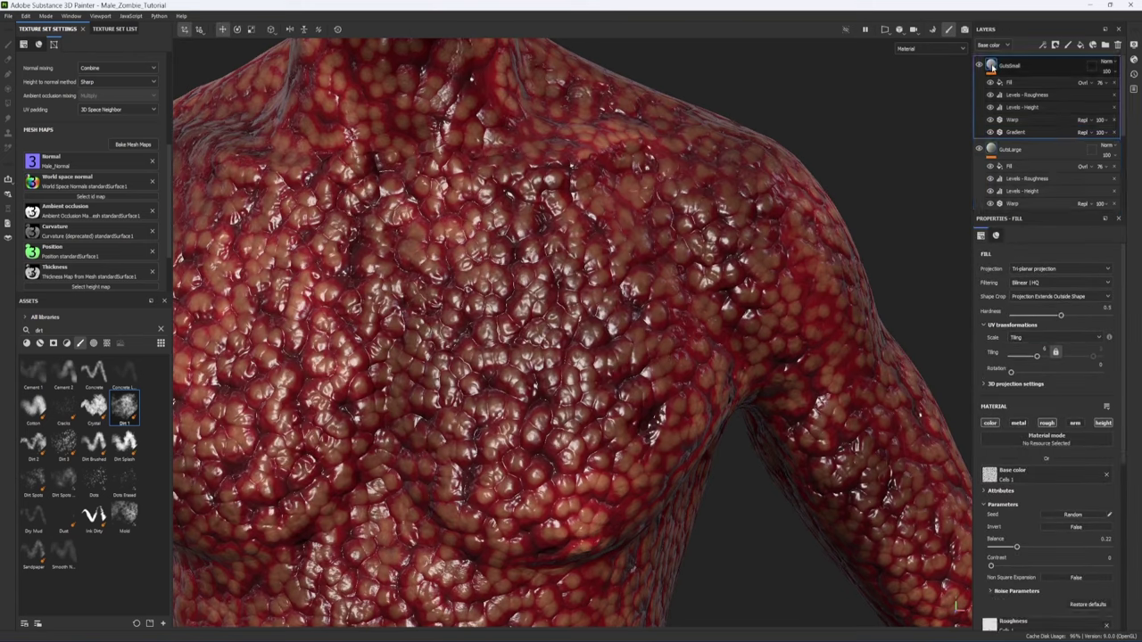
click(993, 45)
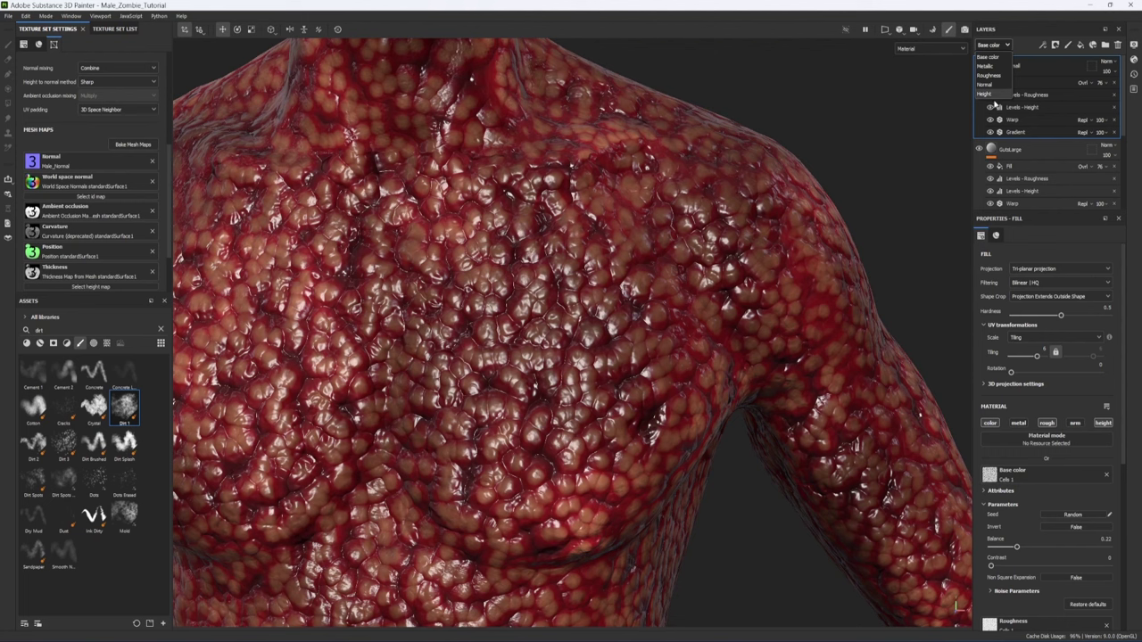
click(983, 95)
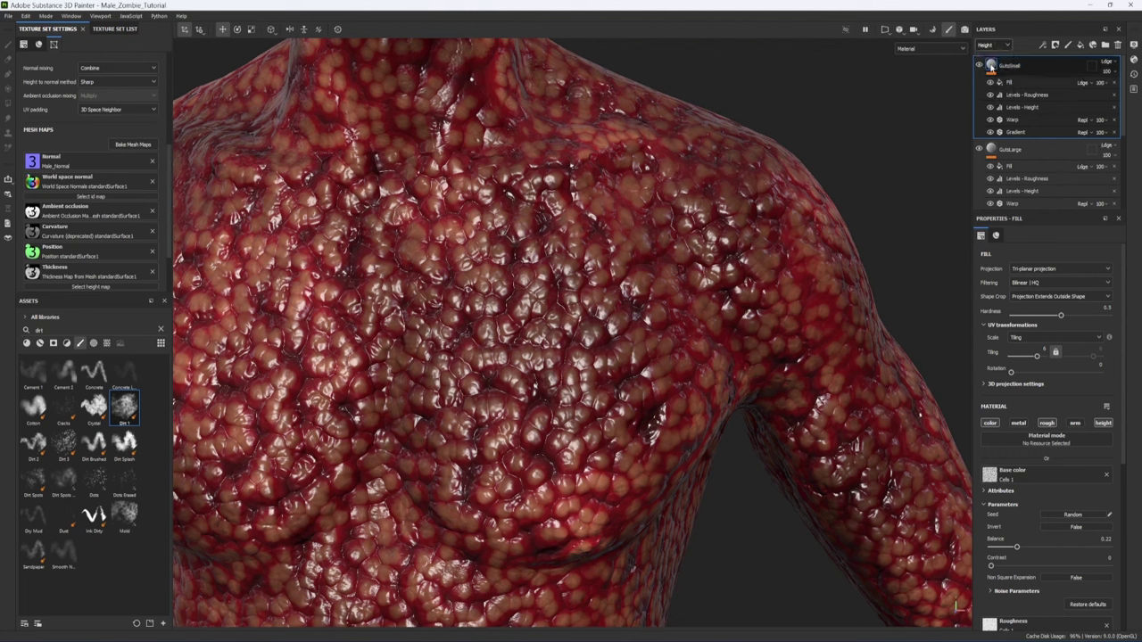
click(1107, 65)
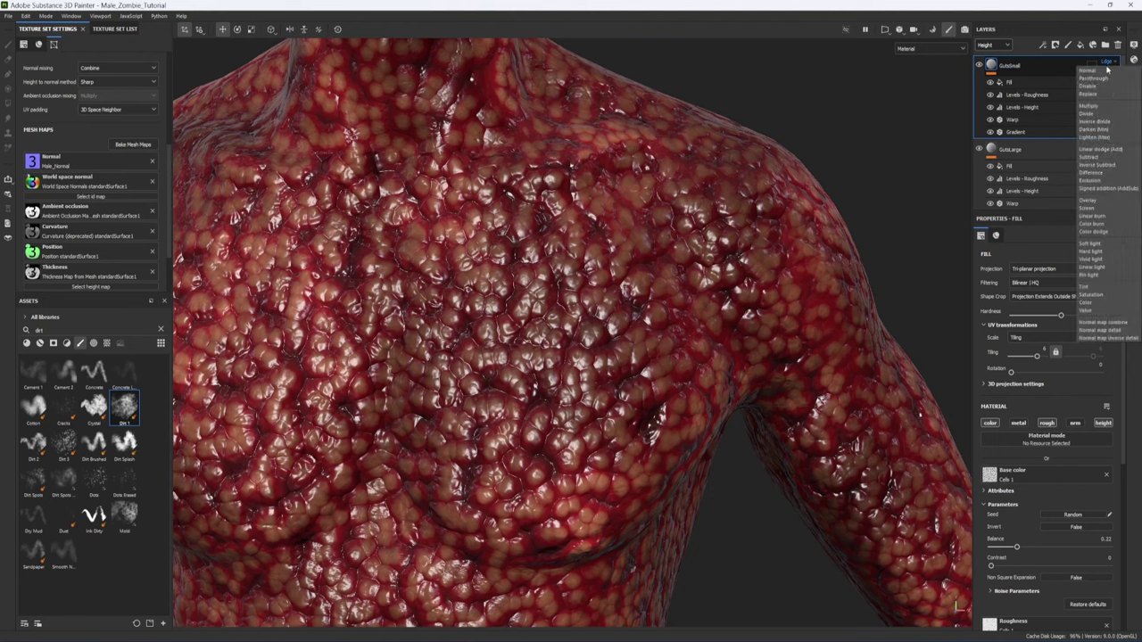
click(1105, 71)
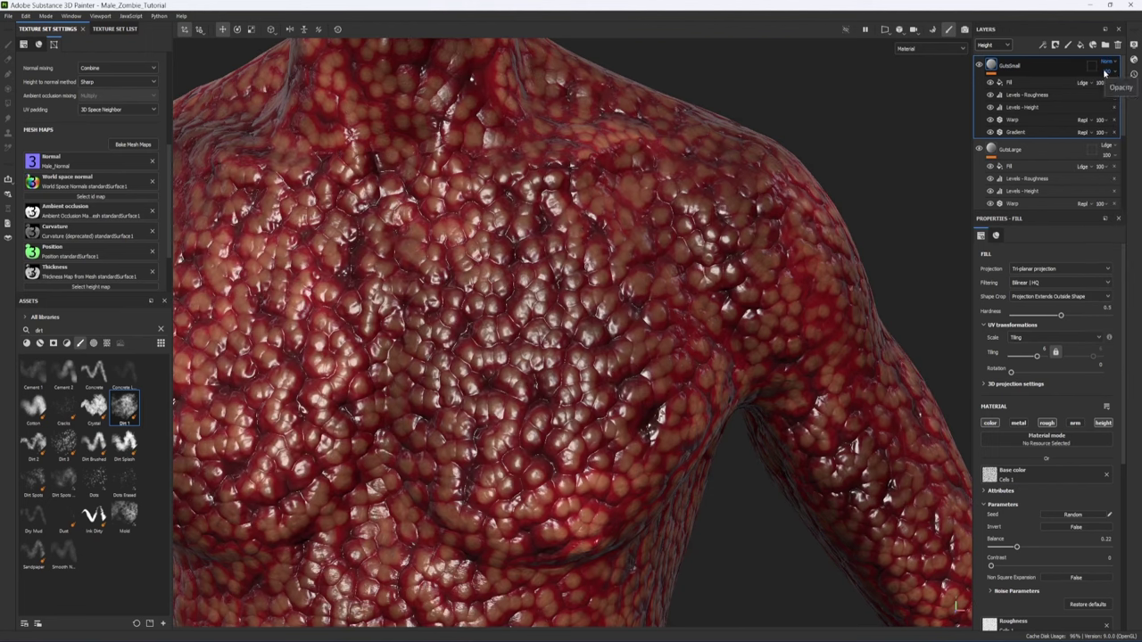
alt+middle_drag(575, 223, 580, 303)
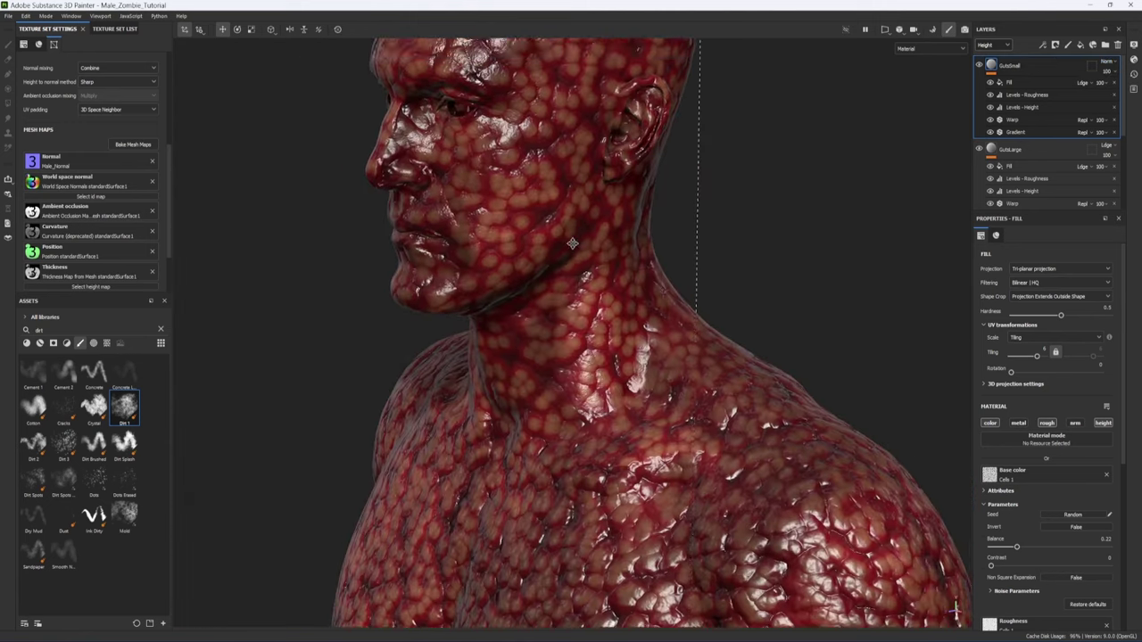
mouse_move(685, 339)
alt+mouse_down()
mouse_move(494, 331)
mouse_move(697, 322)
alt+mouse_up()
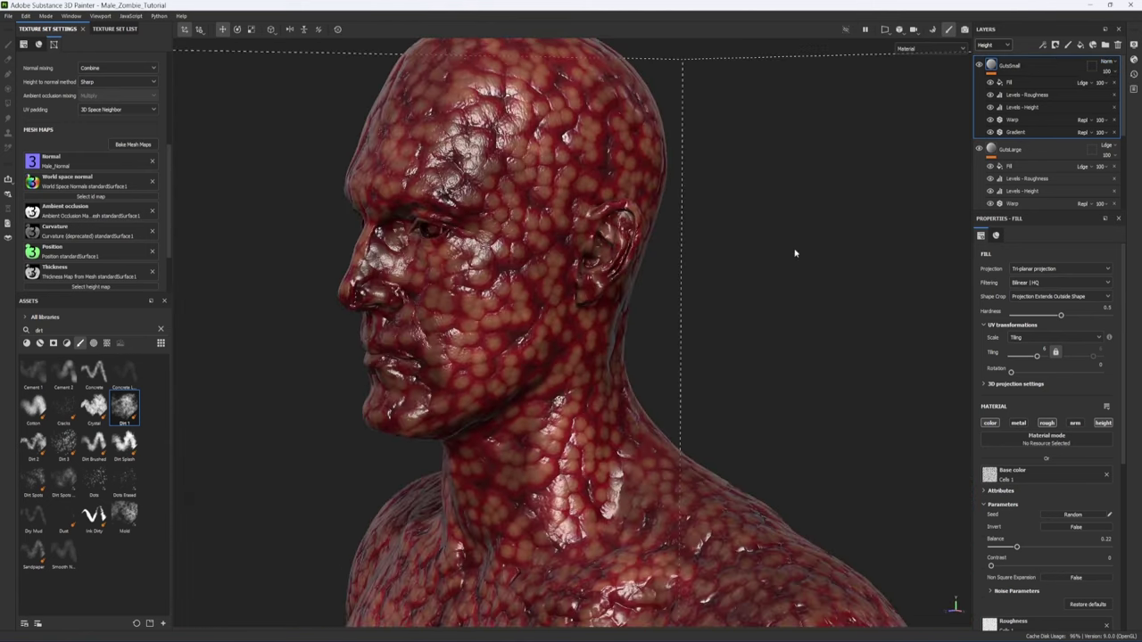
Step: Add a black mask to the GutsSmall layer and give it a fill using the Moisture Noise texture
click(1056, 44)
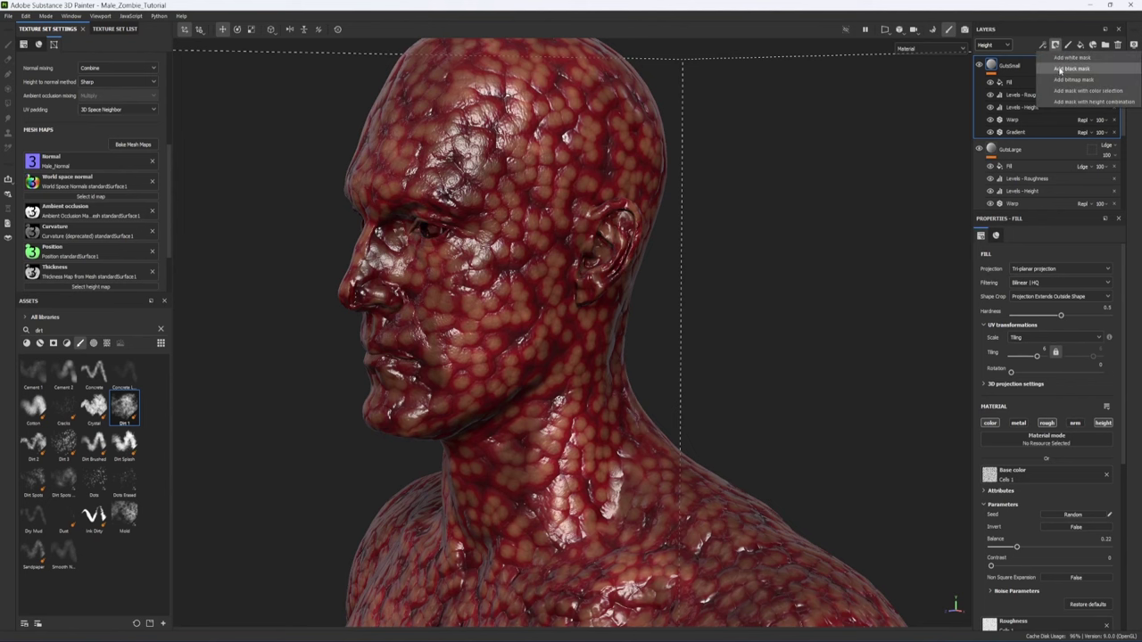
click(1062, 69)
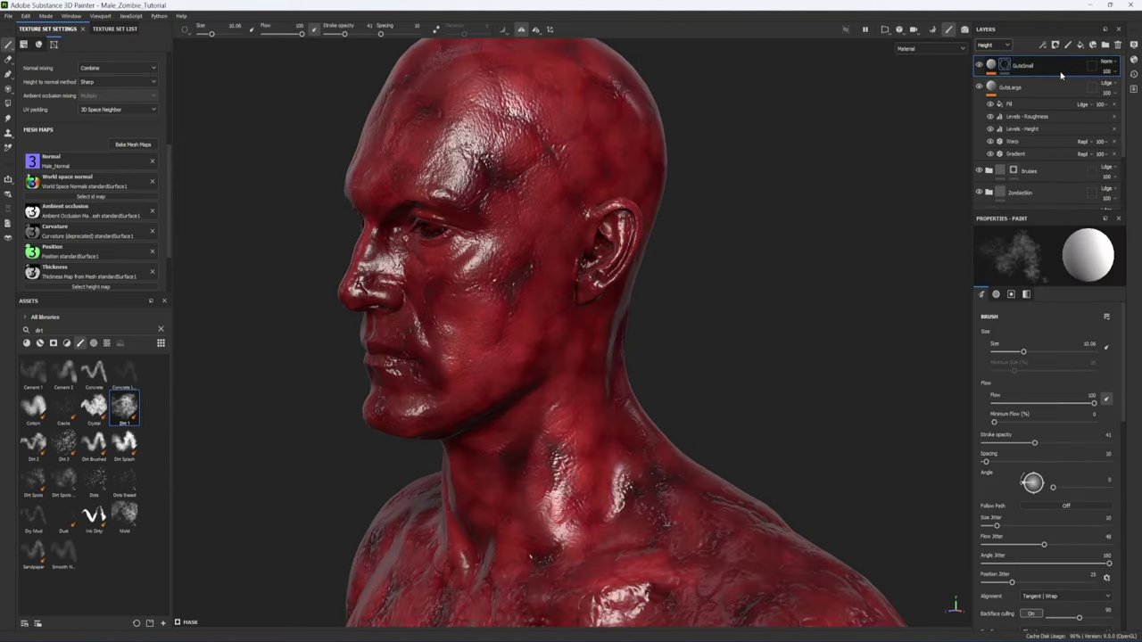
click(1006, 65)
click(1042, 44)
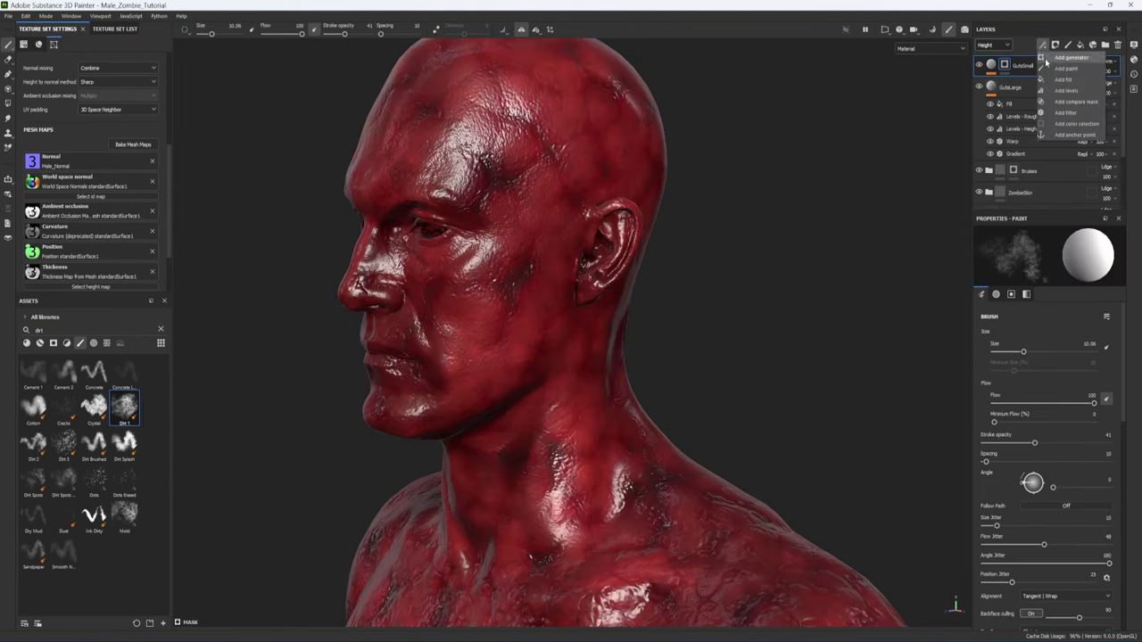
click(1062, 81)
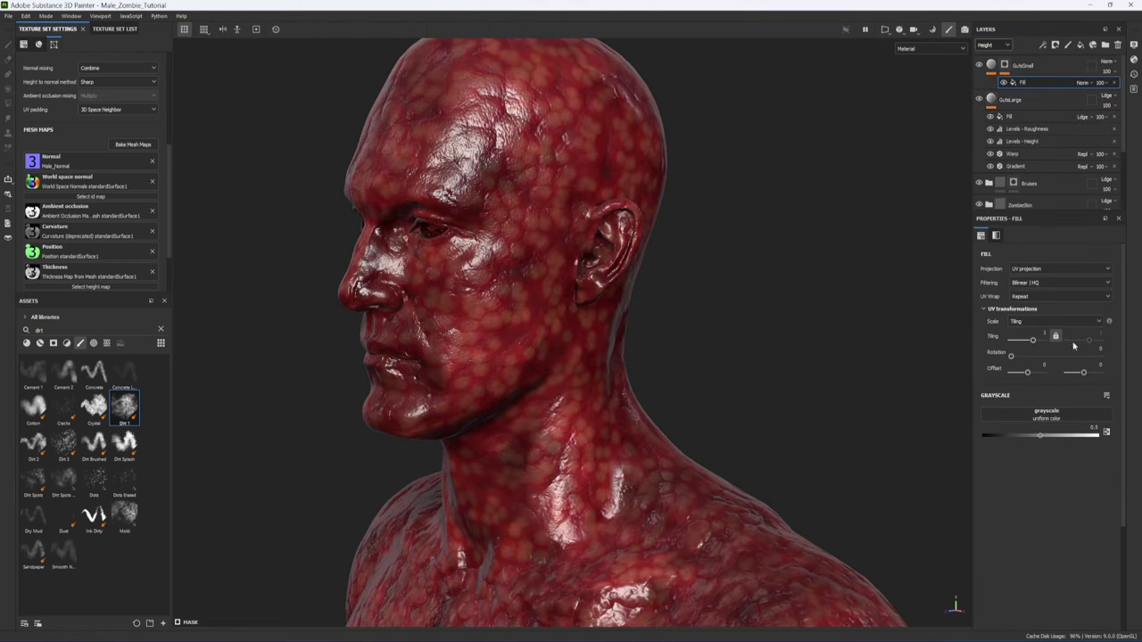
click(1046, 423)
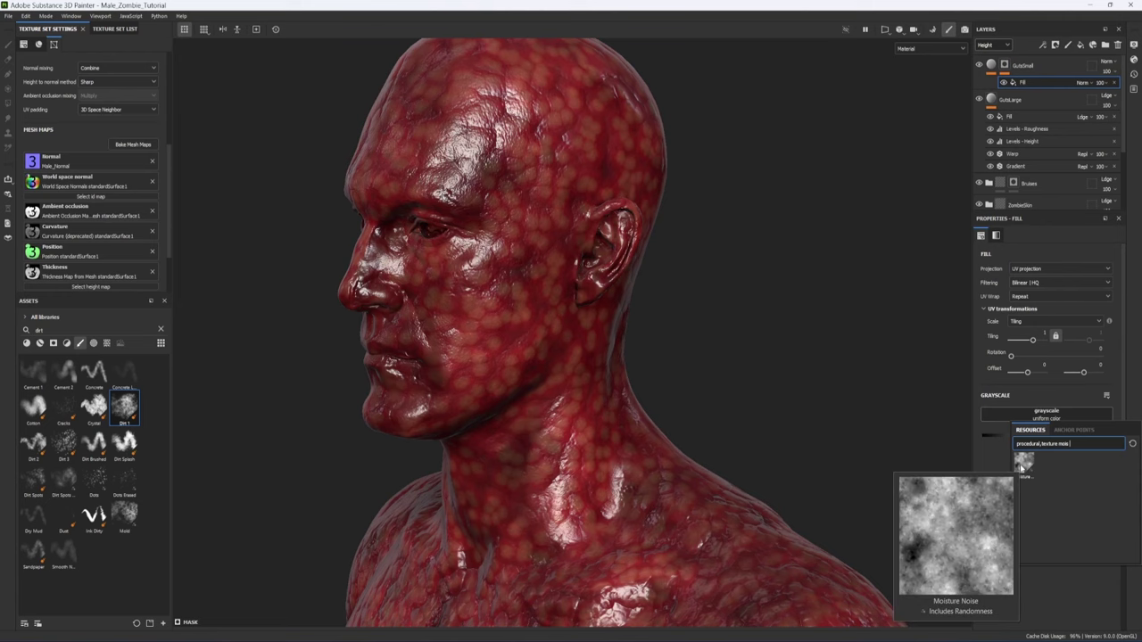
click(1022, 464)
Step: Display the GutsSmall mask on its own and switch its Moisture Noise fill to tri-planar projection
alt+middle_drag(731, 330, 740, 169)
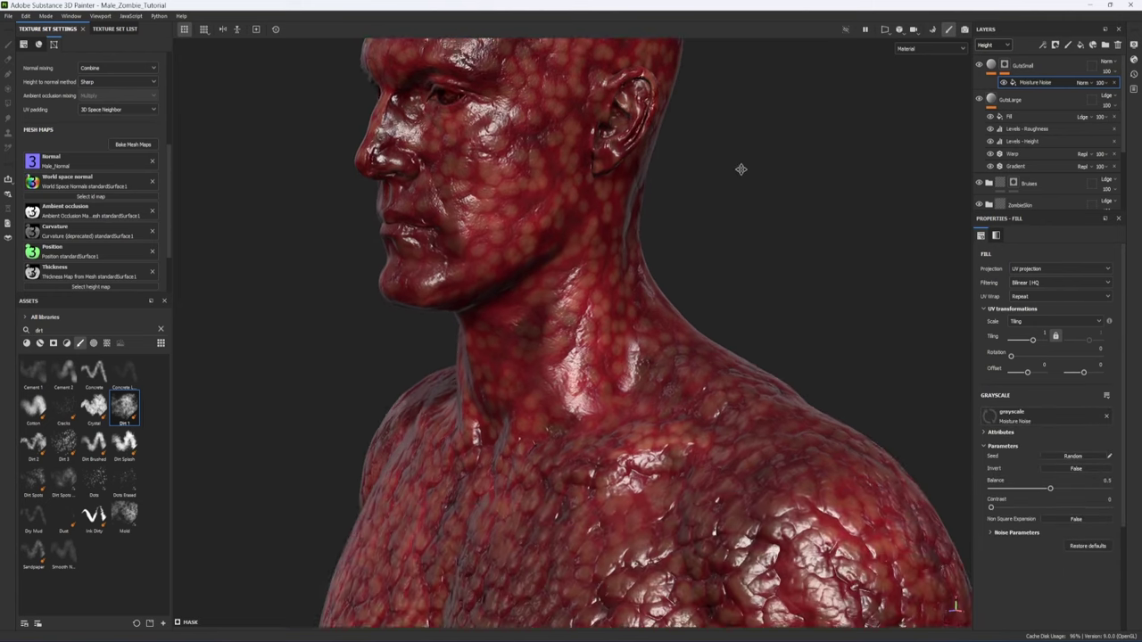
alt+drag(739, 168, 737, 202)
alt+middle_drag(737, 201, 739, 216)
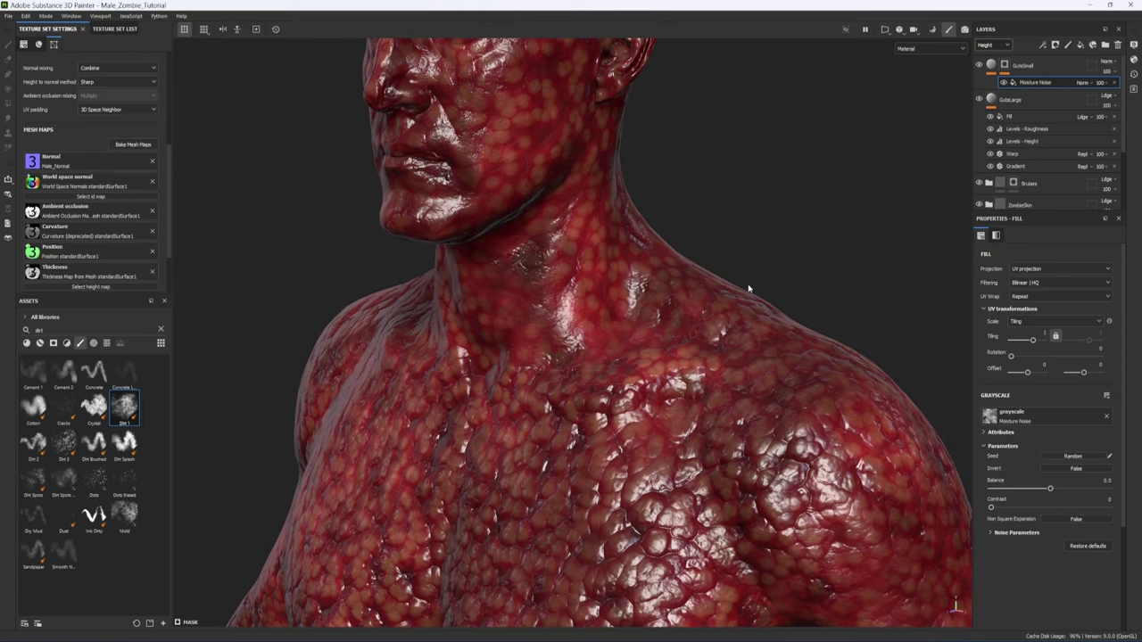
alt+click(1005, 65)
click(1053, 269)
click(1028, 300)
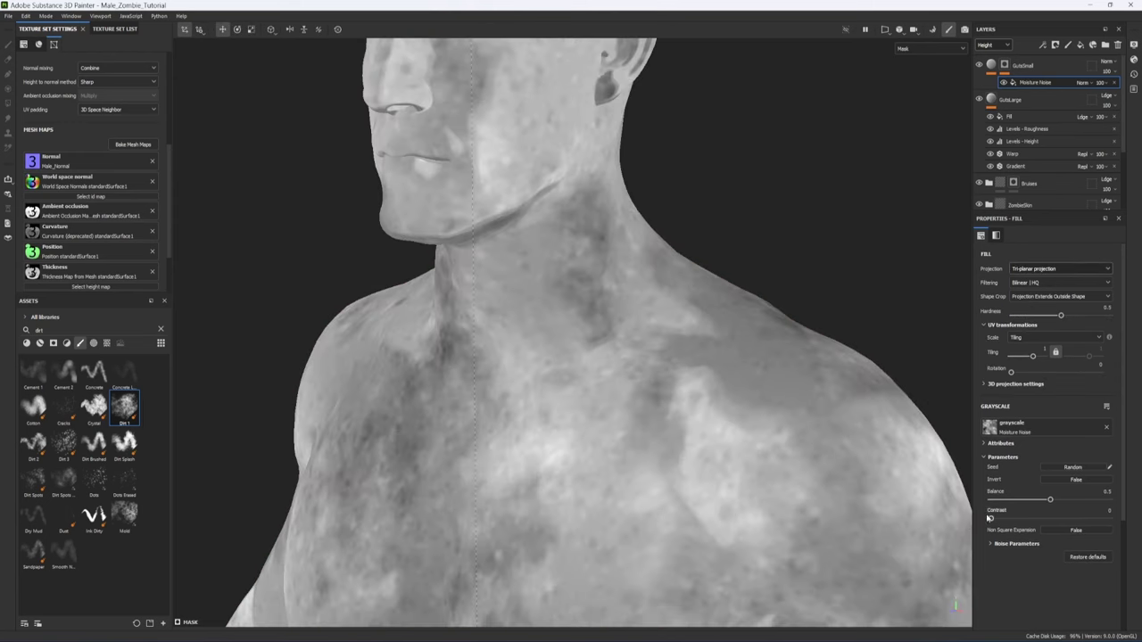
Step: Set the Moisture Noise contrast to 0.81, balance to 0.28 and tiling to about 6.7, then return to the material view
drag(990, 519, 1060, 520)
drag(1051, 500, 1025, 501)
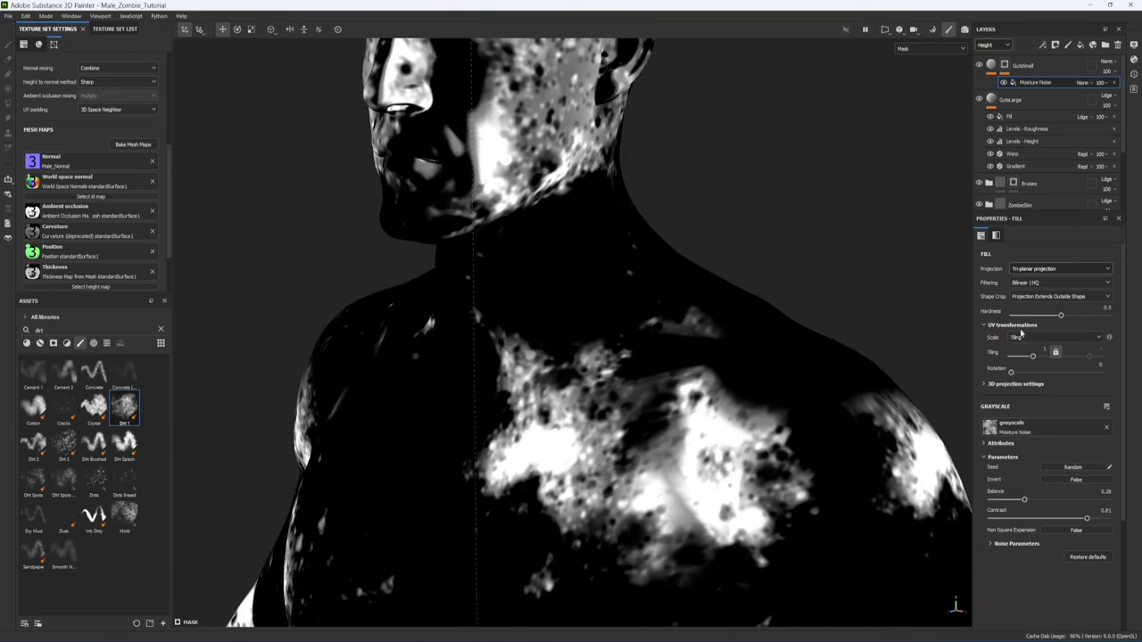
drag(1032, 357, 1035, 360)
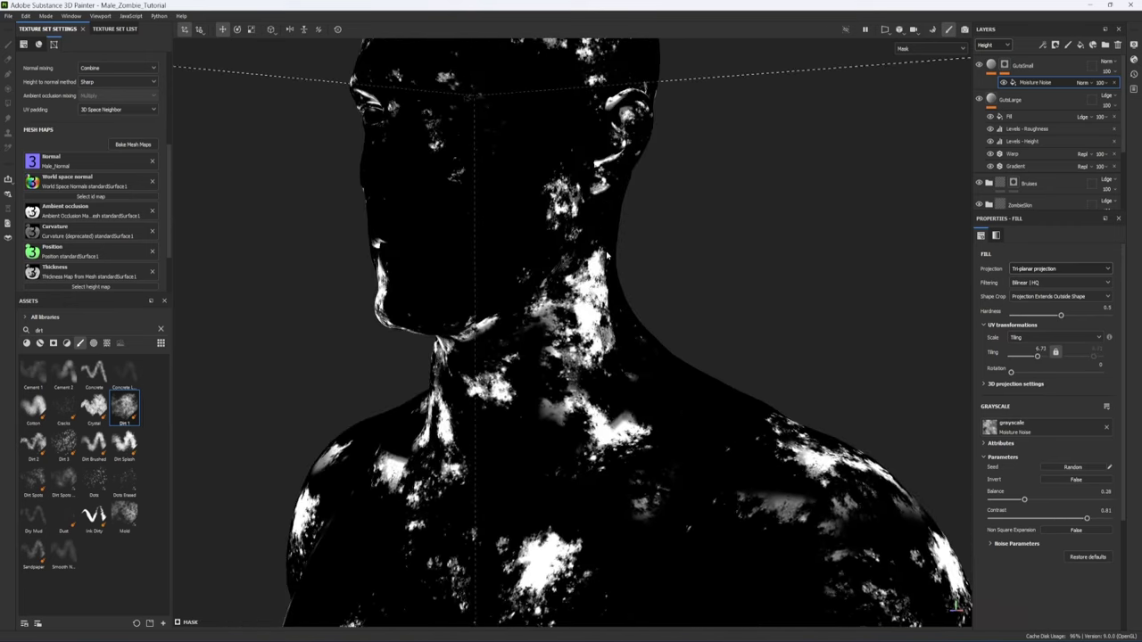
key(m)
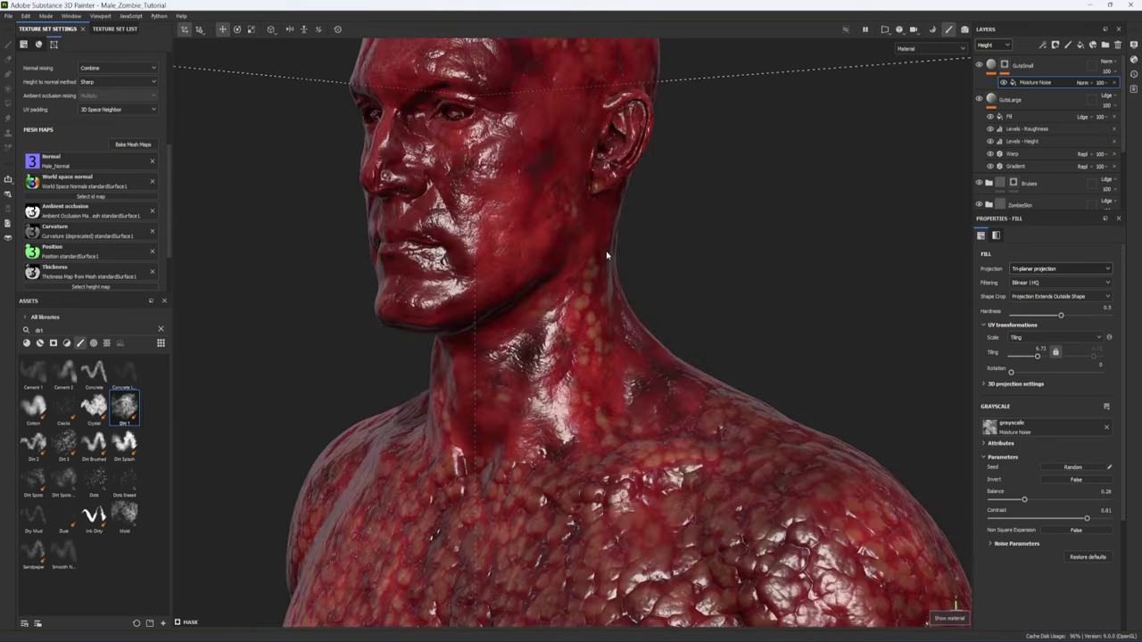
Step: Add a Blur filter above the noise fill in the GutsSmall mask, lower its intensity and check the blended guts on the torso
alt+drag(689, 214, 696, 259)
alt+right_drag(696, 258, 702, 340)
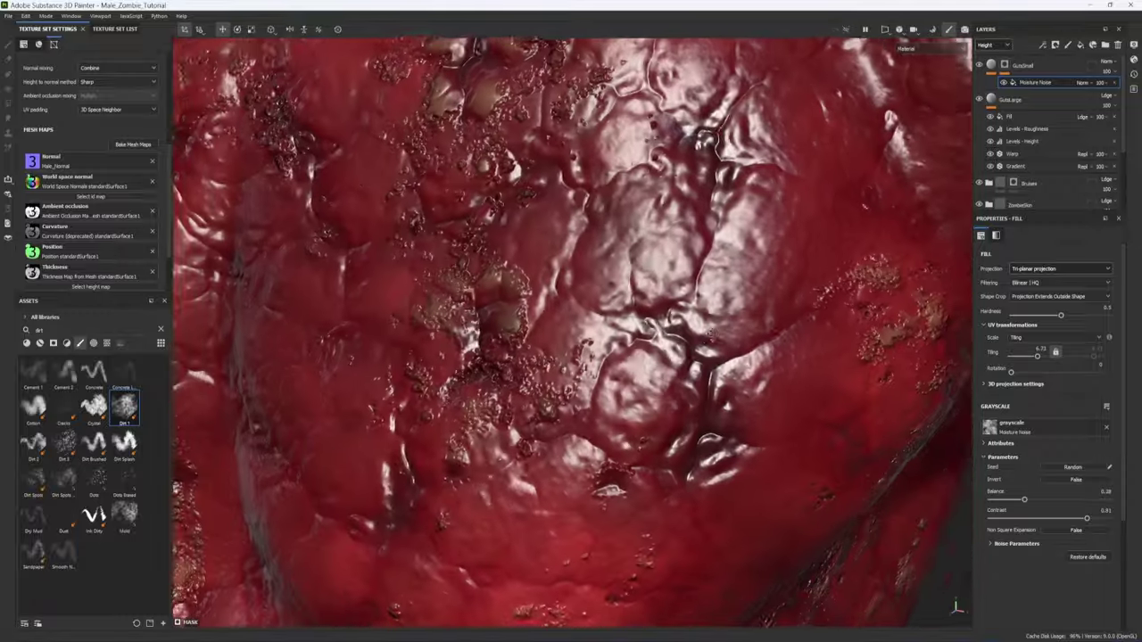
alt+drag(702, 340, 688, 374)
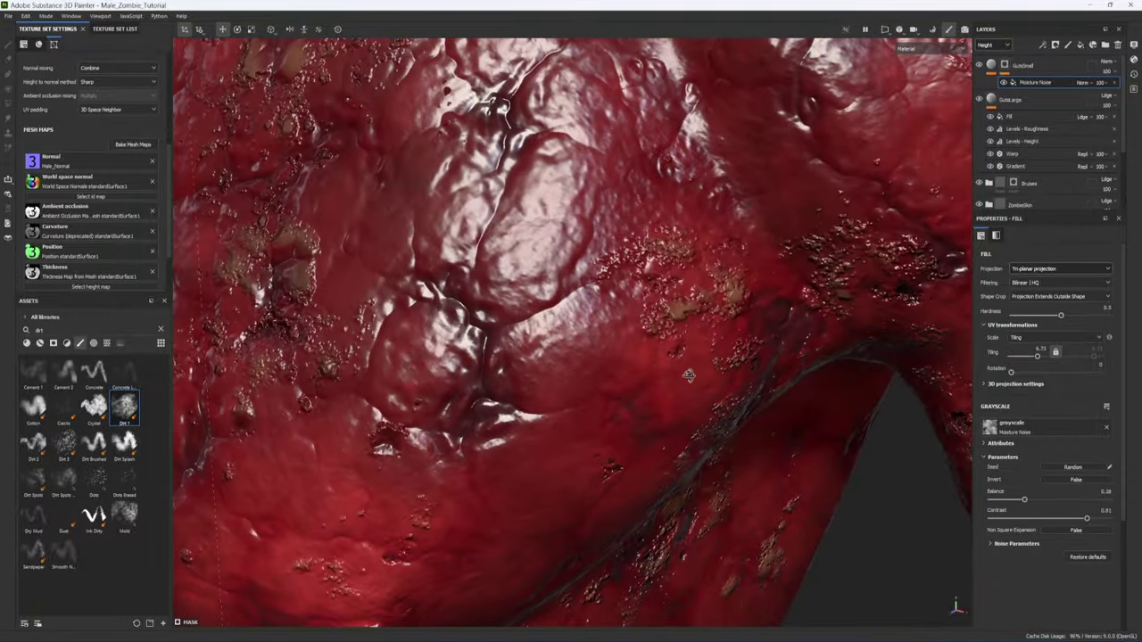
double_click(1026, 82)
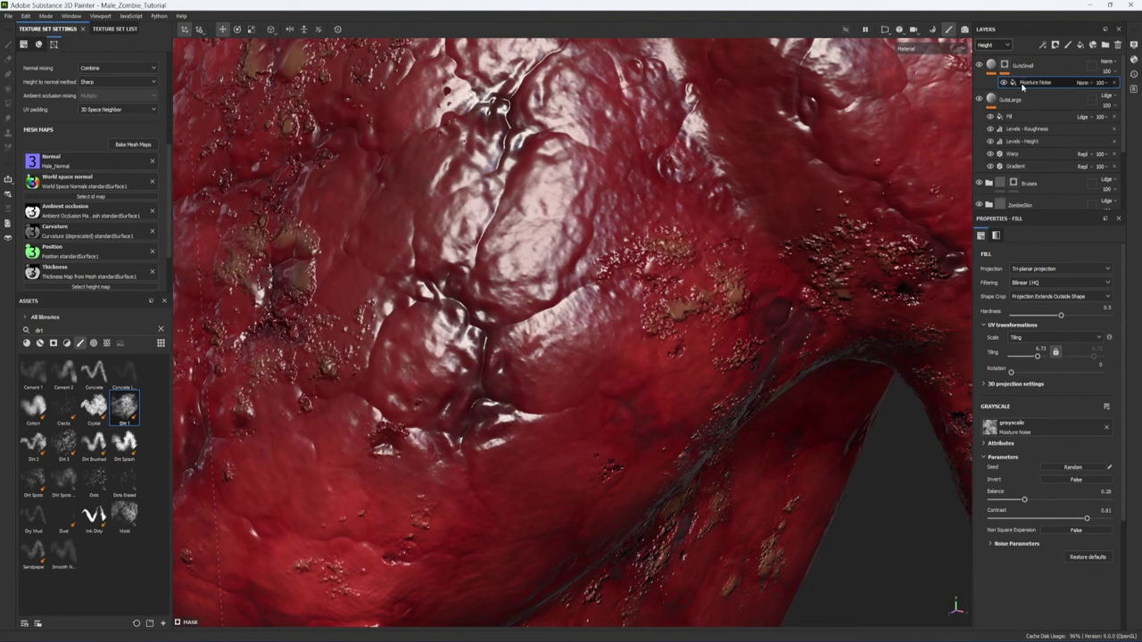
click(1043, 45)
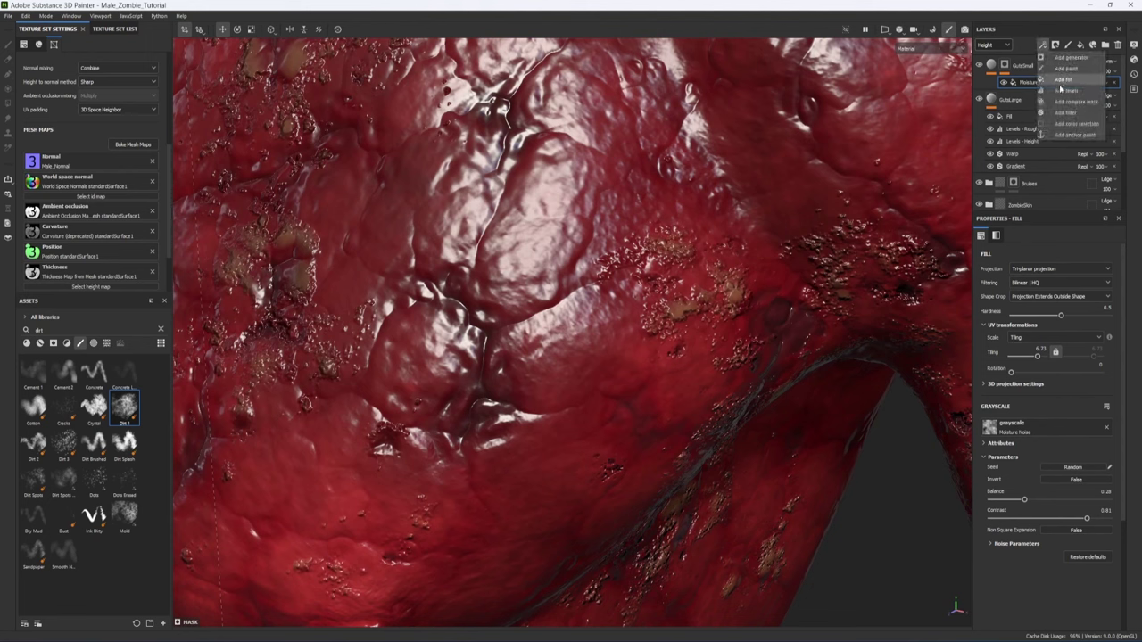
click(1066, 84)
click(1072, 257)
click(1111, 295)
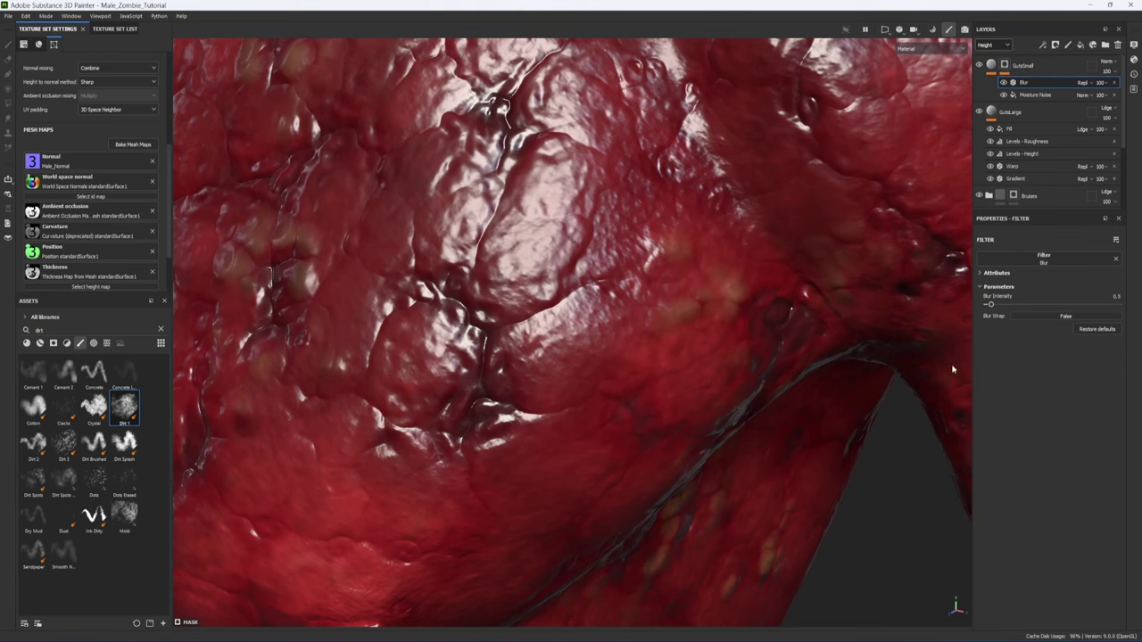
drag(989, 304, 987, 306)
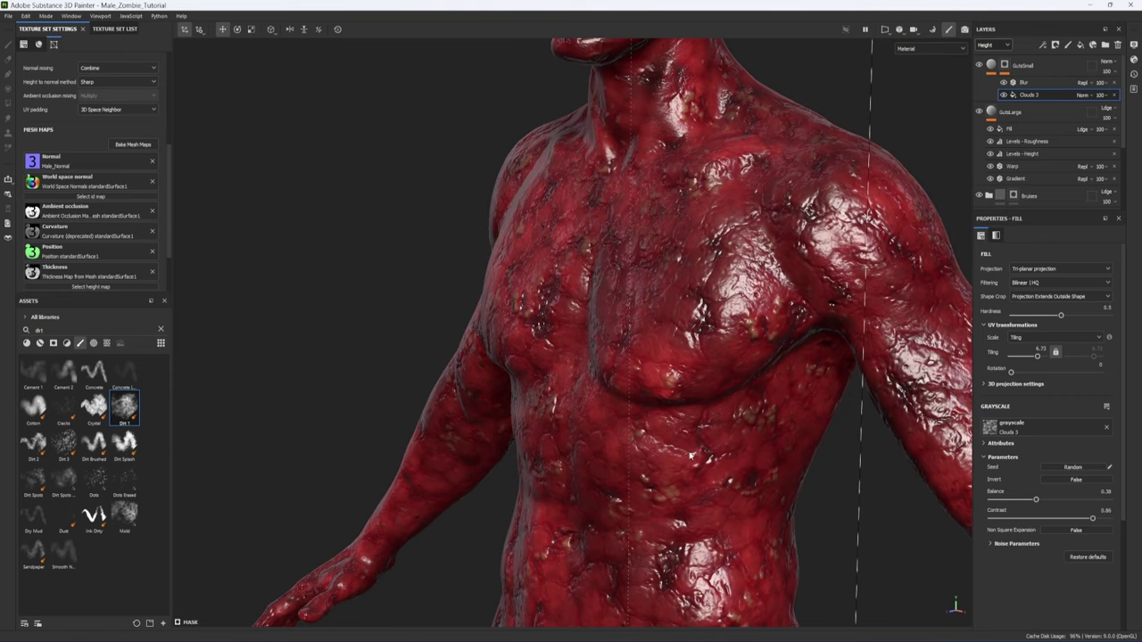
alt+drag(691, 456, 668, 396)
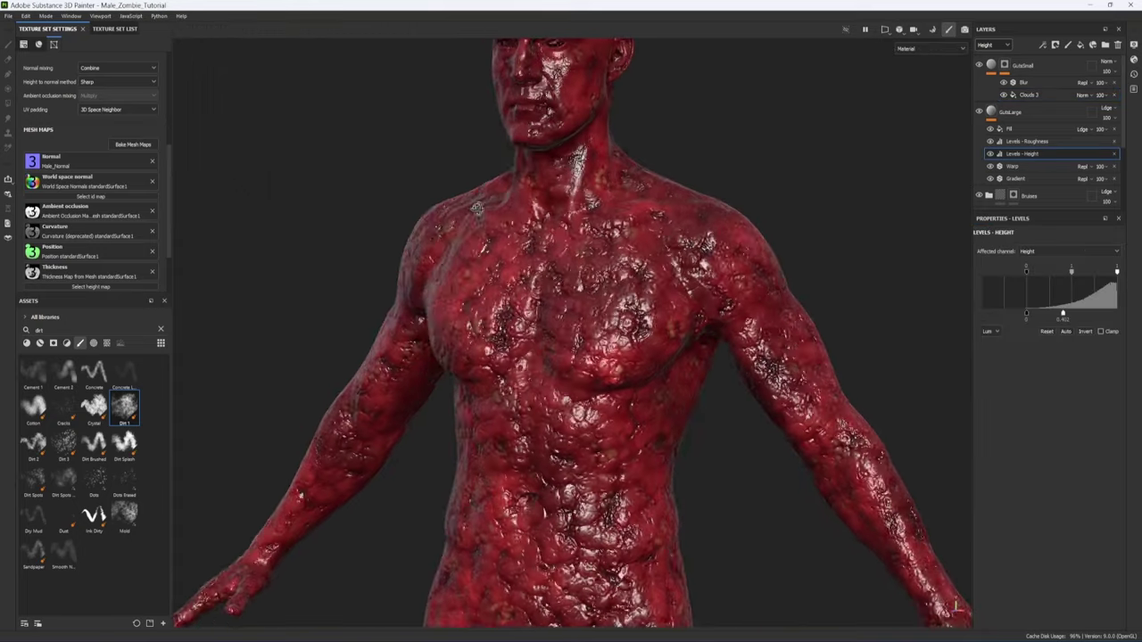
mouse_move(571, 429)
alt+mouse_down()
mouse_move(560, 426)
mouse_move(562, 437)
alt+mouse_up()
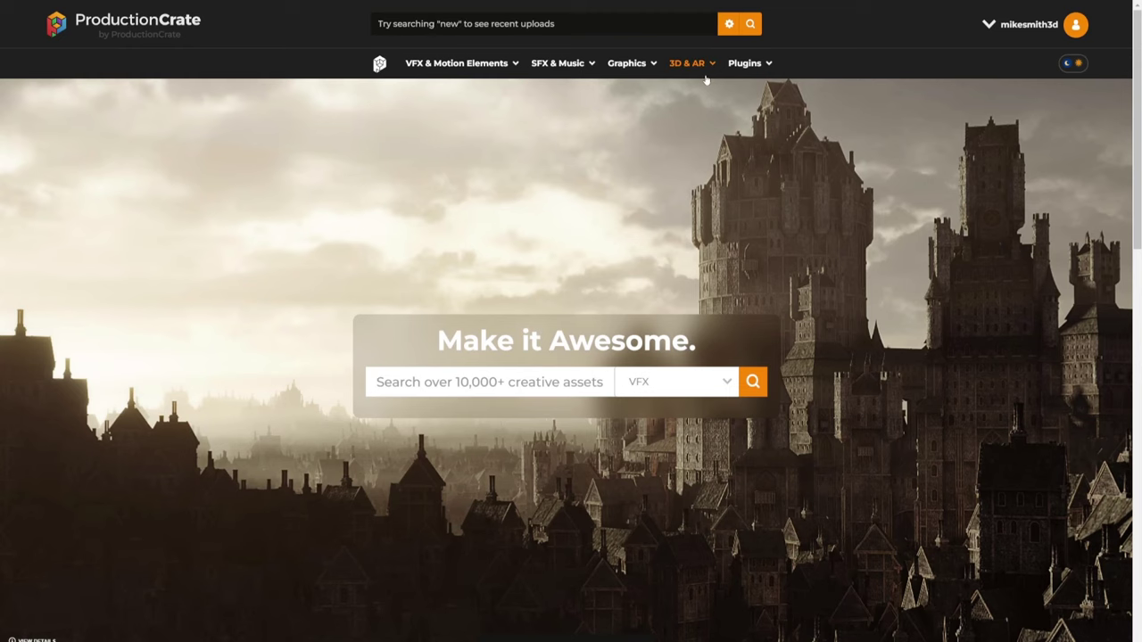
Step: Switch to the ProductionCrate website and look through the Concrete images under Textures, Grunge Surfaces in the graphics library
mouse_move(680, 69)
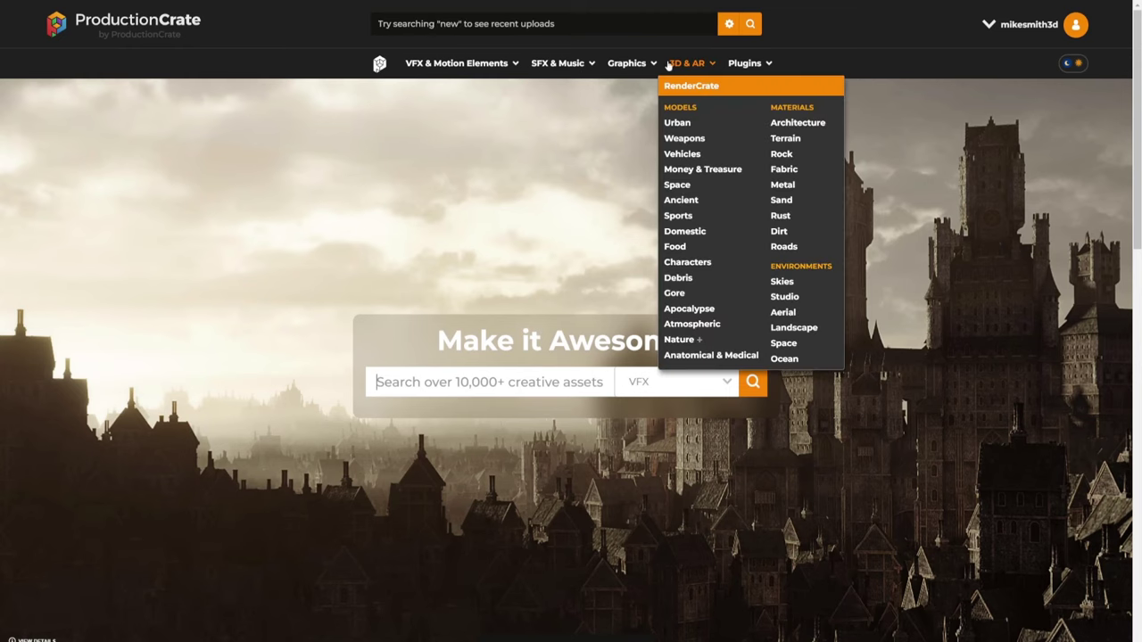
click(613, 317)
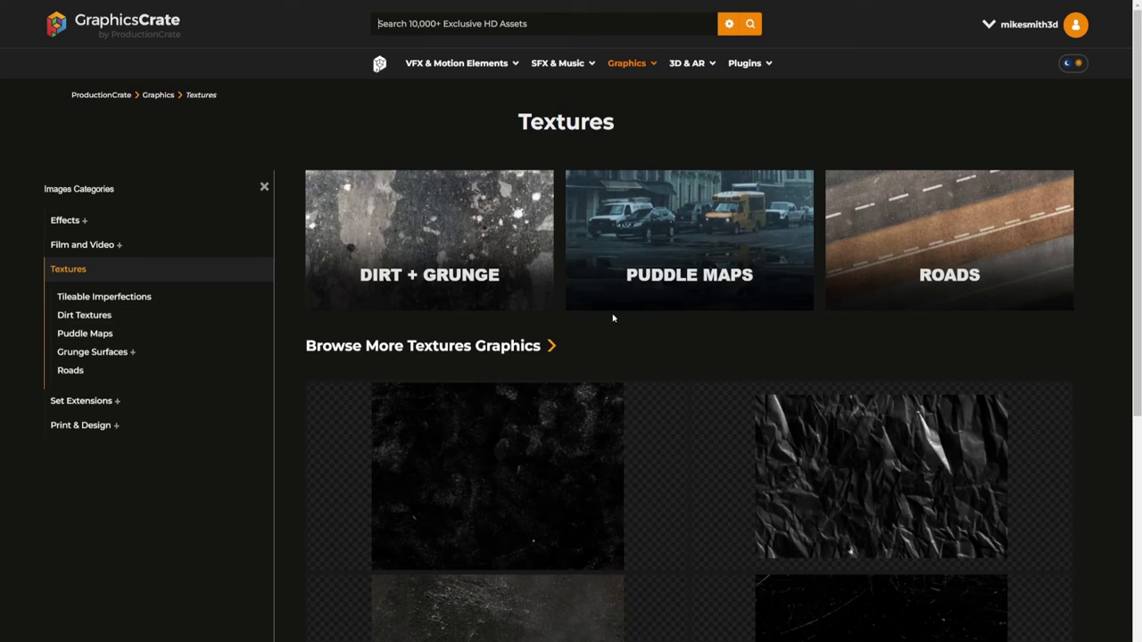
click(436, 240)
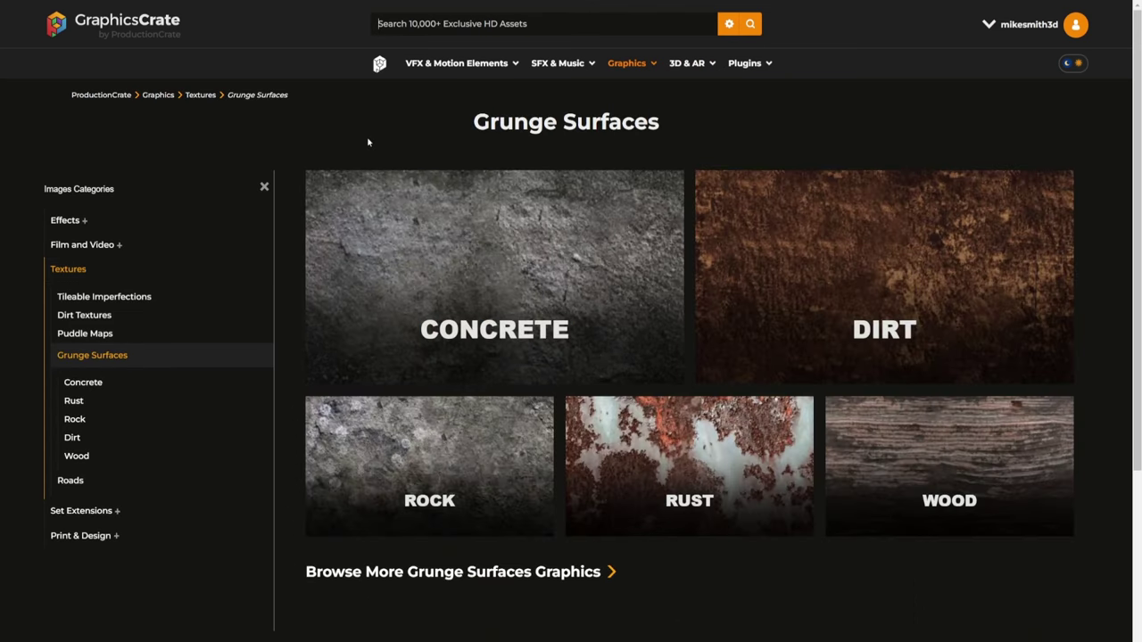
click(442, 454)
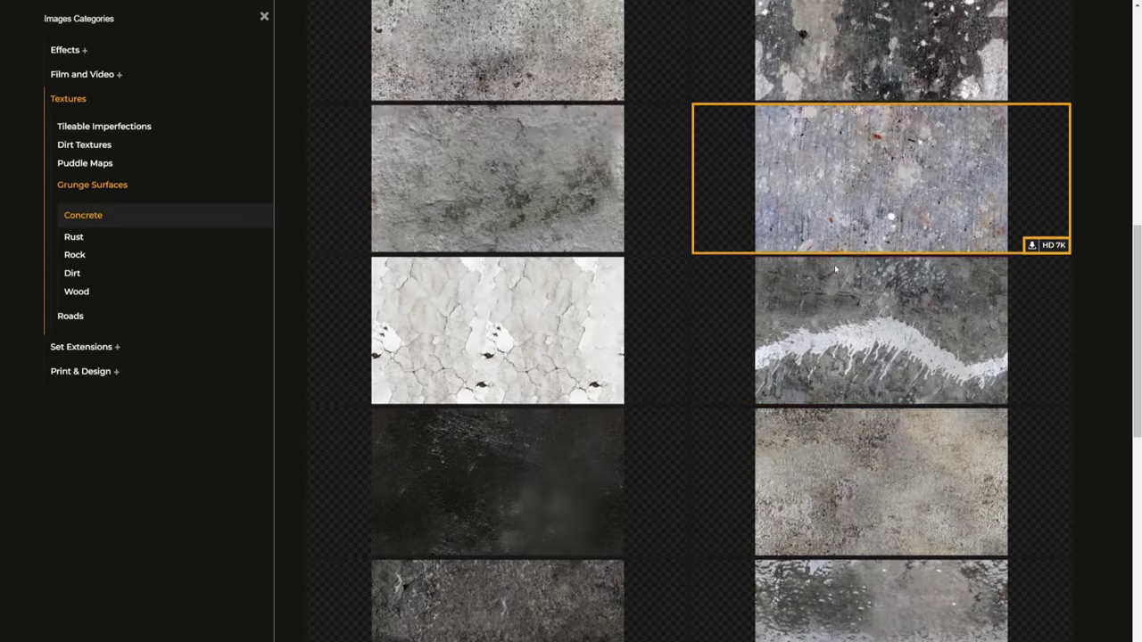
scroll(834, 264, down, 2)
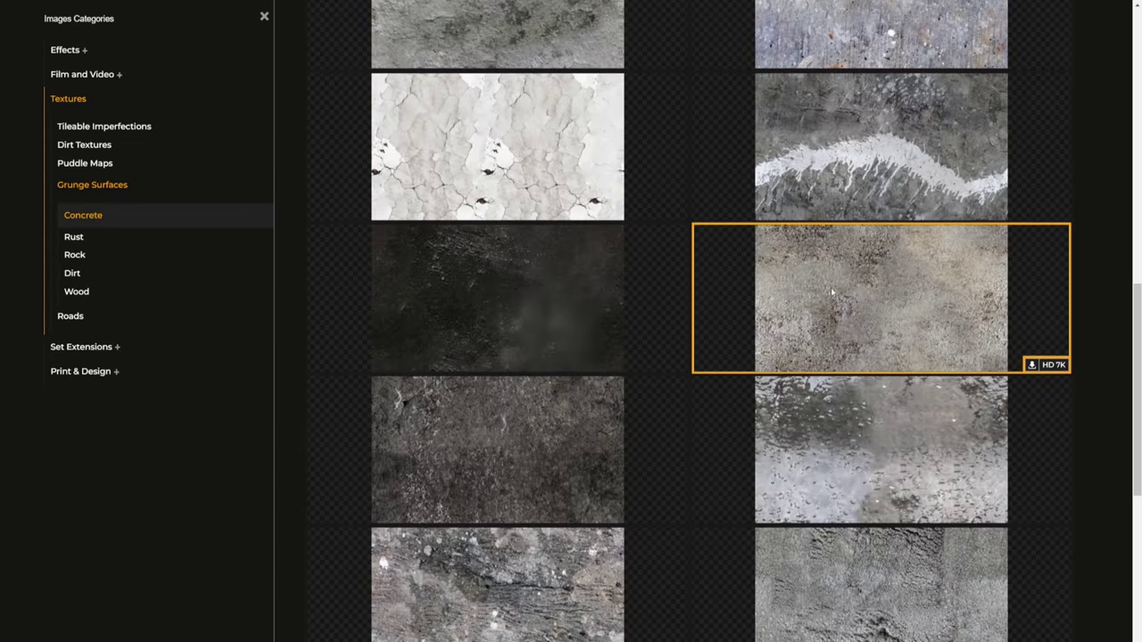
scroll(830, 287, down, 2)
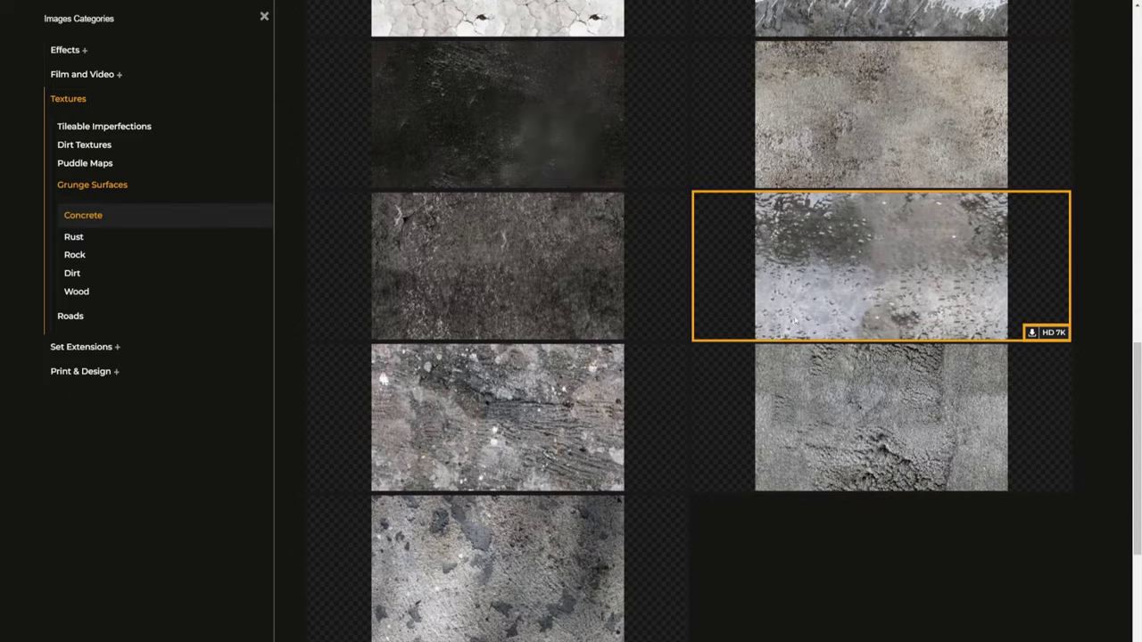
scroll(656, 411, up, 10)
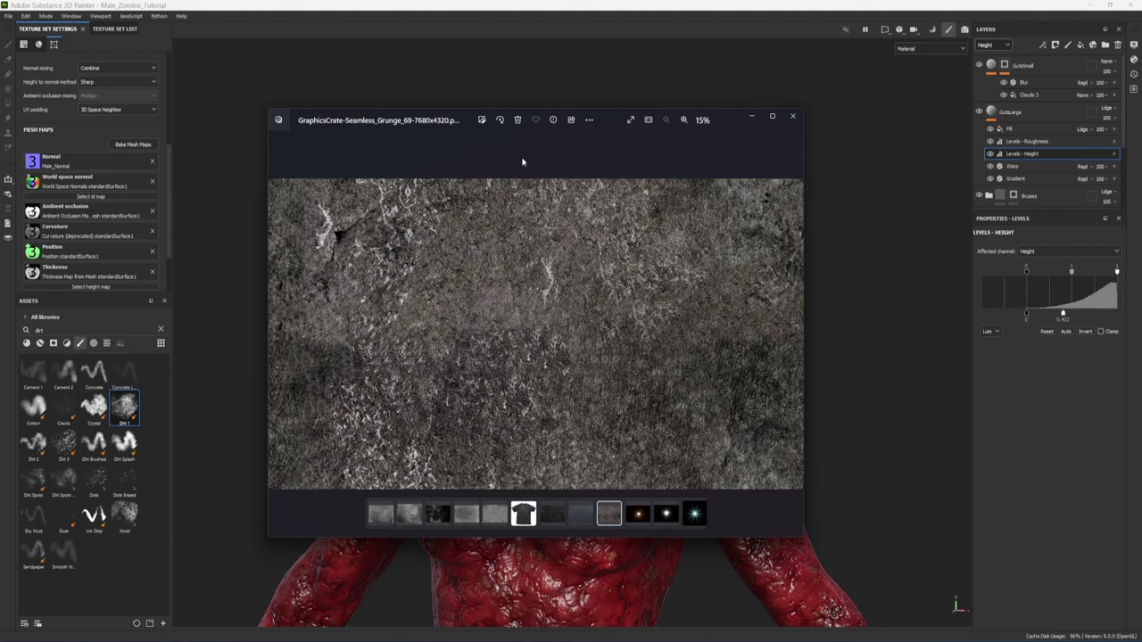
Step: Close the seamless grunge image preview and view the zombie's head and chest in Substance 3D Painter
click(793, 119)
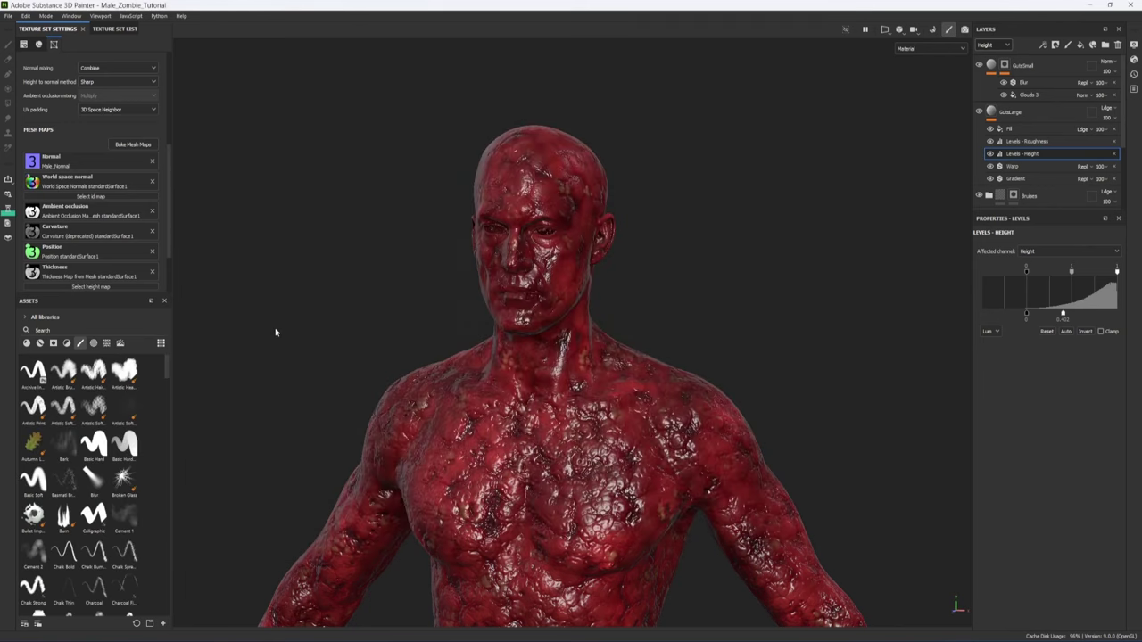
alt+right_drag(276, 332, 288, 273)
scroll(275, 216, up, 2)
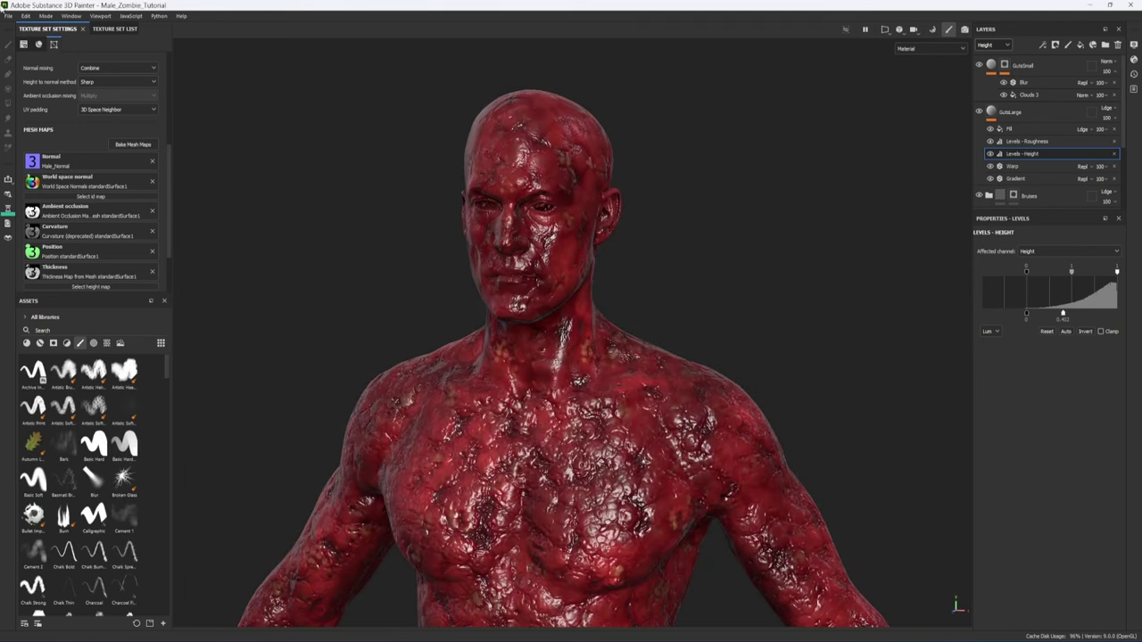
Step: Start a resource import and add the GraphicsCrate-Seamless_Grunge.png file from the Zombie_Substance_Tutorial folder
click(8, 16)
click(32, 131)
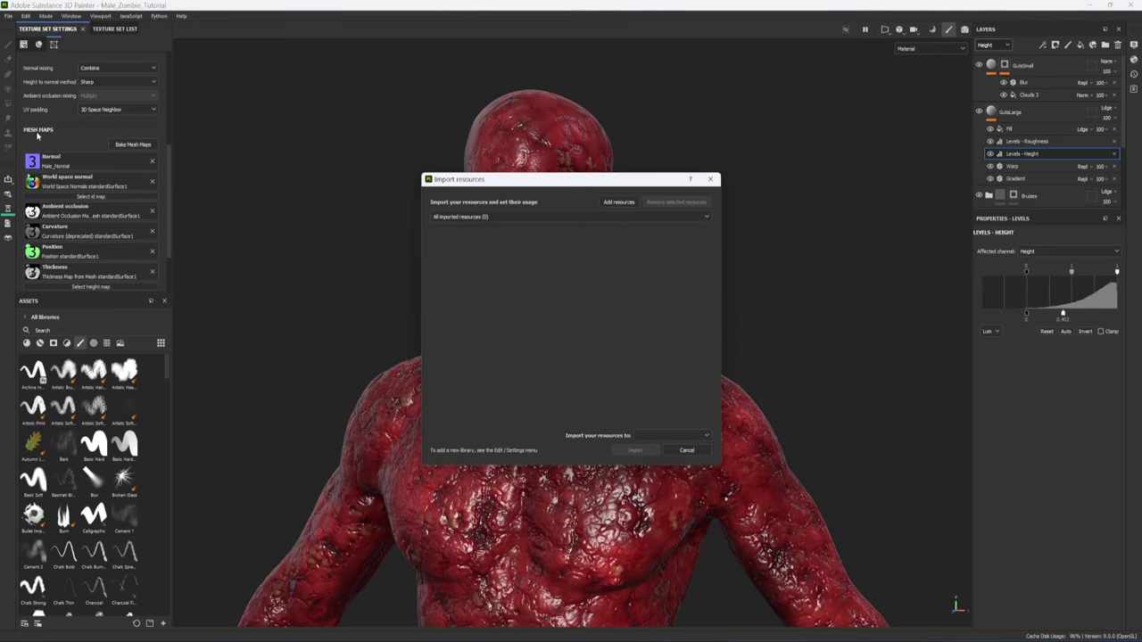
click(618, 202)
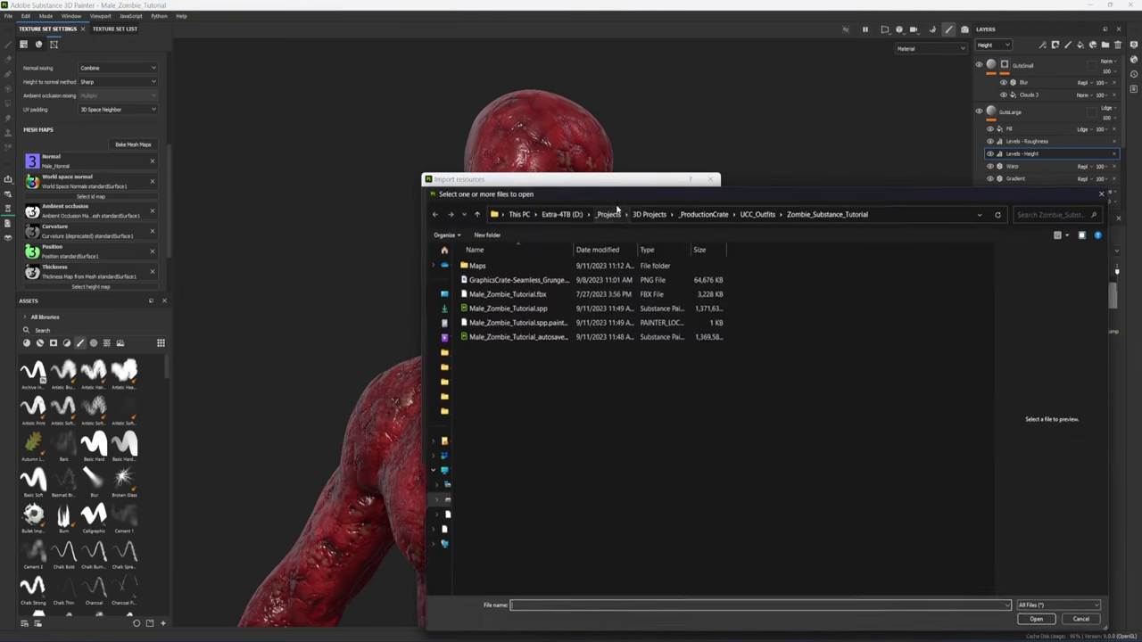
click(535, 280)
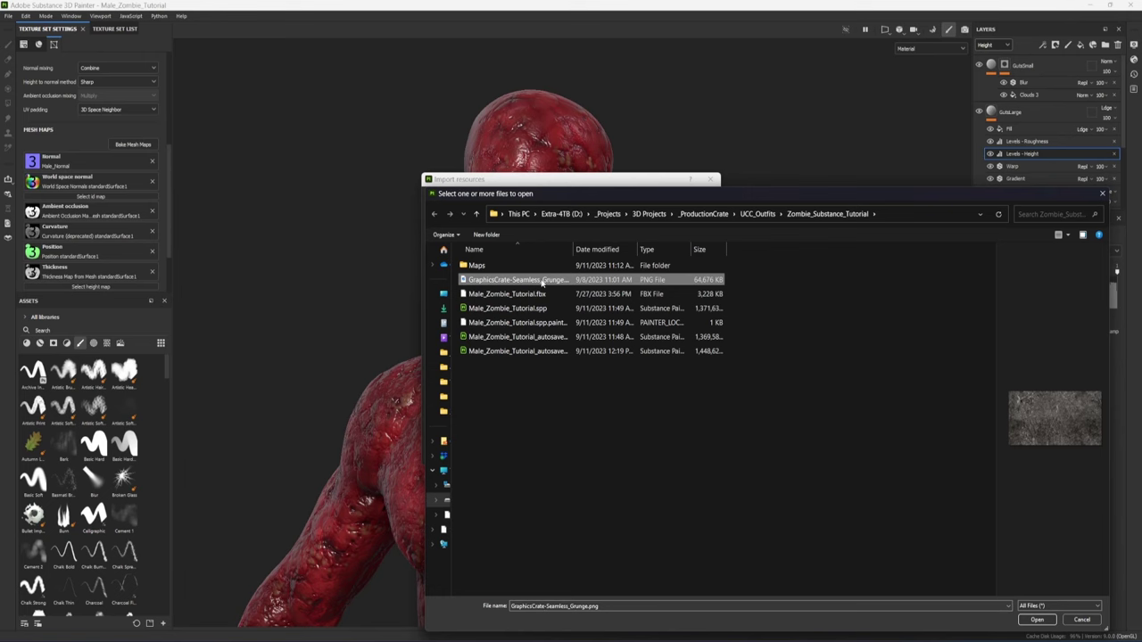
double_click(542, 280)
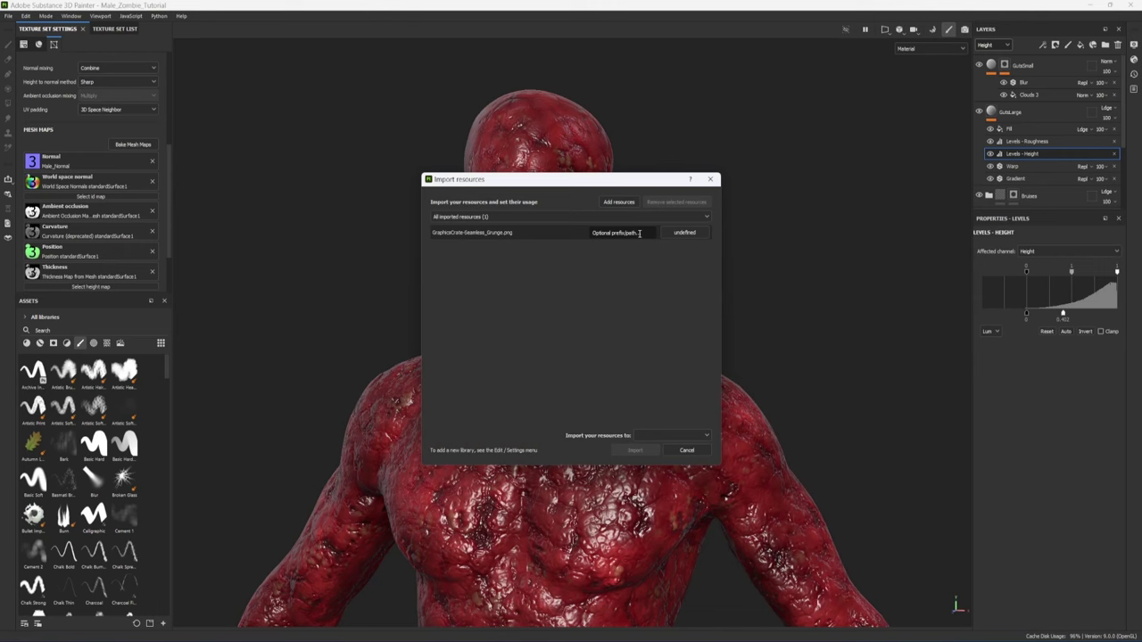
Step: Import the grunge image as a texture with the prefix ProductionCrate into the project Male_Zombie_Tutorial
click(640, 233)
text(Pr)
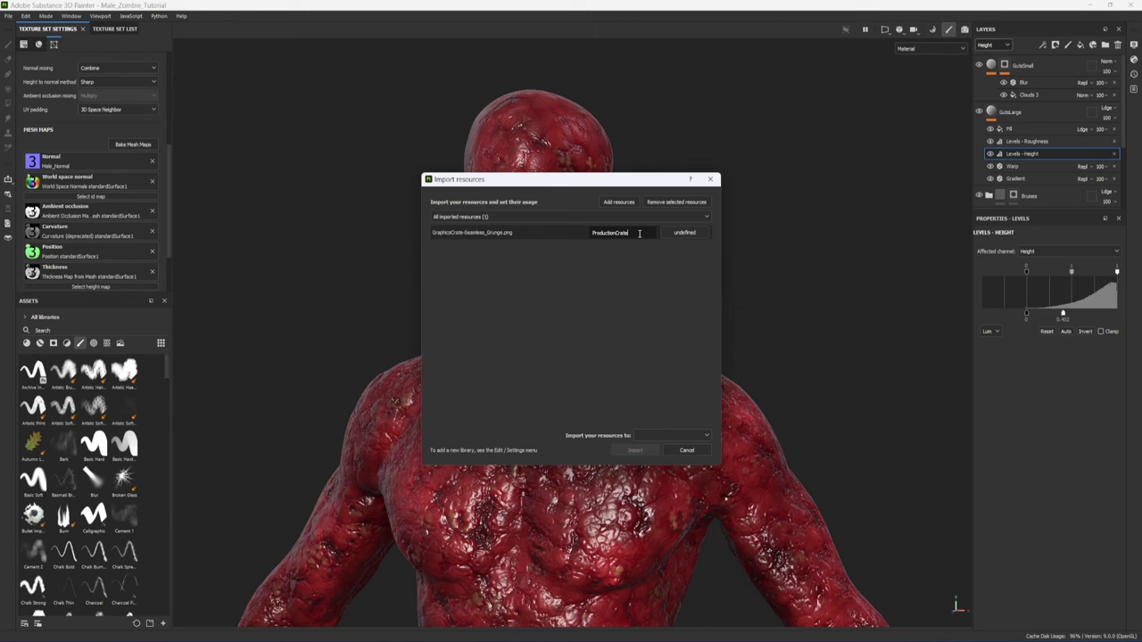
text(oductionCrate)
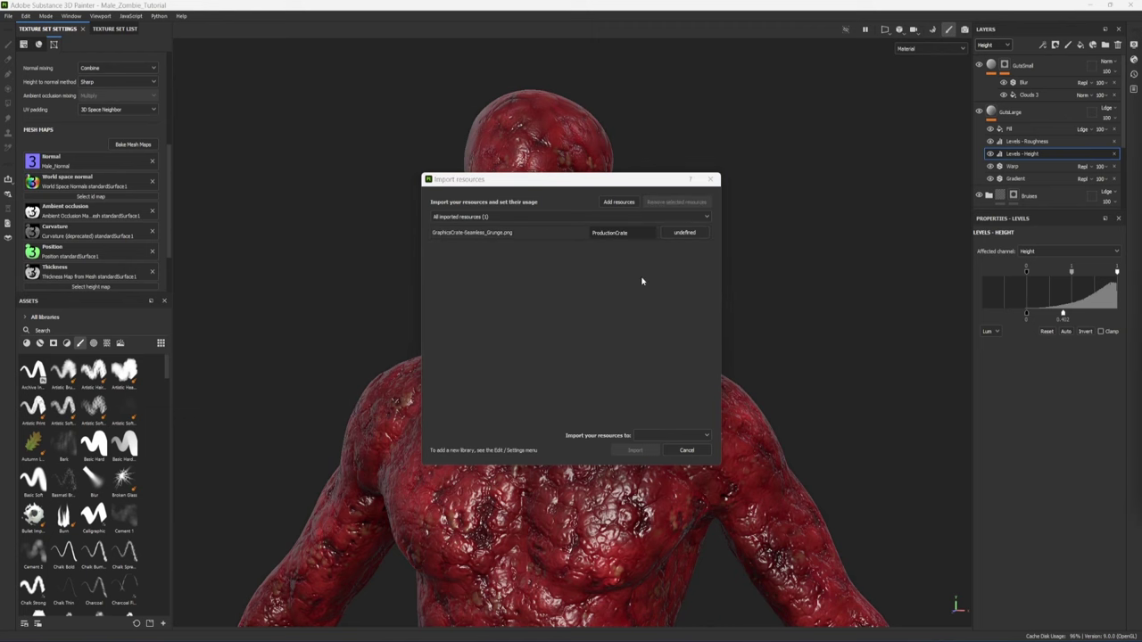
click(681, 232)
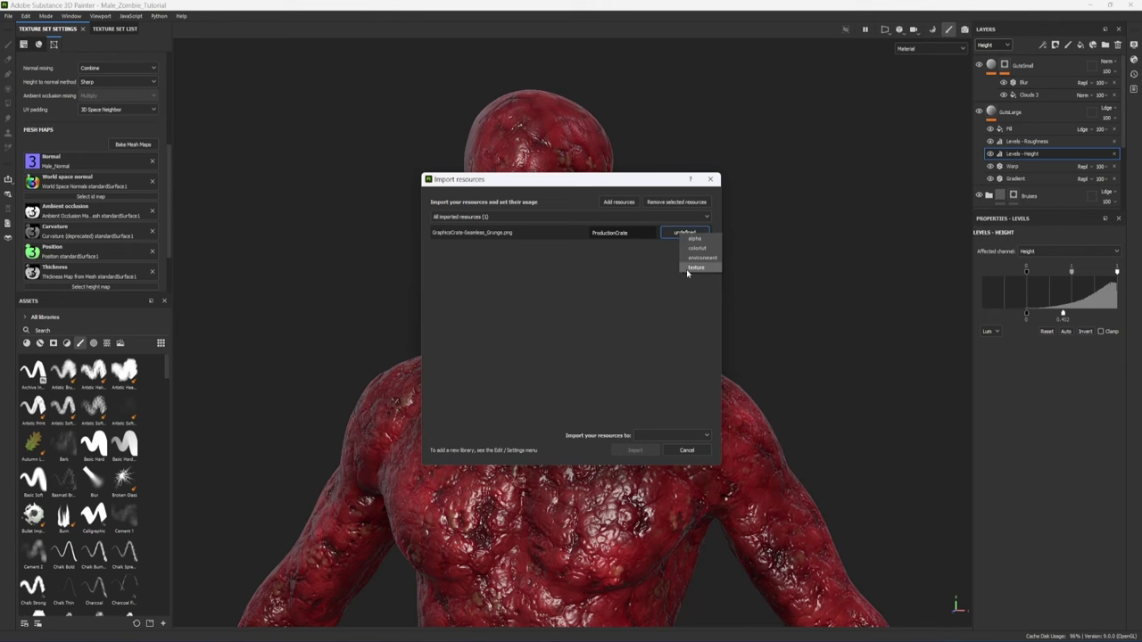
click(695, 267)
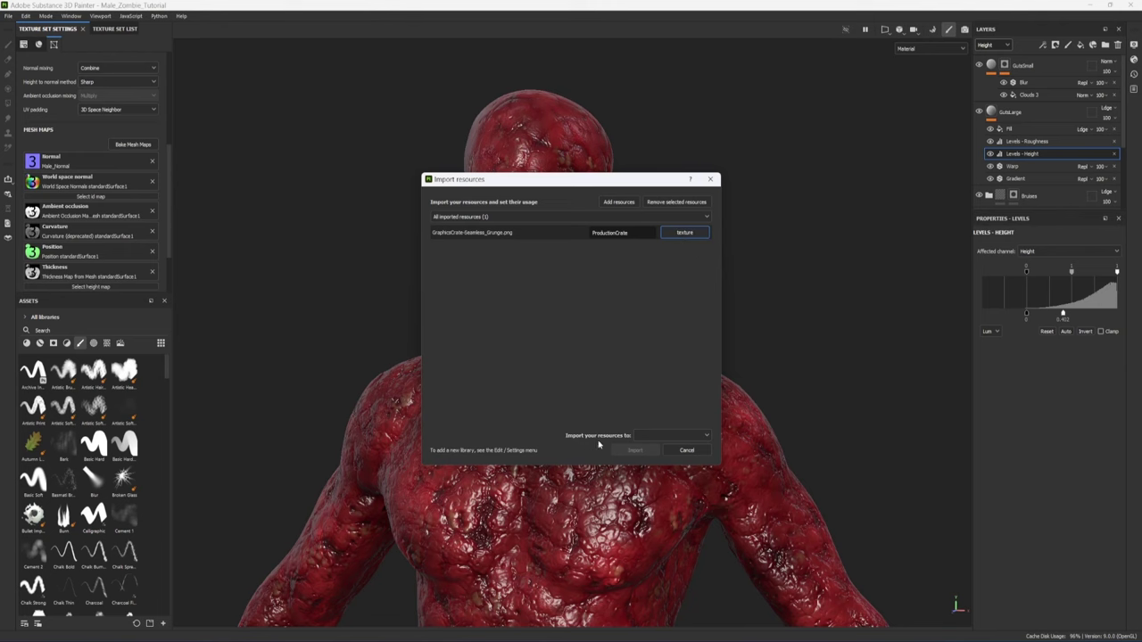
click(651, 437)
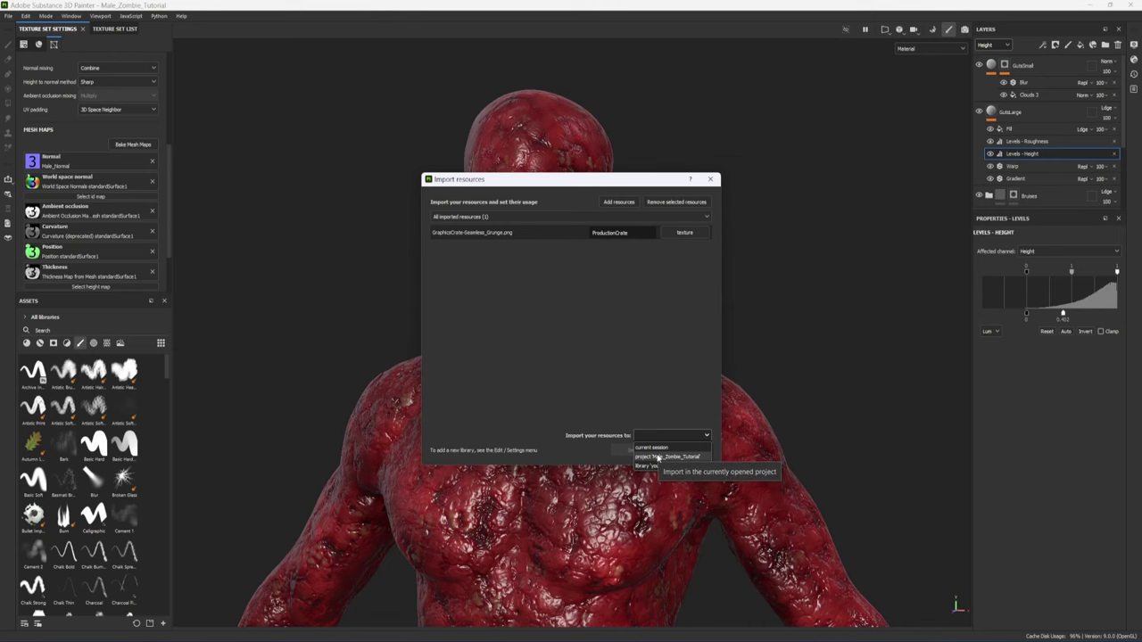
click(655, 459)
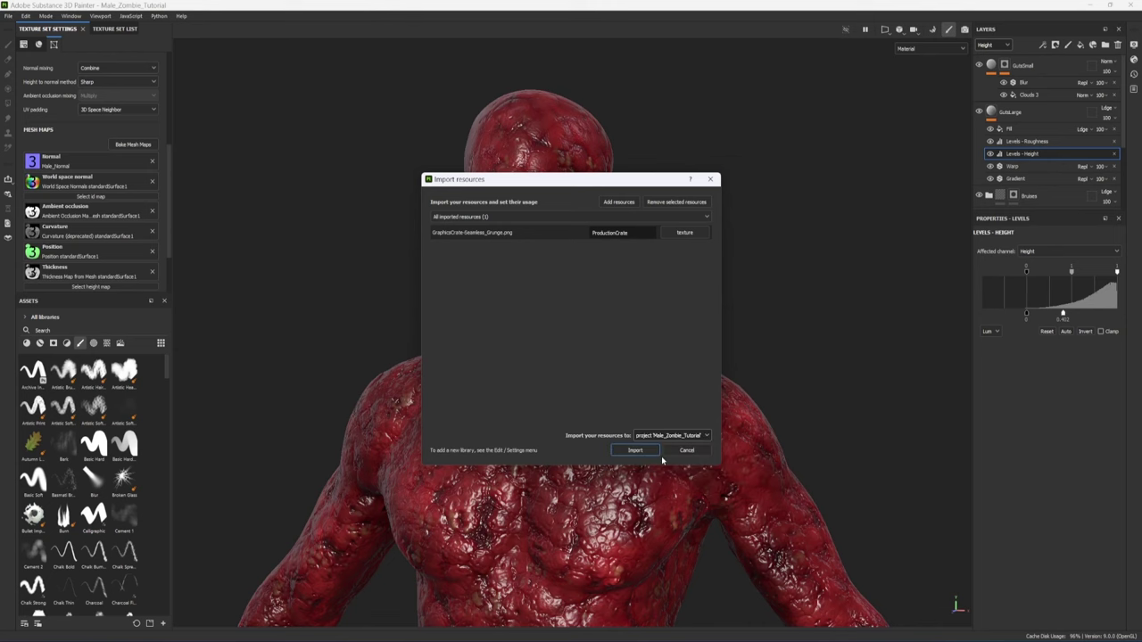
click(625, 450)
mouse_move(36, 601)
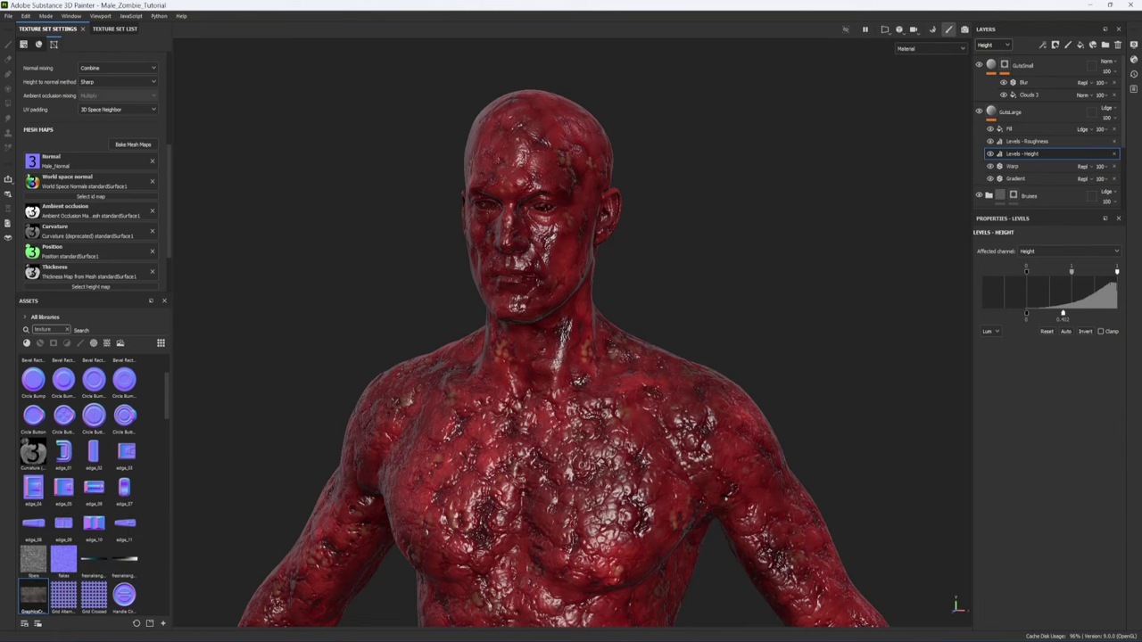
Step: Create a folder above the GutsSmall layer and name it ZombieGuts
click(1044, 71)
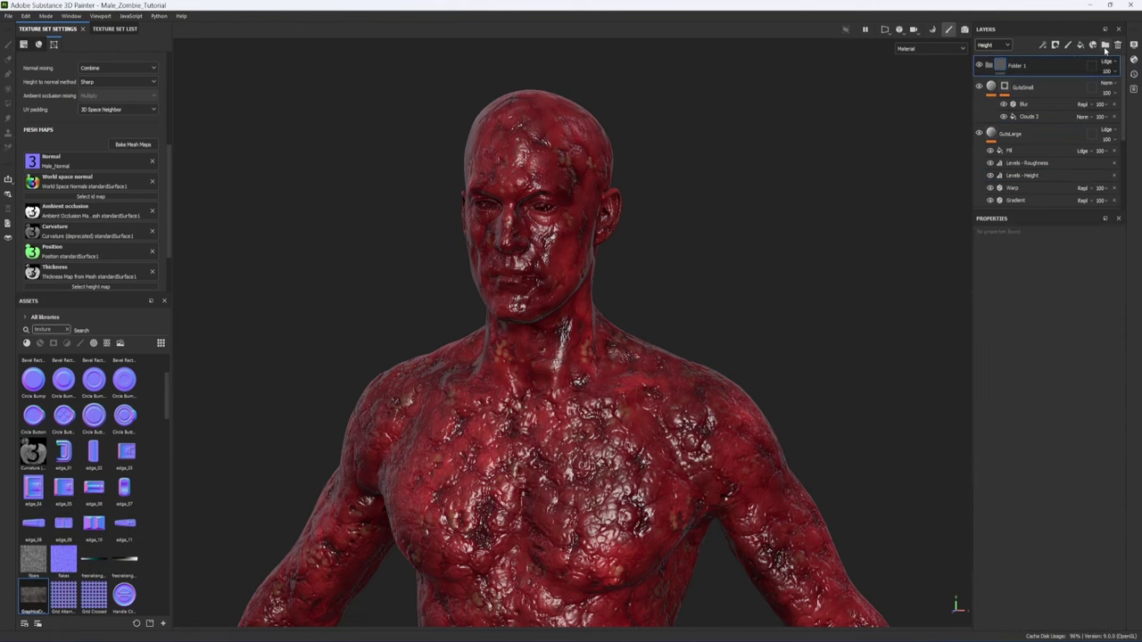
double_click(1020, 66)
text(ZombieGuts)
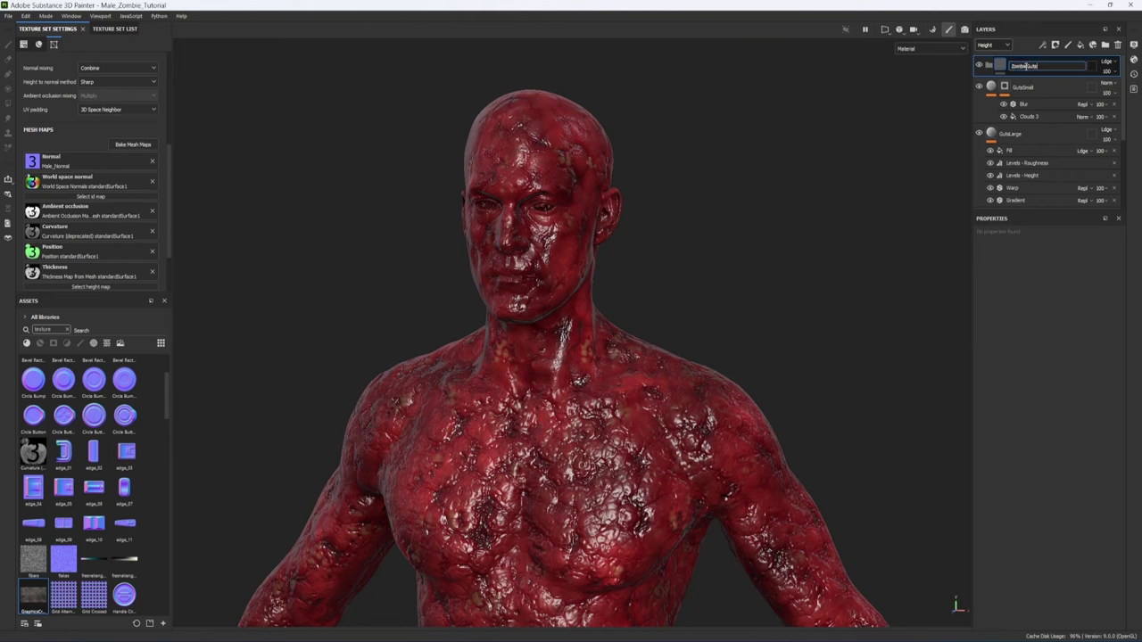
key(Return)
Step: Move the GutsSmall and GutsLarge layers into the ZombieGuts folder, then collapse and hide the folder
shift+click(1050, 89)
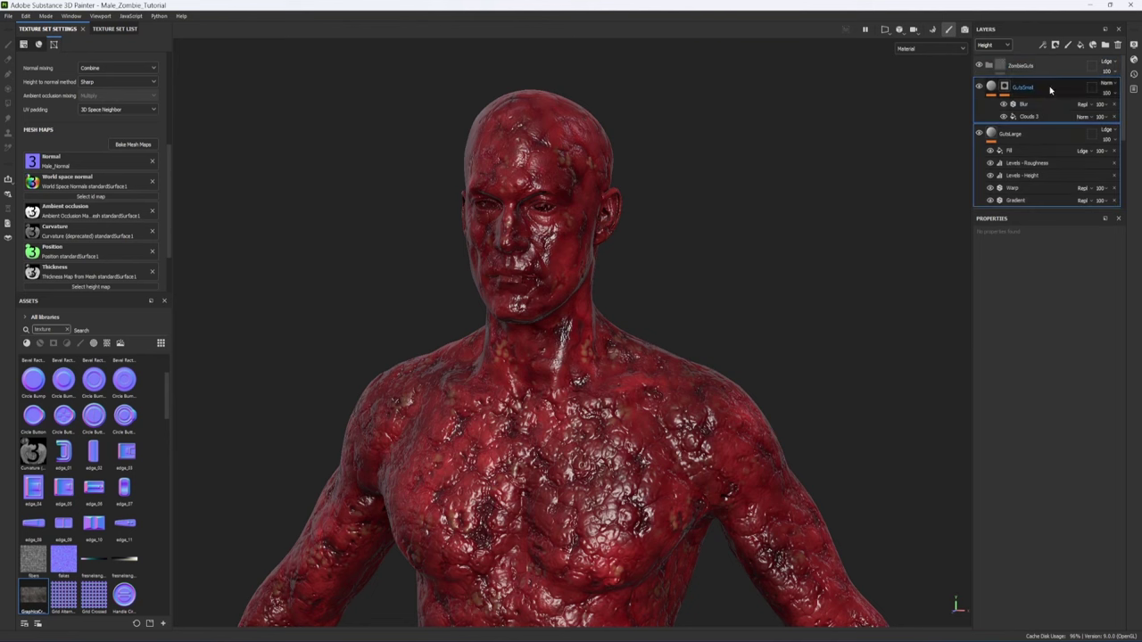
drag(1033, 92, 1024, 64)
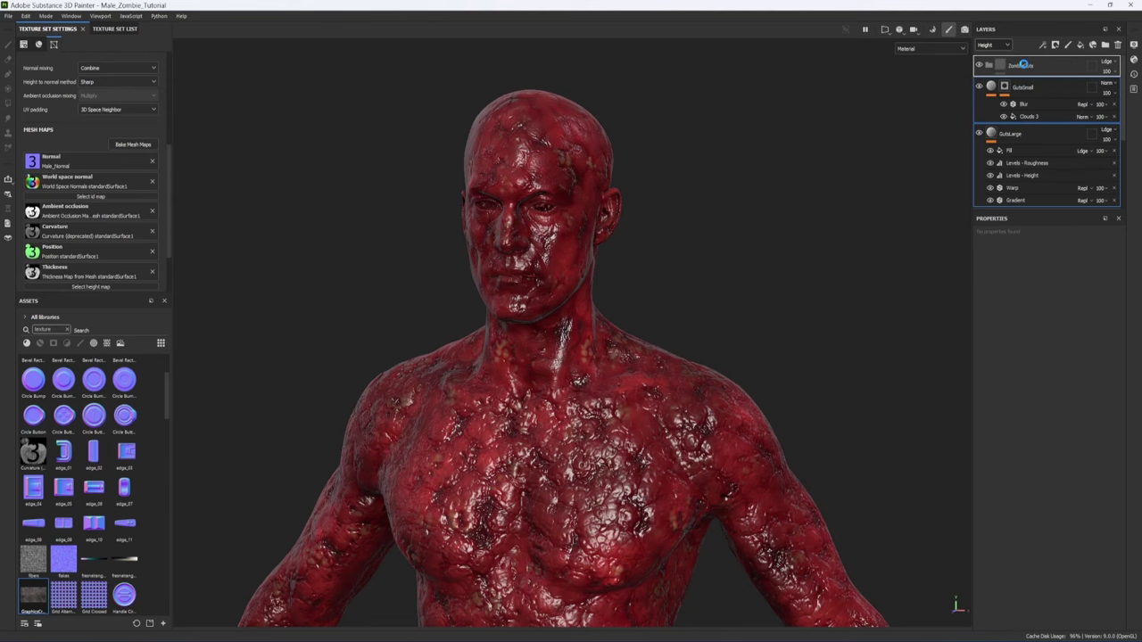
click(989, 66)
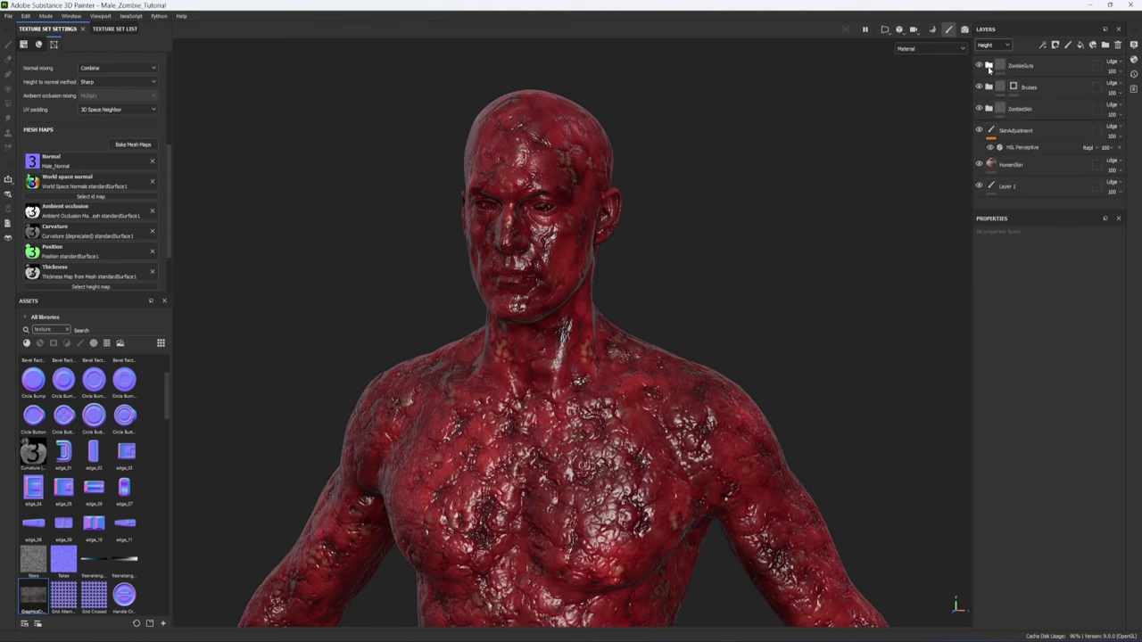
click(979, 65)
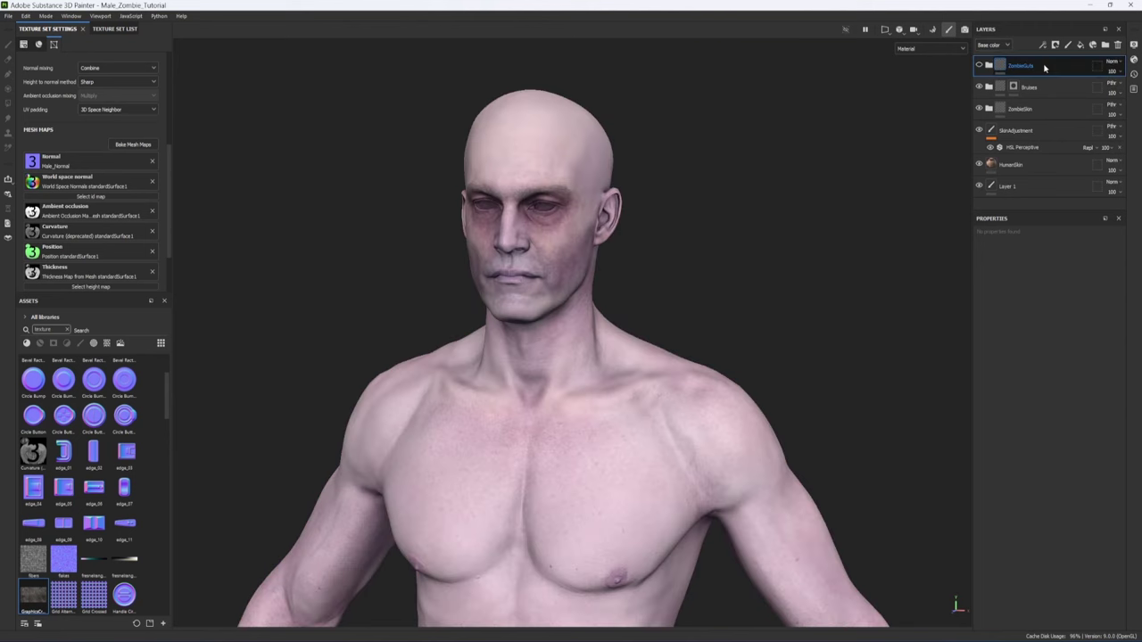
Step: Add a fill layer above the ZombieGuts folder and name it Bone
click(1081, 45)
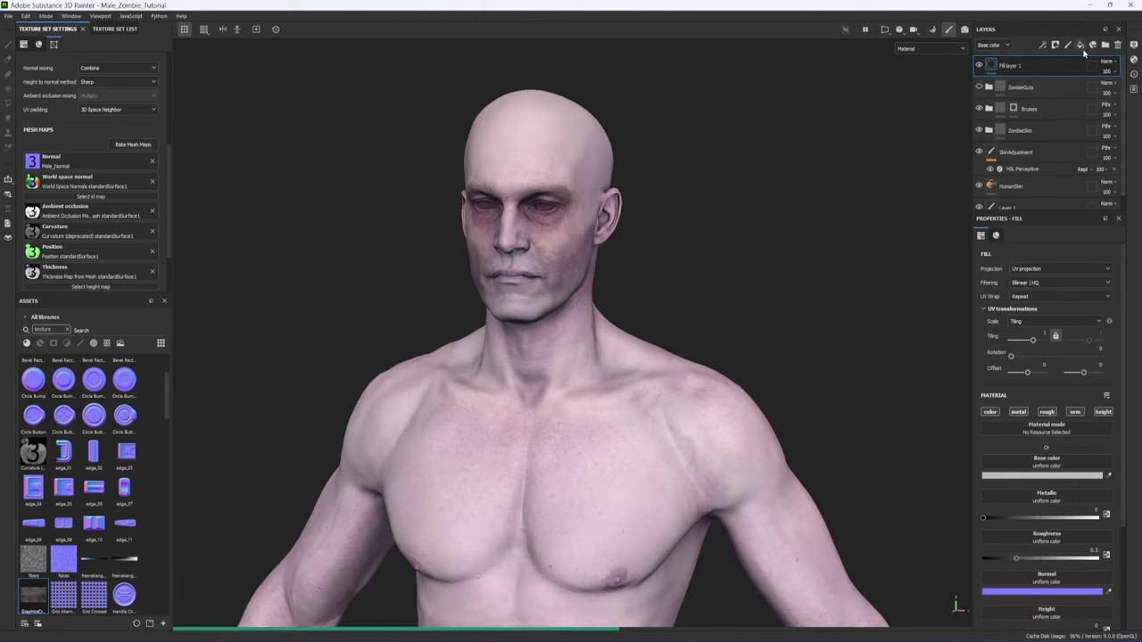
double_click(1010, 66)
text(Blo)
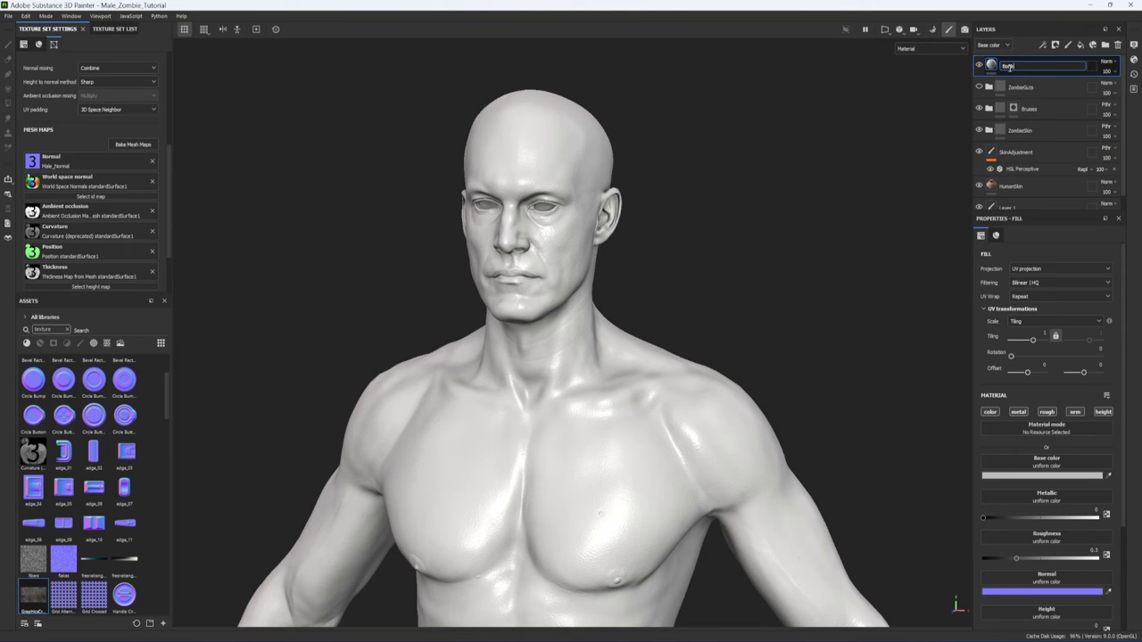
text(ne)
key(Return)
Step: Give the Bone layer a tan base color and raise its roughness to about 0.46
click(1027, 477)
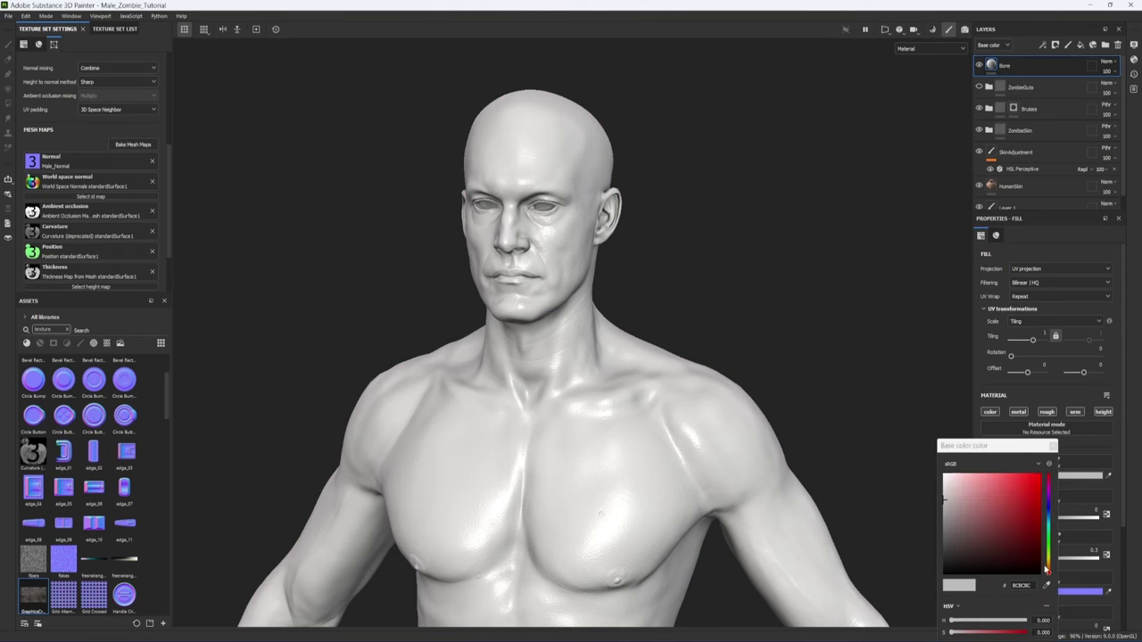
click(1048, 564)
mouse_move(991, 517)
mouse_down()
mouse_move(962, 513)
mouse_move(972, 510)
mouse_up()
click(1052, 446)
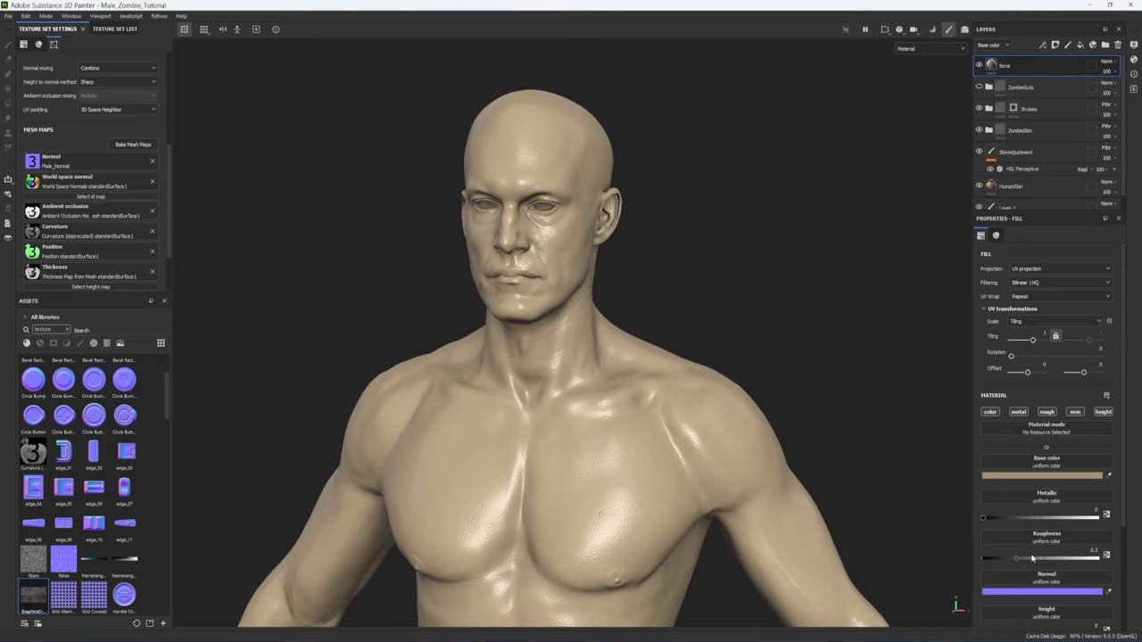
drag(1032, 560, 1037, 560)
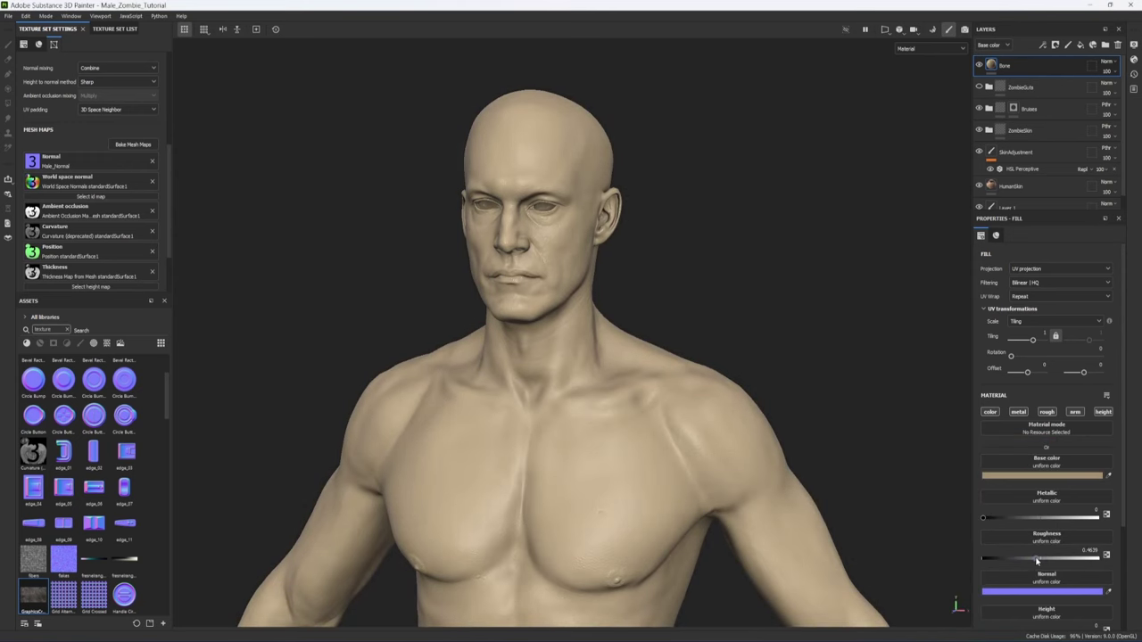
Step: Add a fill effect to the Bone layer with only the color channel enabled
click(1042, 44)
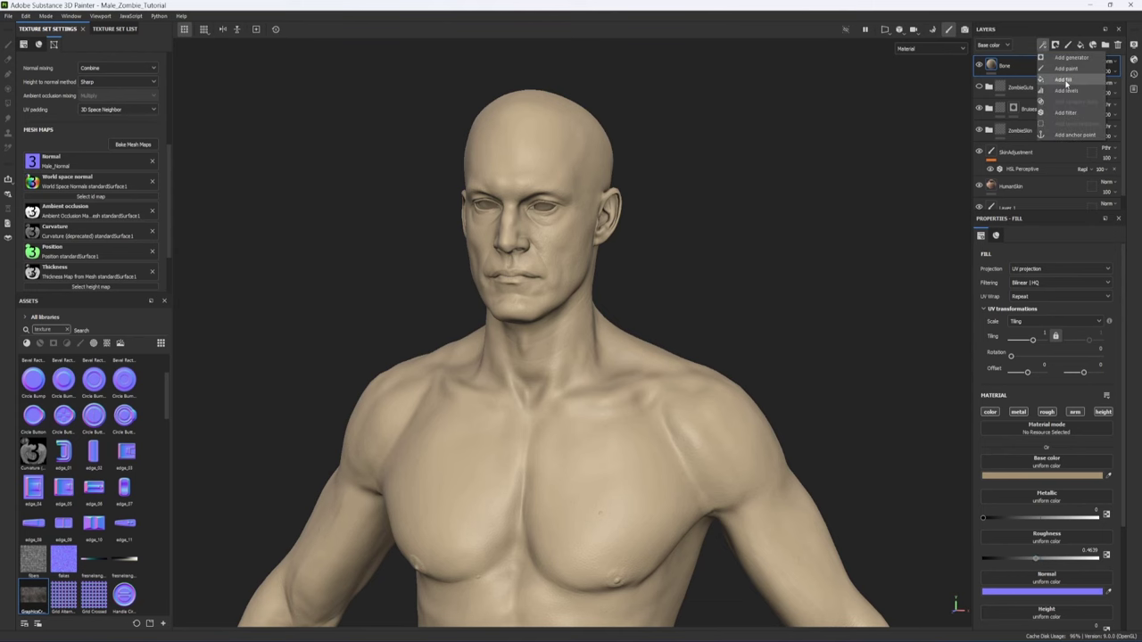
click(1064, 81)
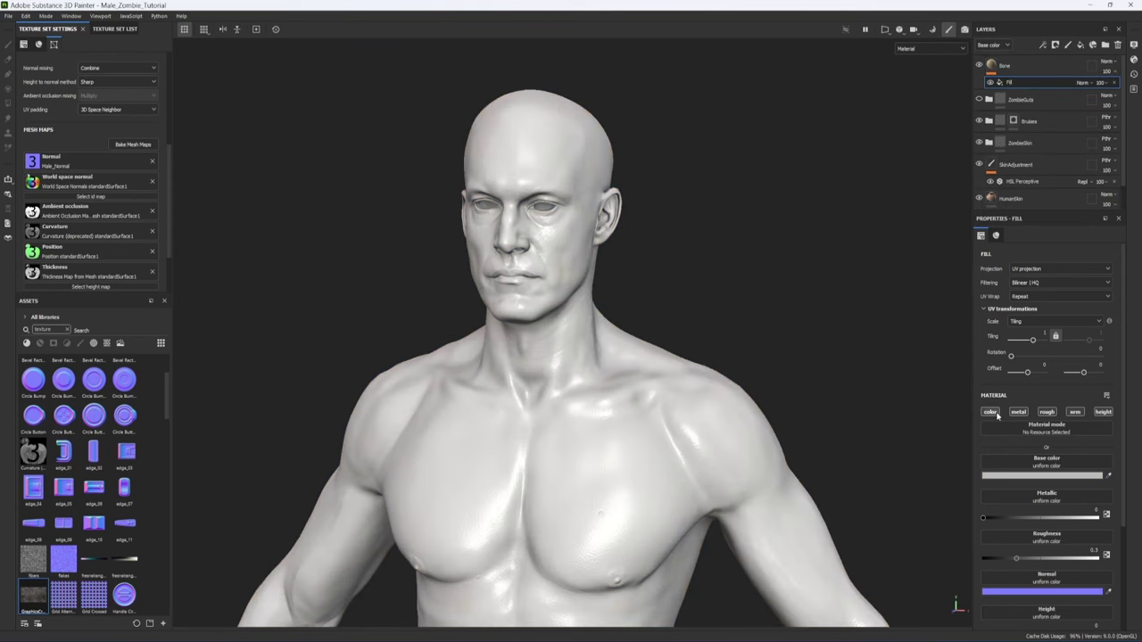
click(1018, 412)
click(1047, 412)
click(1075, 412)
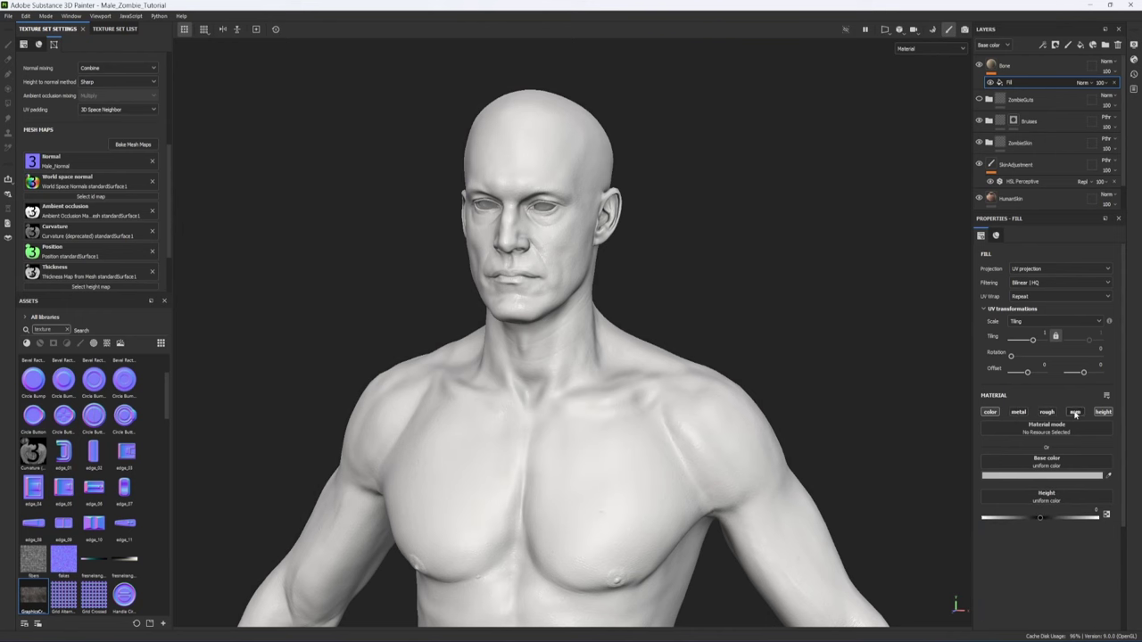
click(1101, 412)
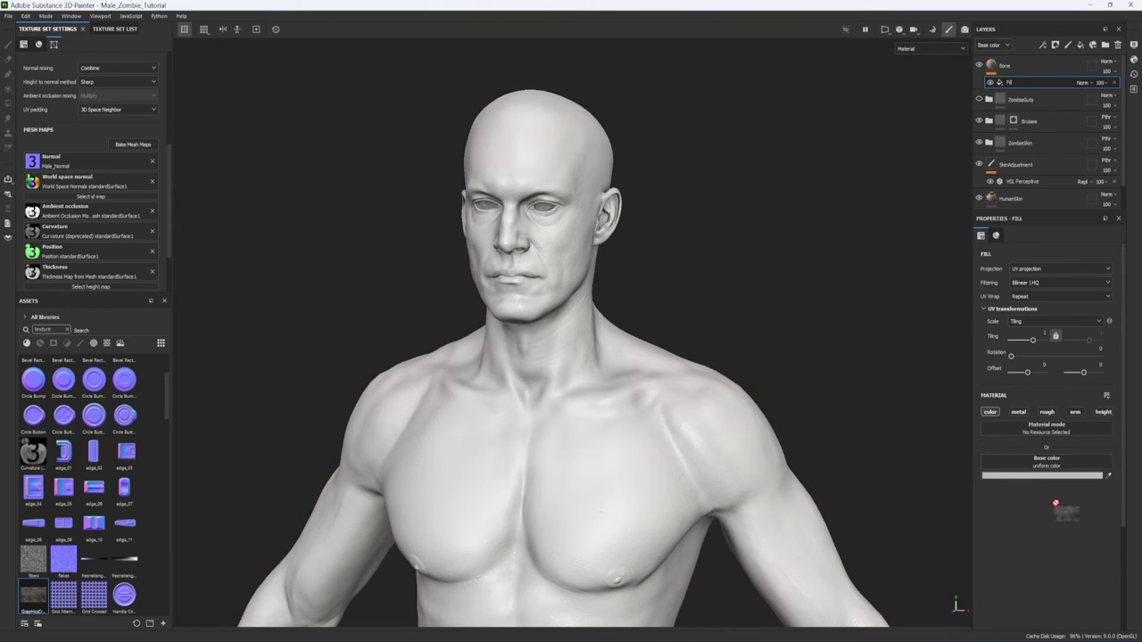
Step: Apply the GraphicsCrate-Seamless_Grunge texture to the fill's base color using Tri-planar projection with tiling of about 6.7
drag(1056, 503, 1064, 470)
drag(1064, 470, 1067, 471)
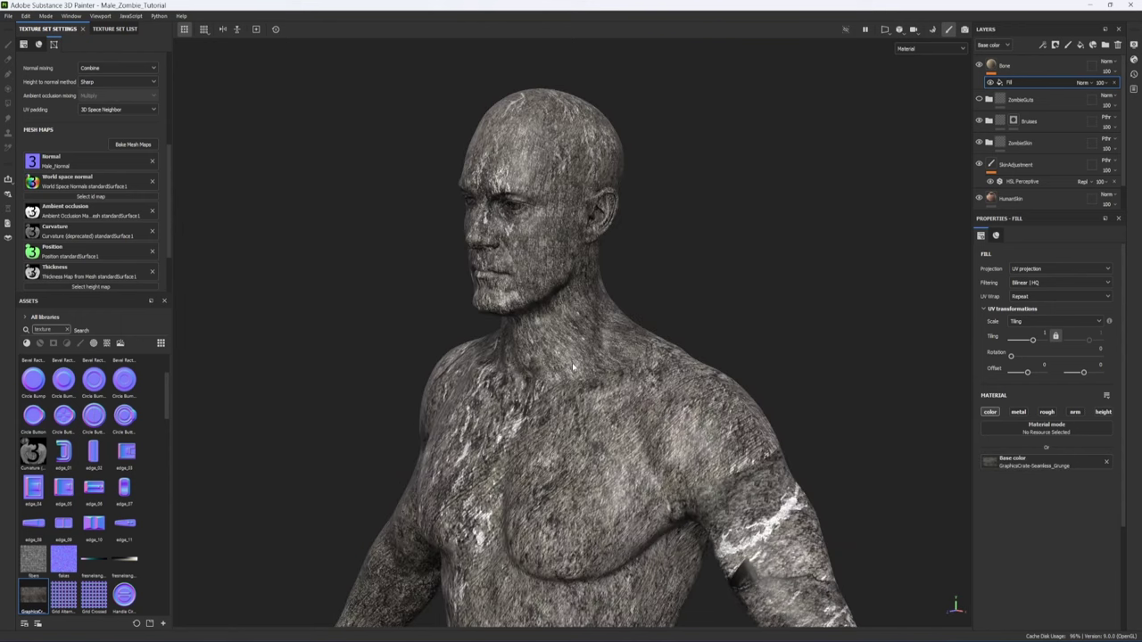
click(1027, 269)
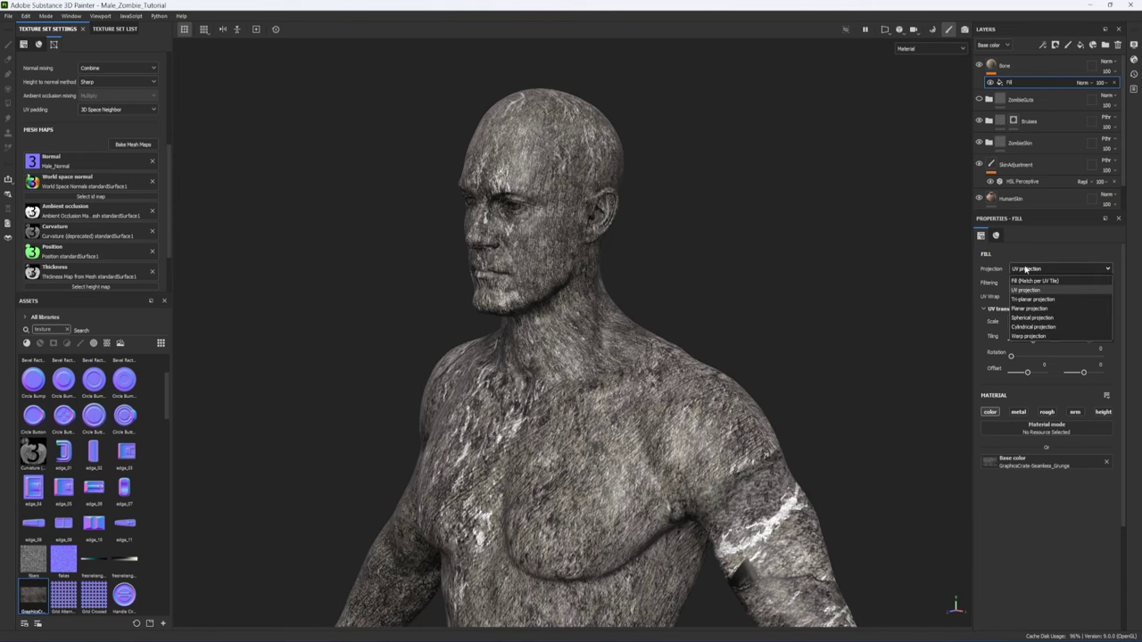
click(1032, 299)
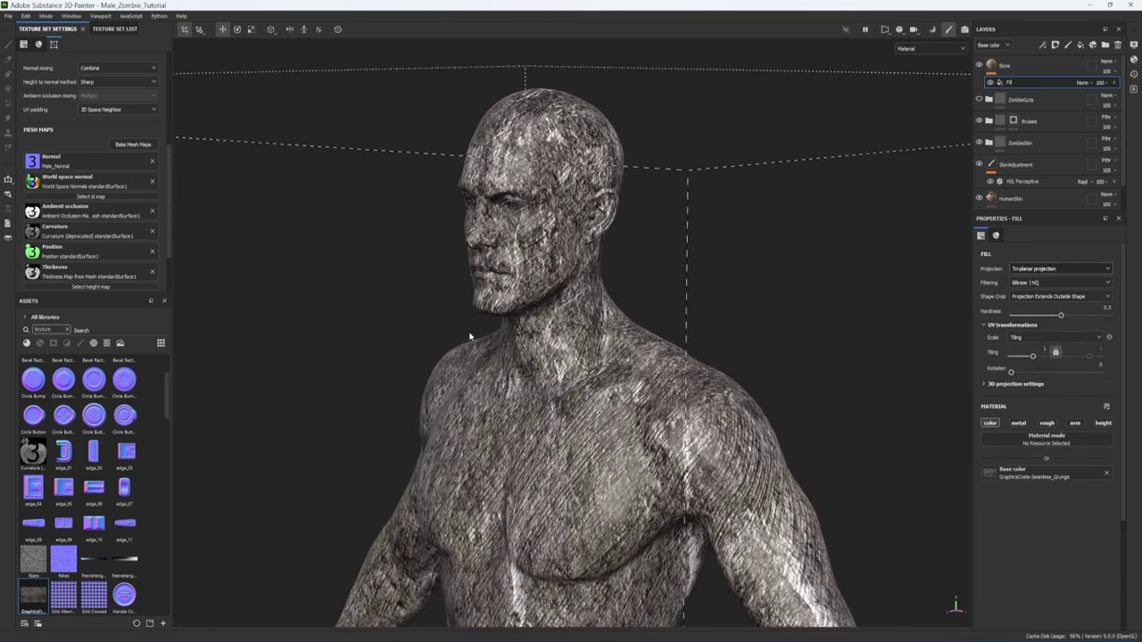
scroll(756, 389, up, 2)
drag(1034, 357, 1037, 356)
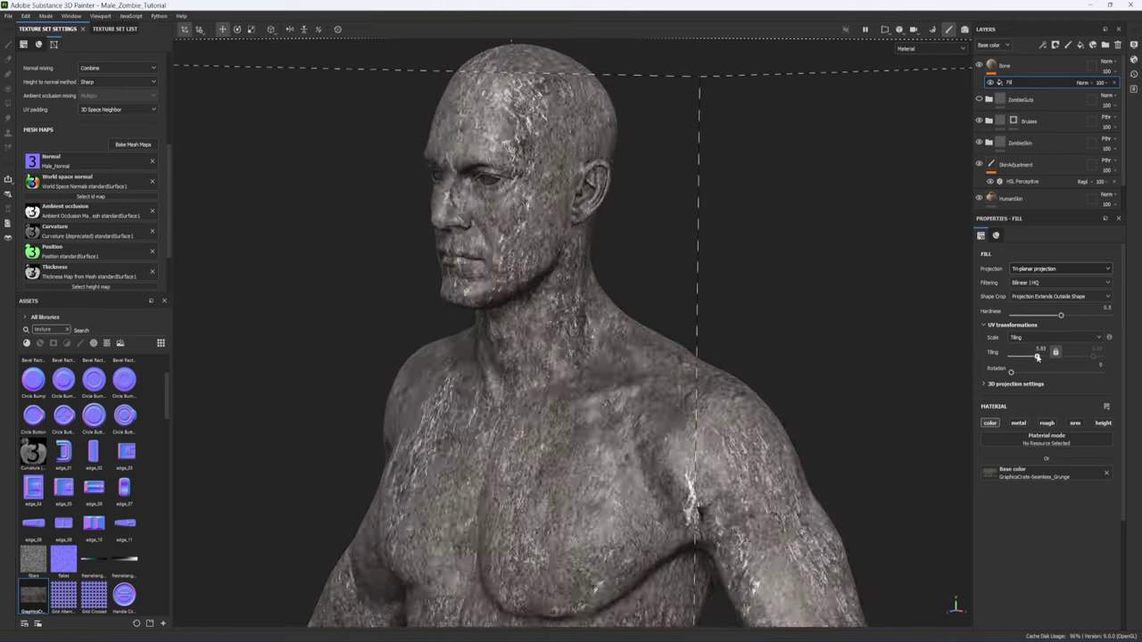
Step: Set the grunge fill's base color blending to Soft light with an opacity of 79
click(1085, 82)
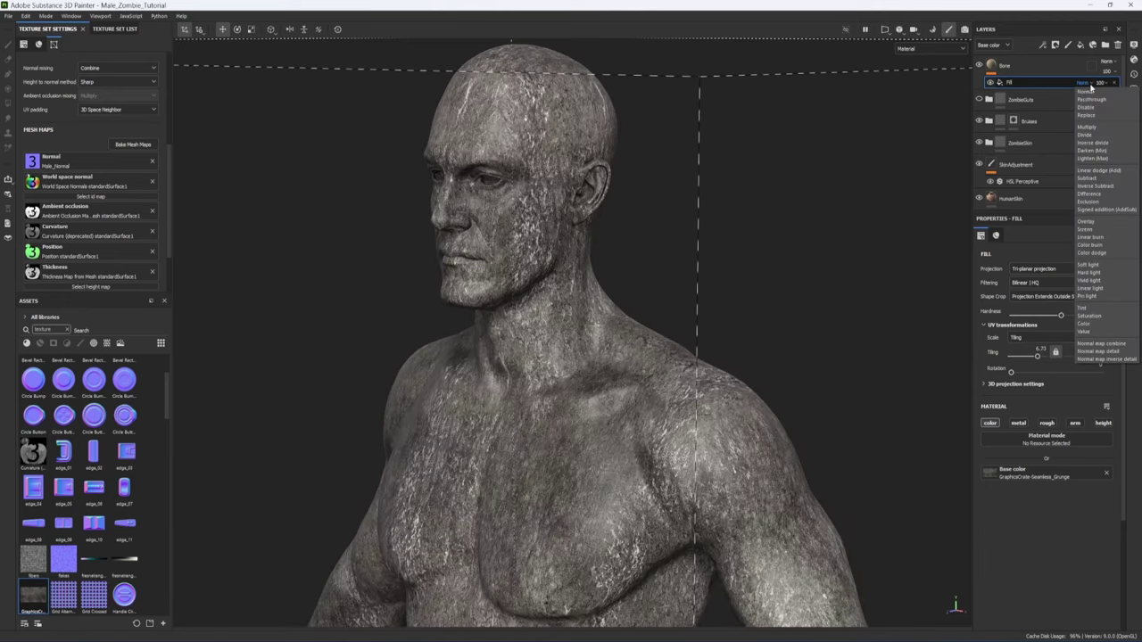
click(1088, 264)
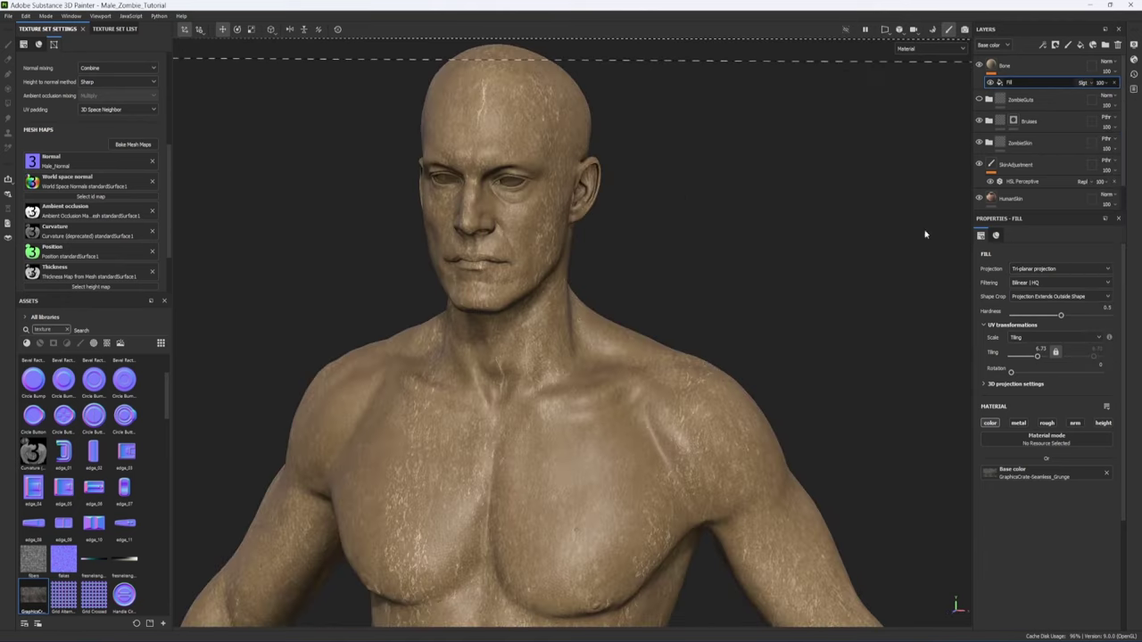
click(1108, 84)
drag(1134, 99, 1108, 102)
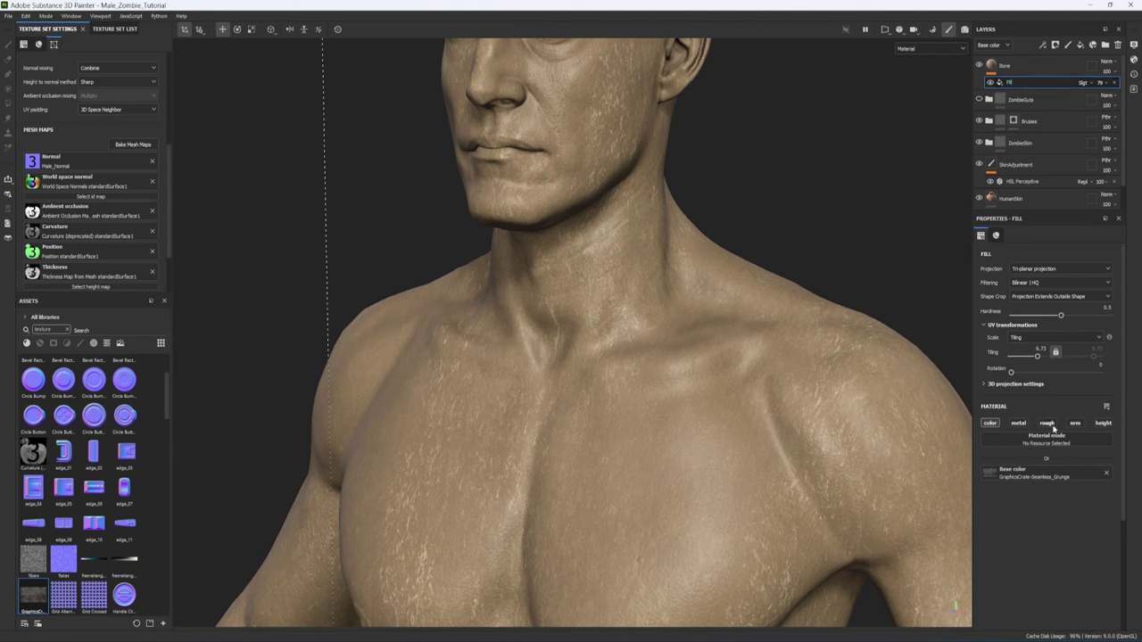
Step: Enable the fill's roughness channel and assign the GraphicsCrate-Seamless_Grunge texture to it
click(1048, 425)
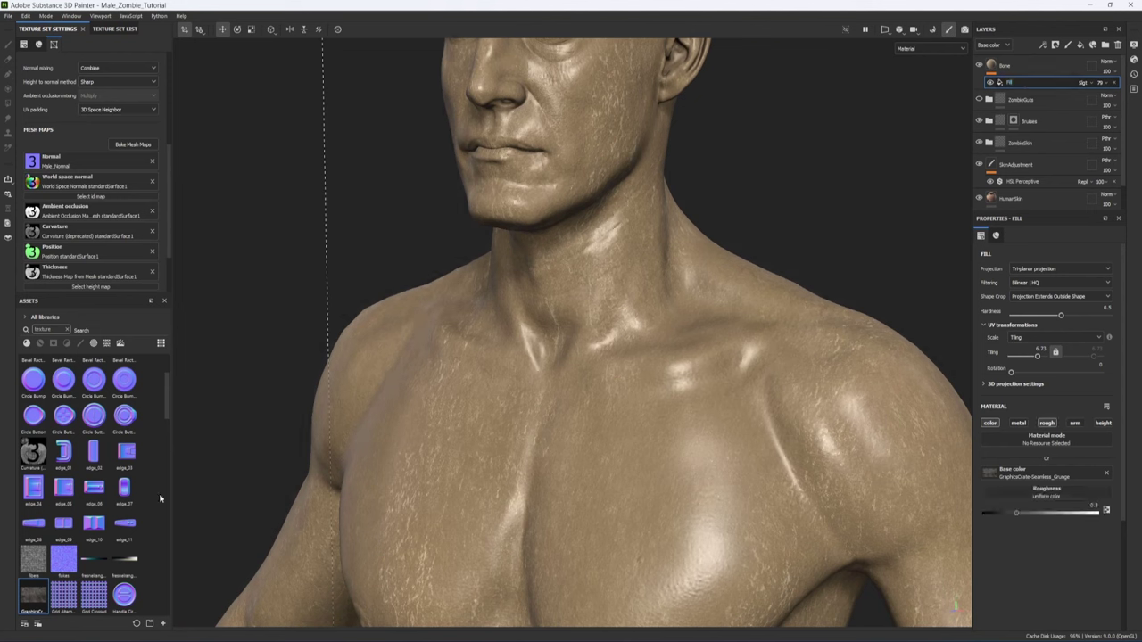
drag(35, 599, 1053, 498)
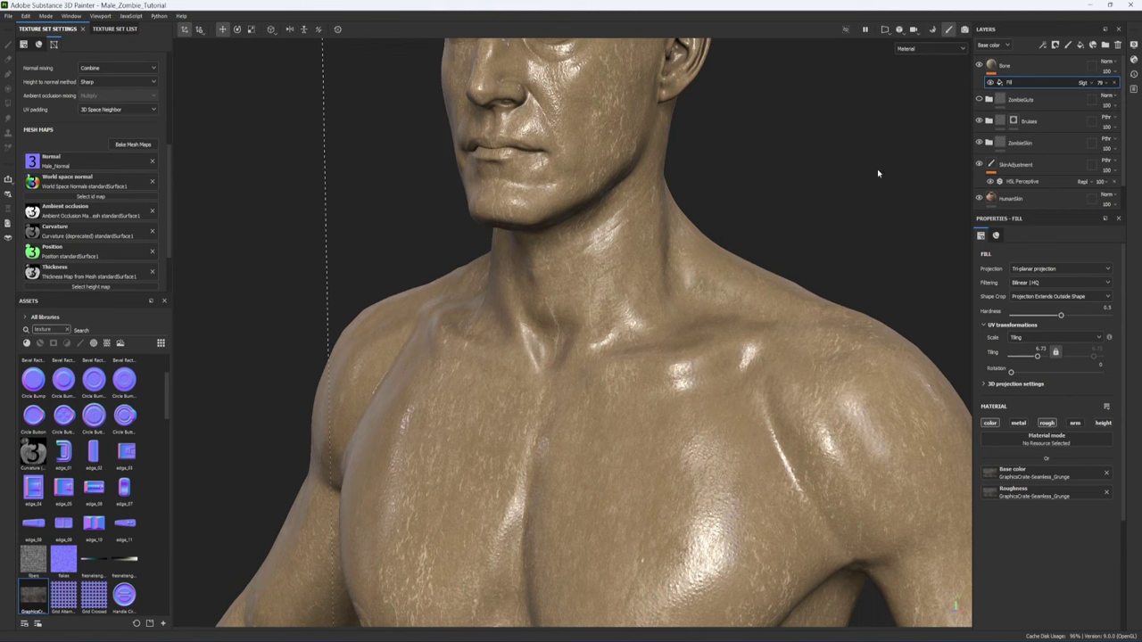
Step: Switch the viewport to the roughness channel and add a Levels effect affecting Roughness to the Bone layer
key(c)
key(c)
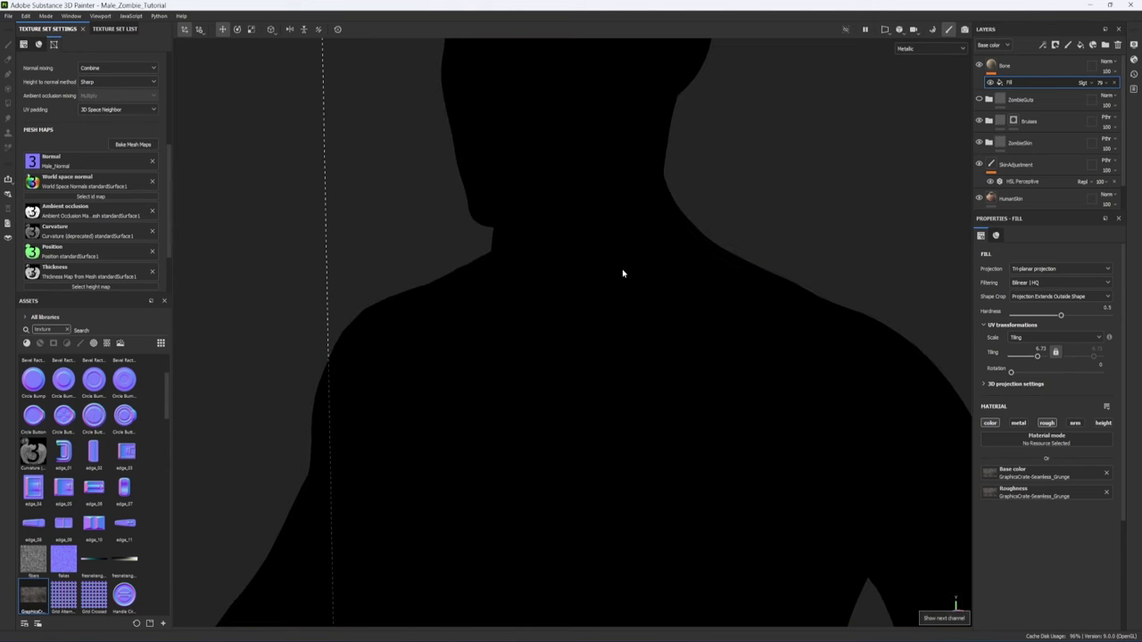
key(c)
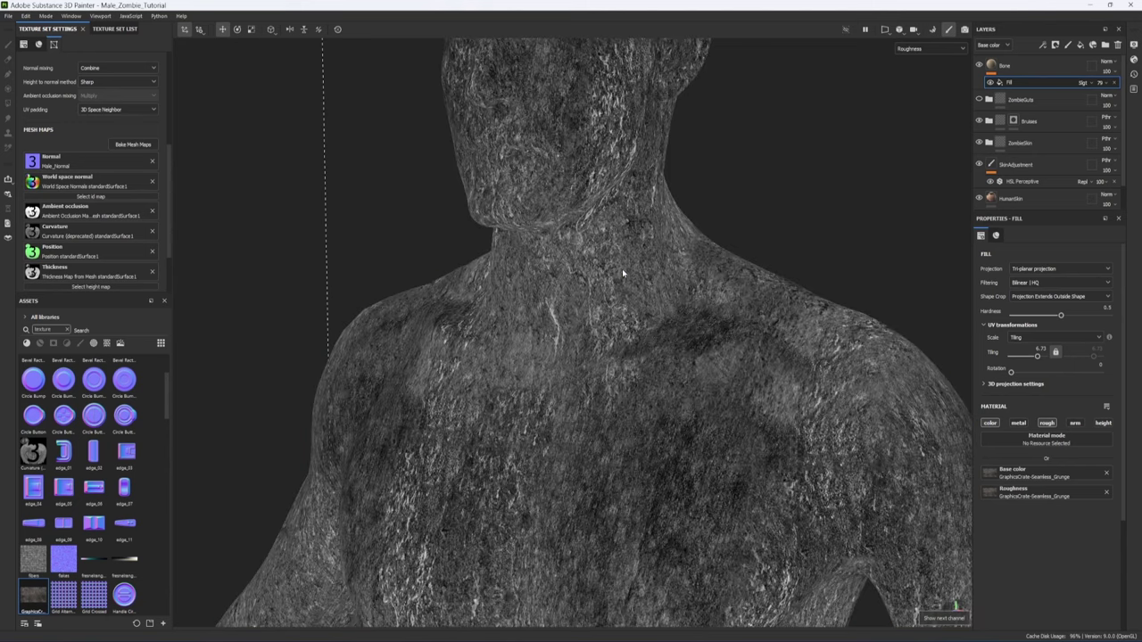
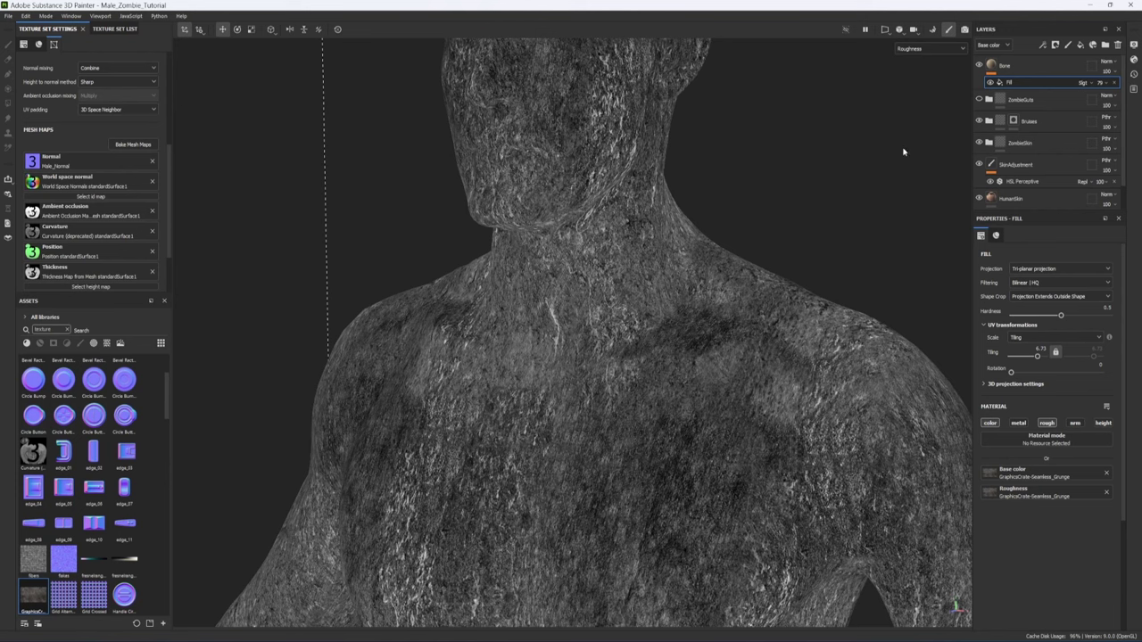
click(1042, 45)
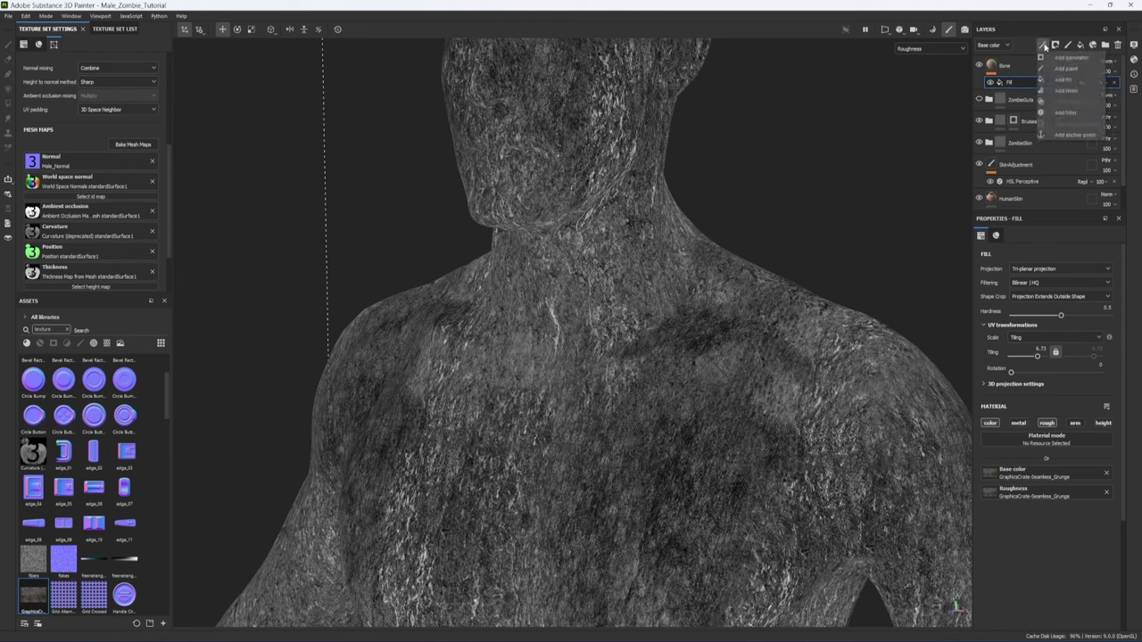
click(1060, 91)
click(1034, 252)
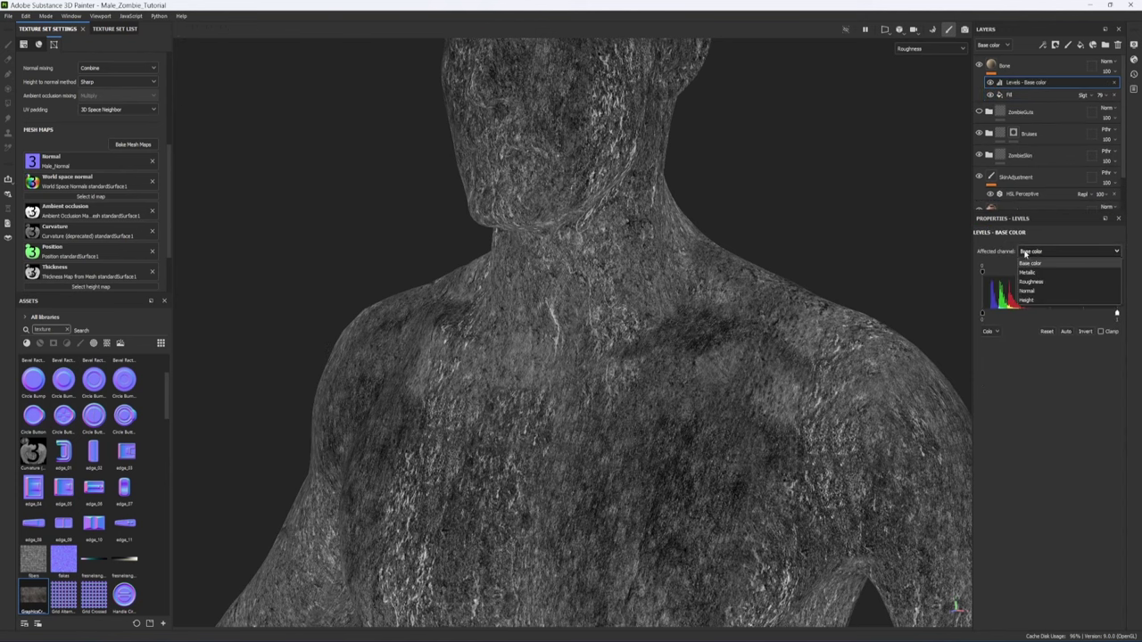
click(1027, 282)
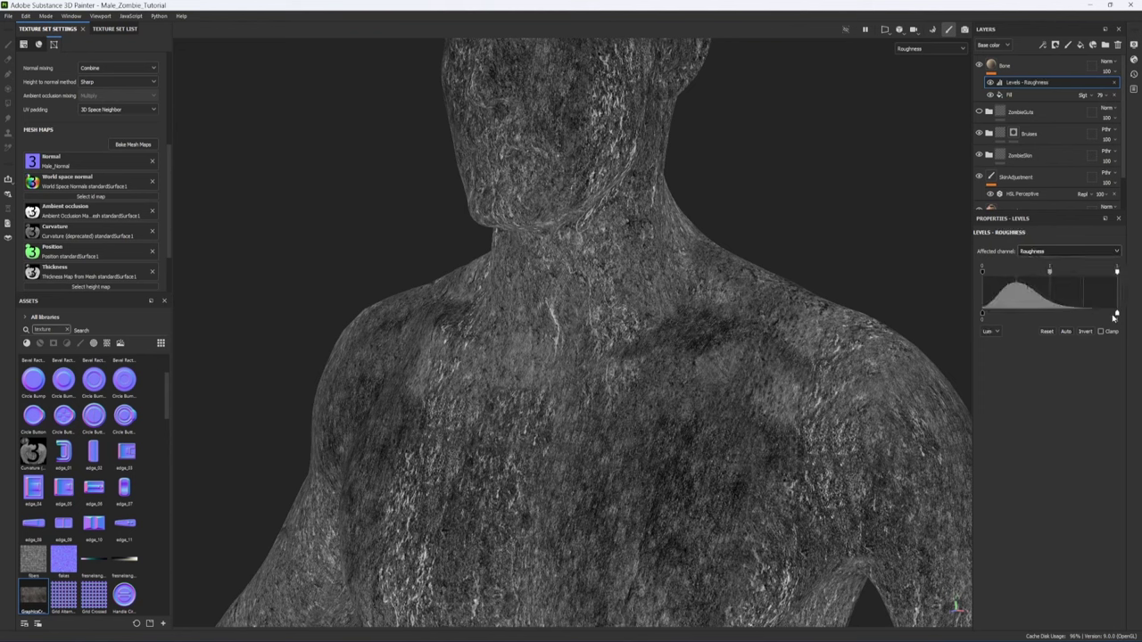
Step: Narrow the roughness Levels' output range to about 0.43 to 0.59 and return the viewport to the material view
drag(1118, 317, 1069, 317)
drag(981, 316, 1019, 320)
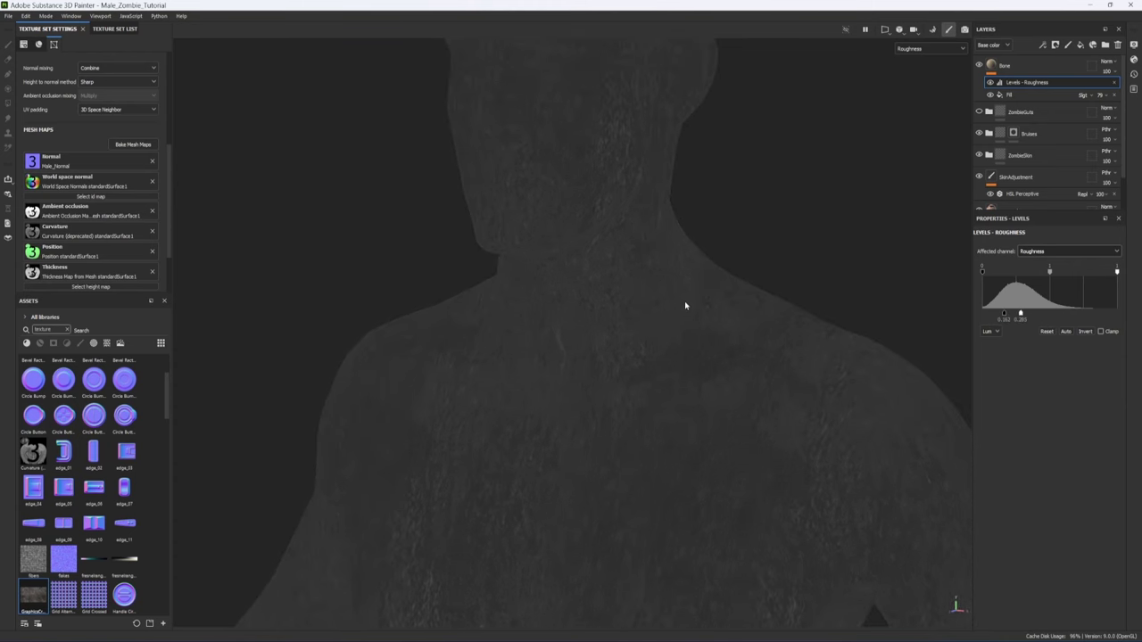
key(m)
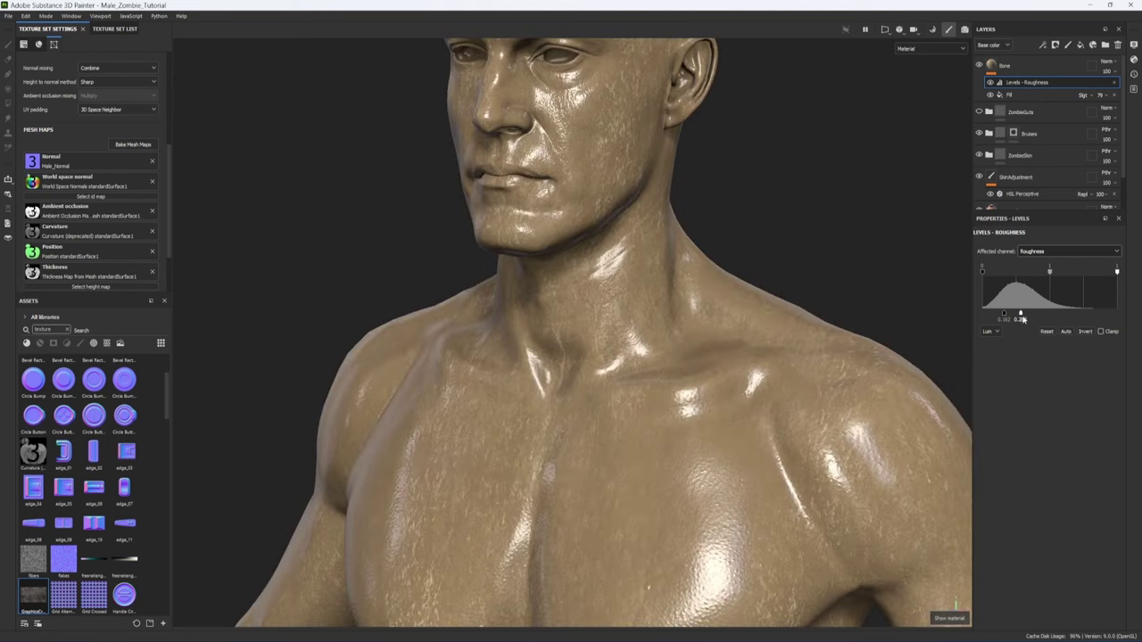
mouse_move(1021, 318)
mouse_down()
mouse_move(1053, 317)
mouse_move(1020, 318)
mouse_move(1031, 318)
mouse_up()
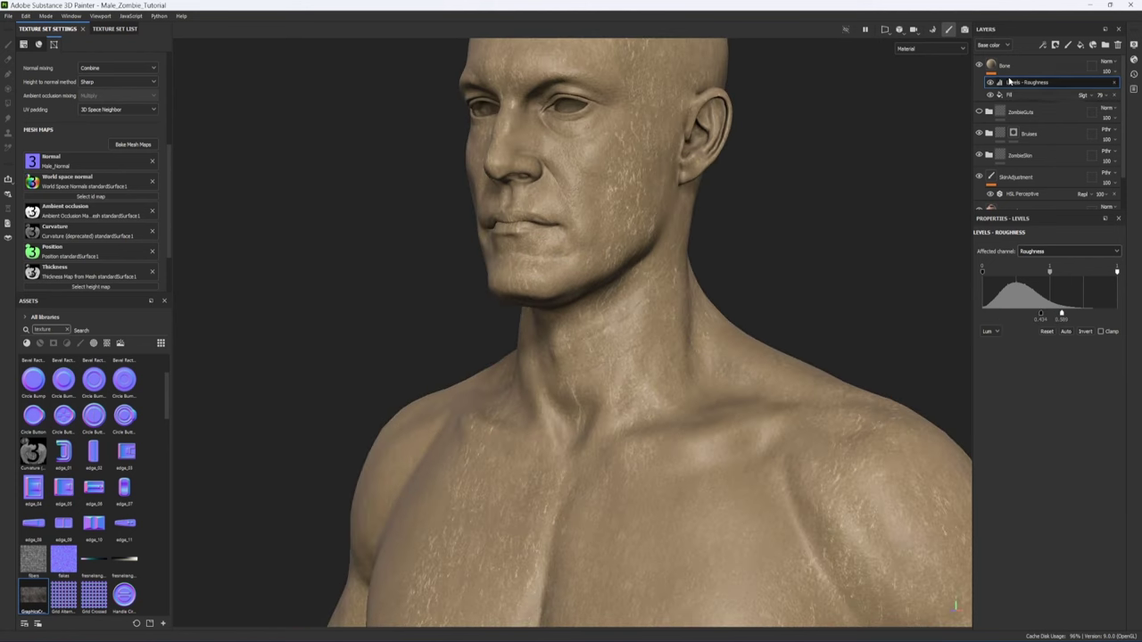
Step: Enable the height channel on the Bone layer's grunge fill and assign the GraphicsCrate-Seamless_Grunge texture to it
click(1009, 96)
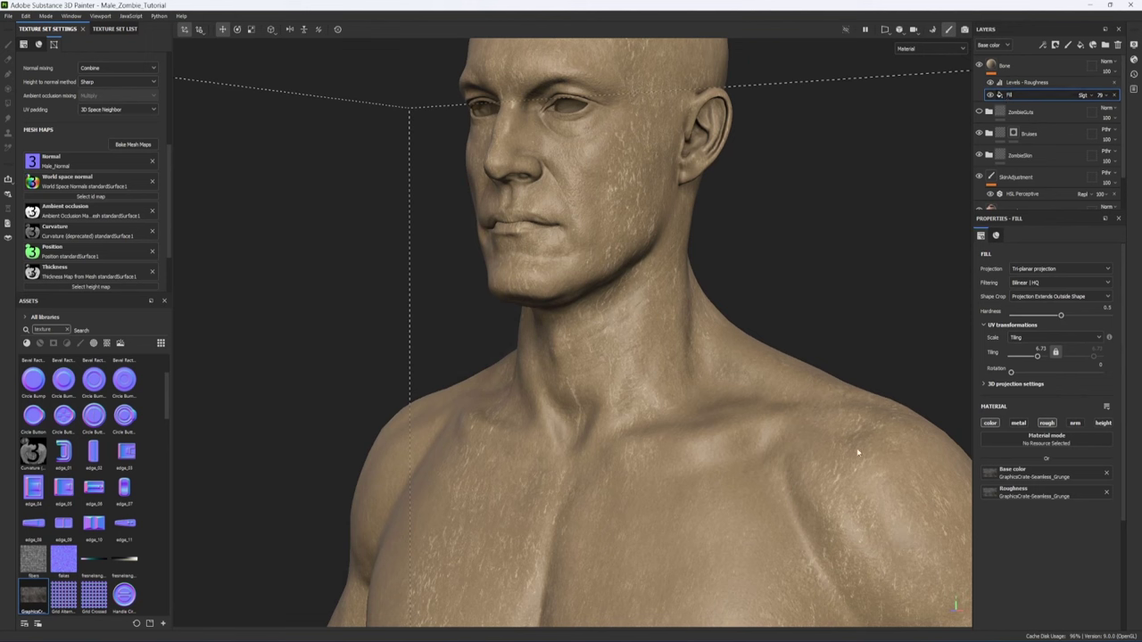
click(1103, 423)
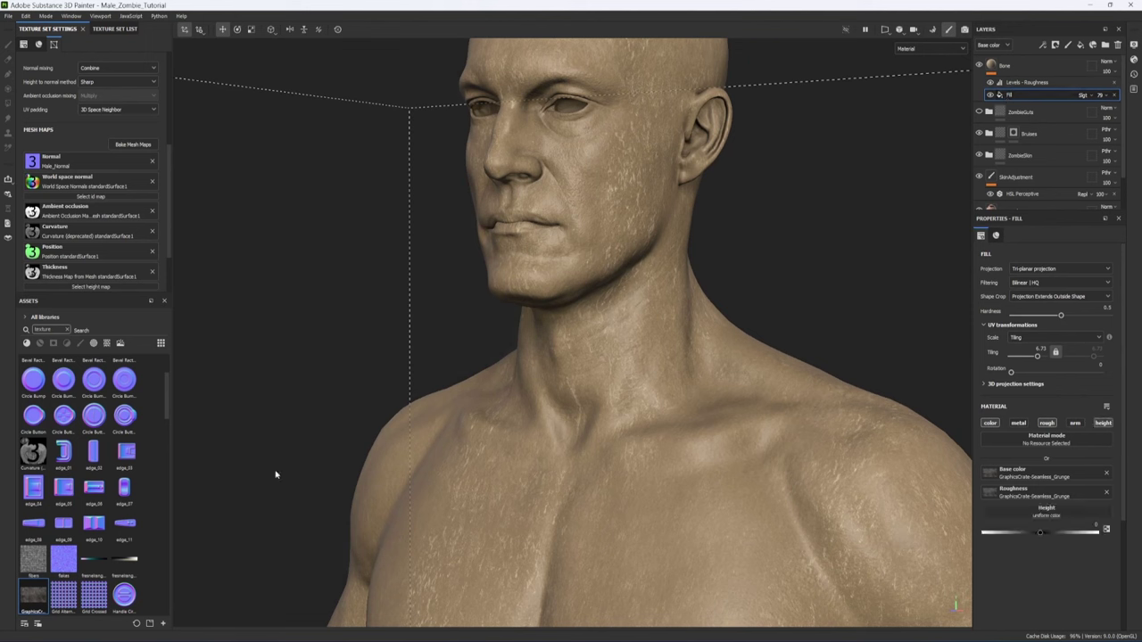
drag(21, 593, 1053, 515)
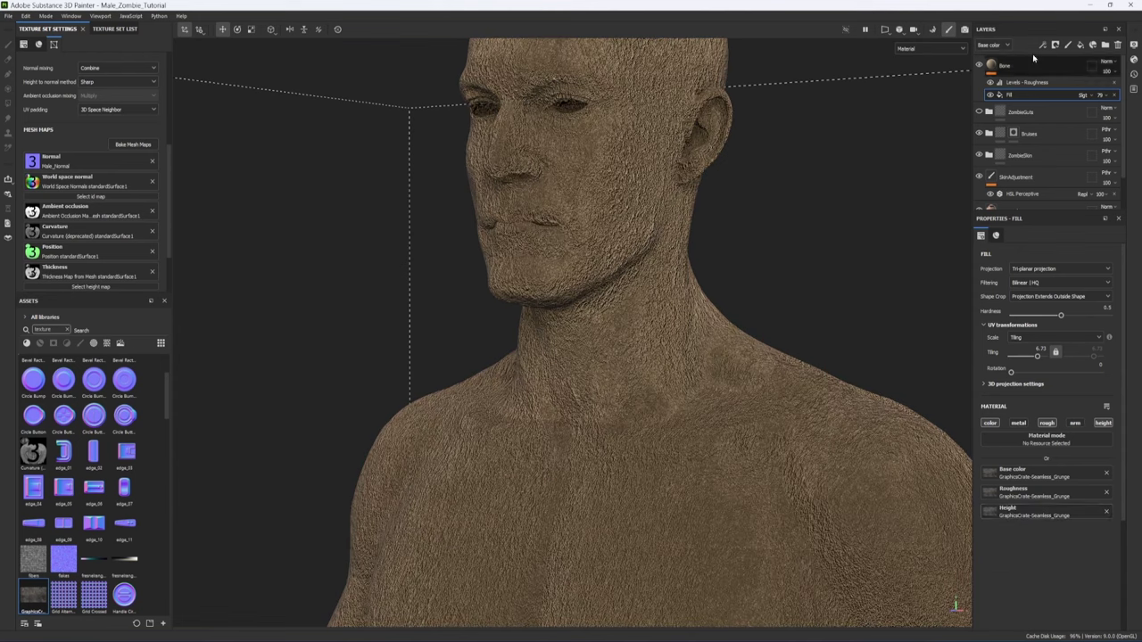
Step: Add a second Levels effect directly above the grunge fill and set its affected channel to Height
click(1042, 46)
click(1060, 91)
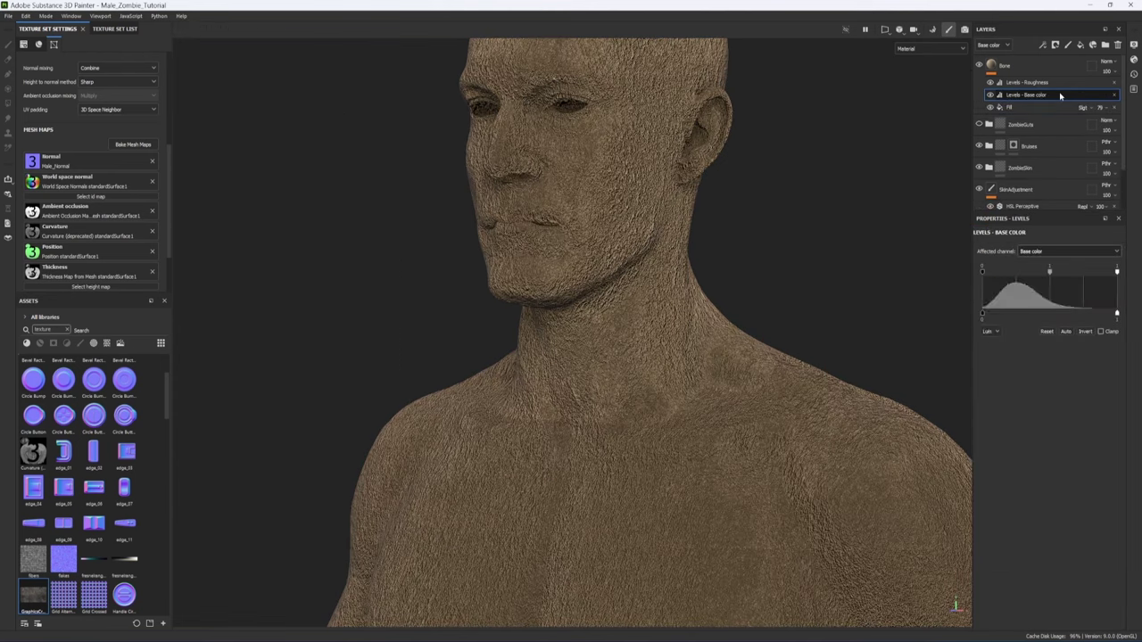
click(1042, 250)
click(1027, 299)
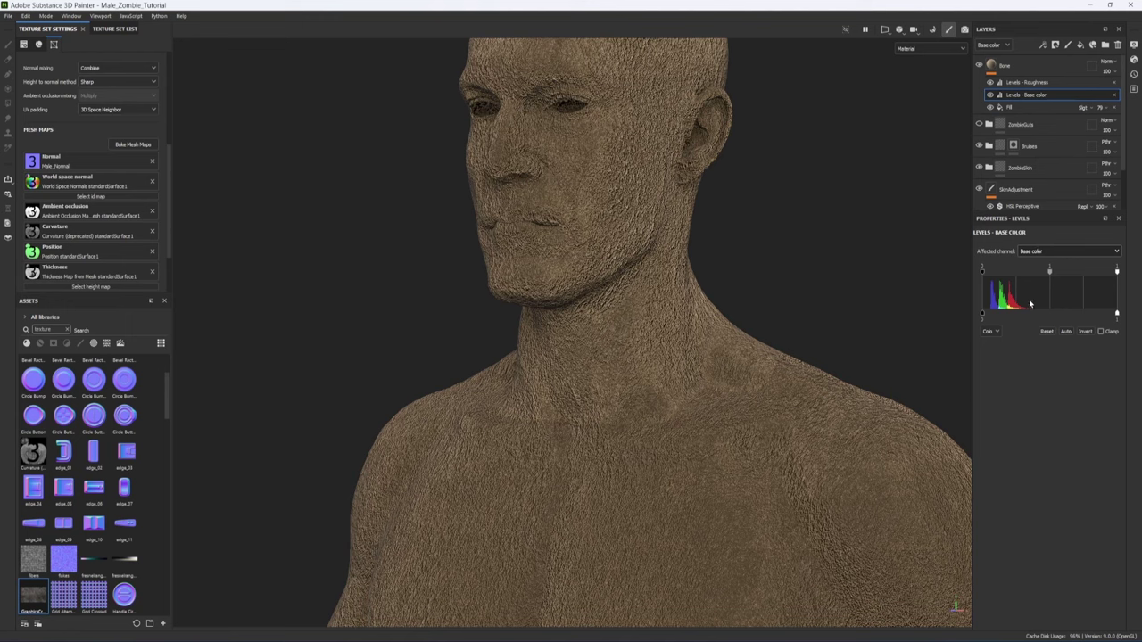
Step: Soften the bone's surface relief by narrowing the height Levels' output range and raising its midtone to about 6.2
drag(1118, 315, 1056, 320)
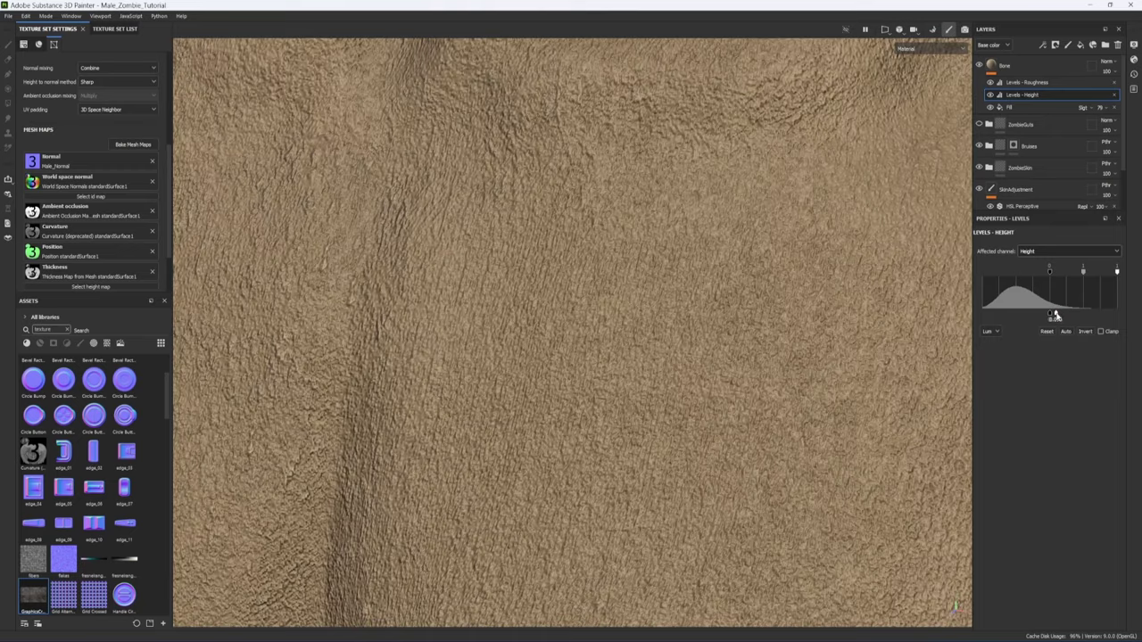
drag(1056, 315, 1052, 316)
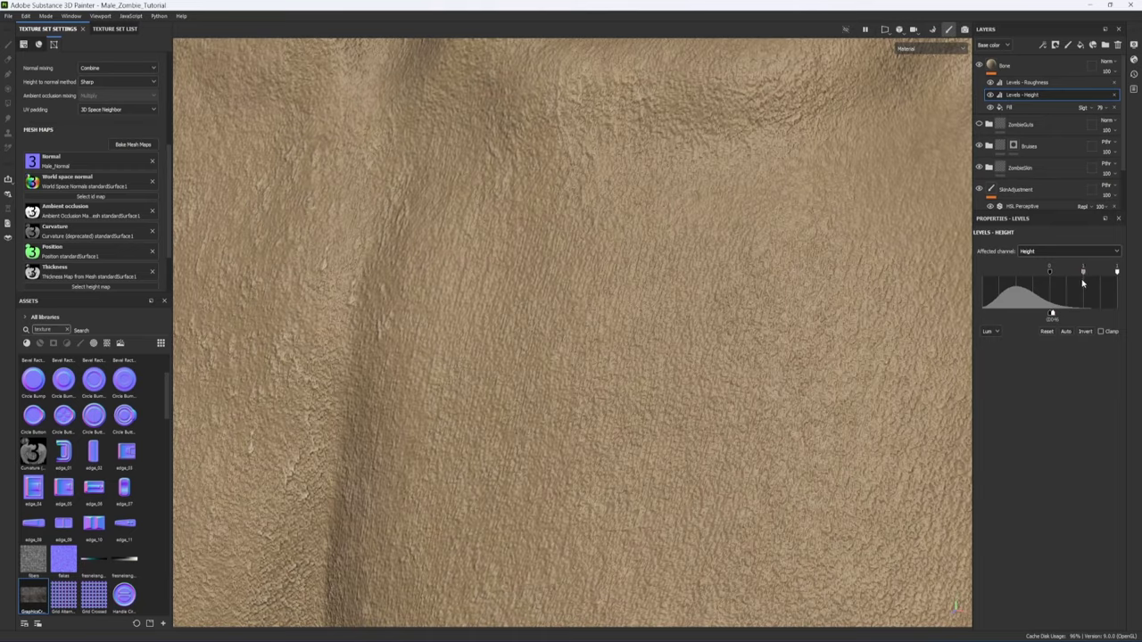
drag(1085, 275, 1101, 273)
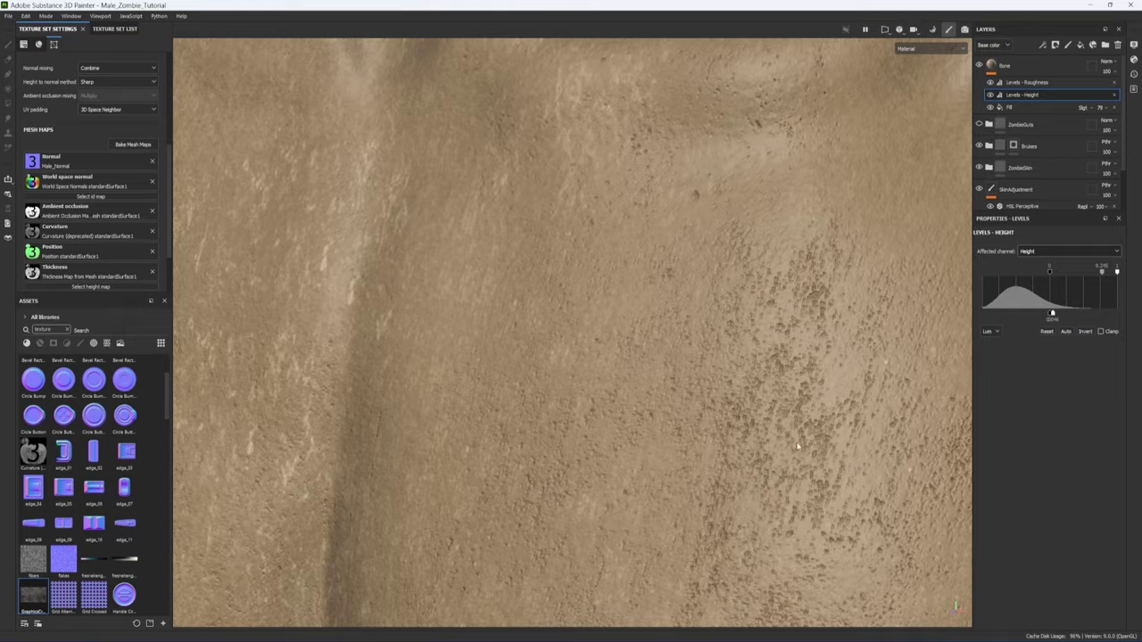
Step: Examine the bone material's relief and sheen on the face, torso and arms from several angles and distances
alt+right_drag(797, 446, 295, 240)
alt+middle_drag(455, 98, 505, 263)
alt+middle_drag(544, 108, 592, 304)
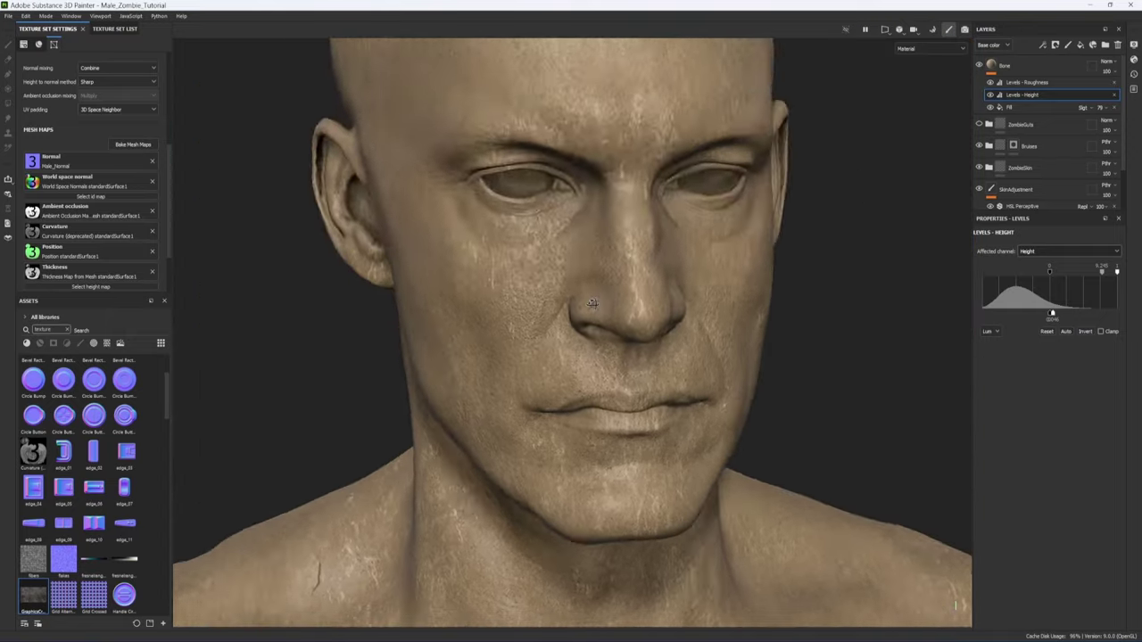
alt+drag(592, 303, 538, 326)
alt+middle_drag(538, 326, 384, 491)
alt+right_drag(383, 490, 553, 490)
alt+middle_drag(752, 384, 609, 373)
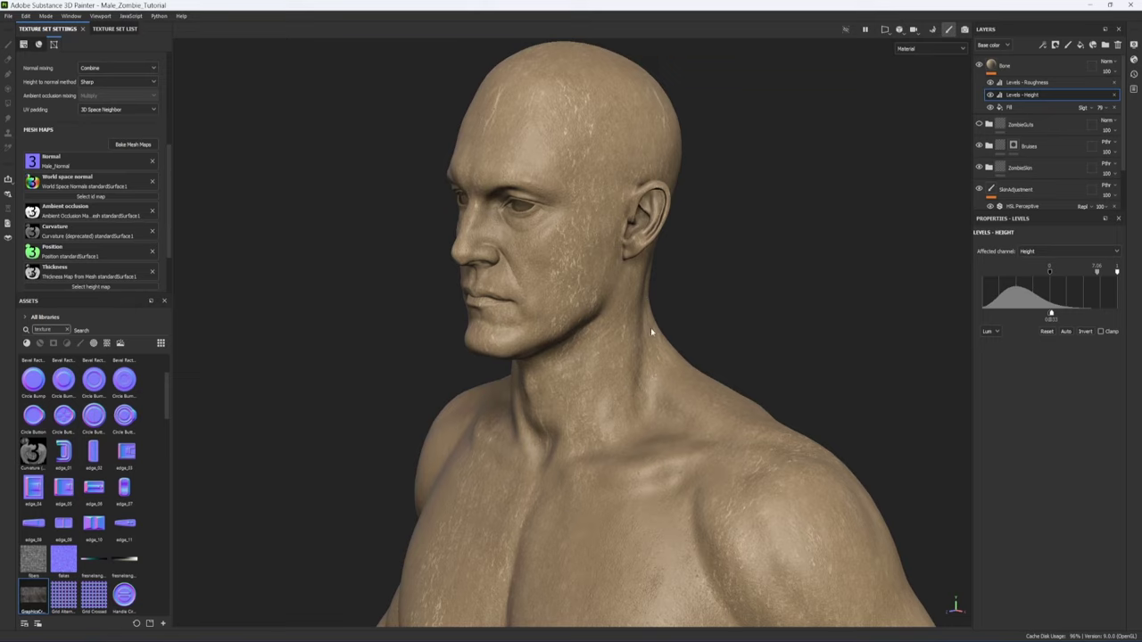
alt+right_drag(650, 332, 689, 425)
alt+middle_drag(689, 425, 579, 25)
alt+drag(678, 355, 732, 372)
scroll(731, 371, down, 3)
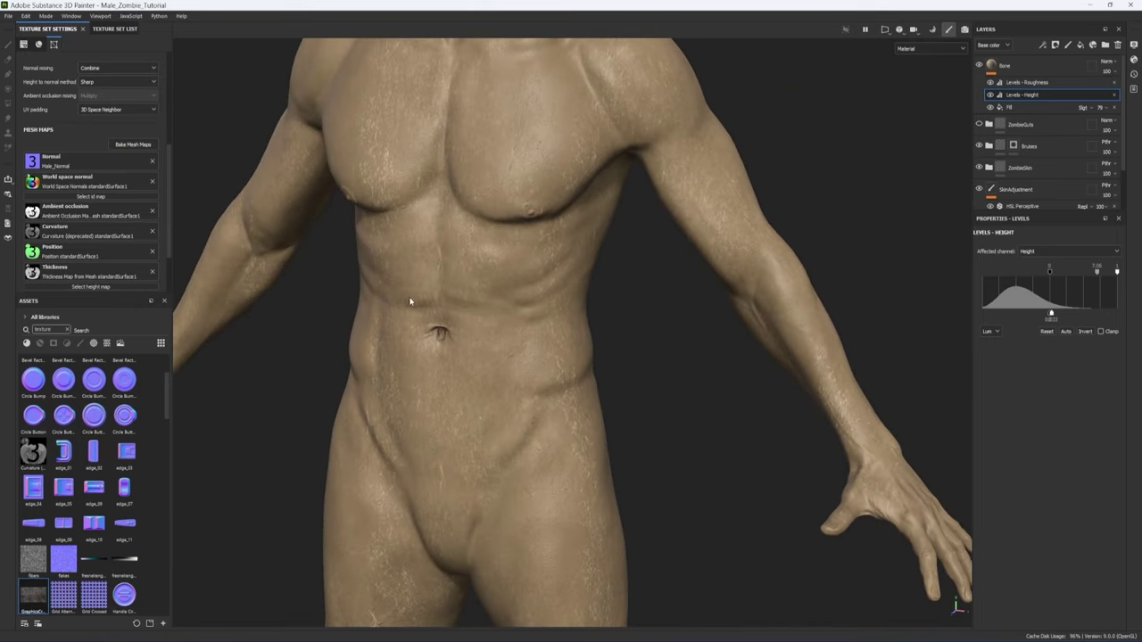
middle_drag(410, 301, 479, 334)
scroll(479, 335, up, 3)
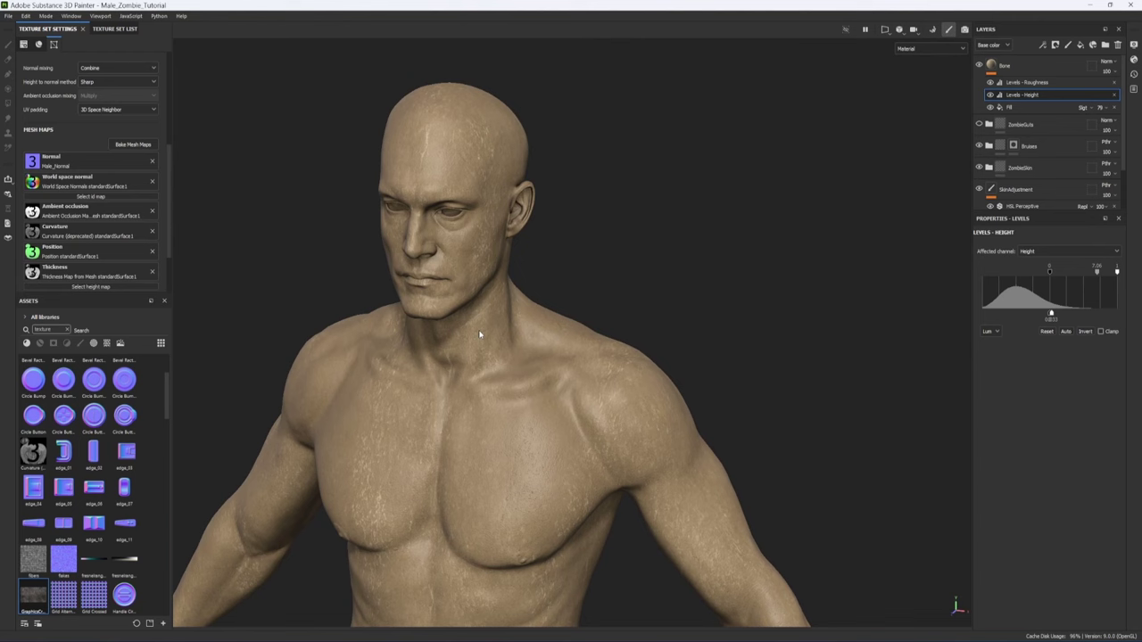
alt+right_drag(451, 160, 1133, 451)
middle_drag(600, 301, 499, 195)
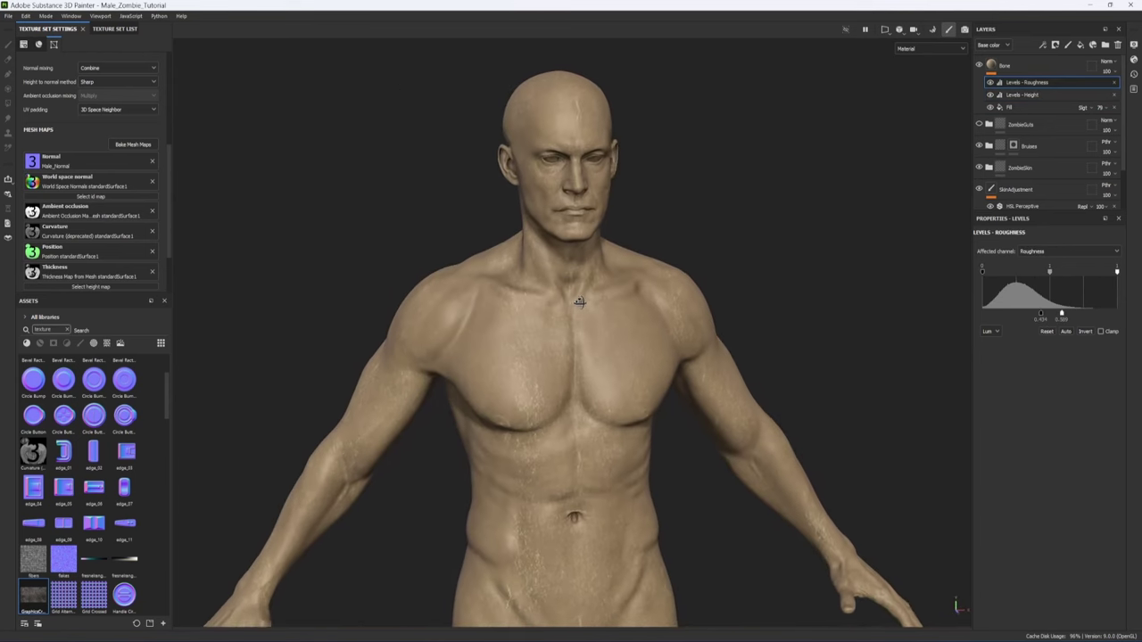
alt+drag(580, 301, 478, 297)
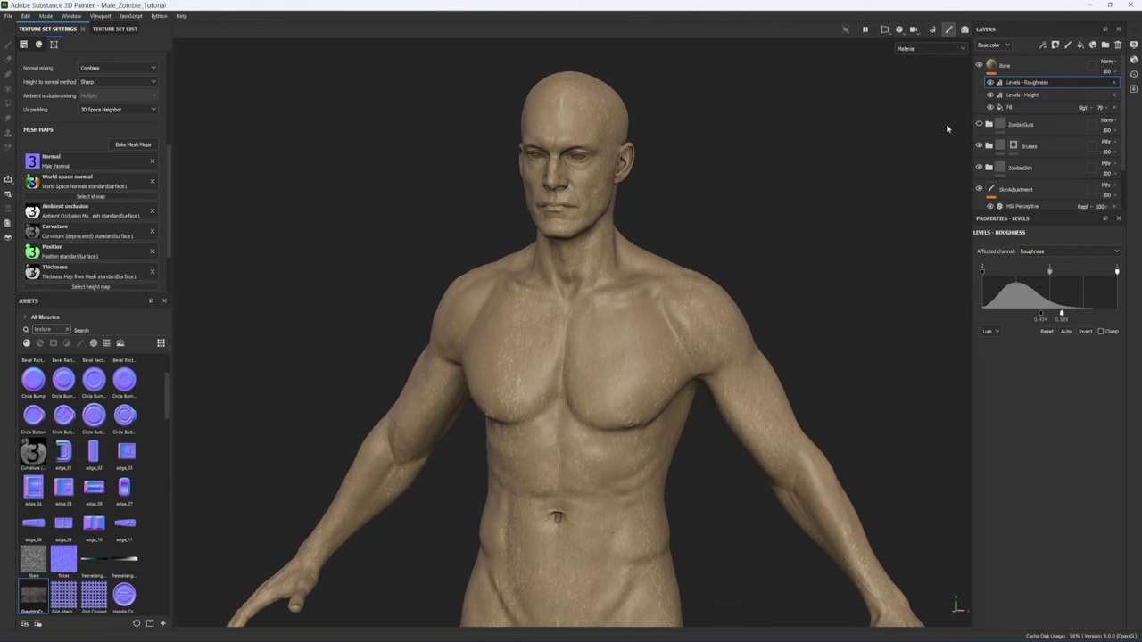
Step: Make the ZombieGuts folder visible and set the Bone layer's height channel blending mode to Normal
click(980, 125)
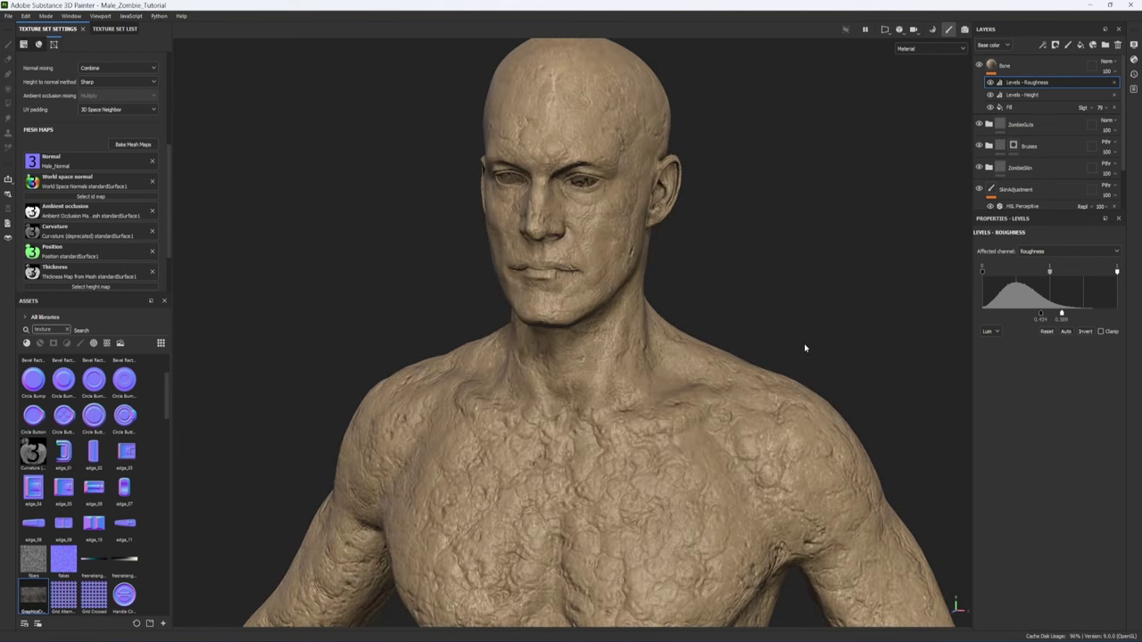
alt+drag(804, 348, 705, 350)
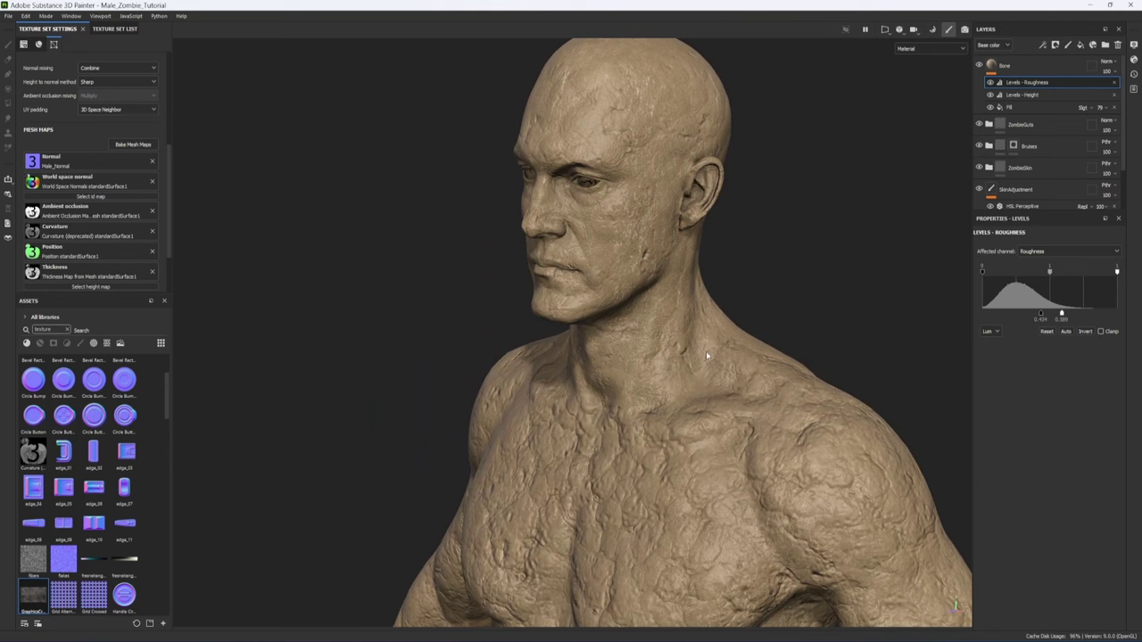
click(993, 44)
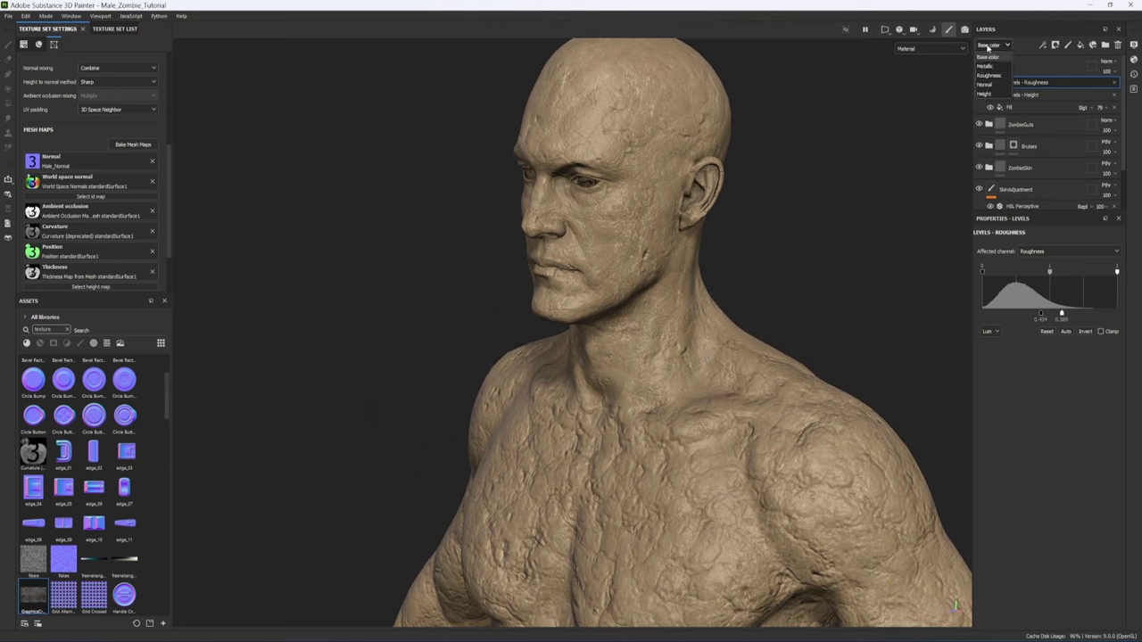
click(985, 93)
click(1022, 65)
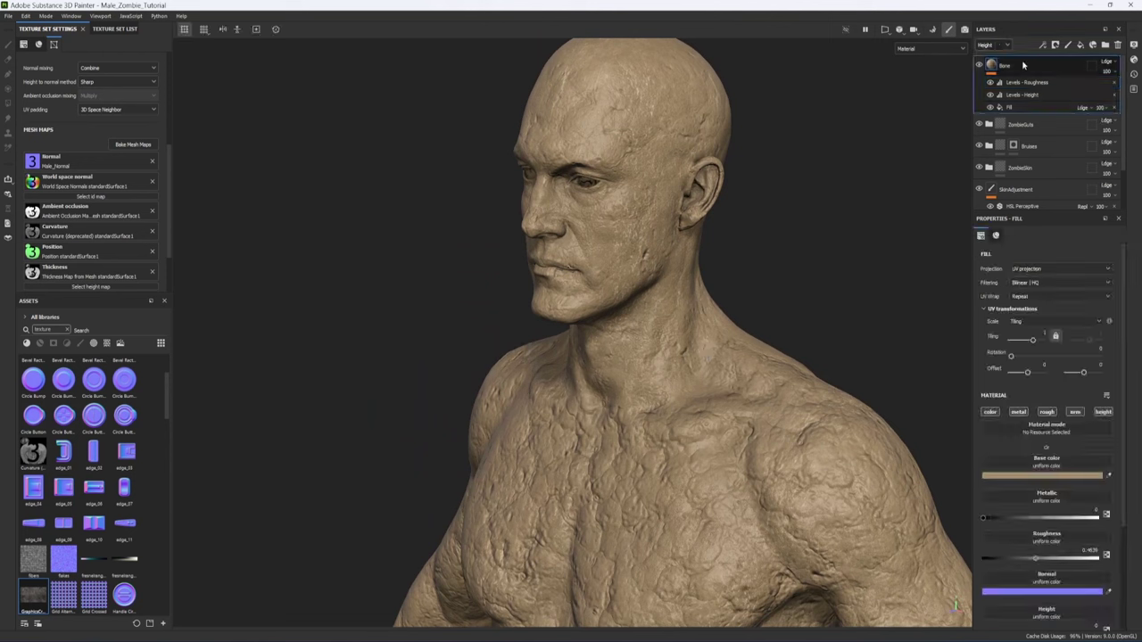
click(1111, 62)
click(1098, 73)
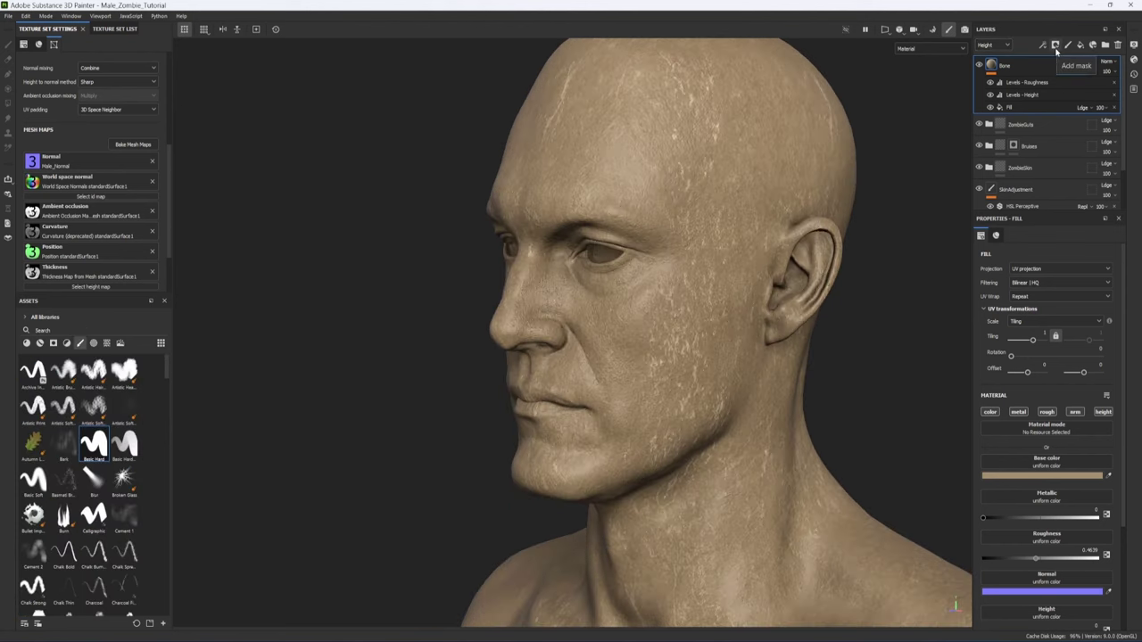
Step: Add a black mask to the Bone layer and paint mirrored bone patches from cheek to forehead with brush size about 4.76
click(1056, 48)
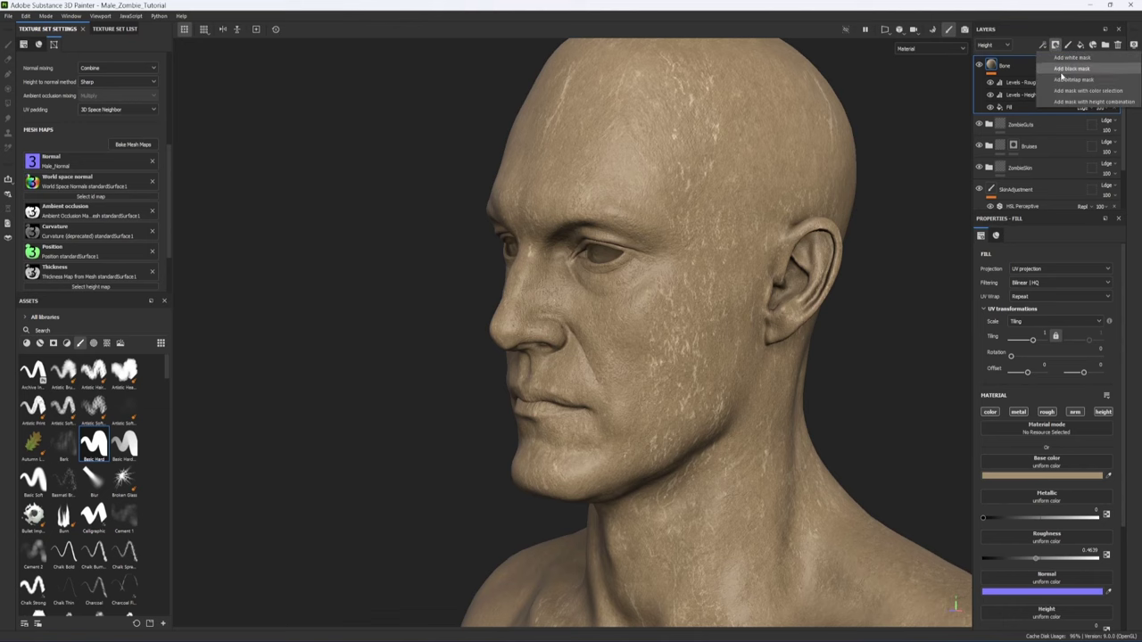
click(1082, 73)
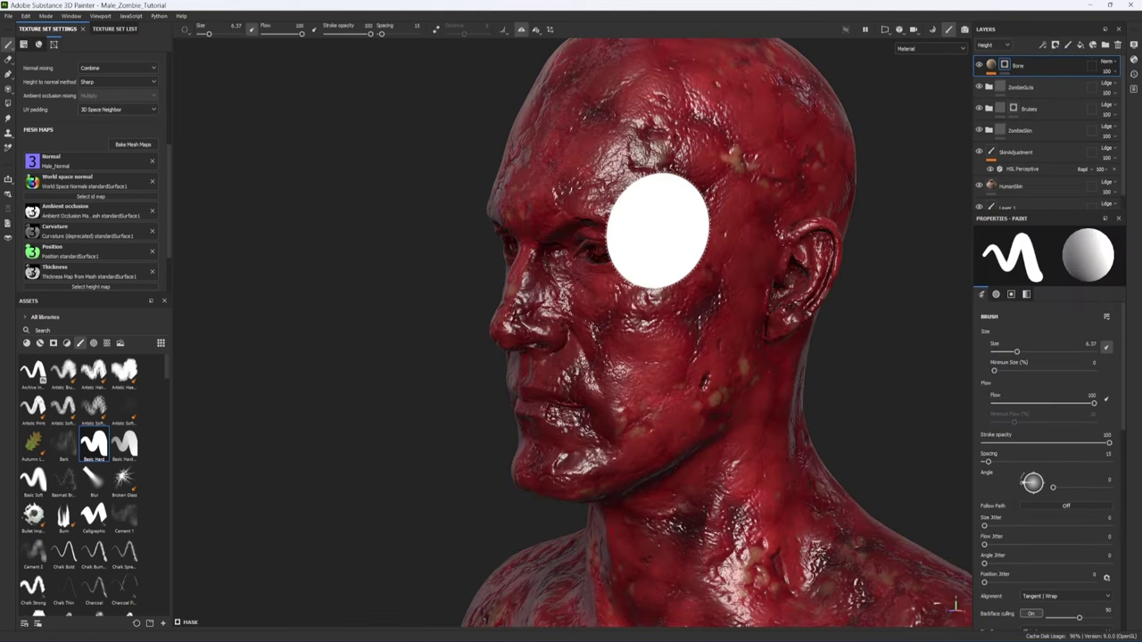
mouse_move(658, 301)
alt+mouse_down()
mouse_move(678, 267)
mouse_move(629, 194)
alt+mouse_up()
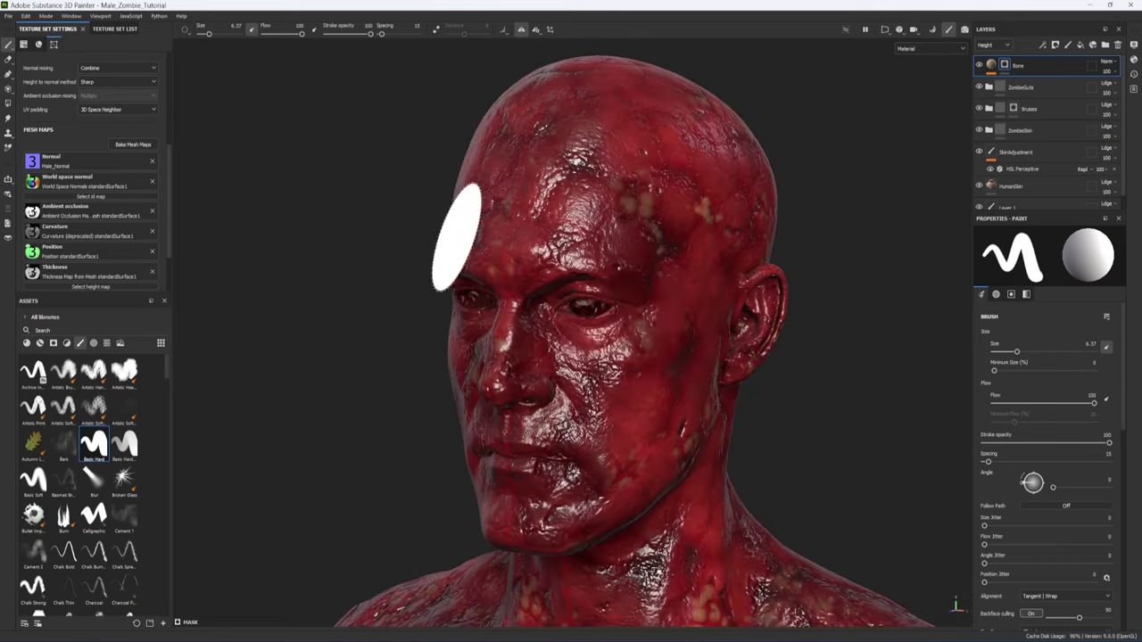
scroll(457, 236, up, 3)
key([)
mouse_move(664, 450)
mouse_down()
mouse_move(731, 330)
mouse_move(763, 241)
mouse_move(665, 176)
mouse_up()
Step: Expand the ZombieGuts folder and hide its GutsSmall layer to compare the guts around the painted bone patch
mouse_move(773, 280)
alt+mouse_down()
mouse_move(643, 304)
mouse_move(767, 330)
mouse_move(785, 348)
alt+mouse_up()
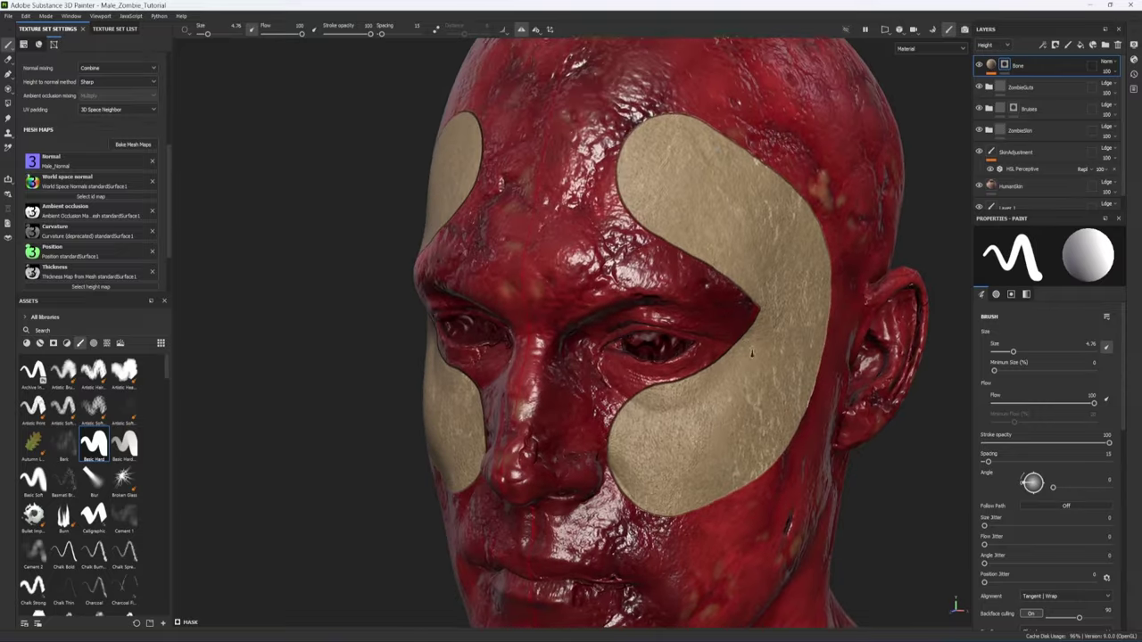
alt+right_drag(785, 348, 894, 433)
mouse_move(893, 433)
alt+mouse_down()
mouse_move(927, 446)
mouse_move(862, 467)
mouse_move(970, 381)
mouse_move(803, 406)
mouse_move(834, 413)
alt+mouse_up()
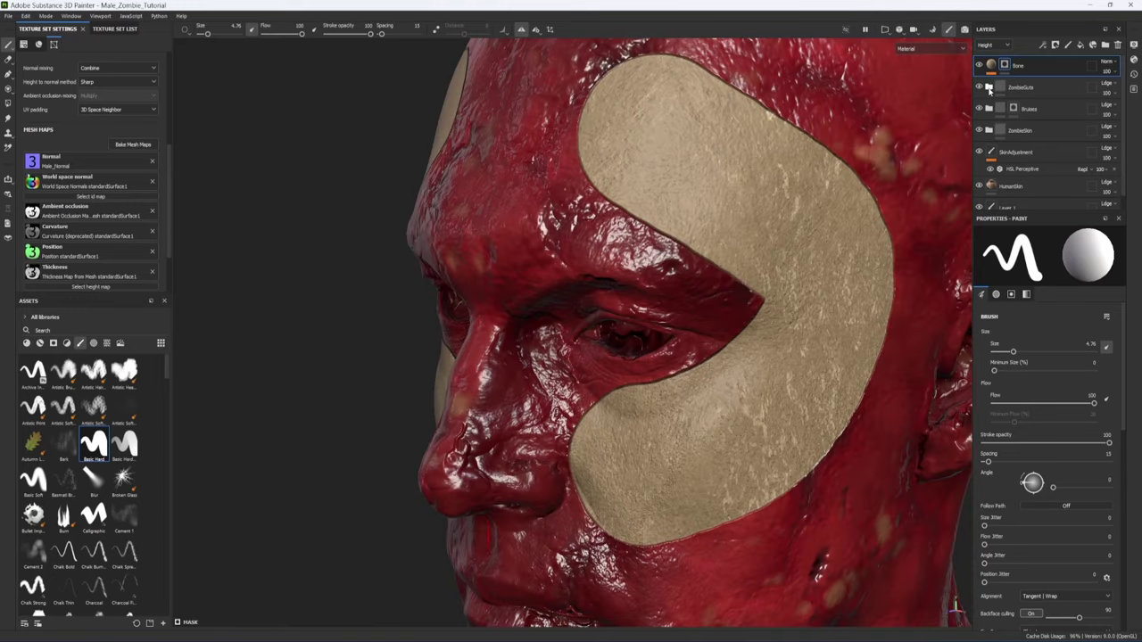
click(988, 88)
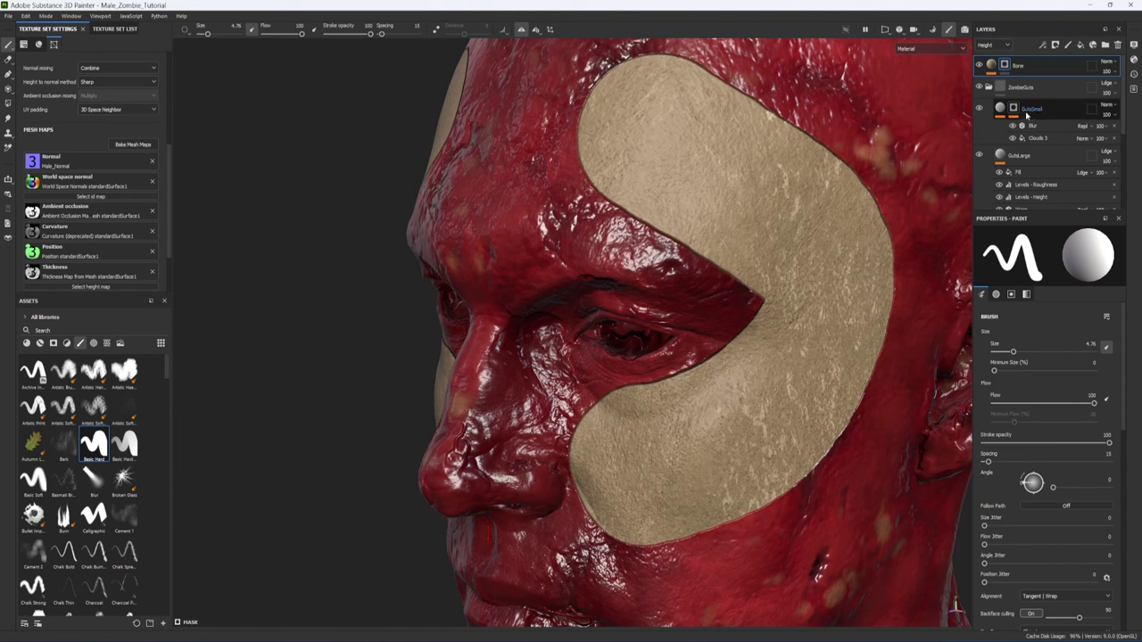
click(979, 109)
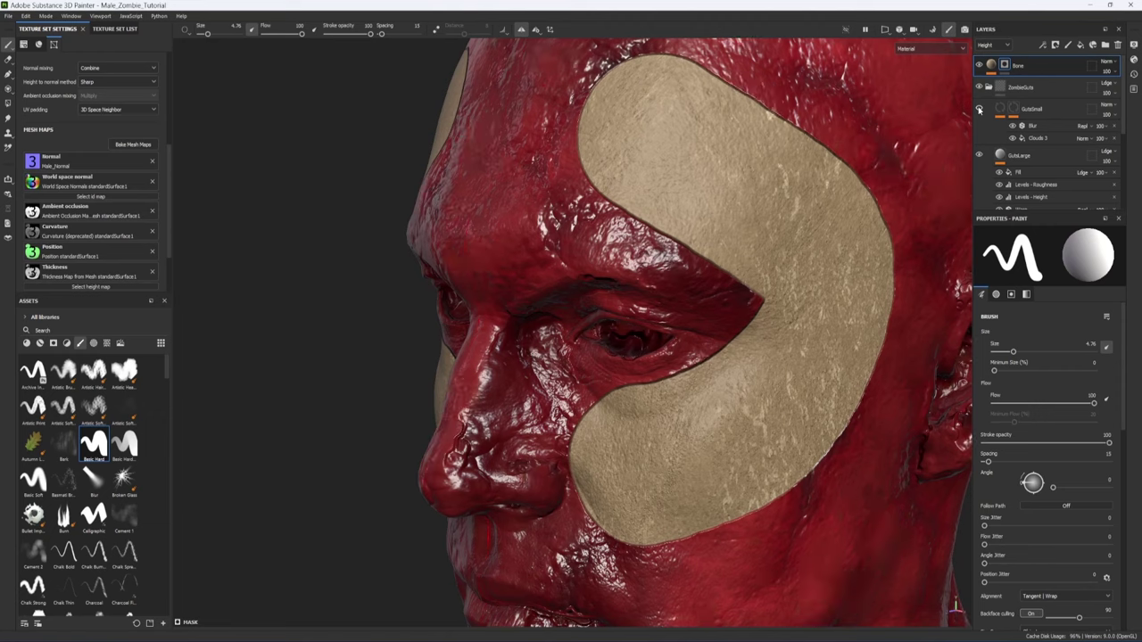
Step: In the GutsLarge layer's Levels - Height effect, lower the output range so its upper limit is about -0.123
alt+drag(636, 251, 666, 251)
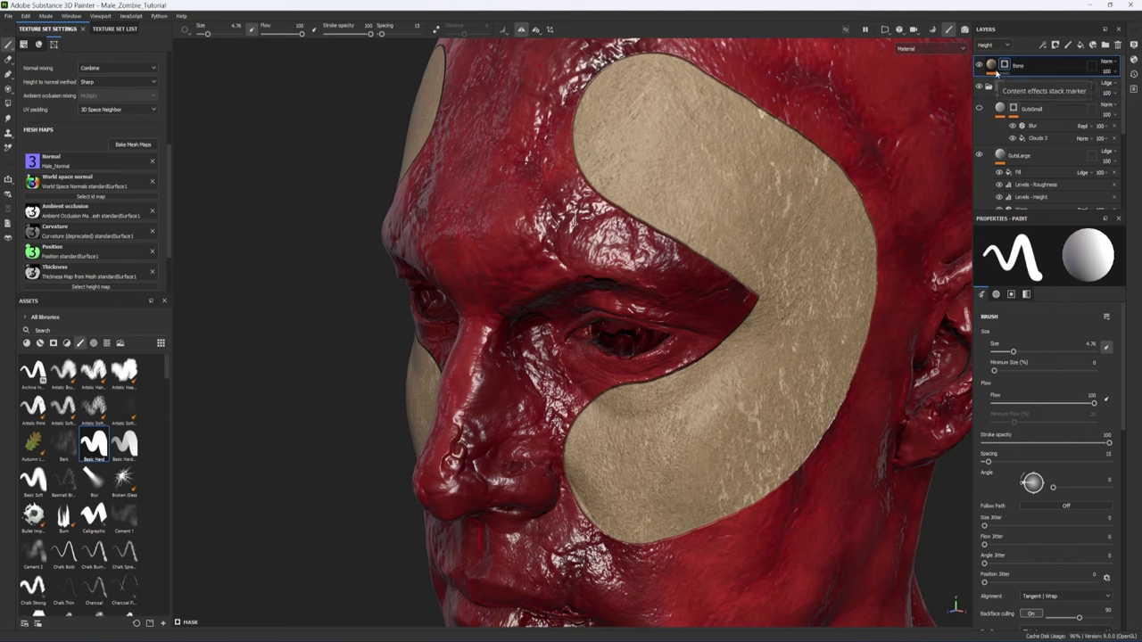
scroll(997, 76, down, 1)
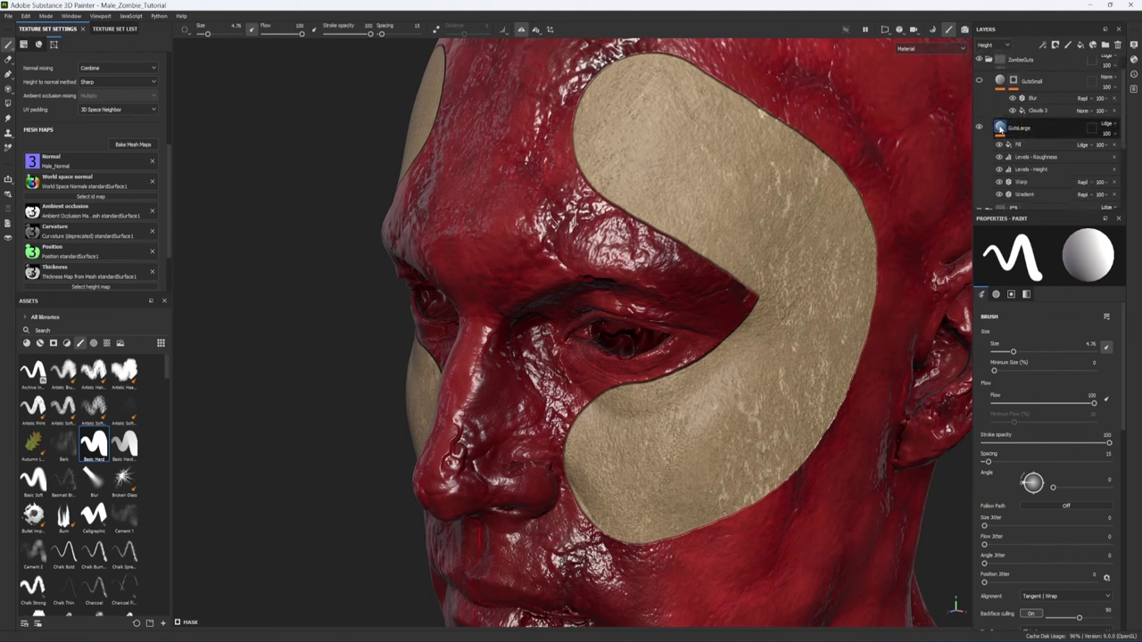
click(1011, 171)
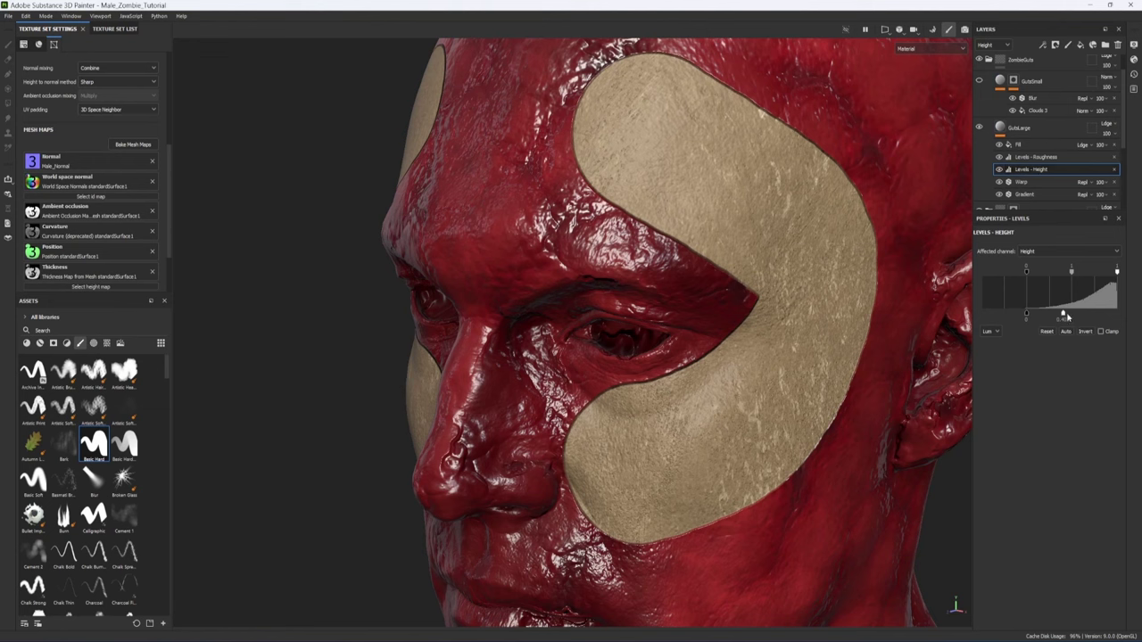
mouse_move(1027, 317)
mouse_down()
mouse_move(997, 318)
mouse_move(1025, 317)
mouse_move(1012, 317)
mouse_up()
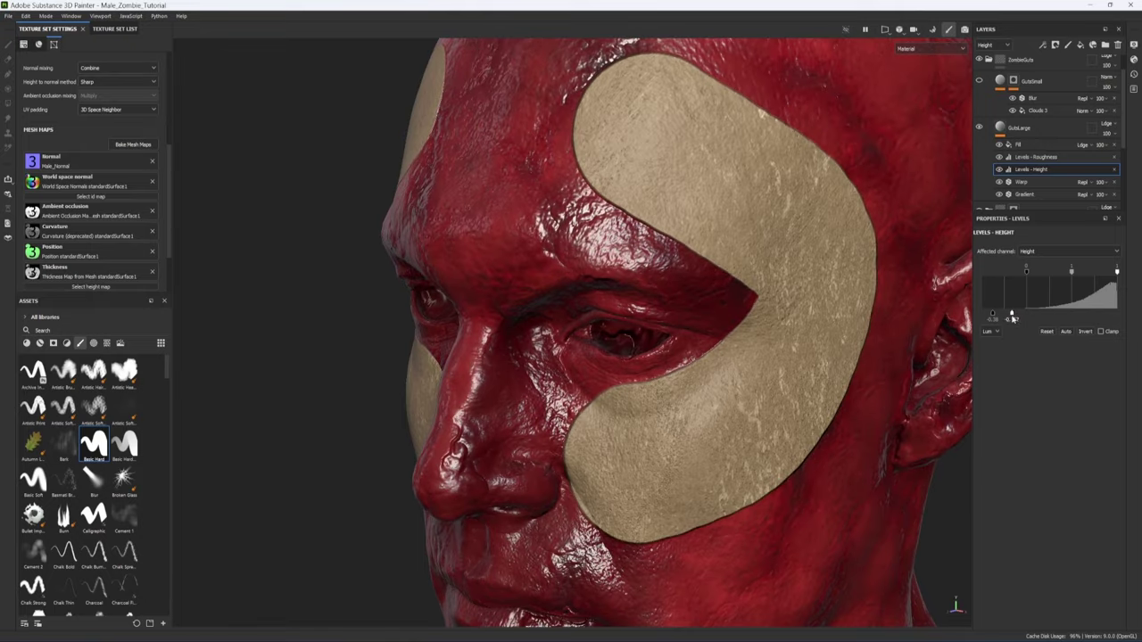
alt+drag(630, 199, 1015, 315)
alt+drag(808, 228, 735, 300)
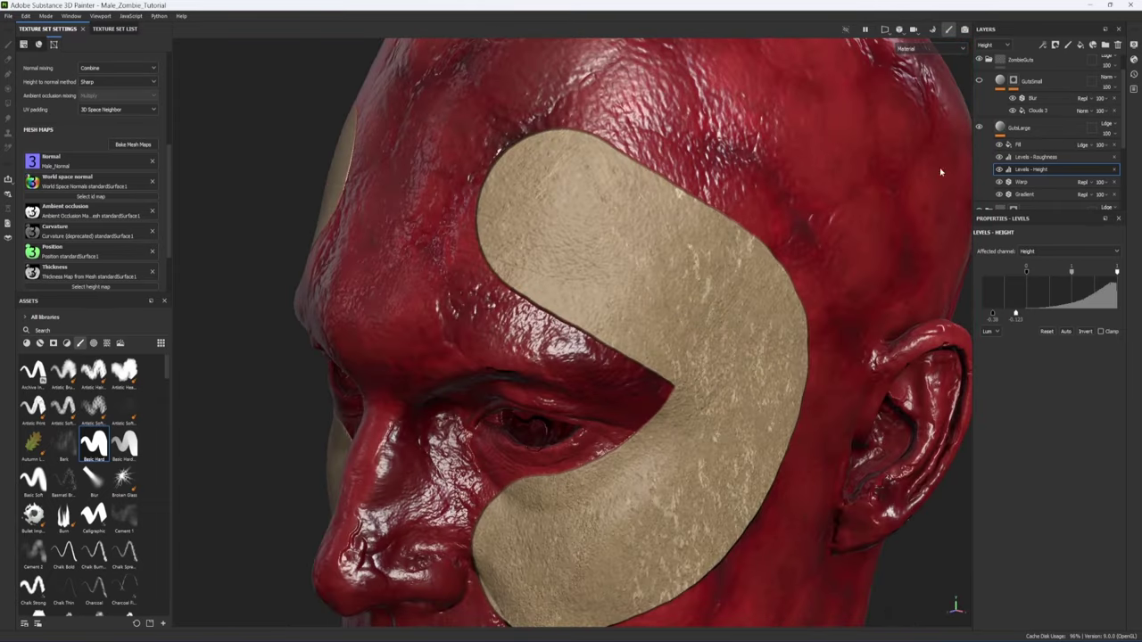
Step: Make the GutsSmall layer visible and lower the output range of its Levels - Height effect
click(978, 81)
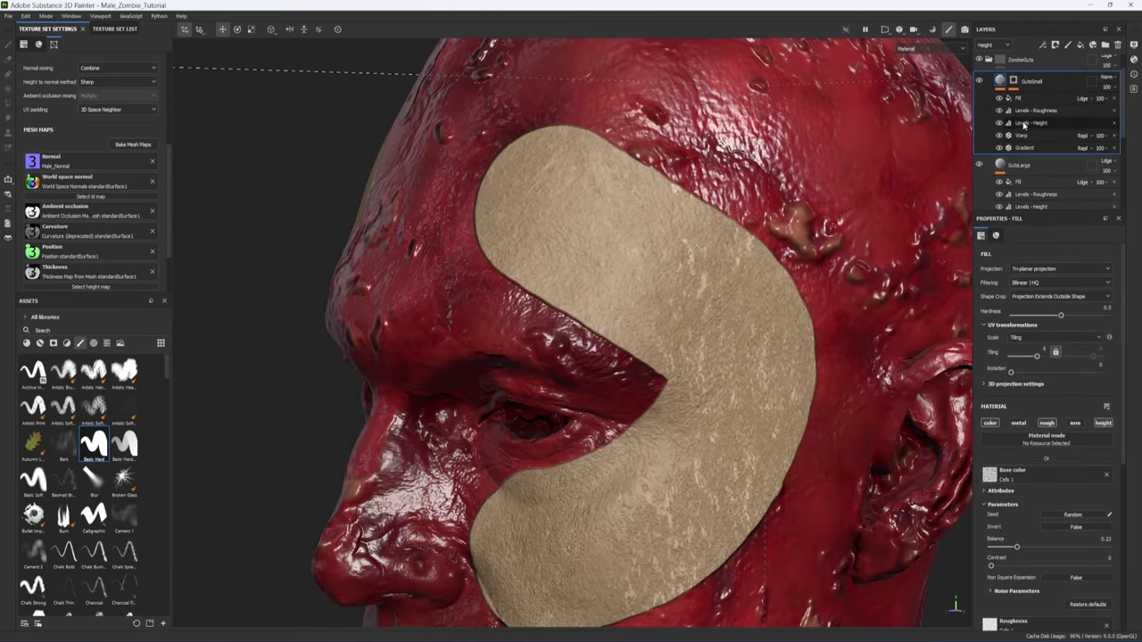
click(1023, 124)
drag(1039, 318, 1005, 321)
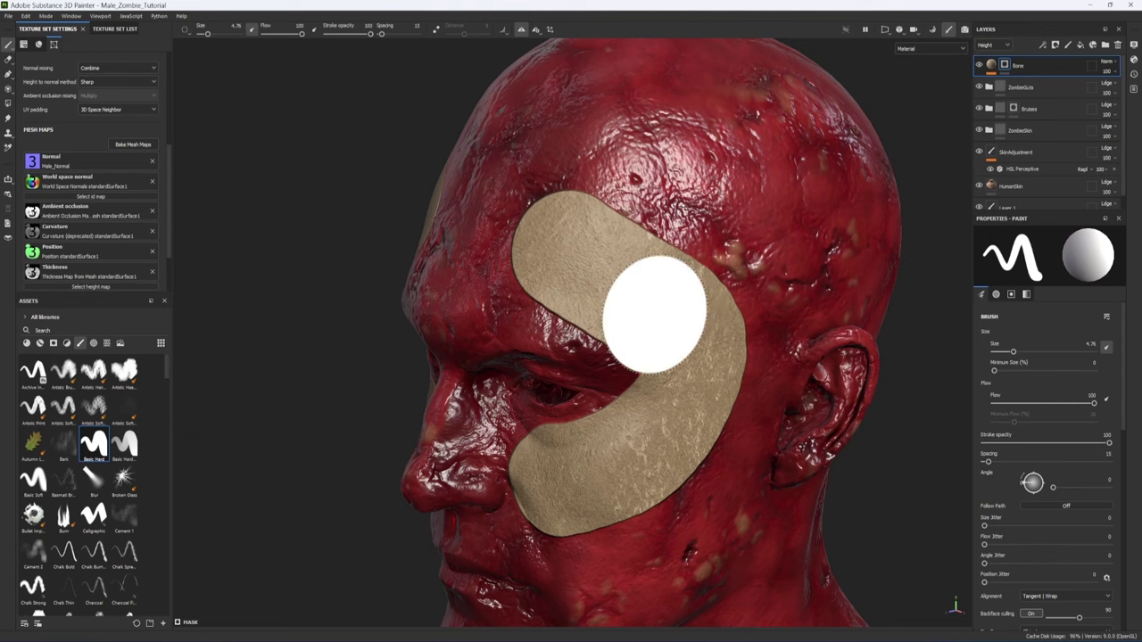
Step: Erase the painted bone patches from the Bone mask with black at brush size 4.76
key(x)
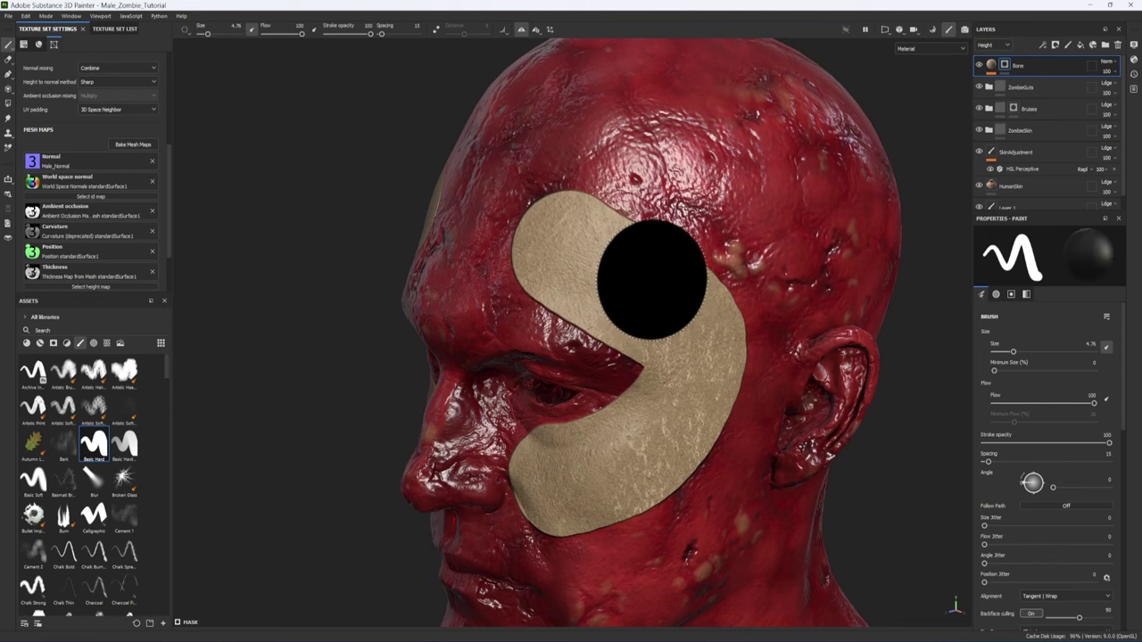
mouse_move(652, 277)
mouse_down()
mouse_move(600, 255)
mouse_move(588, 446)
mouse_move(694, 333)
mouse_up()
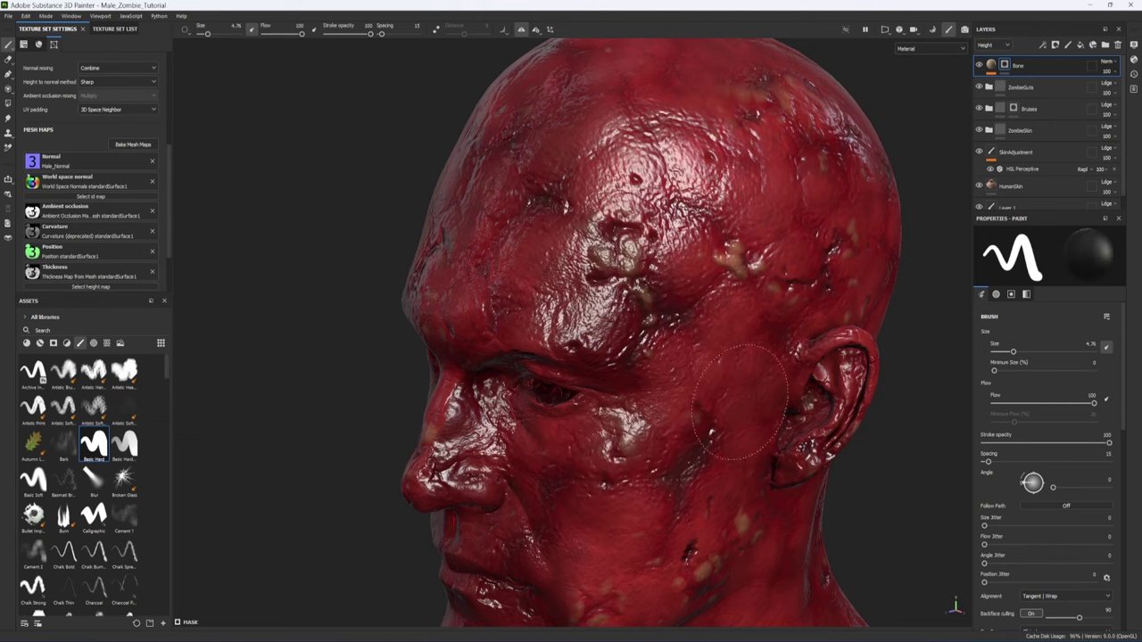
mouse_move(741, 393)
alt+mouse_down()
mouse_move(642, 429)
mouse_move(683, 280)
alt+mouse_up()
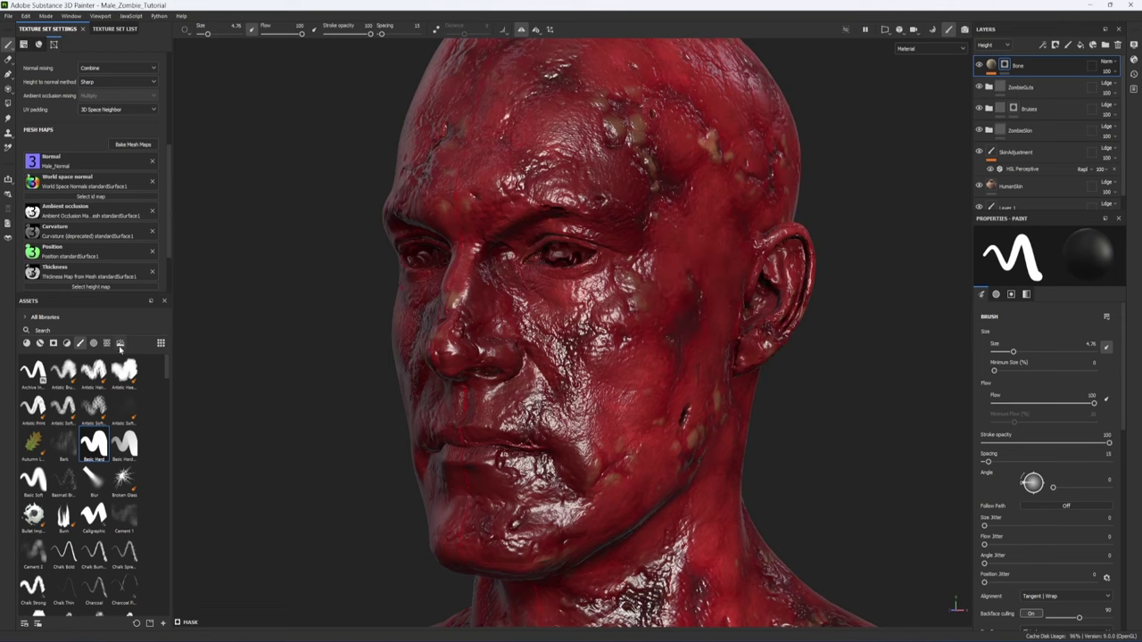
Step: Examine the guts material's lowered relief on the whole body, chest, shoulders and face from several angles
key(f)
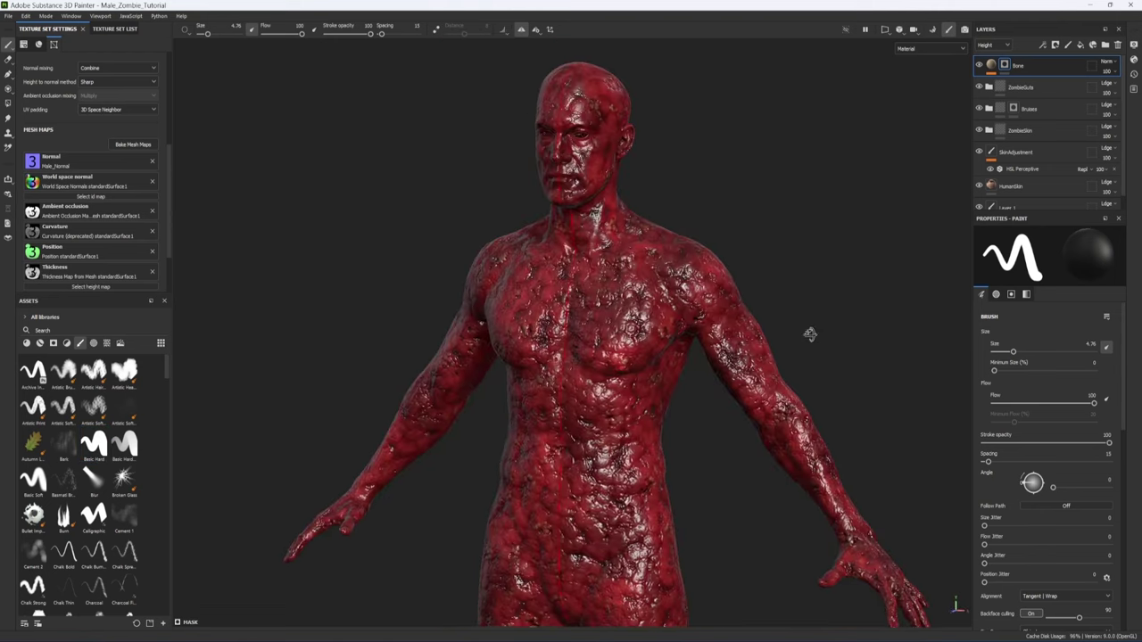
mouse_move(808, 331)
alt+mouse_down()
mouse_move(549, 323)
mouse_move(700, 321)
alt+mouse_up()
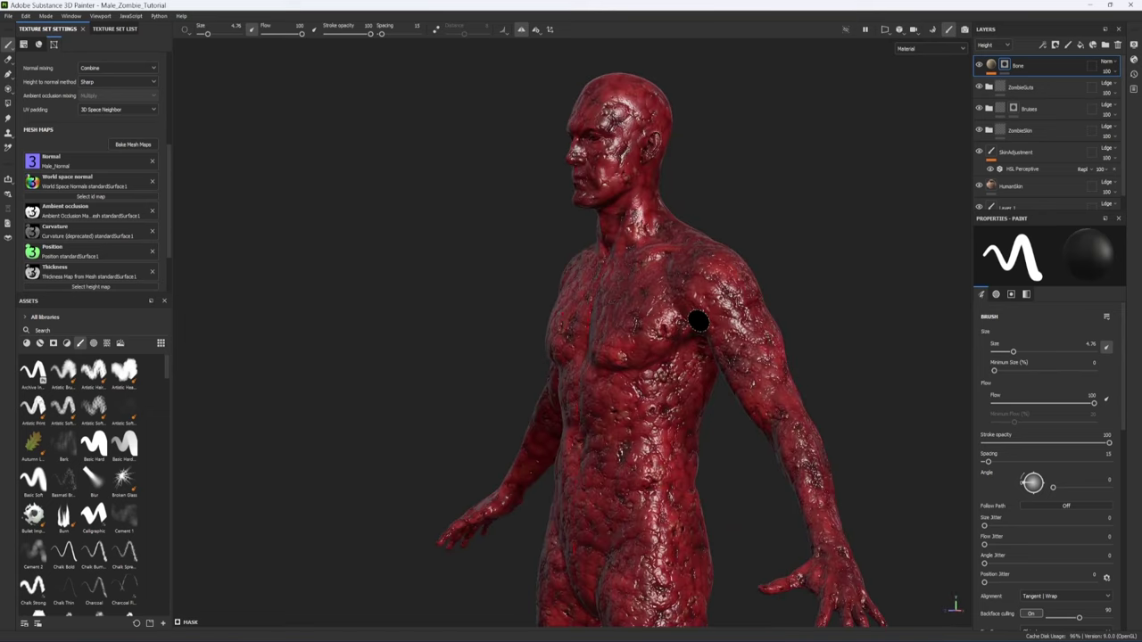
alt+middle_drag(629, 274, 635, 425)
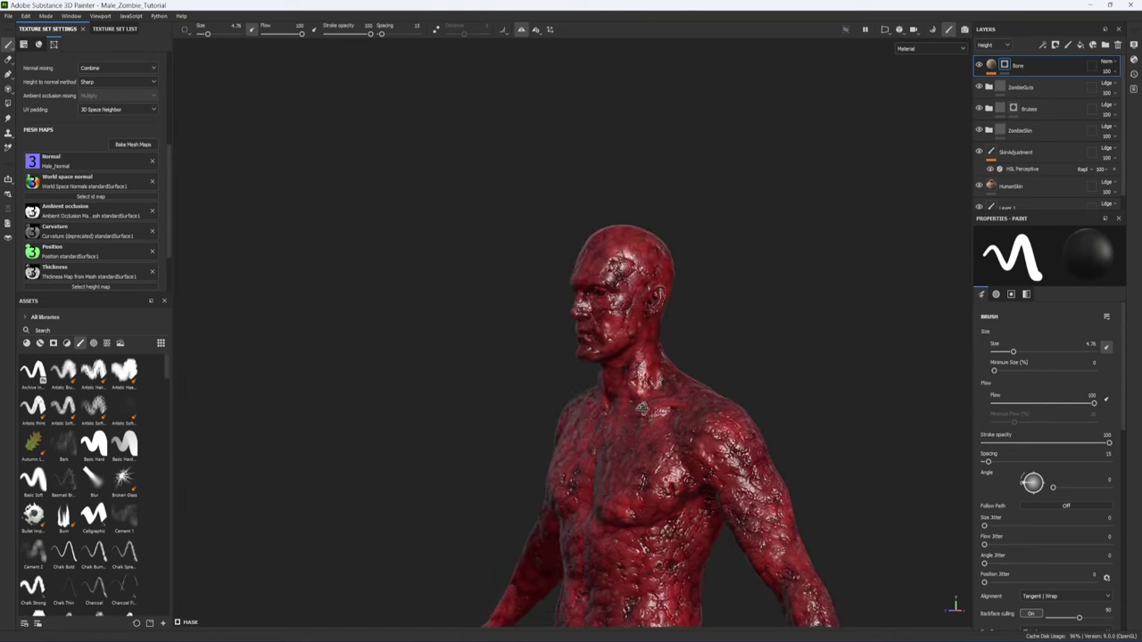
alt+drag(678, 413, 840, 402)
alt+right_drag(671, 390, 767, 390)
scroll(639, 326, up, 5)
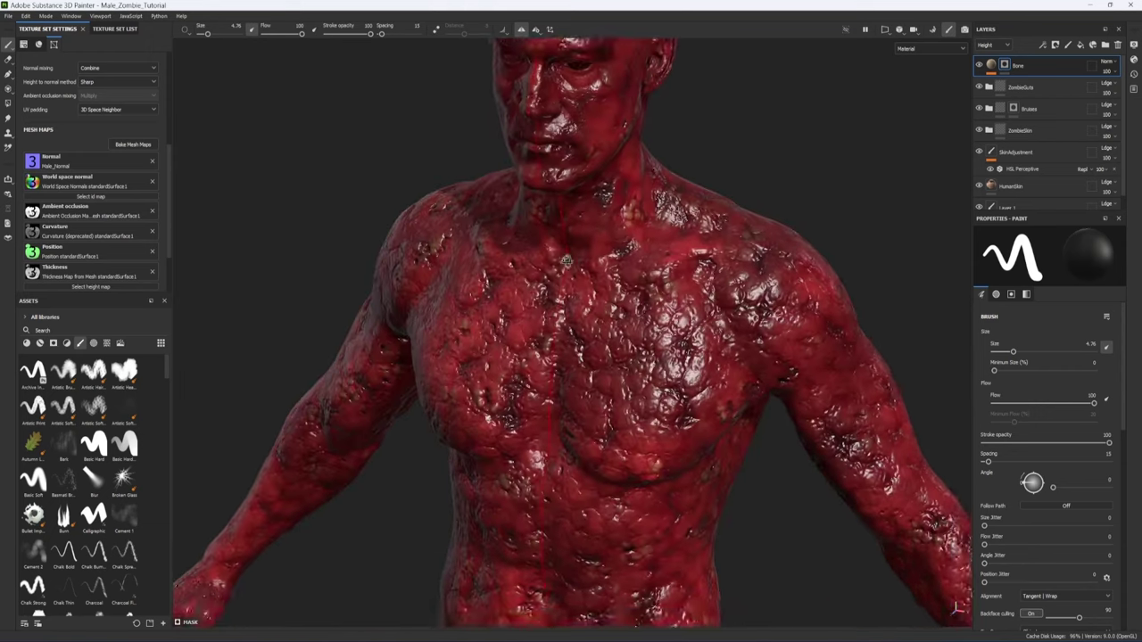
mouse_move(694, 272)
alt+mouse_down()
mouse_move(643, 223)
mouse_move(563, 101)
alt+mouse_up()
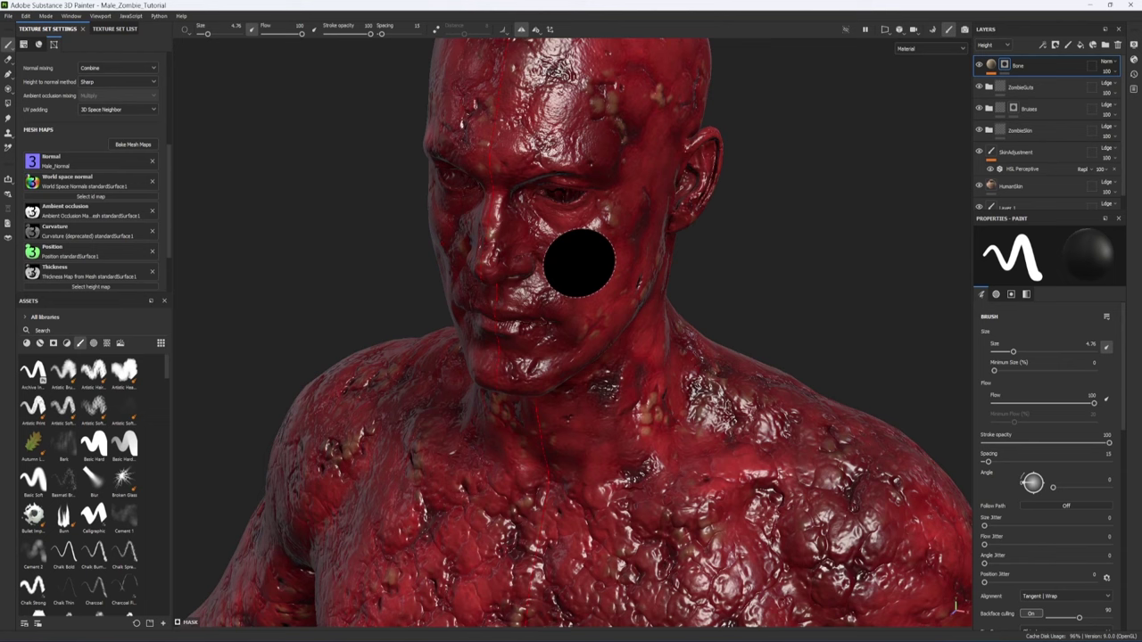
alt+middle_drag(612, 183, 600, 310)
Step: Search the brushes for "knife" and choose the softest of the Knife Painting brushes
click(54, 331)
text(knife)
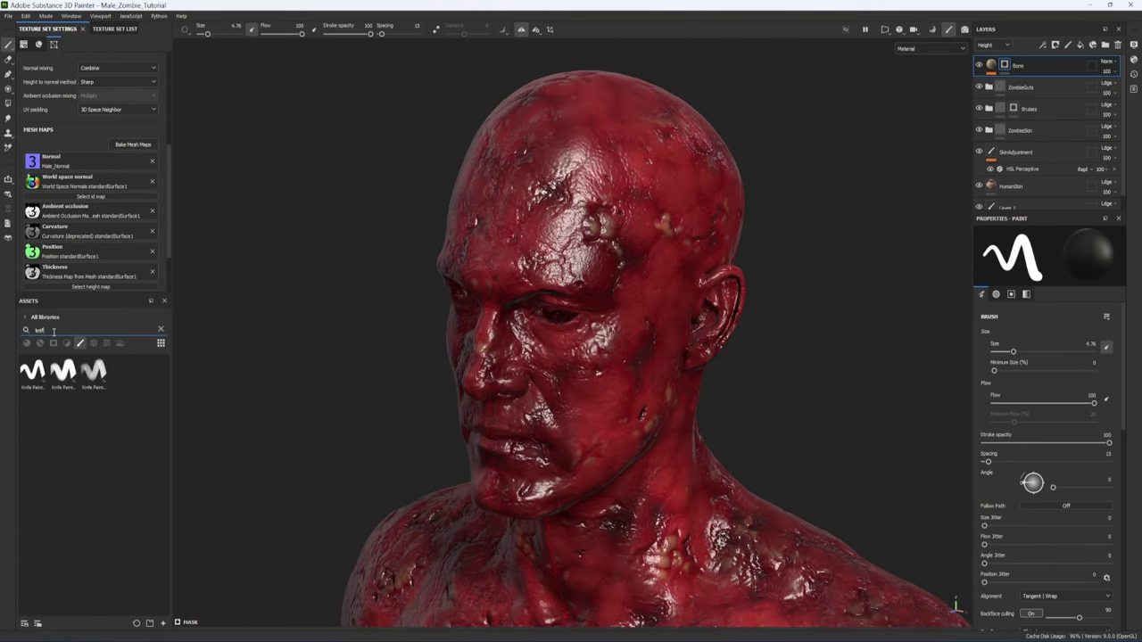
click(95, 370)
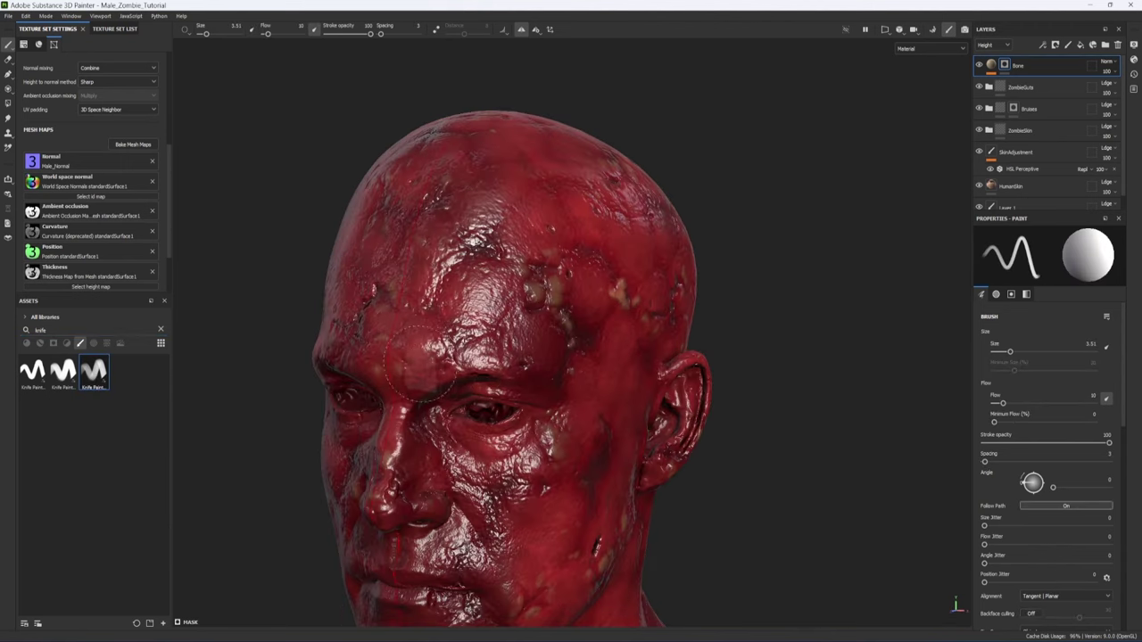
Step: Paint mirrored bone over the brow, around the eye sockets and along the cheekbones to the ears at brush size 5.51
mouse_move(412, 365)
mouse_down()
mouse_move(510, 360)
mouse_move(396, 352)
mouse_move(403, 315)
mouse_move(446, 332)
mouse_up()
alt+drag(446, 332, 402, 308)
mouse_move(468, 370)
mouse_down()
mouse_move(533, 373)
mouse_move(546, 428)
mouse_move(535, 469)
mouse_up()
alt+drag(535, 326, 558, 332)
mouse_move(560, 409)
mouse_down()
mouse_move(527, 475)
mouse_move(437, 478)
mouse_up()
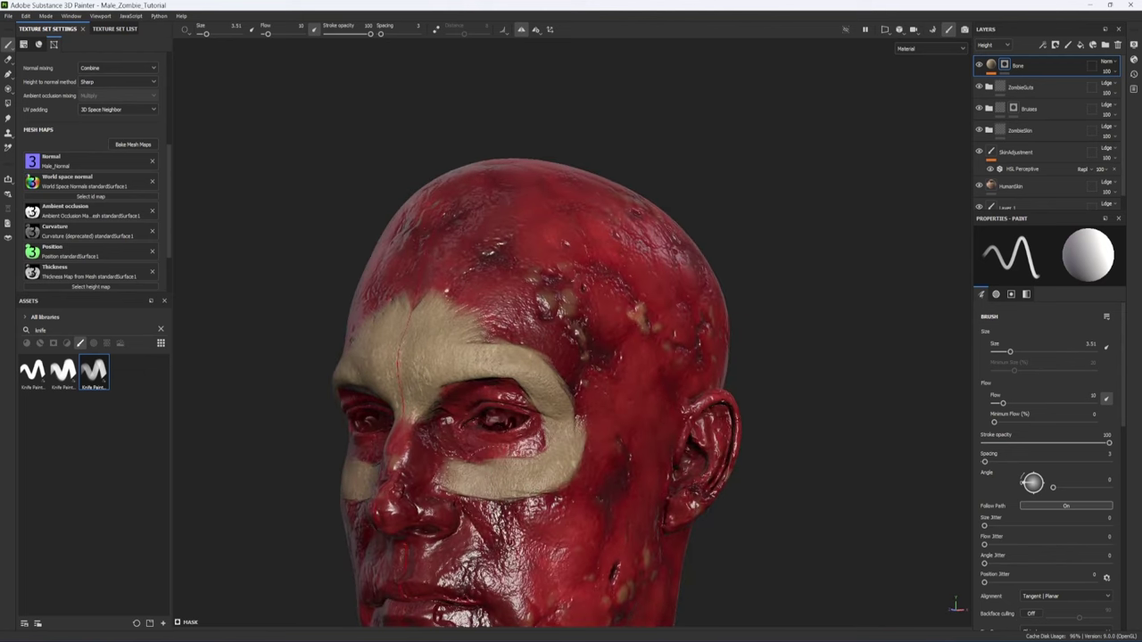
mouse_move(582, 453)
mouse_down()
mouse_move(635, 441)
mouse_move(616, 435)
mouse_up()
mouse_move(607, 442)
mouse_down()
mouse_move(687, 419)
mouse_move(713, 392)
mouse_up()
Step: Refine the bone edge around the eye sockets and nose bridge with a smaller brush, about 1.15 to 2.8
scroll(446, 357, up, 2)
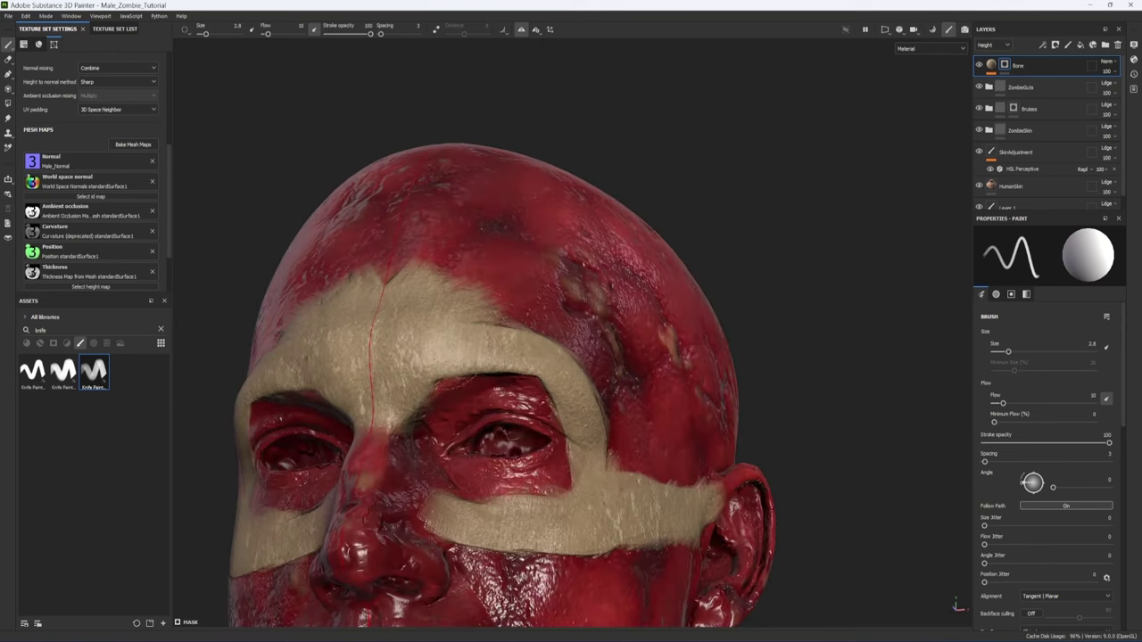
drag(437, 397, 526, 384)
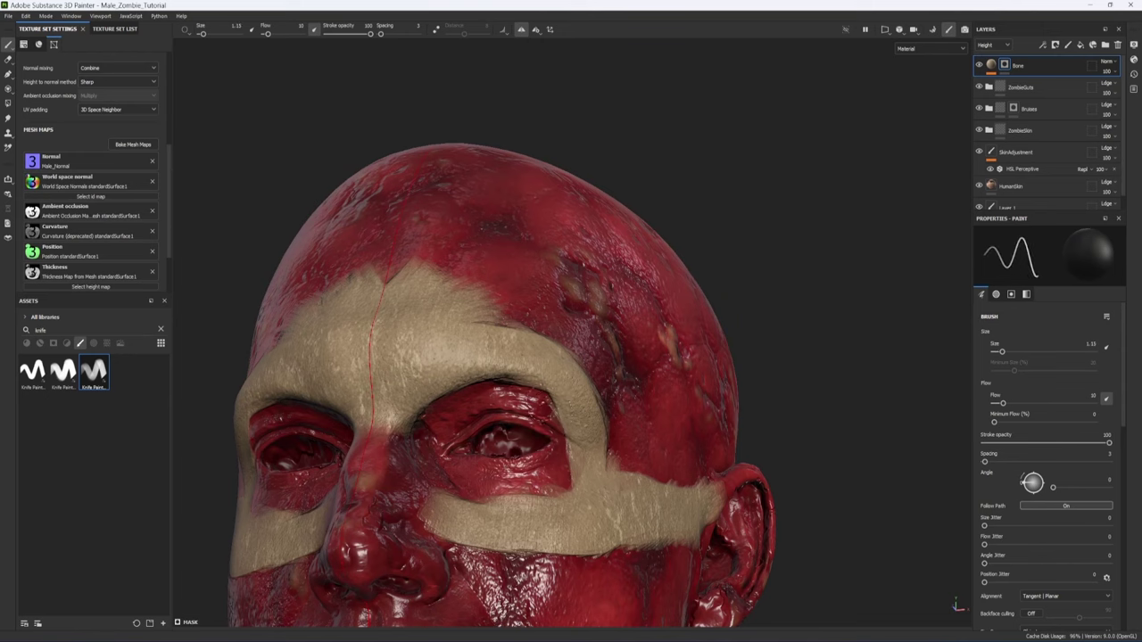
alt+drag(625, 384, 517, 446)
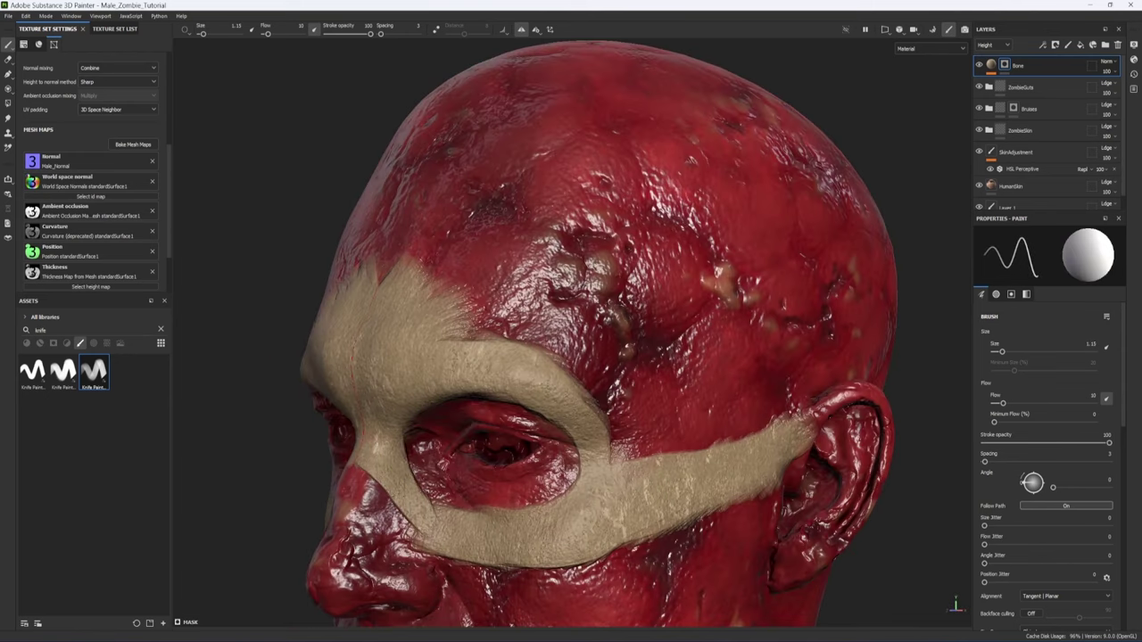
Step: Paint bone over the forehead, crown and back of the skull, adjusting the brush size along the way
ctrl+right_drag(401, 295, 424, 294)
drag(392, 294, 428, 205)
ctrl+right_drag(428, 205, 464, 205)
drag(446, 259, 526, 143)
mouse_move(624, 223)
alt+mouse_down()
mouse_move(616, 348)
mouse_move(402, 294)
alt+mouse_up()
drag(696, 160, 749, 347)
alt+drag(312, 294, 427, 293)
drag(526, 276, 647, 562)
alt+drag(660, 499, 500, 384)
Step: Erase the lower edge of the bone behind the ear and above the neck at brush size 5.17
key(x)
drag(741, 357, 669, 382)
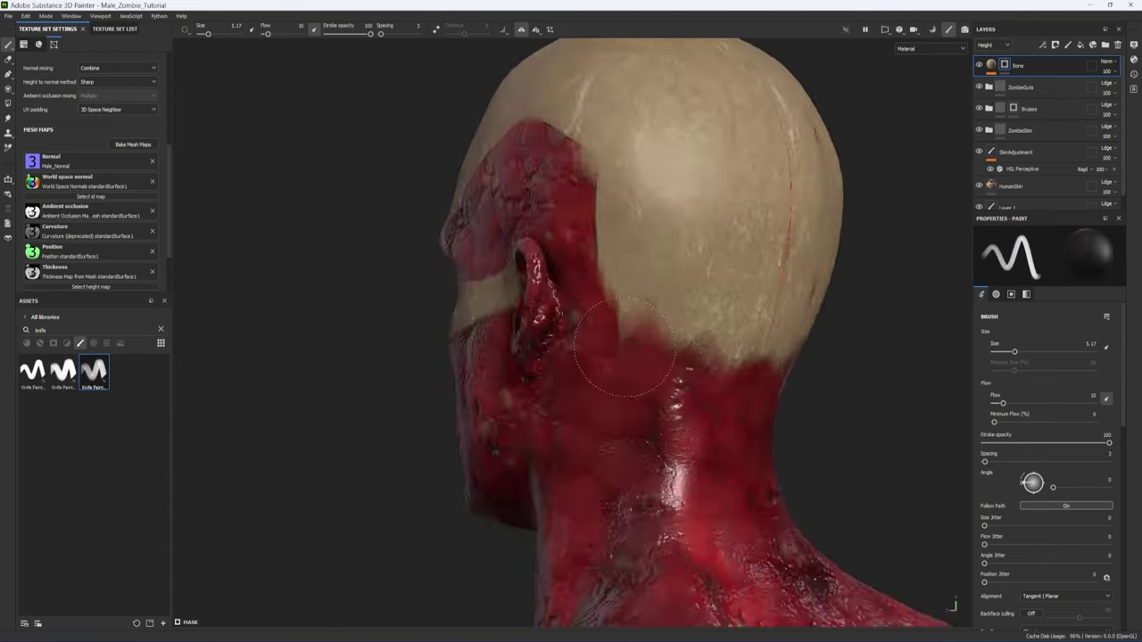
key(x)
alt+drag(536, 384, 714, 384)
Step: Touch up the skull's bone outline by alternately adding and erasing bone around the temple and cheekbone
ctrl+right_drag(410, 214, 393, 214)
mouse_move(393, 214)
mouse_down()
mouse_move(356, 223)
mouse_move(392, 205)
mouse_up()
key(x)
mouse_move(429, 165)
mouse_down()
mouse_move(553, 147)
mouse_move(473, 277)
mouse_move(553, 281)
mouse_up()
key(x)
key(x)
mouse_move(294, 362)
mouse_down()
mouse_move(272, 326)
mouse_move(384, 352)
mouse_move(397, 339)
mouse_up()
key(x)
Step: Paint mirrored bone along the jawline and both collarbones at brush size 5.51
mouse_move(555, 369)
alt+right_down()
mouse_move(470, 460)
mouse_move(557, 419)
alt+right_up()
alt+middle_drag(464, 580, 631, 418)
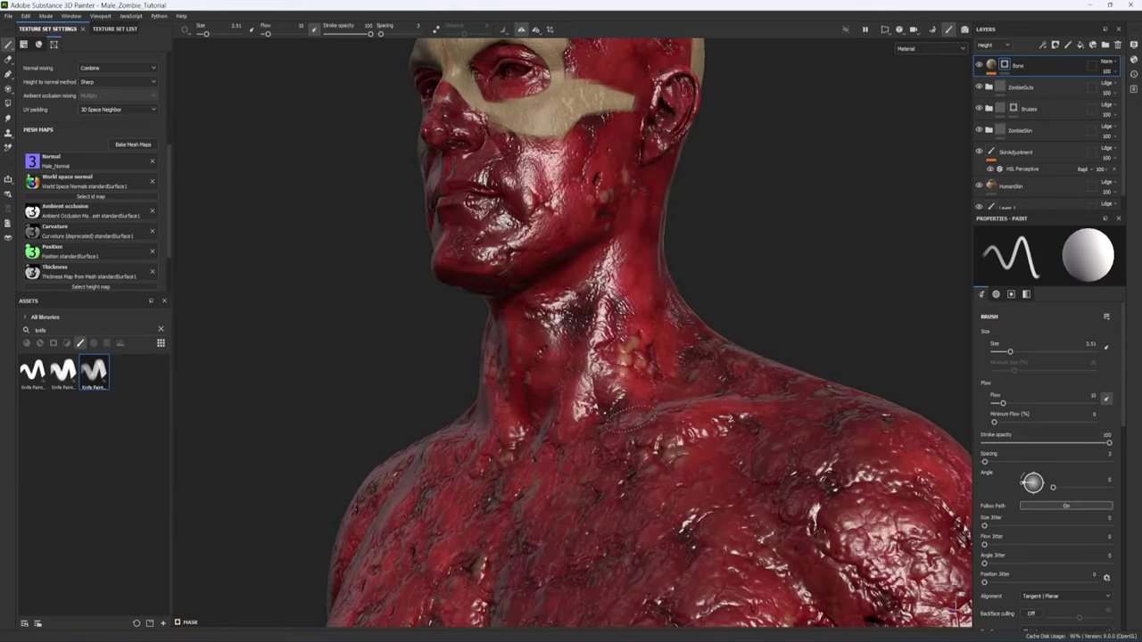
mouse_move(470, 257)
mouse_down()
mouse_move(525, 264)
mouse_move(450, 279)
mouse_up()
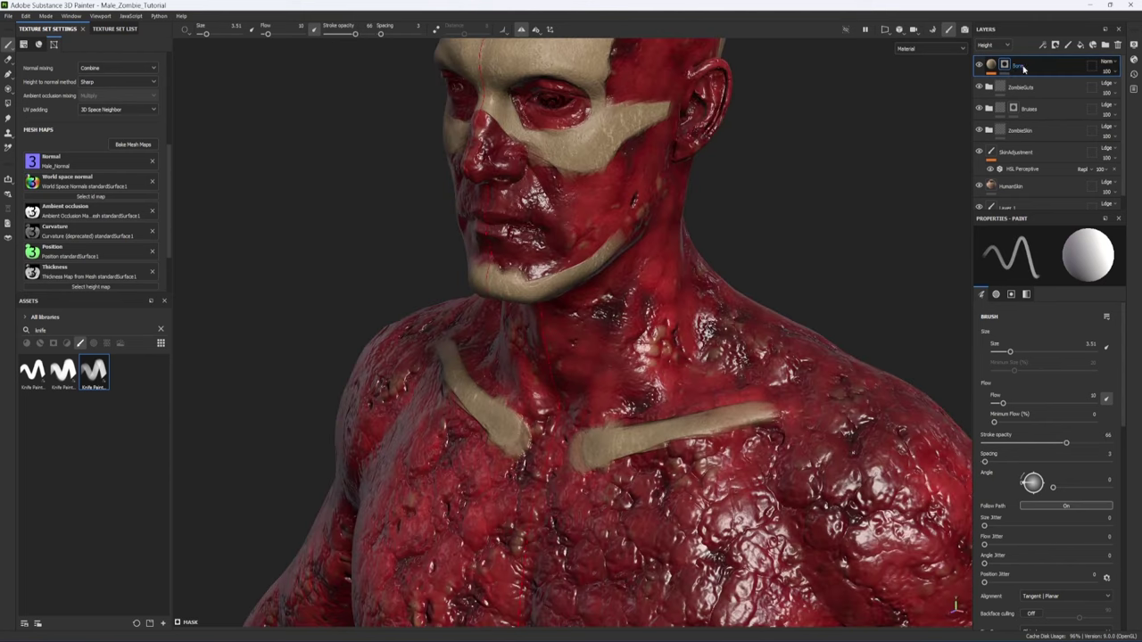
Step: Add a Blur filter to the Bone layer's mask and give it a low blur intensity
click(1042, 45)
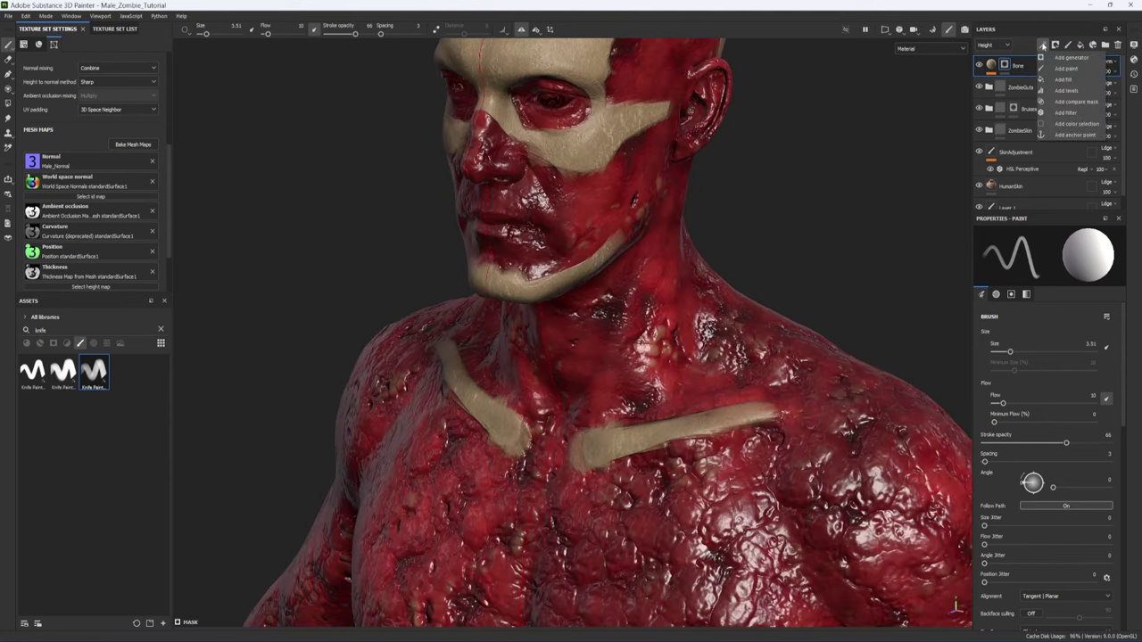
click(1069, 112)
click(1044, 258)
click(1074, 371)
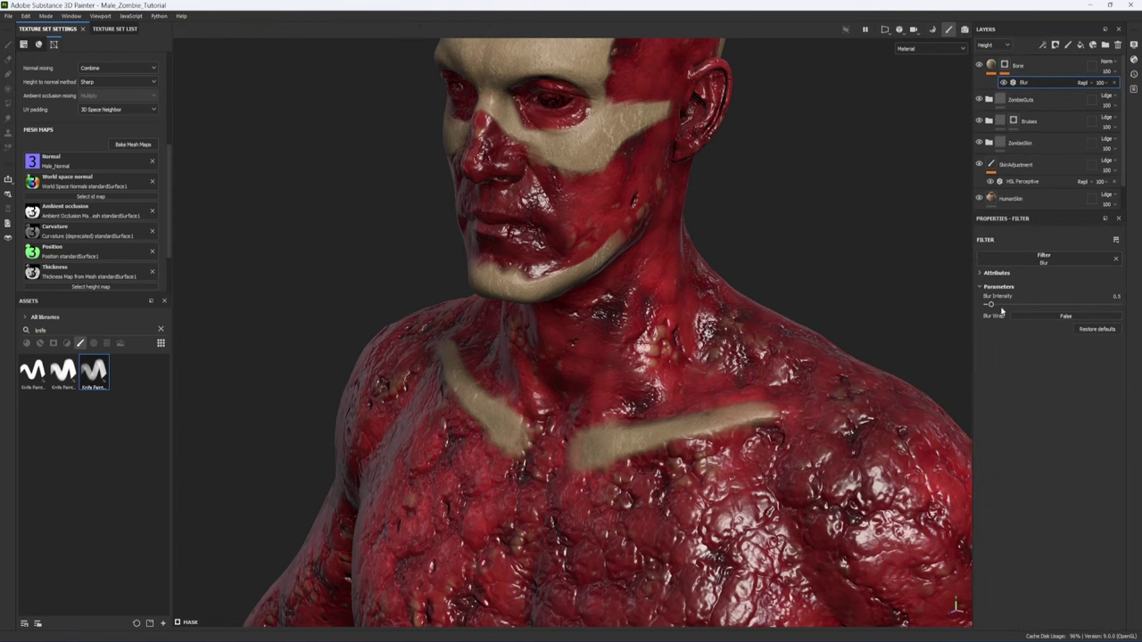
drag(996, 305, 999, 305)
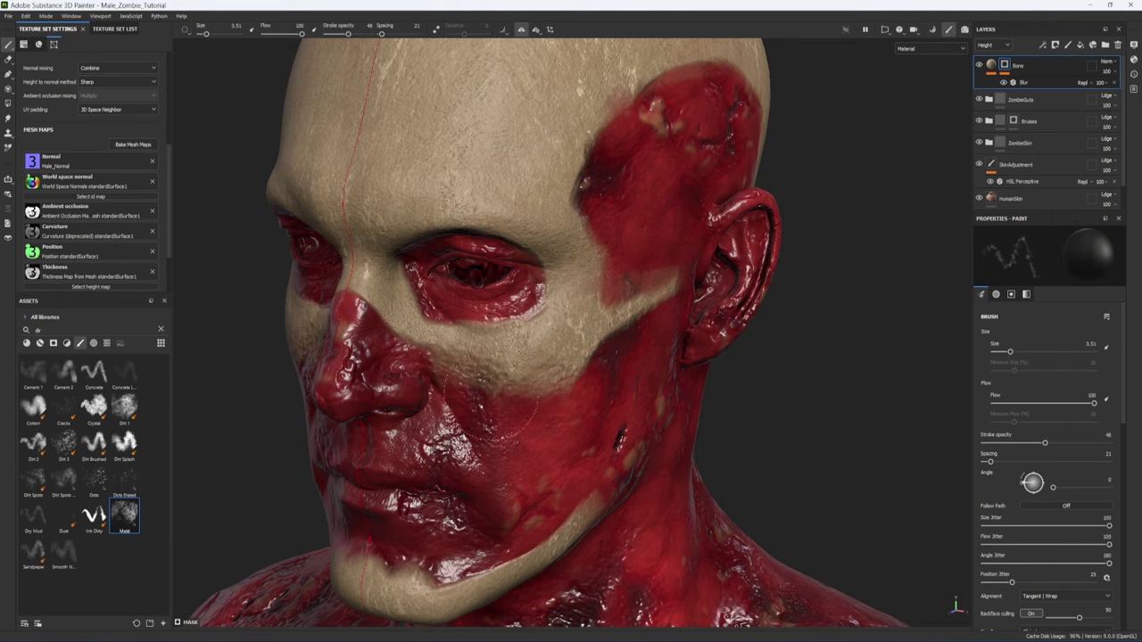
Step: Paint speckled bone along the temple's upper edge with the Mold brush at size 5.51 and stroke opacity 48
key(x)
alt+drag(556, 377, 473, 366)
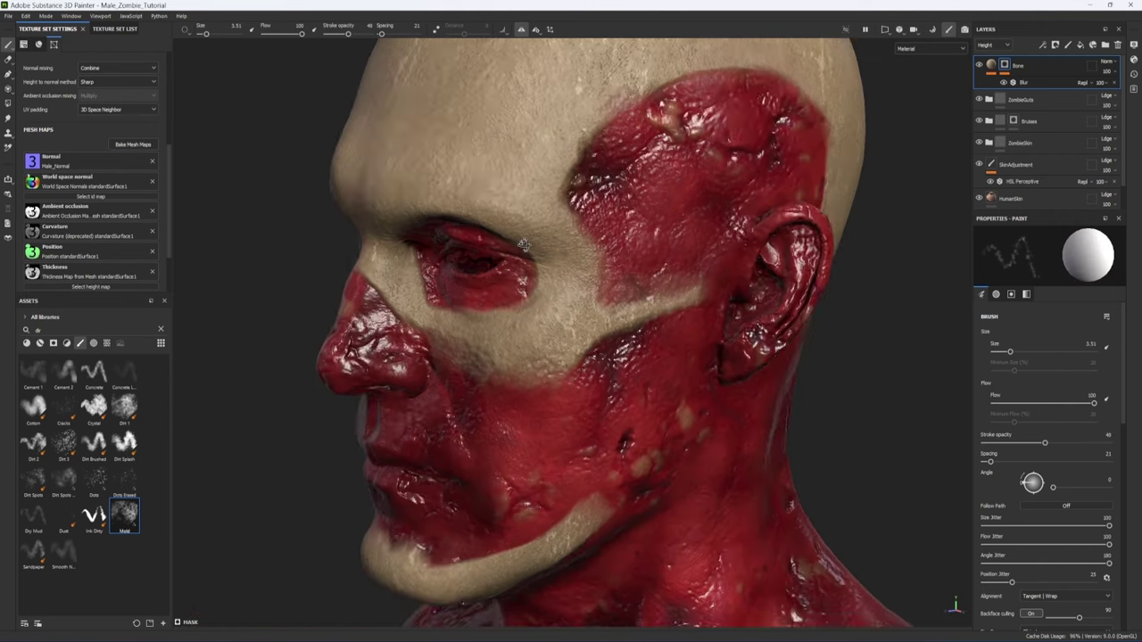
mouse_move(583, 239)
mouse_down()
mouse_move(629, 133)
mouse_move(750, 94)
mouse_move(700, 120)
mouse_up()
alt+middle_drag(700, 121, 683, 187)
alt+drag(753, 199, 656, 194)
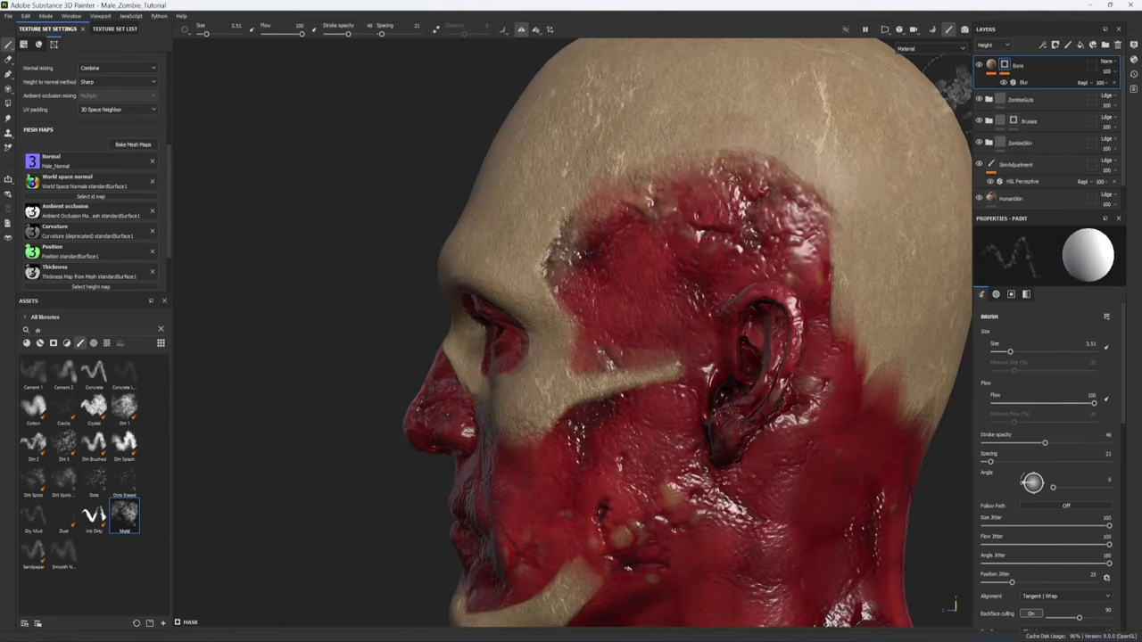
Step: Break up the bone edge around the temple and above the ear with the Mold brush, adjusting its size and opacity
drag(801, 183, 812, 276)
ctrl+drag(718, 168, 754, 168)
mouse_move(754, 161)
ctrl+right_down()
mouse_move(785, 156)
mouse_move(746, 149)
ctrl+right_up()
mouse_move(790, 205)
mouse_down()
mouse_move(808, 236)
mouse_move(714, 236)
mouse_up()
drag(731, 330, 812, 410)
alt+drag(348, 228, 487, 228)
scroll(491, 234, down, 4)
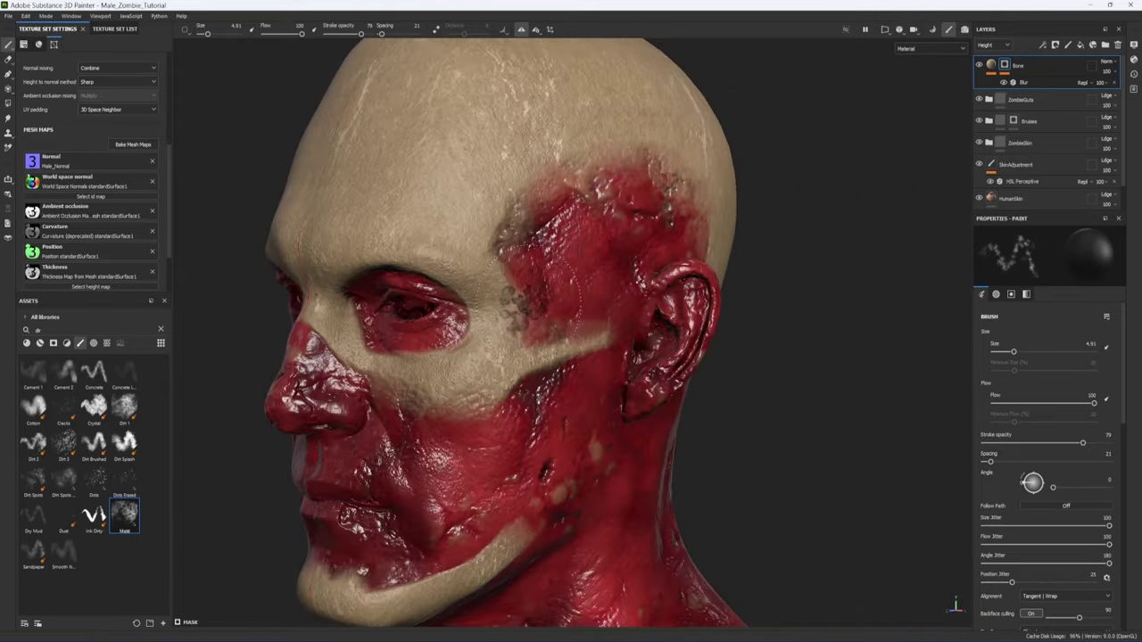
Step: Roughen the jawbone's edge with black using the Mold brush at size 4.91 and stroke opacity 79
scroll(428, 434, up, 3)
drag(431, 436, 509, 427)
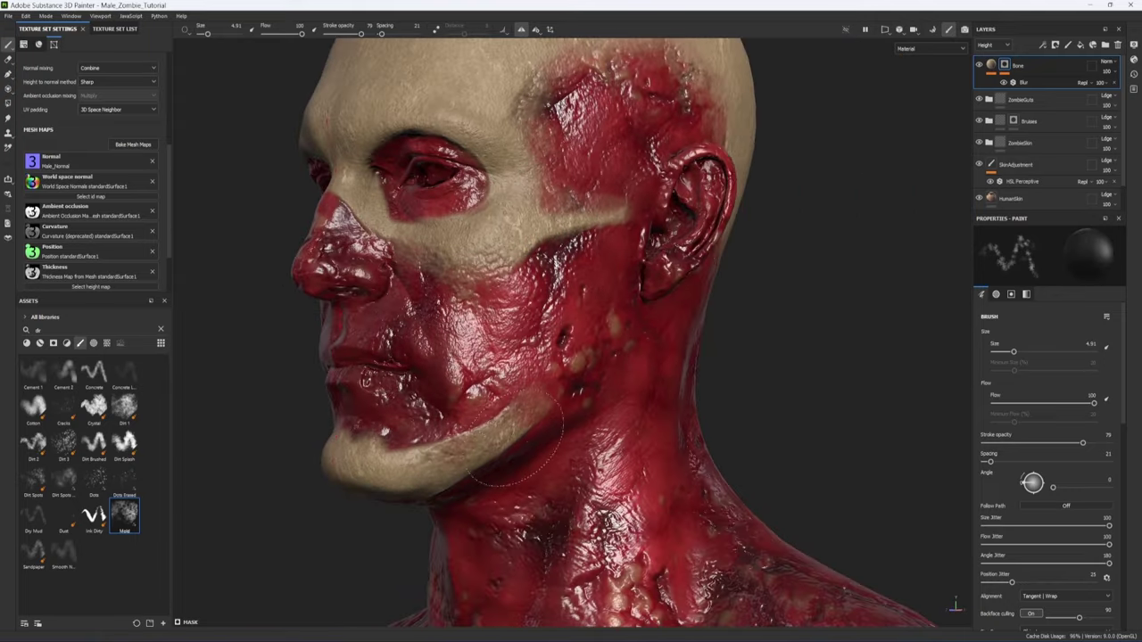
mouse_move(398, 433)
alt+mouse_down()
mouse_move(540, 411)
mouse_move(714, 428)
mouse_move(589, 433)
alt+mouse_up()
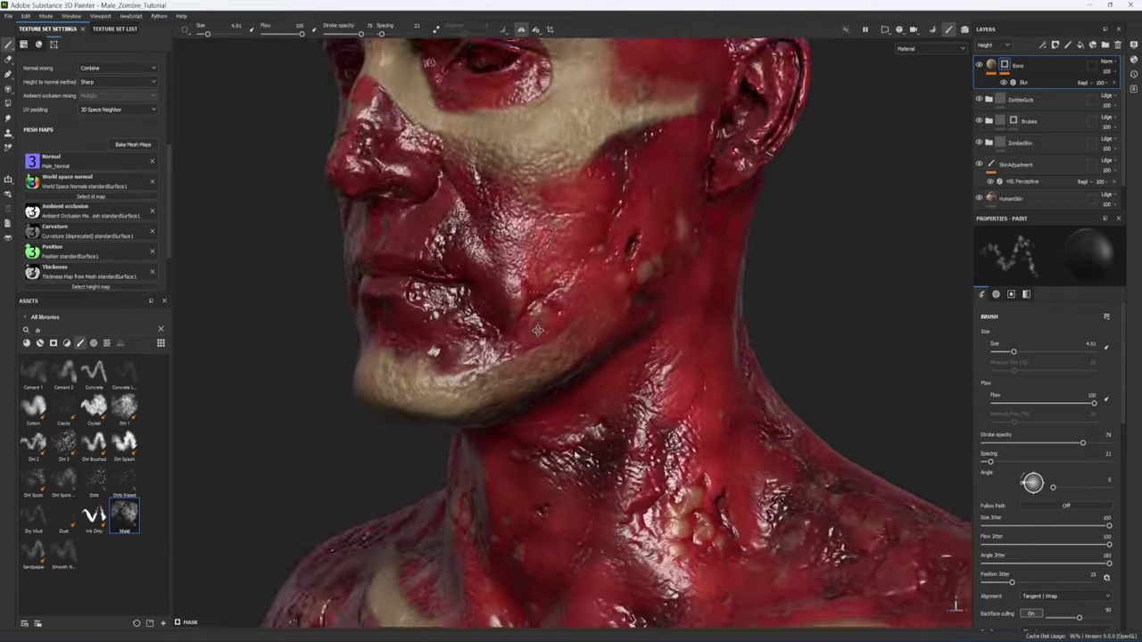
Step: Erode the collarbone patches with the Mold brush at size about 7.94 and stroke opacity 100
alt+middle_drag(652, 536, 584, 259)
ctrl+right_drag(756, 359, 769, 360)
ctrl+drag(769, 353, 895, 336)
alt+drag(895, 336, 955, 375)
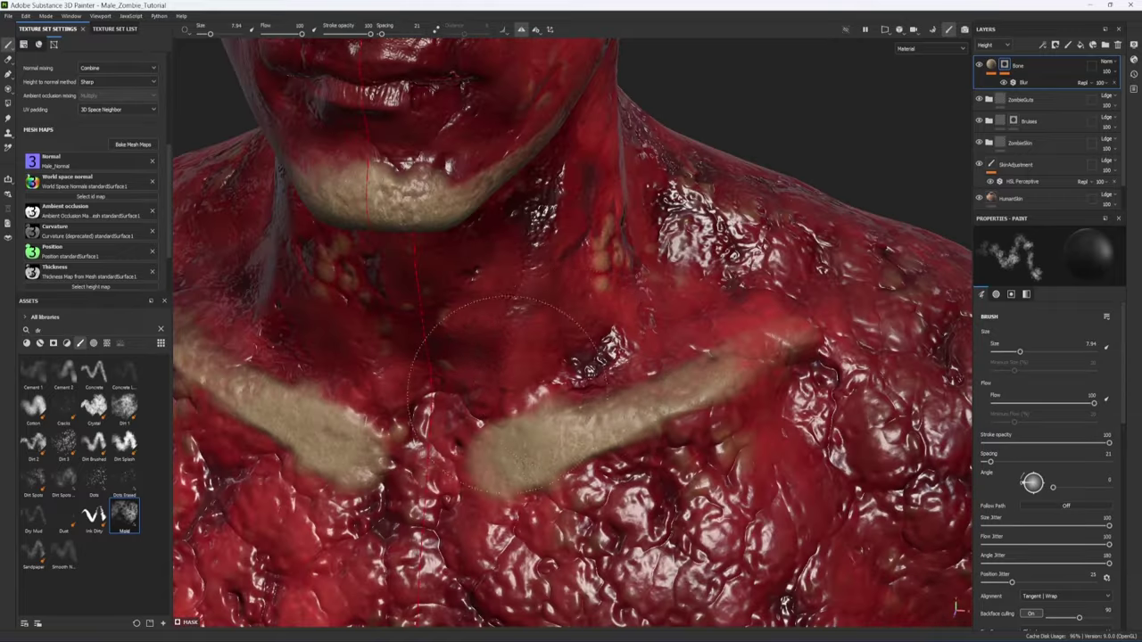
ctrl+right_drag(522, 455, 421, 452)
alt+drag(500, 464, 392, 446)
Step: Thin out the bone around the temple and the side of the skull with the Mold brush at size 10.22 and stroke opacity 40
alt+middle_drag(571, 107, 598, 362)
mouse_move(598, 362)
alt+mouse_down()
mouse_move(732, 267)
mouse_move(665, 217)
mouse_move(482, 306)
mouse_move(624, 271)
alt+mouse_up()
scroll(665, 217, down, 3)
scroll(624, 271, up, 3)
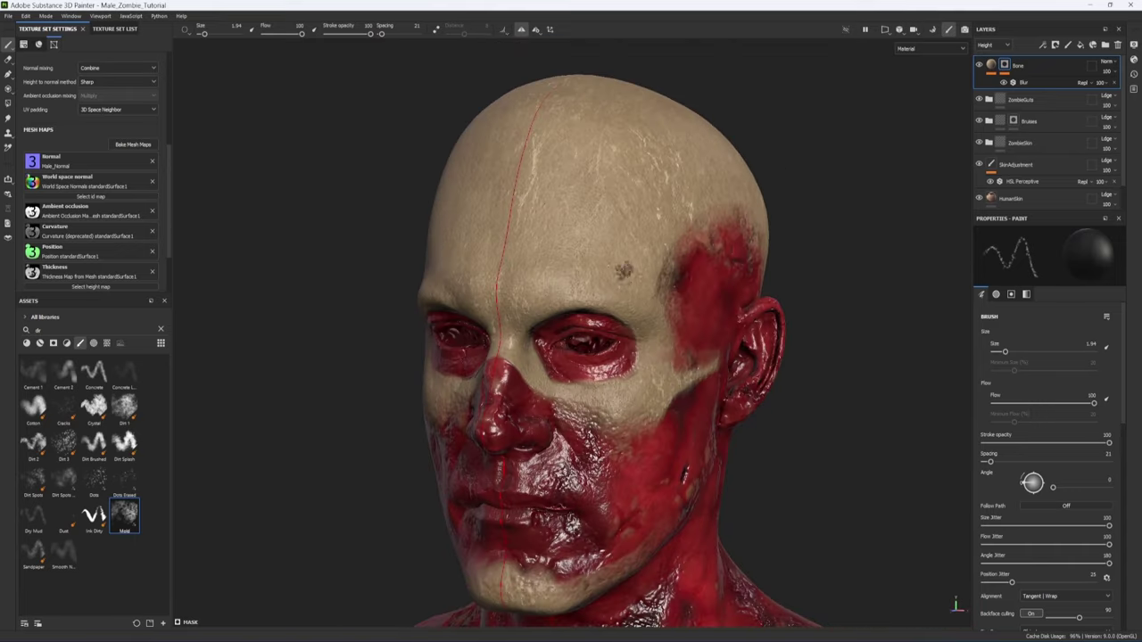
ctrl+right_drag(379, 122, 415, 122)
drag(369, 33, 357, 36)
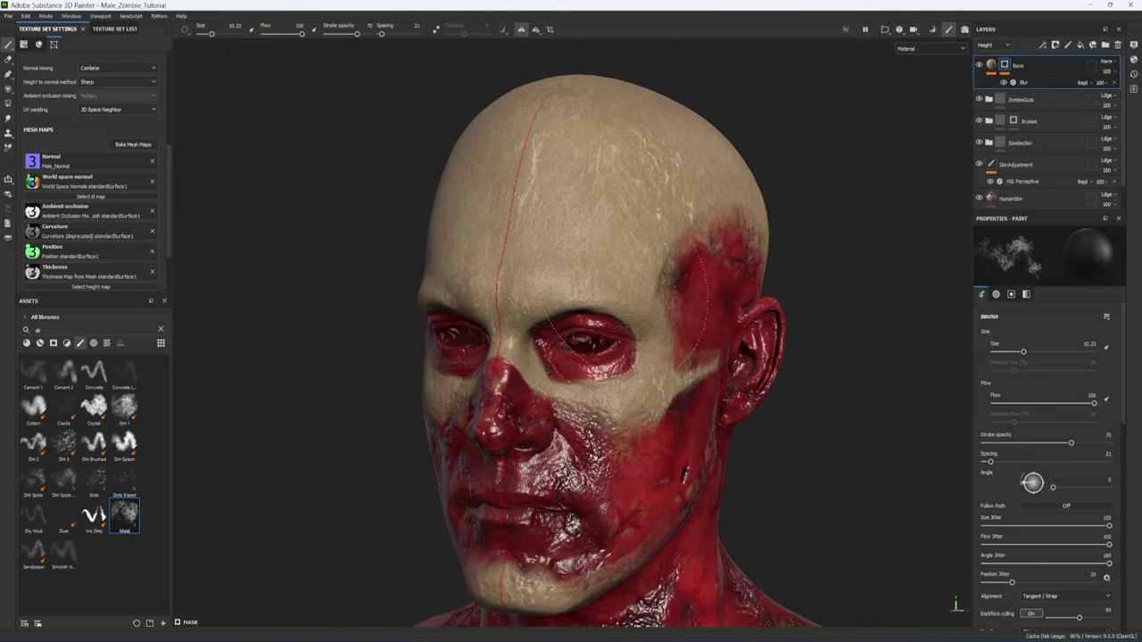
alt+drag(632, 420, 509, 410)
mouse_move(709, 207)
mouse_down()
mouse_move(812, 214)
mouse_move(598, 230)
mouse_move(699, 205)
mouse_move(759, 381)
mouse_move(669, 370)
mouse_up()
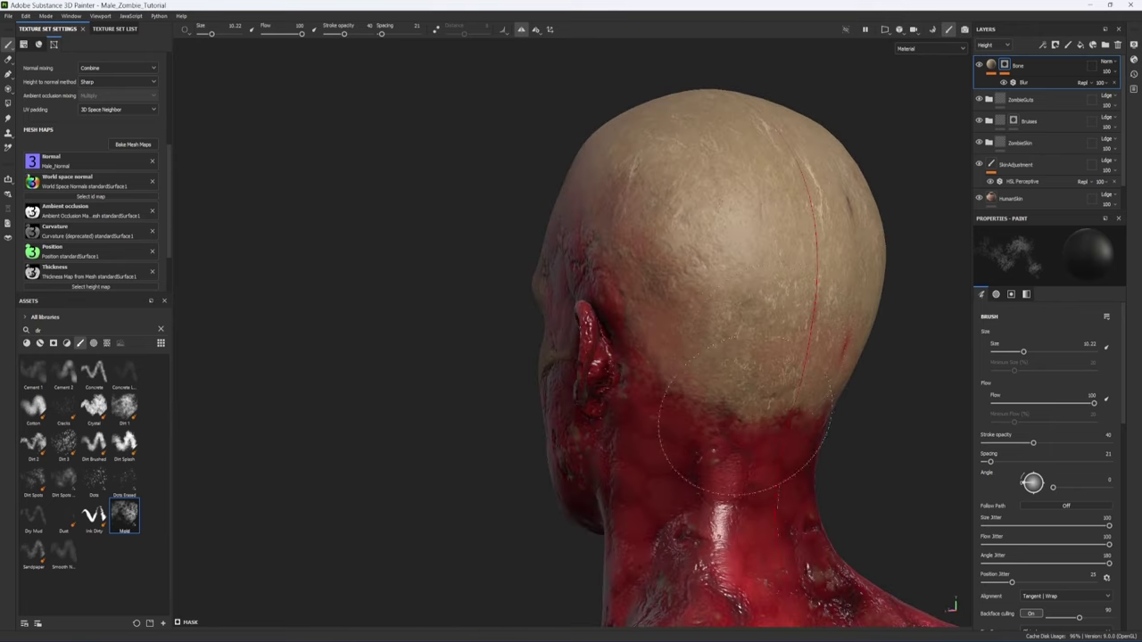
Step: Set the Mold brush to size 7.28 and stroke opacity 100, and examine the bone areas across head, chest and ribs
mouse_move(655, 410)
alt+mouse_down()
mouse_move(553, 375)
mouse_move(407, 258)
mouse_move(353, 232)
alt+mouse_up()
scroll(526, 267, down, 3)
alt+middle_drag(535, 357, 527, 205)
alt+middle_drag(589, 615, 572, 375)
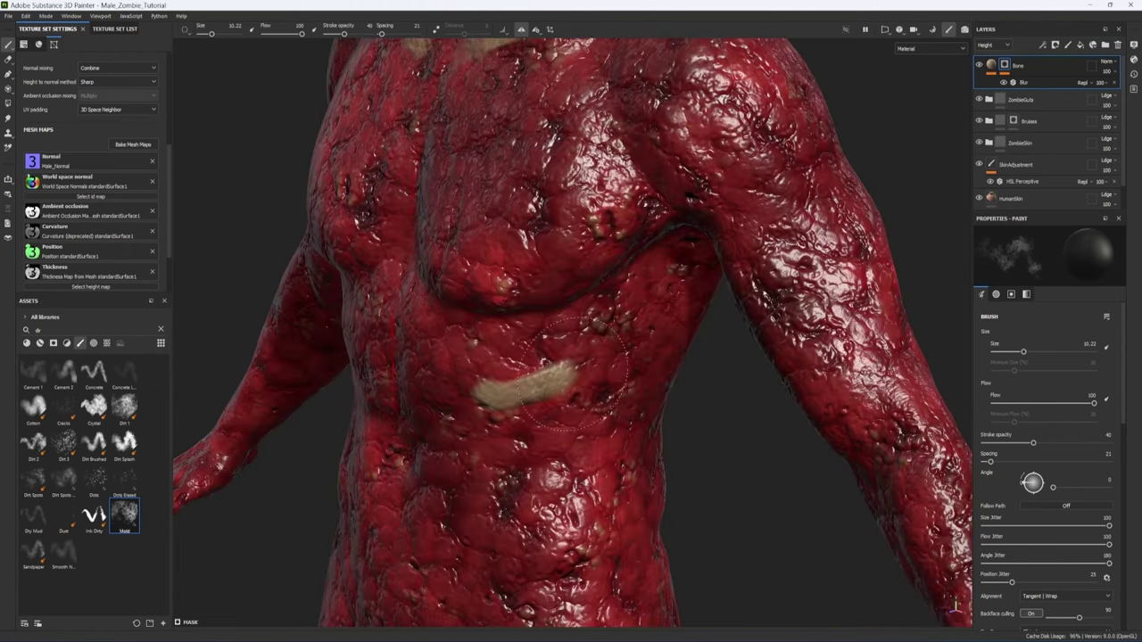
click(366, 33)
scroll(670, 357, down, 4)
alt+middle_drag(625, 197, 670, 334)
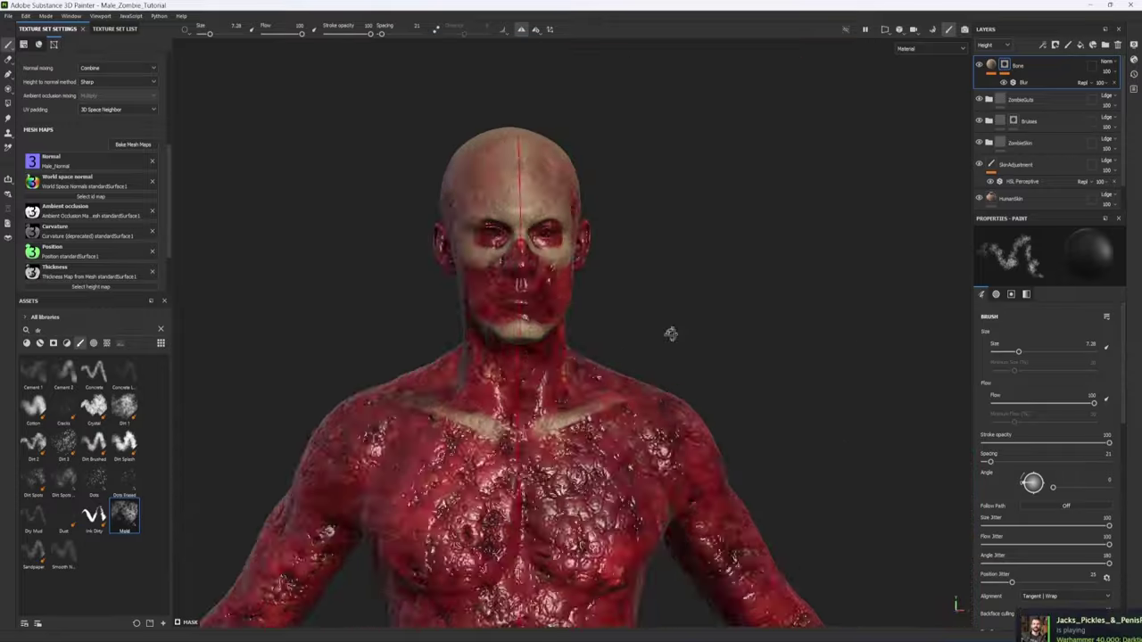
alt+drag(760, 334, 690, 326)
scroll(691, 327, up, 2)
shift+right_drag(691, 326, 603, 309)
alt+drag(603, 307, 630, 319)
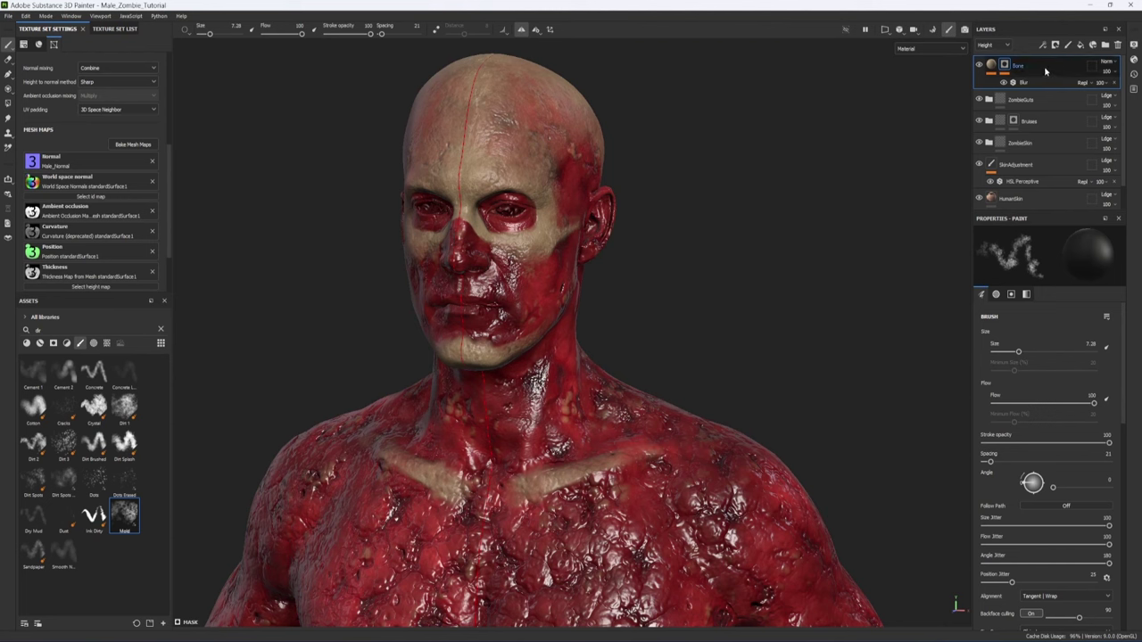
Step: Group the Bone layer and the ZombieGuts folder in a new folder named ZombieUnderlayer and give that folder a black mask
click(1104, 45)
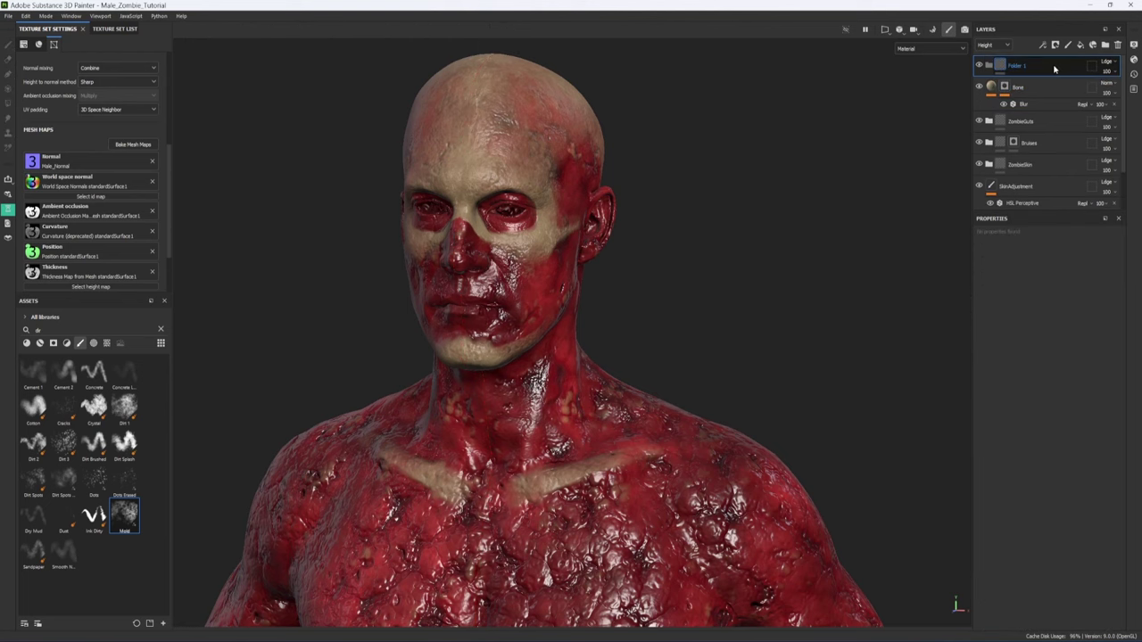
click(1004, 87)
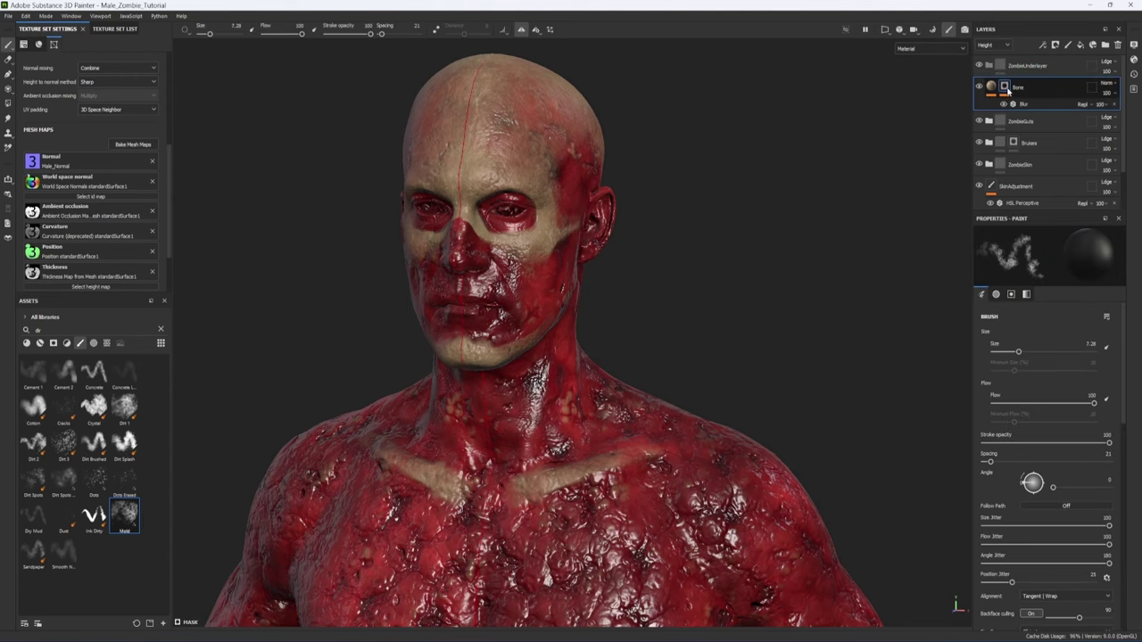
ctrl+click(1052, 127)
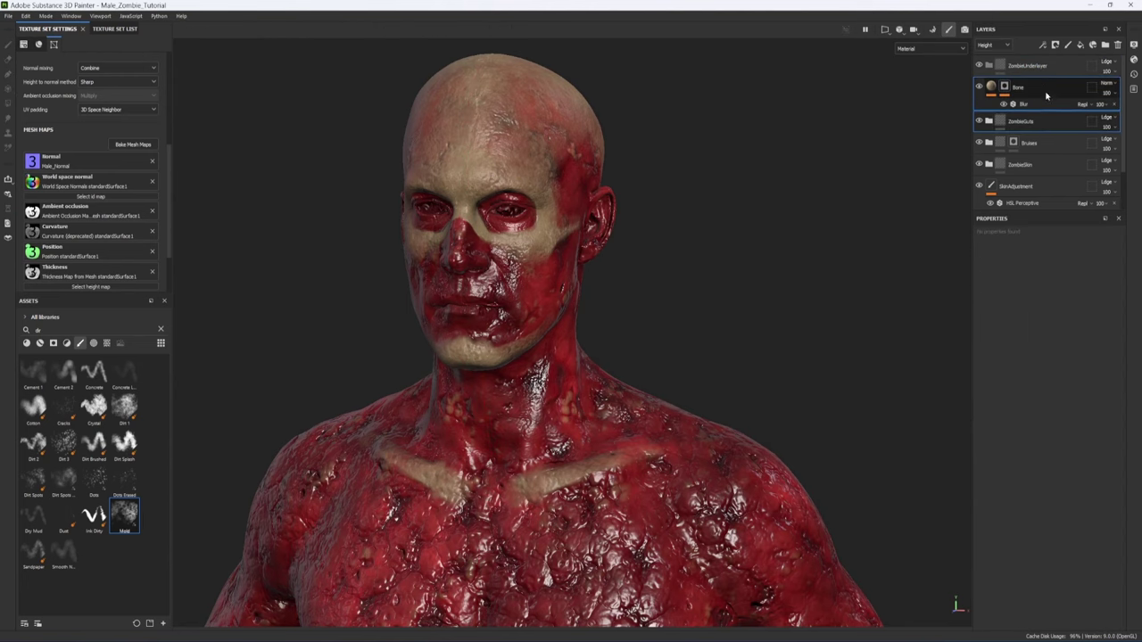
ctrl+click(1033, 66)
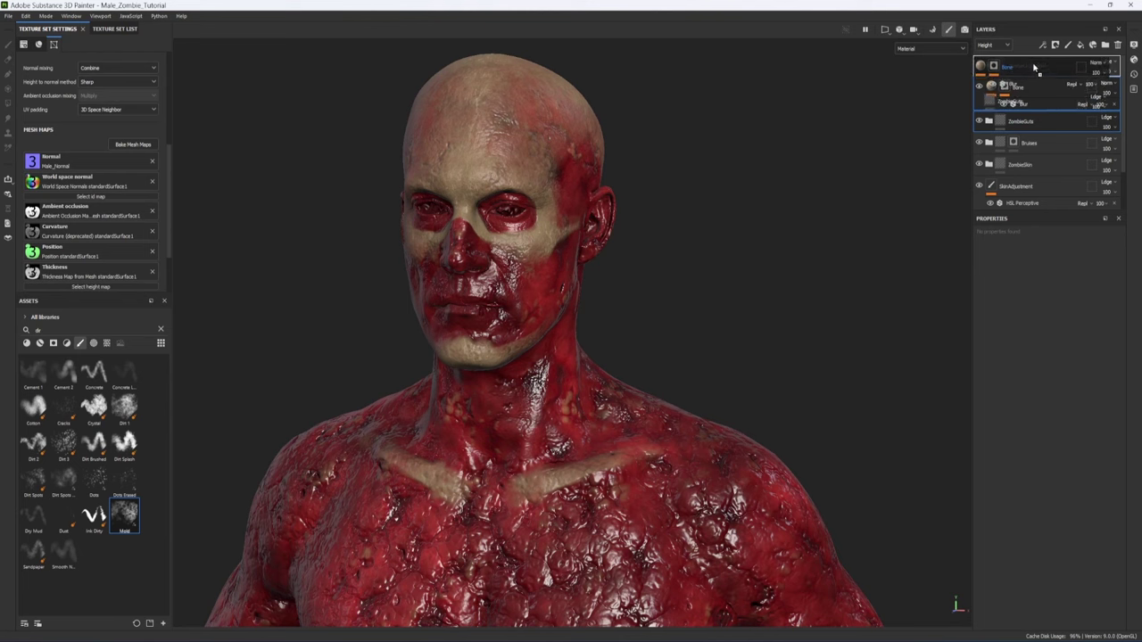
drag(1035, 65, 1026, 66)
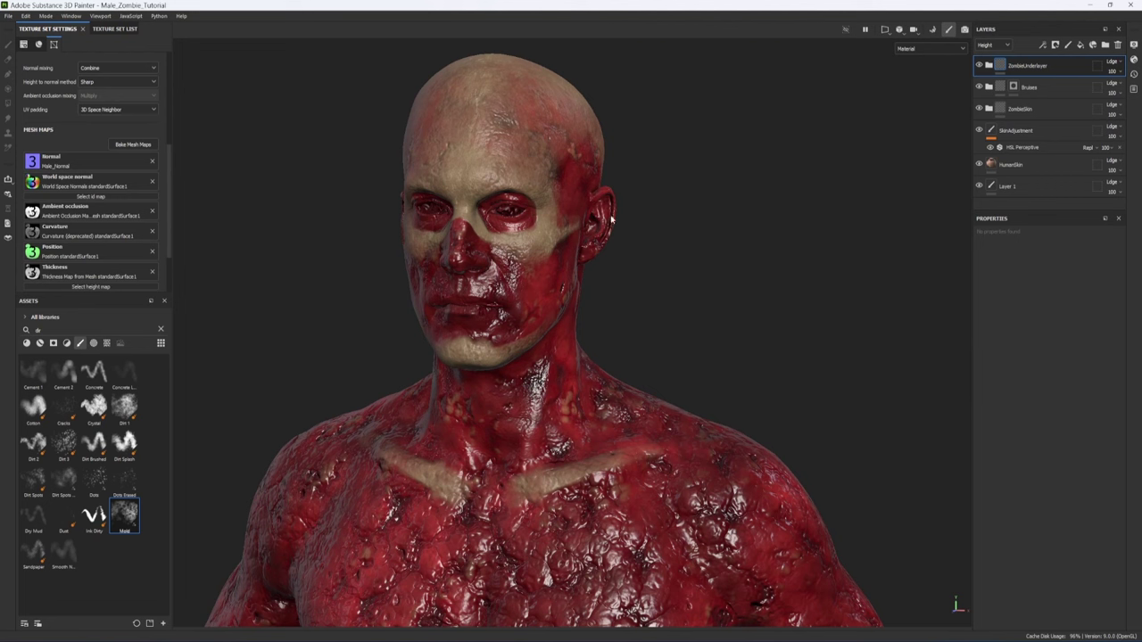
click(1055, 46)
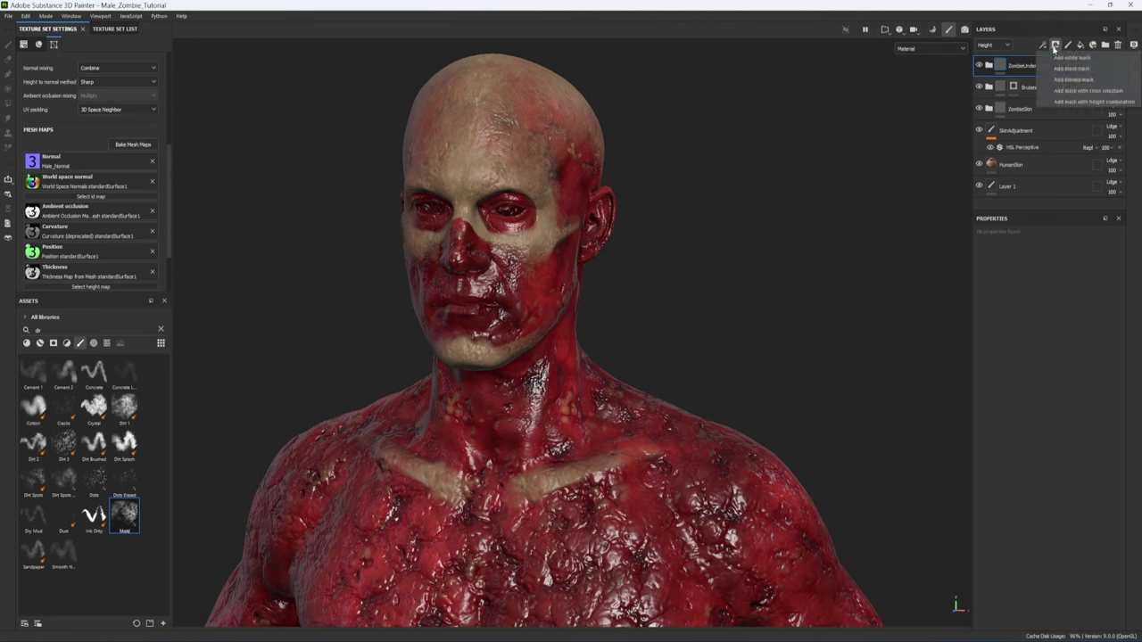
click(1061, 71)
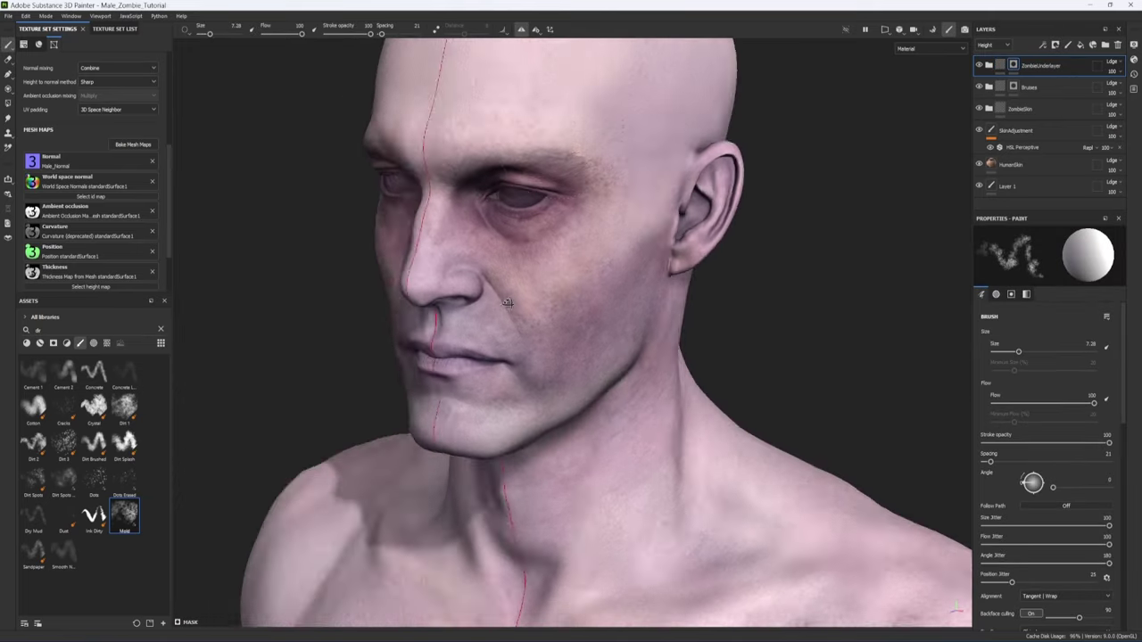
Step: Try revealing the ZombieUnderlayer over the temple, cheek and jaw by painting its mask with the Mold brush
alt+drag(625, 143, 571, 143)
mouse_move(553, 148)
mouse_down()
mouse_move(575, 133)
mouse_move(589, 96)
mouse_move(607, 213)
mouse_up()
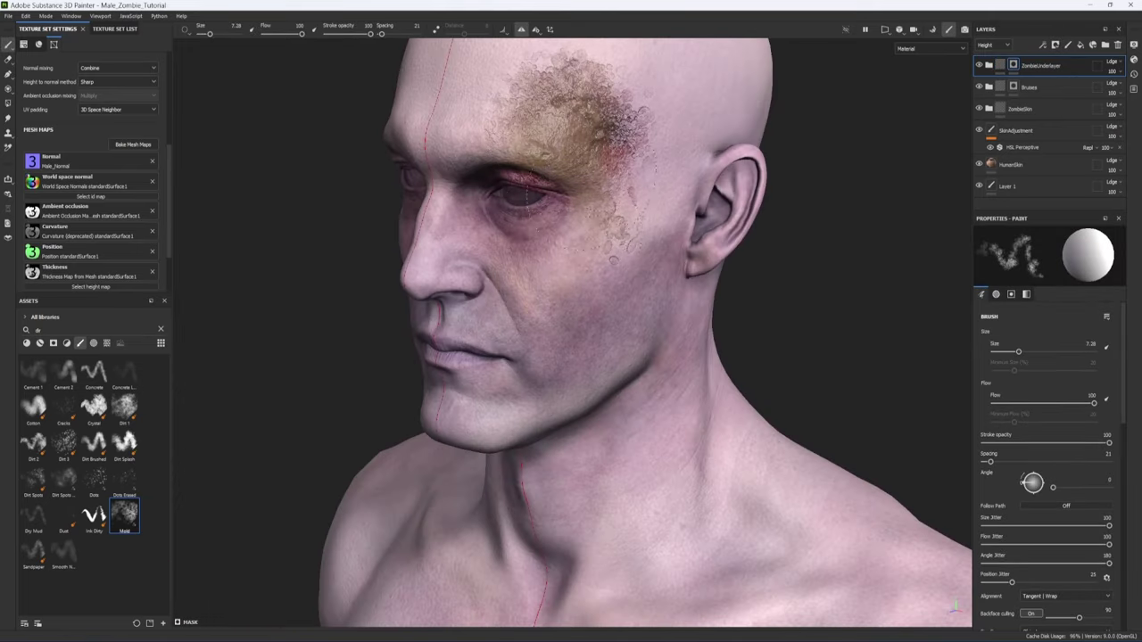
ctrl+right_drag(575, 225, 636, 225)
mouse_move(607, 94)
mouse_down()
mouse_move(548, 107)
mouse_move(504, 99)
mouse_move(576, 366)
mouse_up()
mouse_move(575, 365)
alt+mouse_down()
mouse_move(625, 330)
mouse_move(571, 348)
alt+mouse_up()
mouse_move(589, 344)
mouse_down()
mouse_move(616, 460)
mouse_move(665, 393)
mouse_move(656, 482)
mouse_up()
alt+drag(624, 415, 679, 406)
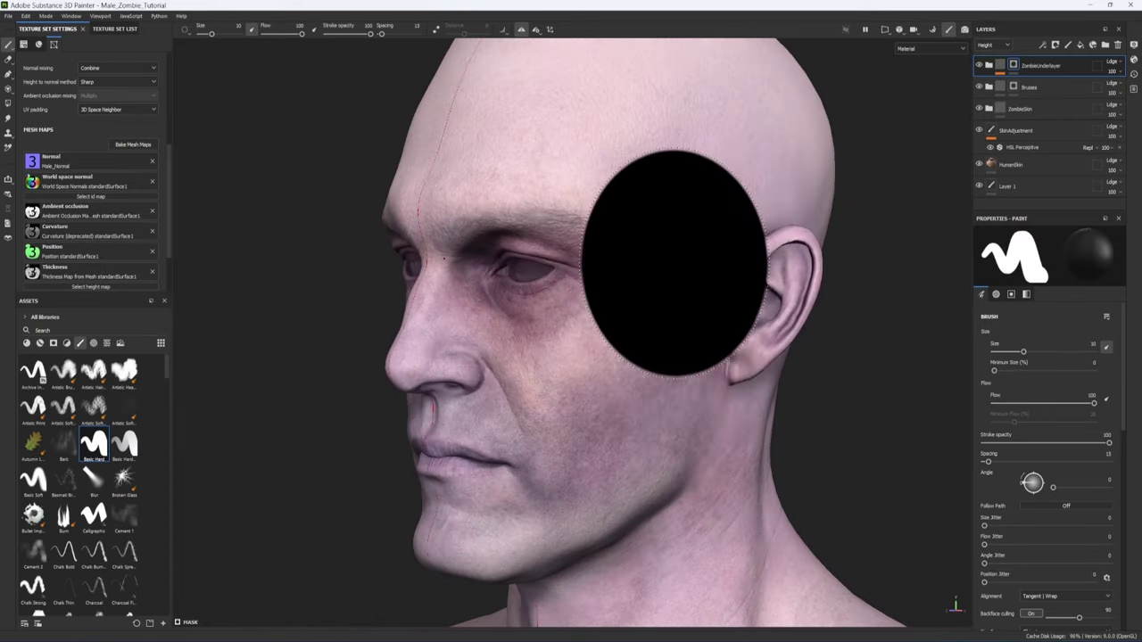
Step: Turn off symmetry, search the alphas for "frog" and load the first Skin Frog alpha into the Basic Hard brush
alt+drag(564, 230, 612, 293)
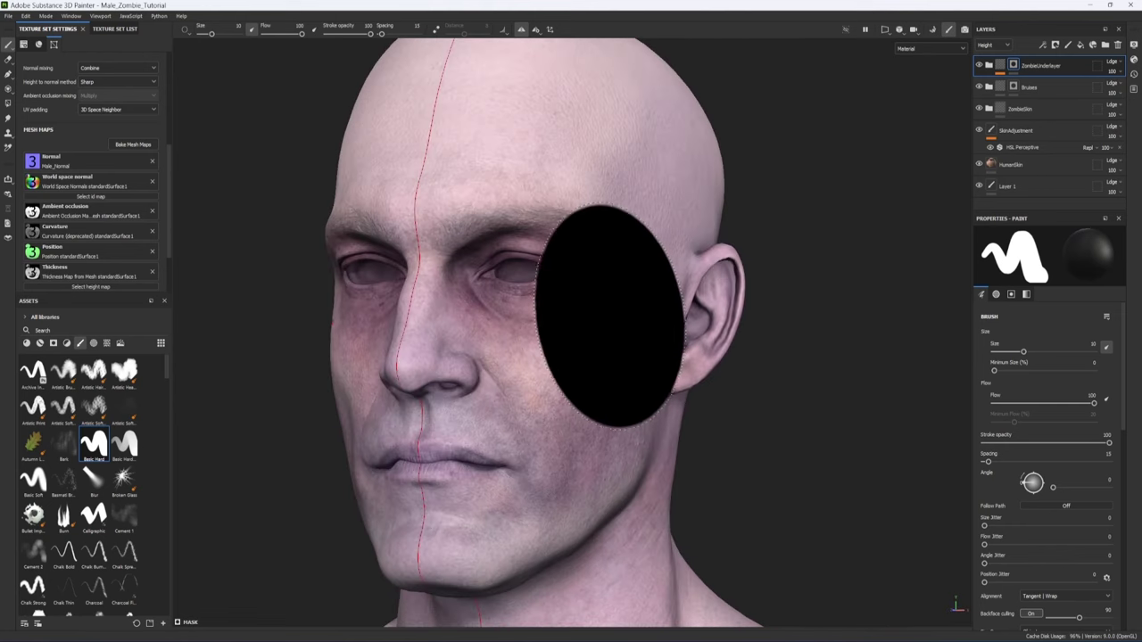
click(522, 31)
click(94, 344)
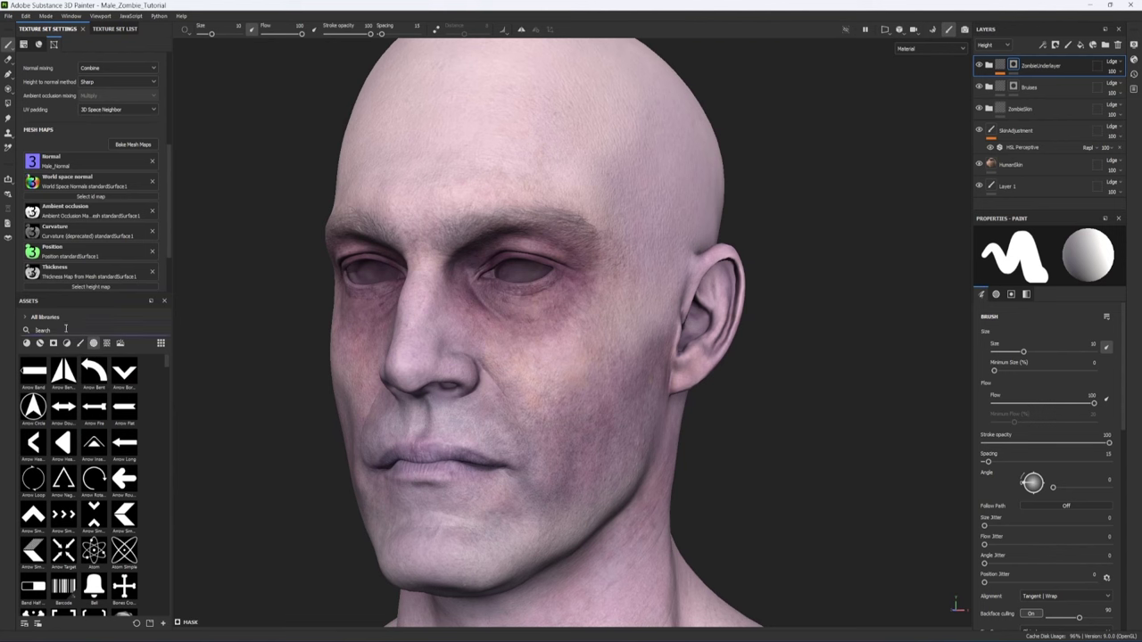
click(65, 329)
text(frog)
click(63, 370)
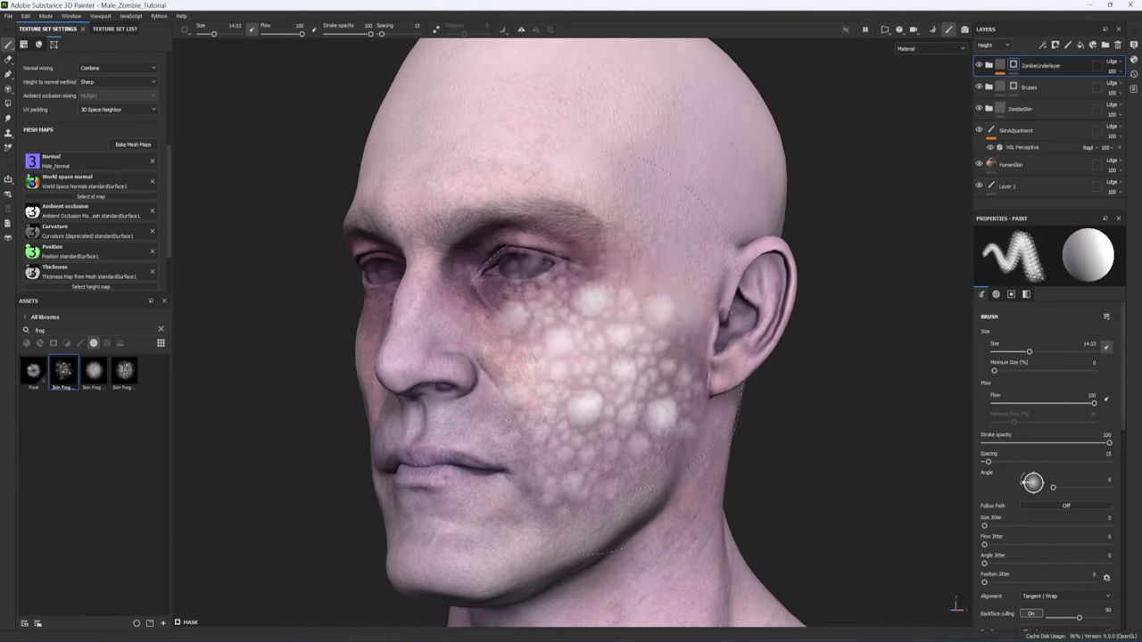
Step: Try stamping and erasing frog-skin wounds over the eye, cheek, jaw and neck with the brush at sizes 14.03 and 17.51
click(631, 304)
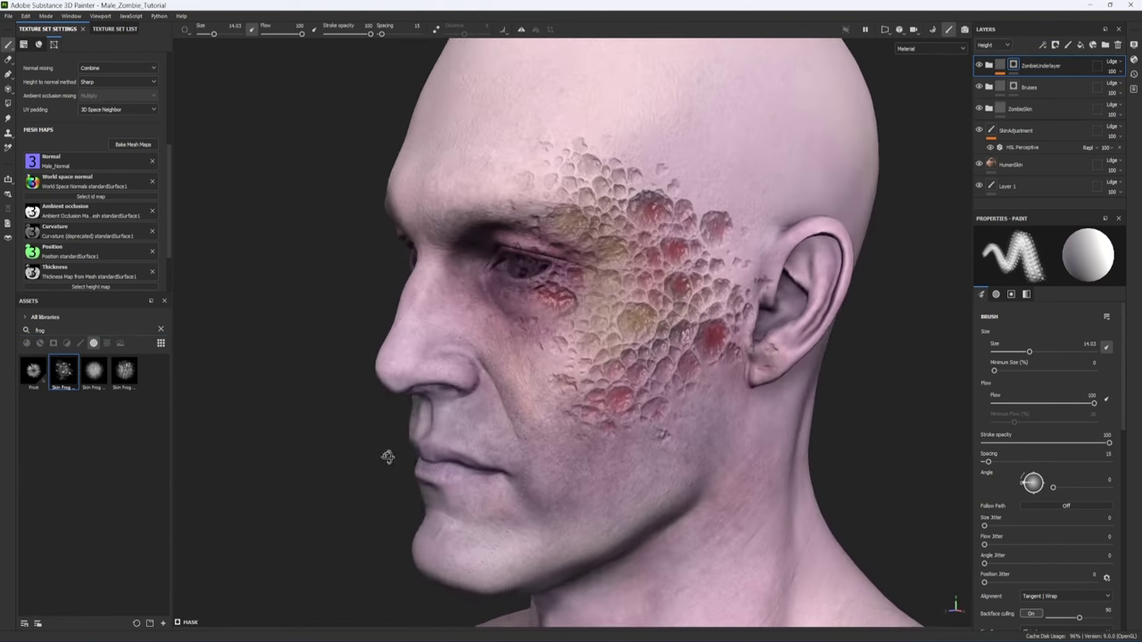
drag(544, 481, 696, 295)
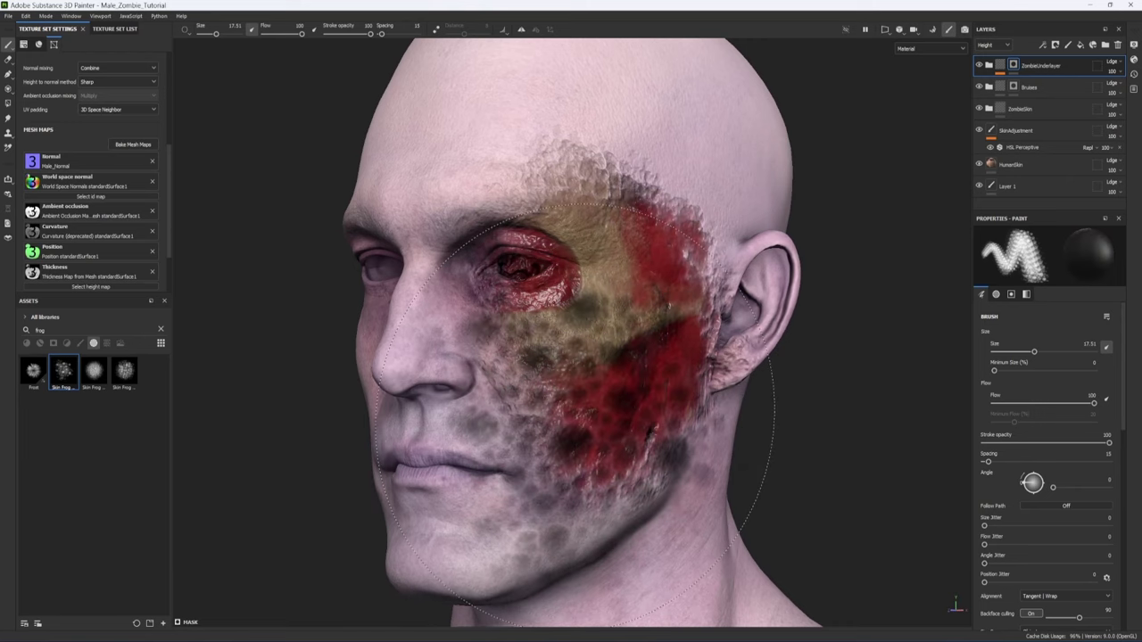
alt+drag(575, 417, 516, 482)
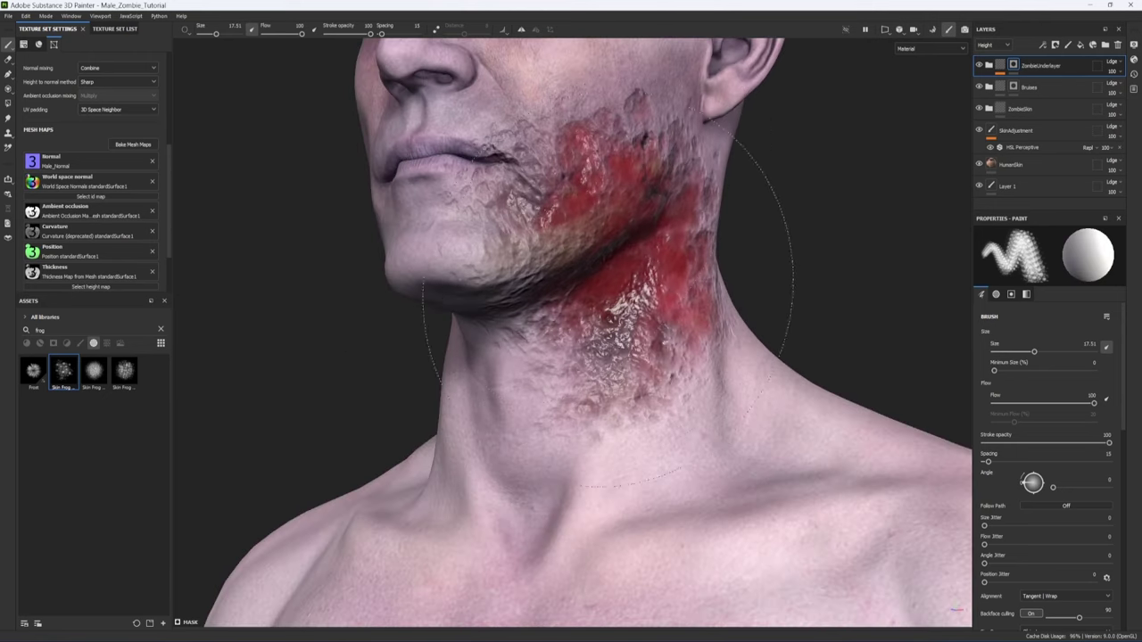
mouse_move(608, 302)
alt+mouse_down()
mouse_move(407, 334)
mouse_move(509, 355)
mouse_move(453, 351)
alt+mouse_up()
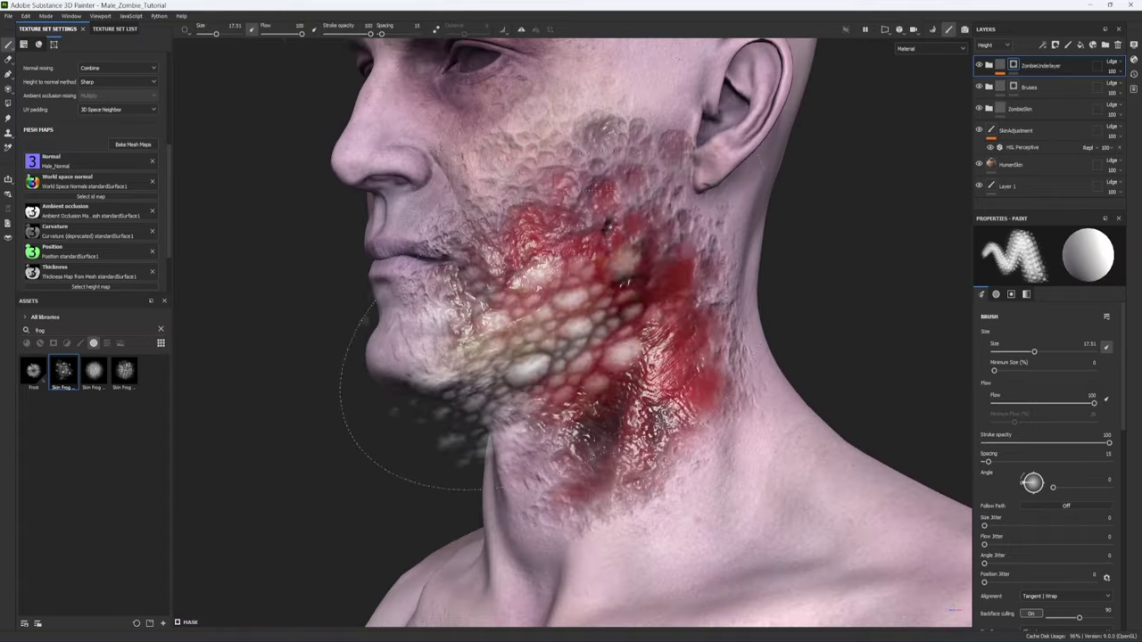
alt+drag(542, 374, 565, 380)
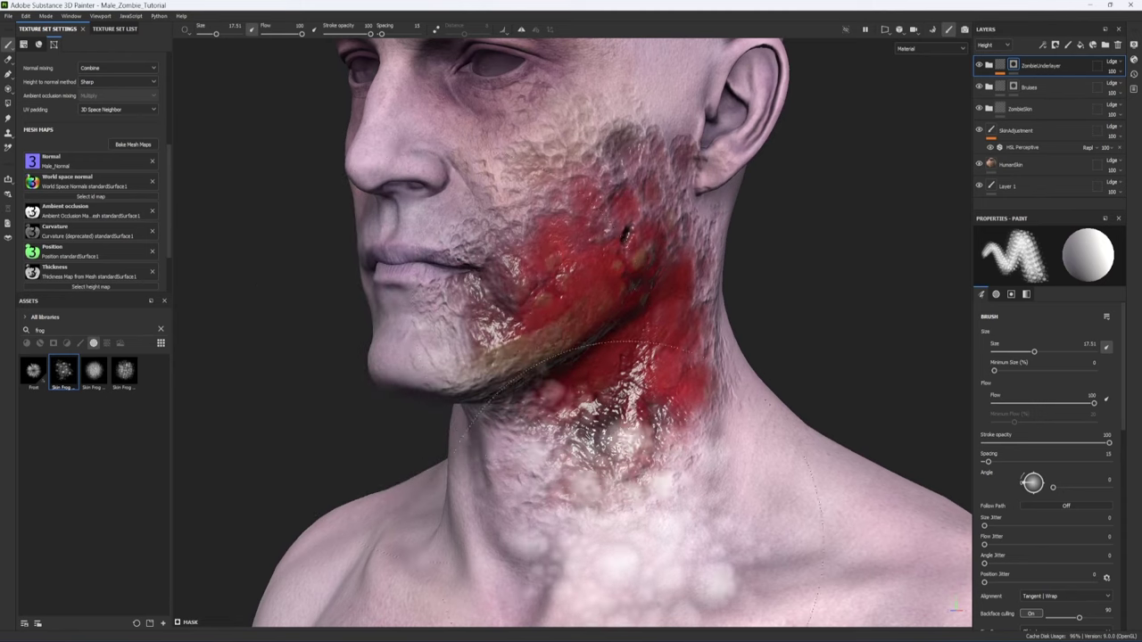
alt+middle_drag(529, 482, 520, 375)
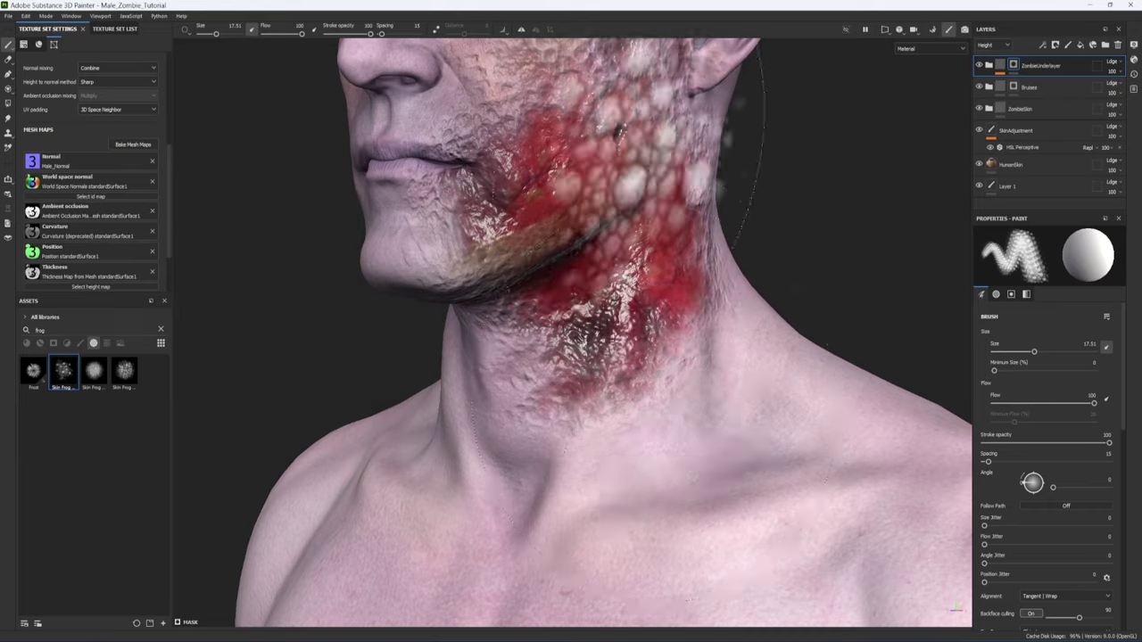
alt+drag(660, 281, 741, 241)
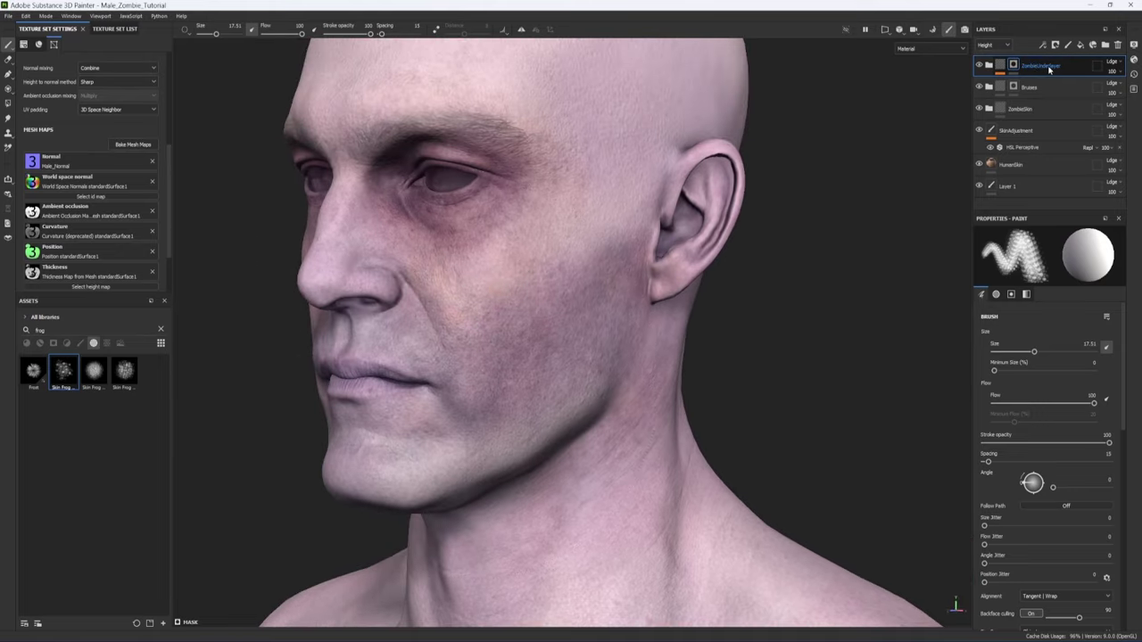
Step: Add a paint effect and an anchor point named ZombieUnderlayer mask to the ZombieUnderlayer folder's mask
click(1043, 45)
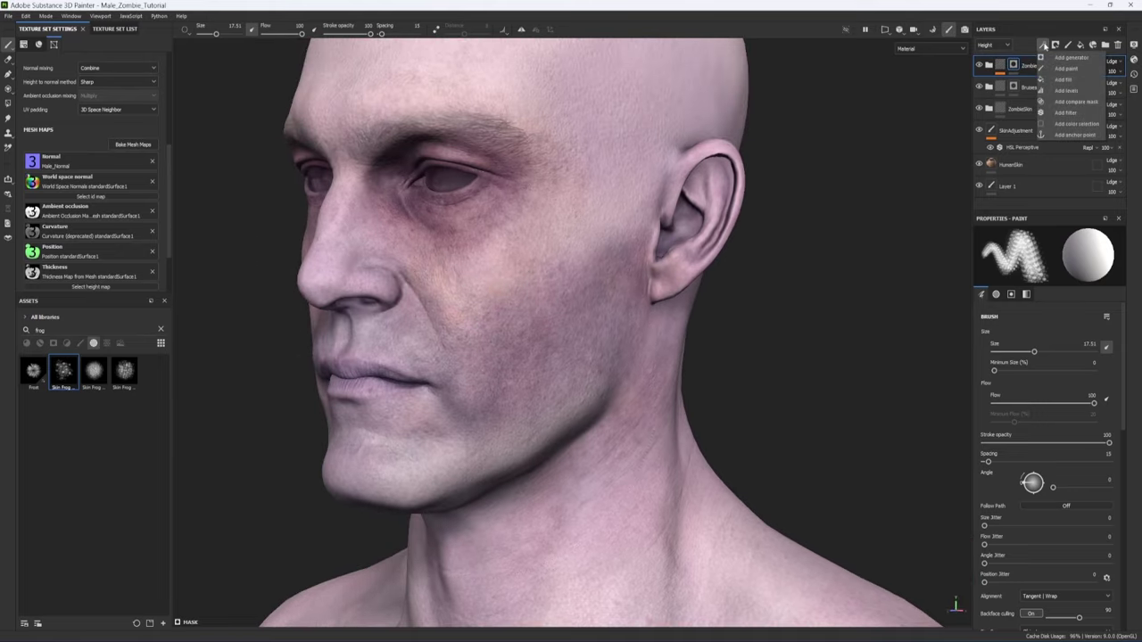
click(1066, 68)
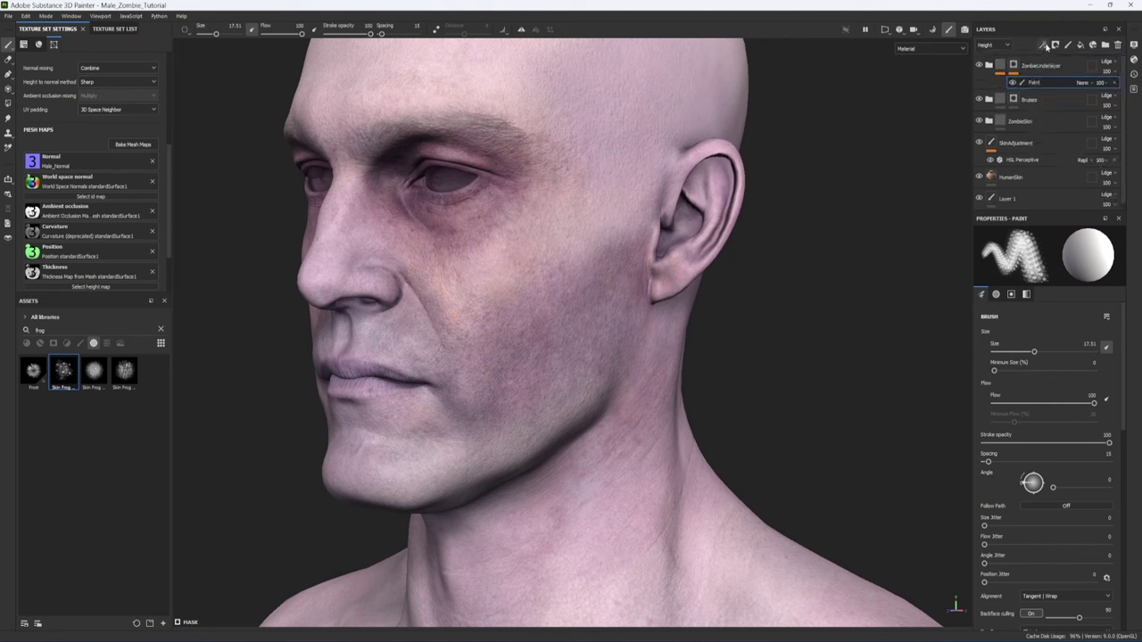
click(1044, 45)
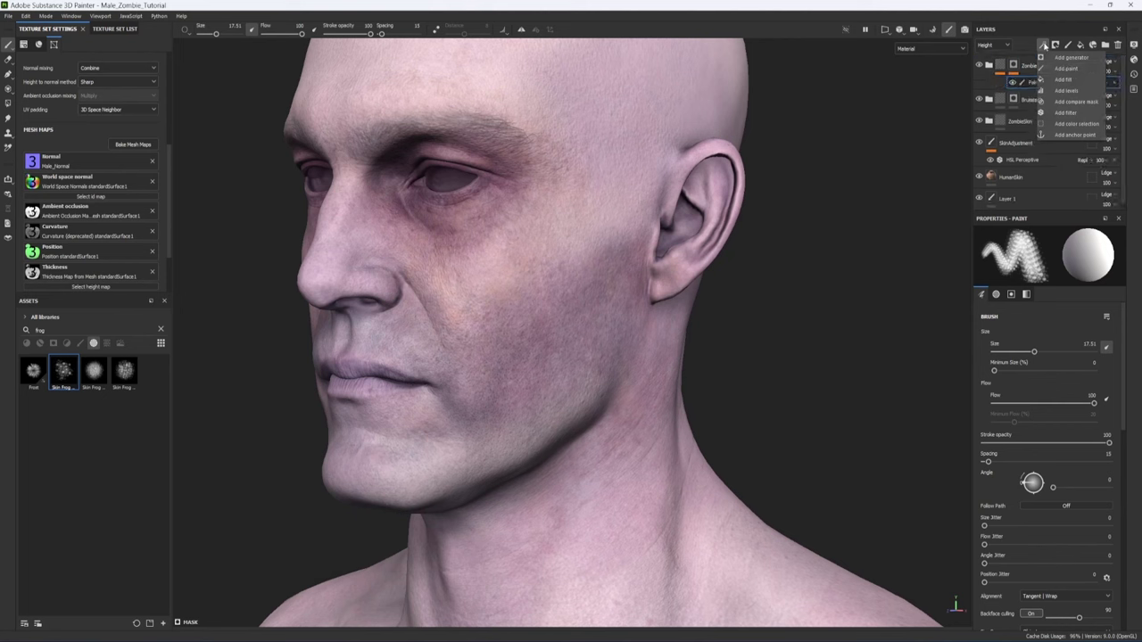
click(1074, 135)
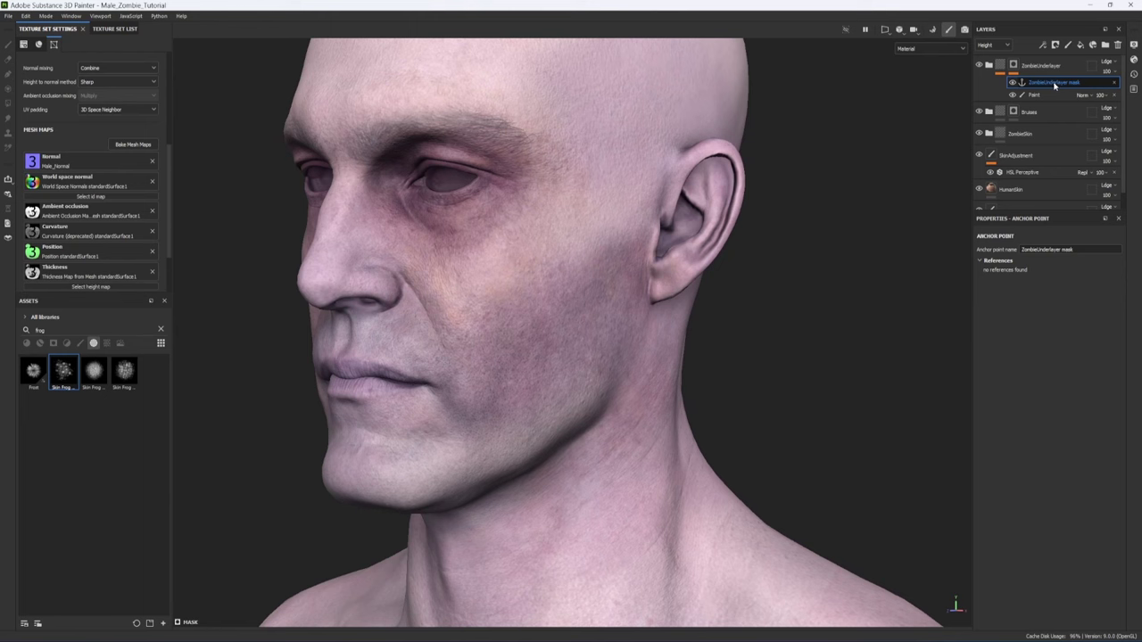
key(Return)
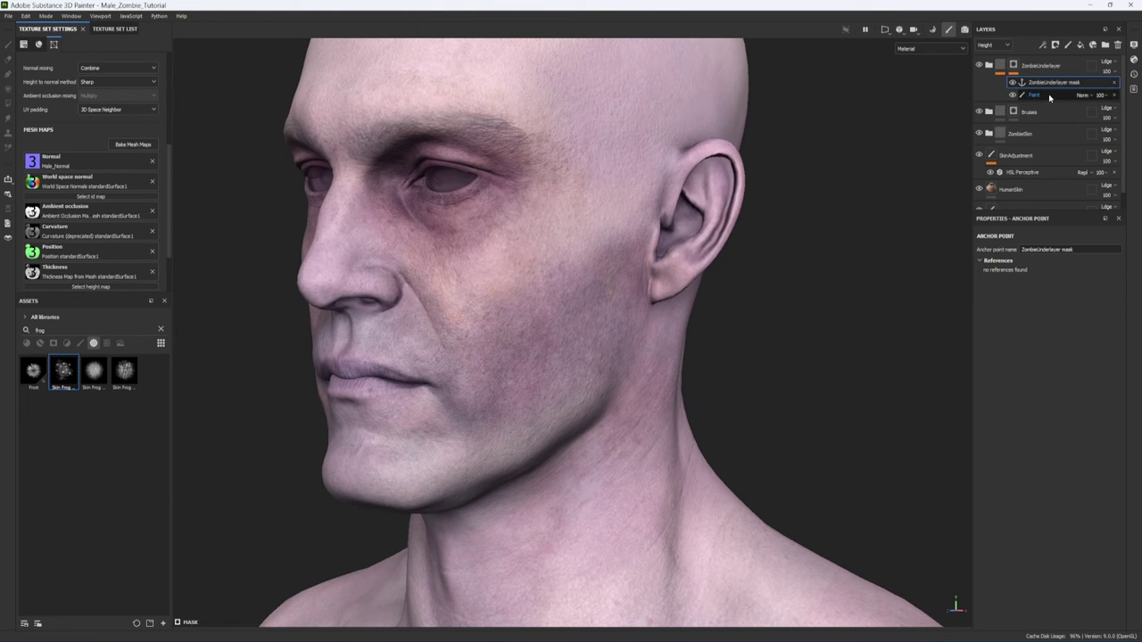
Step: Stamp a frog-skin wound over the cheek and jaw at size 17.51 on the mask's paint effect
click(1049, 98)
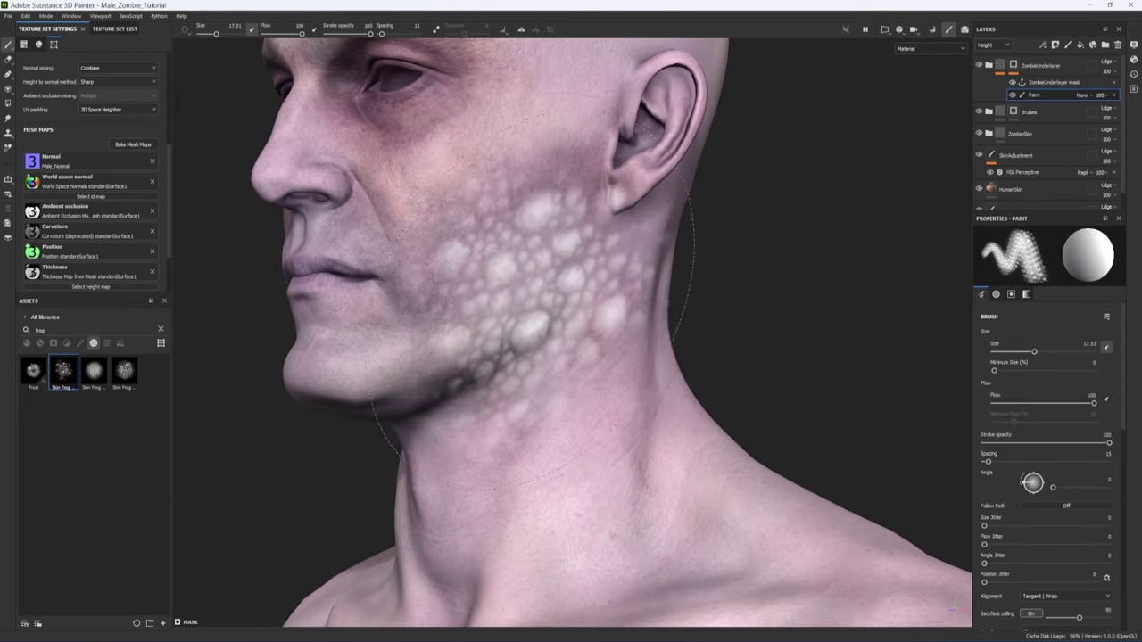
drag(531, 278, 527, 287)
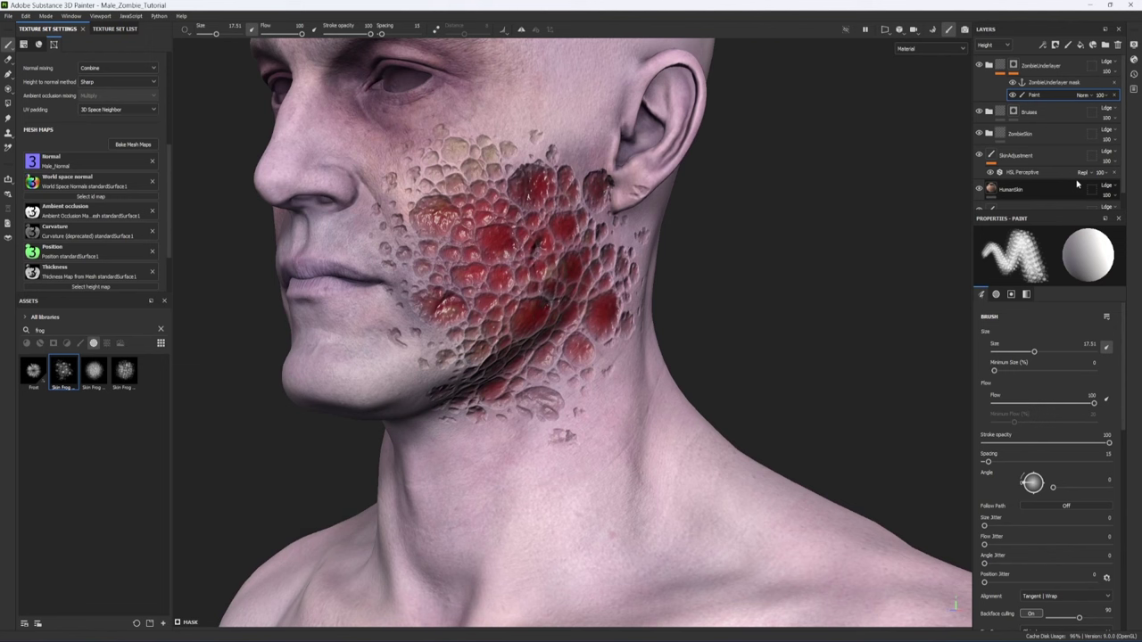
Step: Duplicate the Bruises folder and move the copy above the ZombieUnderlayer folder
click(1054, 113)
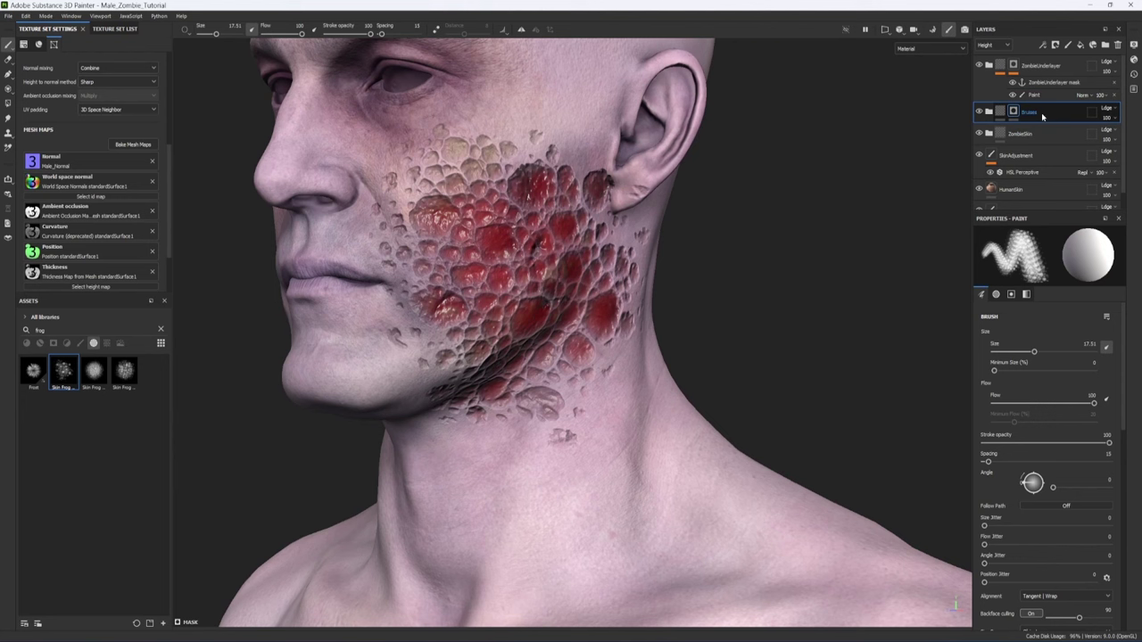
key(ctrl+d)
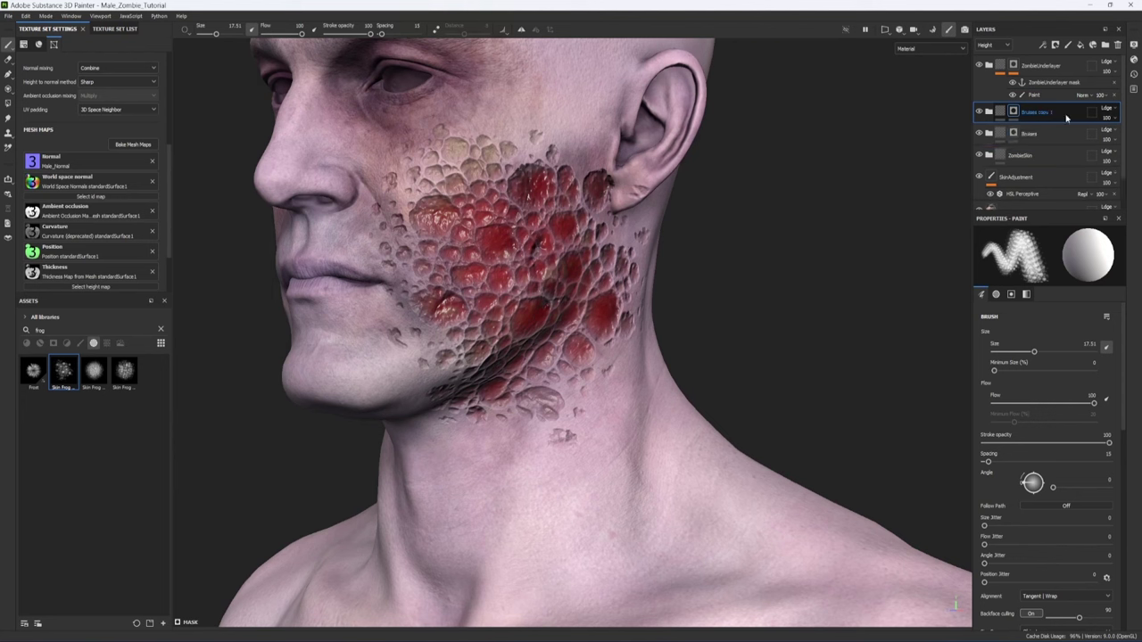
drag(1041, 113, 1052, 60)
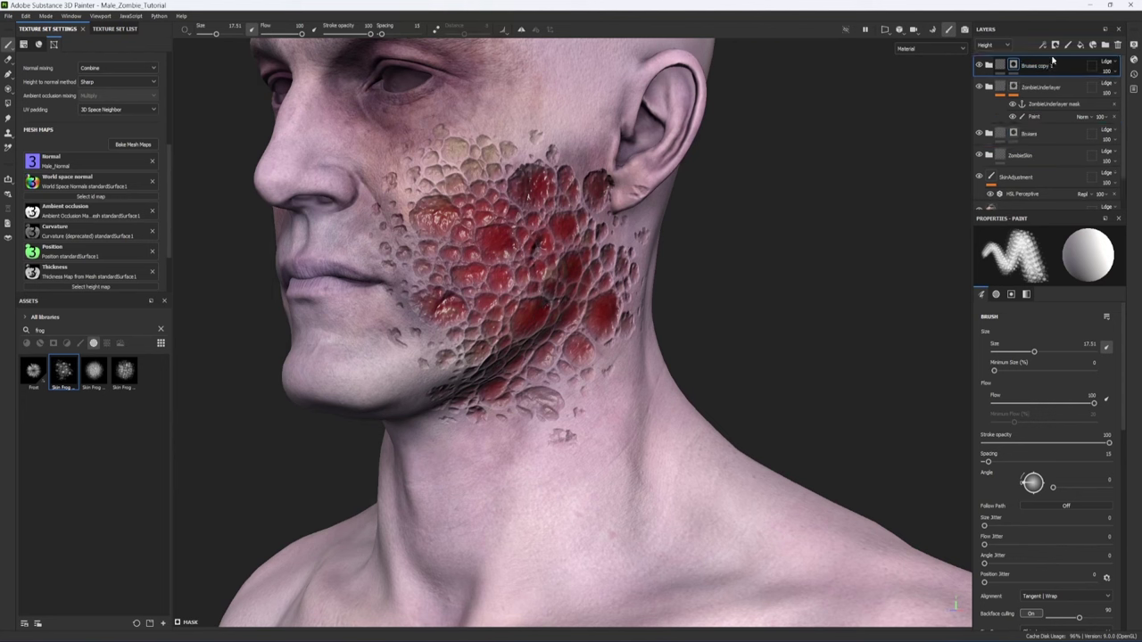
Step: Rename the copied Bruises folder to RottenEdge and add a black mask to it
double_click(1035, 66)
text(RottenEdge)
key(Return)
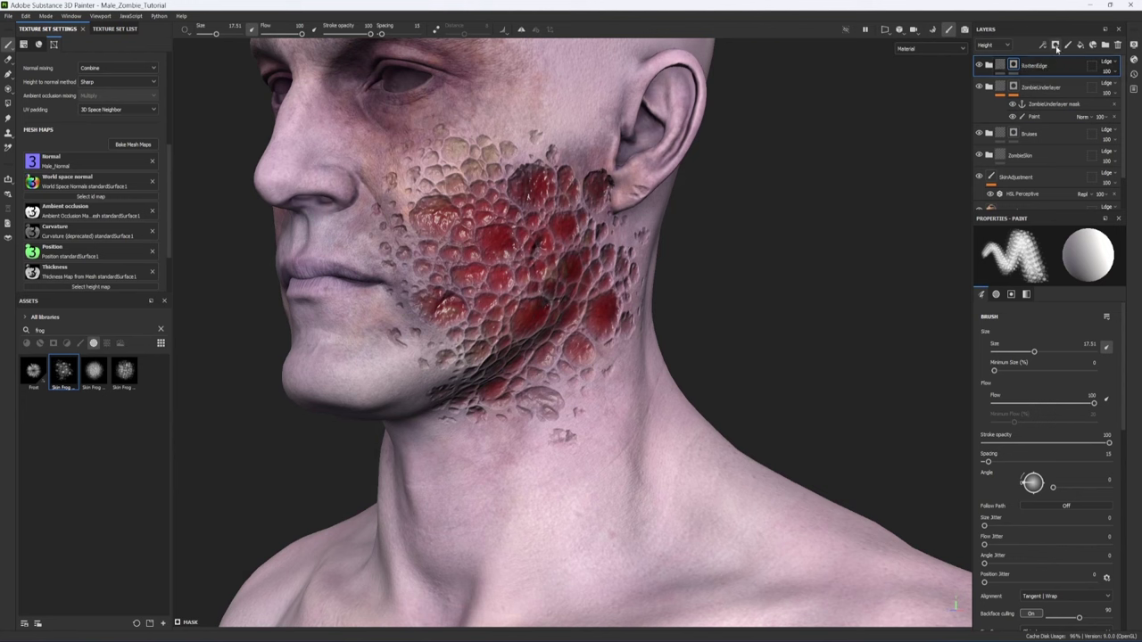
click(1056, 47)
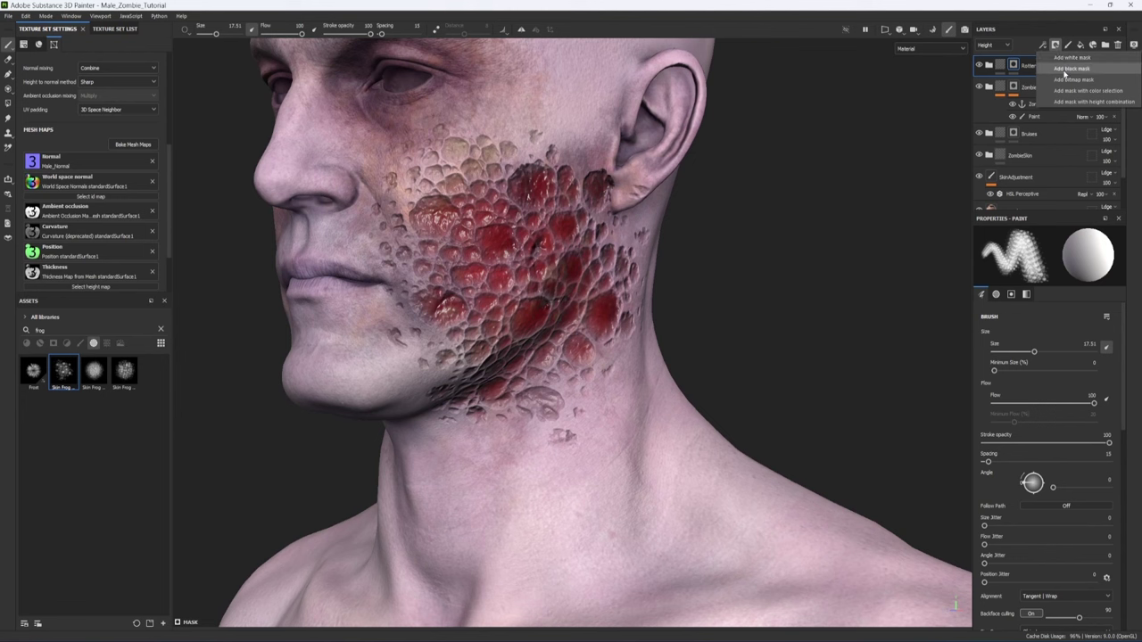
click(1064, 67)
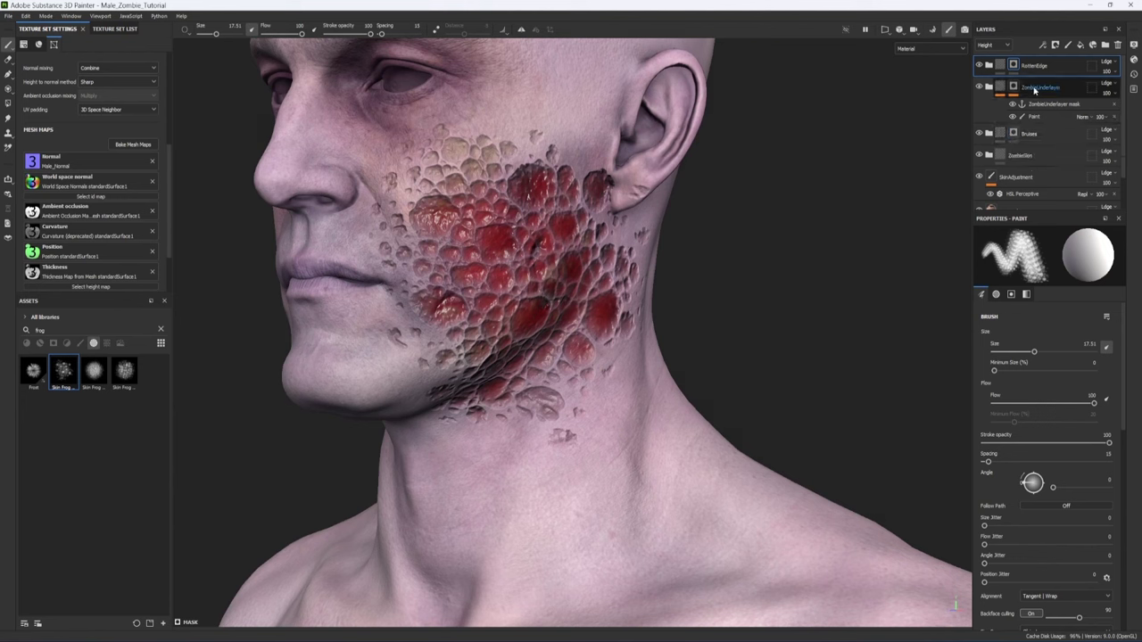
double_click(1028, 66)
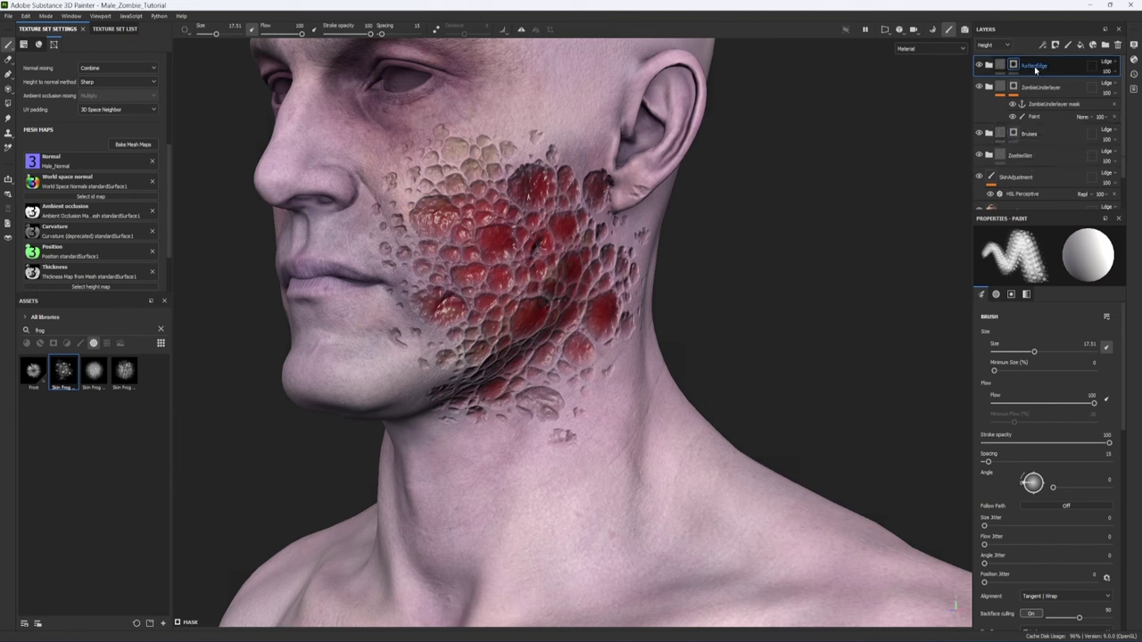
double_click(1032, 116)
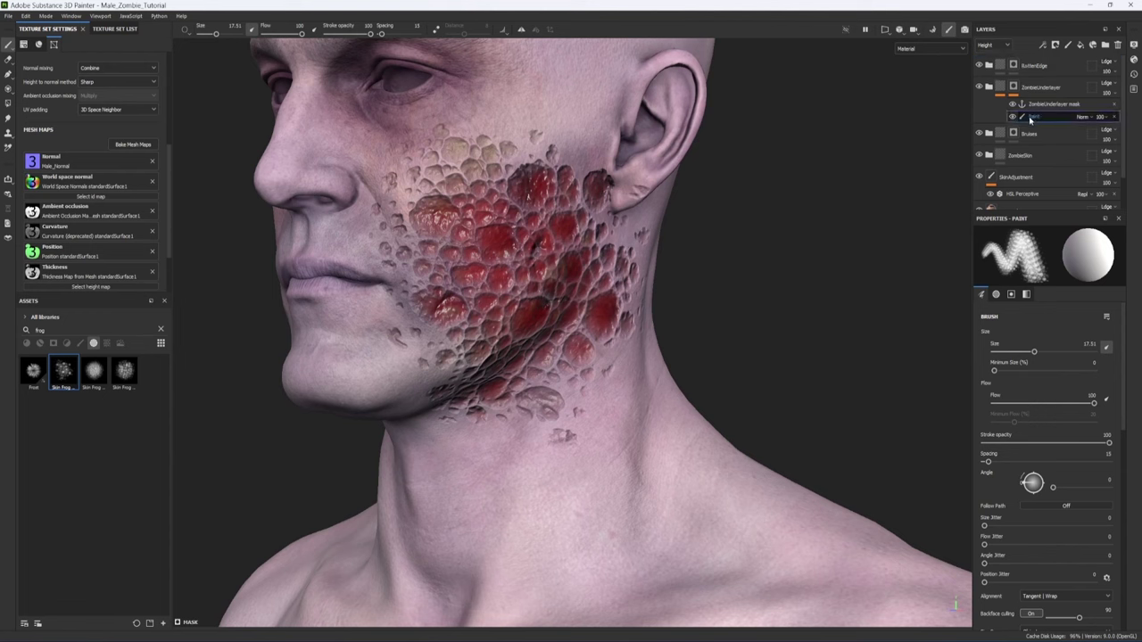
double_click(1039, 88)
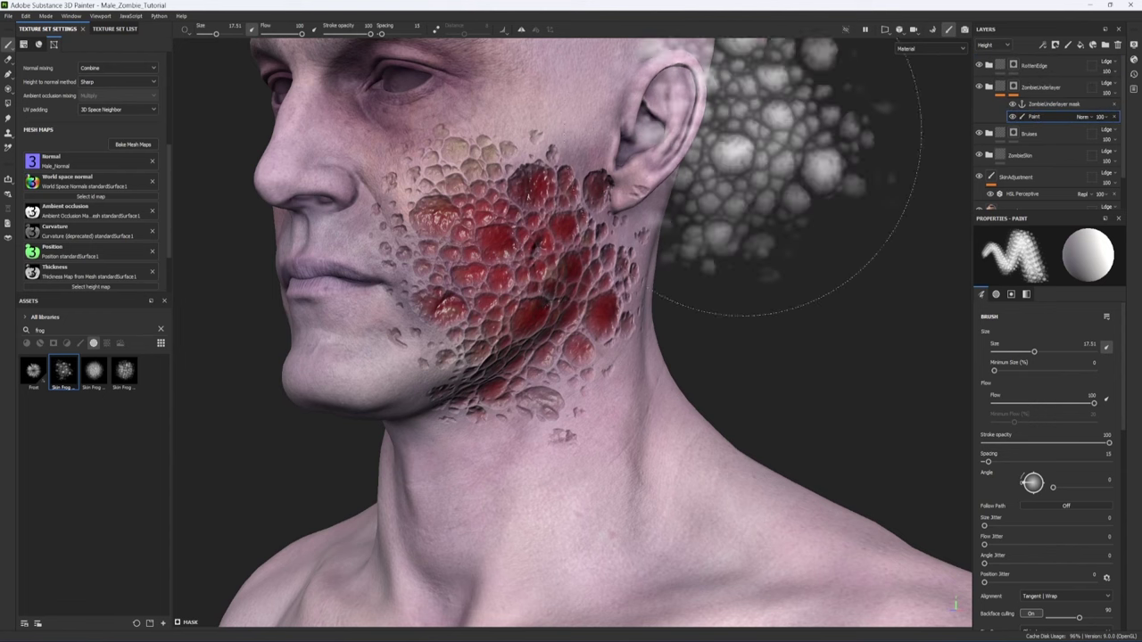
Step: Add a fill effect to RottenEdge's mask and use the ZombieUnderlayer mask anchor point as its grayscale source
double_click(1033, 67)
key(Return)
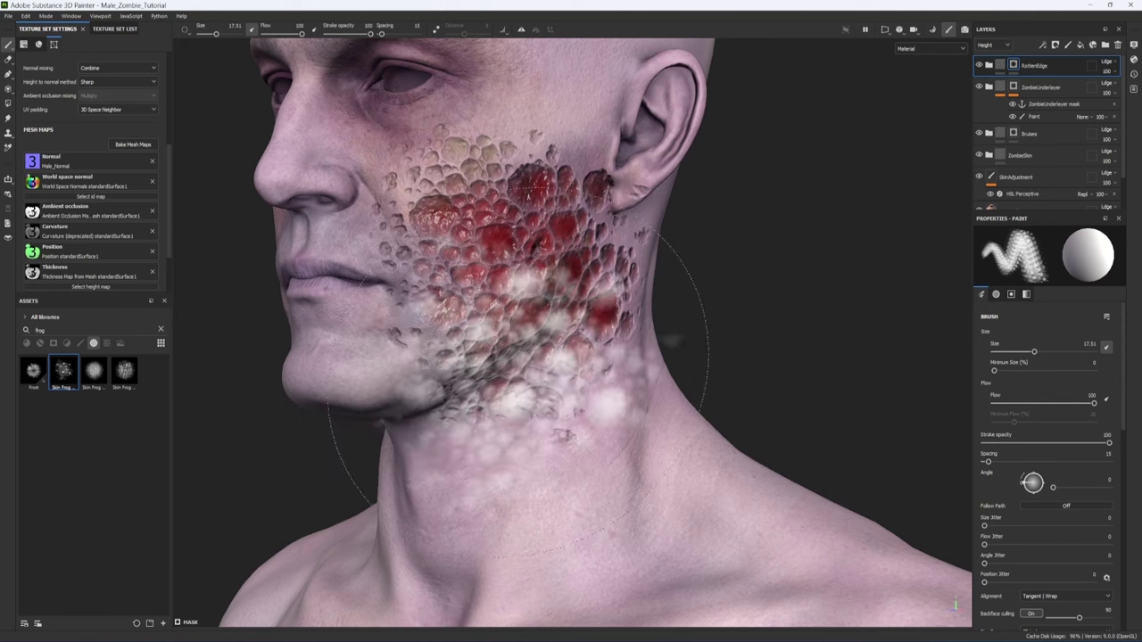
click(1042, 46)
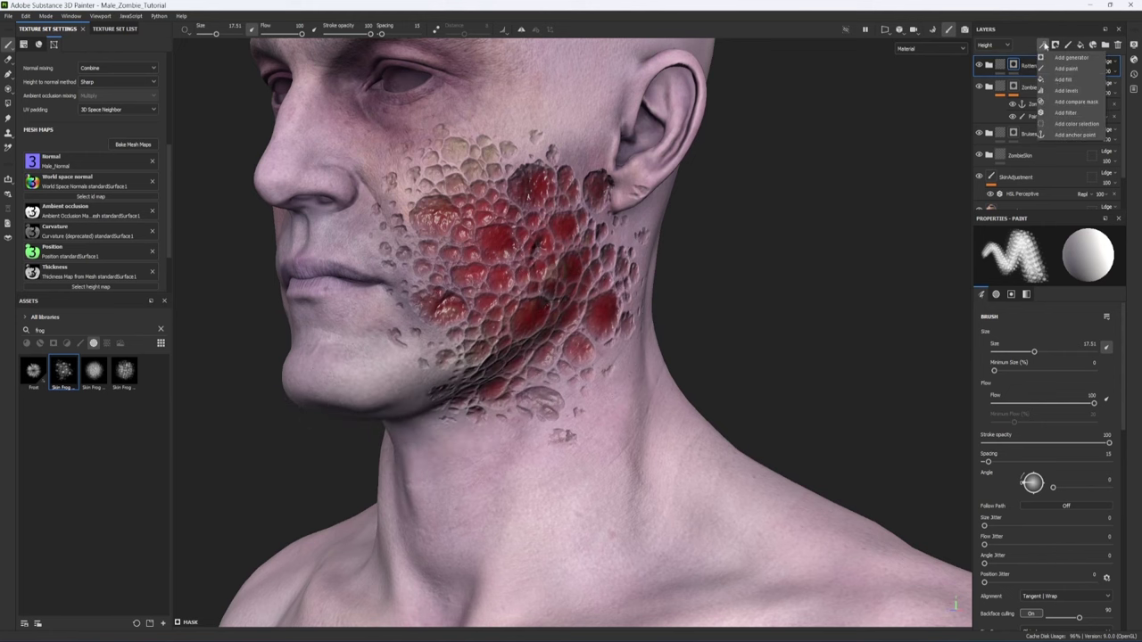
click(1057, 83)
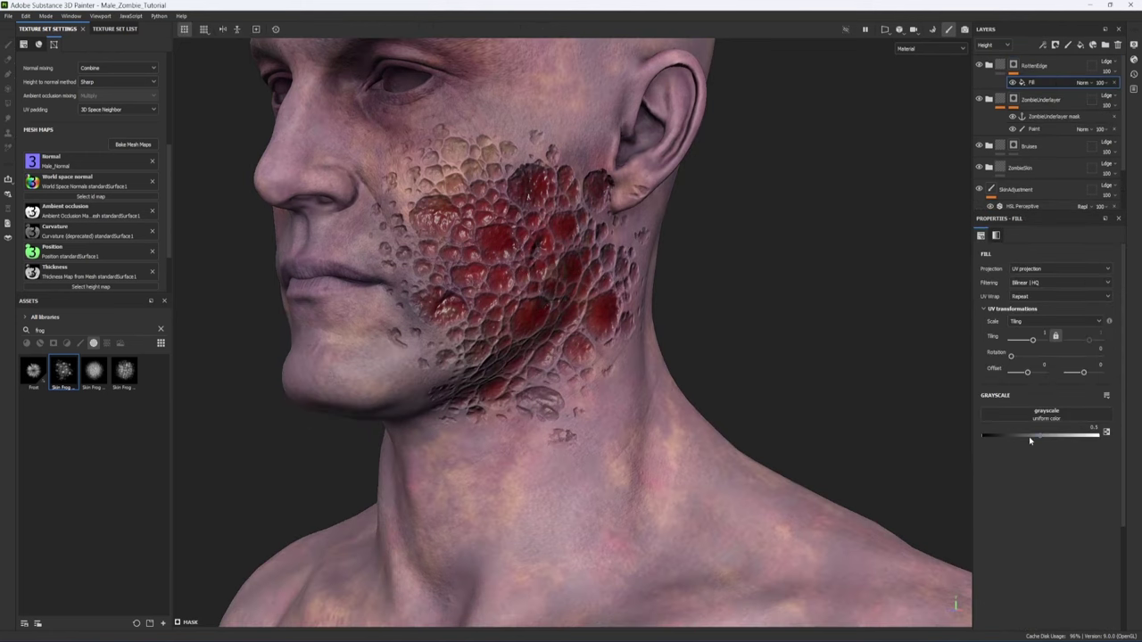
click(1029, 436)
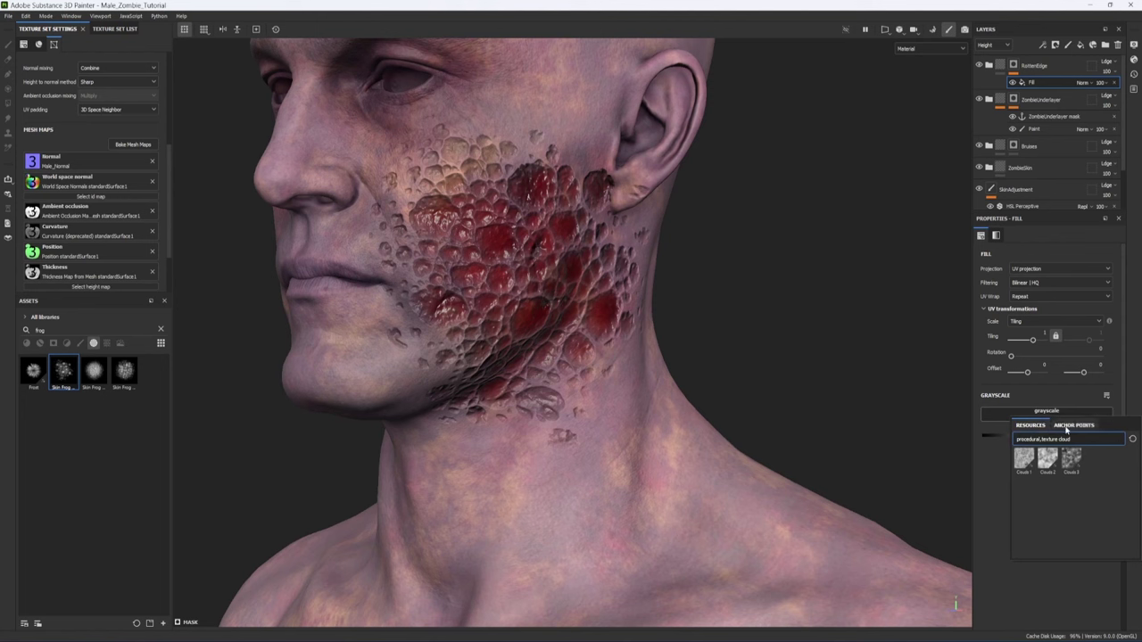
click(1072, 425)
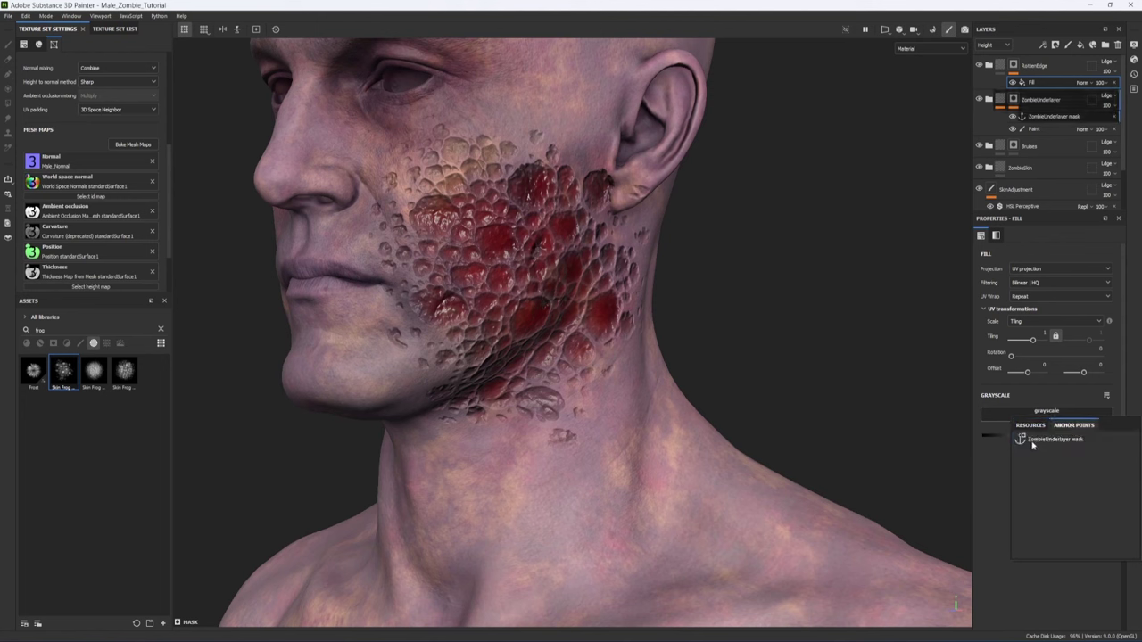
click(1071, 440)
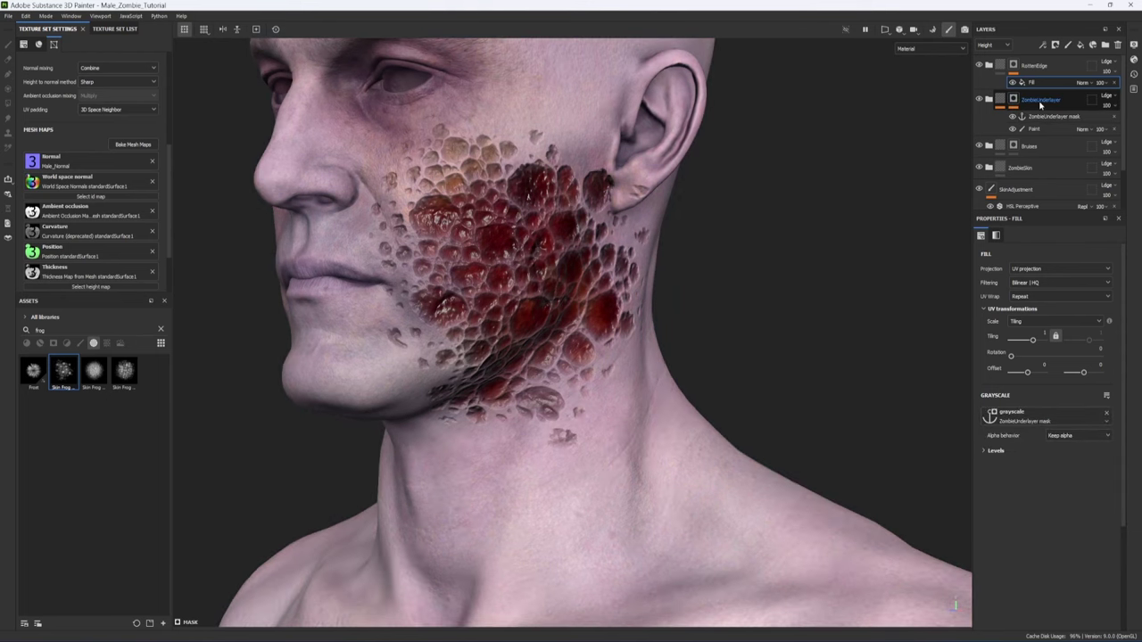
Step: Compare the ZombieUnderlayer and RottenEdge masks over the cheek, and return to the material view
alt+click(1014, 101)
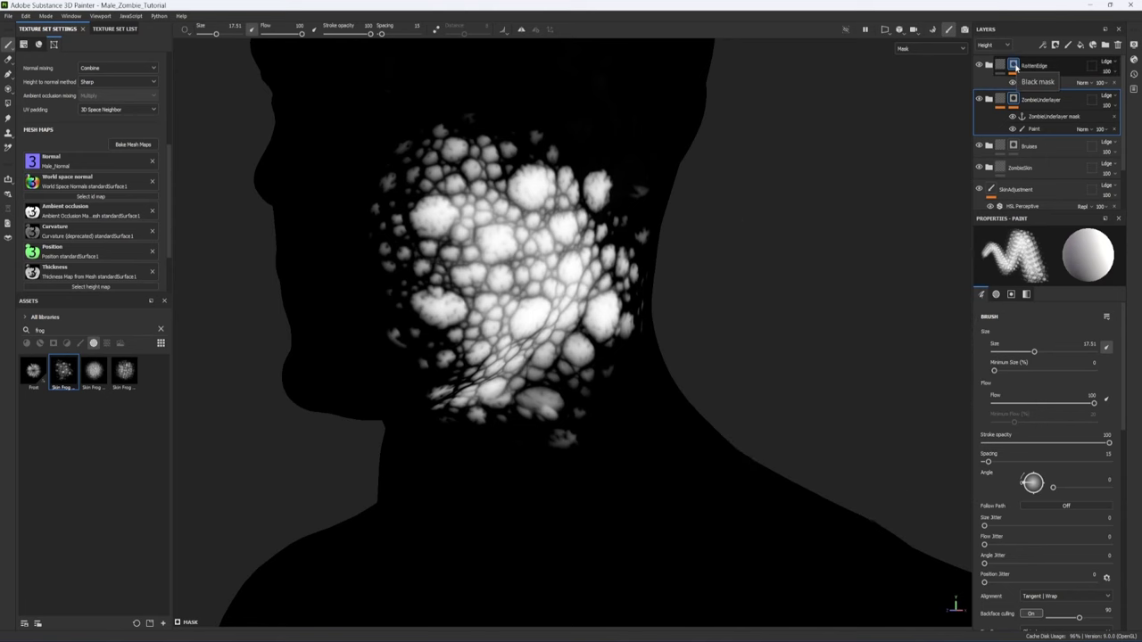
click(1015, 66)
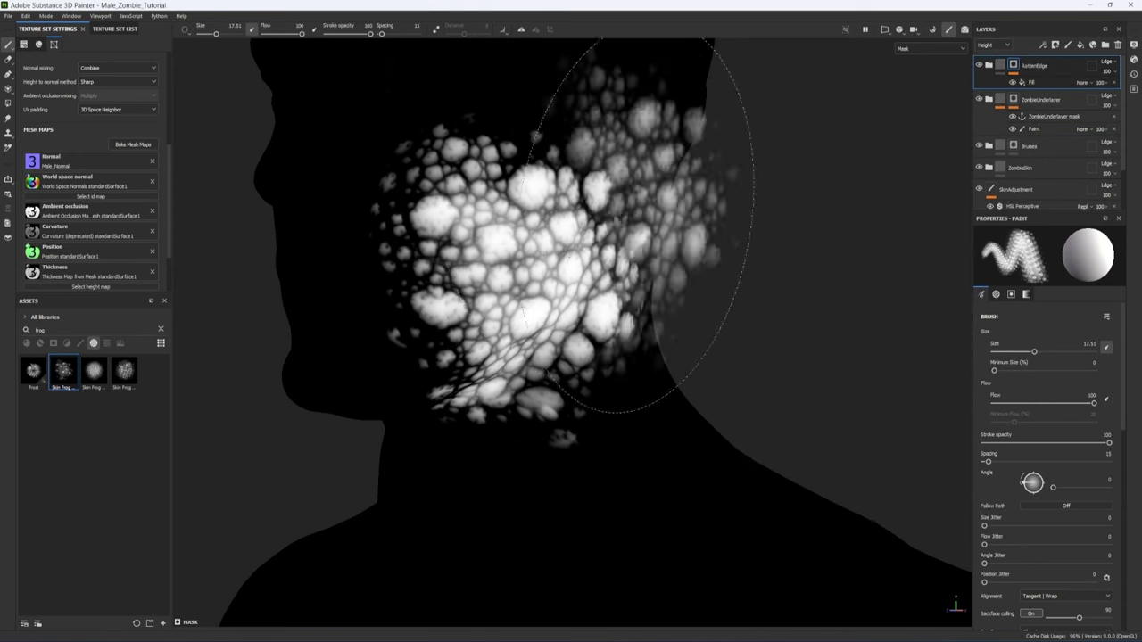
drag(514, 439, 505, 433)
key(m)
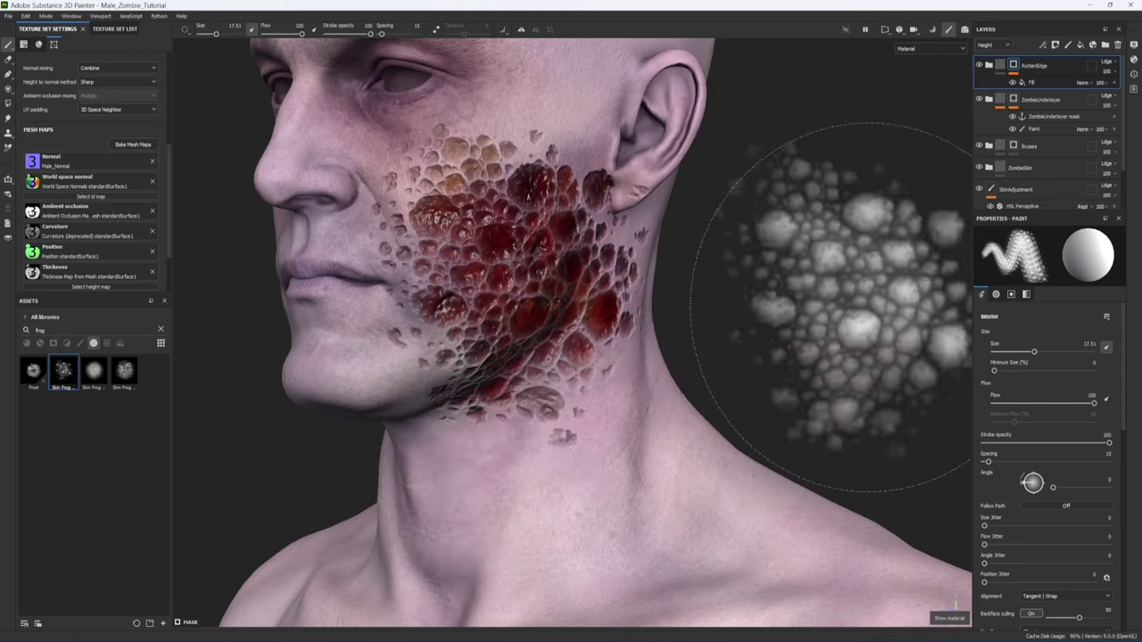
Step: Stamp a frog-skin wound on the upper chest in ZombieUnderlayer's paint effect at size 17.51, and display that mask
click(1046, 129)
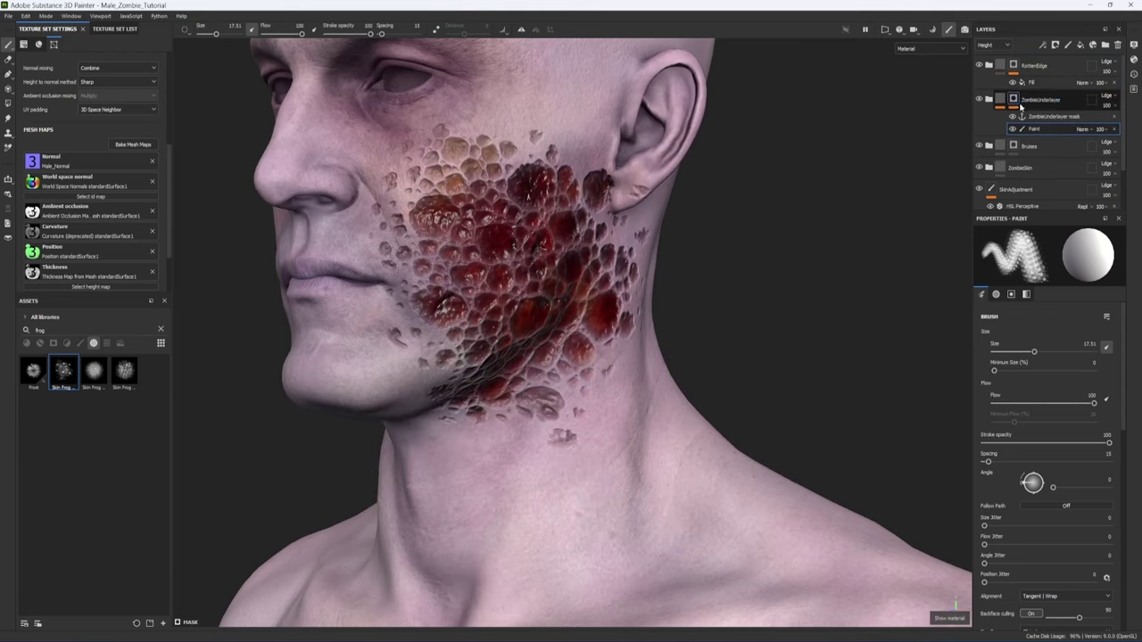
alt+middle_drag(535, 505, 606, 253)
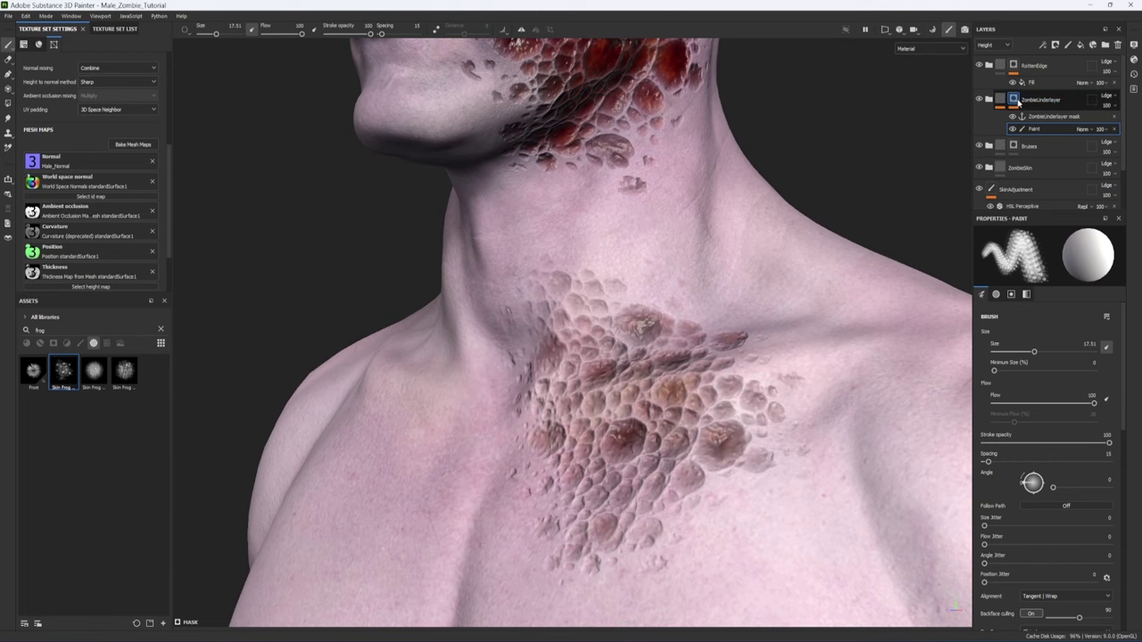
alt+click(1019, 101)
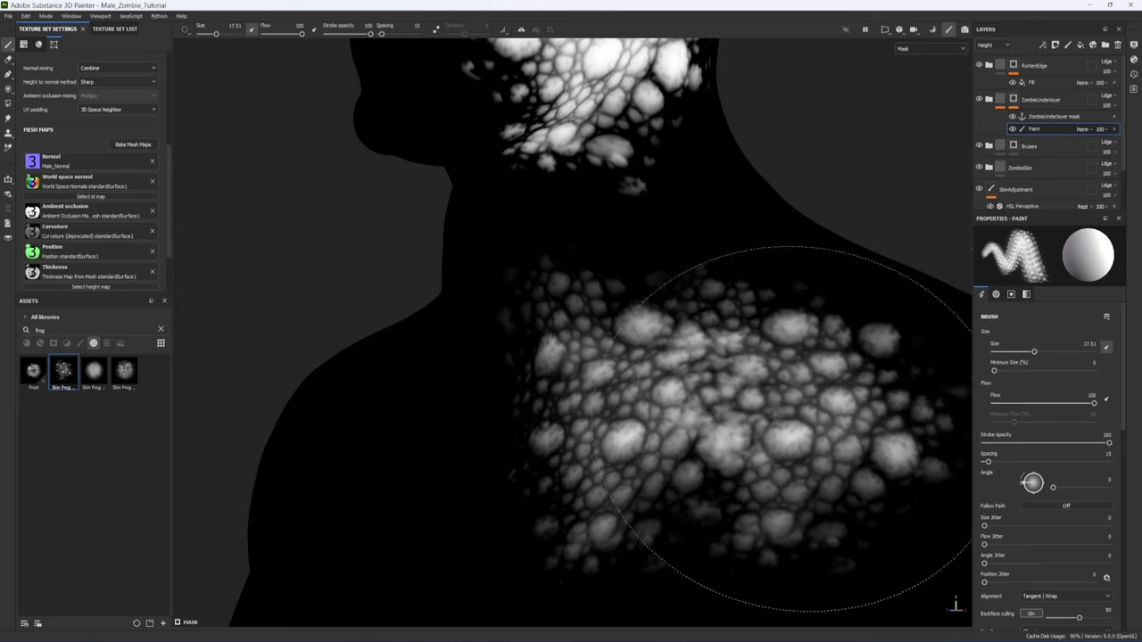
drag(634, 419, 901, 473)
key(ctrl+z)
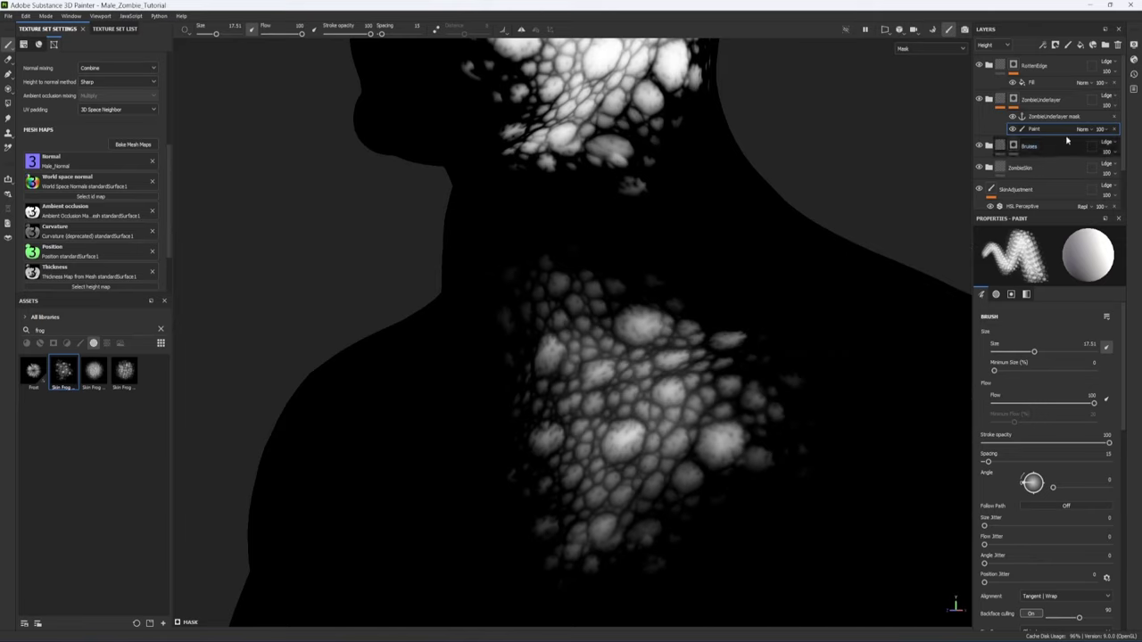
Step: Examine RottenEdge's mask over the chest to check that it follows the wound painted in ZombieUnderlayer
click(1014, 67)
click(401, 456)
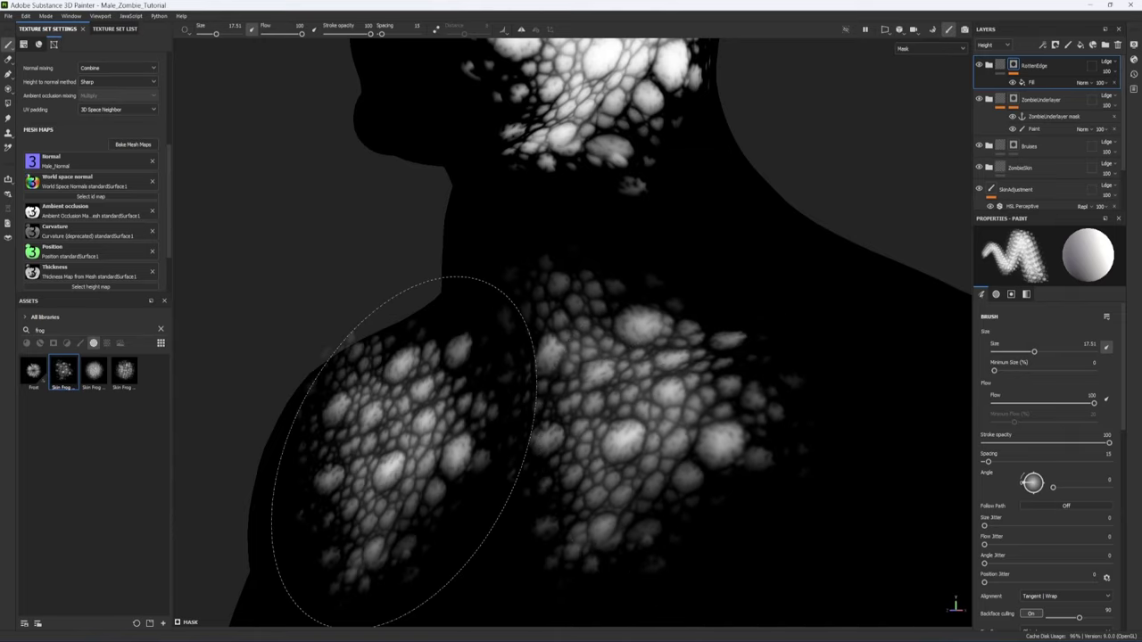
key(ctrl+z)
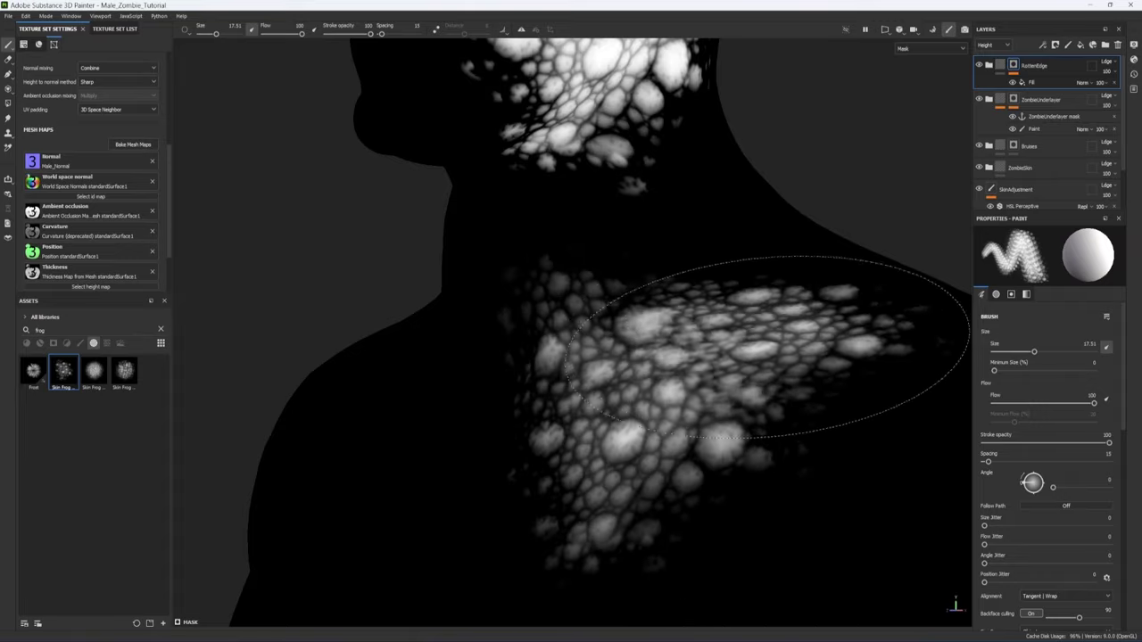
mouse_move(838, 419)
mouse_down()
mouse_move(485, 378)
mouse_move(791, 484)
mouse_move(866, 356)
mouse_move(785, 357)
mouse_up()
key(ctrl+z)
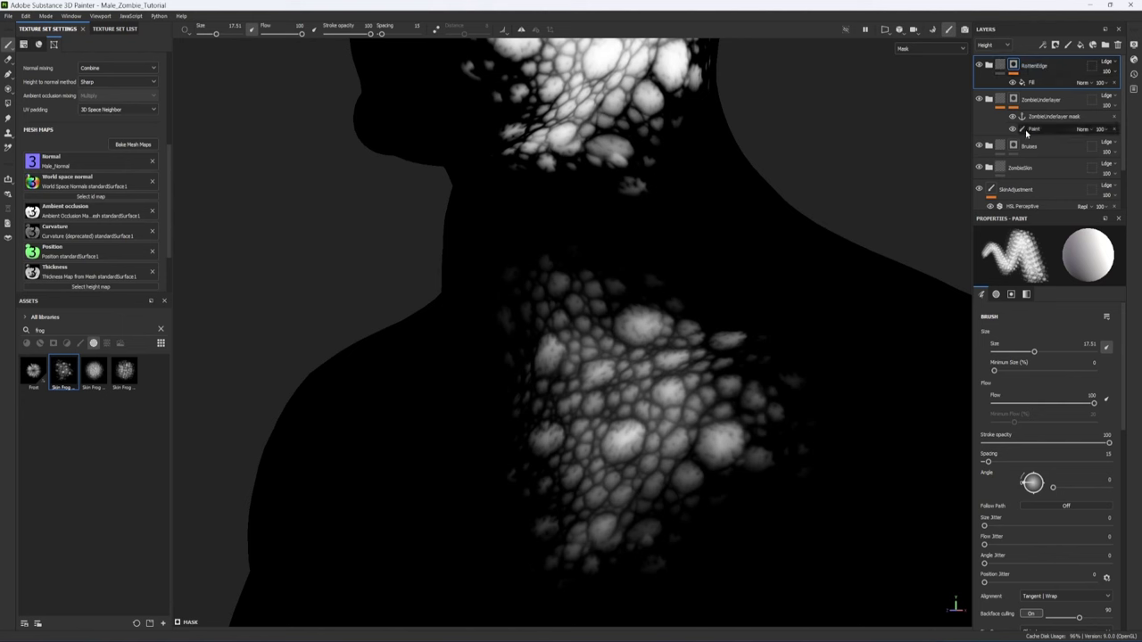
Step: Add a Highpass filter above the fill effect on RottenEdge's mask
double_click(1034, 67)
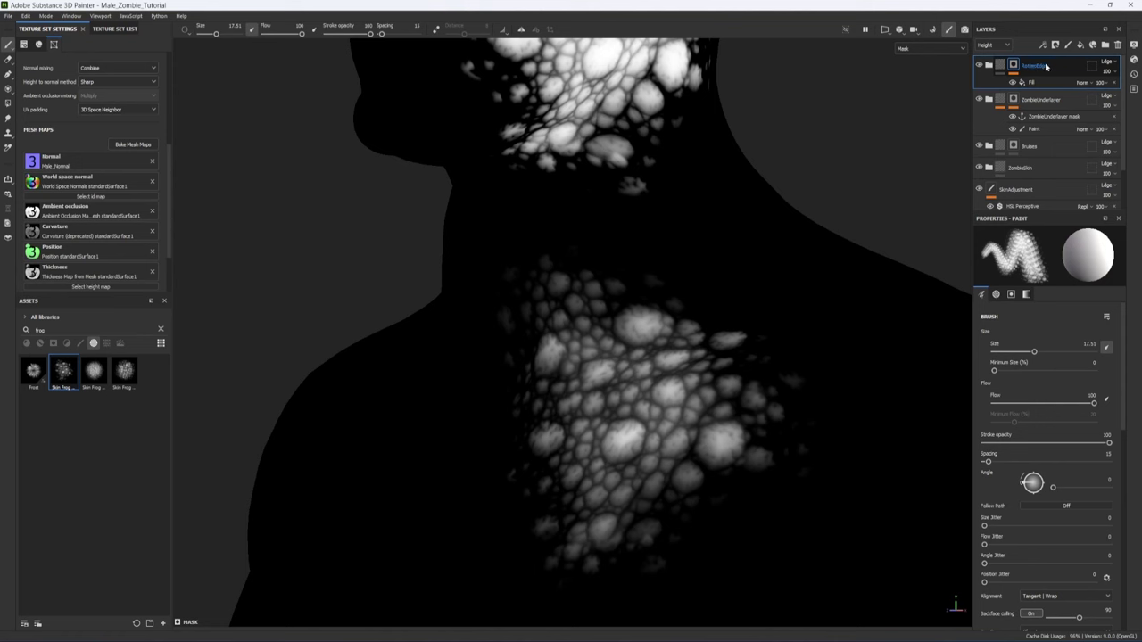
click(1044, 45)
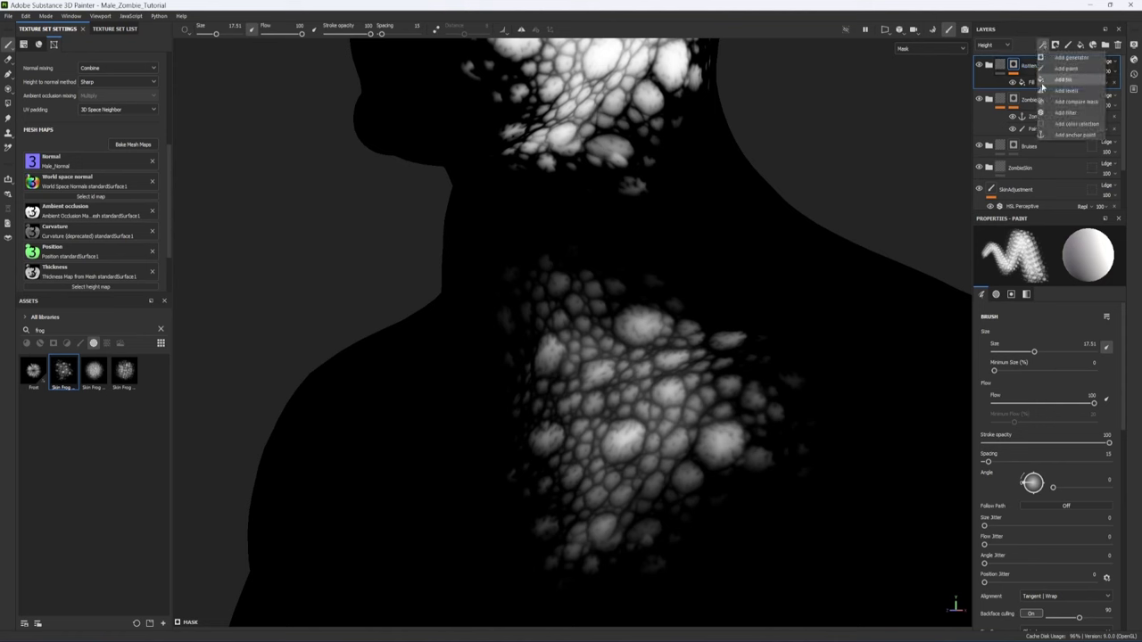
click(1064, 112)
click(1049, 257)
scroll(1084, 336, down, 3)
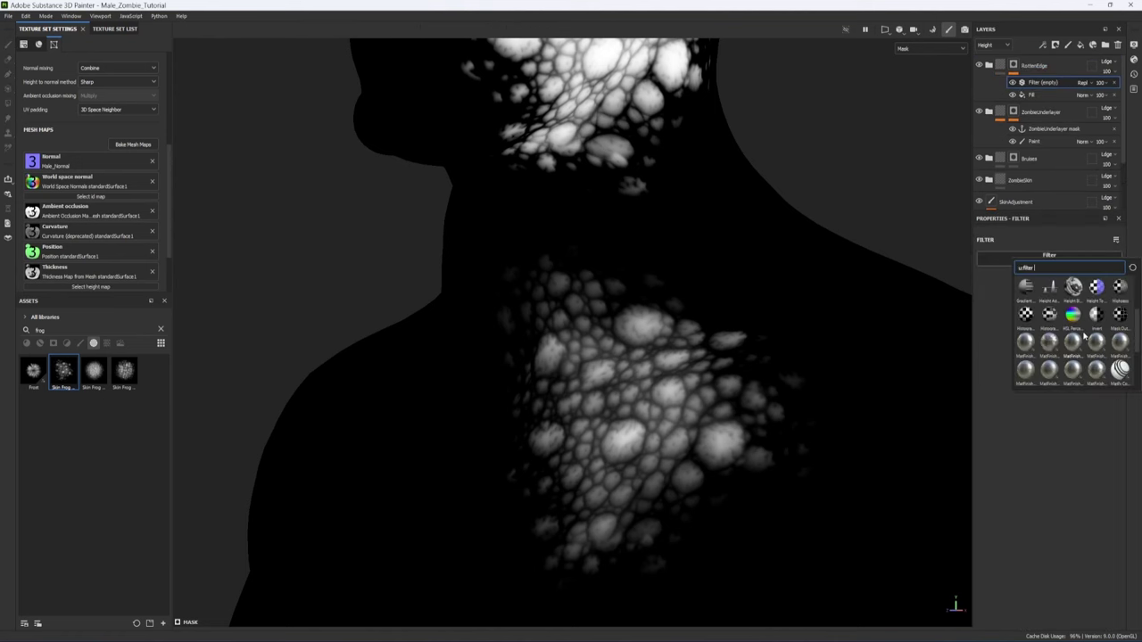
click(1119, 287)
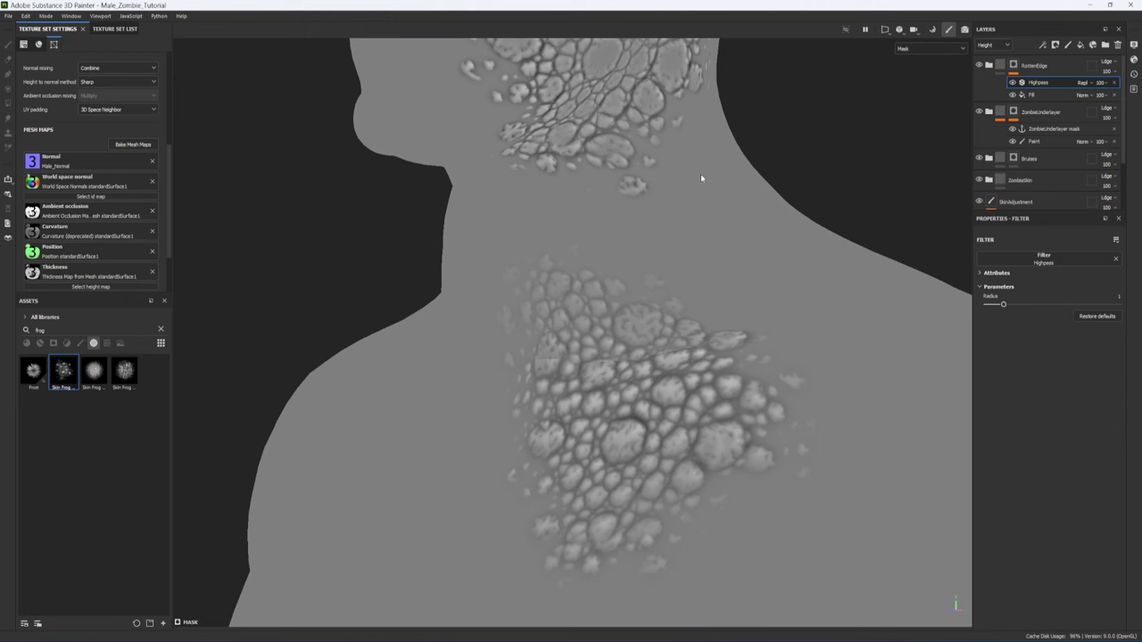
Step: Add an inverted Levels effect above the Highpass filter, with input black at 0.106 and input white at 0.497
click(1043, 45)
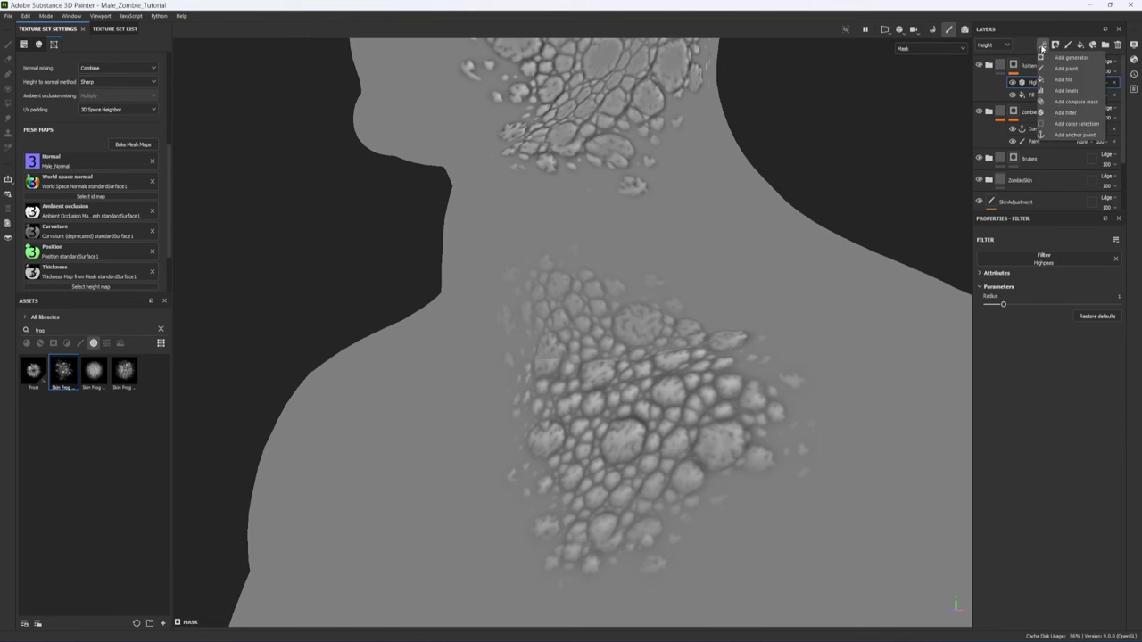
click(1075, 92)
click(1084, 316)
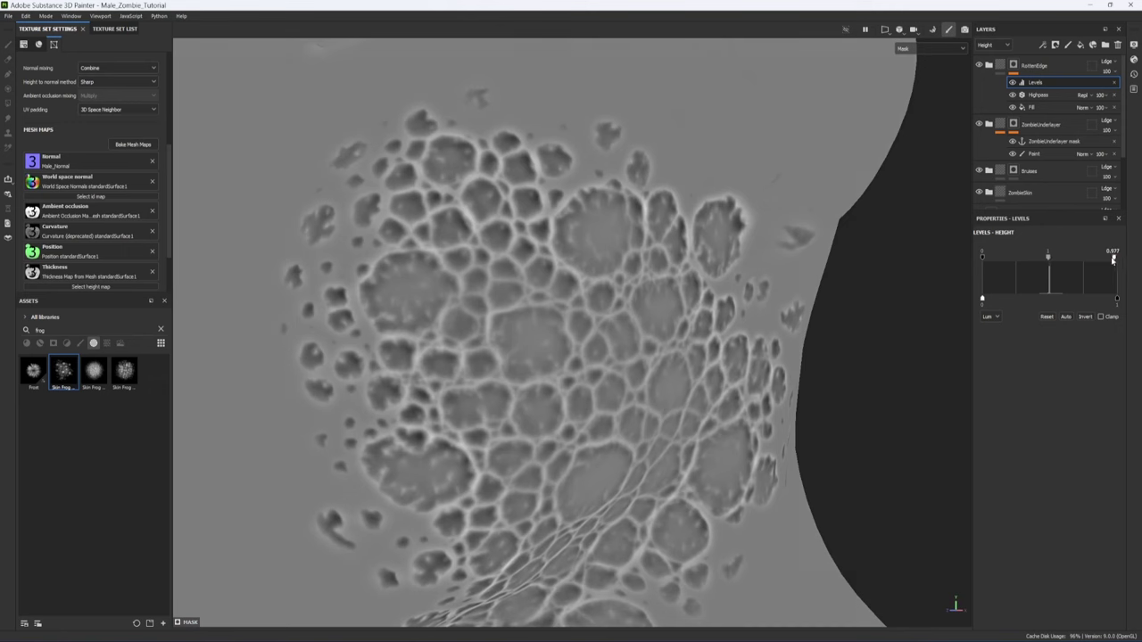
drag(1113, 260, 996, 259)
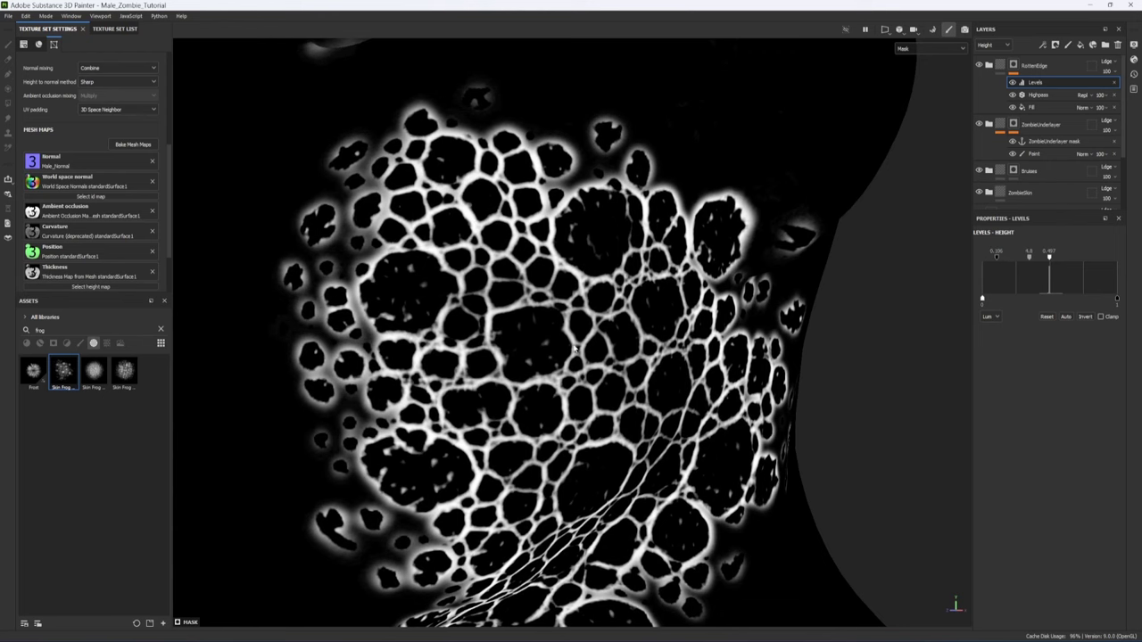
Step: Inspect the rotten edges around the cheek and jaw wounds up close in the material view
key(m)
alt+middle_drag(563, 178, 569, 214)
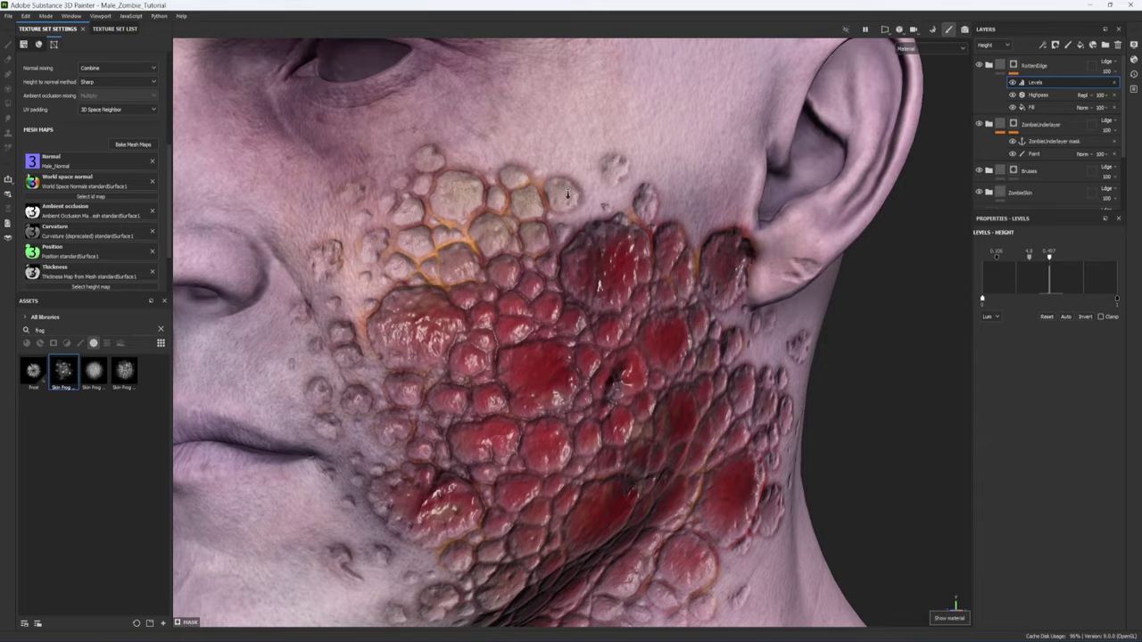
alt+right_drag(568, 194, 666, 280)
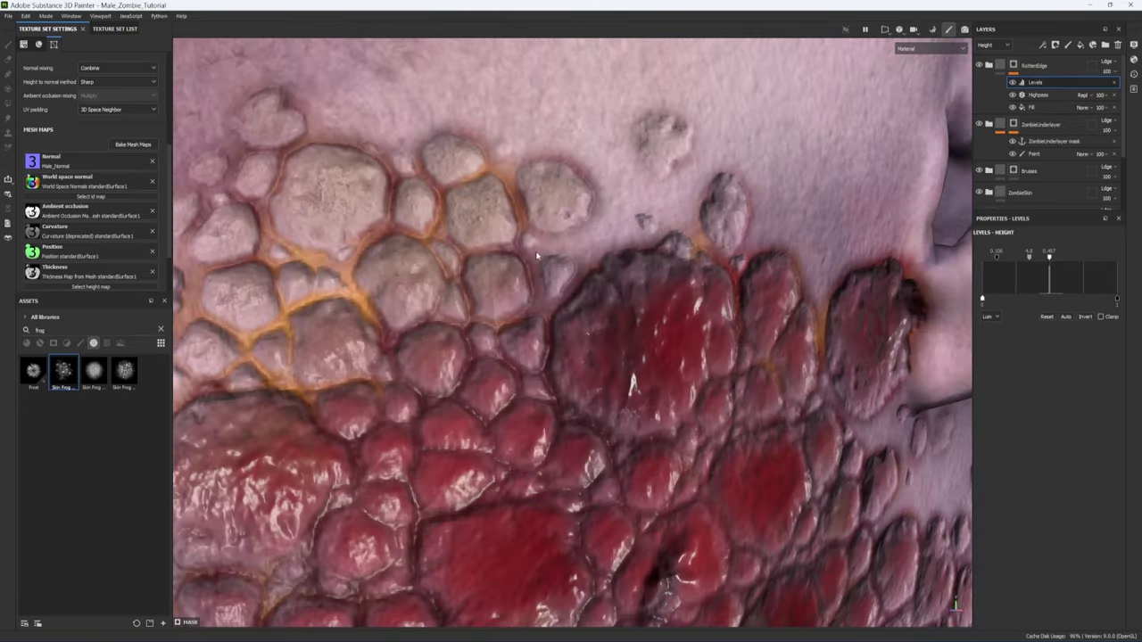
alt+drag(473, 247, 684, 421)
alt+right_drag(683, 420, 615, 375)
alt+middle_drag(616, 374, 473, 357)
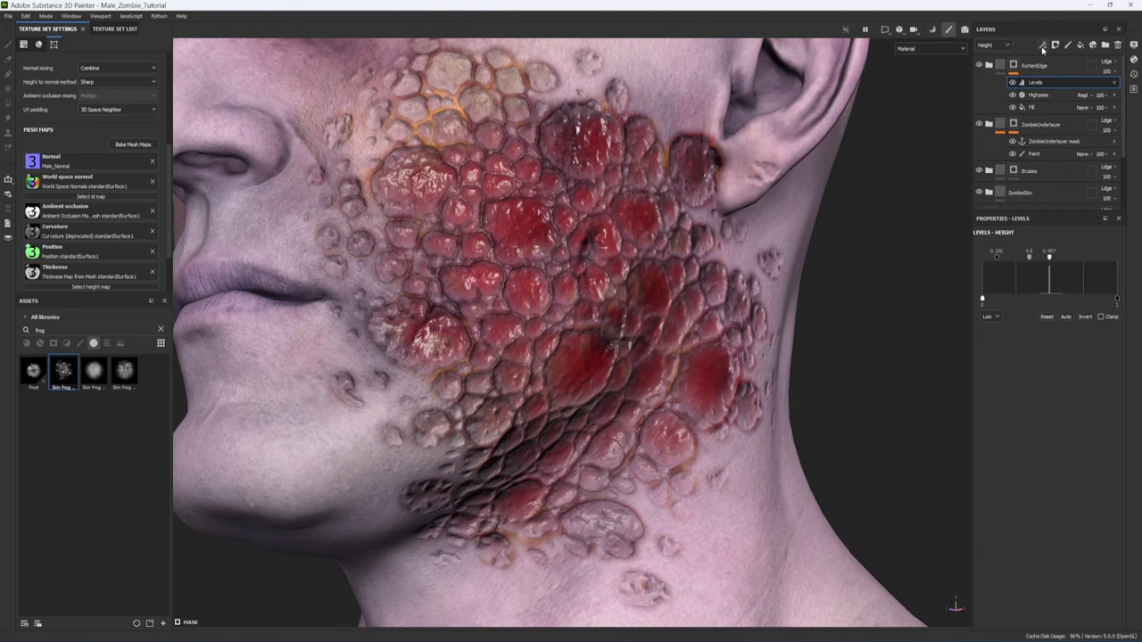
Step: Add a Warp filter above the Levels effect on RottenEdge's mask, with its intensity at 0.075
click(1045, 47)
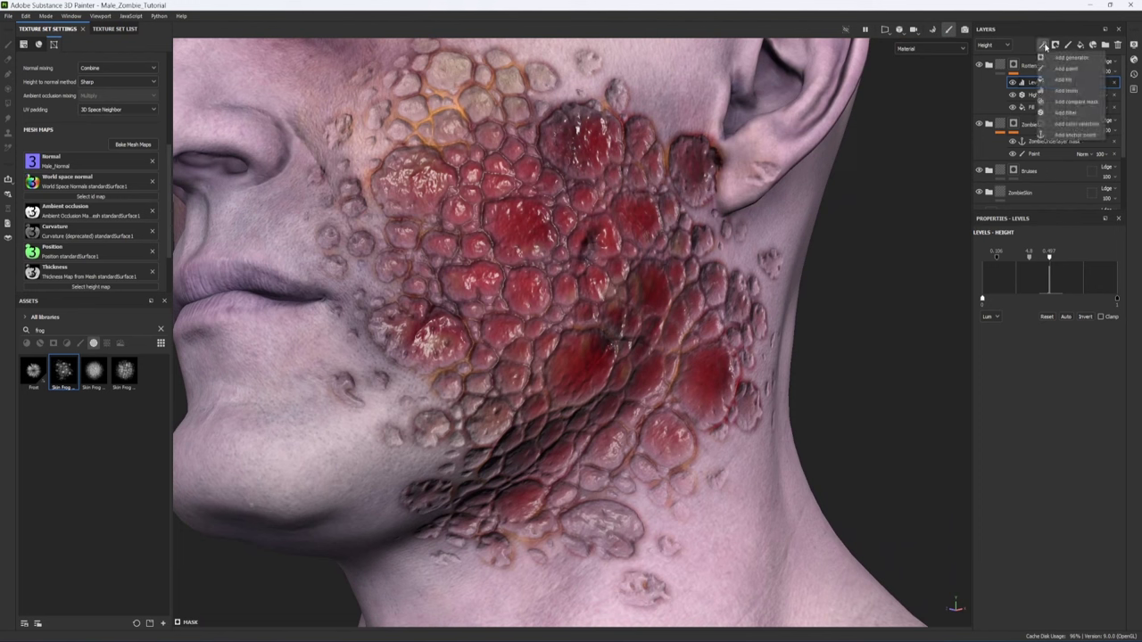
click(1073, 118)
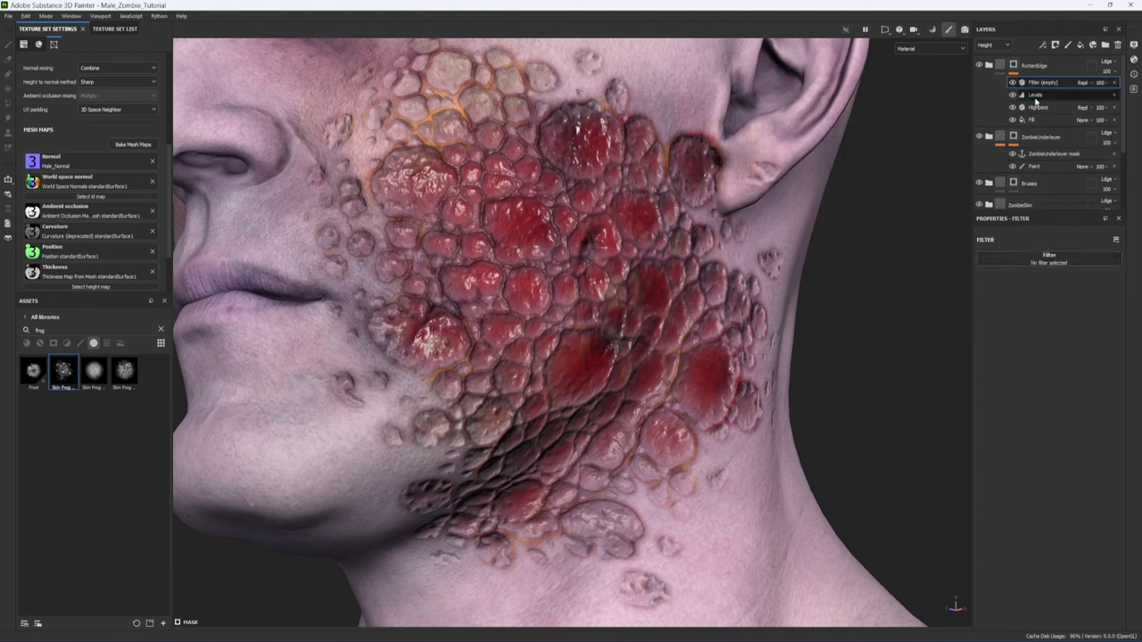
click(1060, 259)
scroll(1069, 296, down, 5)
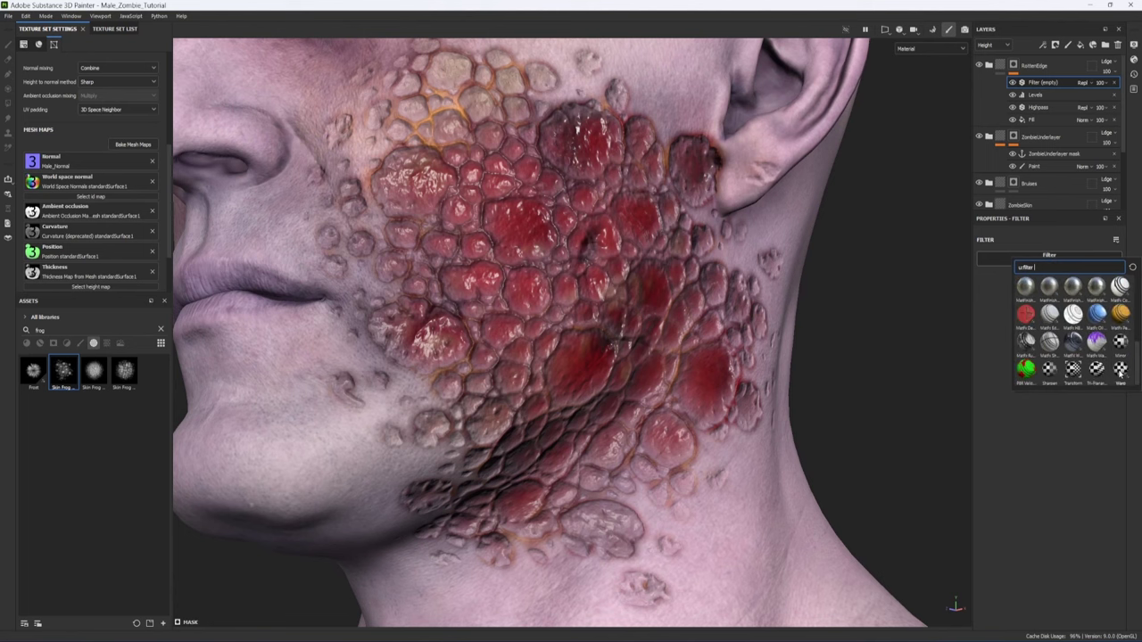
click(1120, 370)
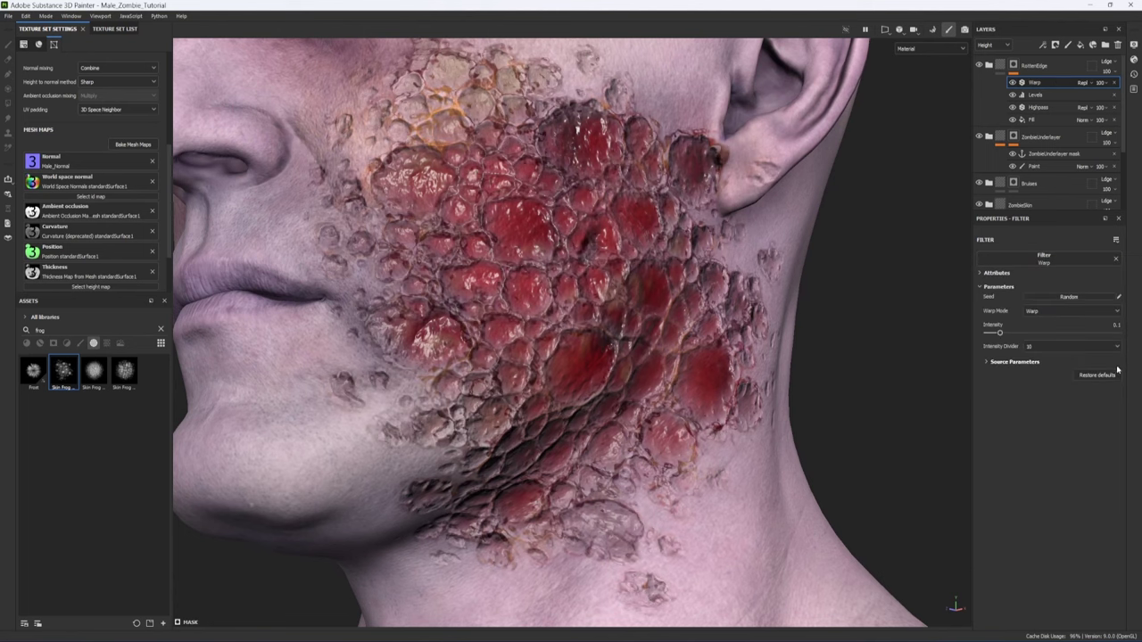
alt+drag(579, 294, 558, 296)
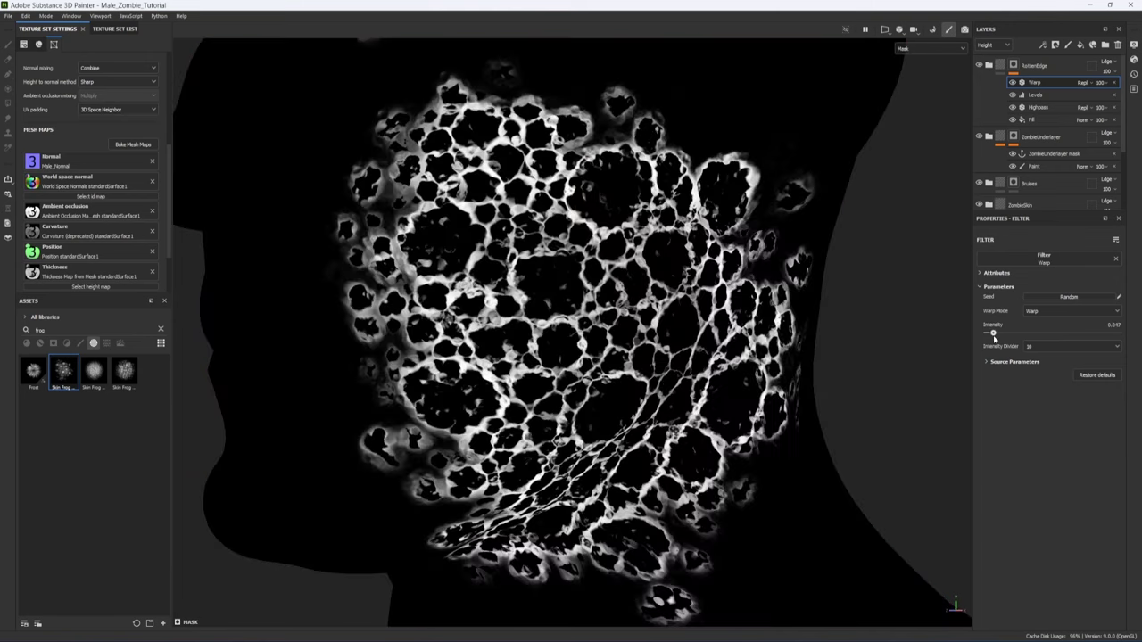
drag(992, 334, 998, 339)
Step: Add a Blur filter above the Warp filter on RottenEdge's mask, with a blur intensity of 2.22
click(1042, 44)
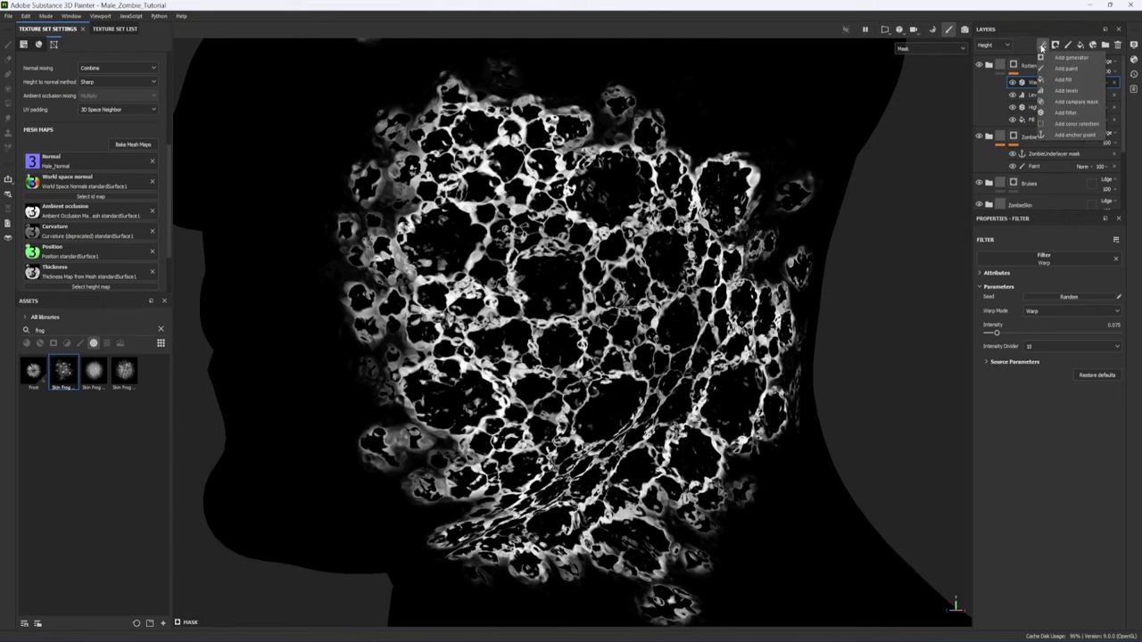
click(1068, 113)
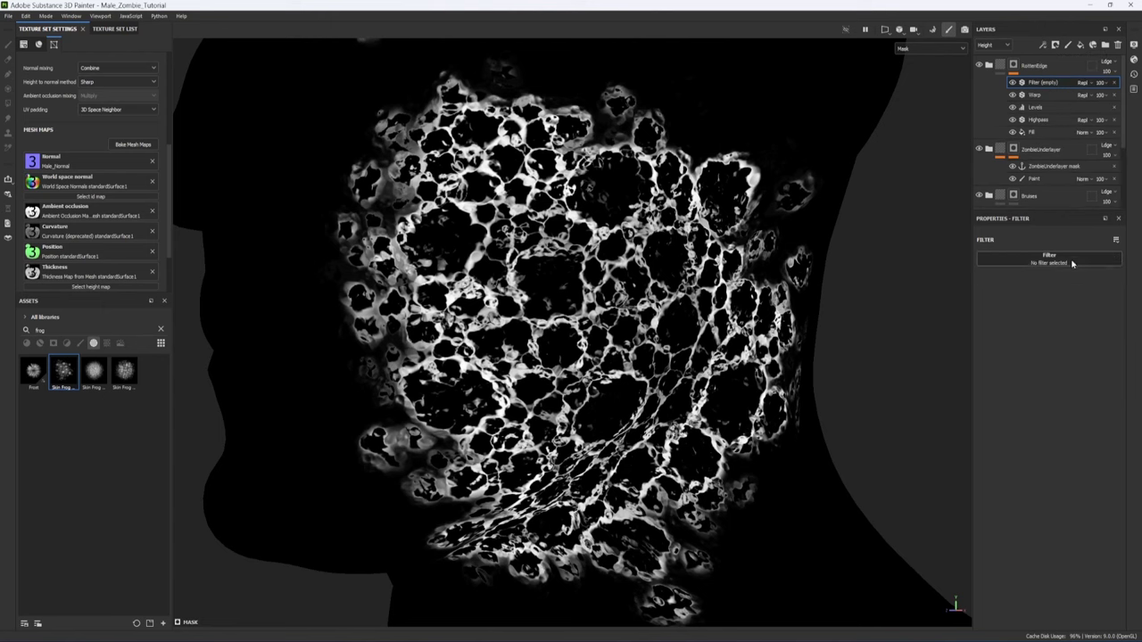
click(1044, 259)
click(1073, 370)
drag(997, 306, 1005, 306)
key(m)
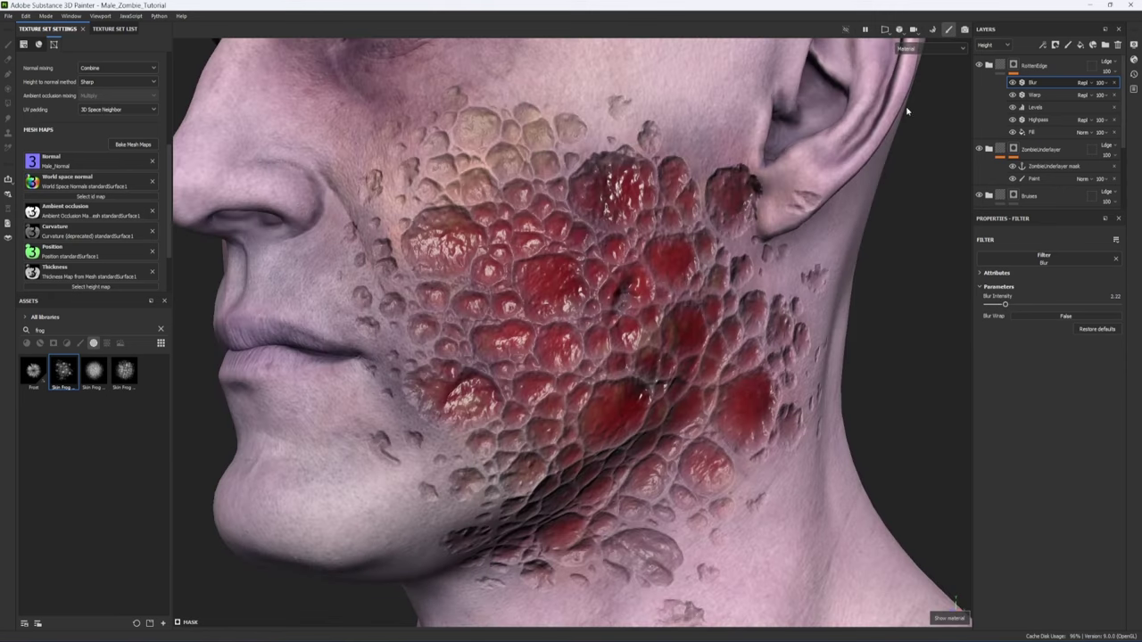
Step: Add a Levels effect above the Blur filter, with input black at 0.02 and input white at 0.745
alt+click(1017, 65)
click(1043, 46)
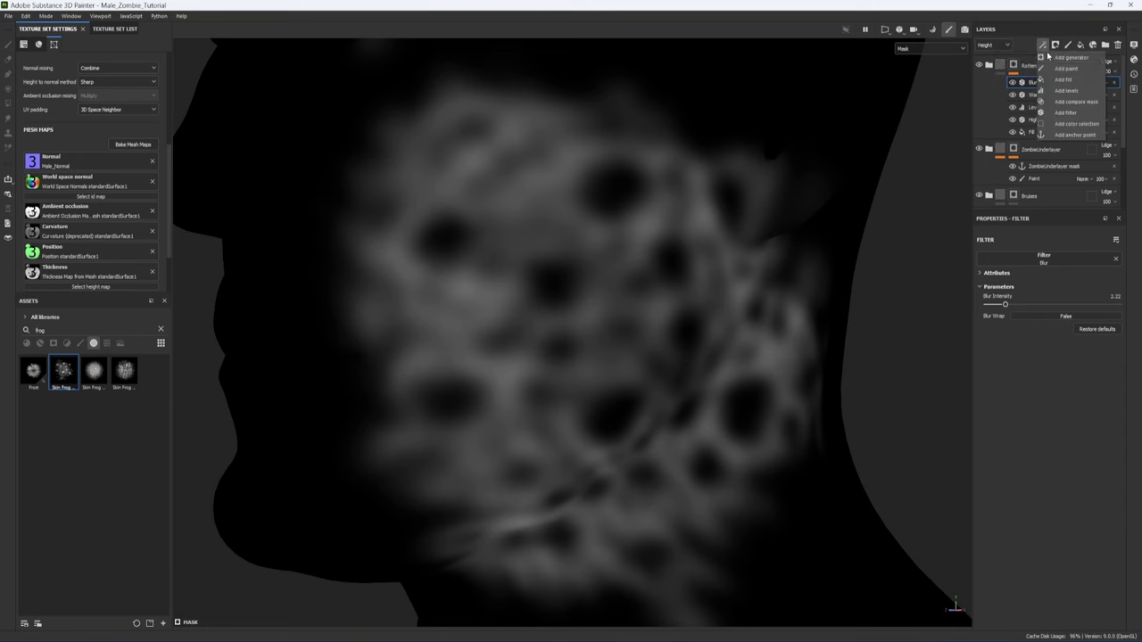
click(1065, 91)
drag(1050, 257, 1025, 258)
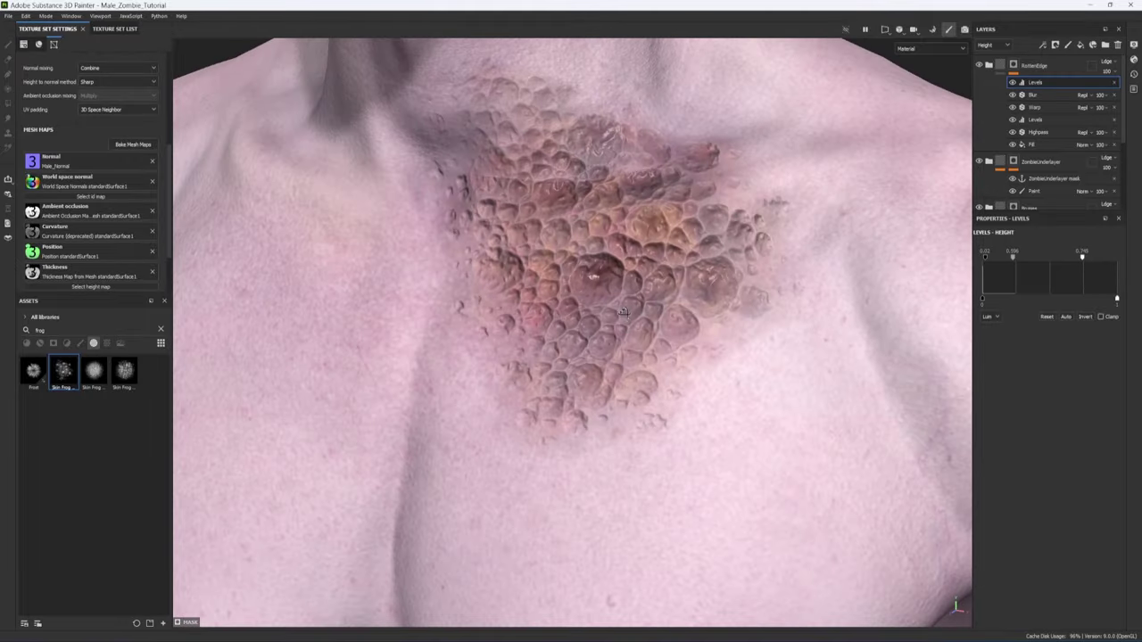
Step: Paint more frog-skin wounds over the chest and the back of the shoulder on ZombieUnderlayer's mask
alt+middle_drag(623, 312, 545, 447)
scroll(545, 447, down, 2)
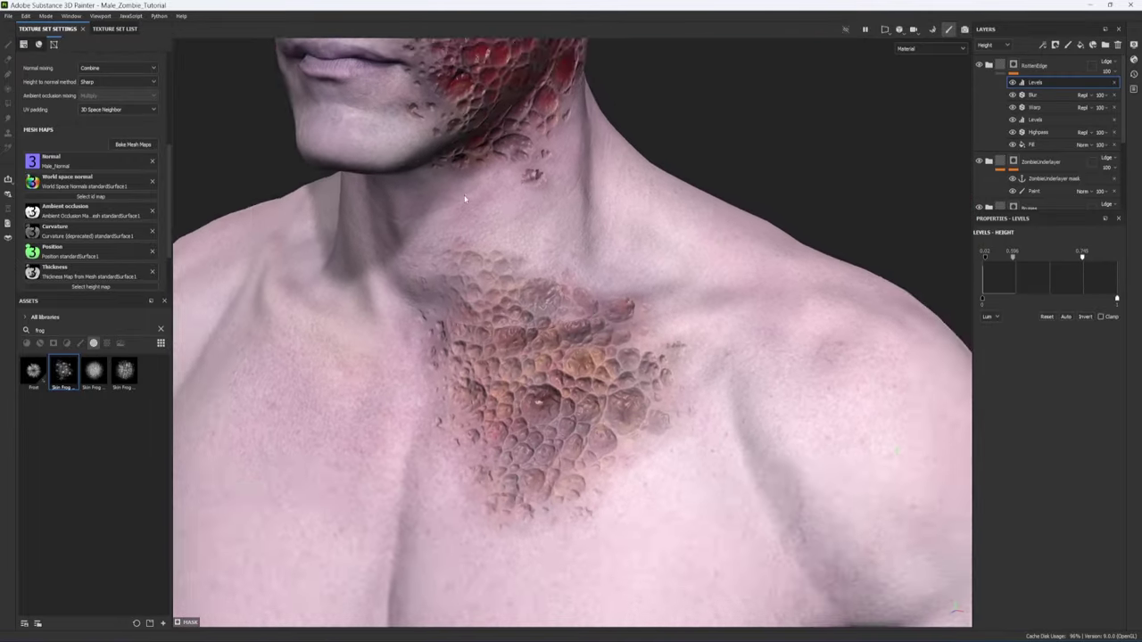
alt+drag(606, 339, 480, 325)
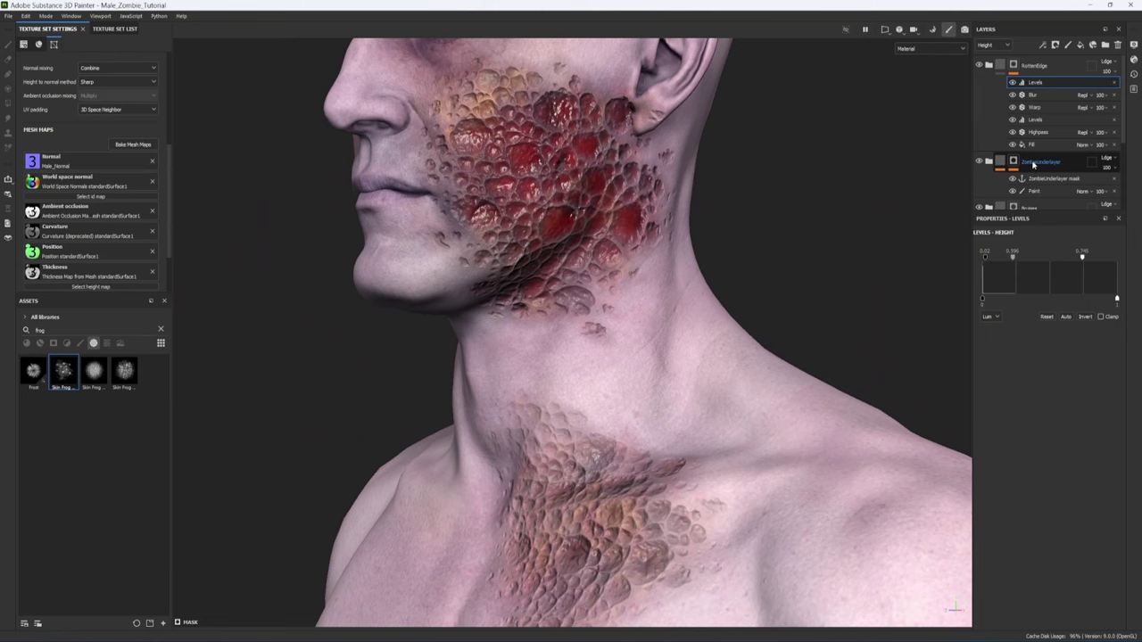
click(1035, 192)
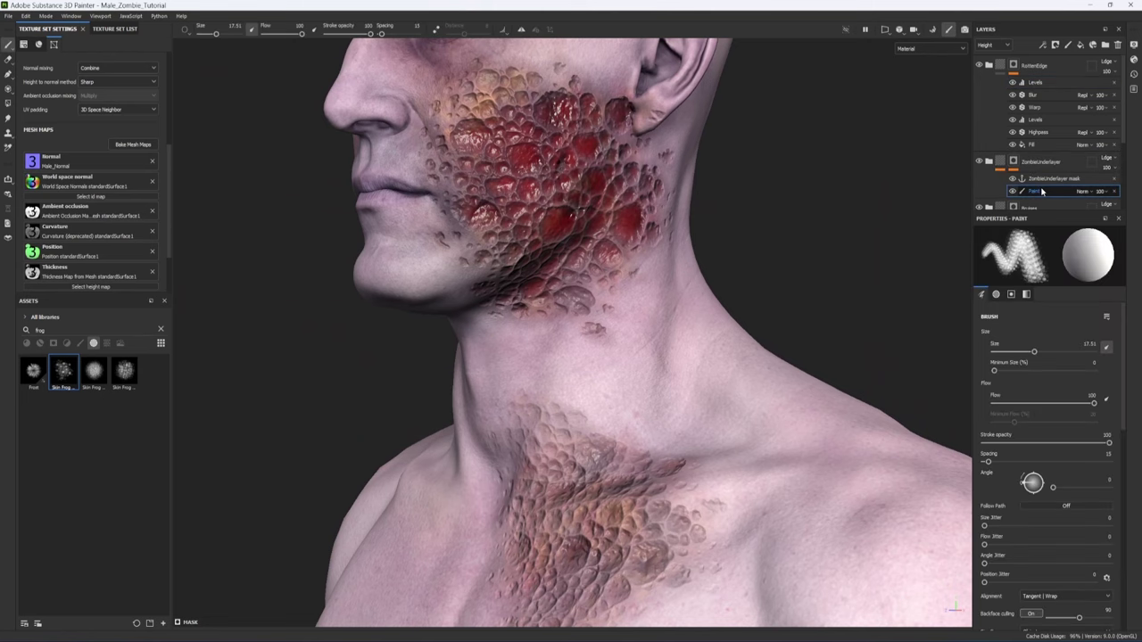
alt+middle_drag(634, 426, 622, 153)
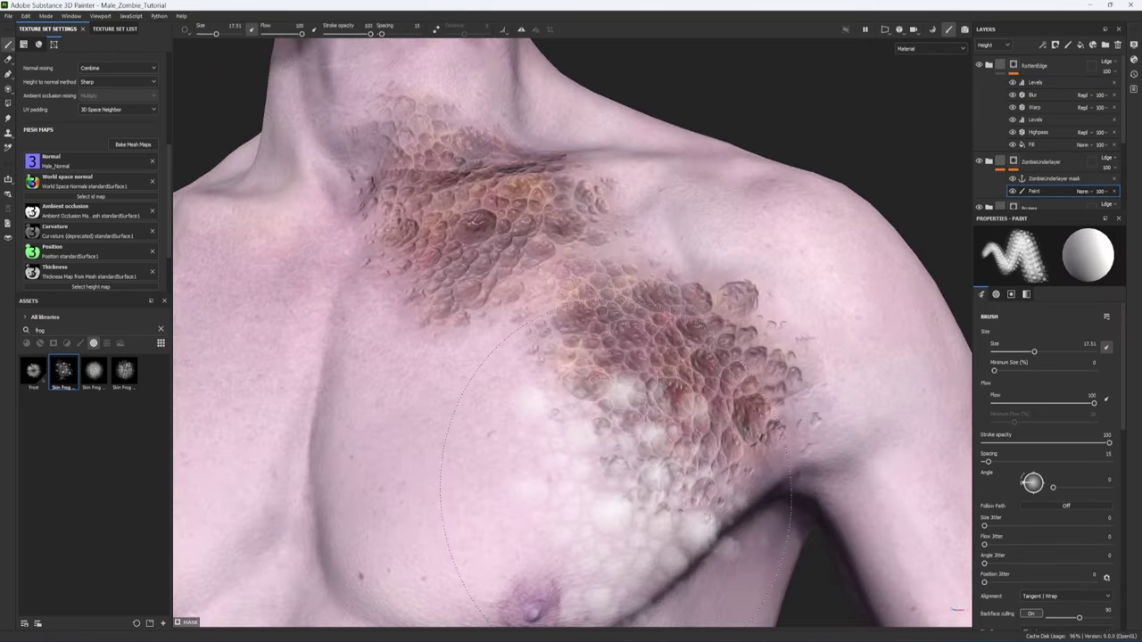
alt+middle_drag(536, 484, 652, 319)
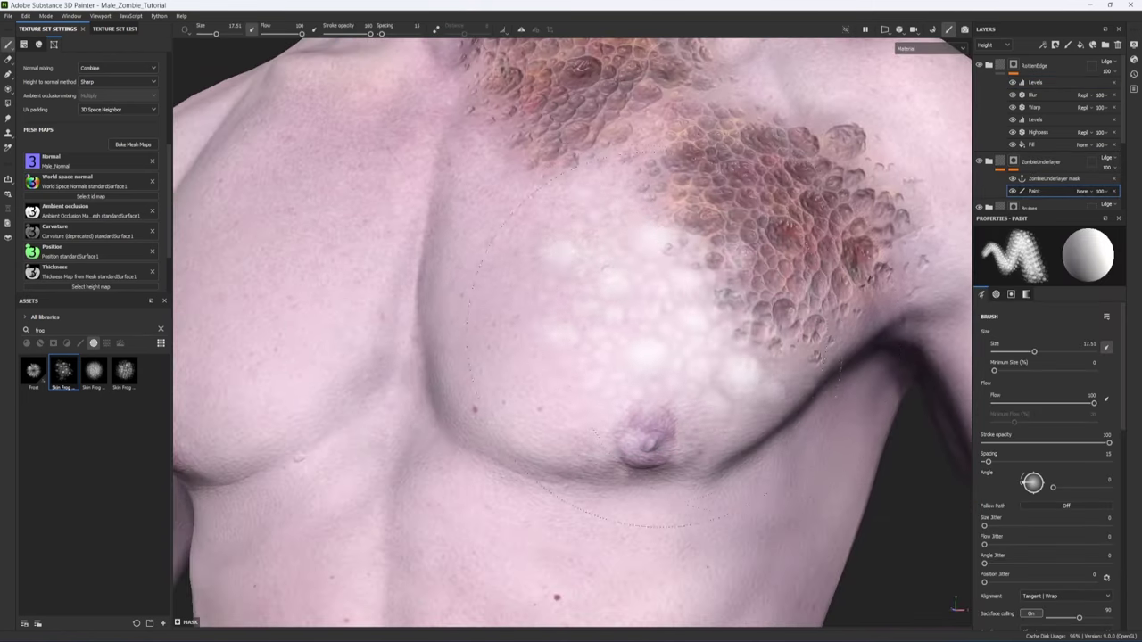
mouse_move(645, 357)
mouse_down()
mouse_move(614, 308)
mouse_move(548, 377)
mouse_move(593, 417)
mouse_move(678, 367)
mouse_move(612, 379)
mouse_up()
alt+right_drag(475, 280, 446, 268)
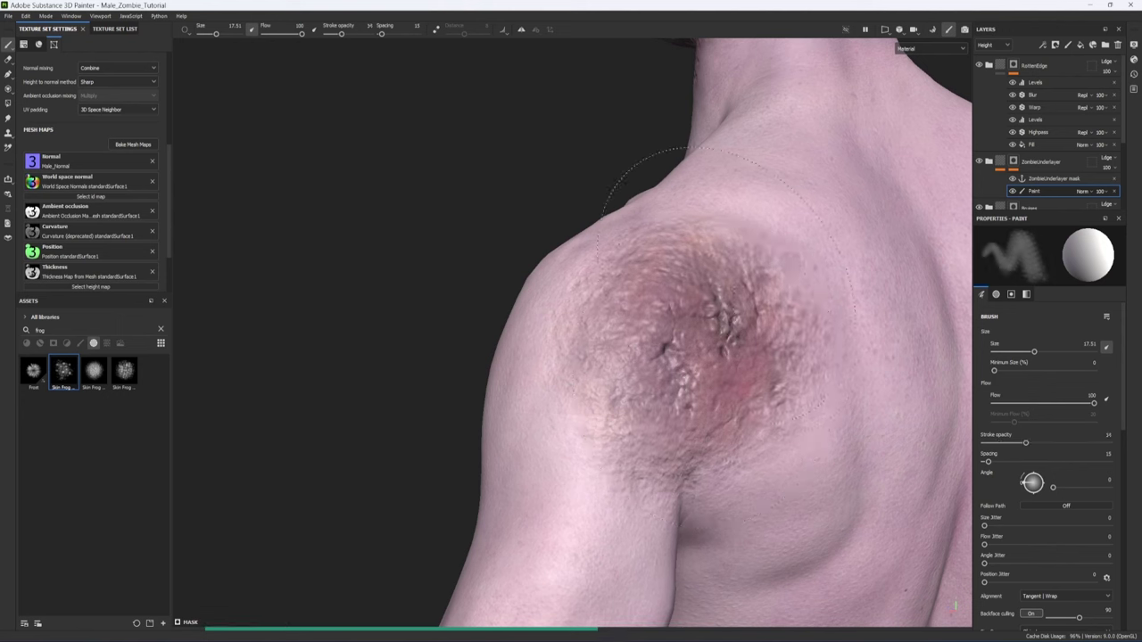
mouse_move(741, 277)
mouse_down()
mouse_move(766, 276)
mouse_move(607, 339)
mouse_up()
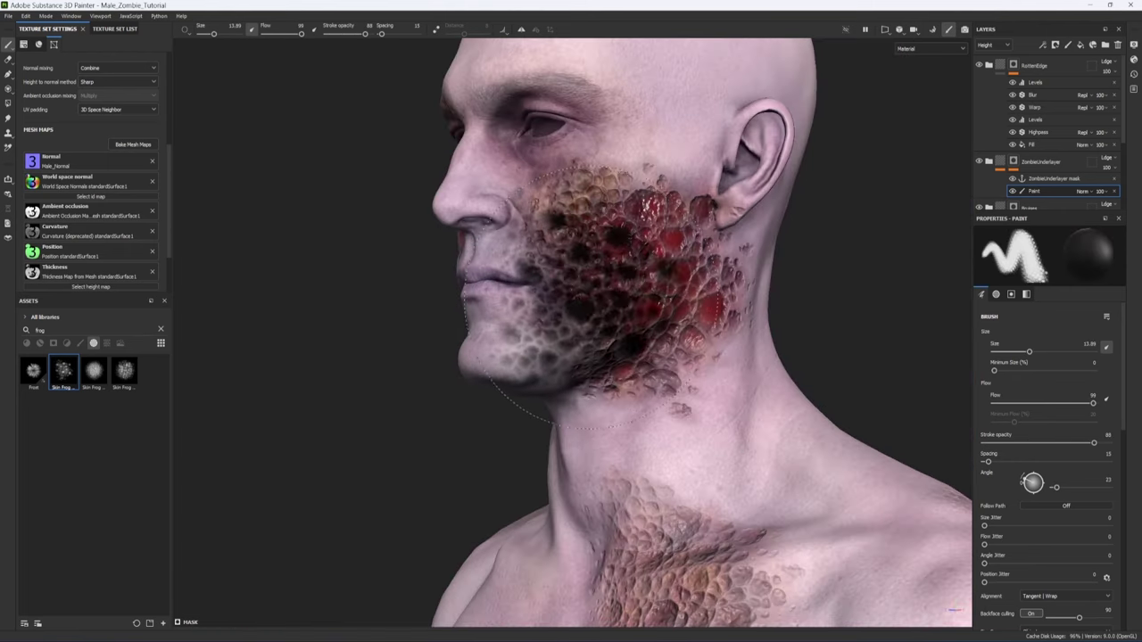
Step: Erase the cheek, chest and shoulder wounds by painting black on ZombieUnderlayer's mask
alt+middle_drag(625, 461, 585, 239)
key(ctrl+z)
alt+middle_drag(575, 446, 523, 280)
alt+drag(523, 280, 505, 329)
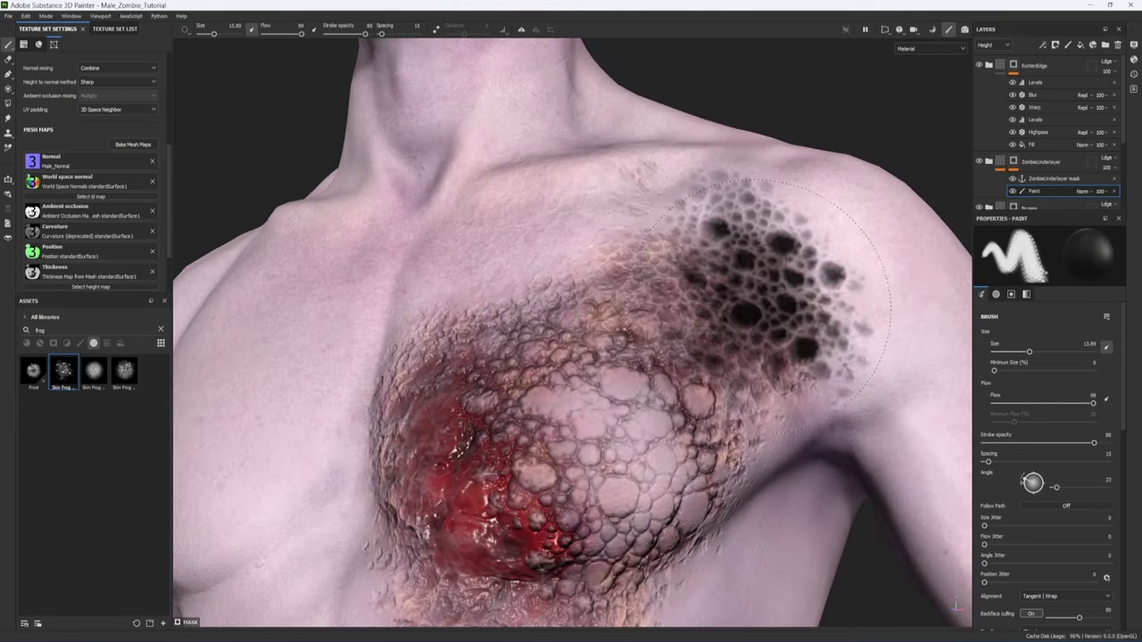
mouse_move(776, 285)
mouse_down()
mouse_move(714, 330)
mouse_move(527, 536)
mouse_move(708, 451)
mouse_up()
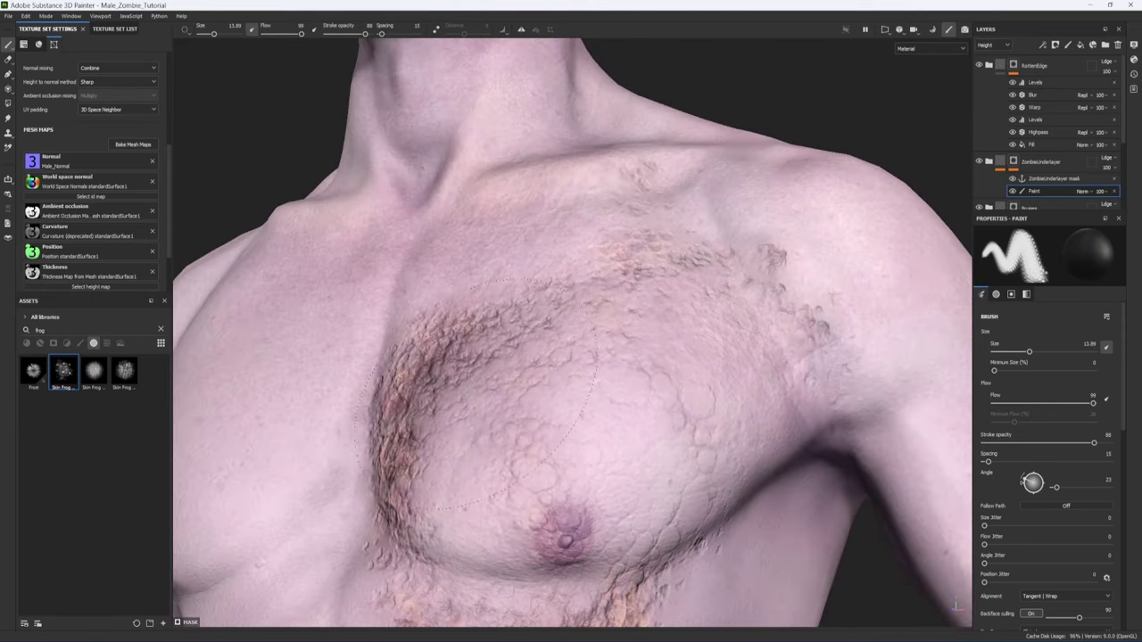
alt+middle_drag(526, 284, 519, 489)
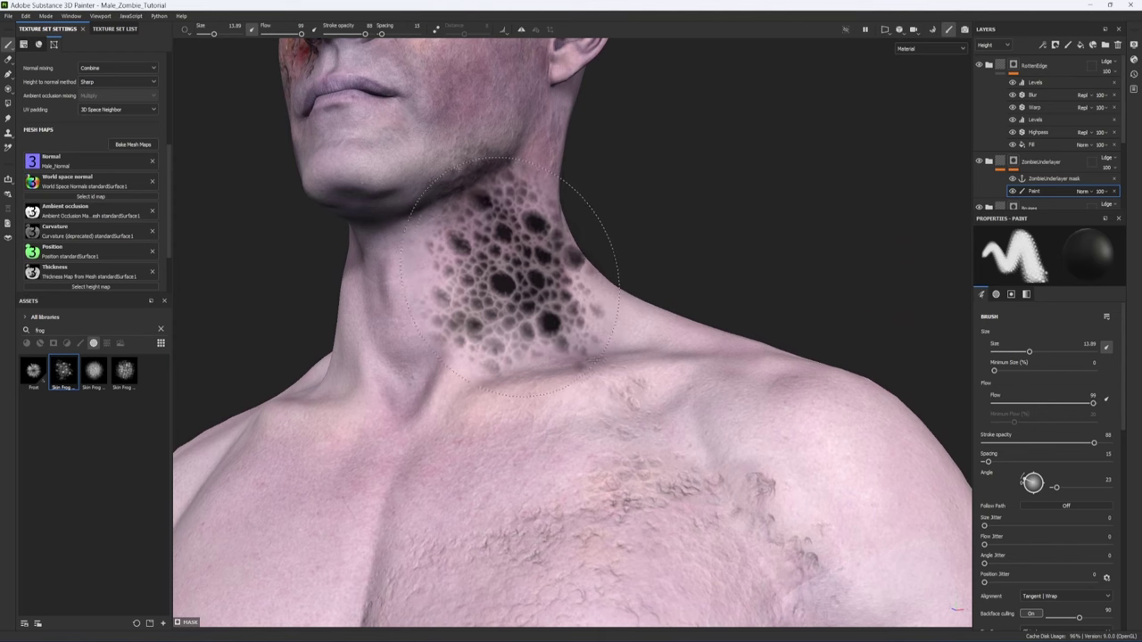
Step: Paint a white frog-skin wound over the side of the neck and jaw with the brush size at 17.37
ctrl+right_drag(510, 277, 545, 276)
key(x)
click(495, 254)
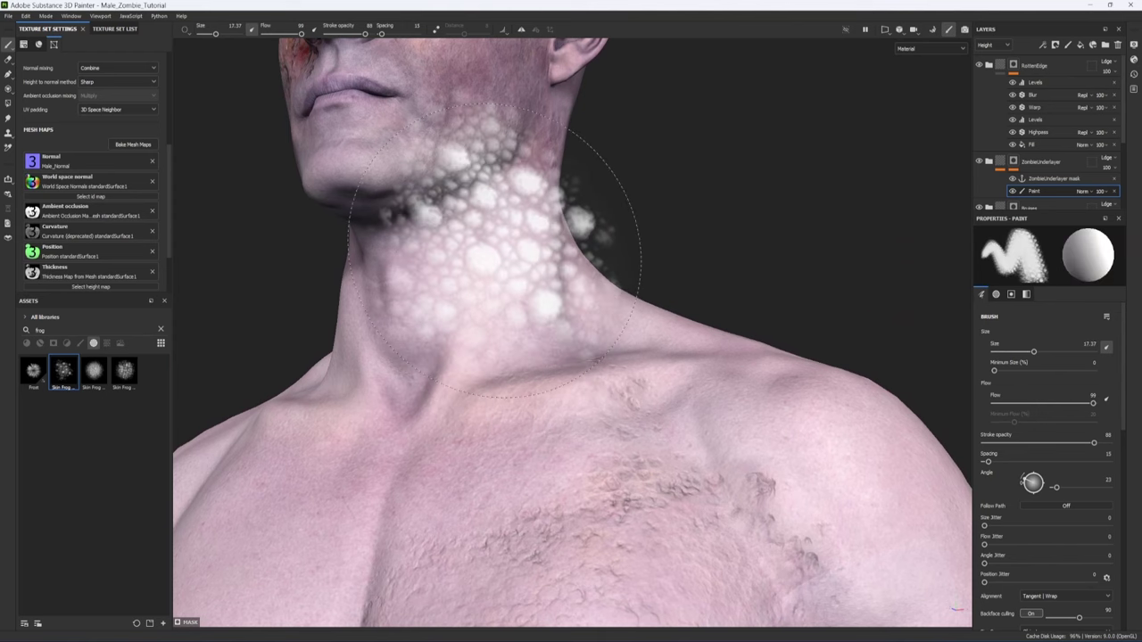
alt+drag(503, 351, 418, 335)
alt+middle_drag(540, 179, 560, 314)
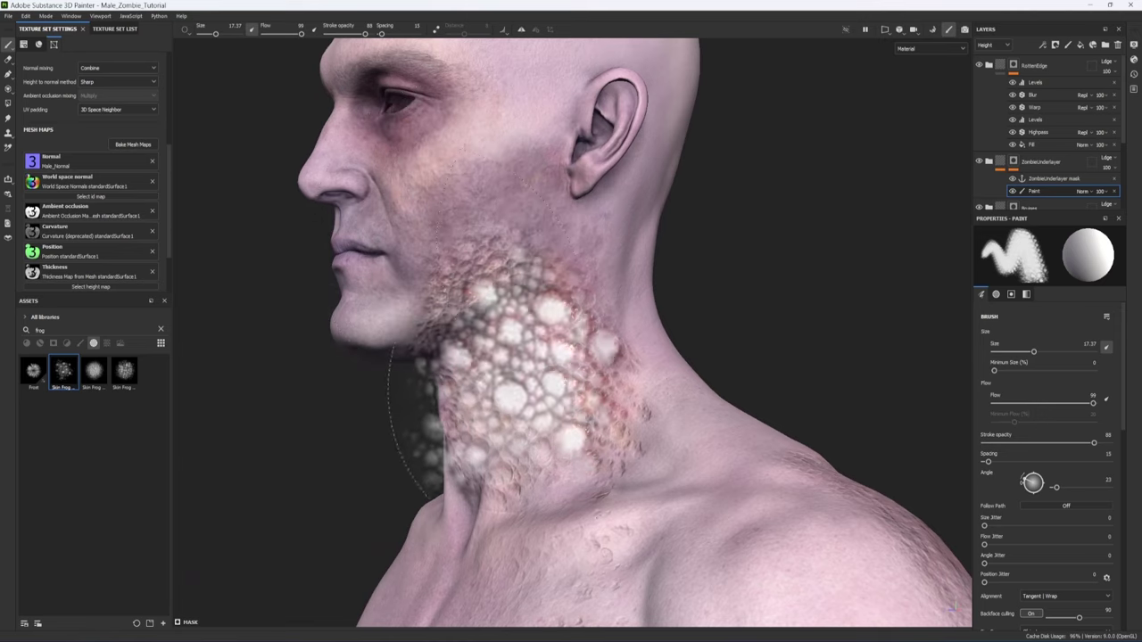
mouse_move(643, 268)
alt+mouse_down()
mouse_move(595, 419)
mouse_move(437, 513)
alt+mouse_up()
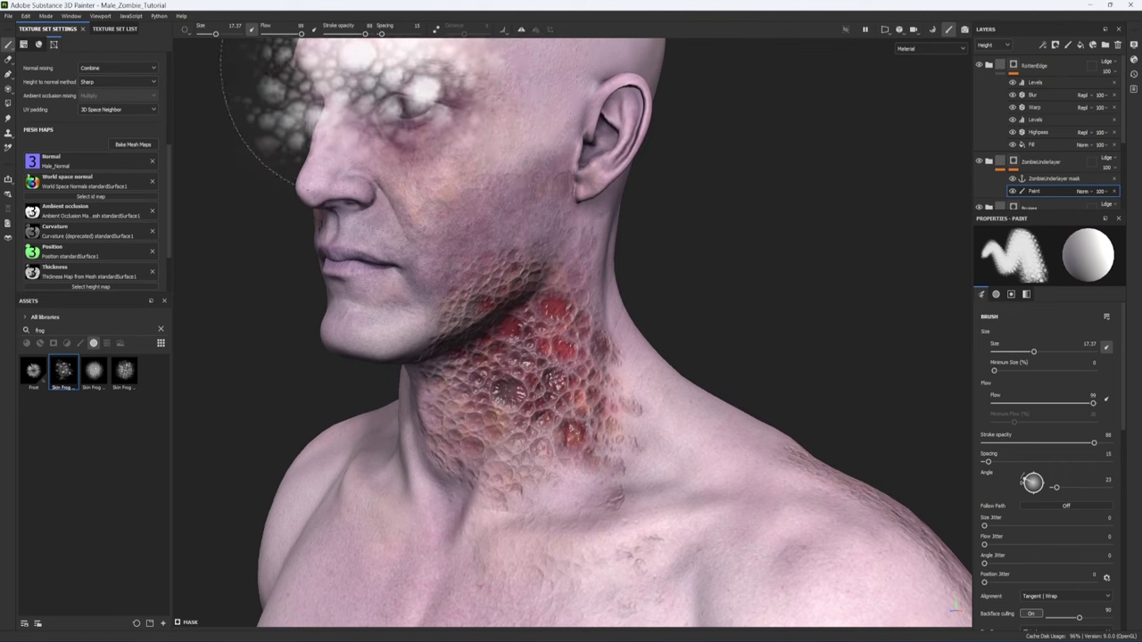
Step: Paint scaly skin over the cheek beside the ear with the last Skin Frog alpha at stroke opacity 63
click(126, 370)
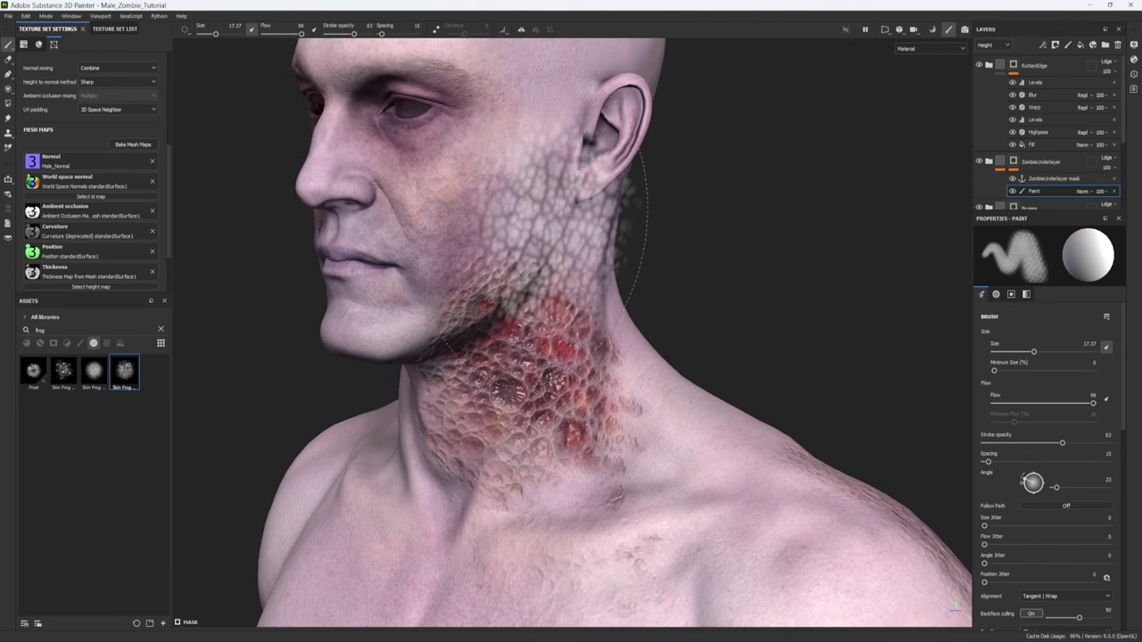
click(517, 186)
mouse_move(534, 250)
alt+mouse_down()
mouse_move(651, 294)
mouse_move(666, 277)
alt+mouse_up()
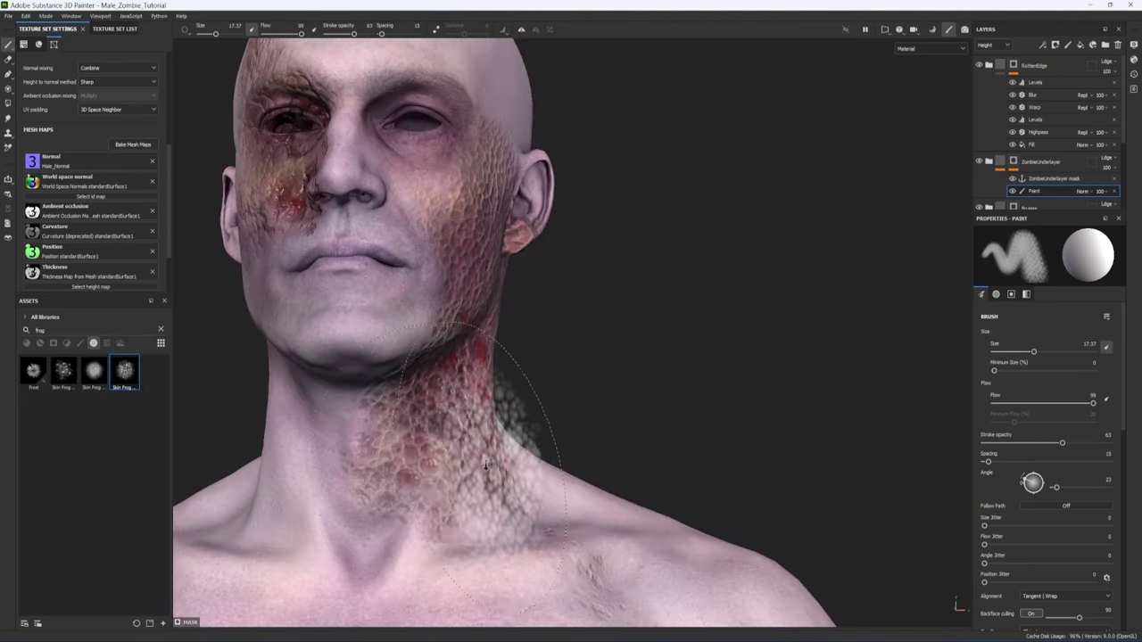
scroll(450, 433, down, 2)
alt+middle_drag(478, 403, 526, 442)
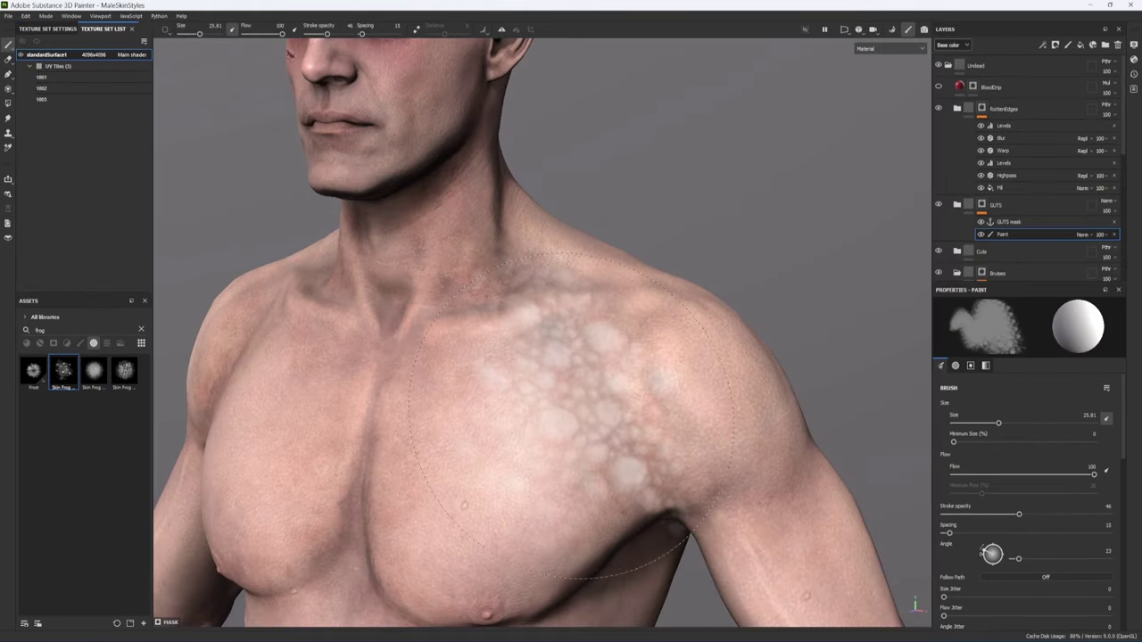
Step: Paint frog-skin wounds over the shoulder, neck and chest on the GUTS mask of MaleSkinStyles, at brush size 25.81 and stroke opacity 46
mouse_move(678, 410)
mouse_down()
mouse_move(803, 178)
mouse_move(713, 268)
mouse_up()
mouse_move(714, 375)
mouse_down()
mouse_move(752, 319)
mouse_move(781, 223)
mouse_up()
alt+middle_drag(781, 223, 861, 374)
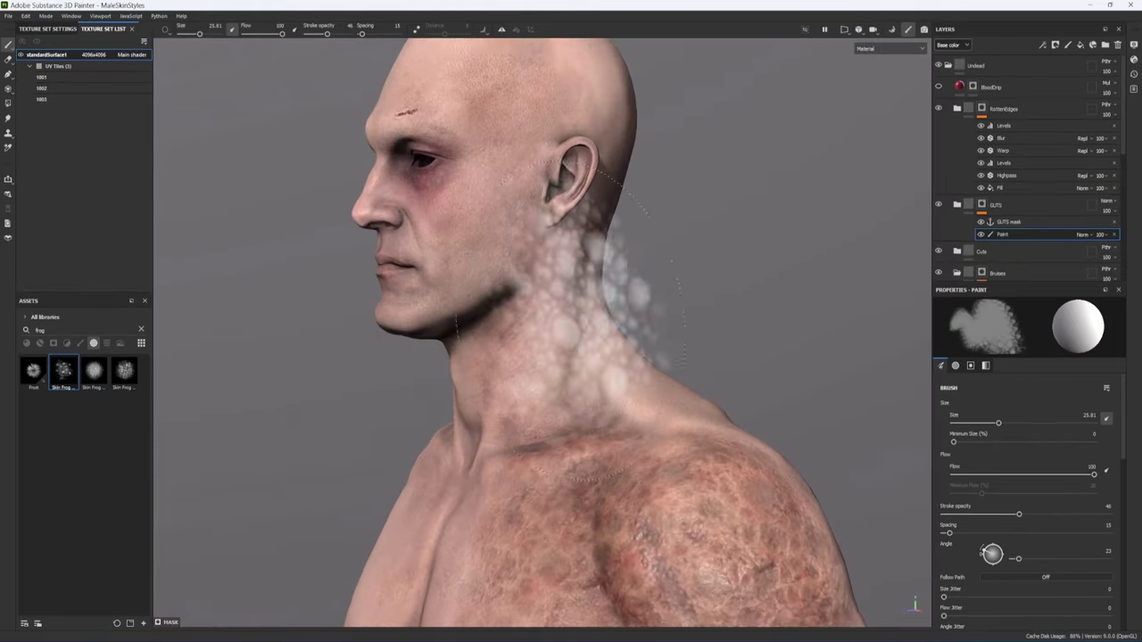
drag(561, 323, 535, 392)
alt+middle_drag(566, 501, 584, 354)
alt+drag(584, 354, 600, 348)
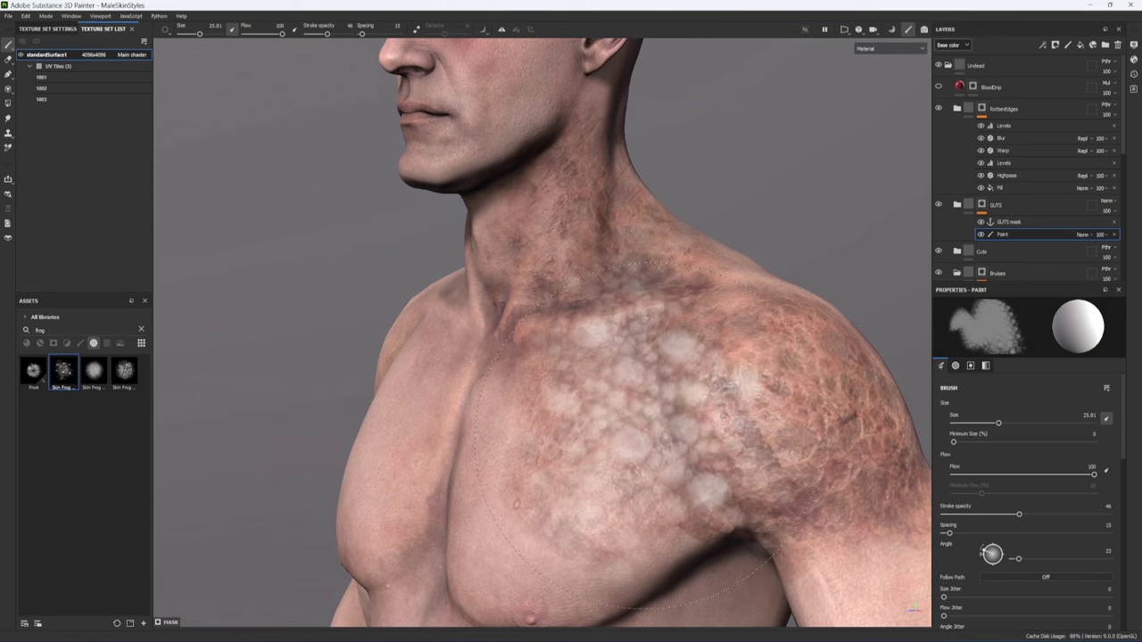
click(625, 431)
click(631, 436)
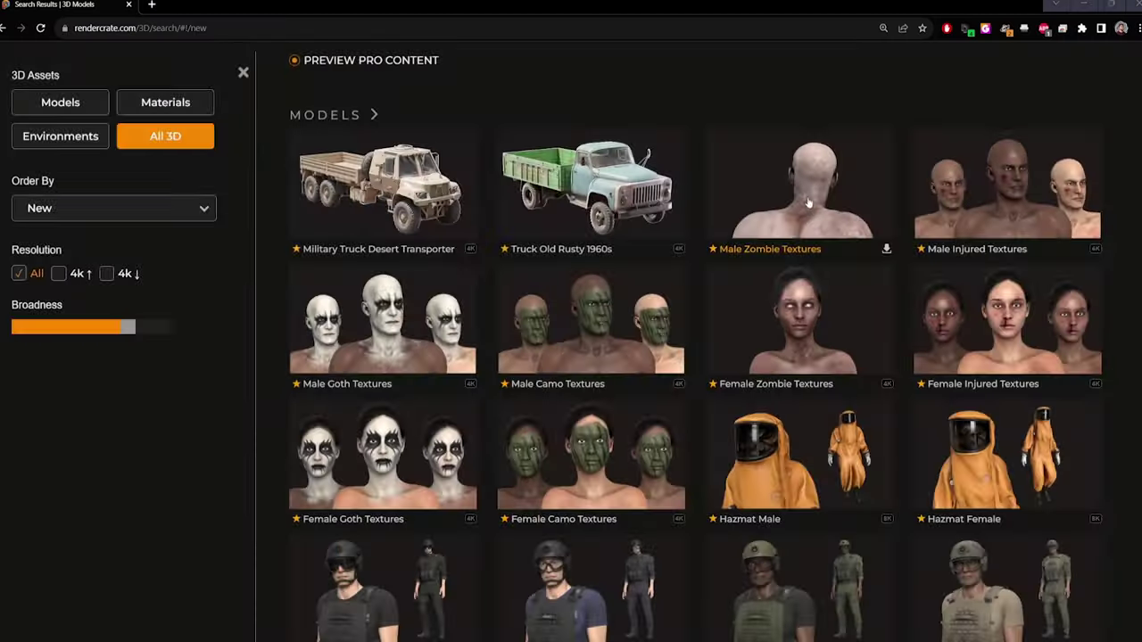
Step: Switch to the browser and open Male Zombie Textures in RenderCrate's 3D model listing
click(759, 179)
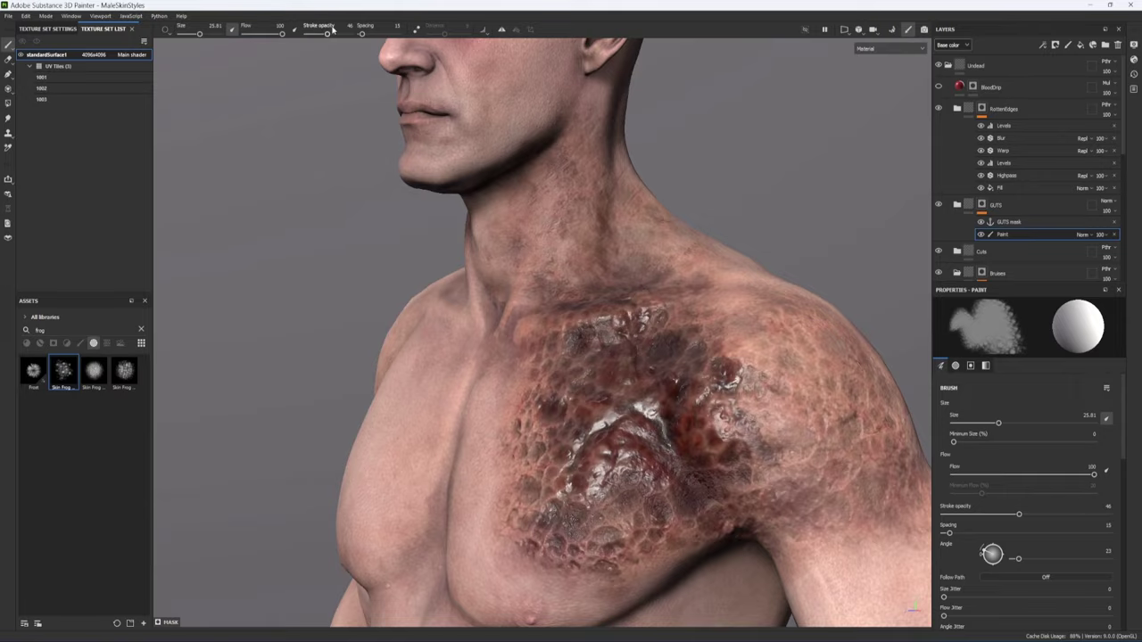
Step: Paint heavier gore over the chest and the side of the face on the GUTS mask at stroke opacity 100
alt+drag(419, 267, 554, 249)
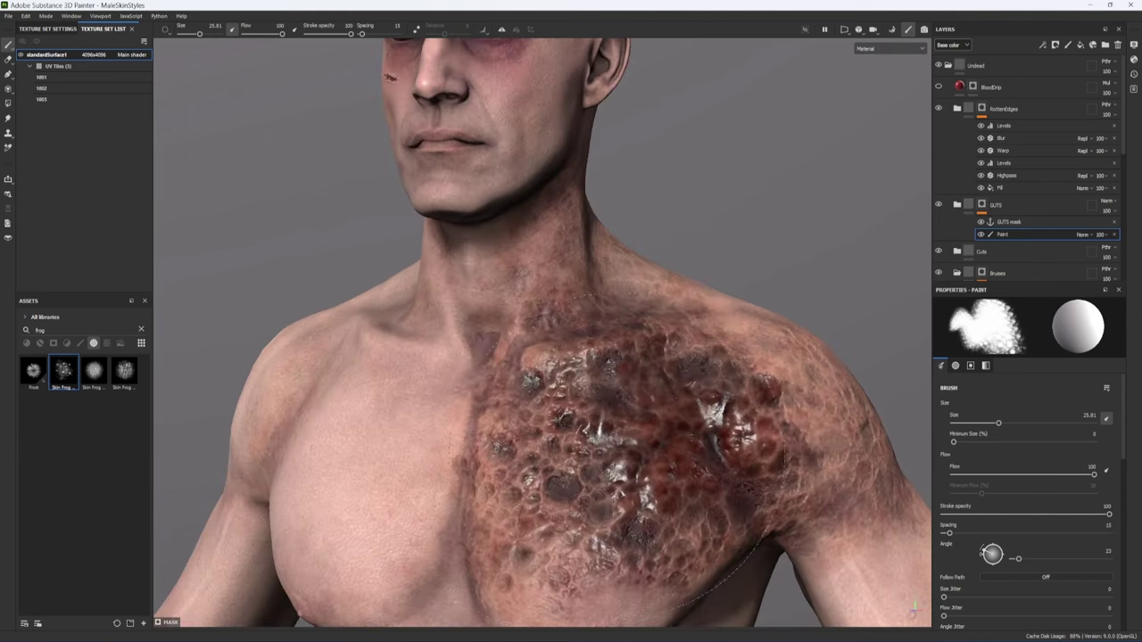
alt+middle_drag(558, 248, 570, 378)
ctrl+right_drag(576, 382, 513, 383)
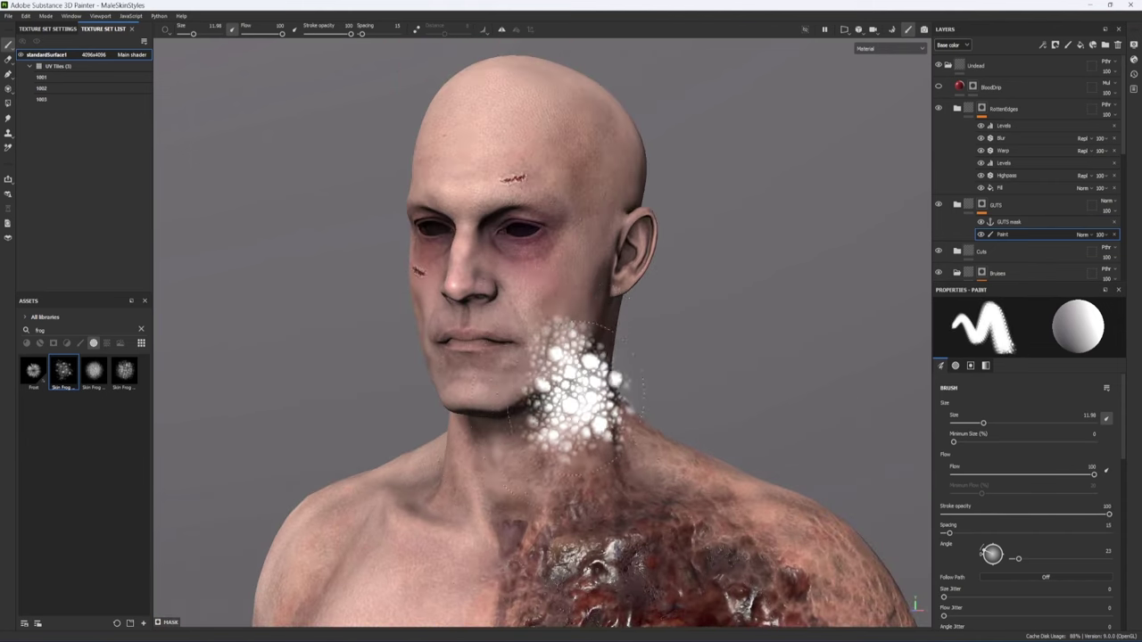
mouse_move(581, 384)
alt+mouse_down()
mouse_move(549, 376)
mouse_move(559, 271)
alt+mouse_up()
mouse_move(624, 169)
mouse_down()
mouse_move(608, 217)
mouse_move(571, 228)
mouse_move(574, 237)
mouse_up()
Step: Erase the head and face wounds from the GUTS mask with a black brush of size 20.99
ctrl+right_drag(554, 215, 576, 215)
key(x)
ctrl+right_drag(553, 134, 576, 134)
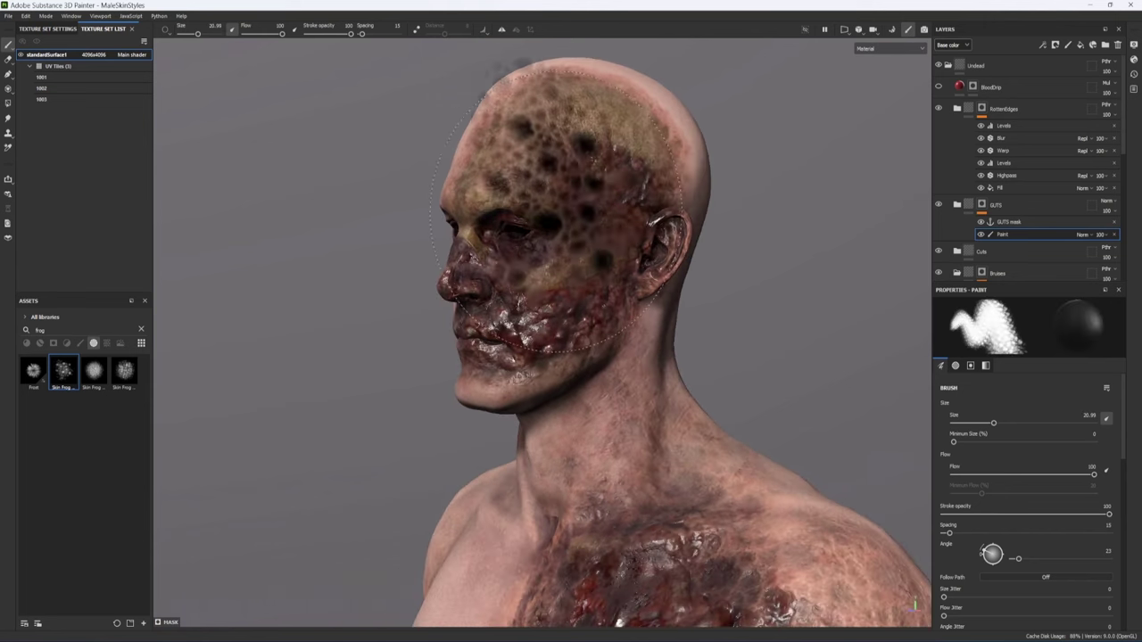
mouse_move(560, 140)
mouse_down()
mouse_move(459, 347)
mouse_move(578, 491)
mouse_up()
mouse_move(344, 169)
alt+mouse_down()
mouse_move(508, 165)
mouse_move(585, 147)
mouse_move(616, 169)
alt+mouse_up()
Step: Paint a white frog-skin wound over the cheek and around the eye at brush size 18.33 and stroke opacity 65
key(x)
ctrl+right_drag(586, 311, 573, 311)
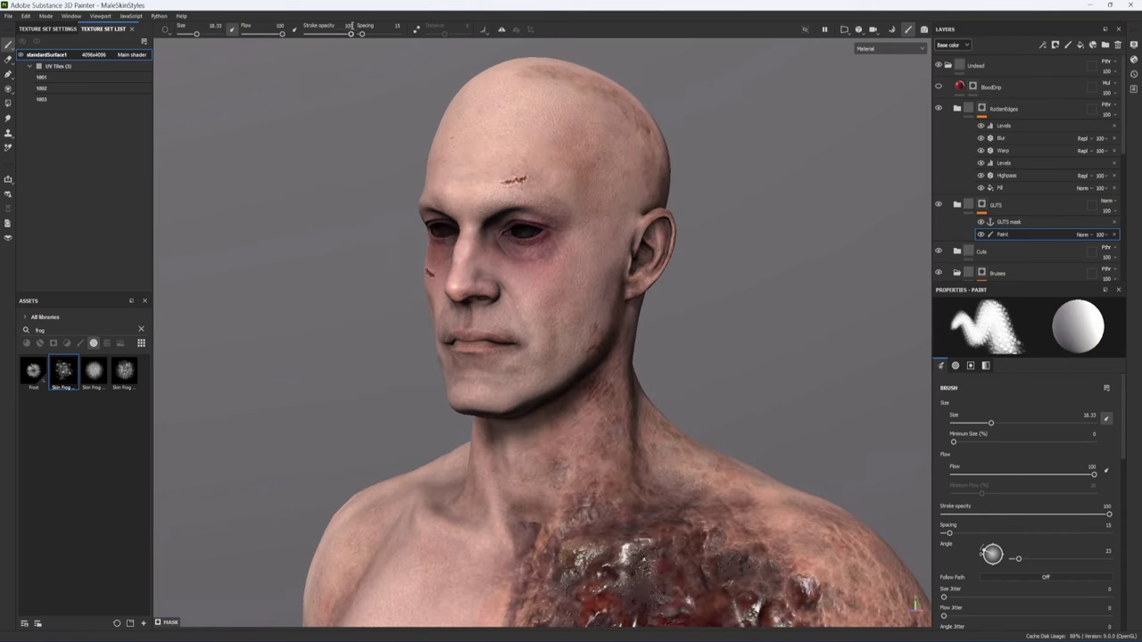
drag(338, 35, 335, 35)
drag(555, 287, 577, 326)
mouse_move(571, 464)
alt+mouse_down()
mouse_move(566, 435)
mouse_move(549, 489)
alt+mouse_up()
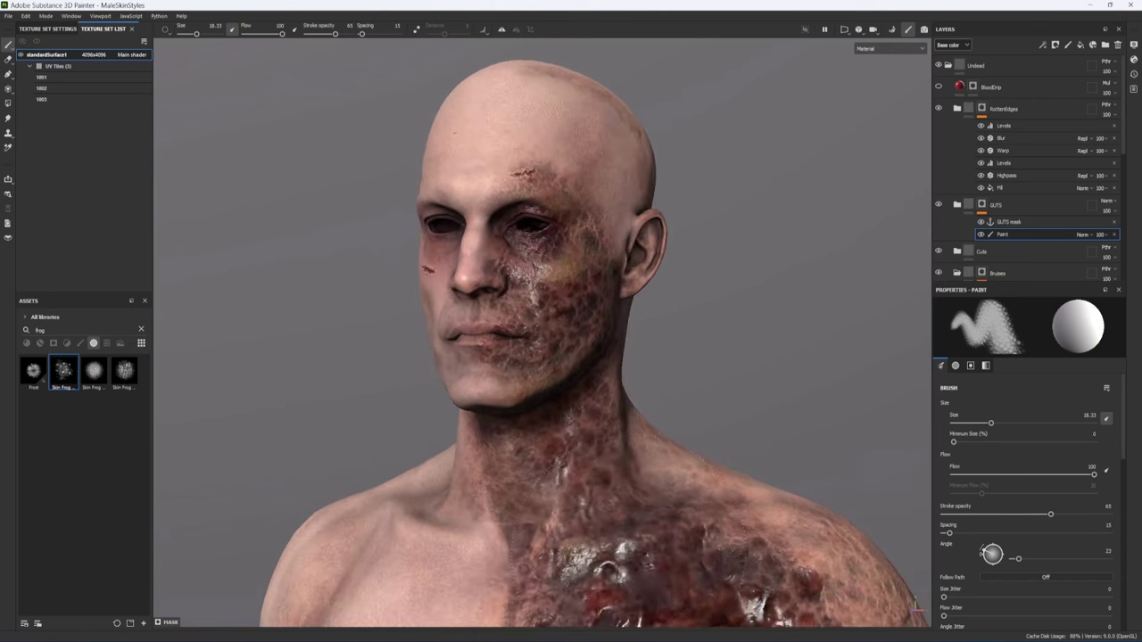